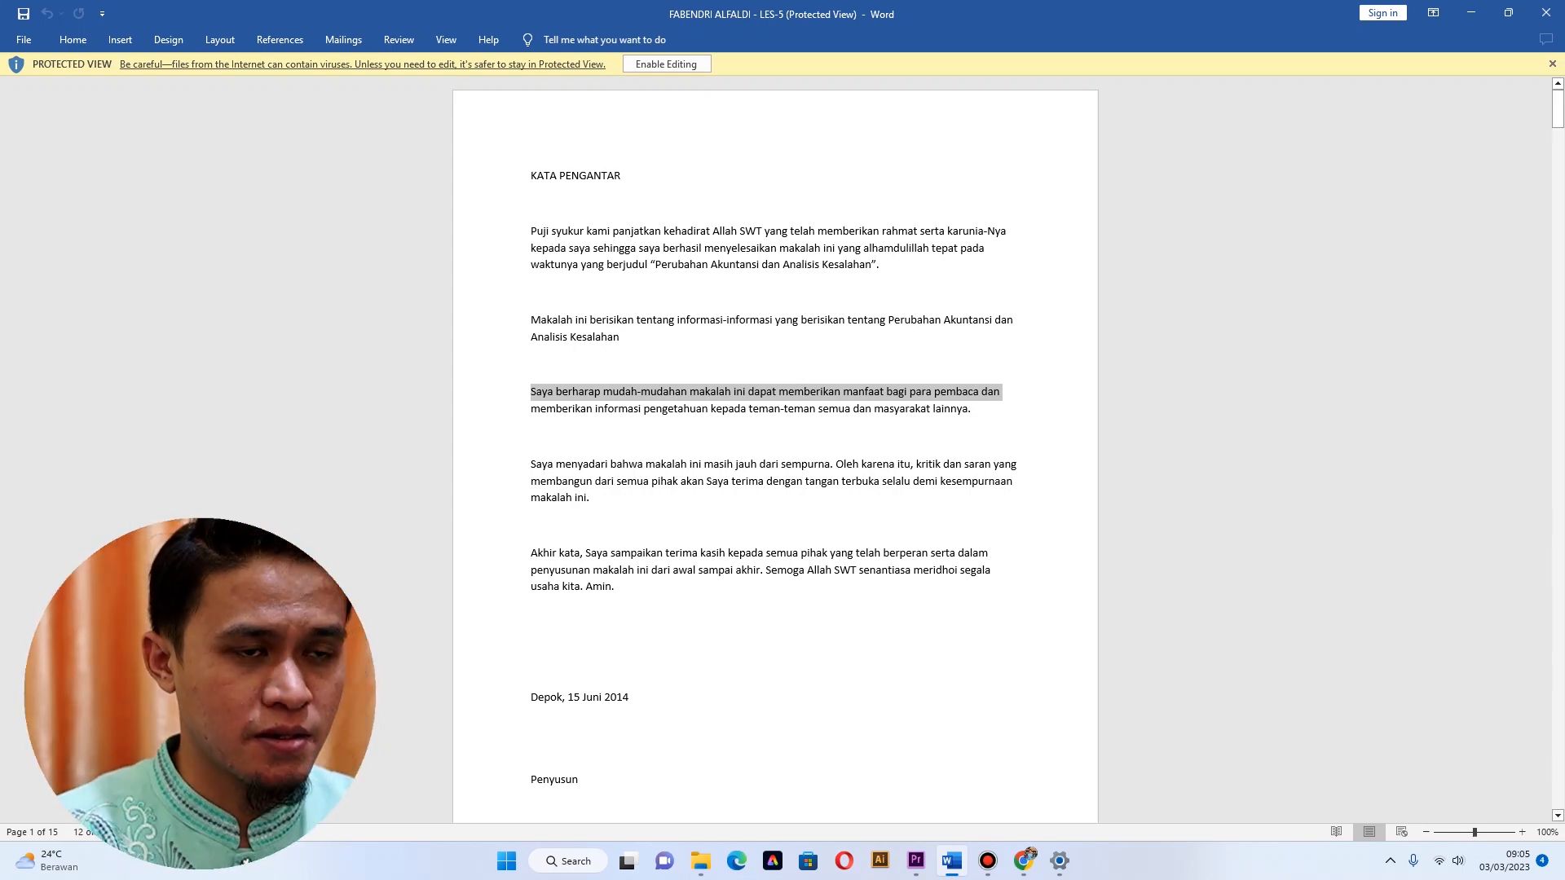
Enable editing for the document opened in Protected View.
click(981, 231)
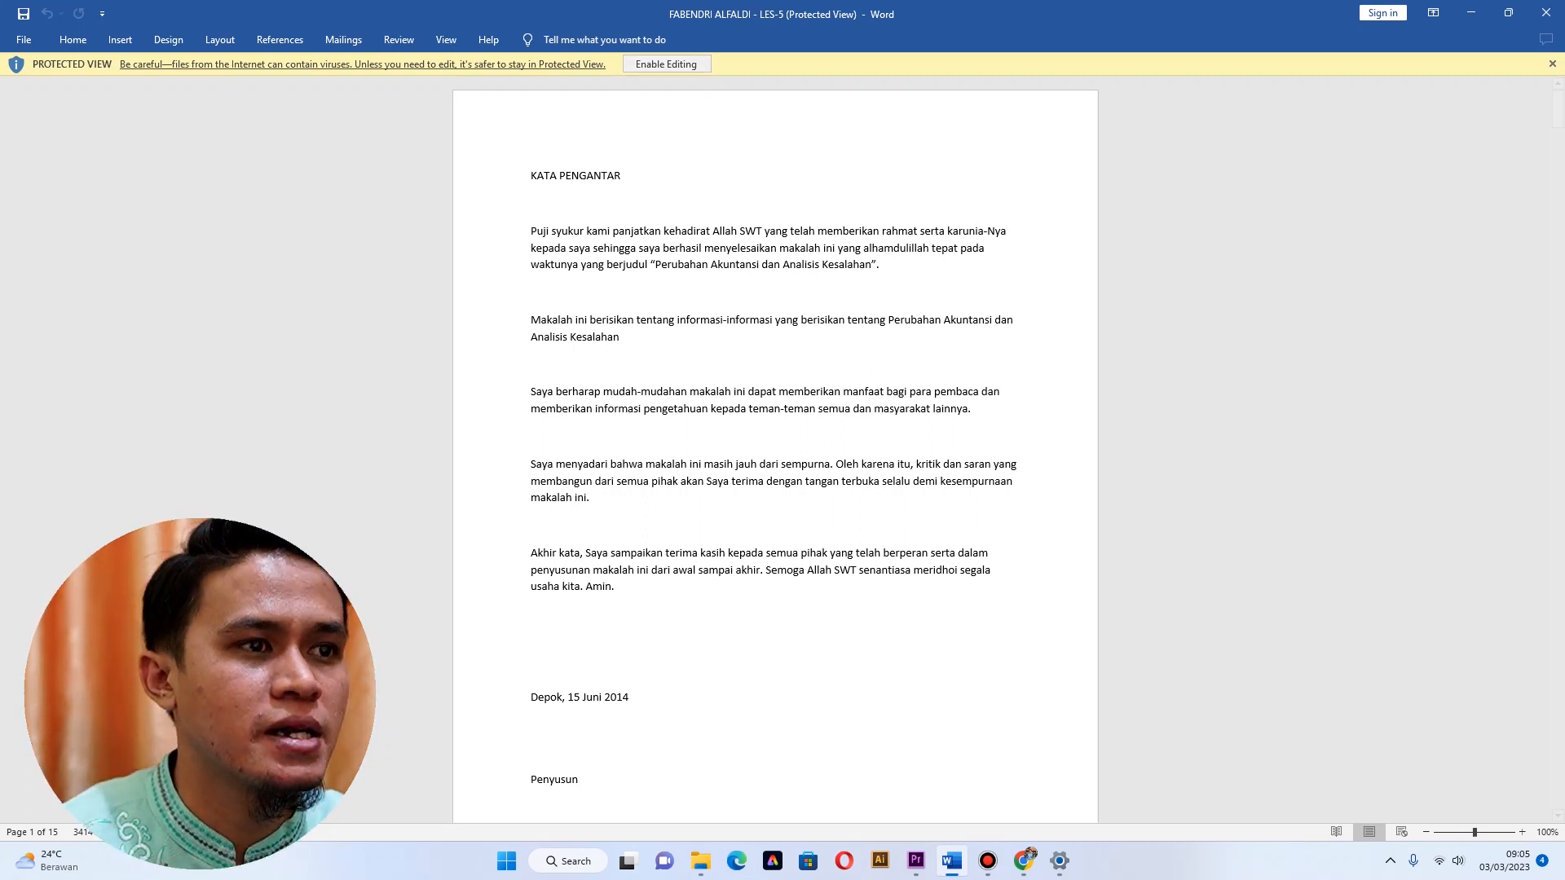
click(666, 63)
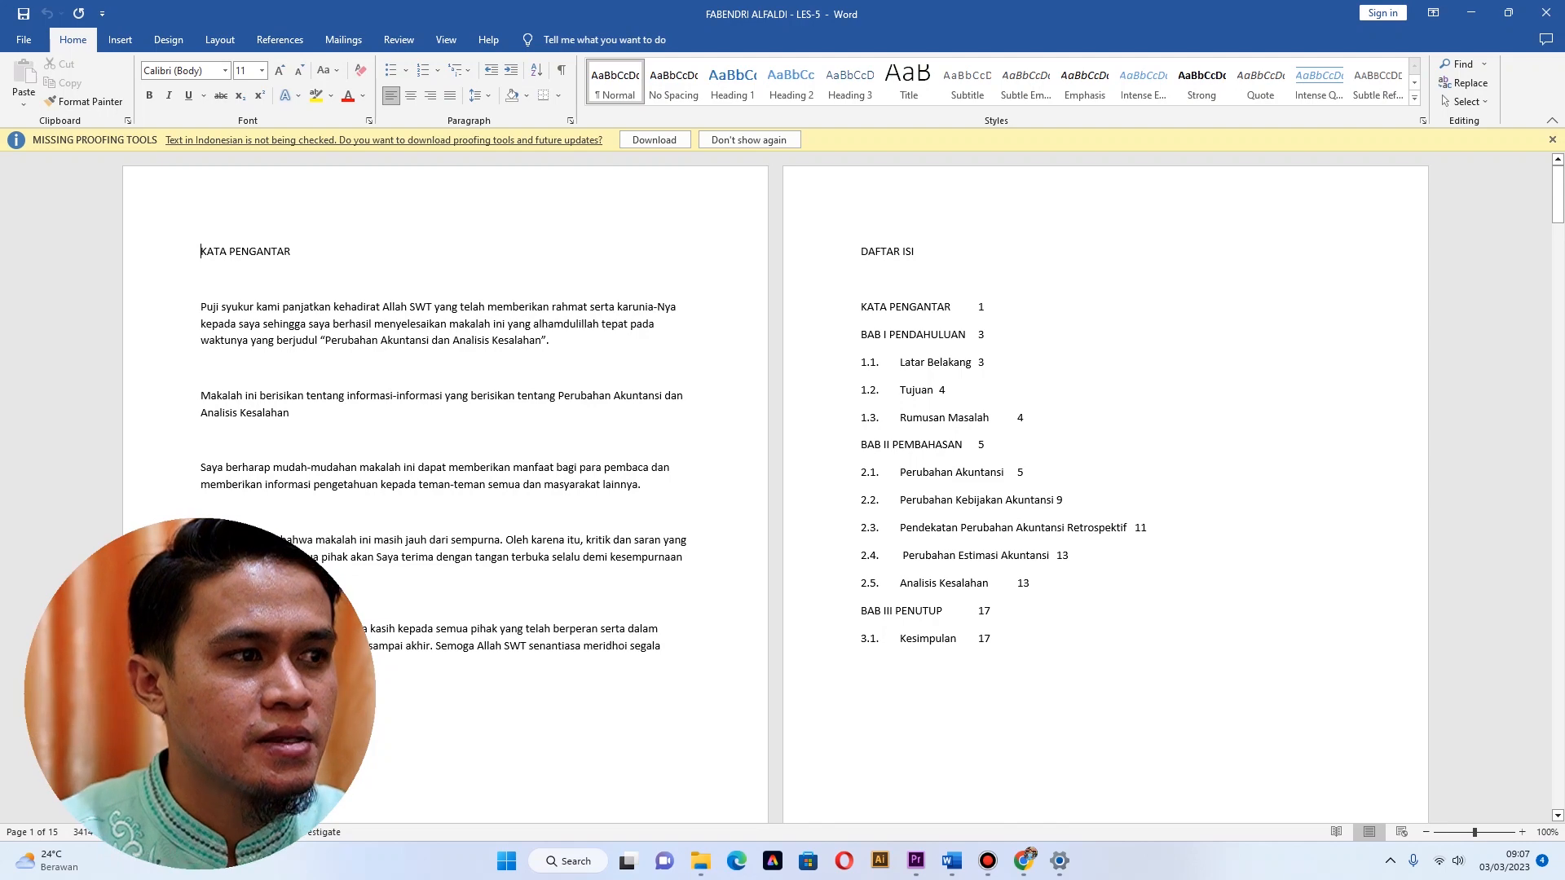
Insert a page break before the KATA PENGANTAR heading and place the cursor on the new blank first page.
scroll(775, 488, up, 2)
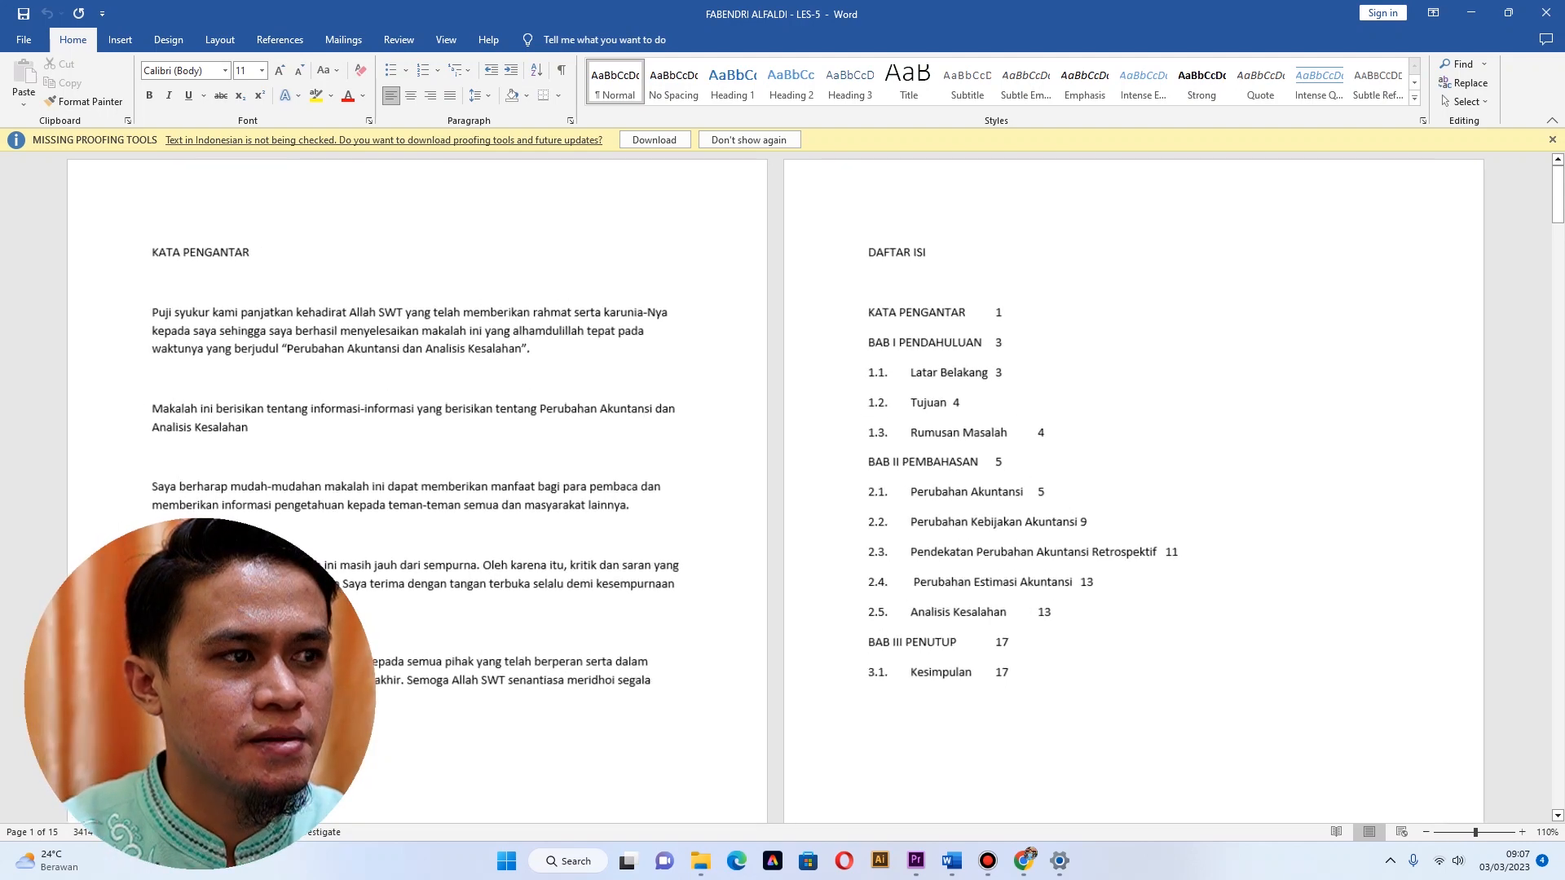
scroll(775, 487, up, 1)
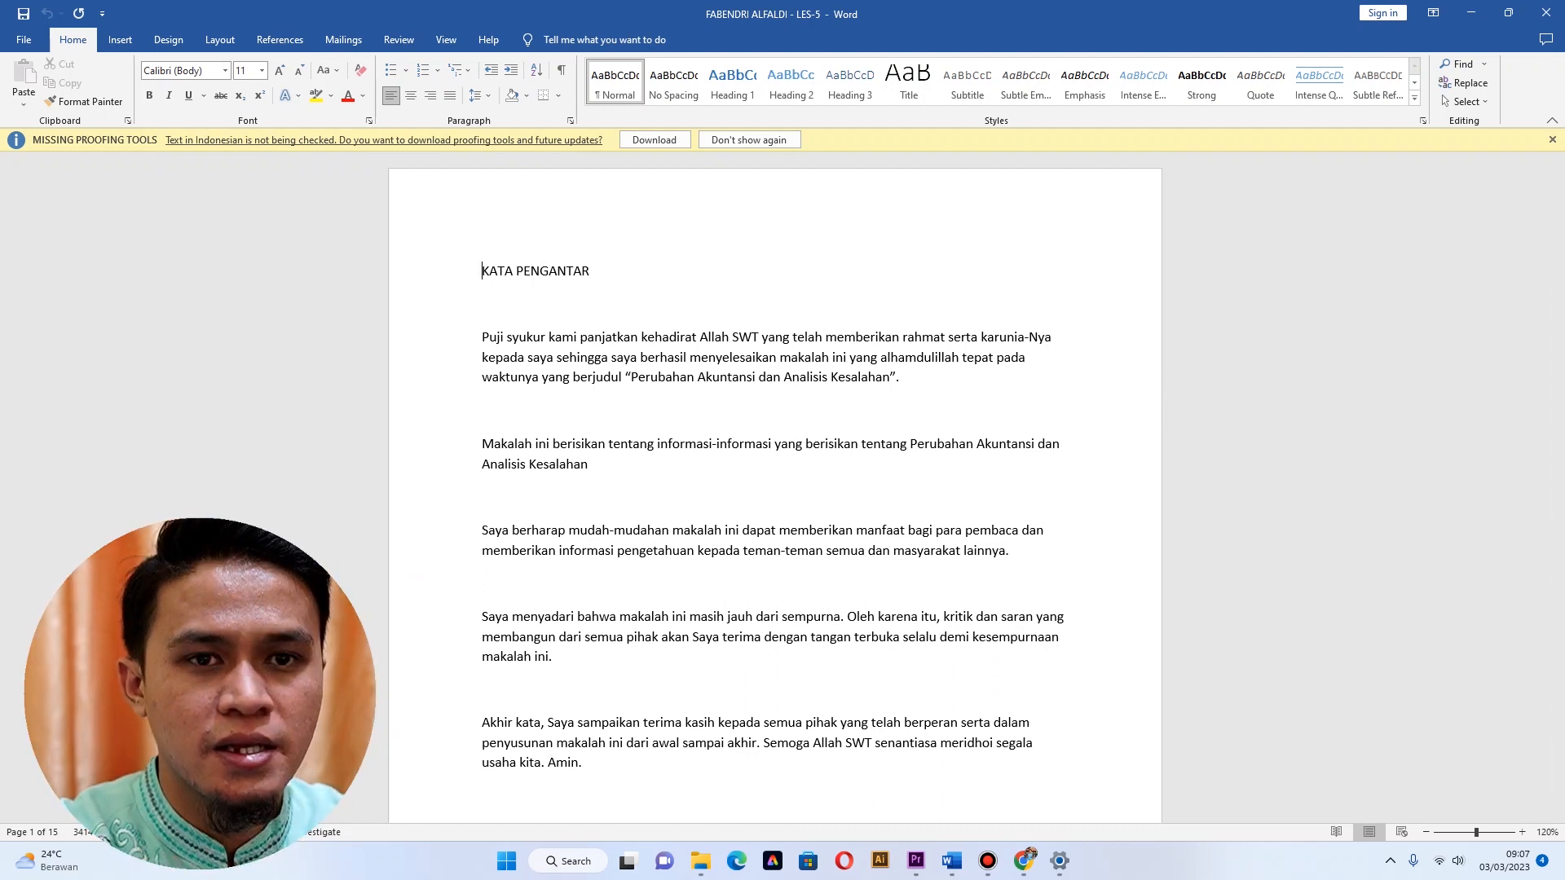
key(ctrl+Return)
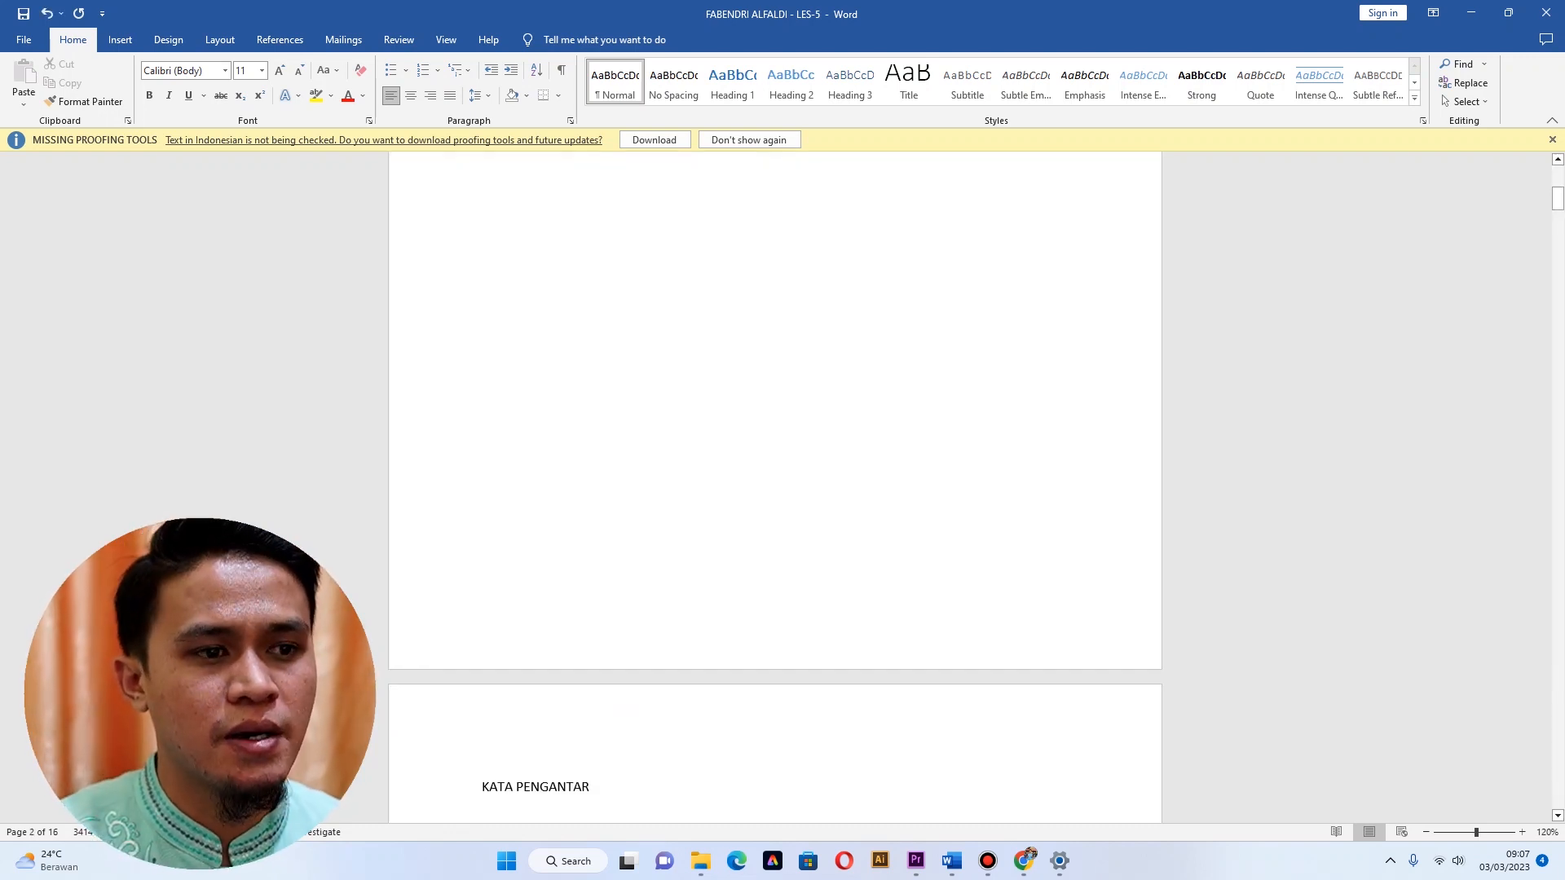
scroll(774, 489, up, 8)
click(482, 270)
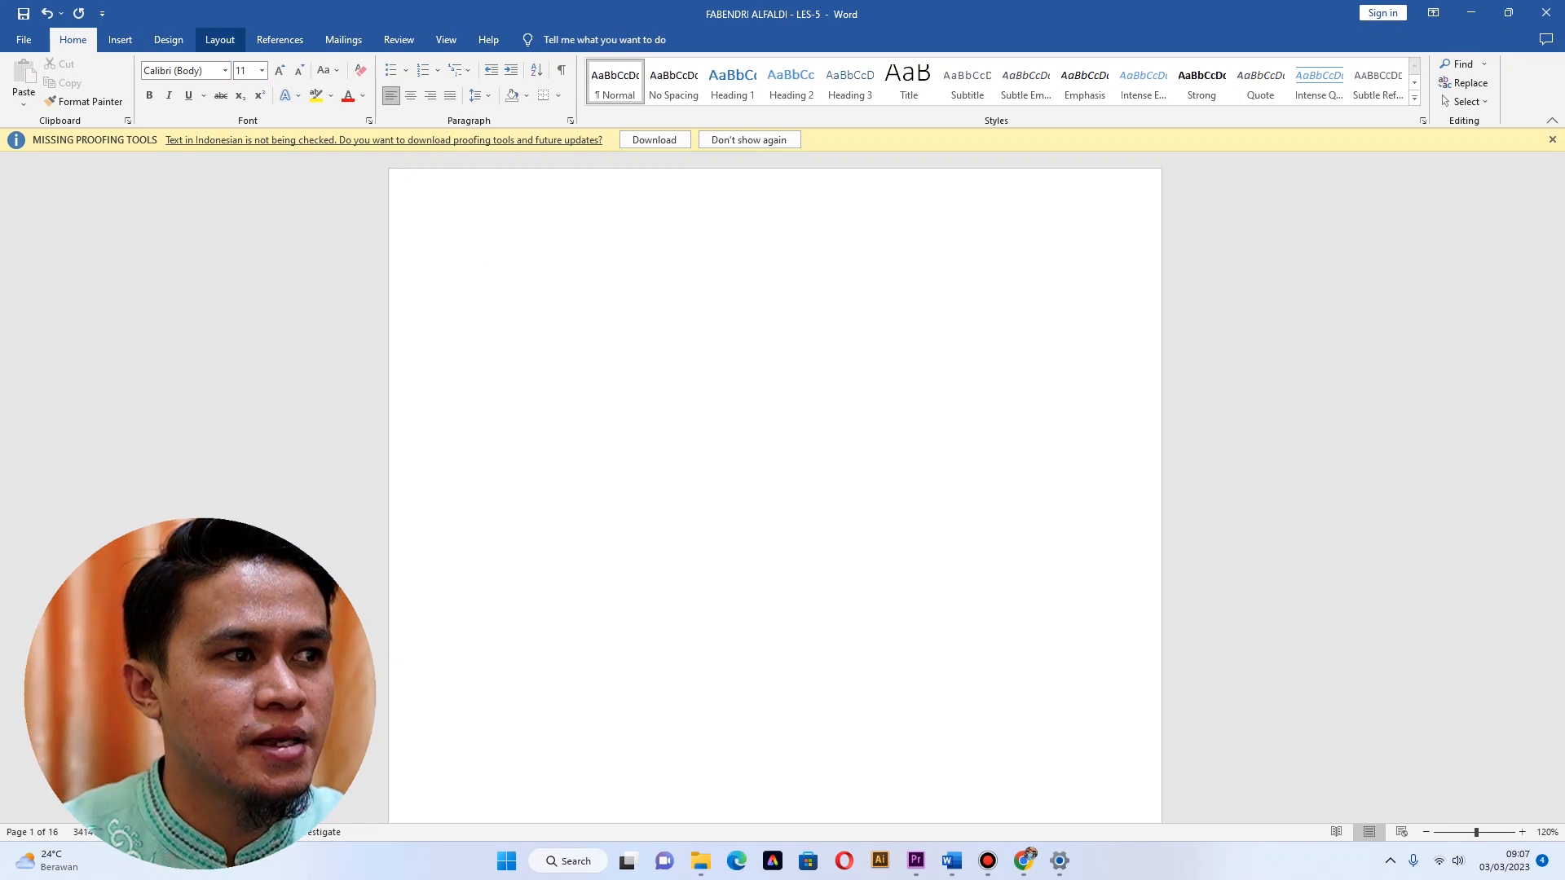
Set the whole document's page margins to 4 cm top, 3 cm bottom, 4 cm left and 3 cm right.
click(220, 39)
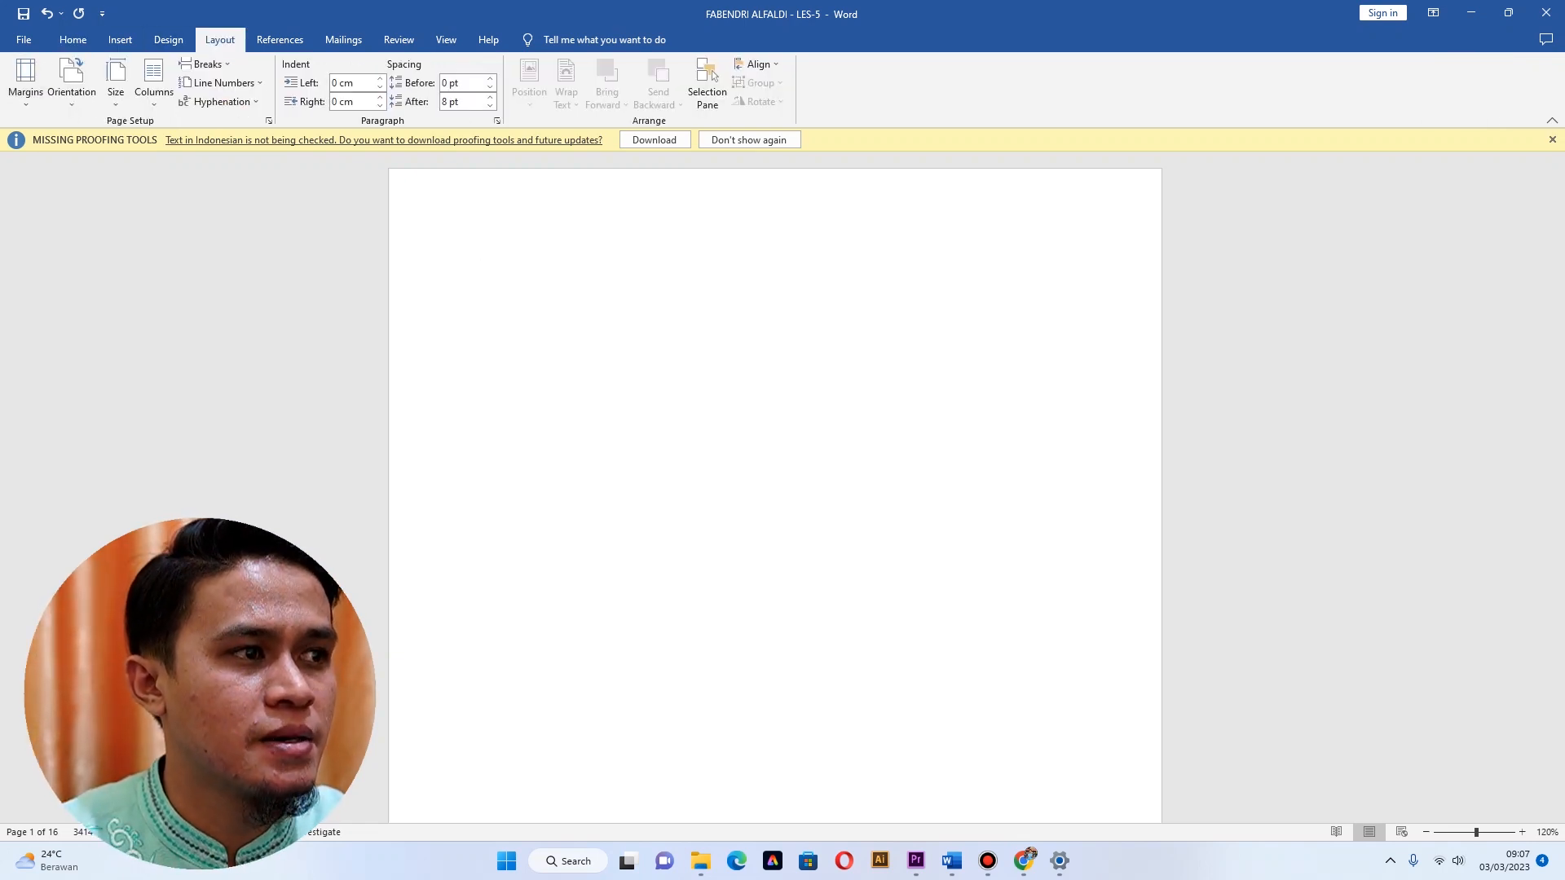
click(25, 81)
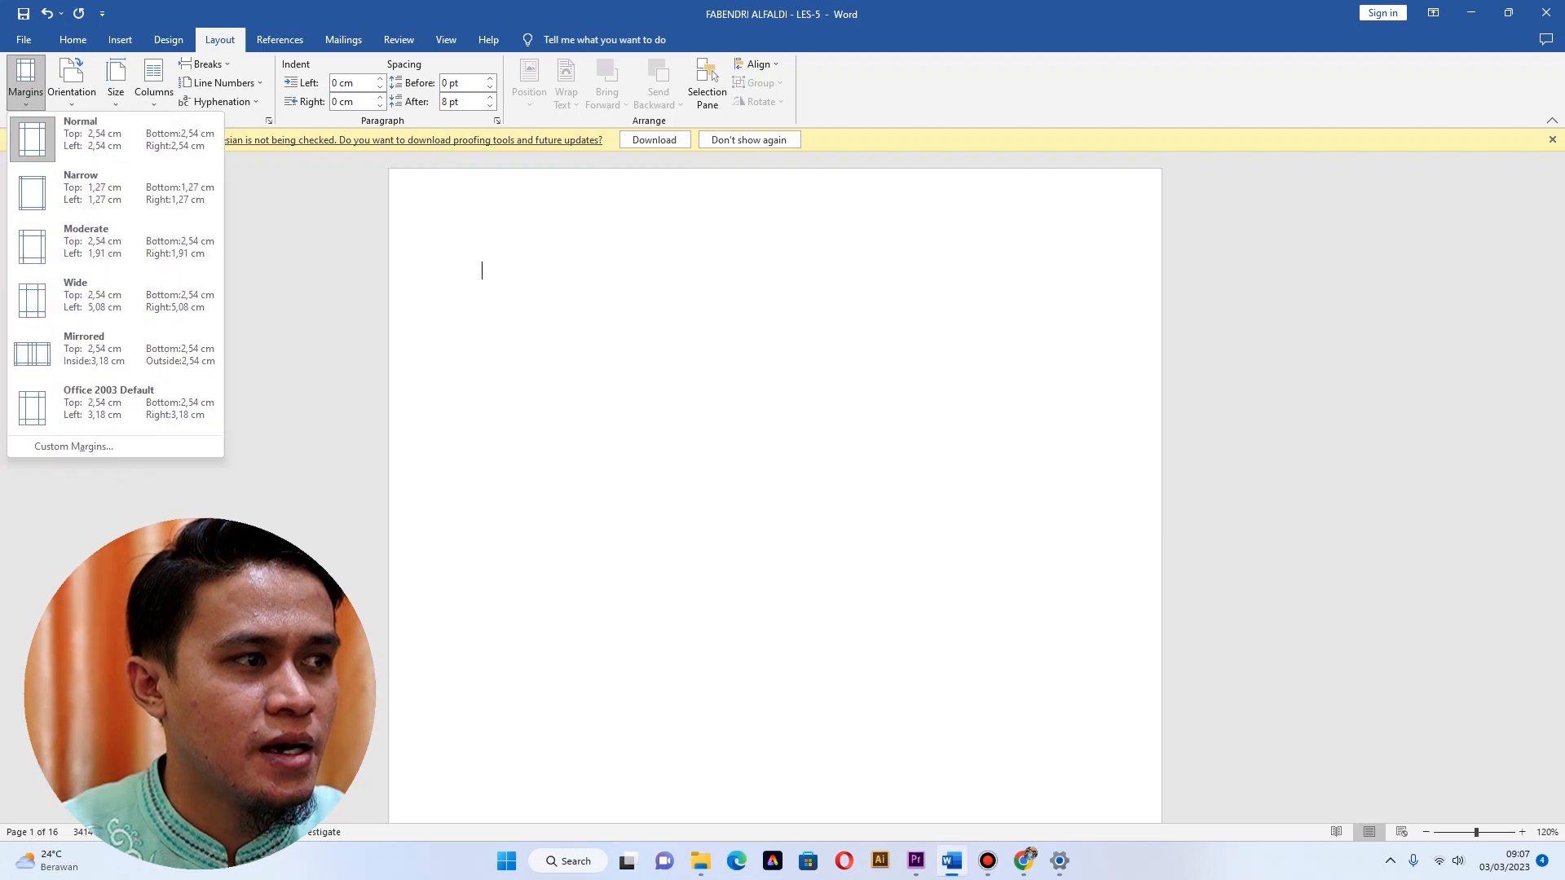
click(25, 81)
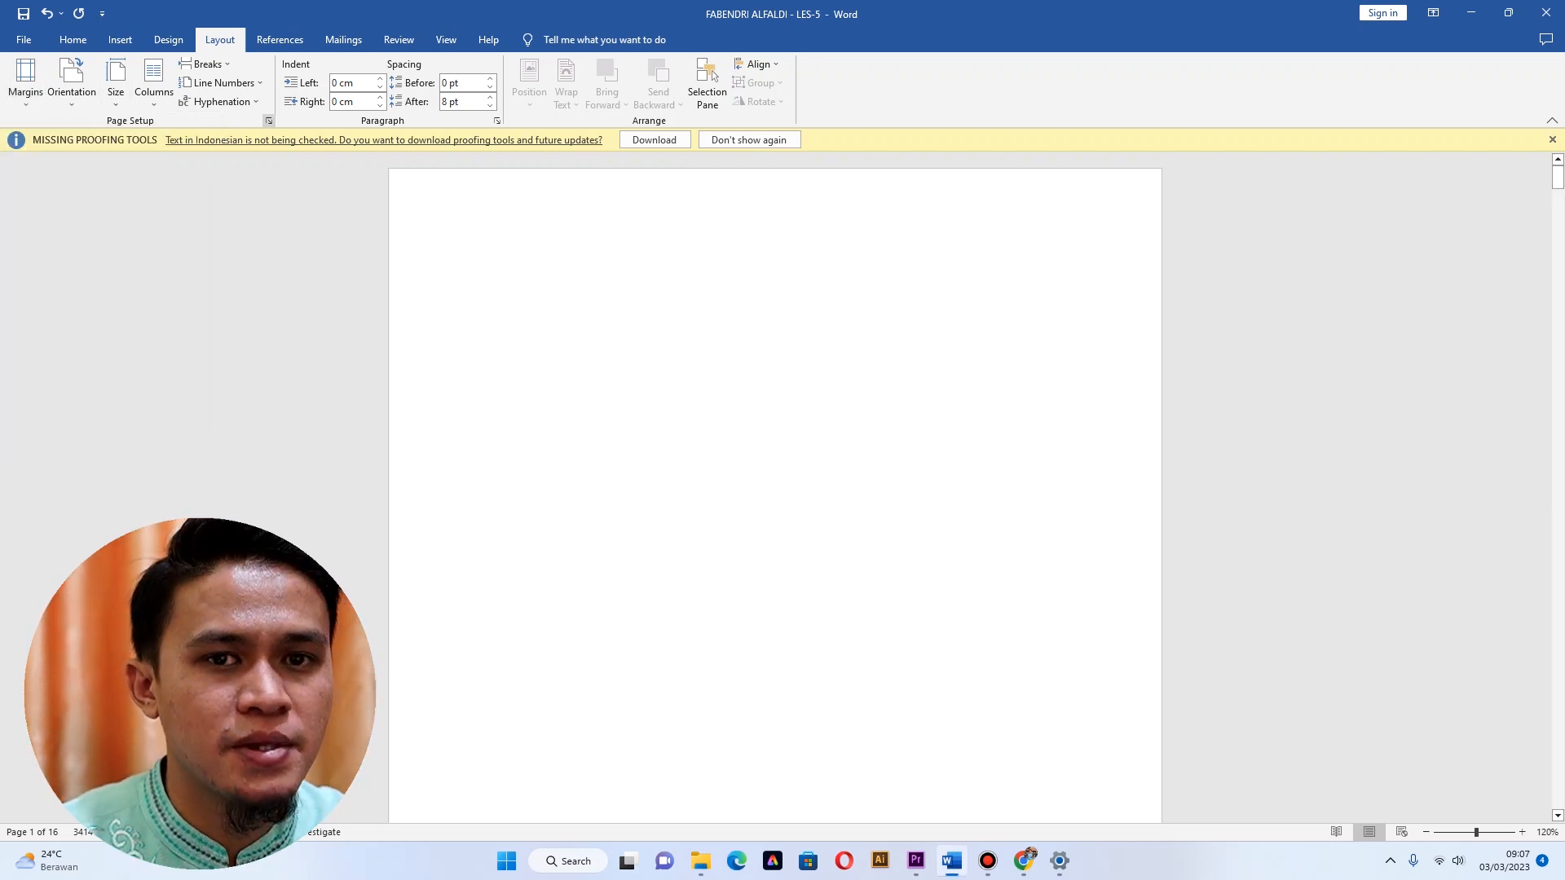
click(268, 121)
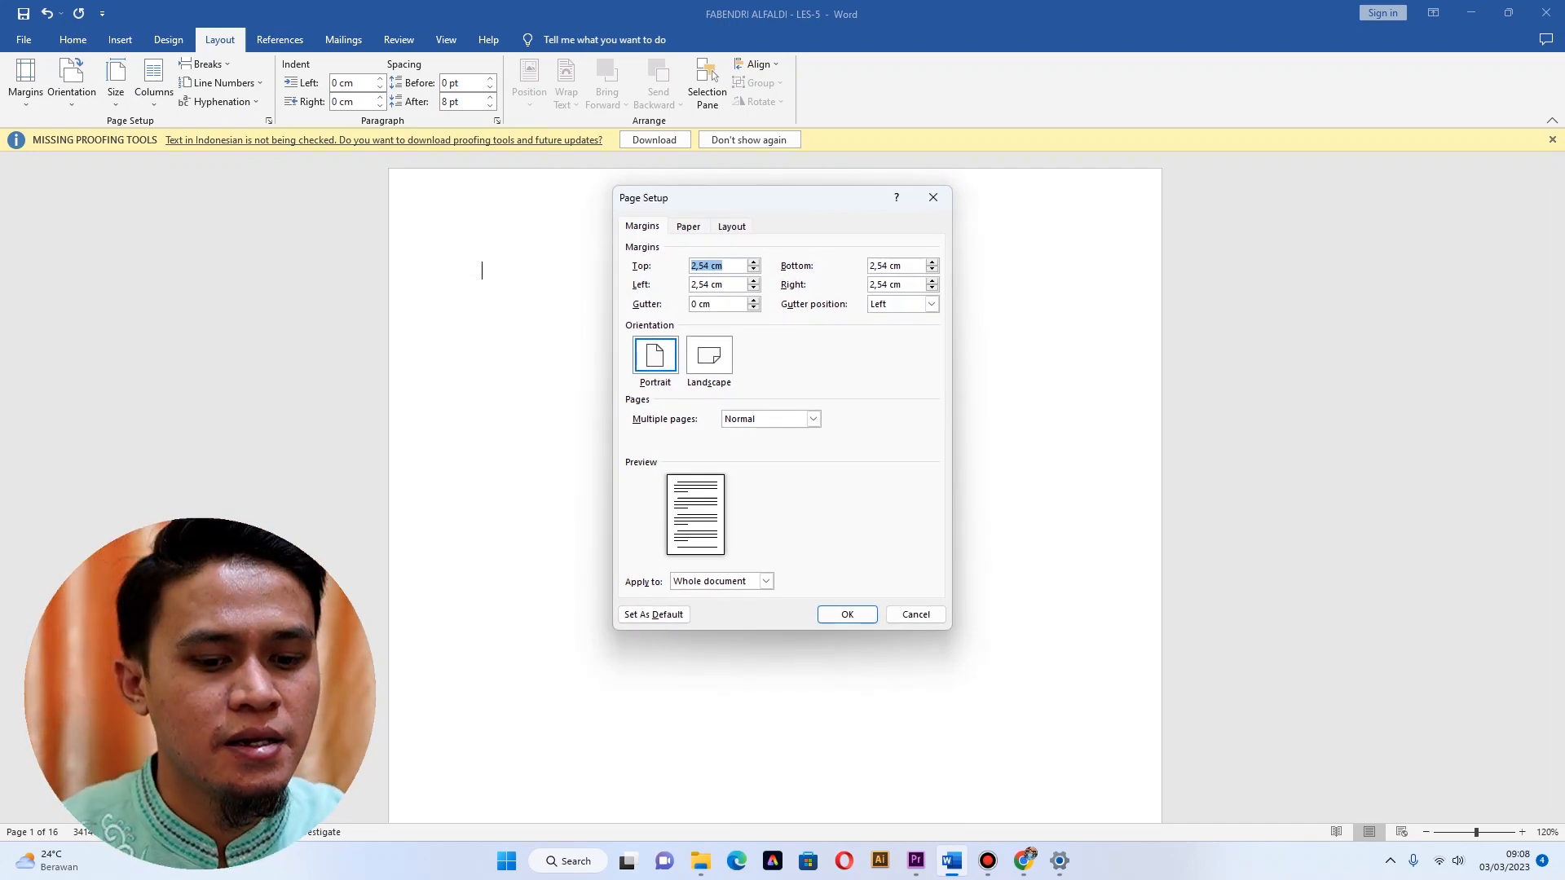
text(4)
key(Tab)
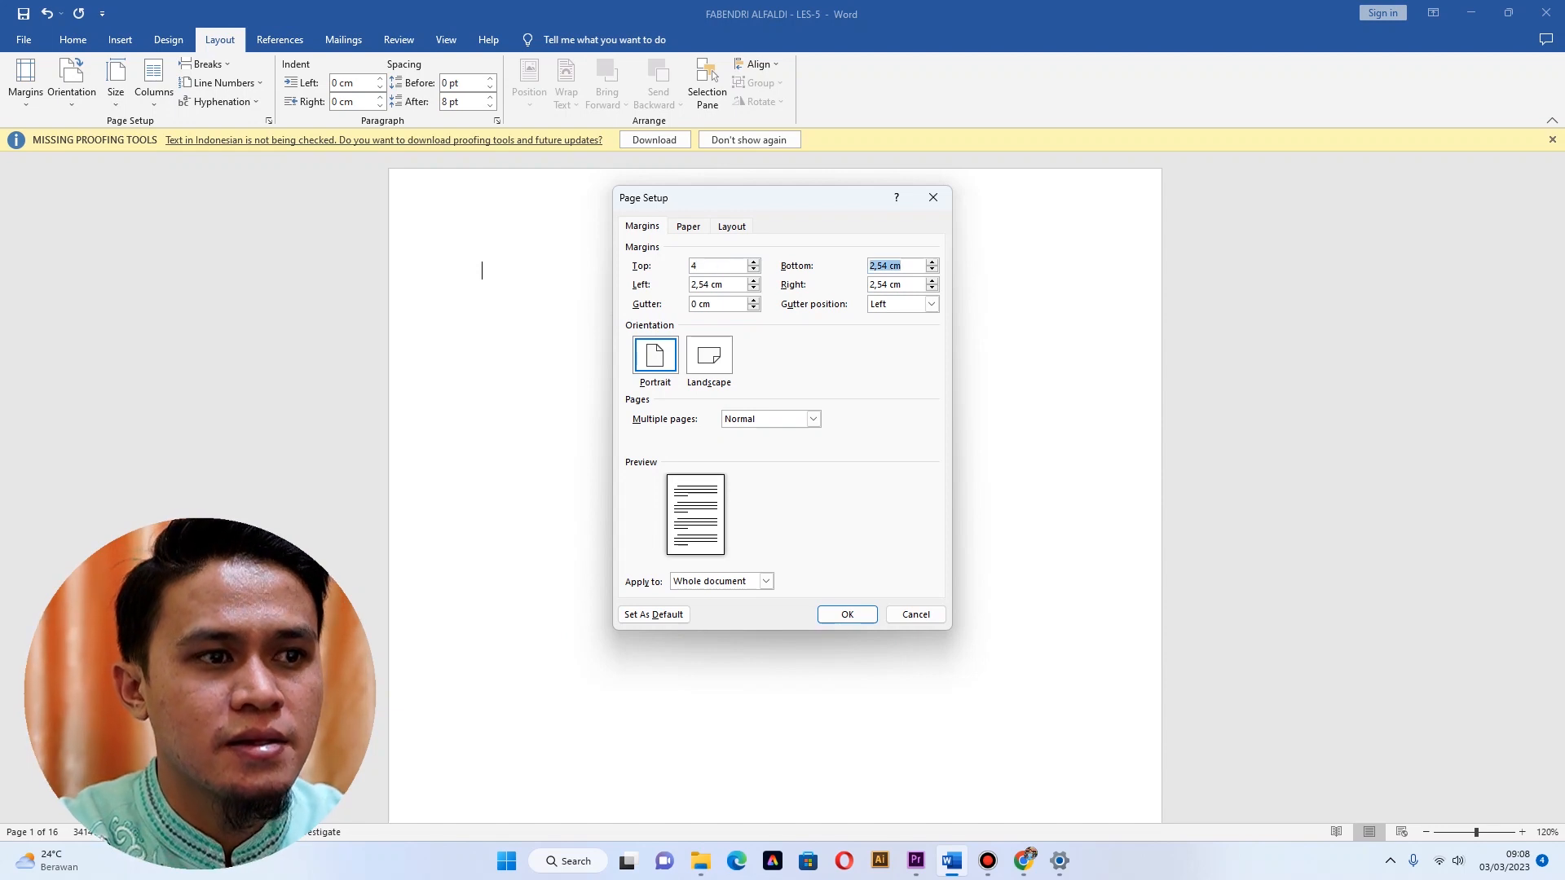
text(3)
key(Tab)
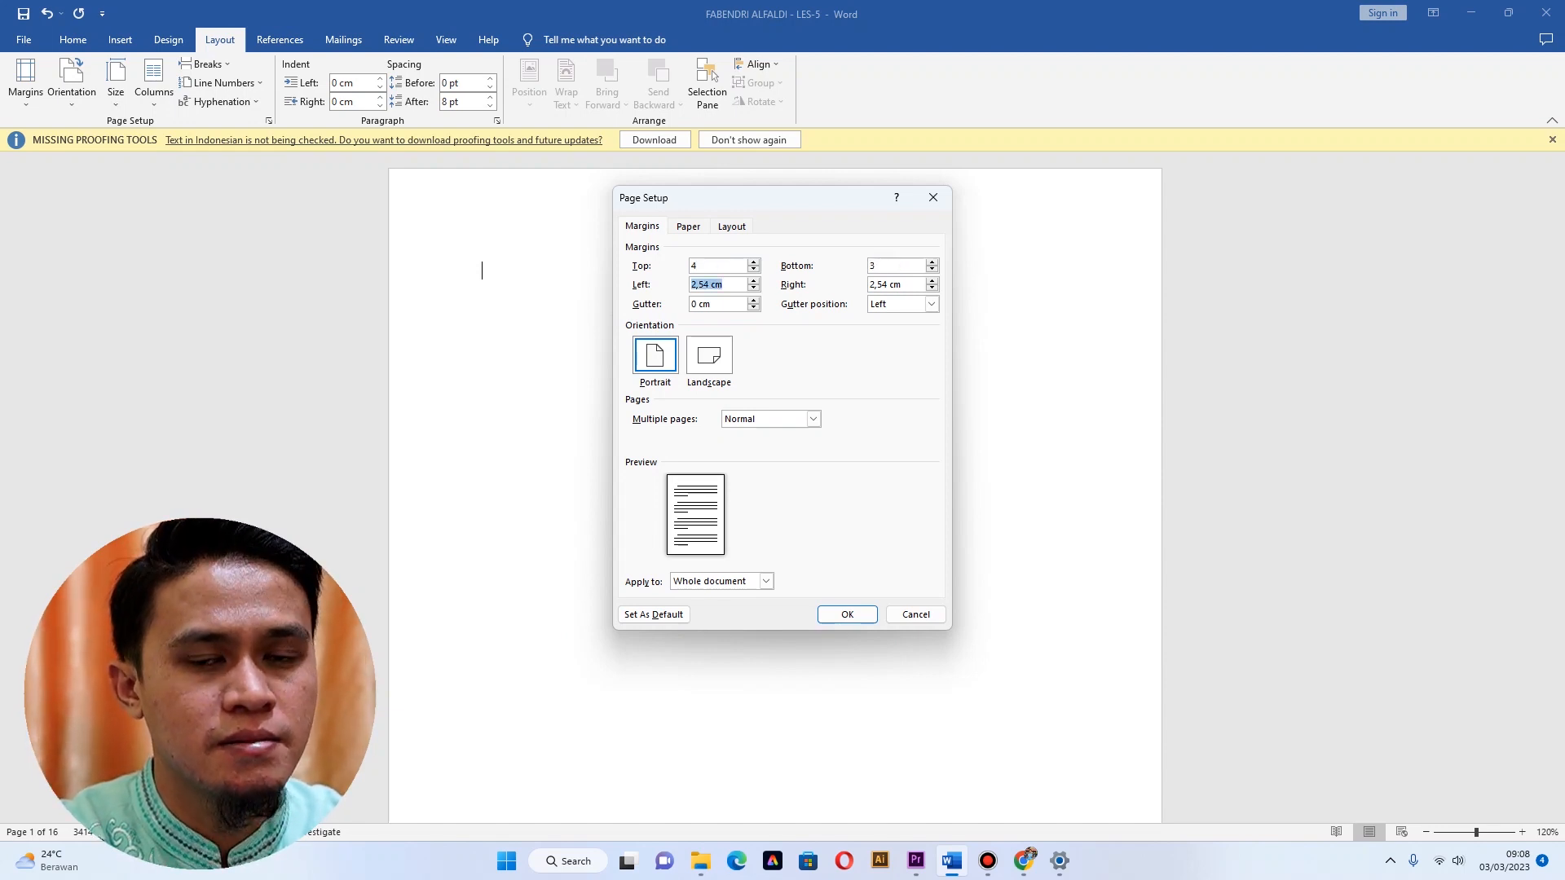
text(4)
key(Tab)
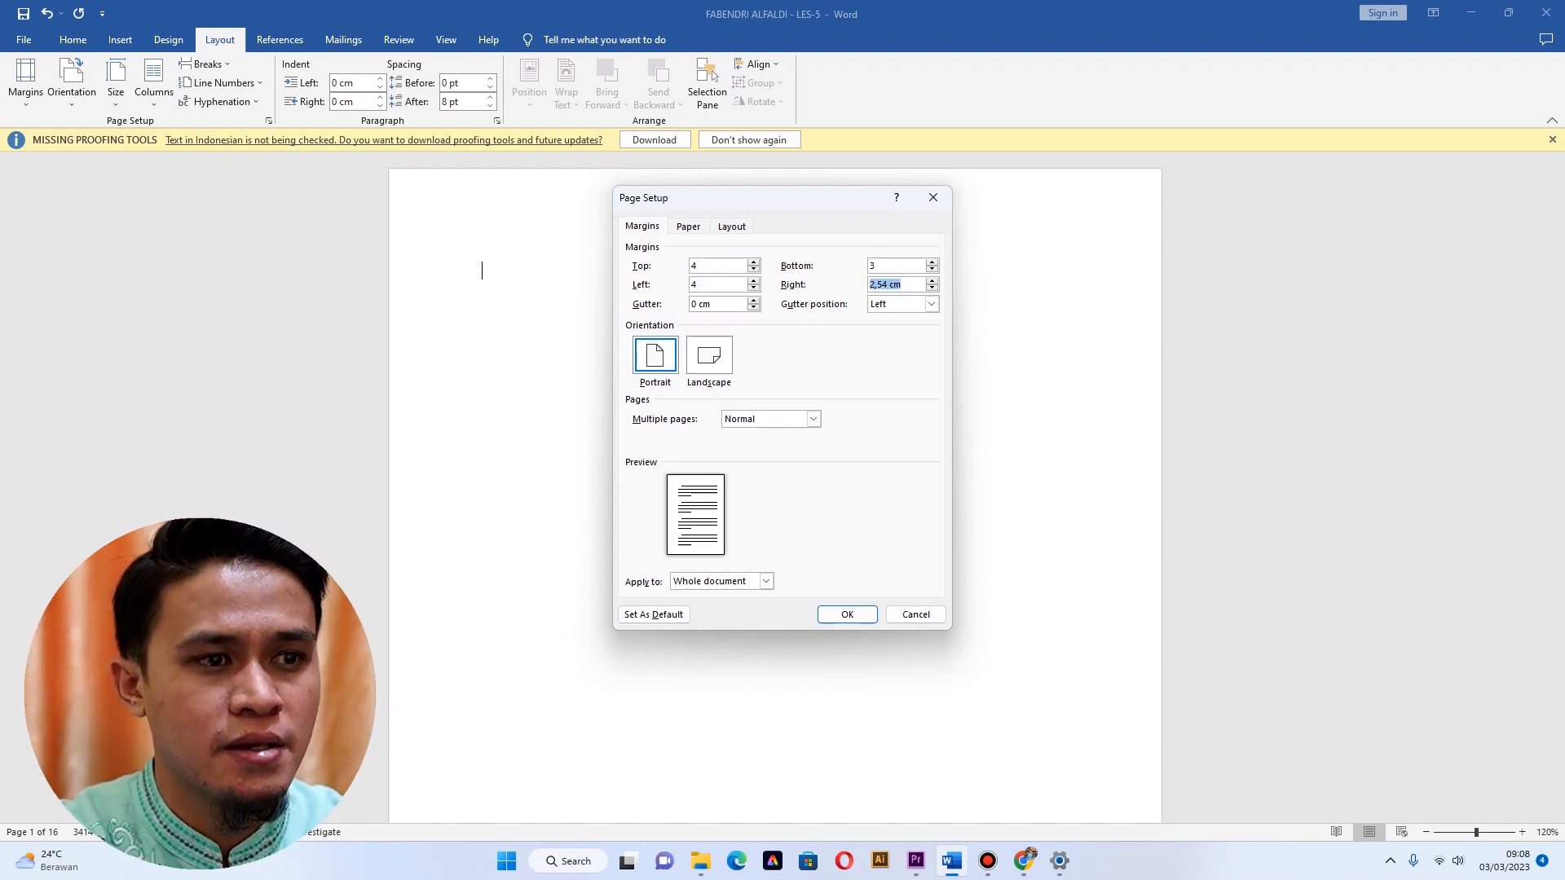
text(3)
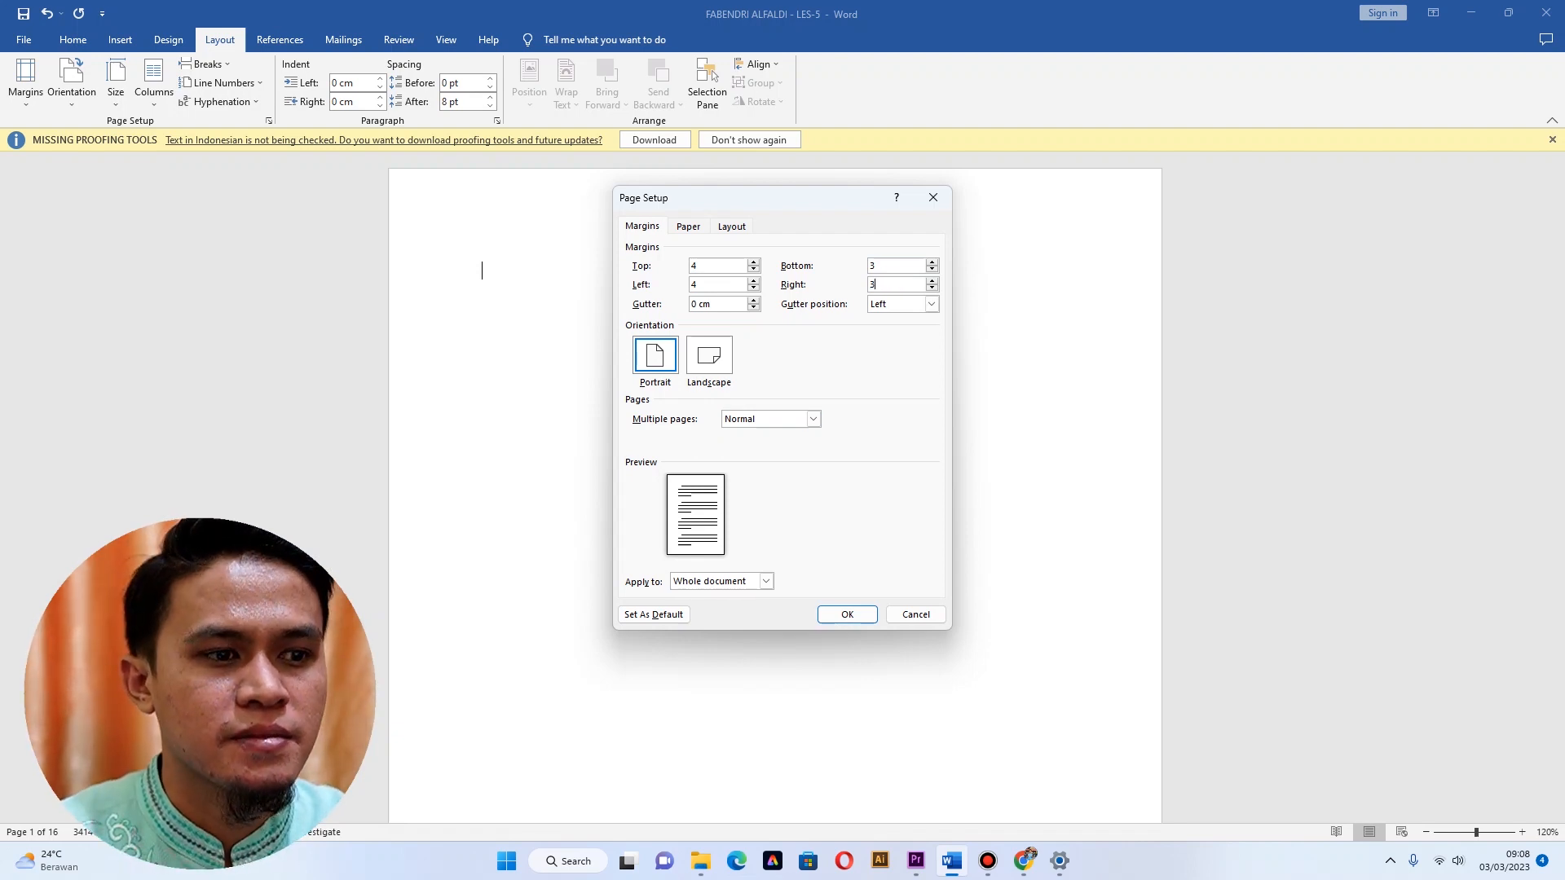
key(Return)
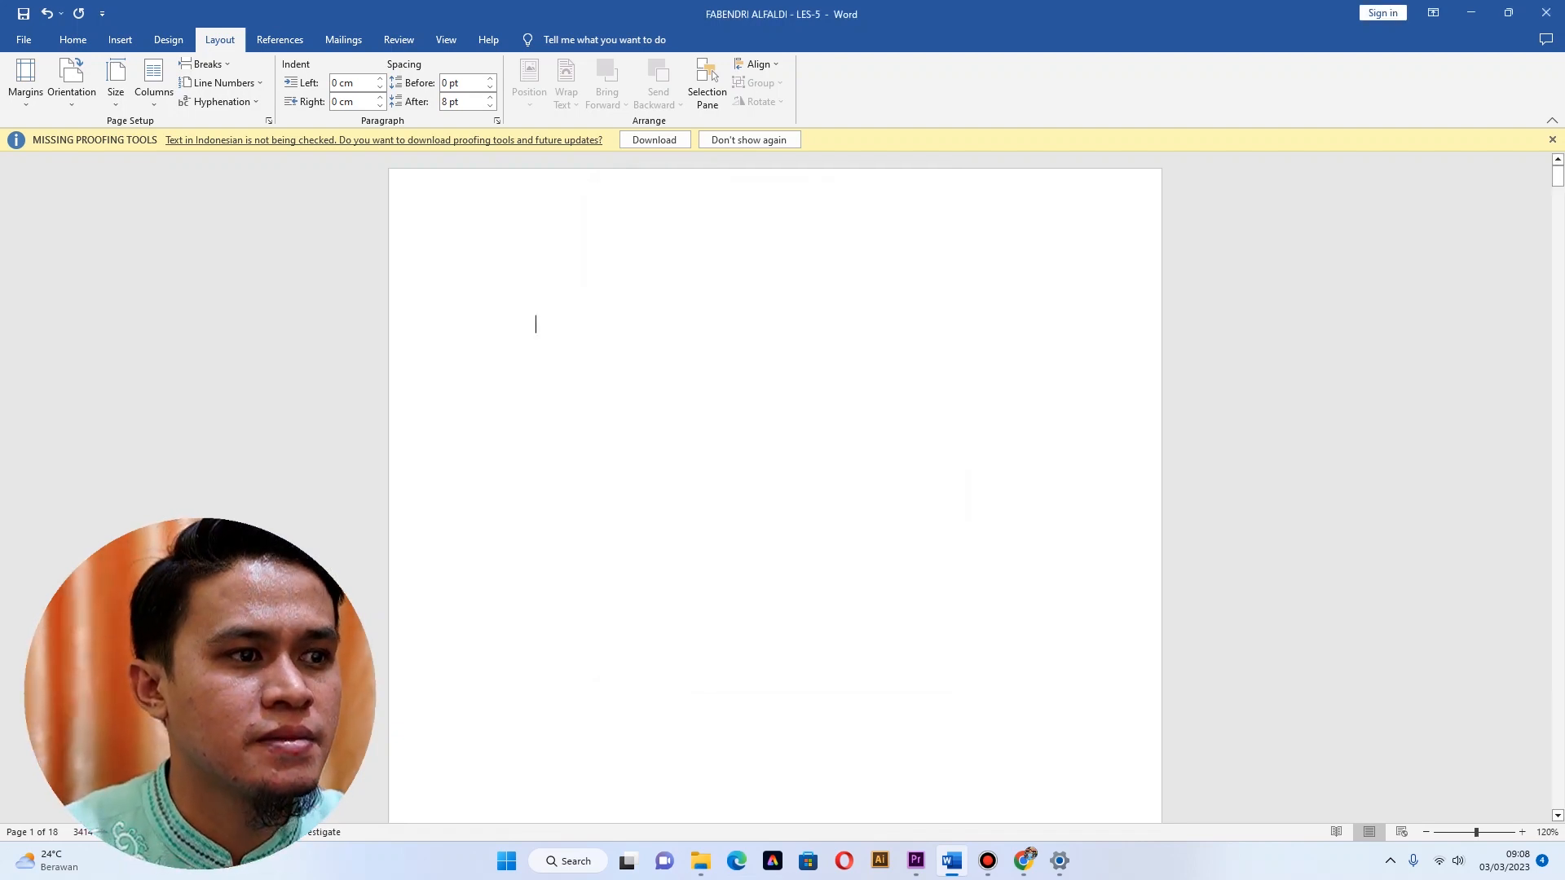
Enter the text COVER on the blank first page.
scroll(774, 487, down, 18)
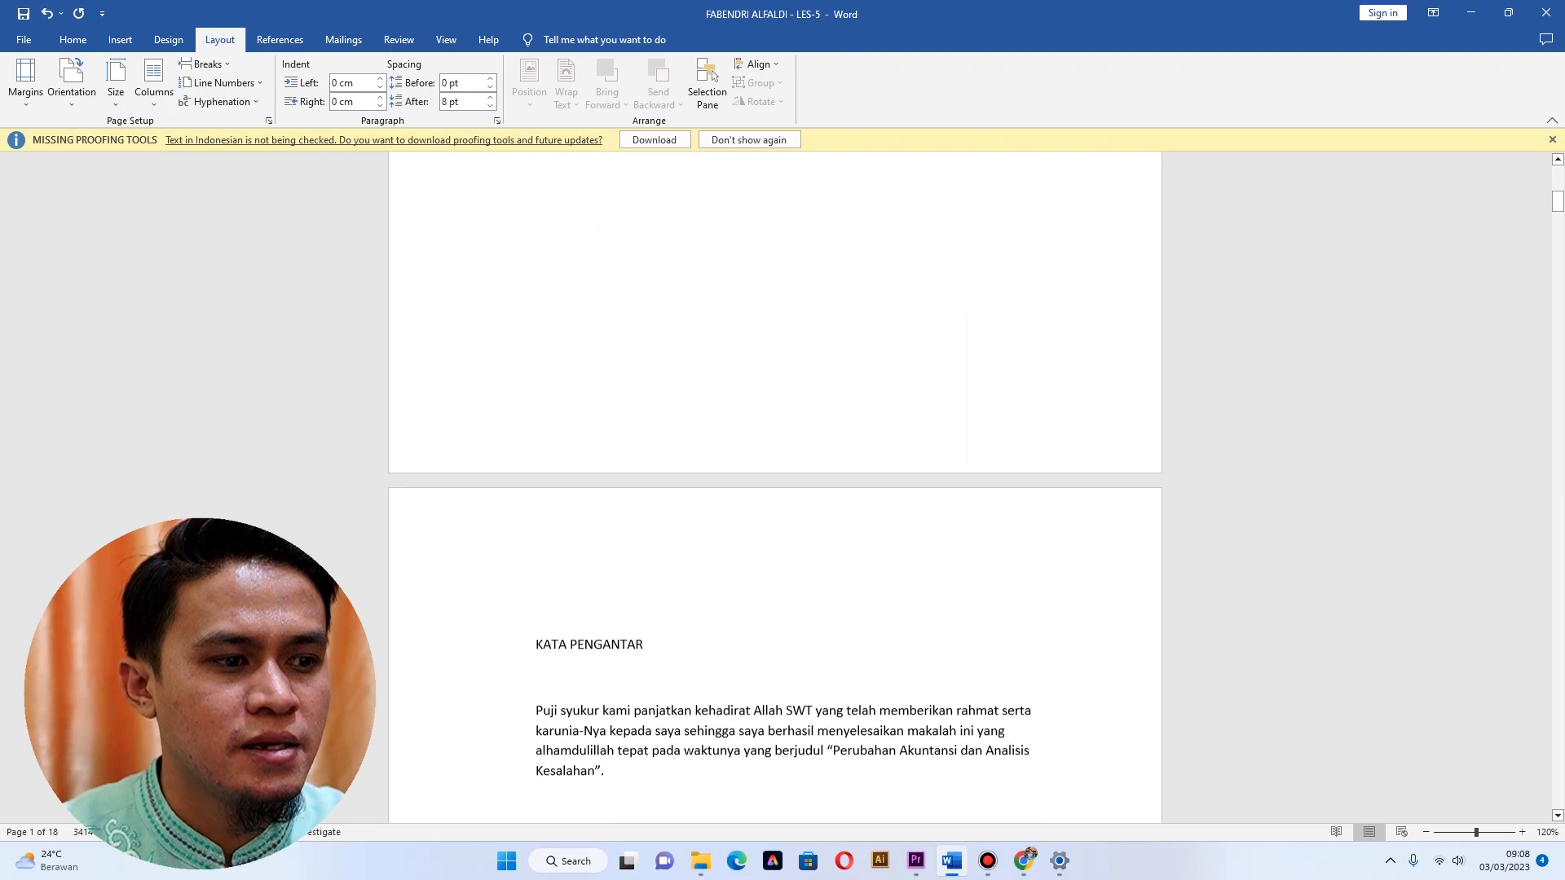
scroll(774, 487, up, 11)
scroll(774, 486, up, 1)
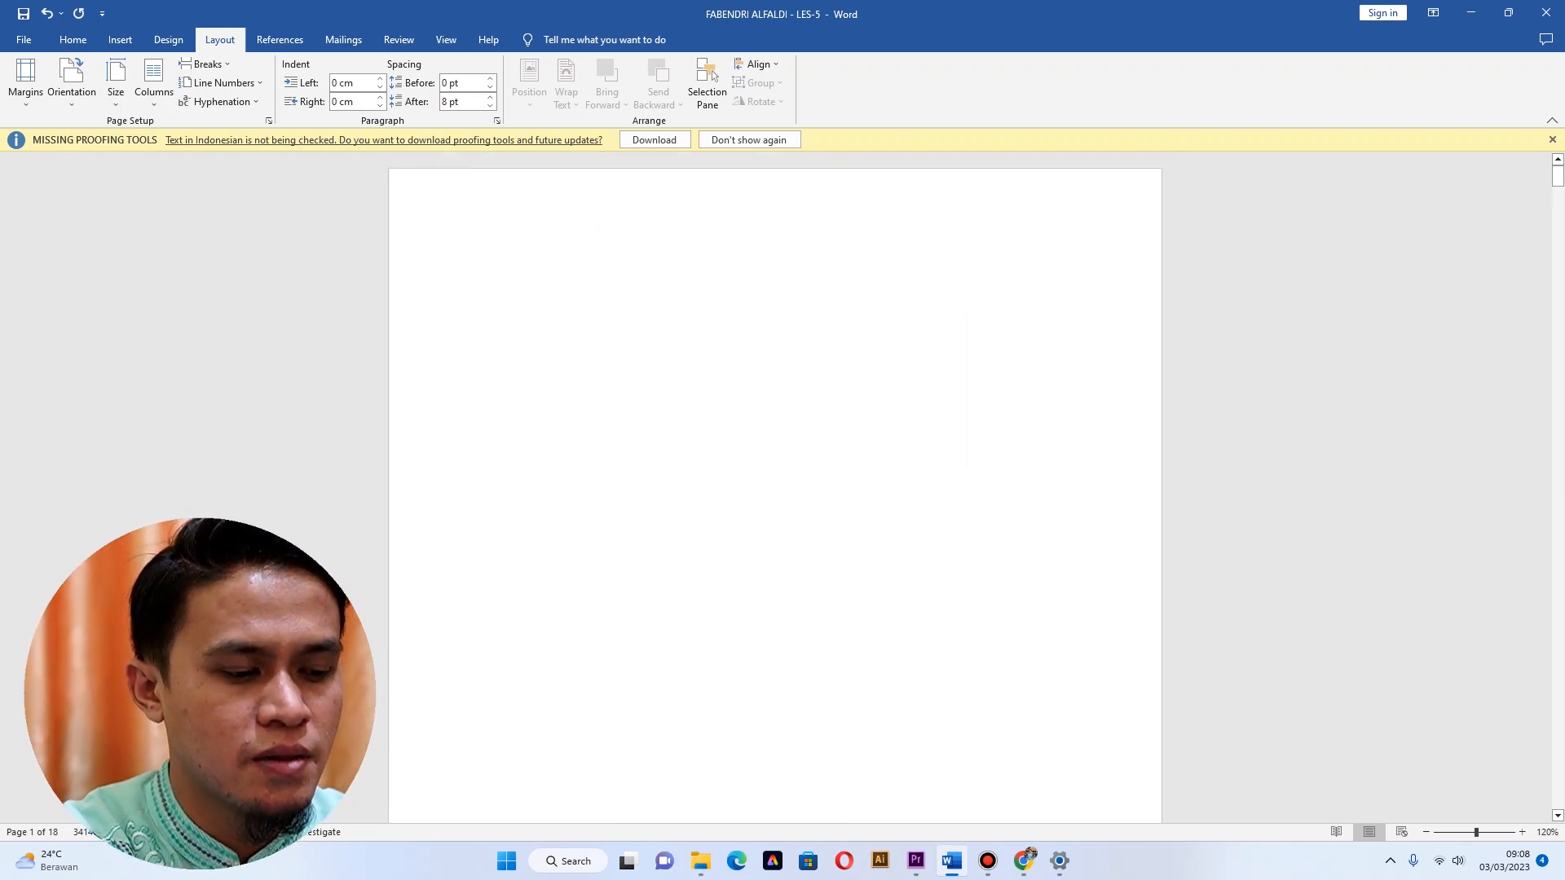
text(COVER)
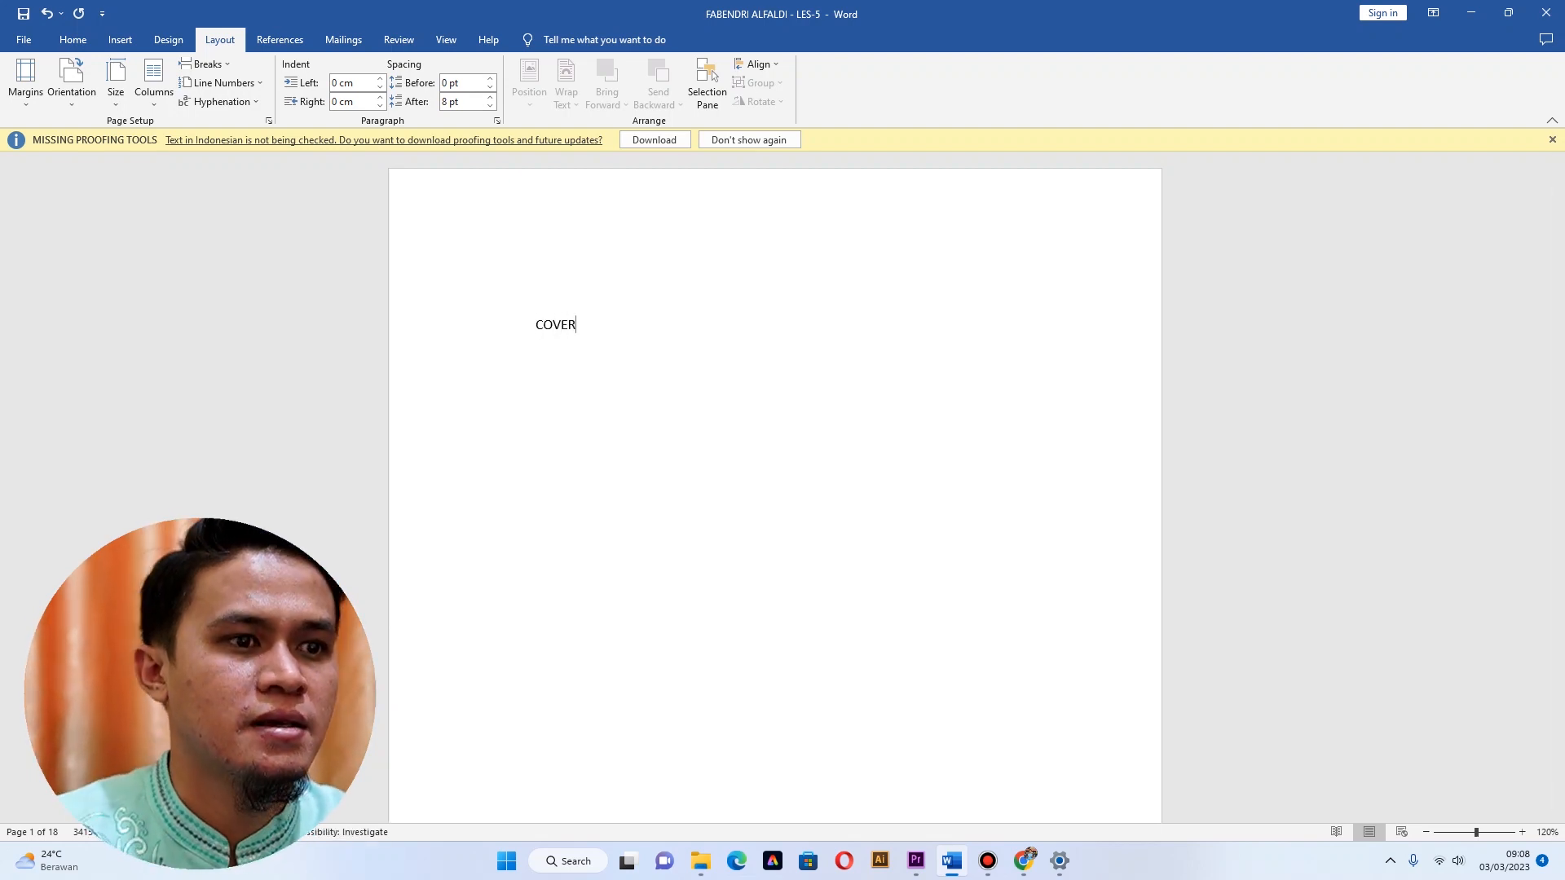
Review the page order from the cover through KATA PENGANTAR and DAFTAR ISI to BAB I.
scroll(775, 489, down, 10)
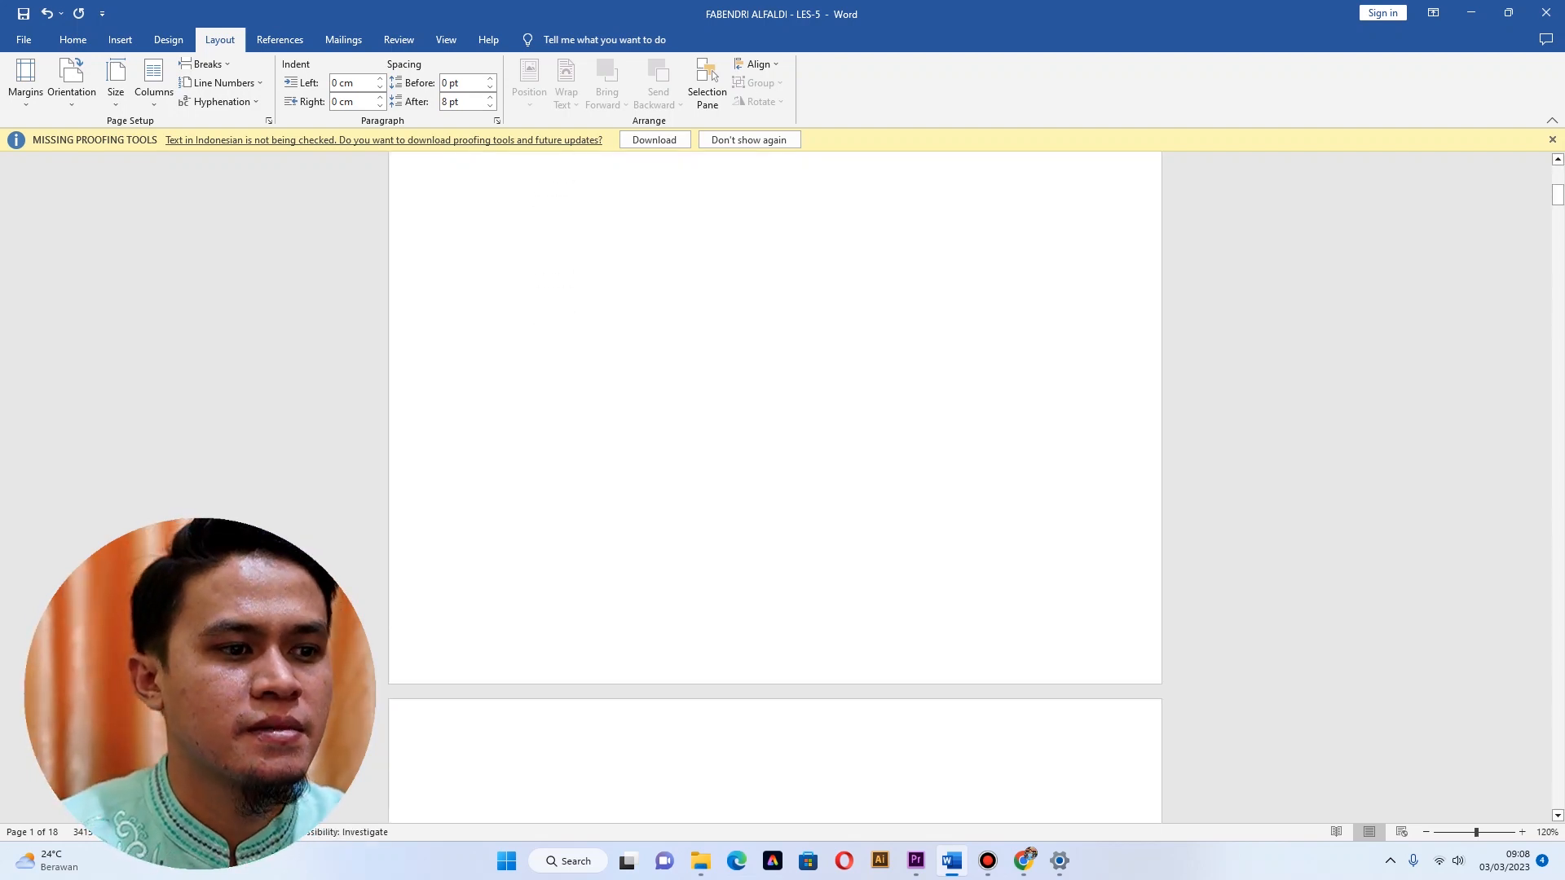
scroll(774, 489, down, 12)
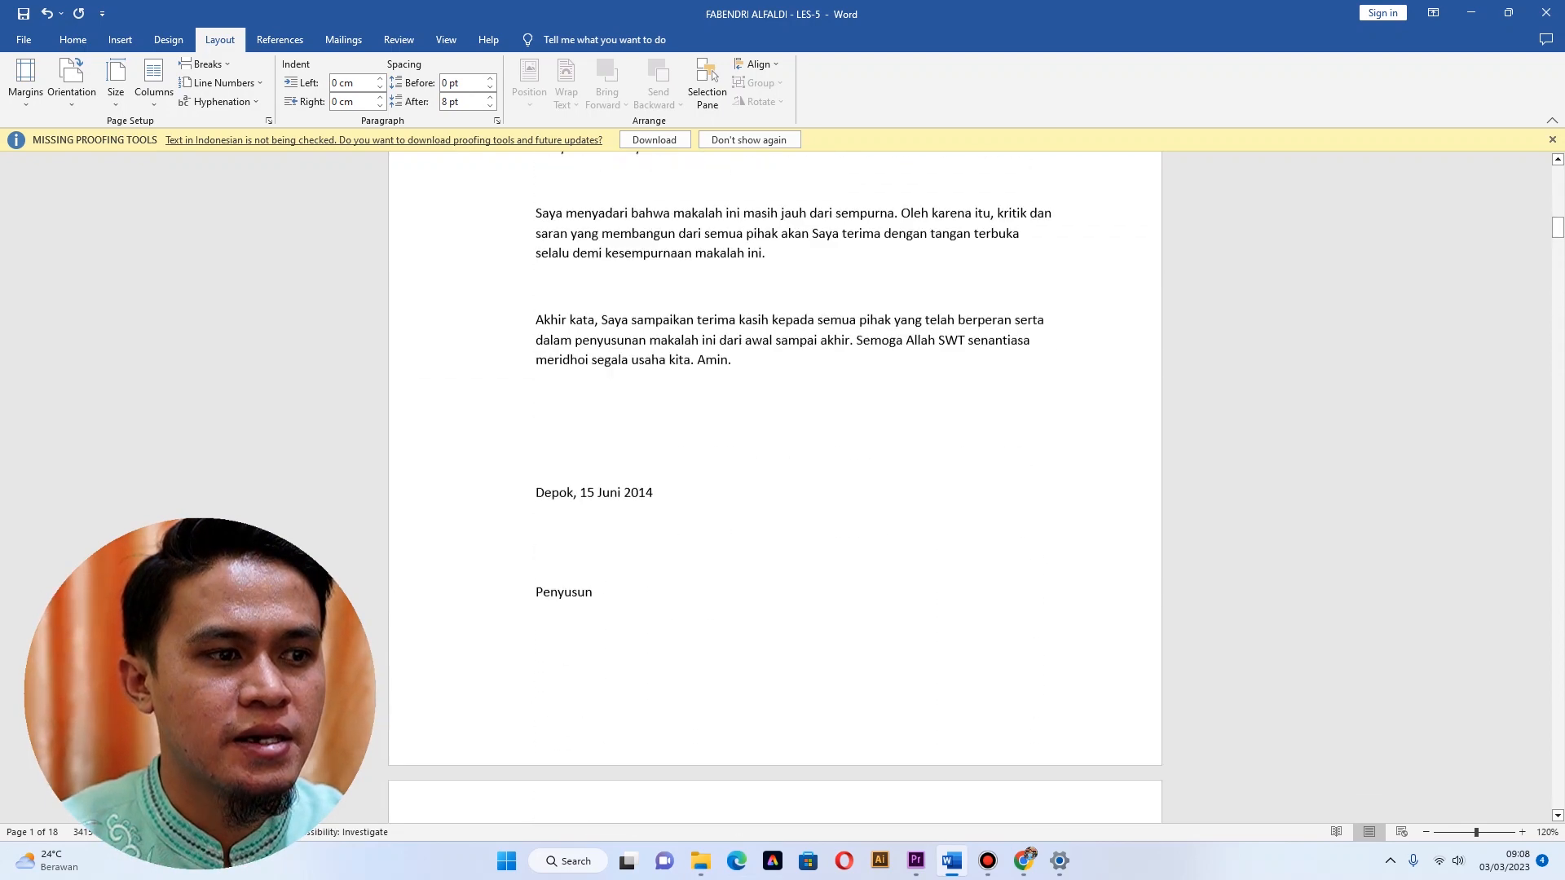
scroll(774, 489, down, 3)
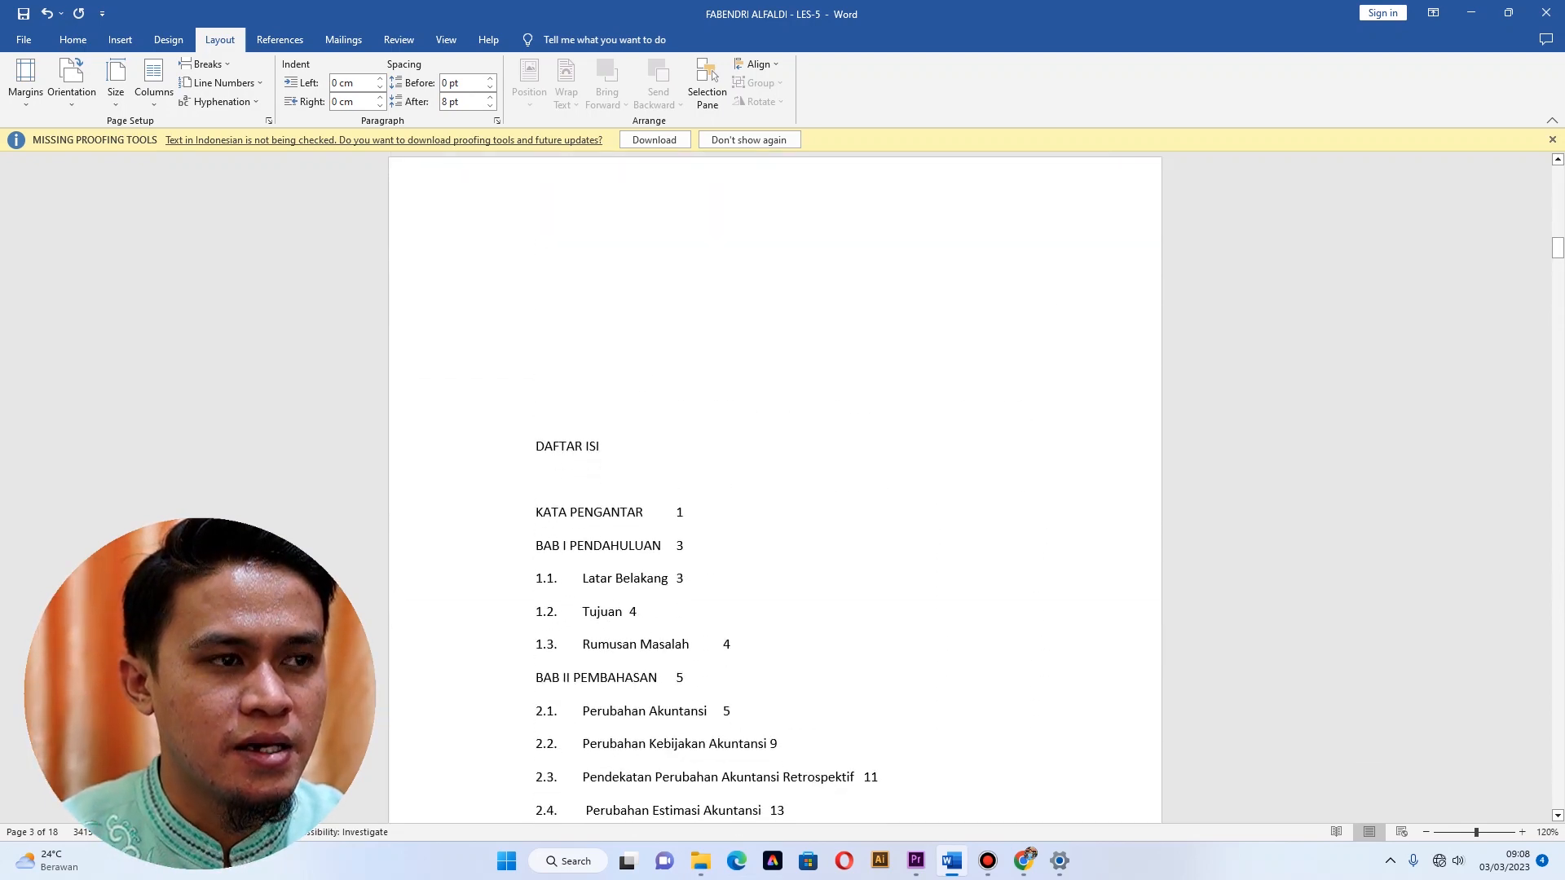
scroll(774, 489, down, 15)
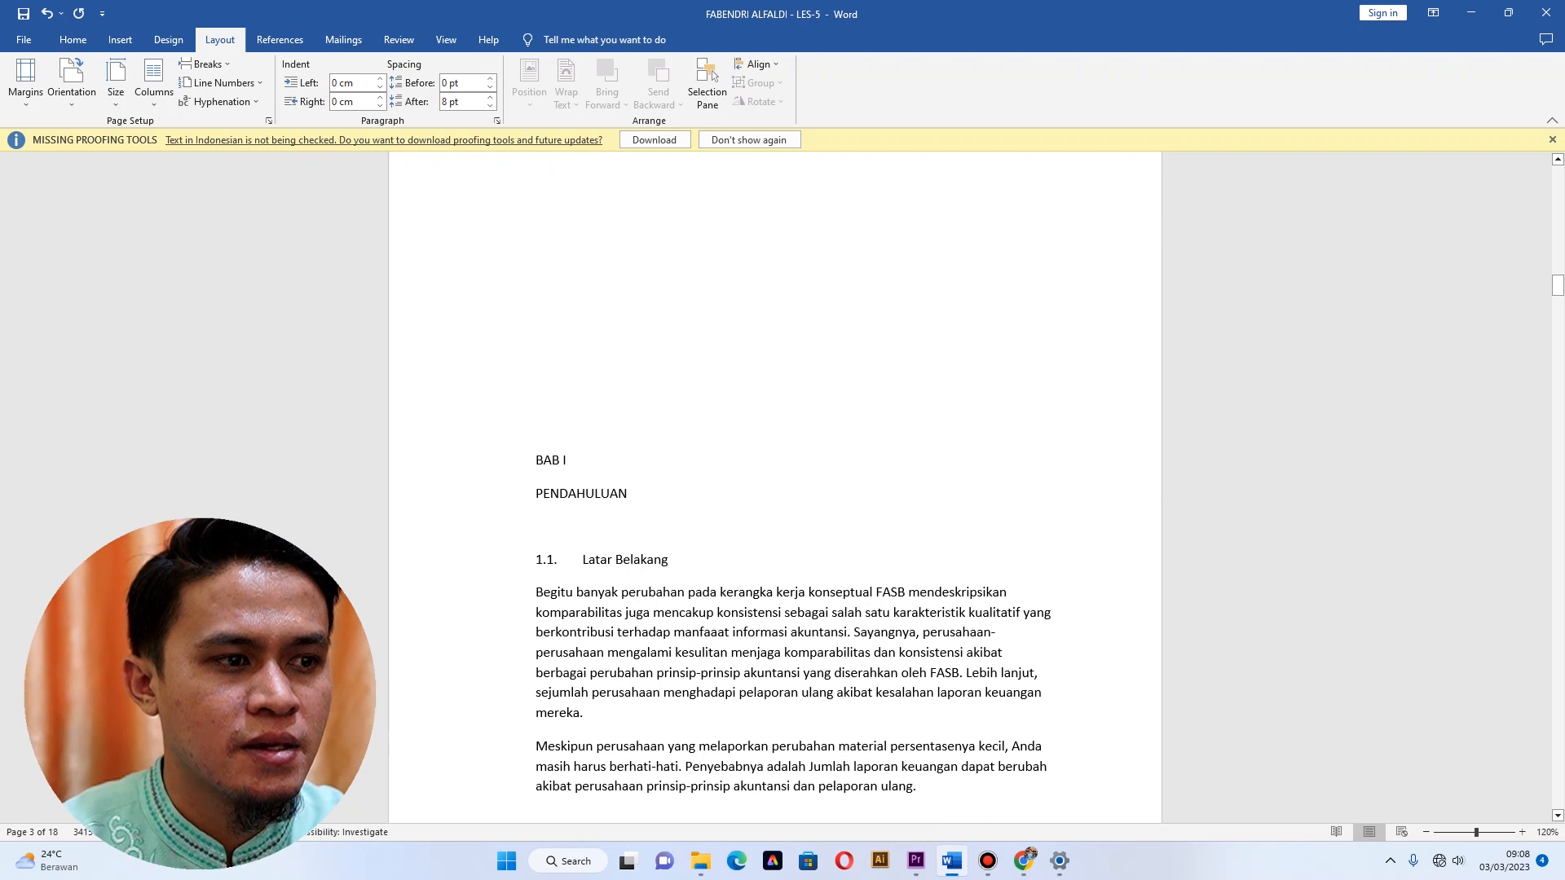
scroll(775, 489, up, 20)
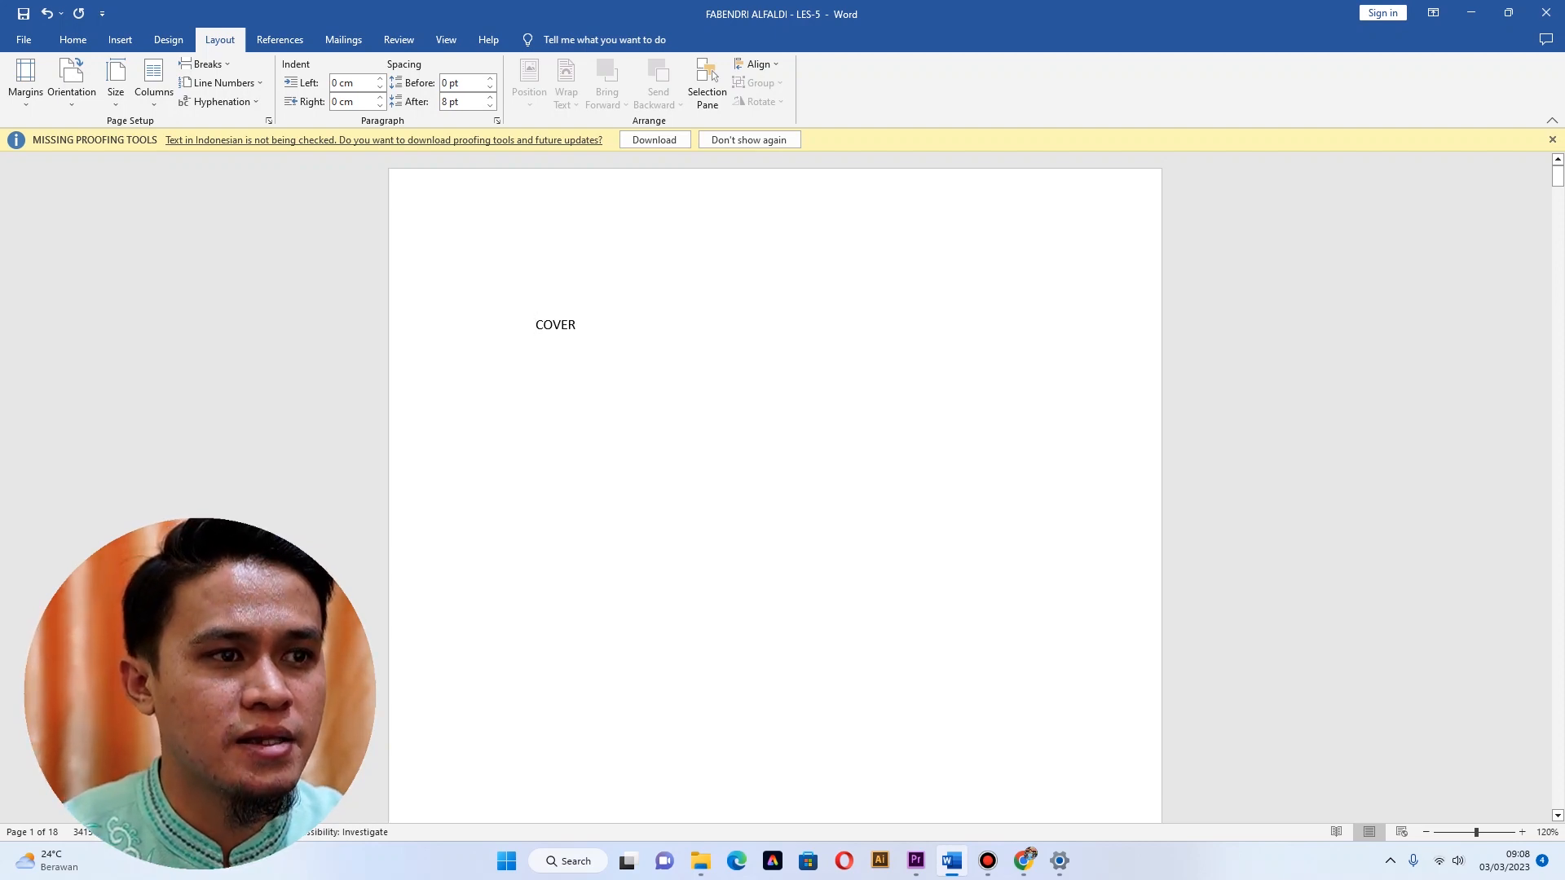
Examine the header and footer areas of the cover and KATA PENGANTAR pages, then return to the body text.
double_click(536, 222)
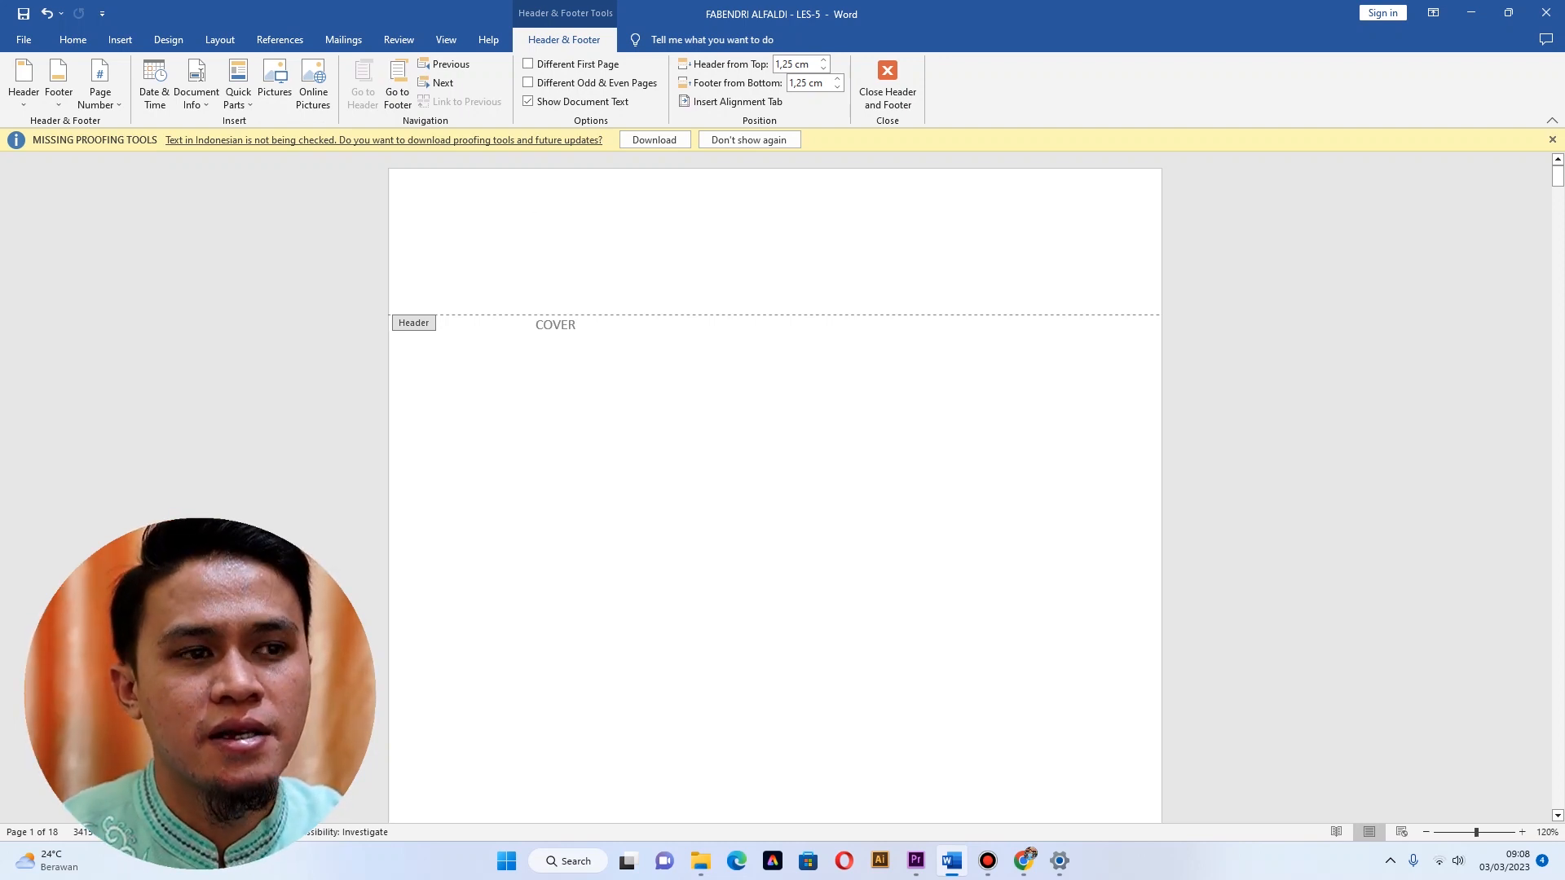
scroll(774, 489, down, 8)
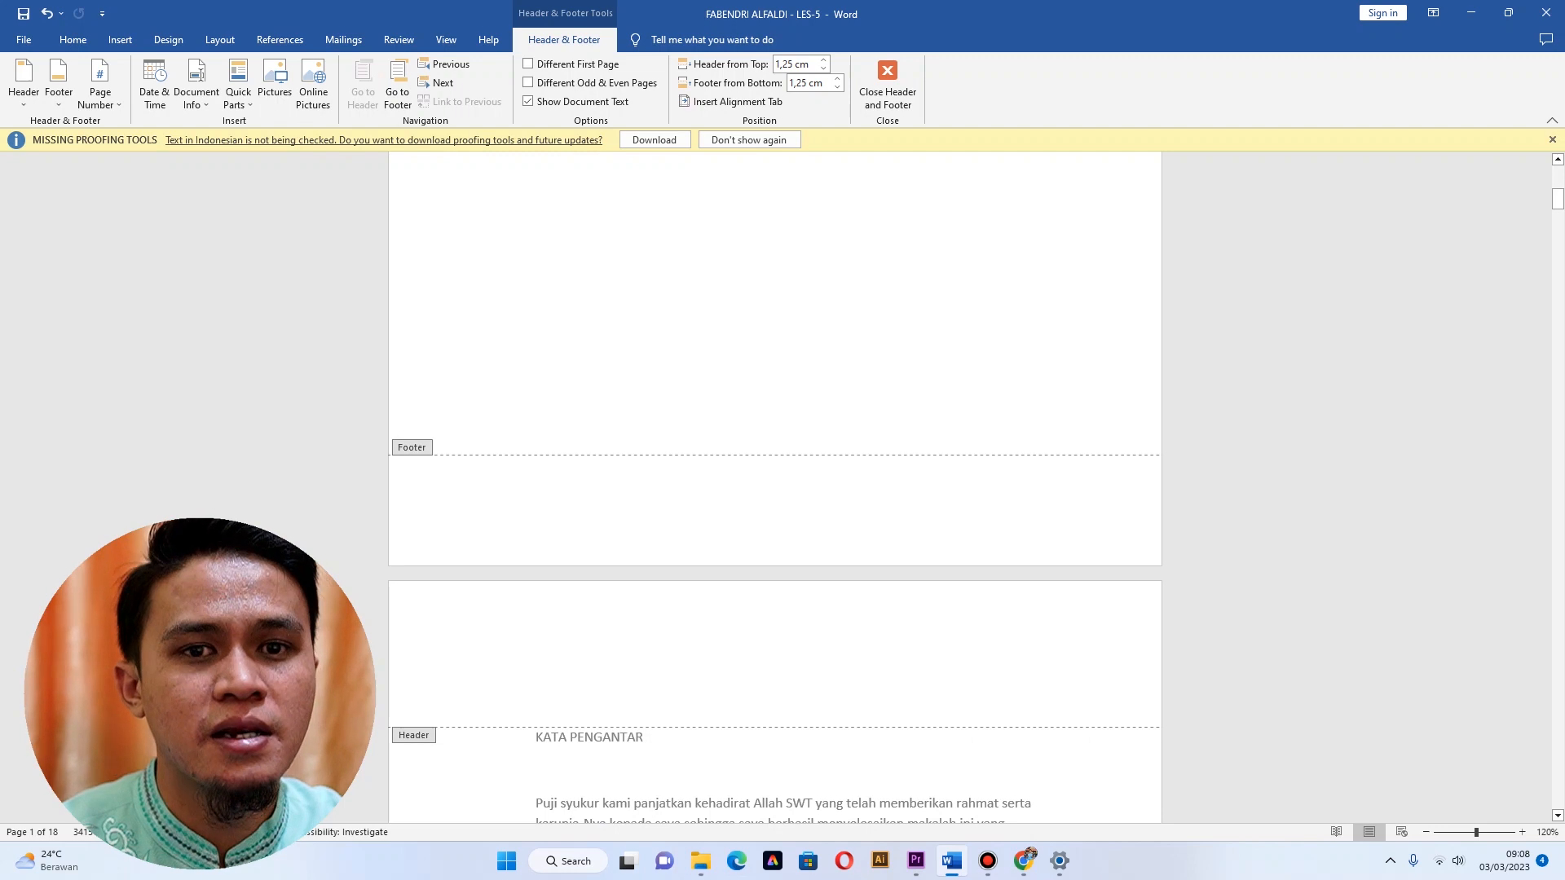
scroll(774, 489, down, 3)
scroll(775, 489, up, 10)
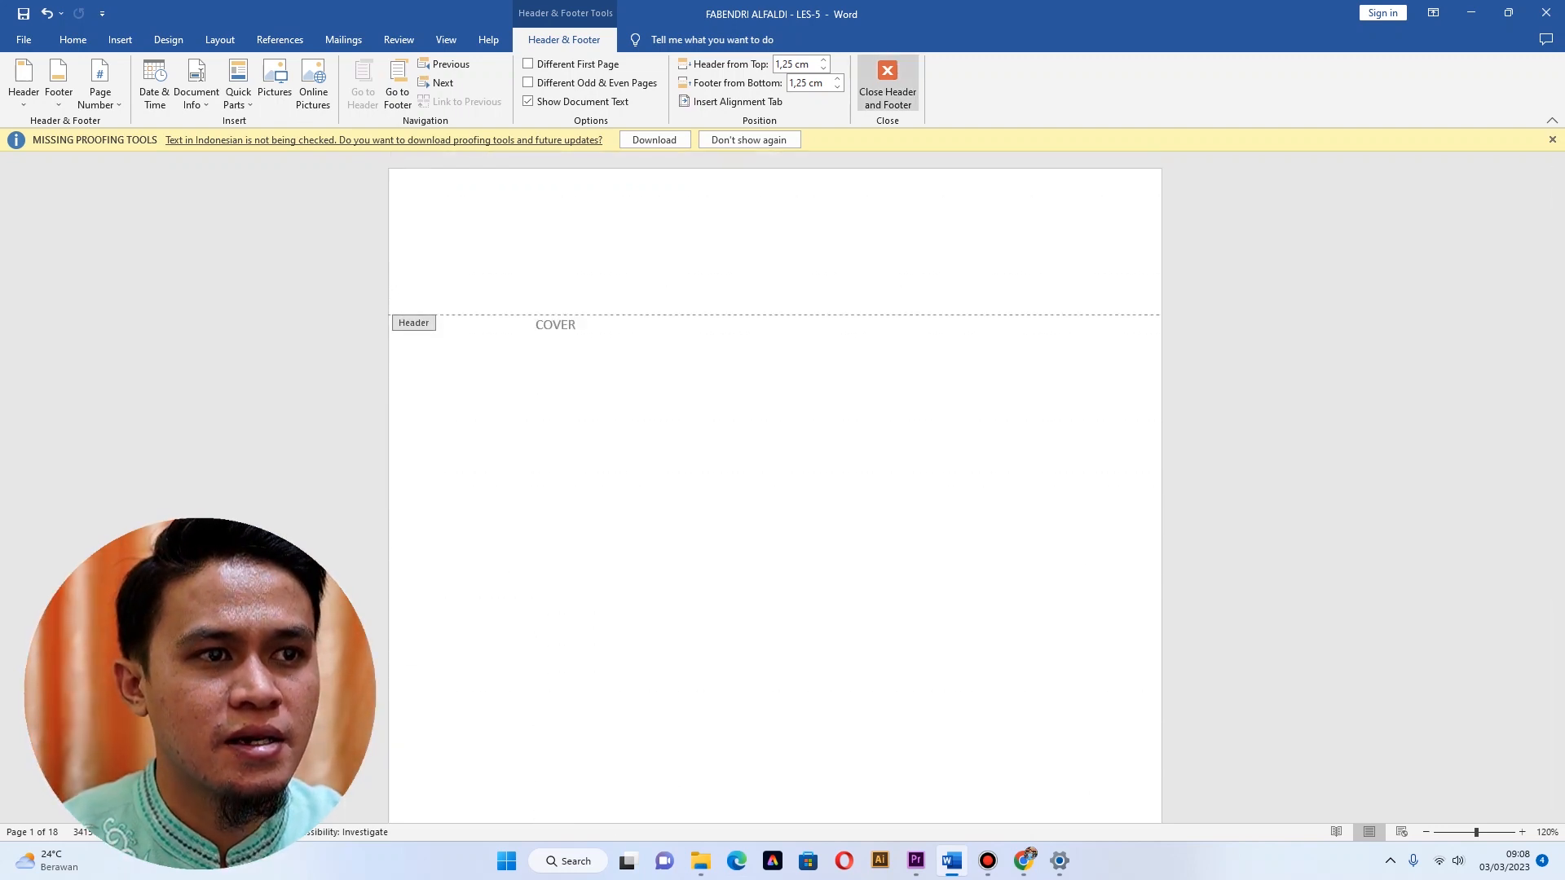
click(888, 82)
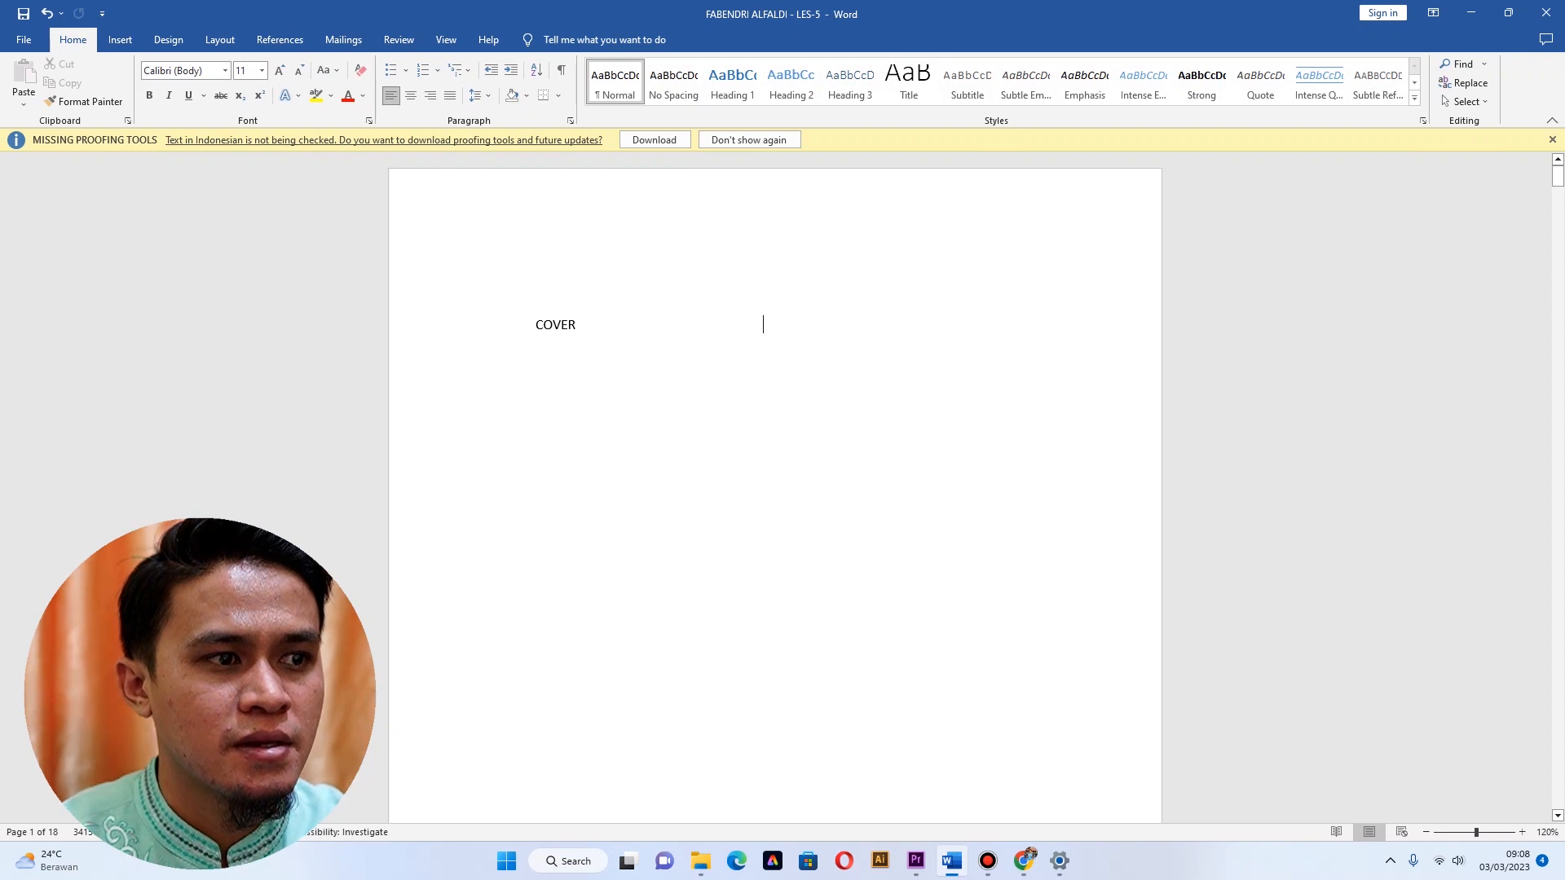
Insert a Next Page section break directly before the KATA PENGANTAR heading.
scroll(775, 489, down, 10)
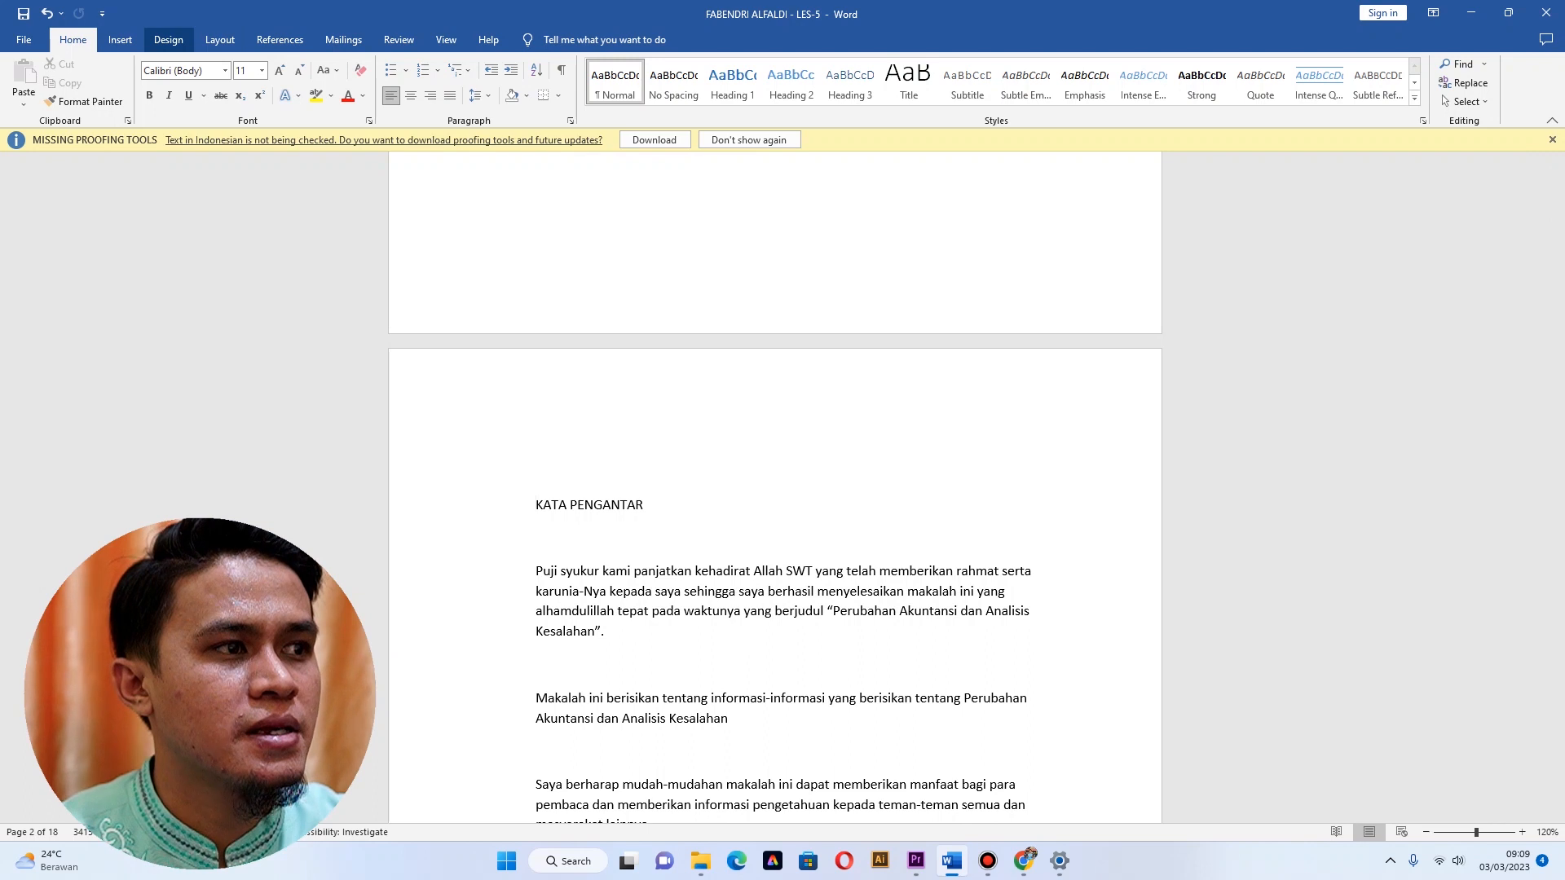
click(219, 39)
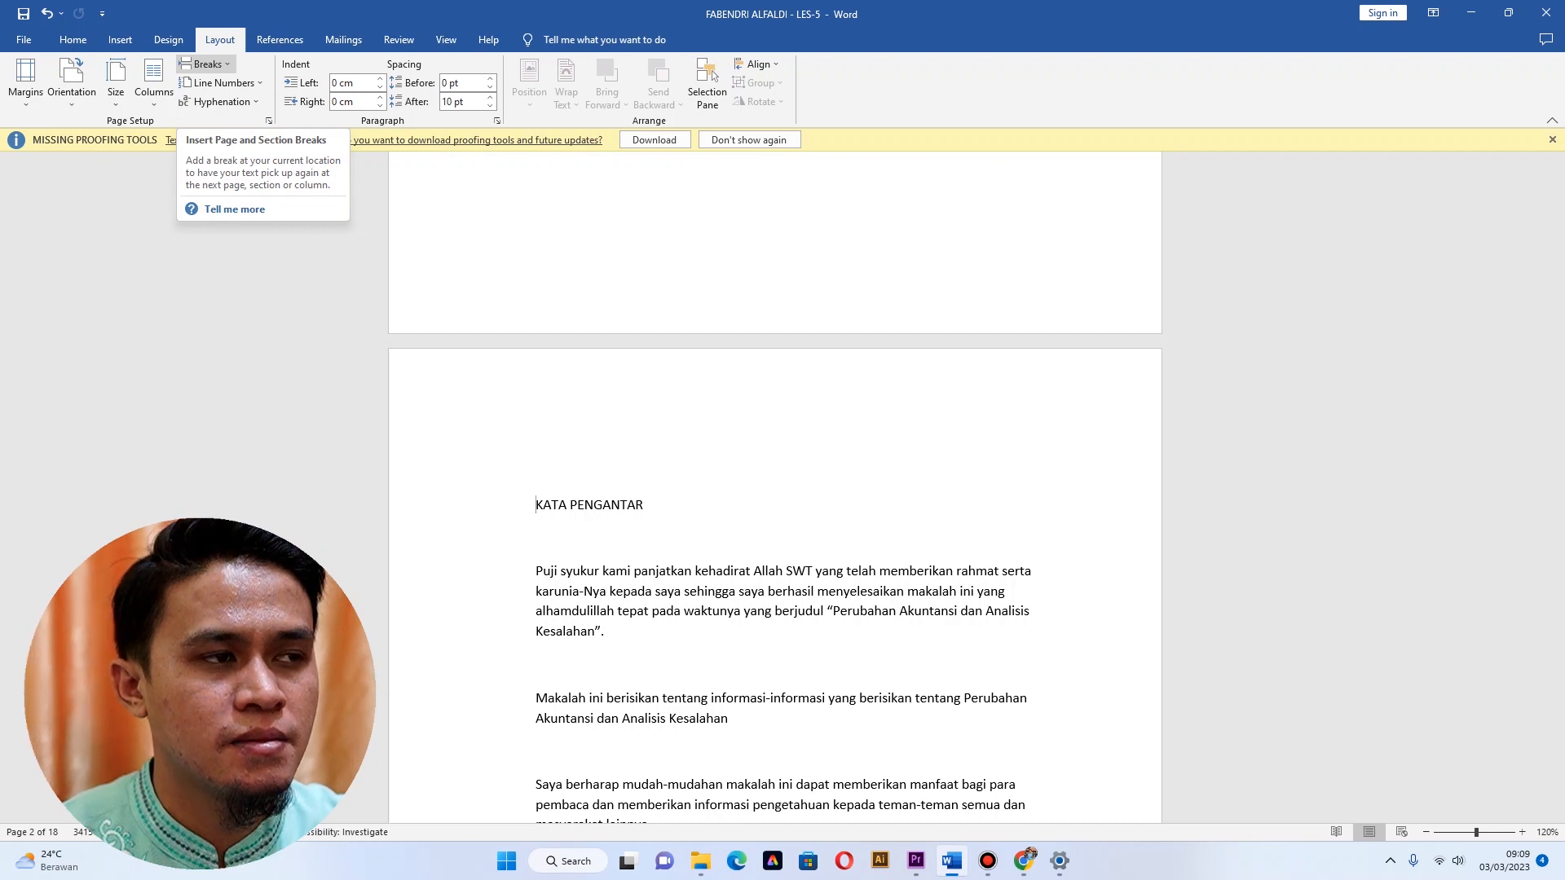
click(204, 64)
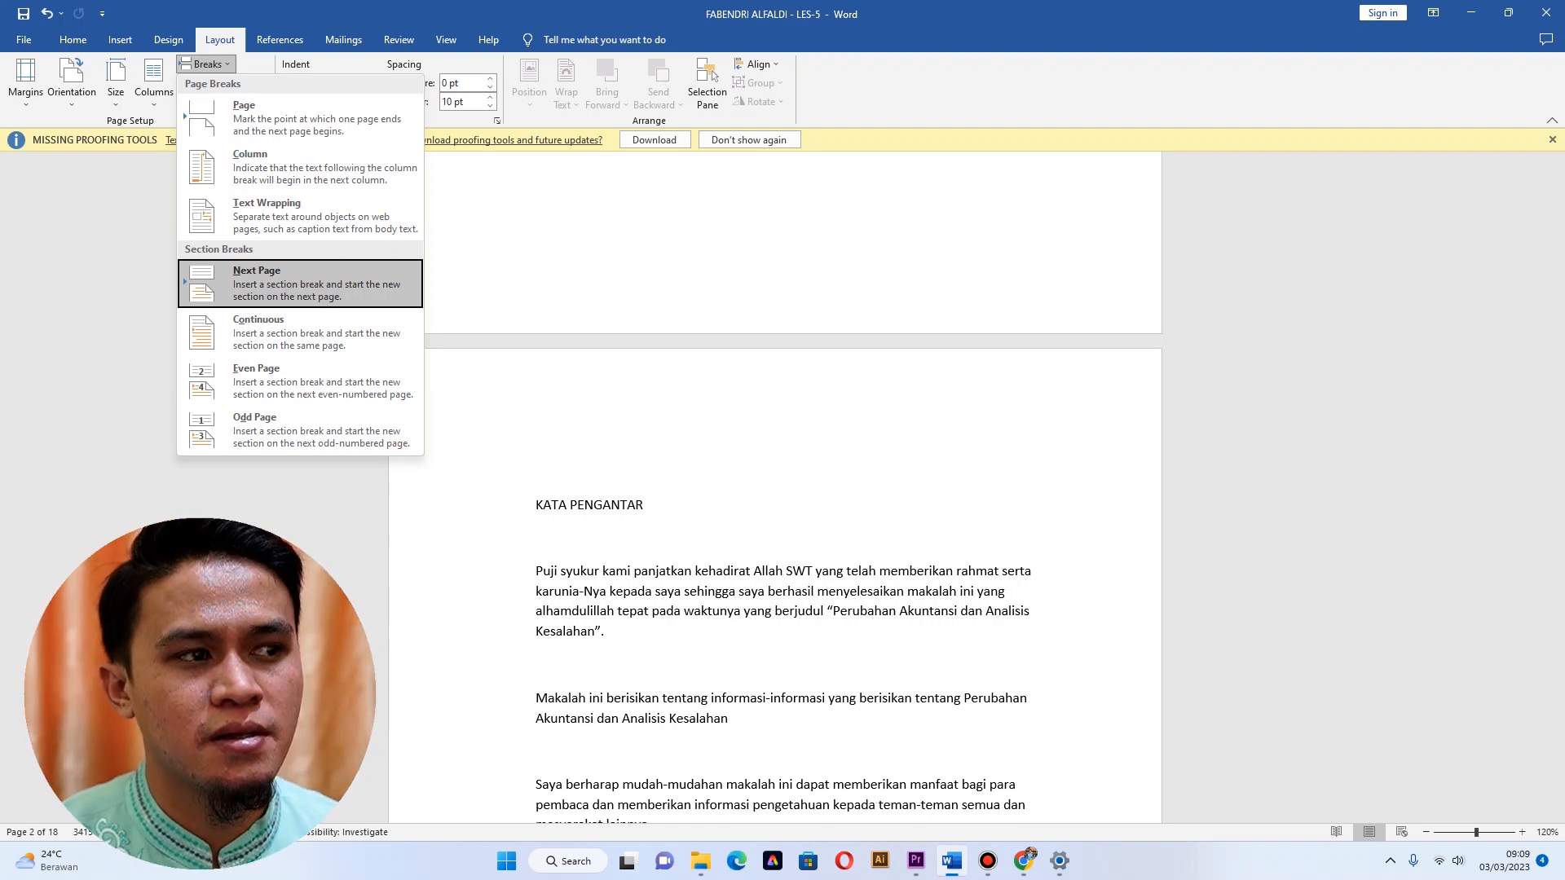
click(300, 284)
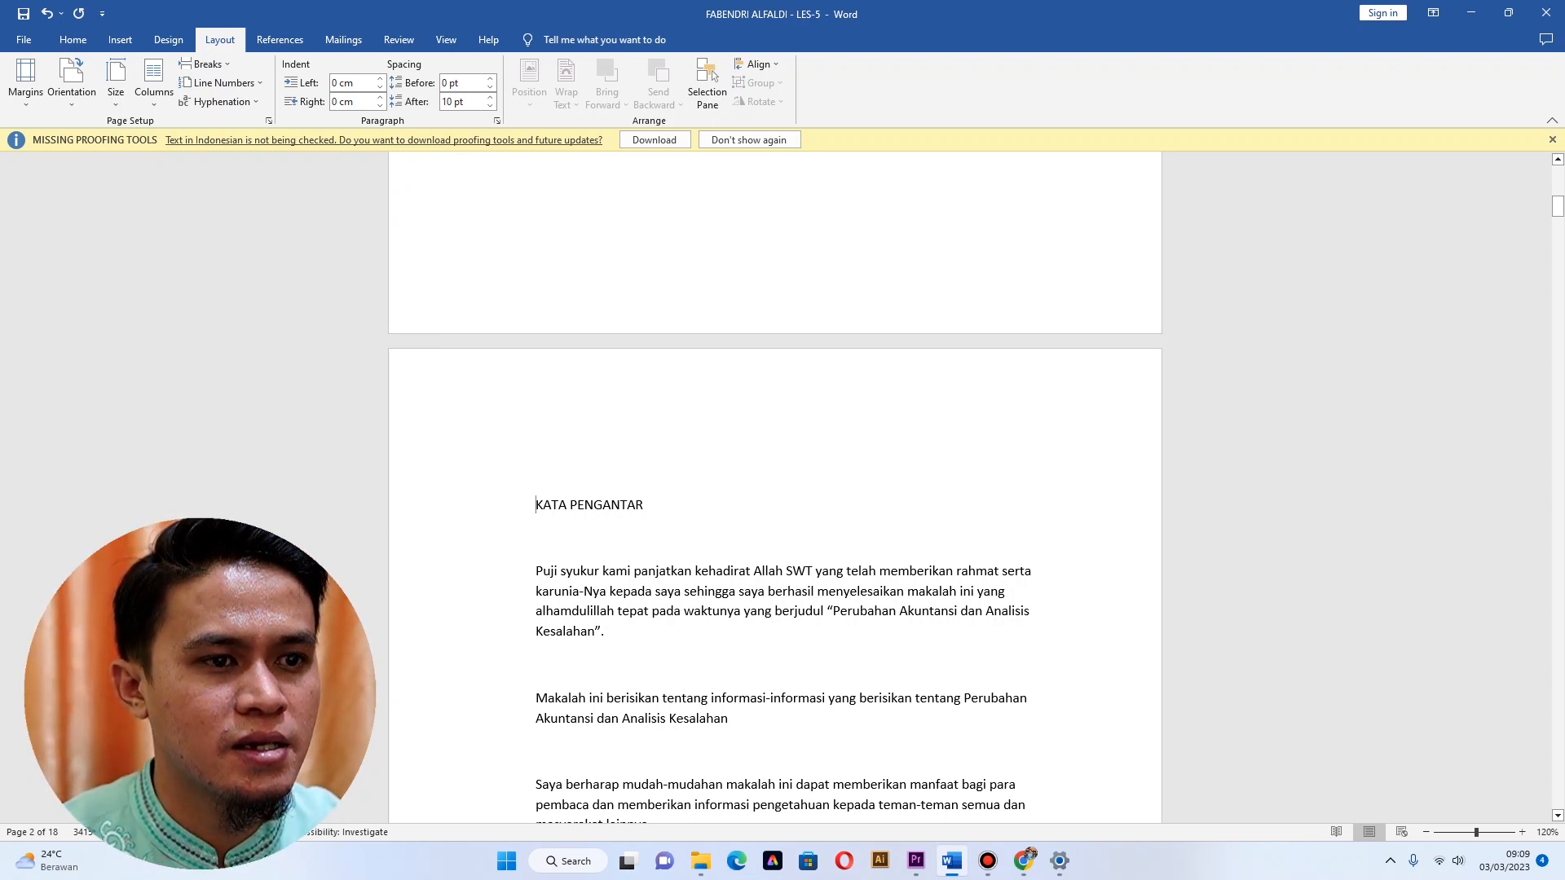
Open the KATA PENGANTAR page's header and compare its section label with the cover page's footer.
double_click(586, 447)
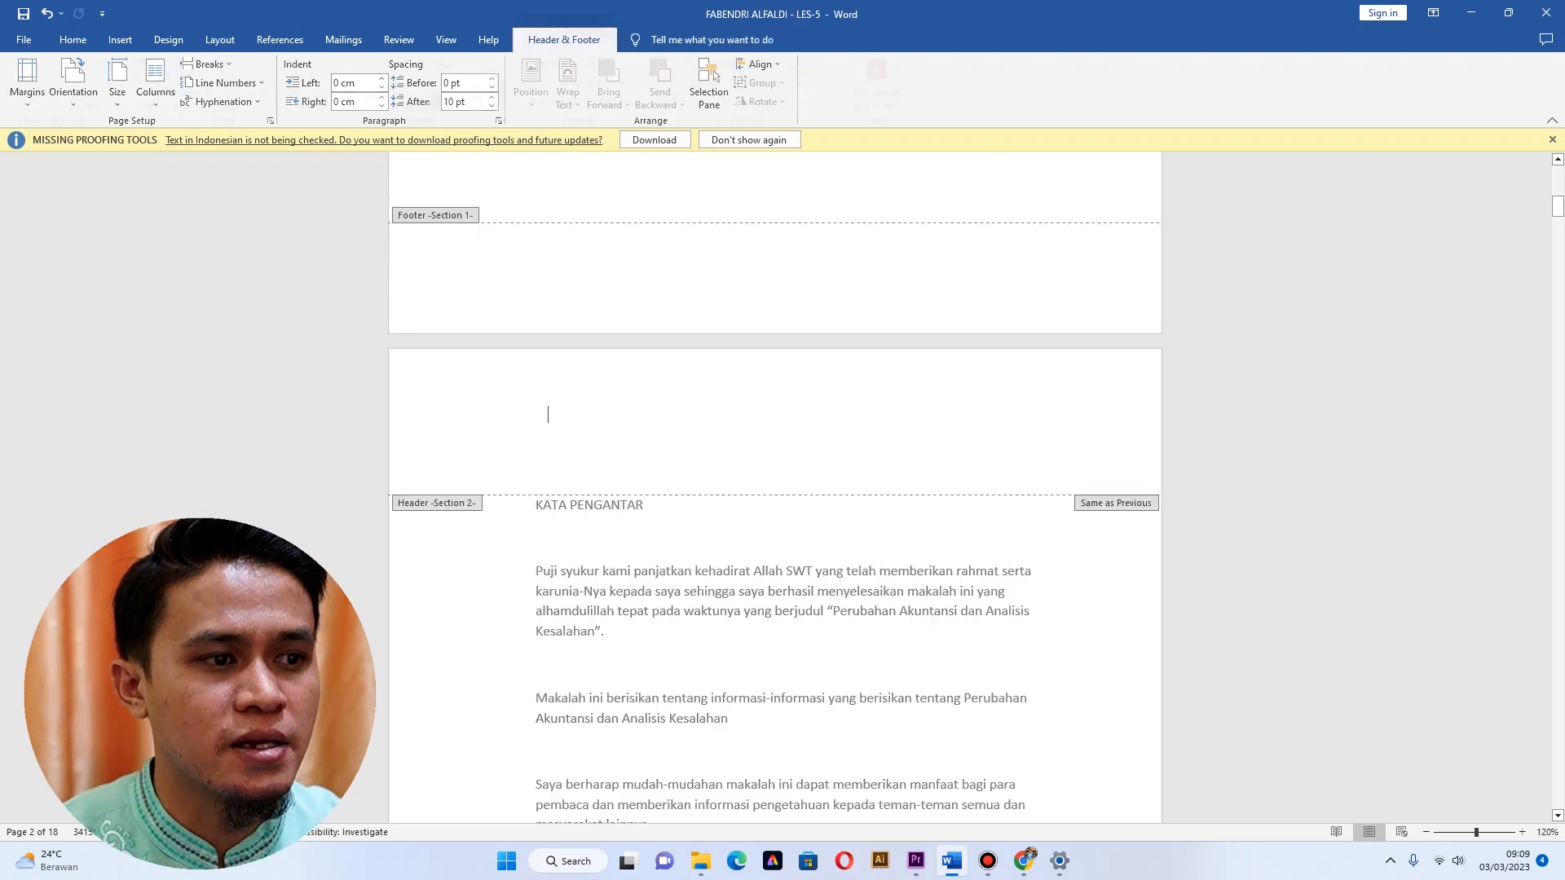
scroll(774, 487, up, 1)
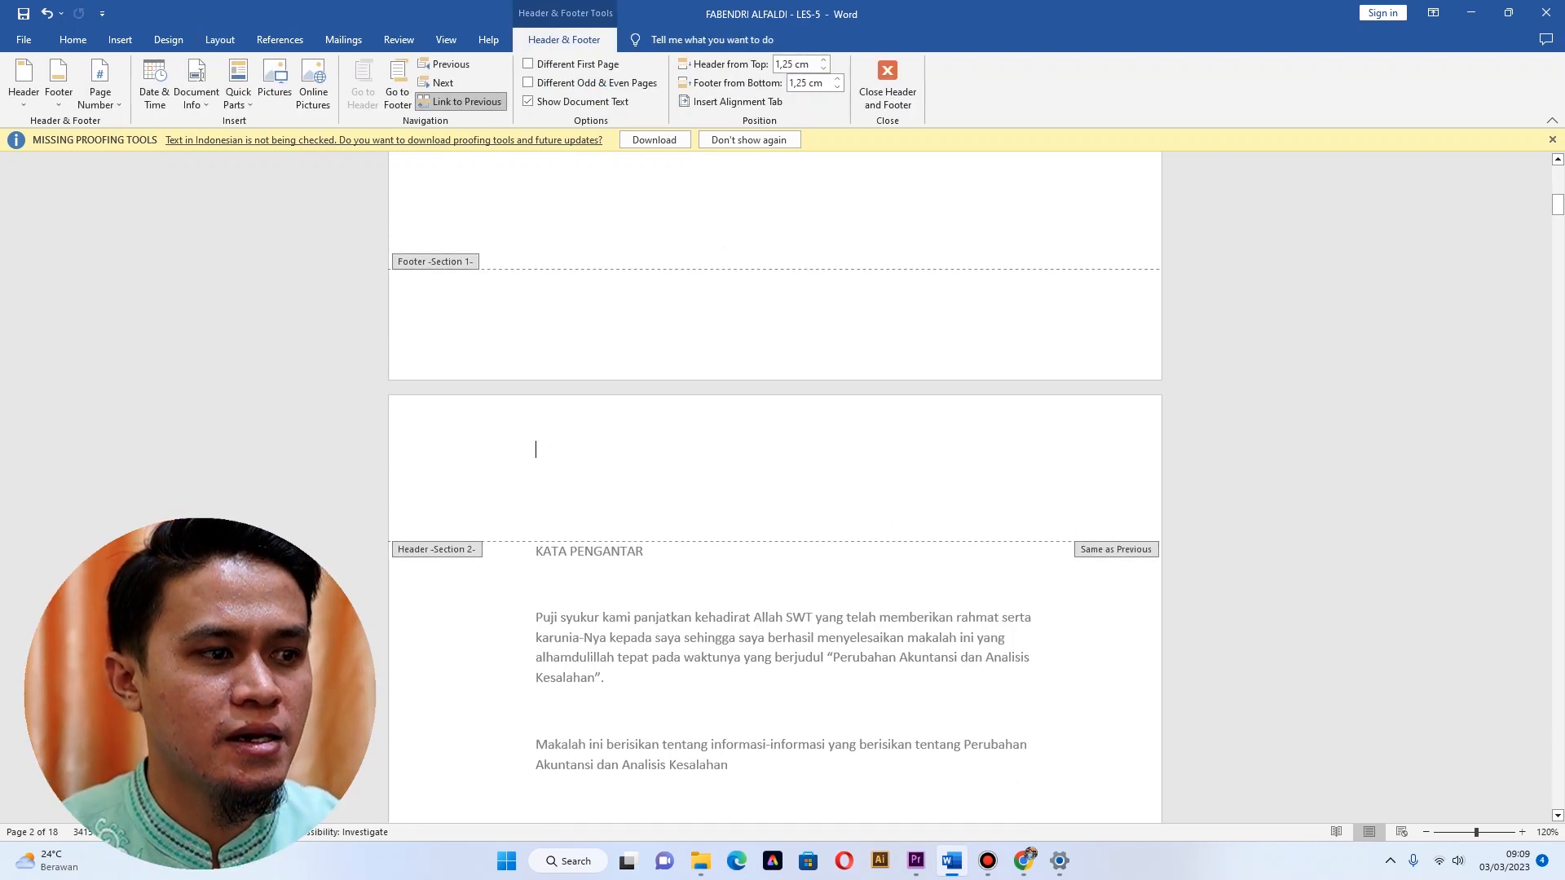
scroll(774, 487, up, 2)
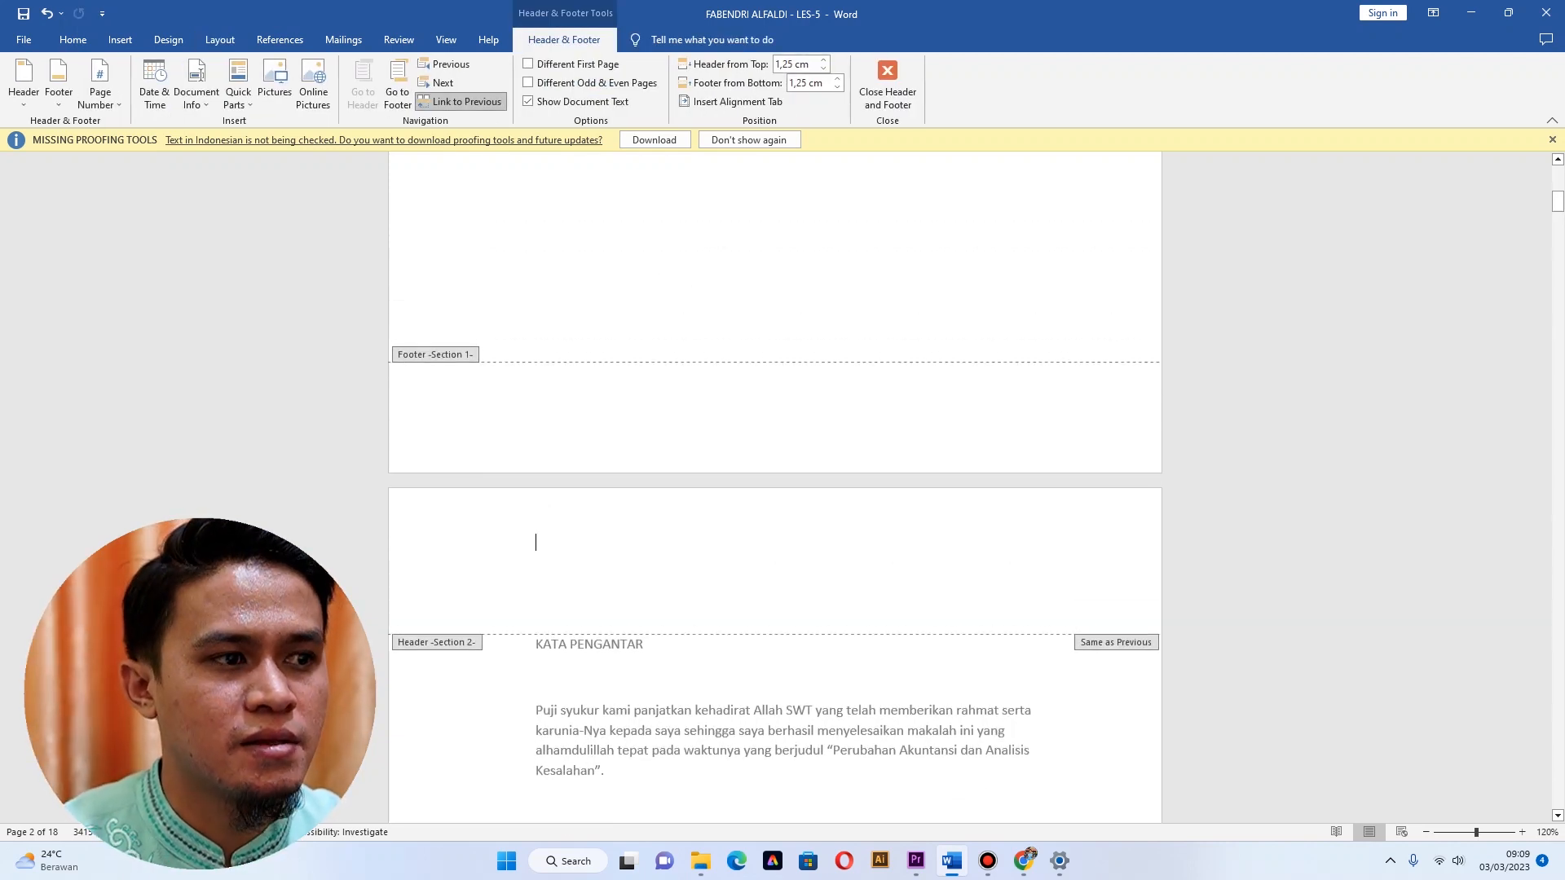
scroll(774, 487, down, 2)
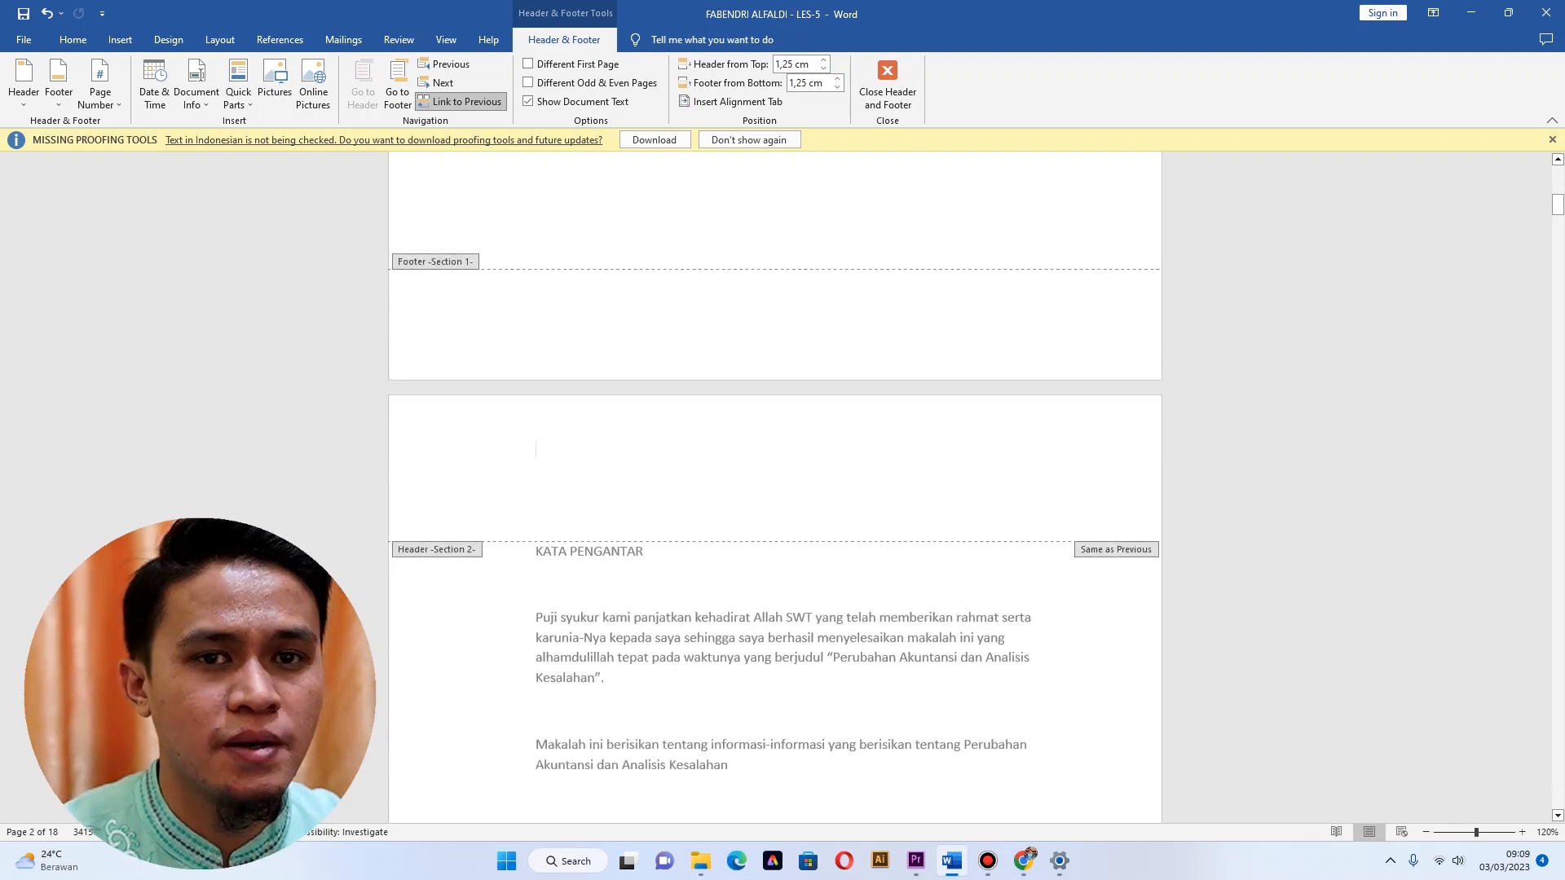
Check the Section 2 header and footer areas on the KATA PENGANTAR page, then close header and footer editing.
scroll(775, 487, down, 20)
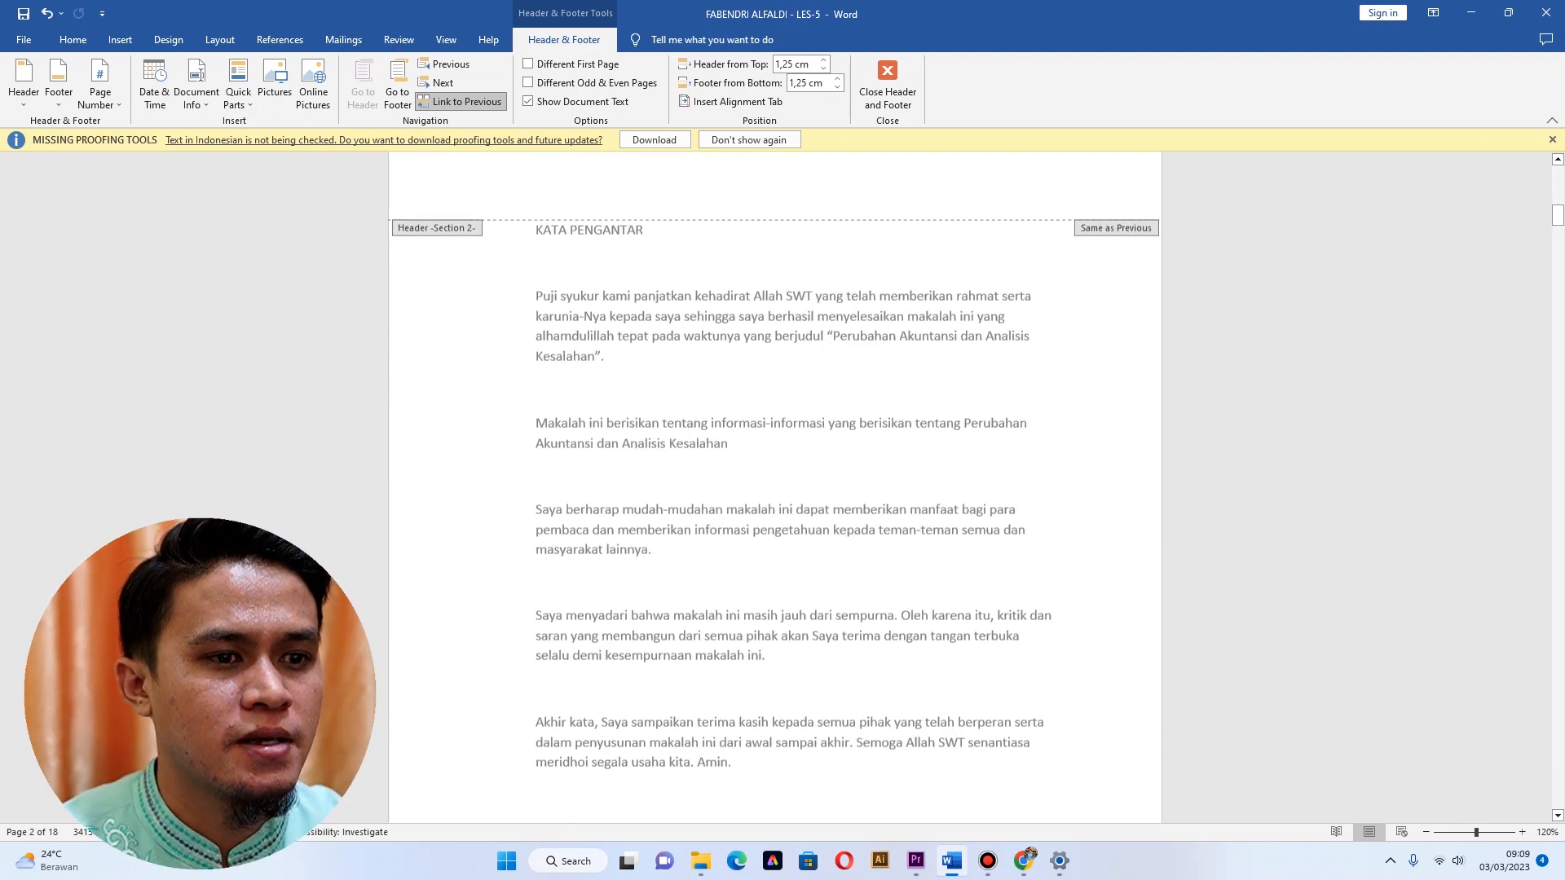
scroll(774, 487, up, 18)
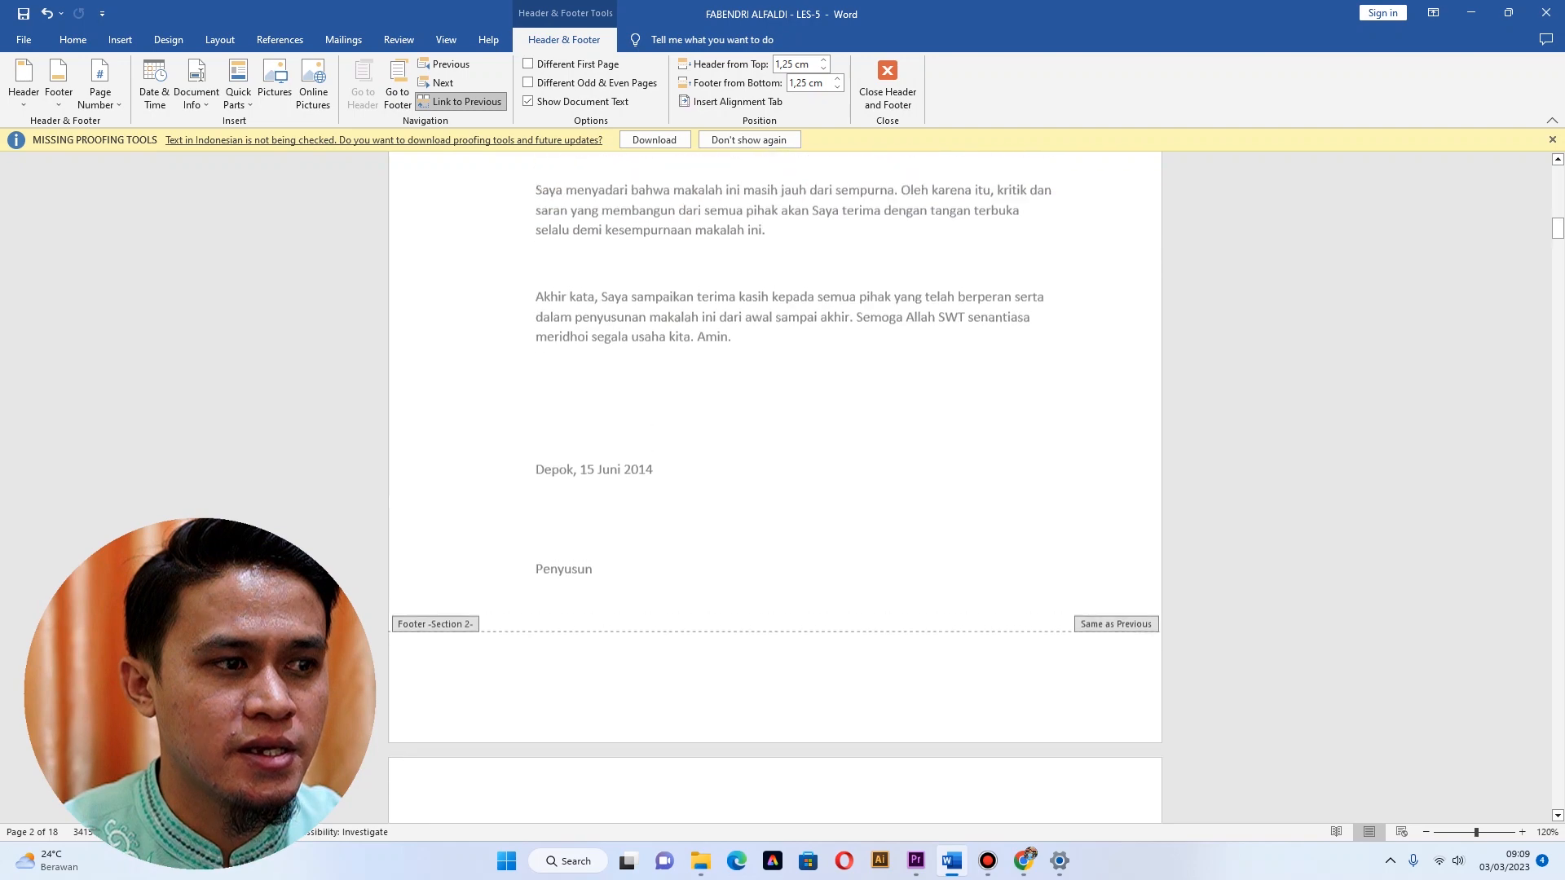
click(887, 82)
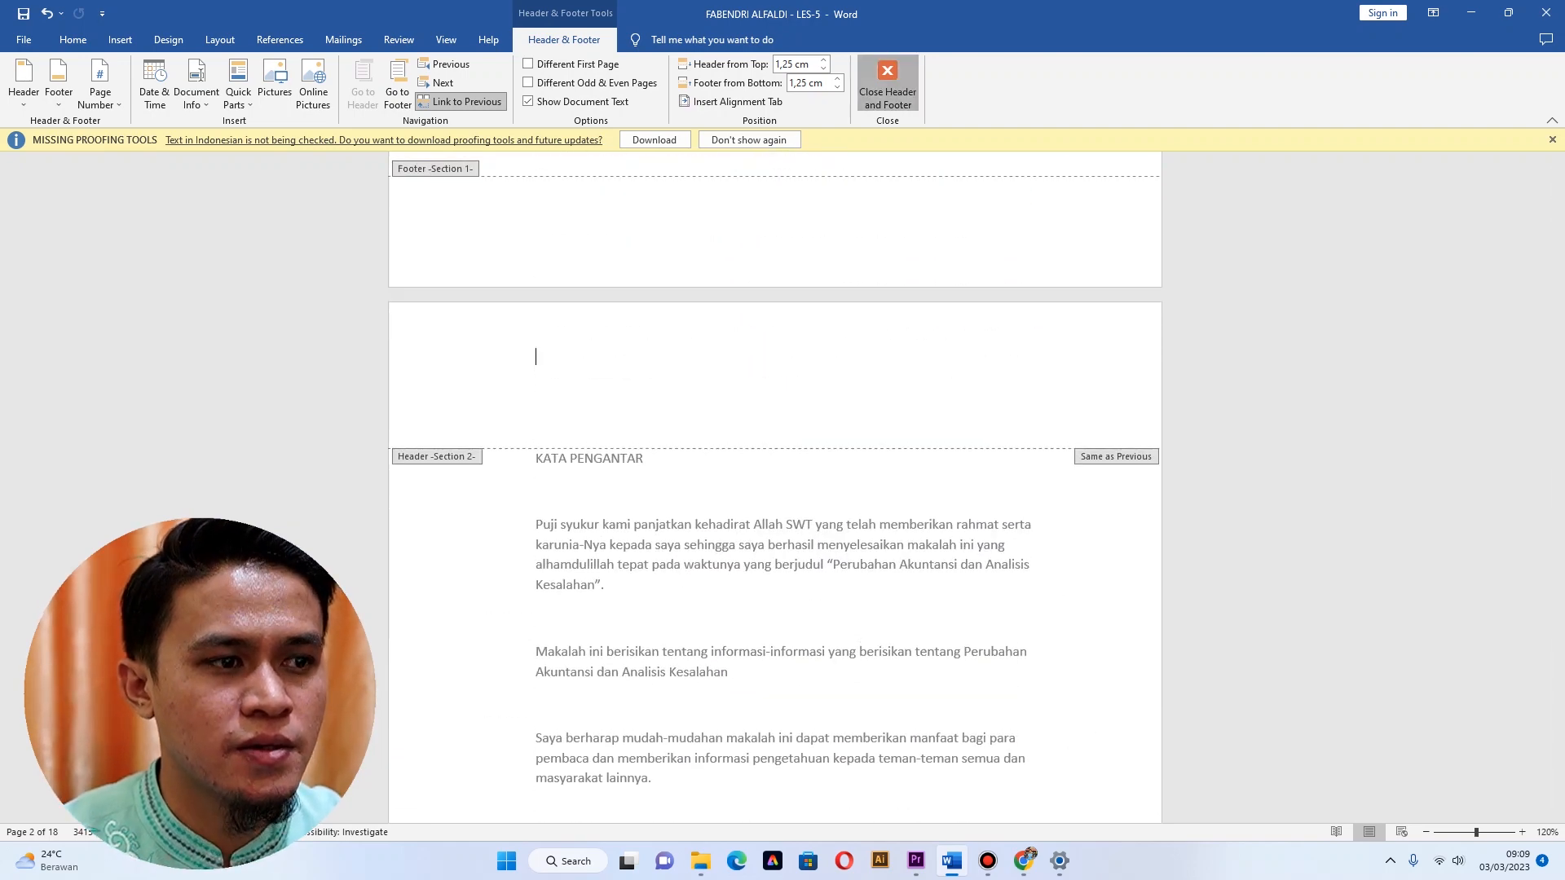
Delete the blank lines above the BAB I heading so that it starts at the top of its page.
scroll(774, 487, down, 15)
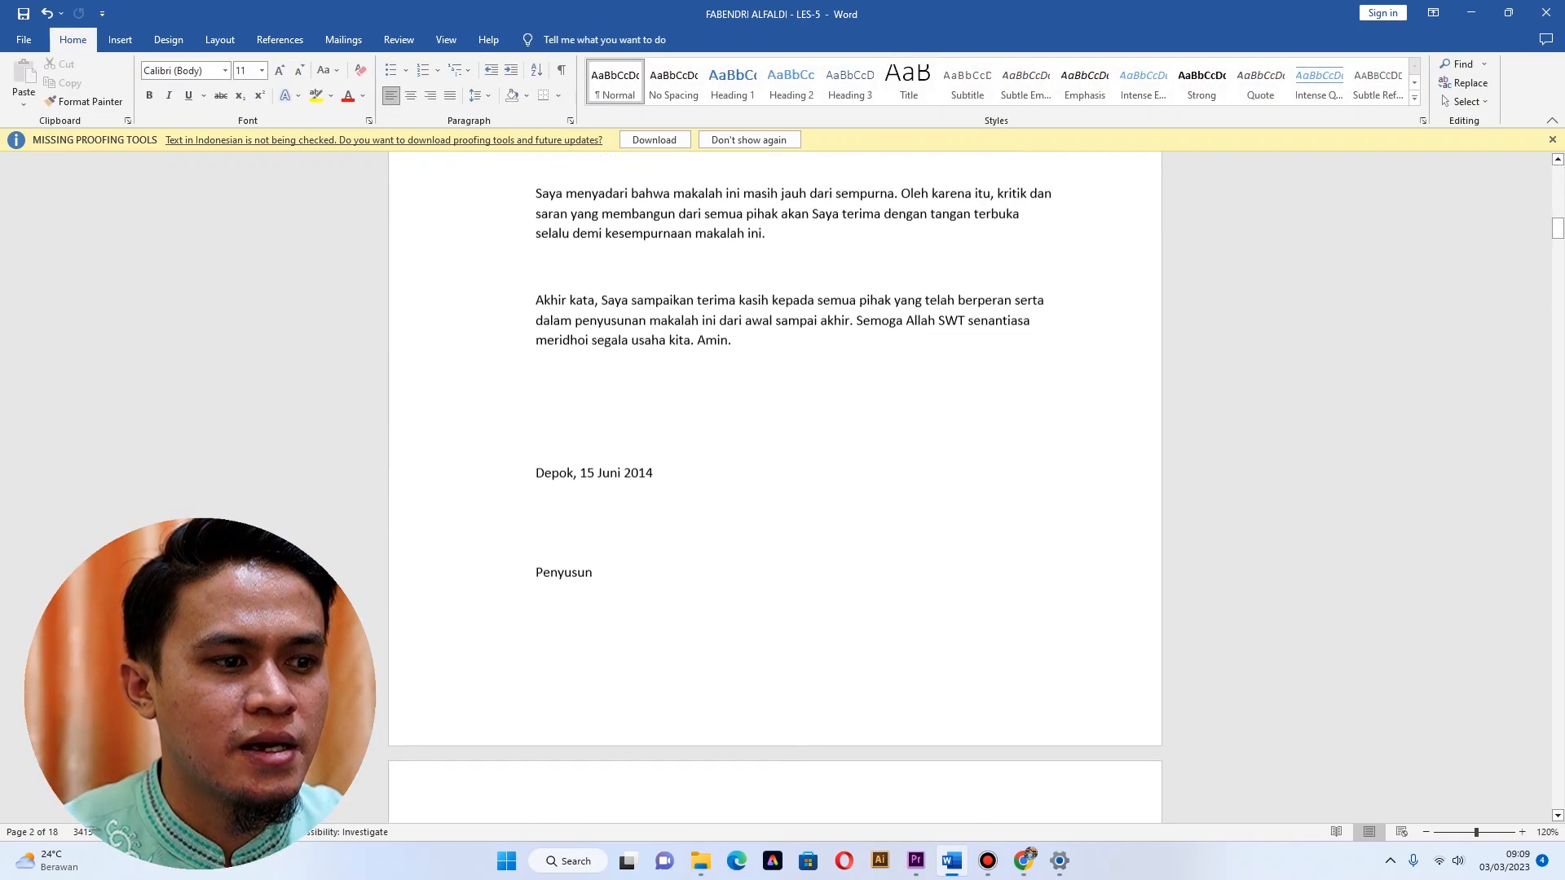
scroll(774, 487, down, 15)
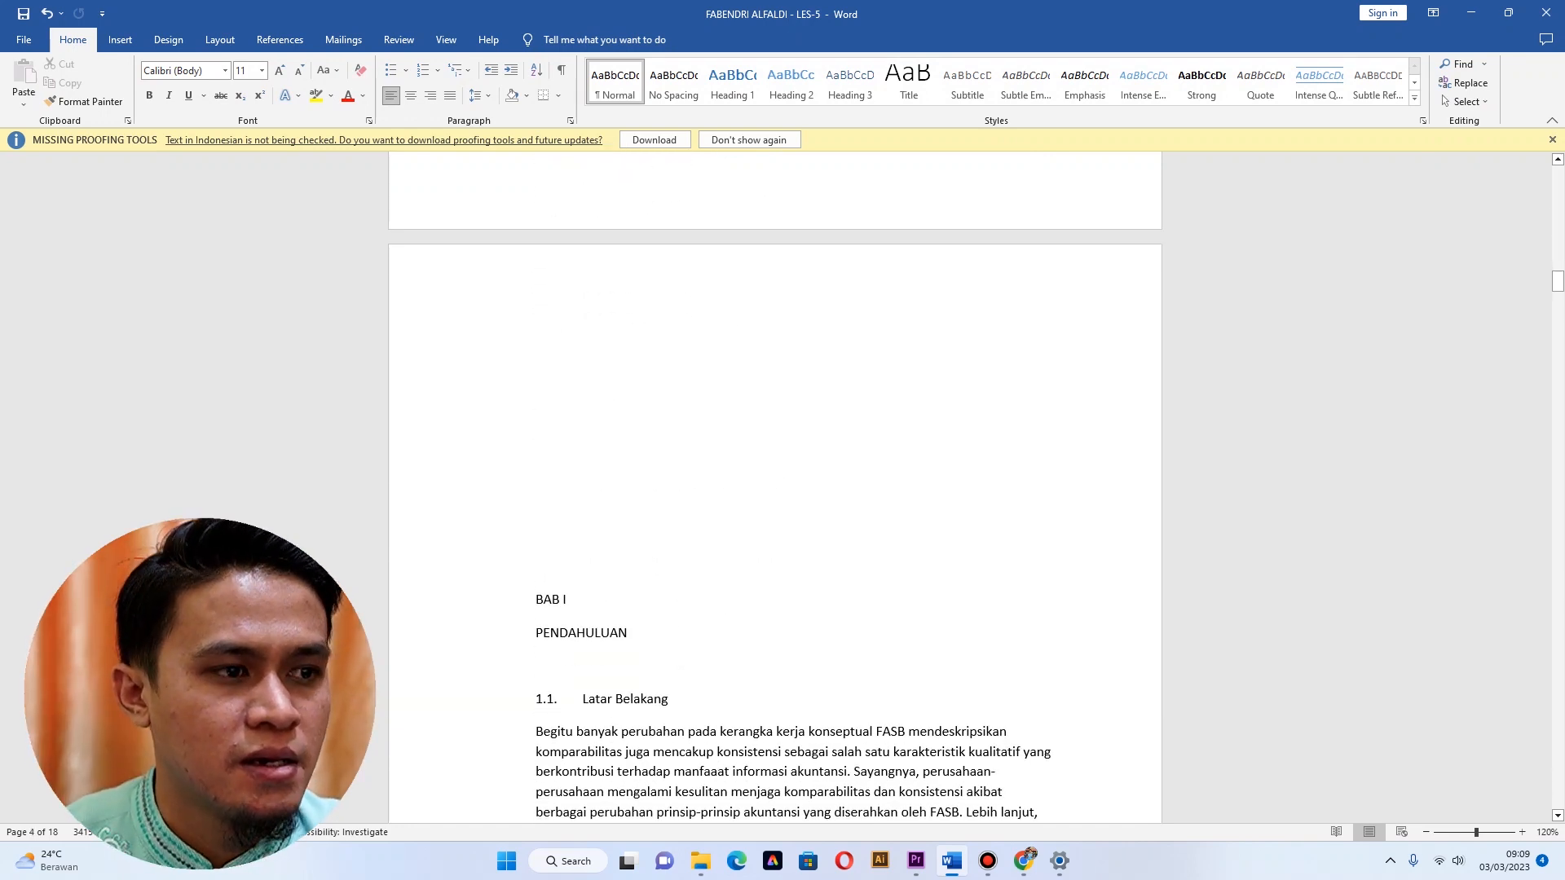
key(Delete)
key(Delete)
key(Delete)
key(Delete)
key(Delete)
key(Delete)
key(Delete)
key(Delete)
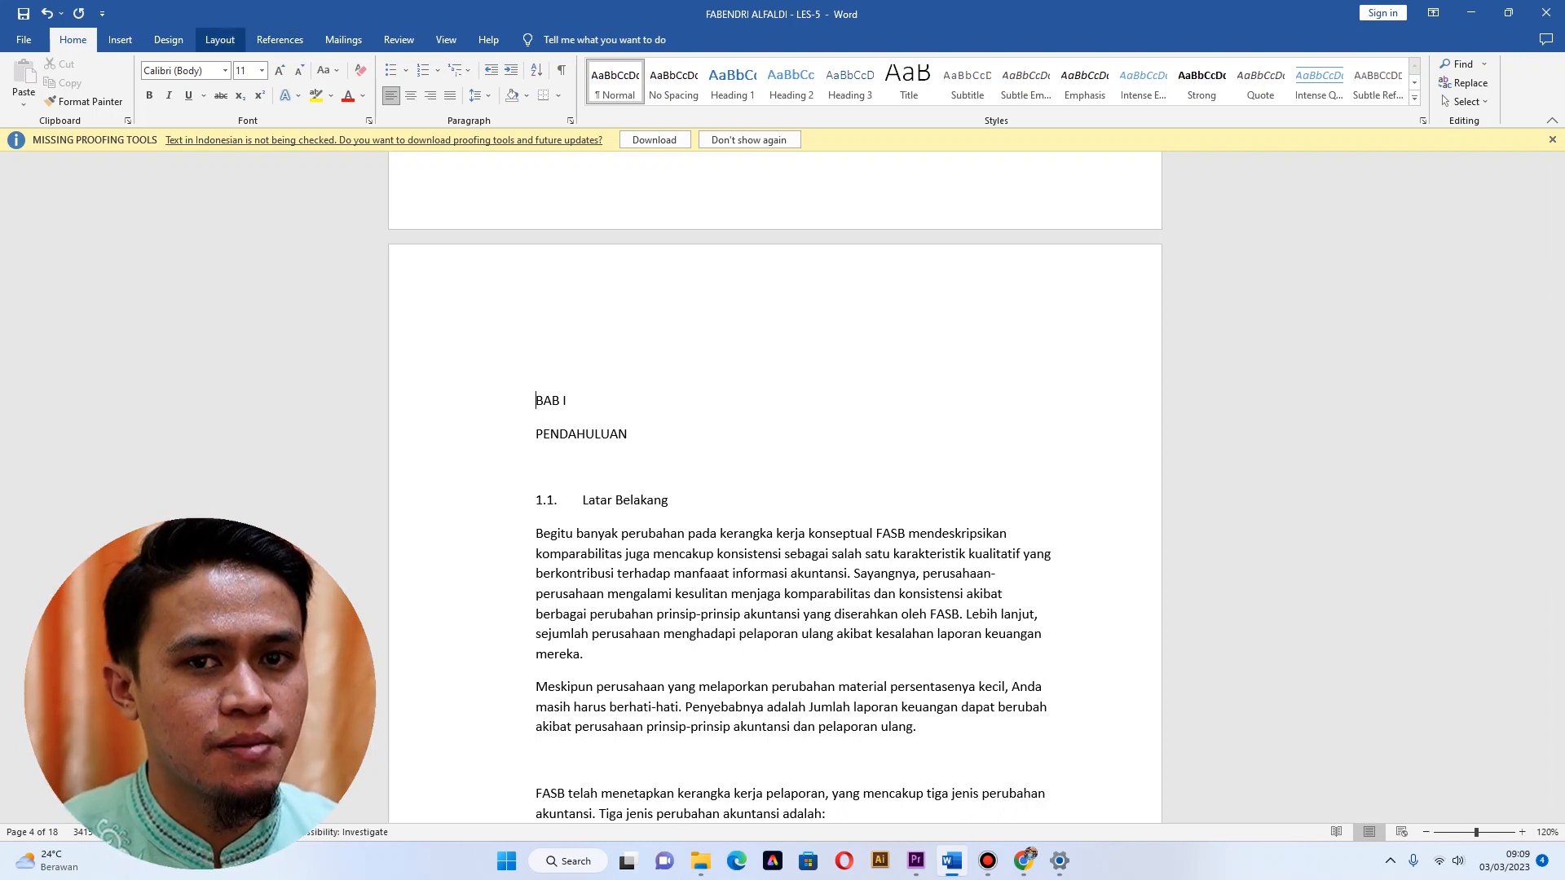
Insert a Next Page section break directly before the BAB I heading.
click(220, 39)
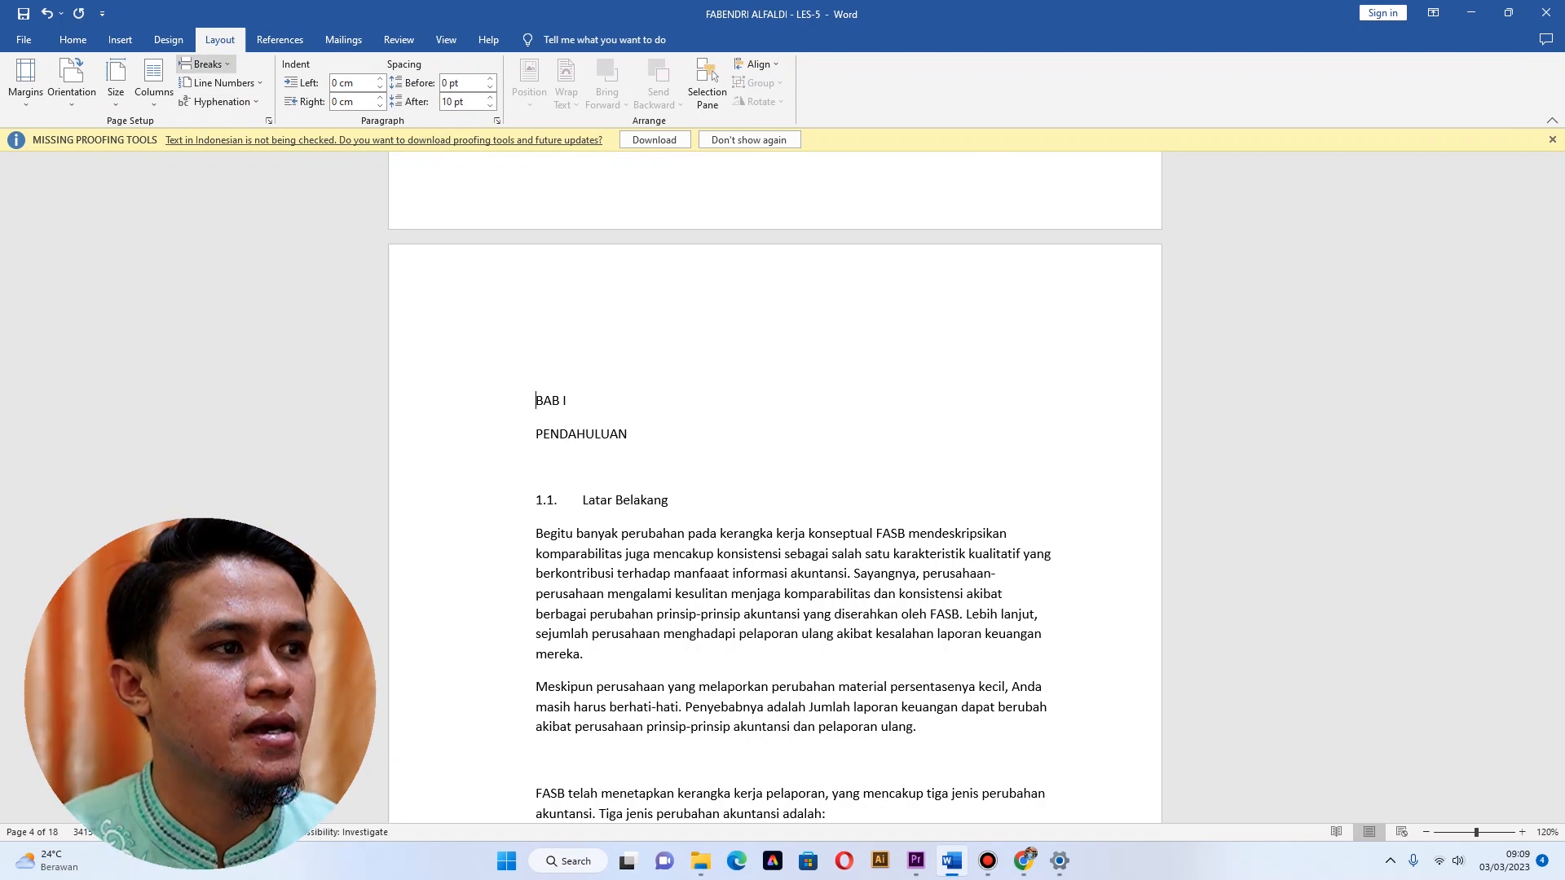
click(206, 63)
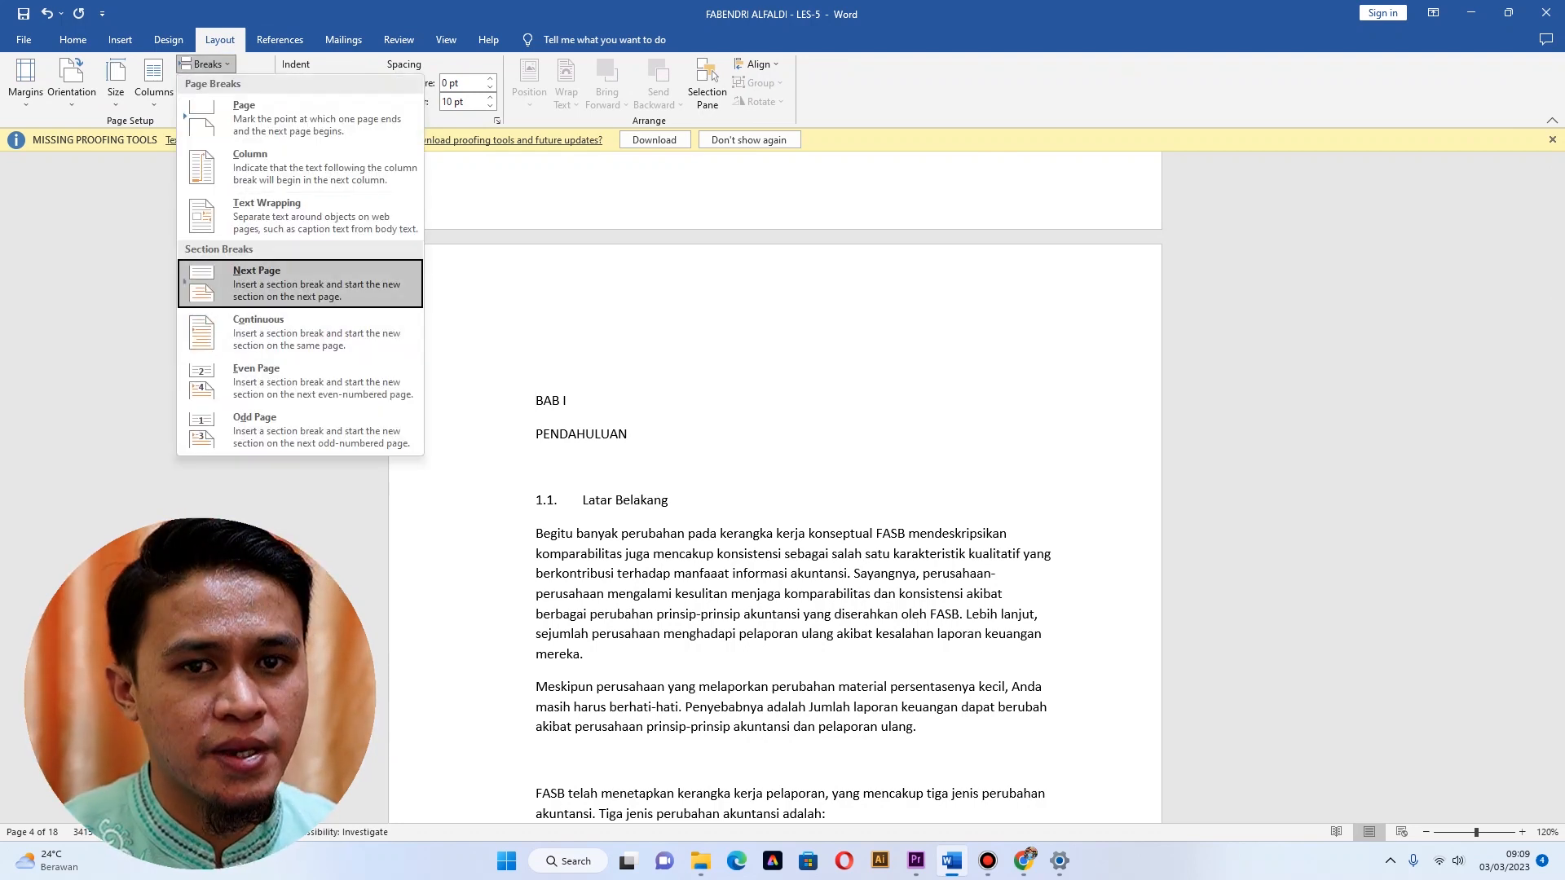
click(300, 283)
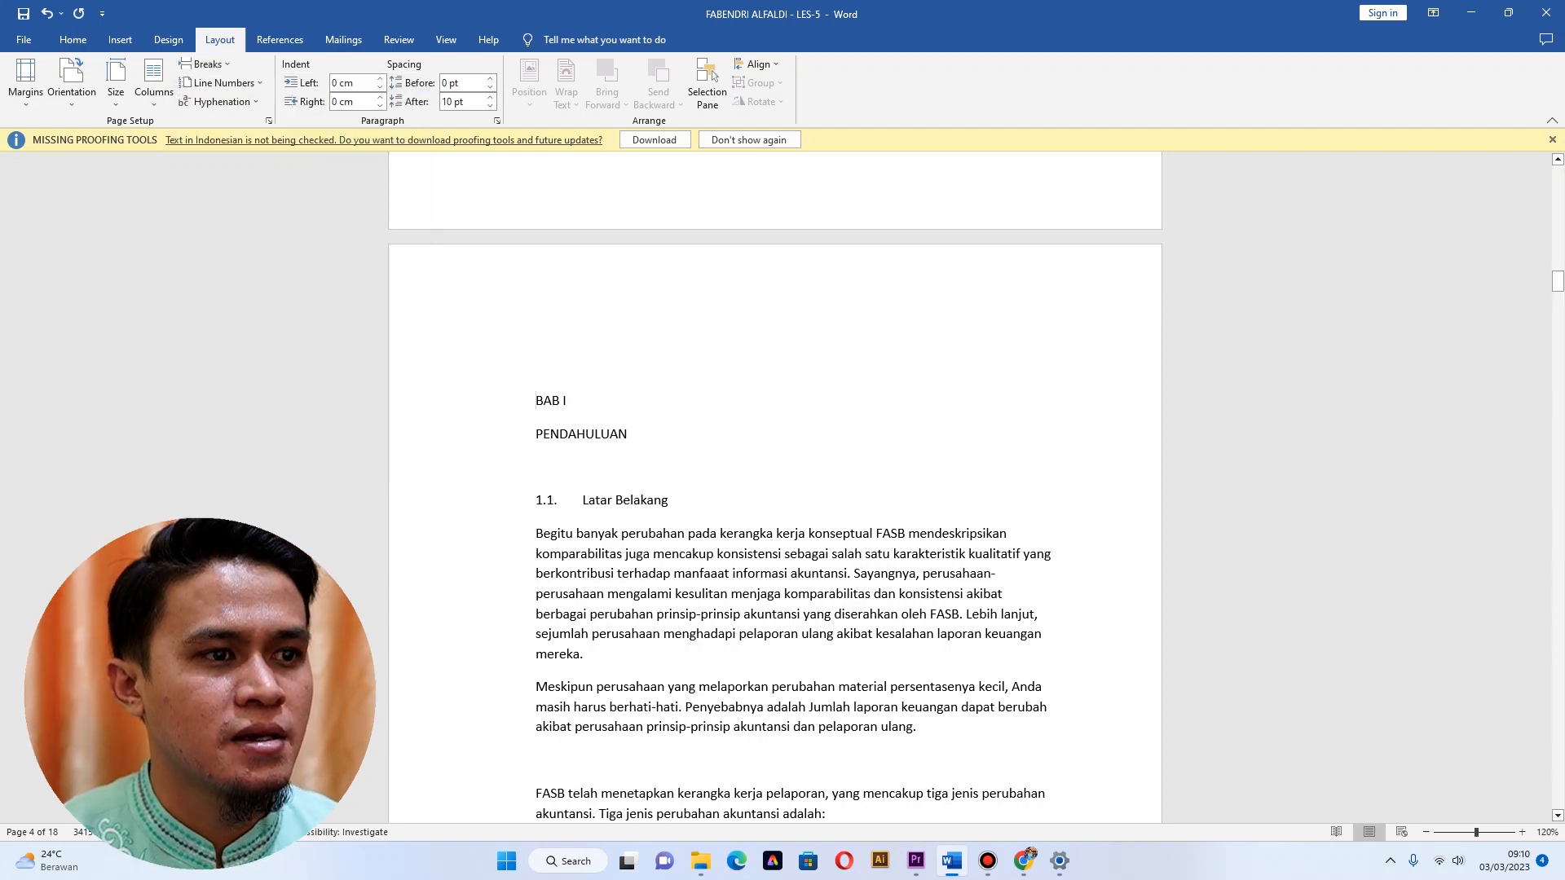
Open the BAB I page's header and compare the section labels from the cover to BAB I, then return to the body text.
double_click(548, 346)
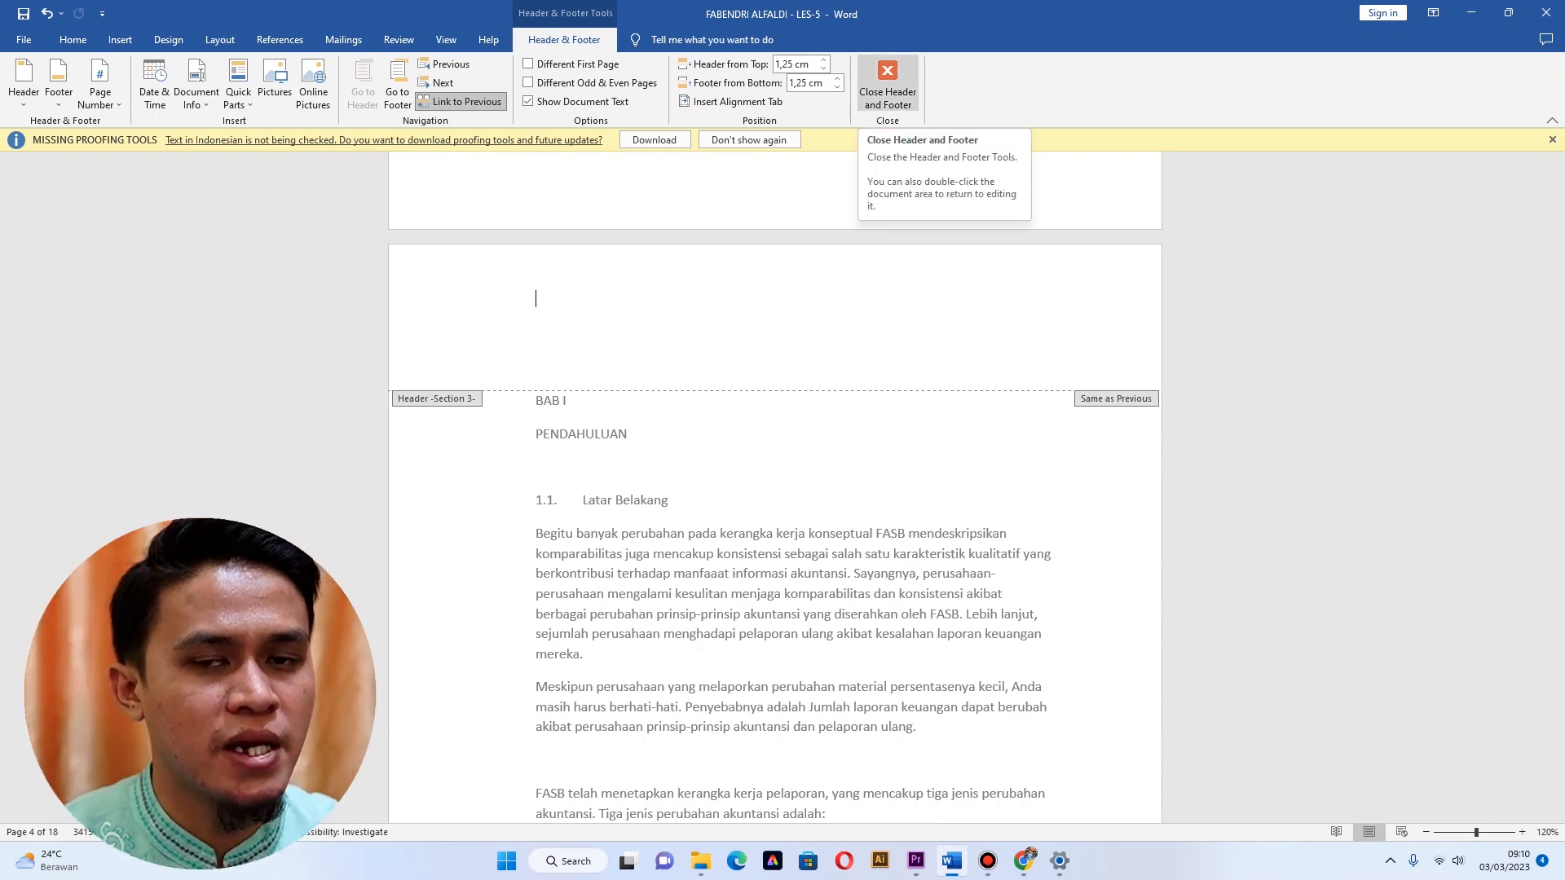
scroll(775, 489, up, 10)
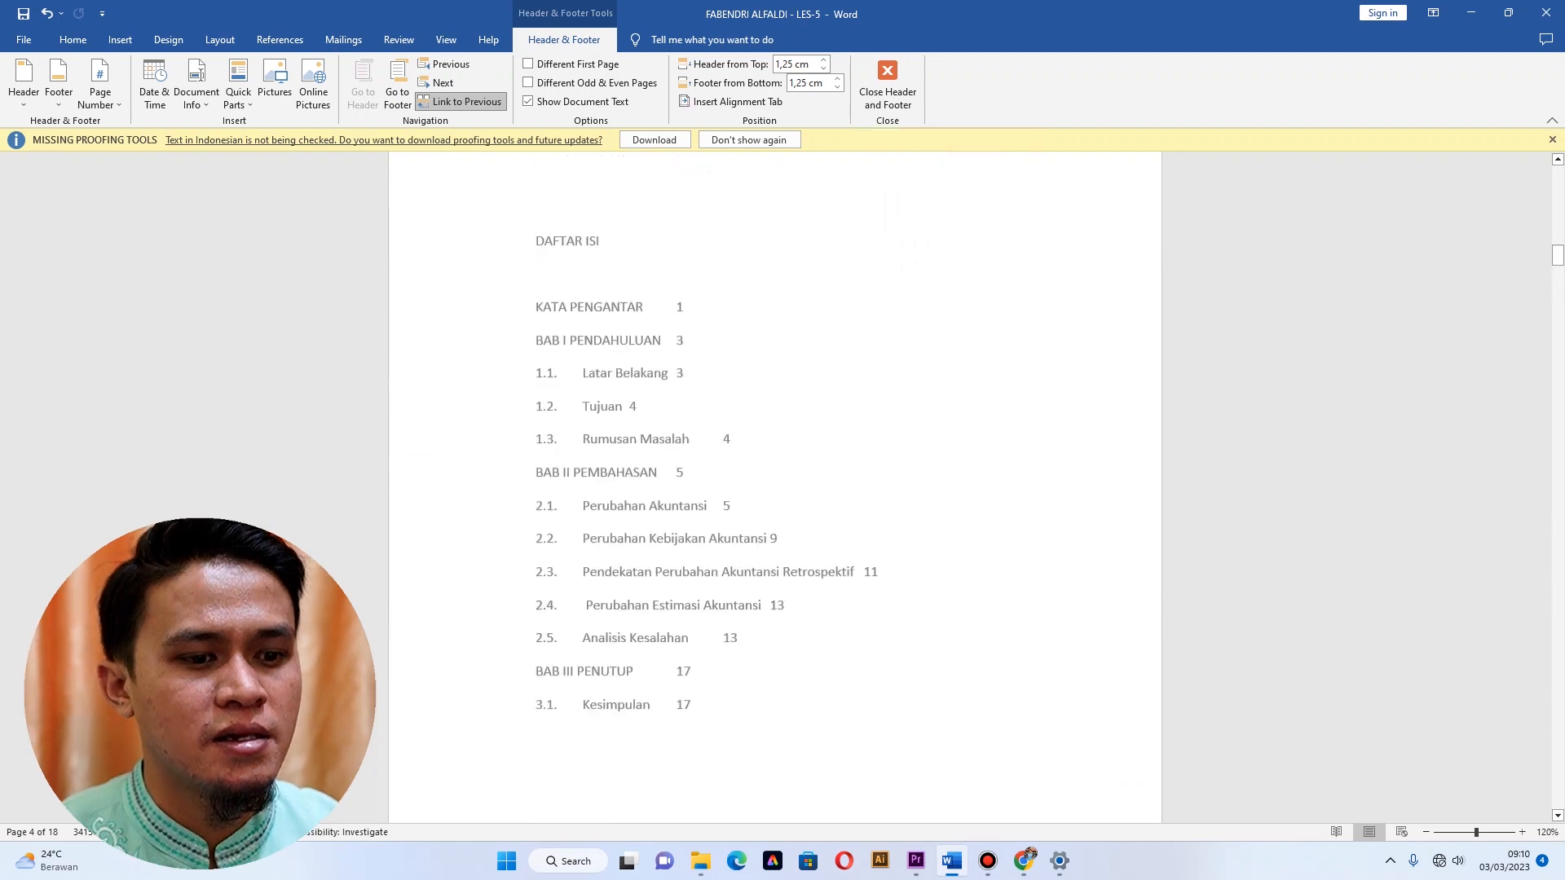
scroll(775, 489, up, 15)
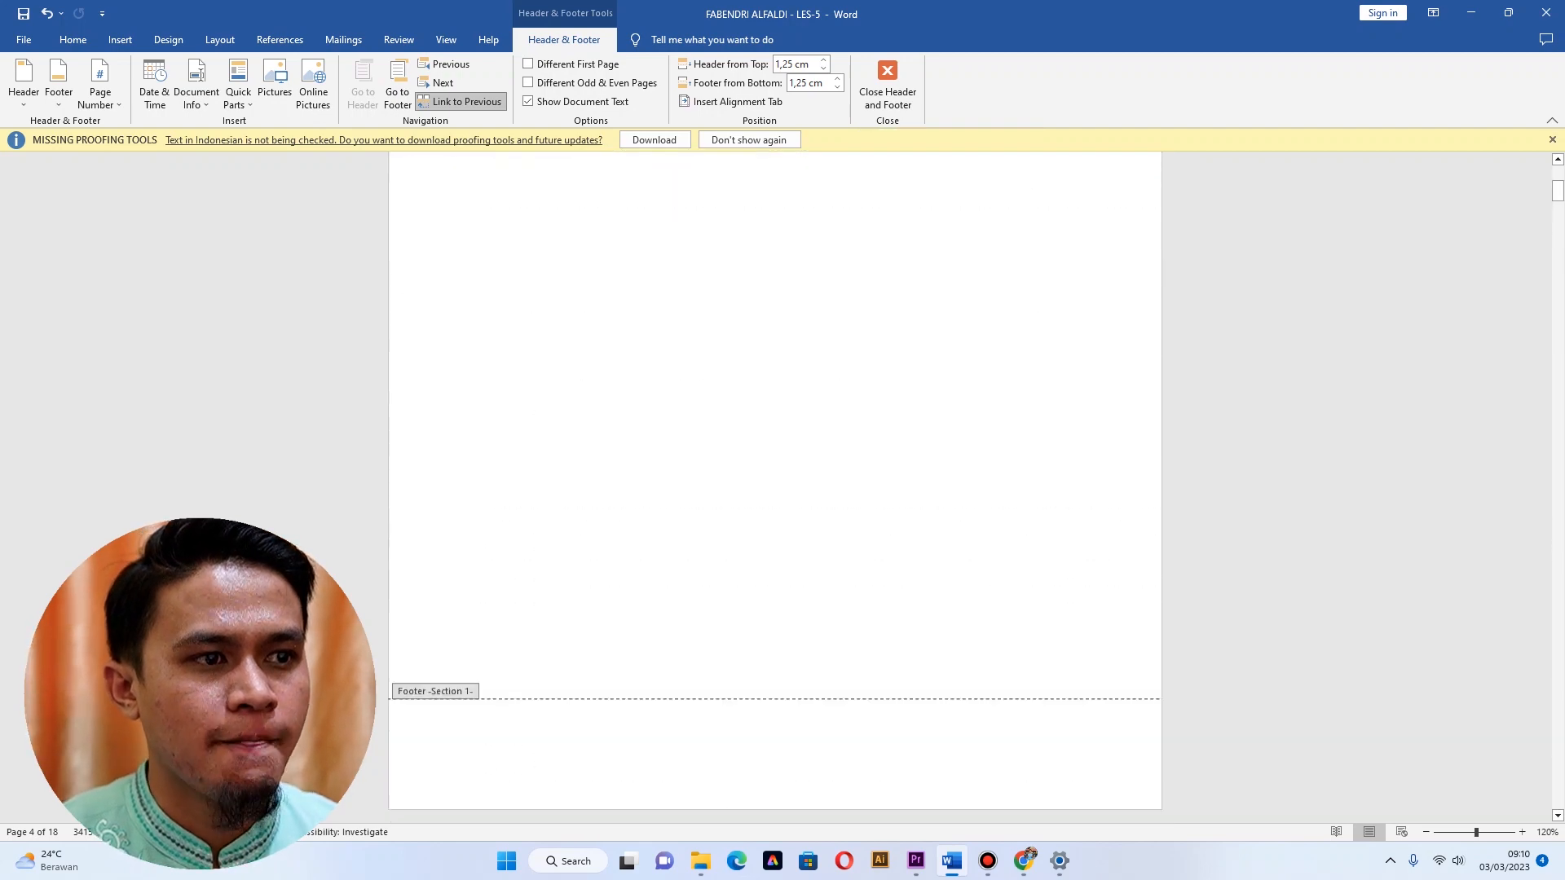
scroll(774, 489, up, 1)
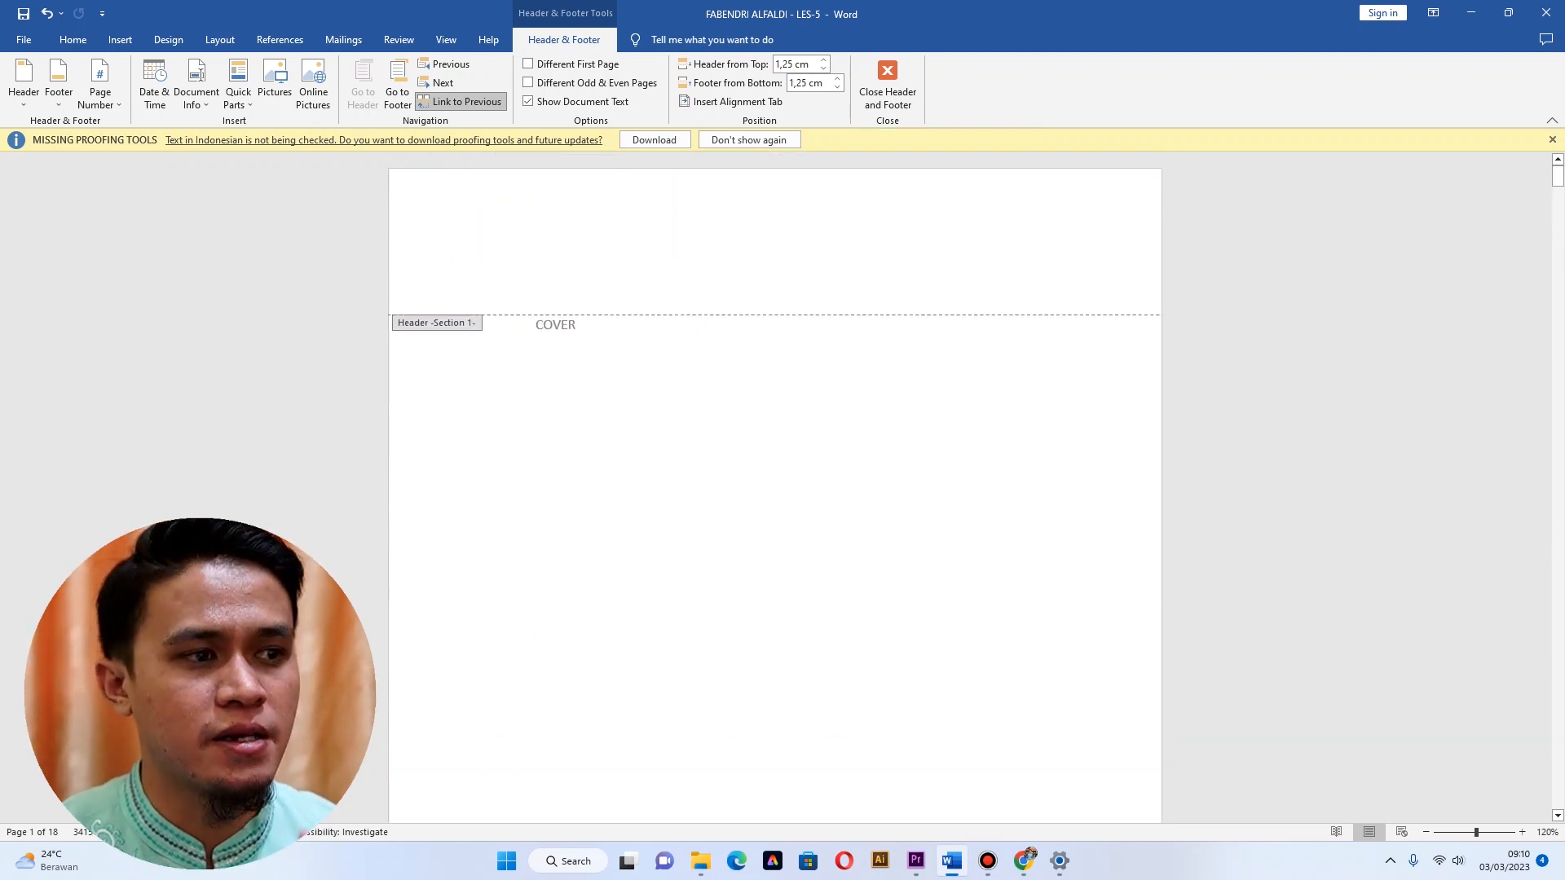
scroll(774, 489, down, 10)
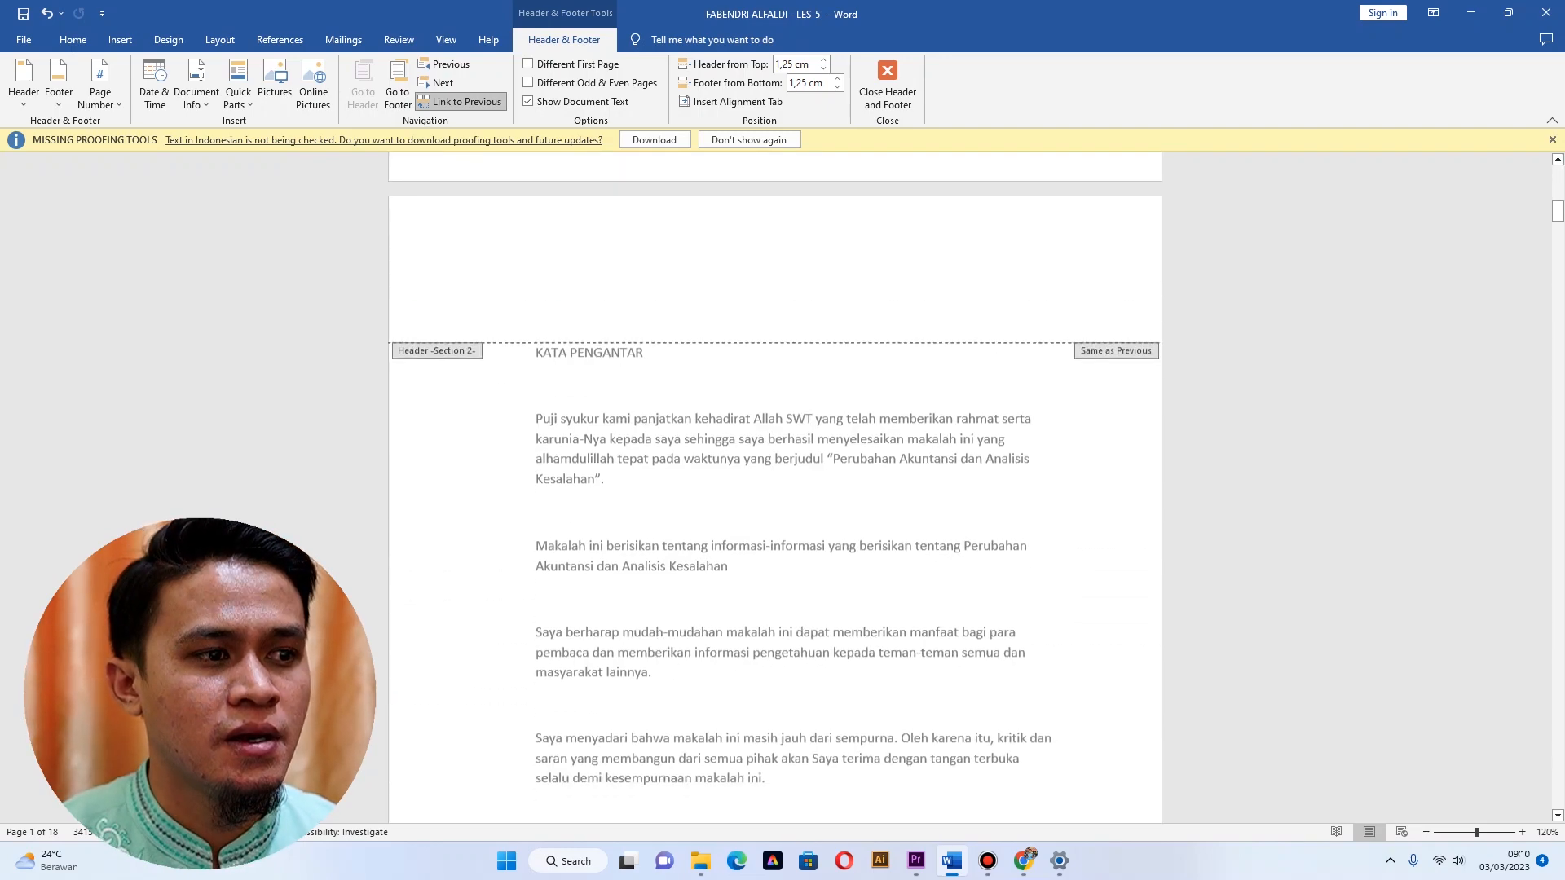
scroll(775, 489, down, 10)
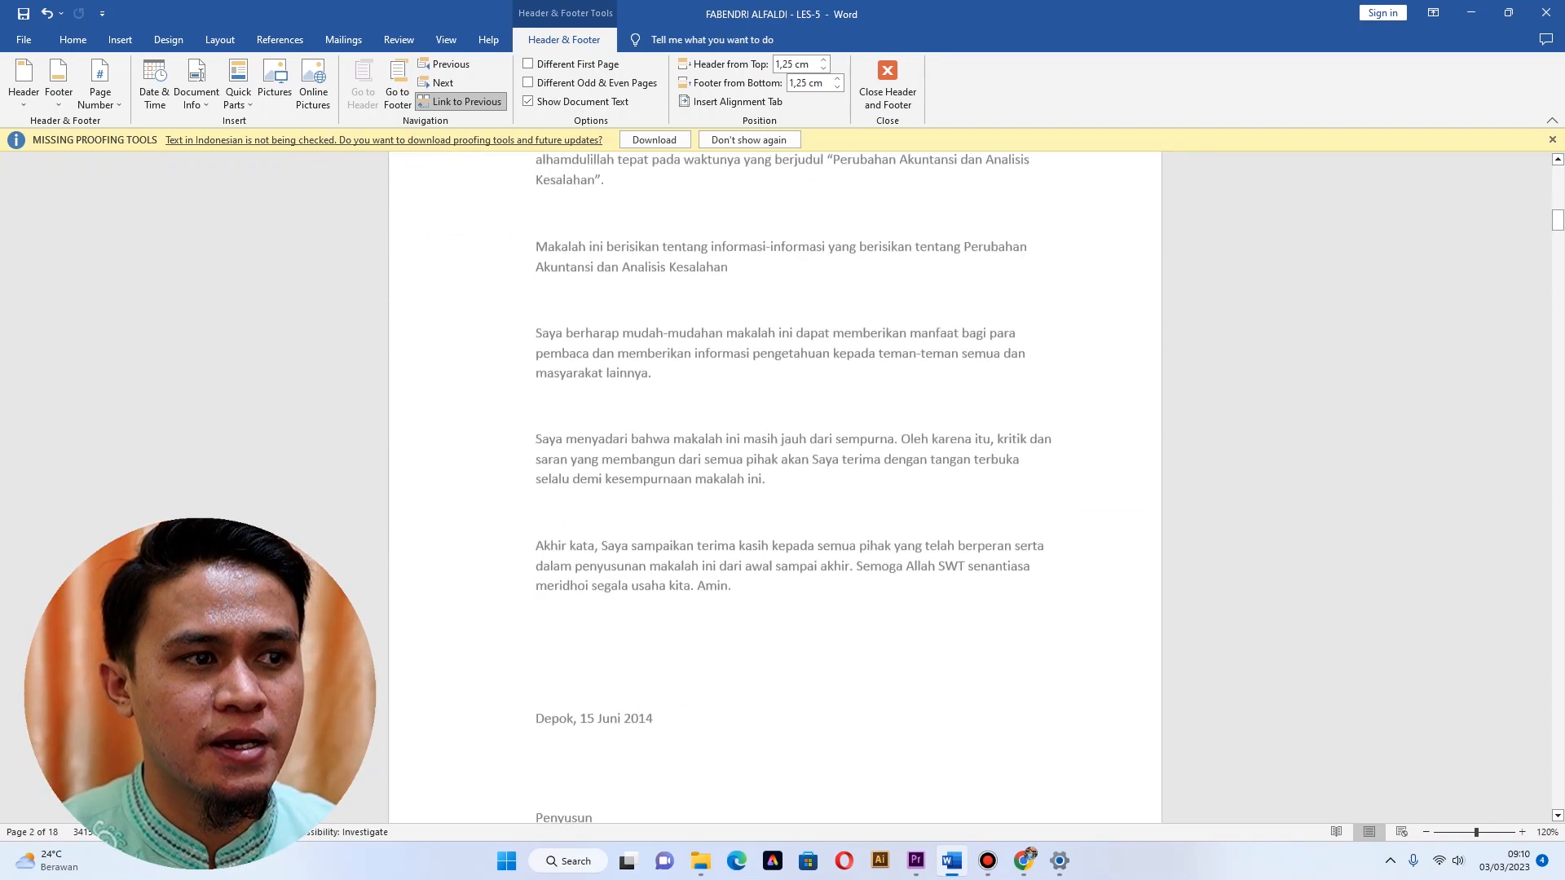
scroll(774, 489, down, 10)
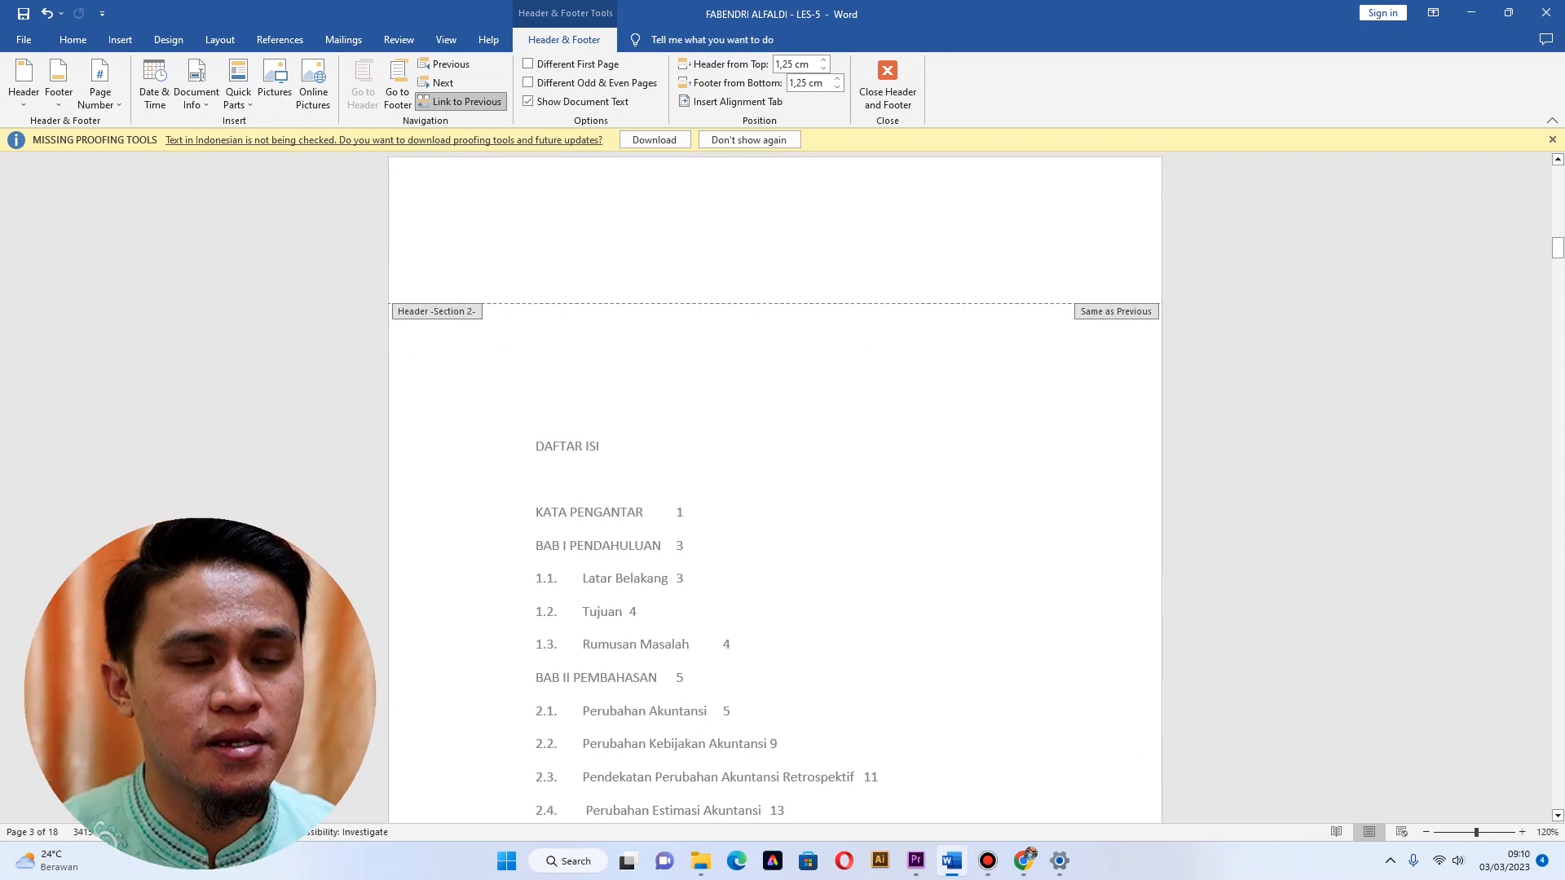
scroll(775, 489, down, 3)
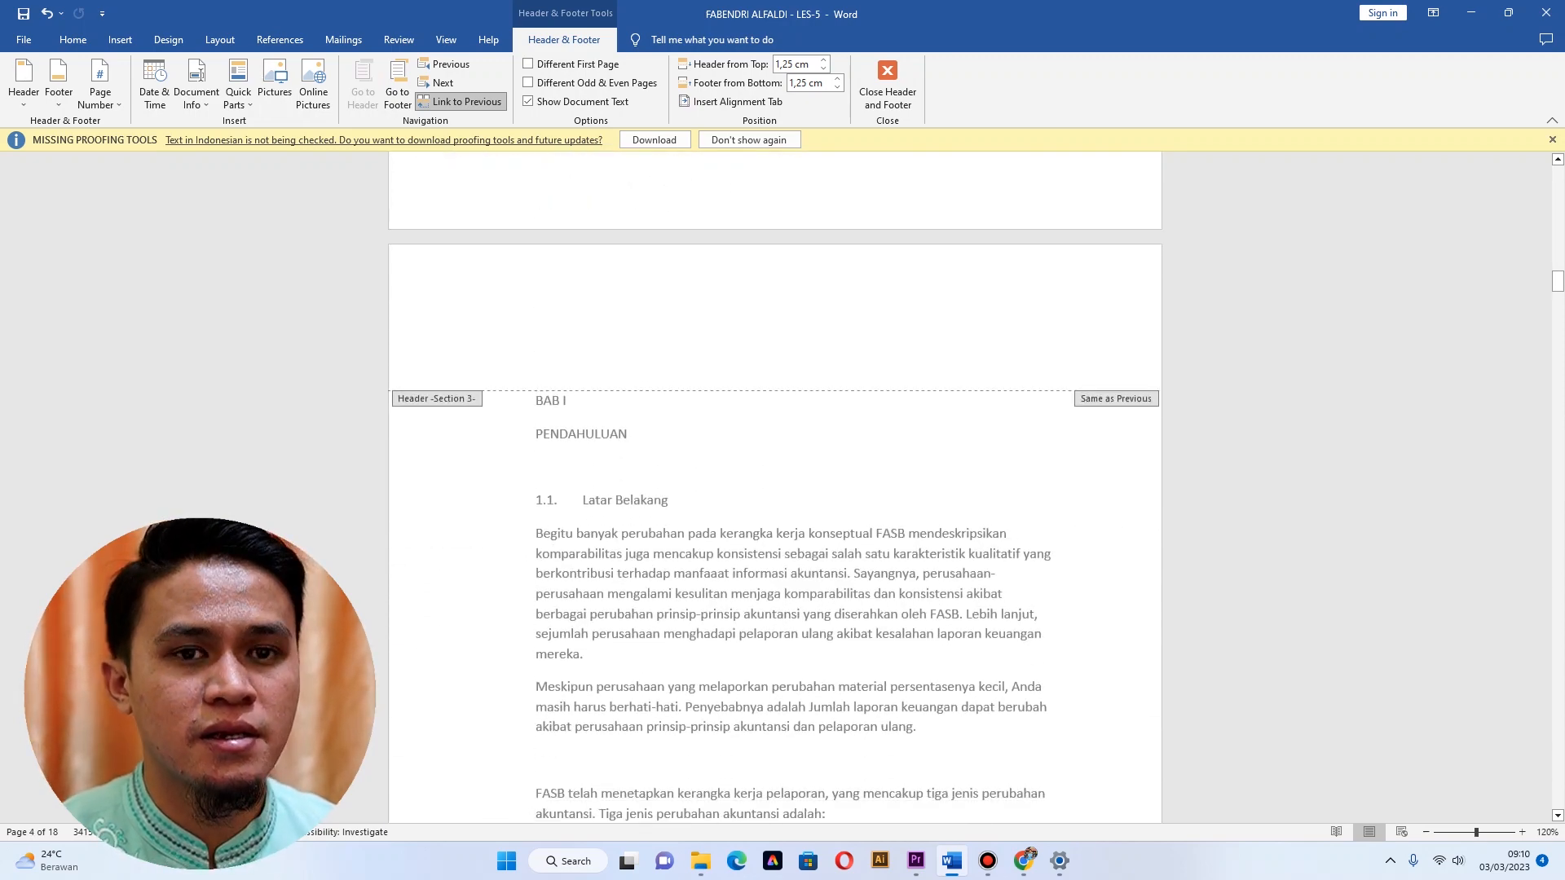
scroll(774, 489, down, 15)
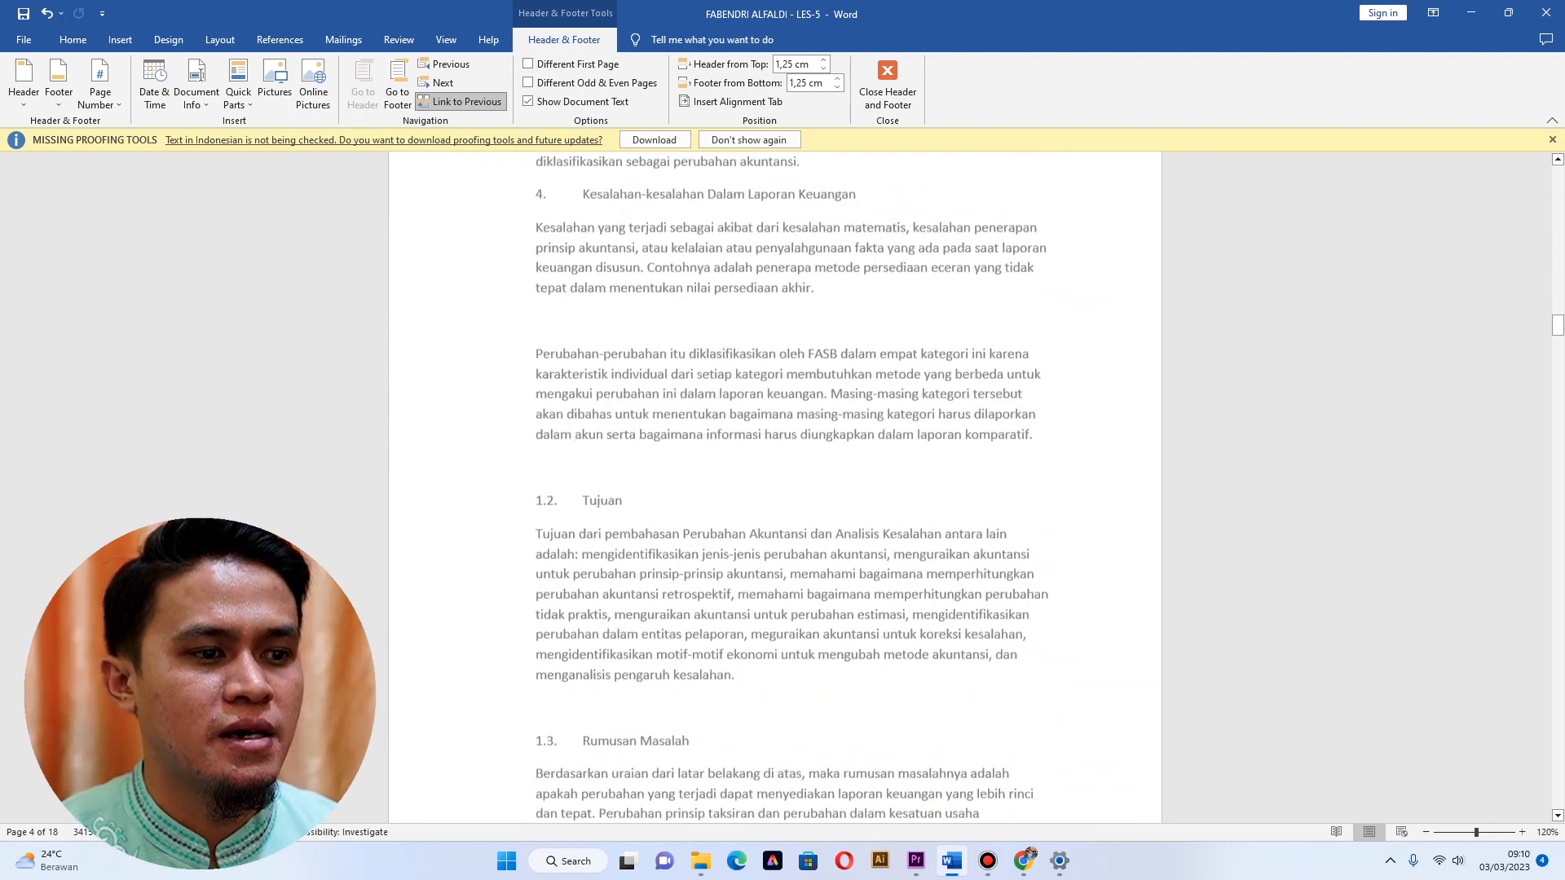
click(895, 84)
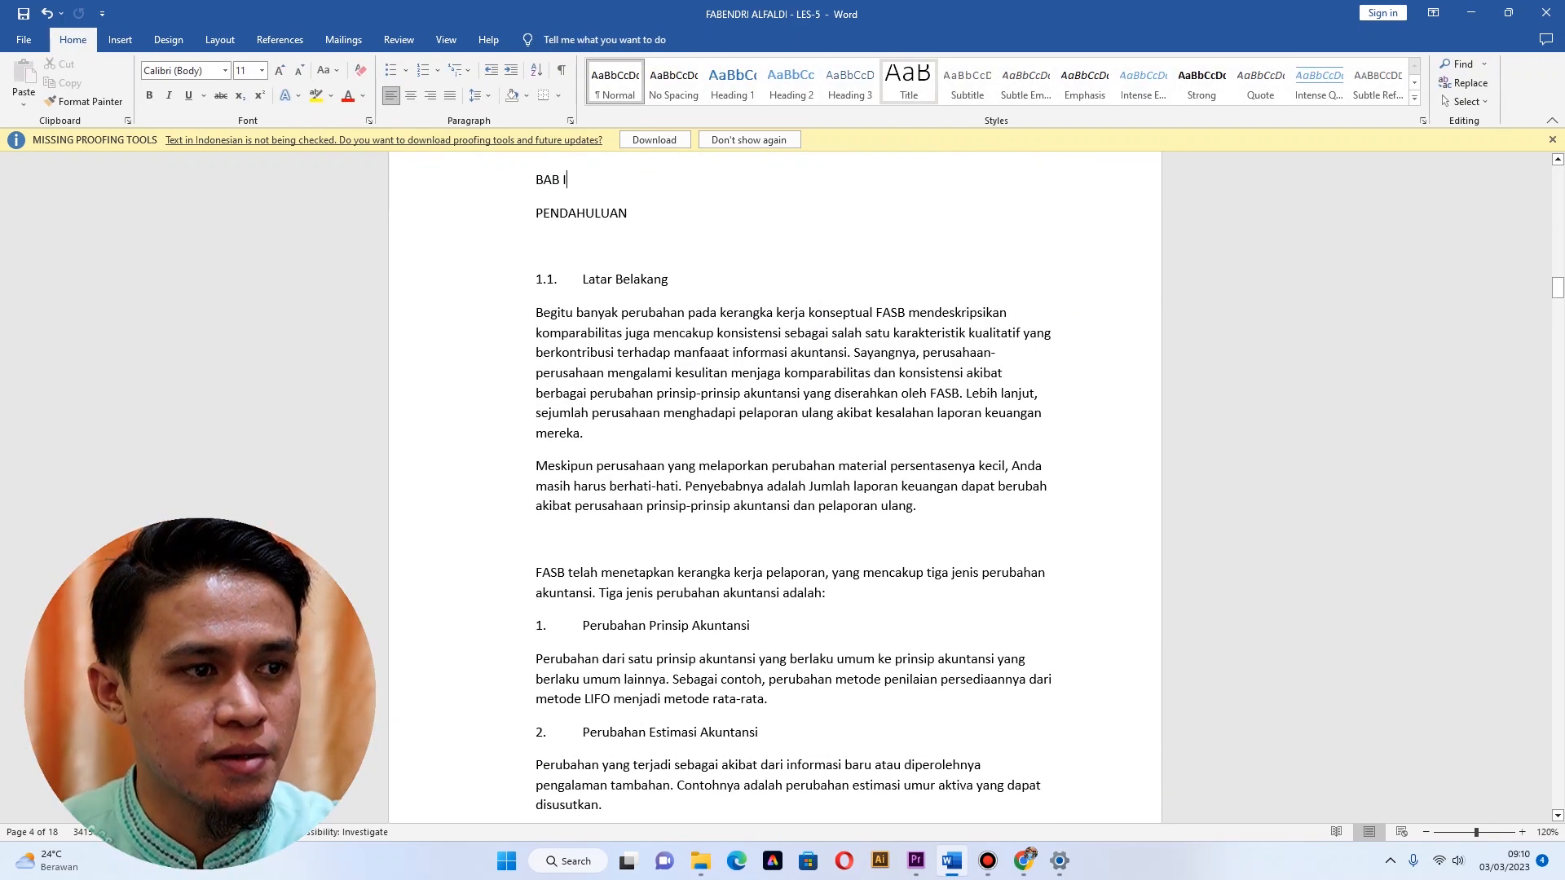
Insert a page break directly before the BAB III heading near the document's end and check the resulting page.
key(ctrl+End)
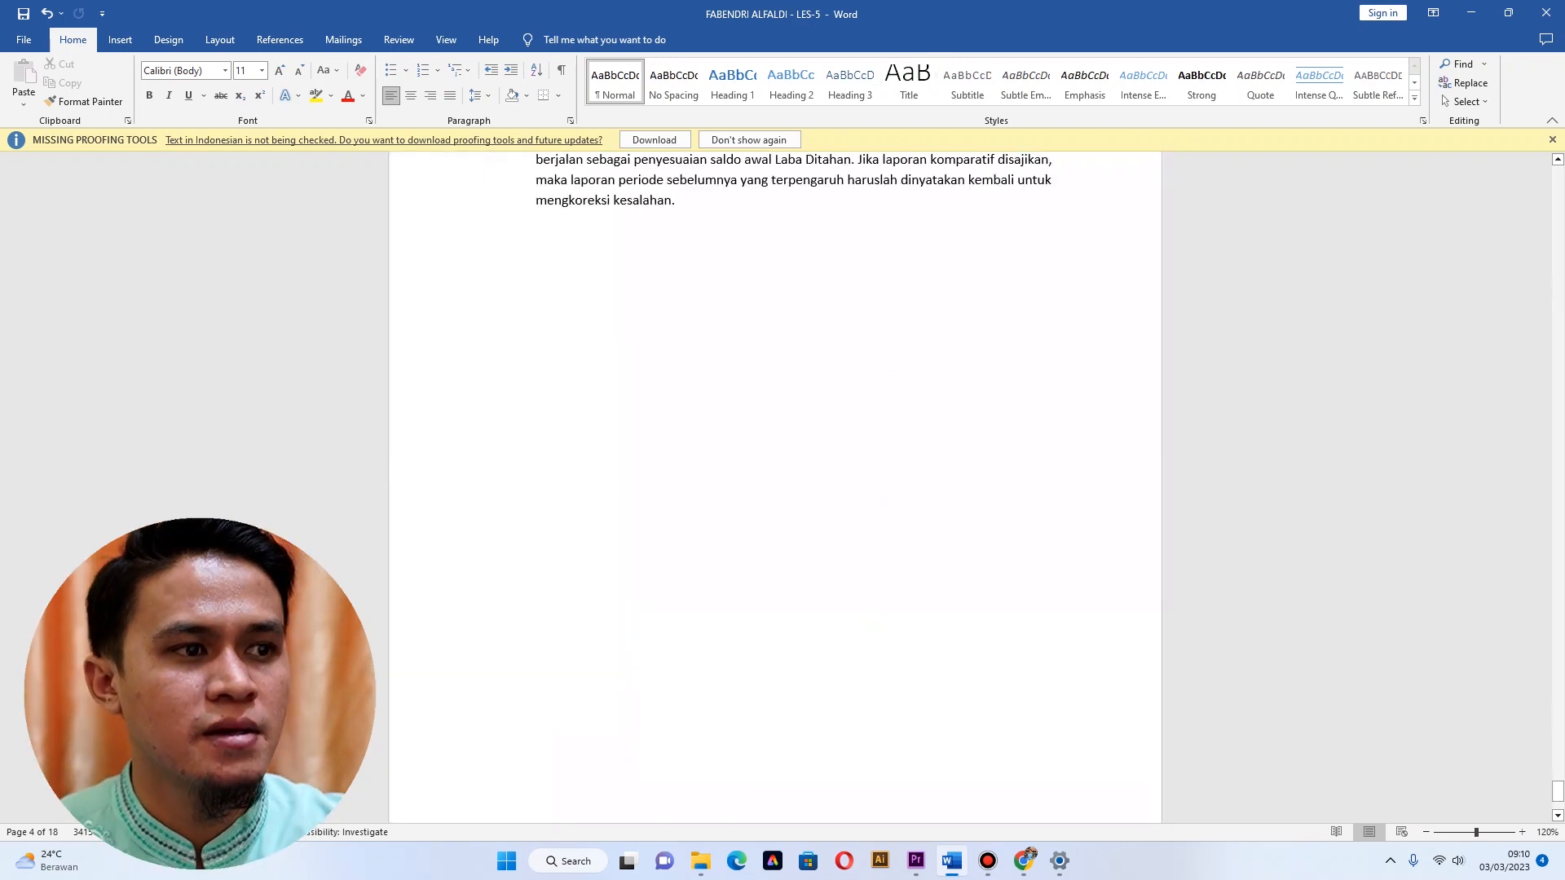
scroll(774, 489, up, 3)
scroll(774, 489, up, 8)
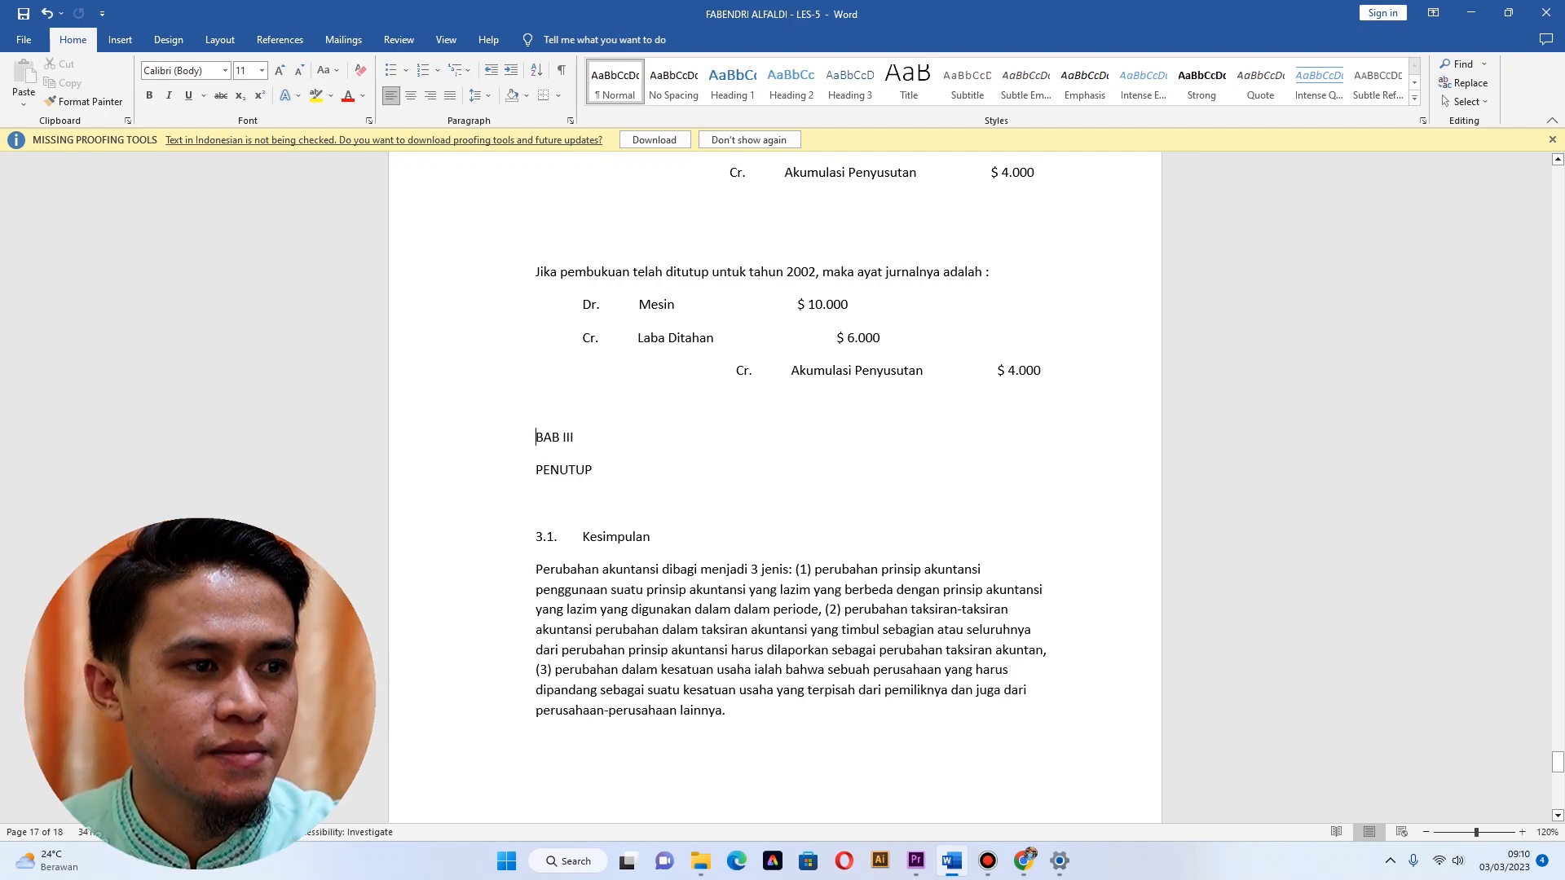
key(ctrl+Return)
scroll(774, 489, down, 6)
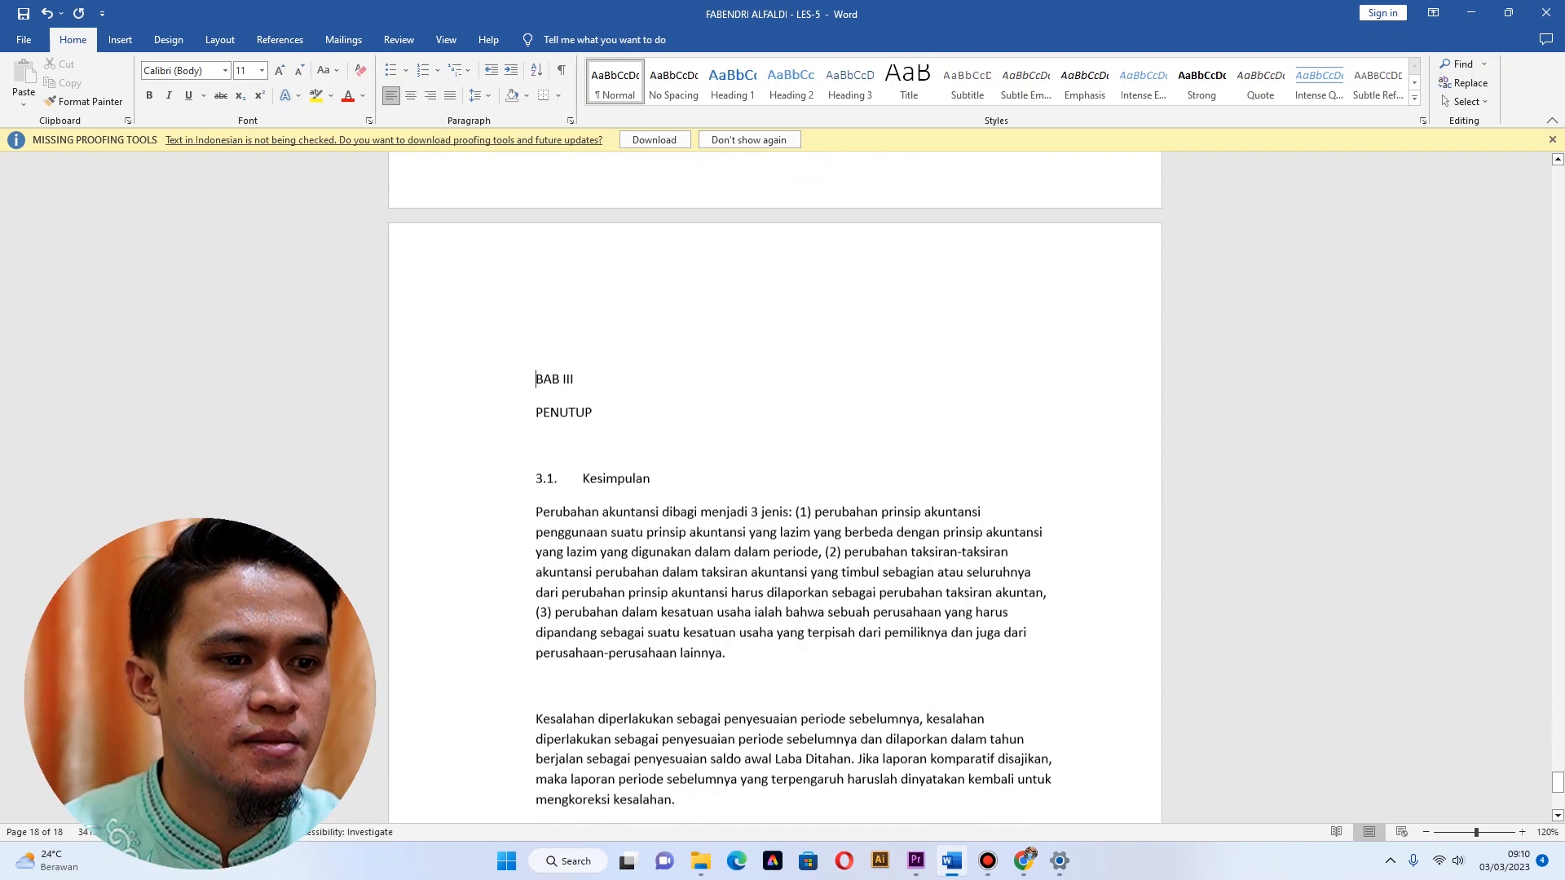
scroll(774, 489, down, 3)
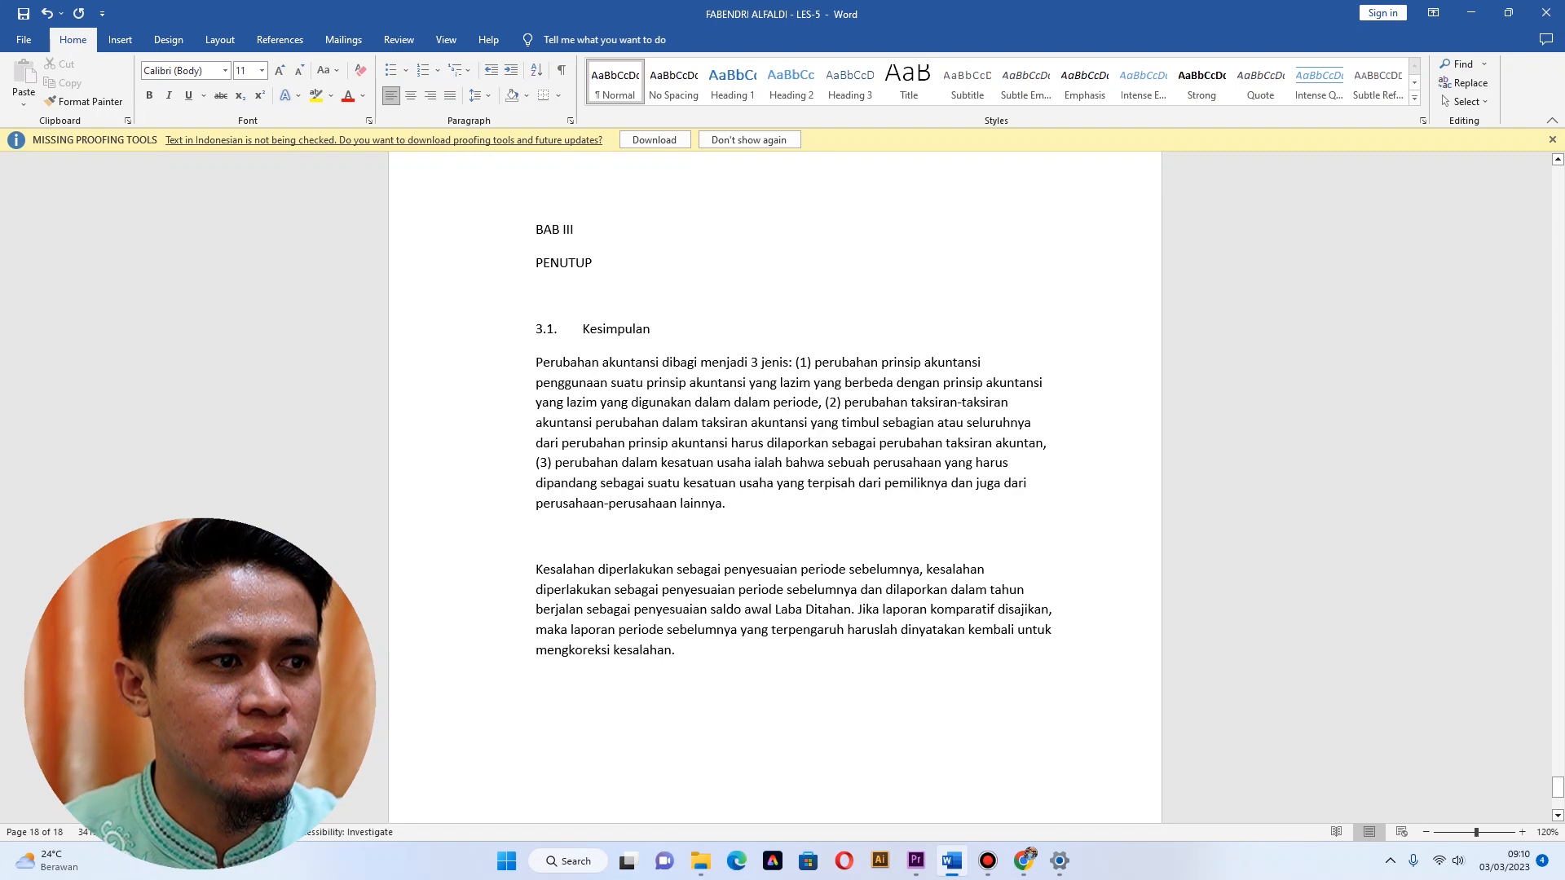
scroll(775, 489, down, 7)
scroll(774, 489, up, 9)
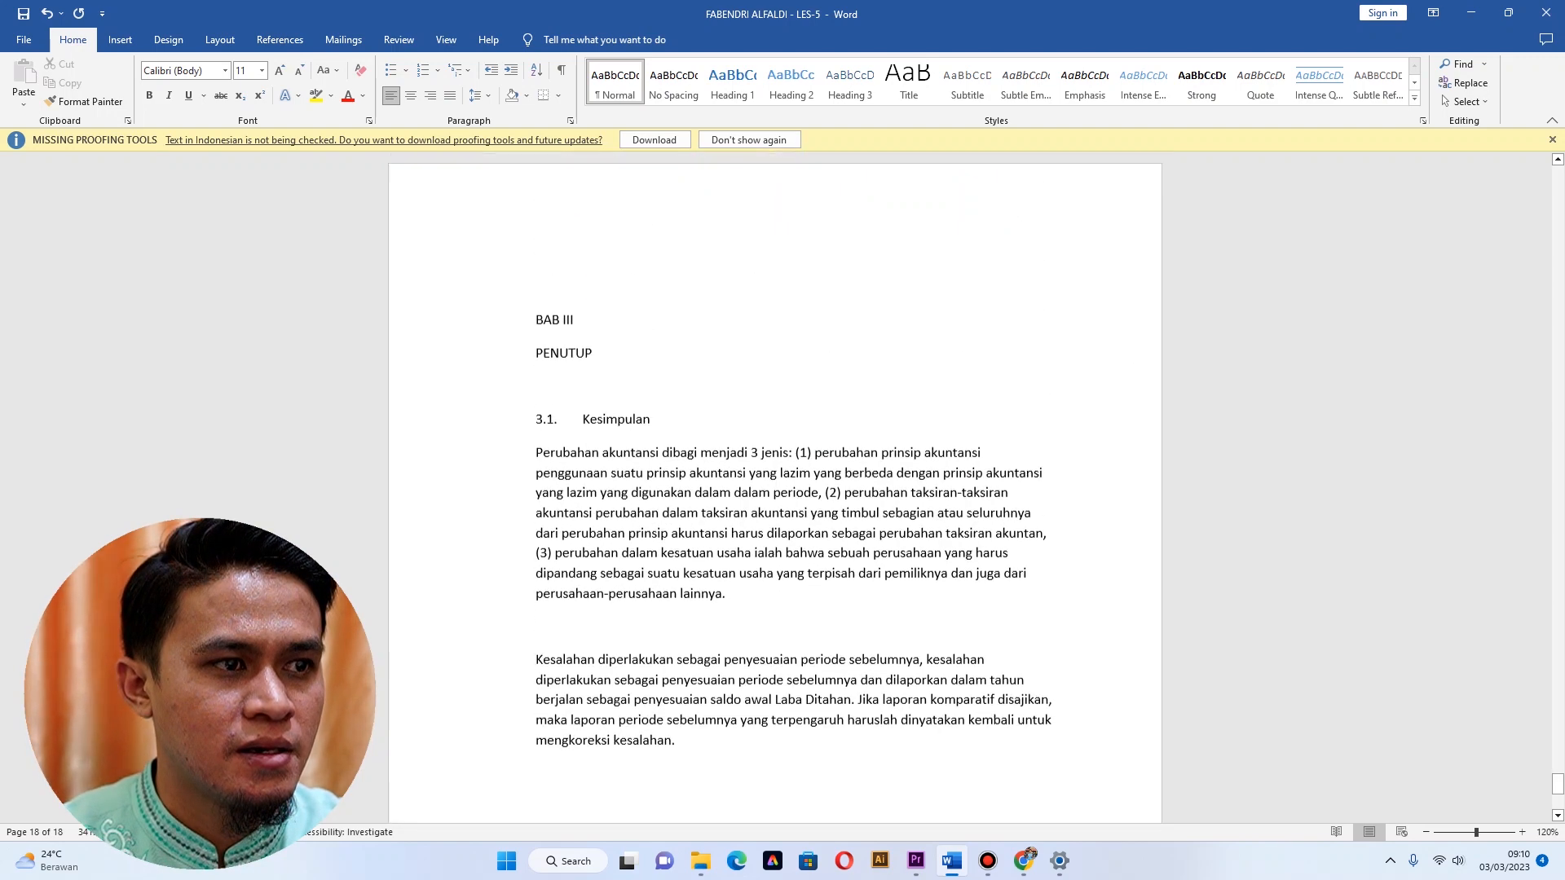
scroll(774, 489, up, 1)
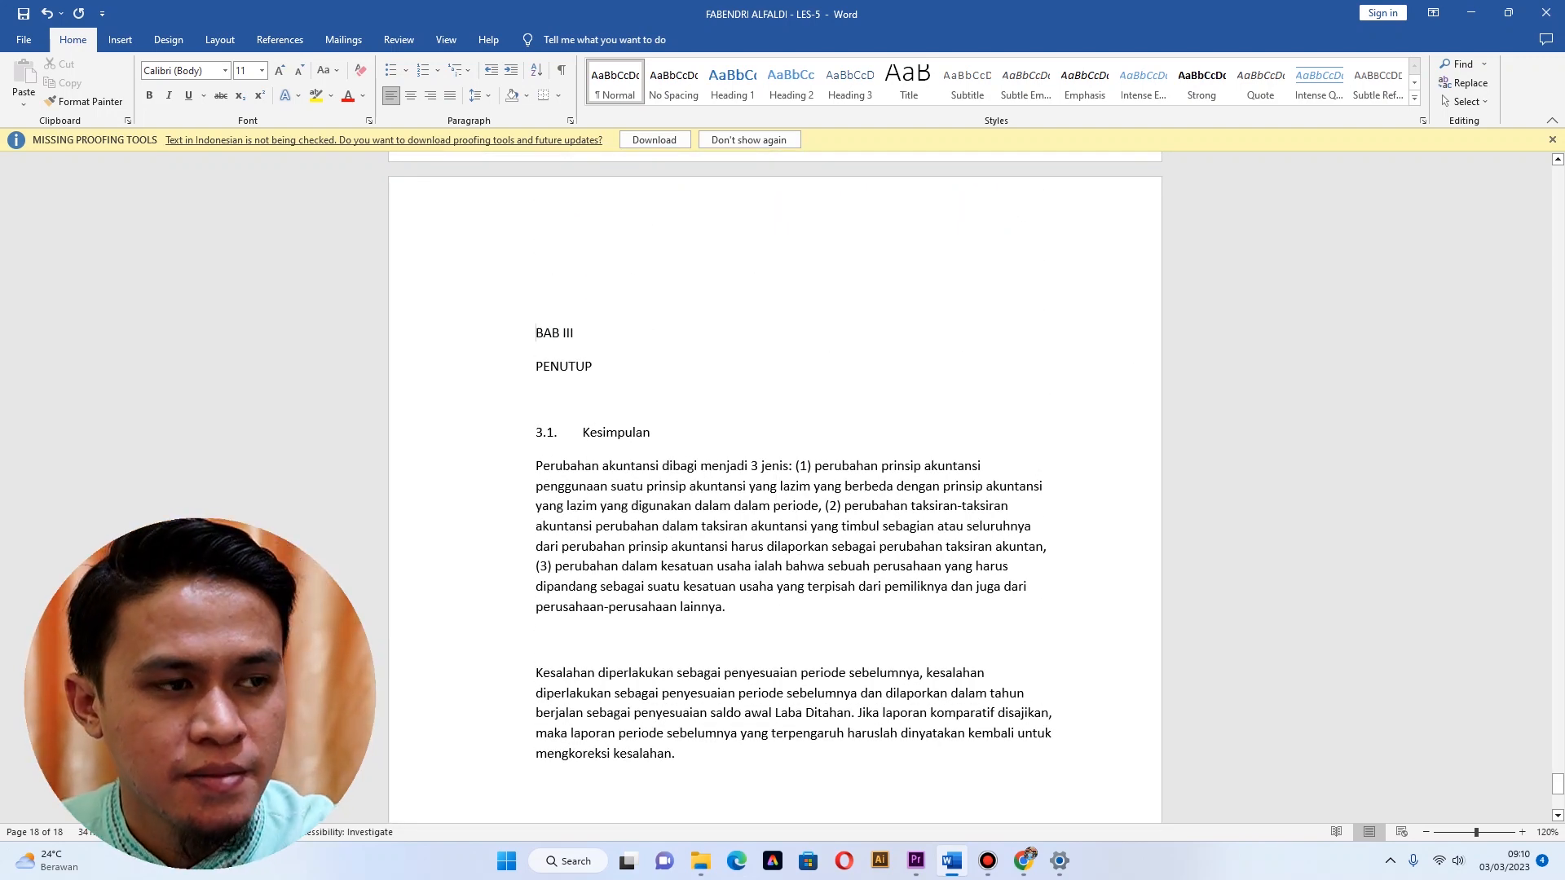
Open the footer of the KATA PENGANTAR page and turn off Link to Previous for Section 2's footer.
key(ctrl+Home)
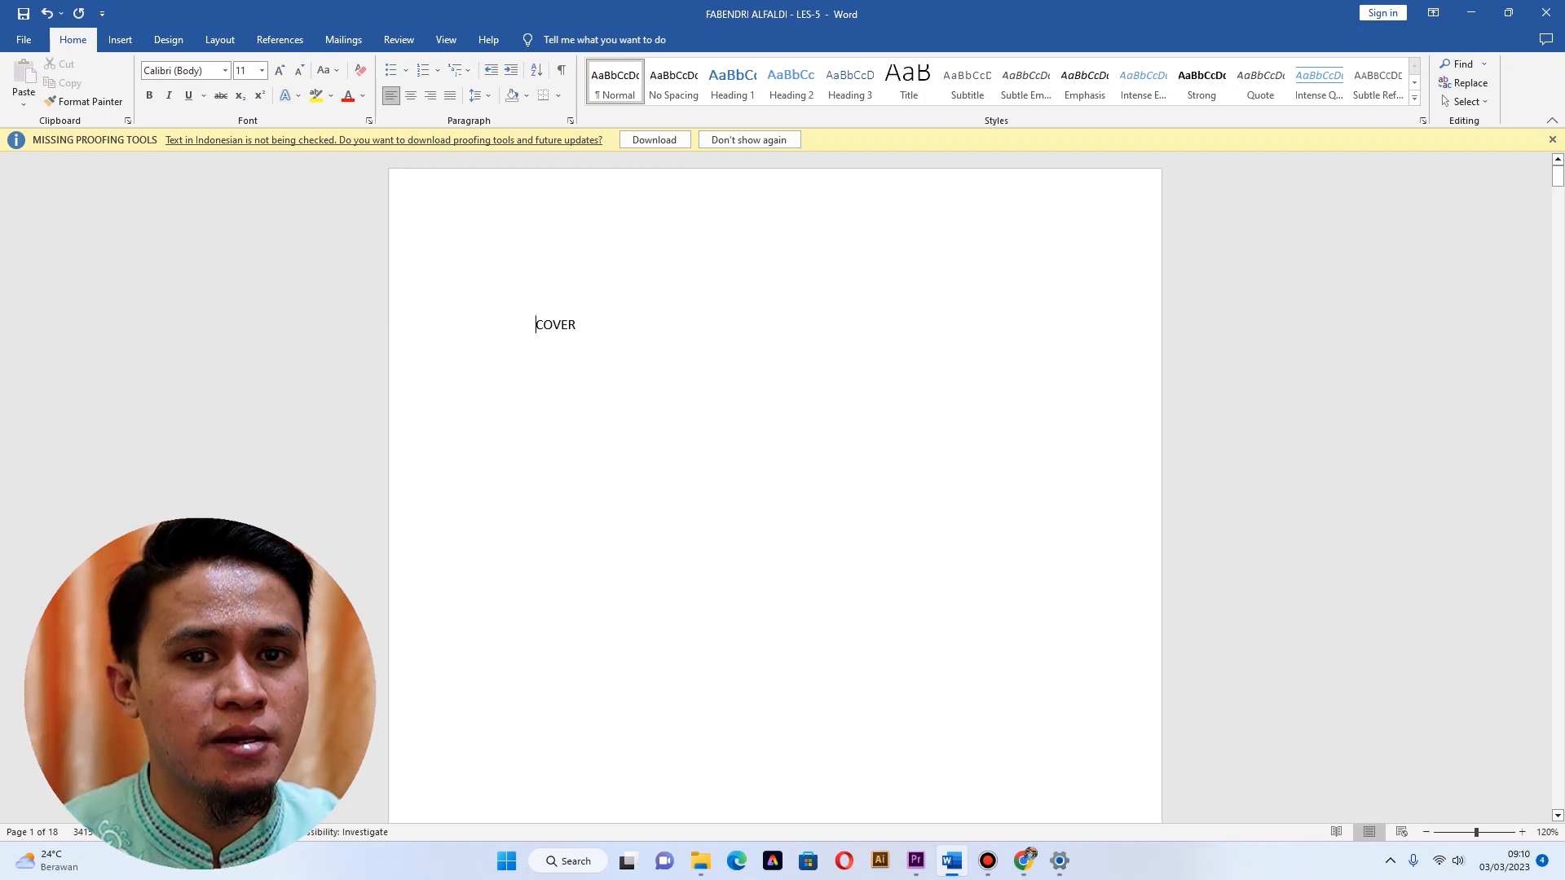
scroll(774, 489, down, 10)
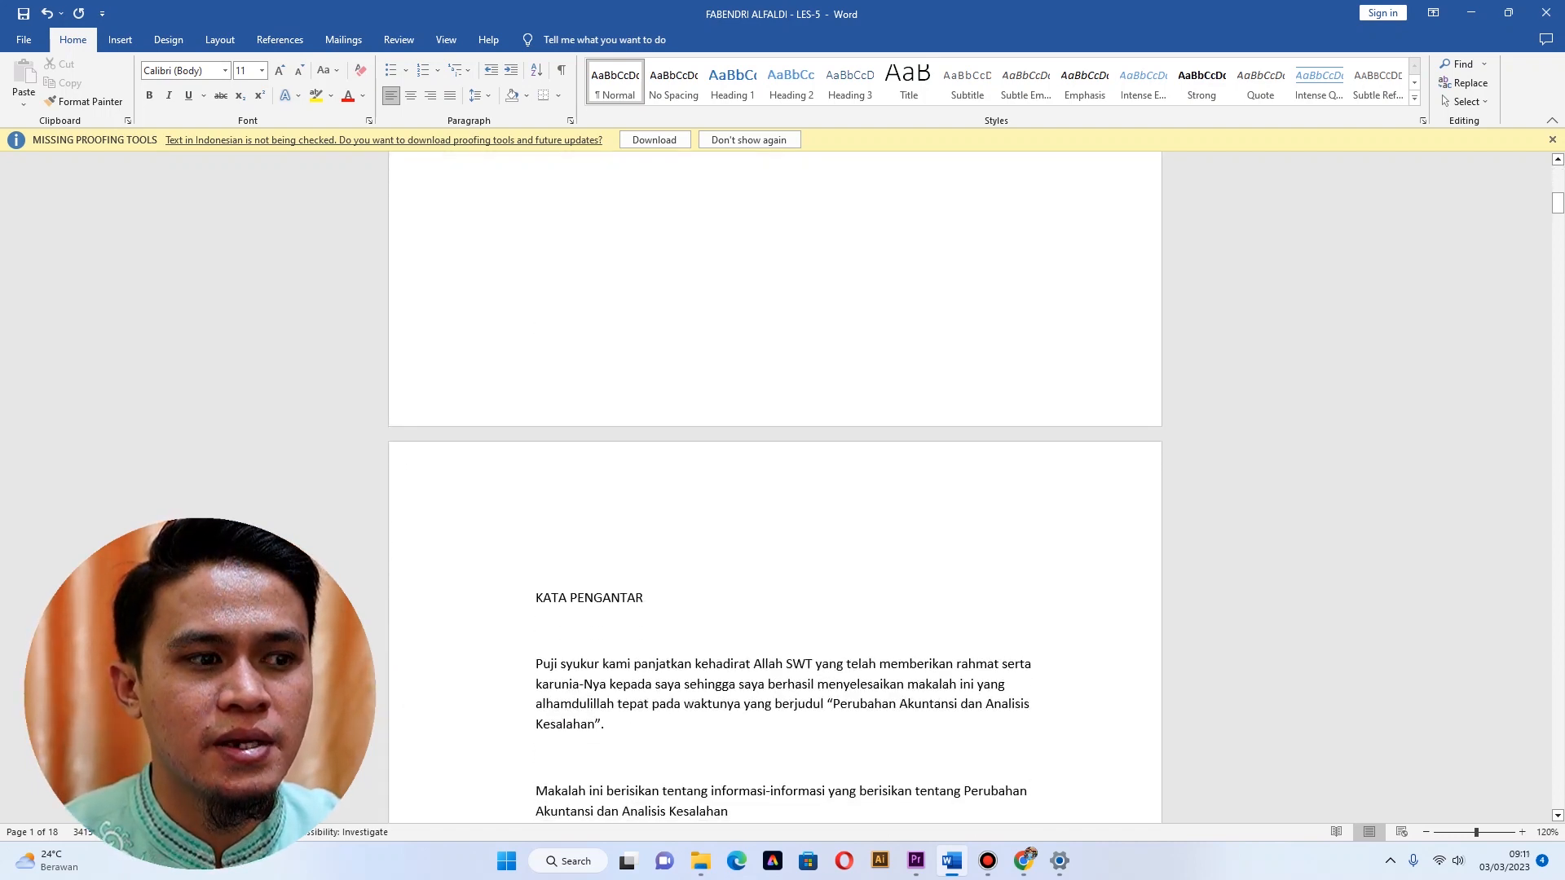
scroll(774, 489, down, 2)
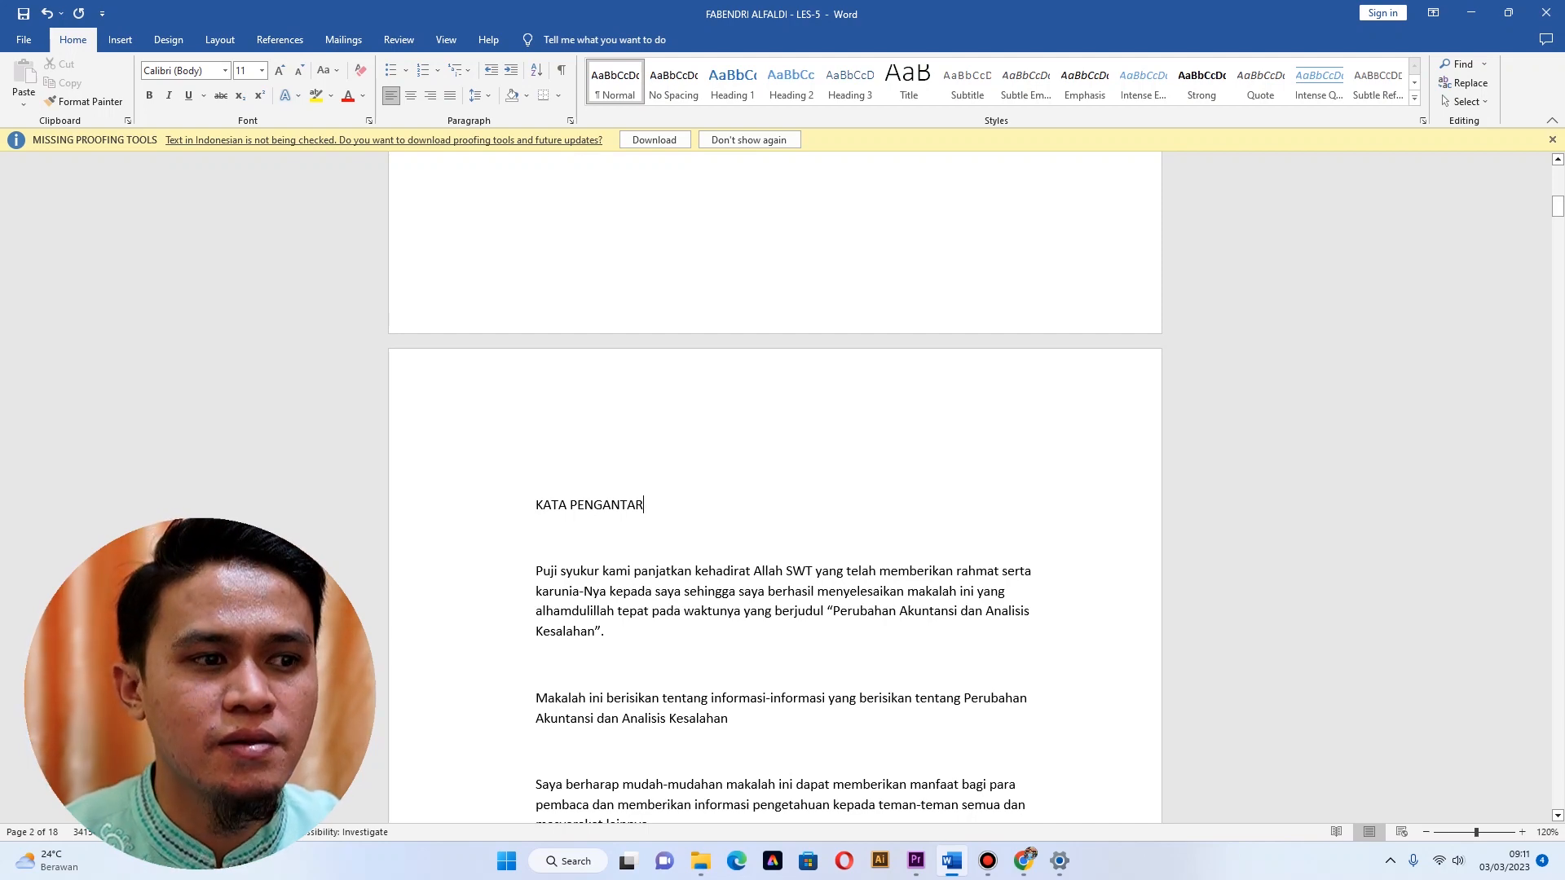
scroll(774, 489, down, 20)
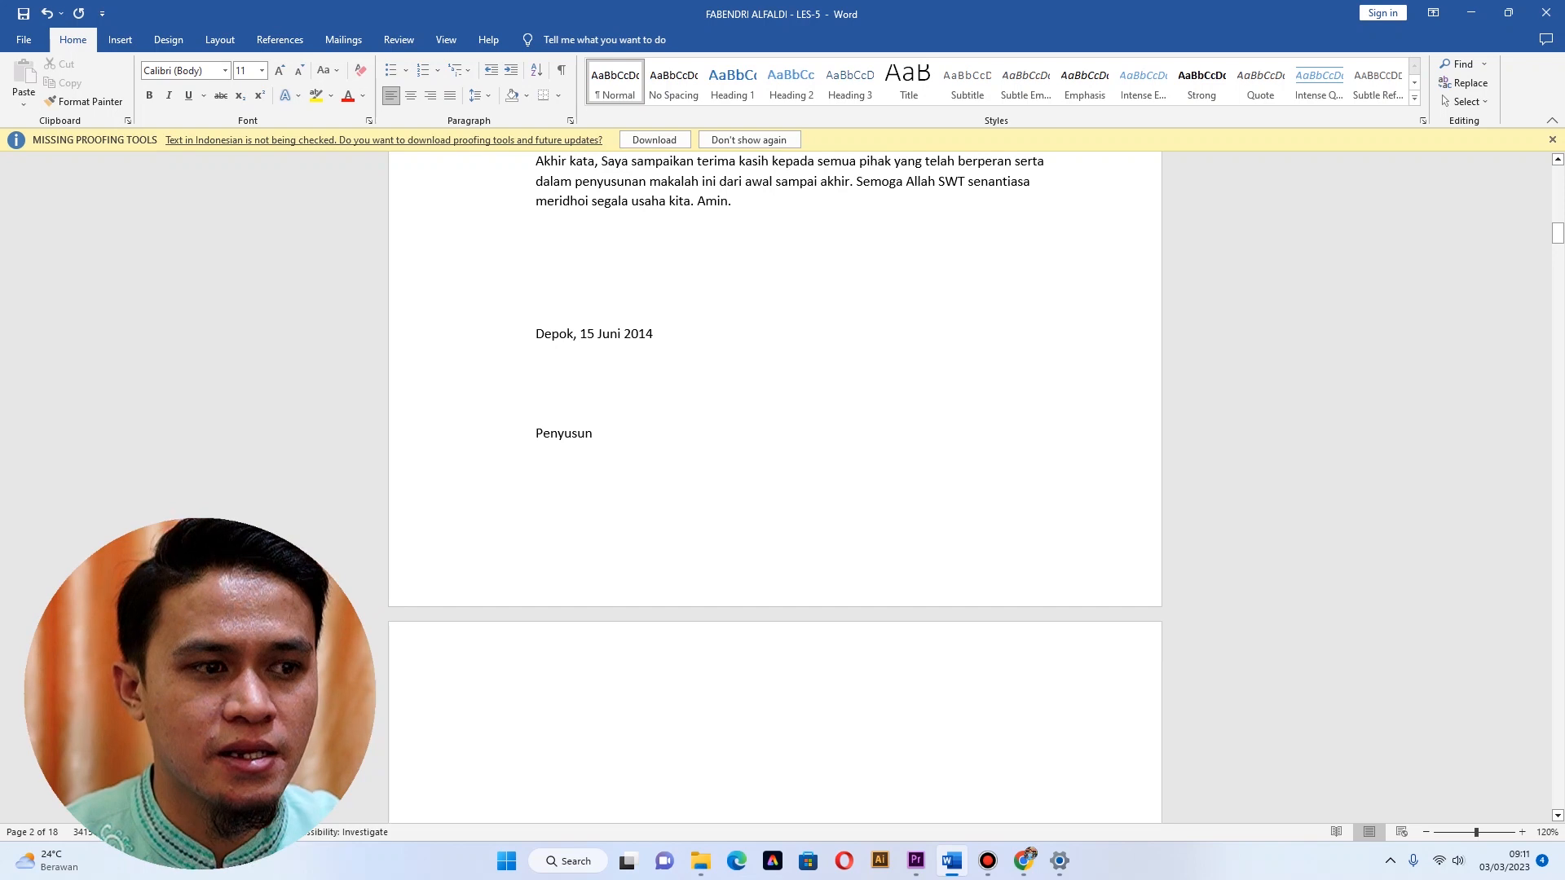
double_click(734, 548)
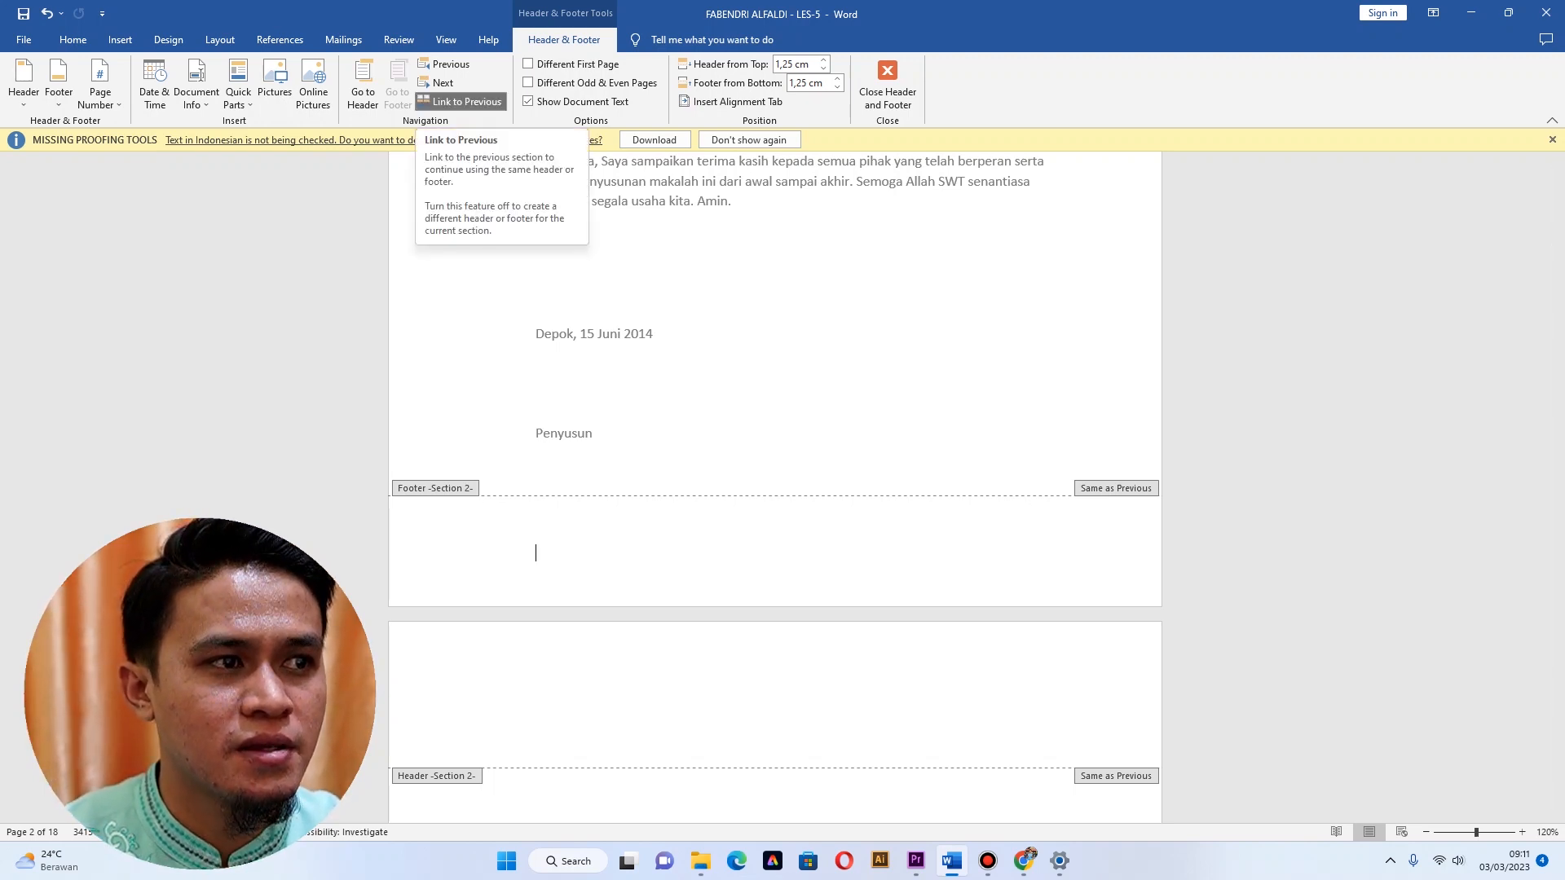
click(459, 101)
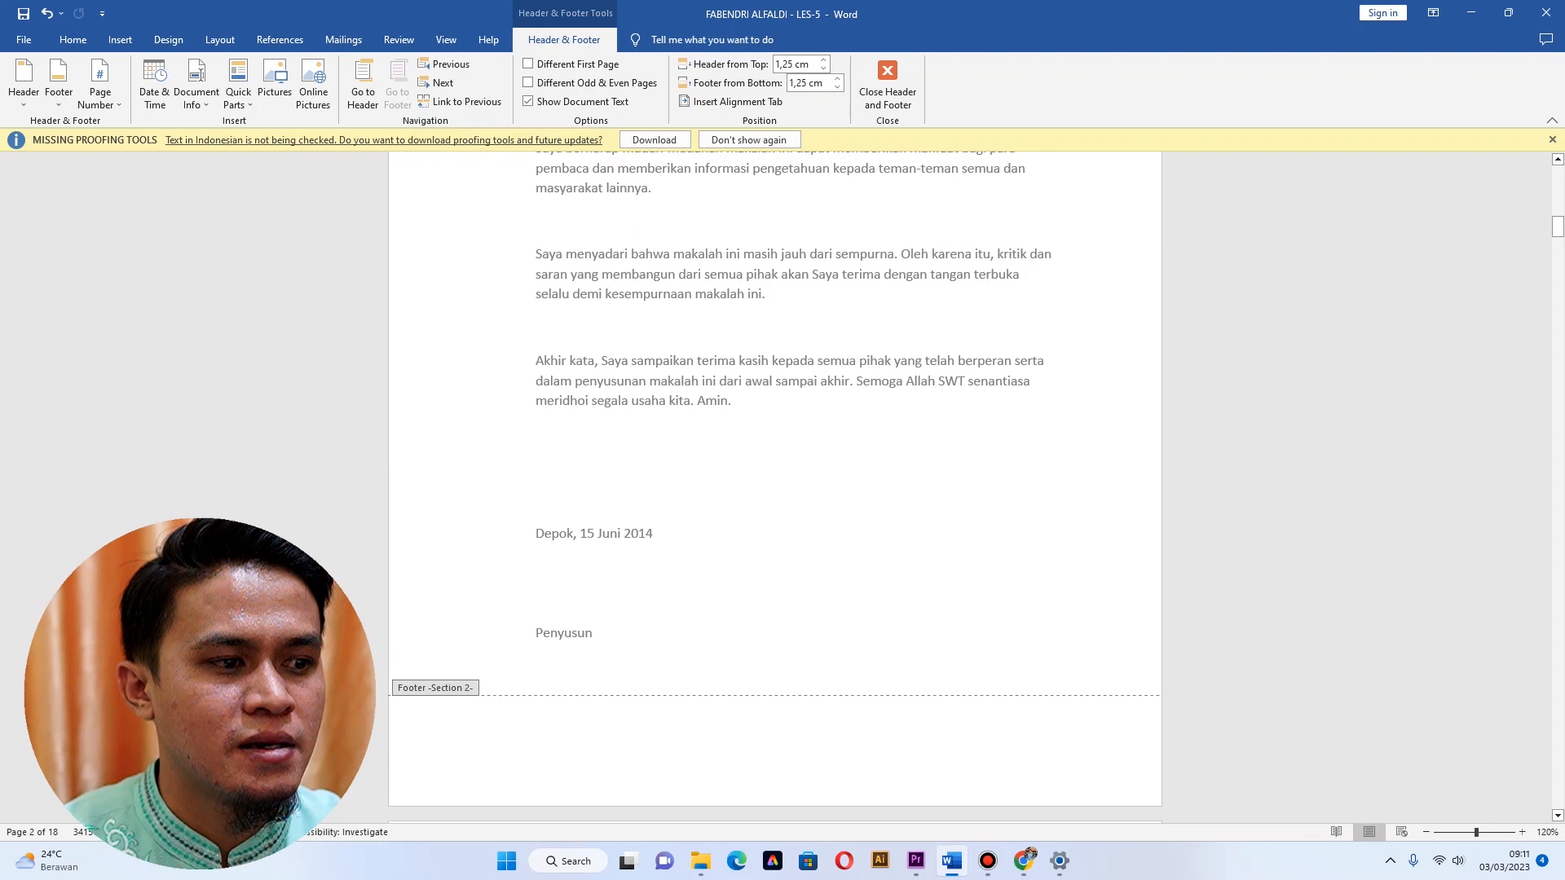
Insert a centred Plain Number 2 page number at the bottom of the page in Section 2's footer.
scroll(774, 489, down, 3)
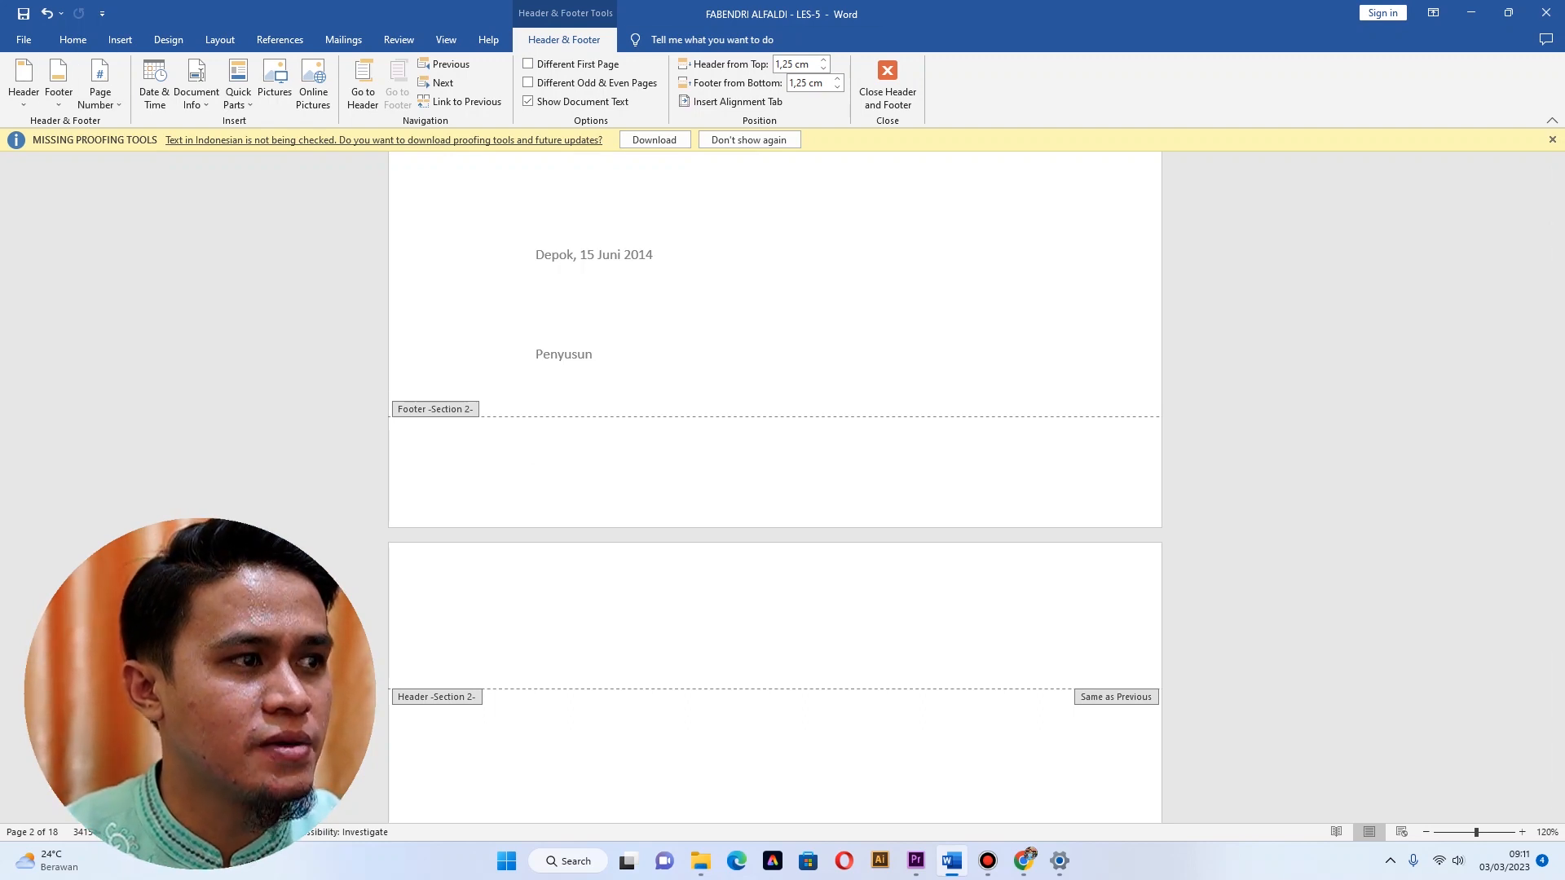
click(100, 91)
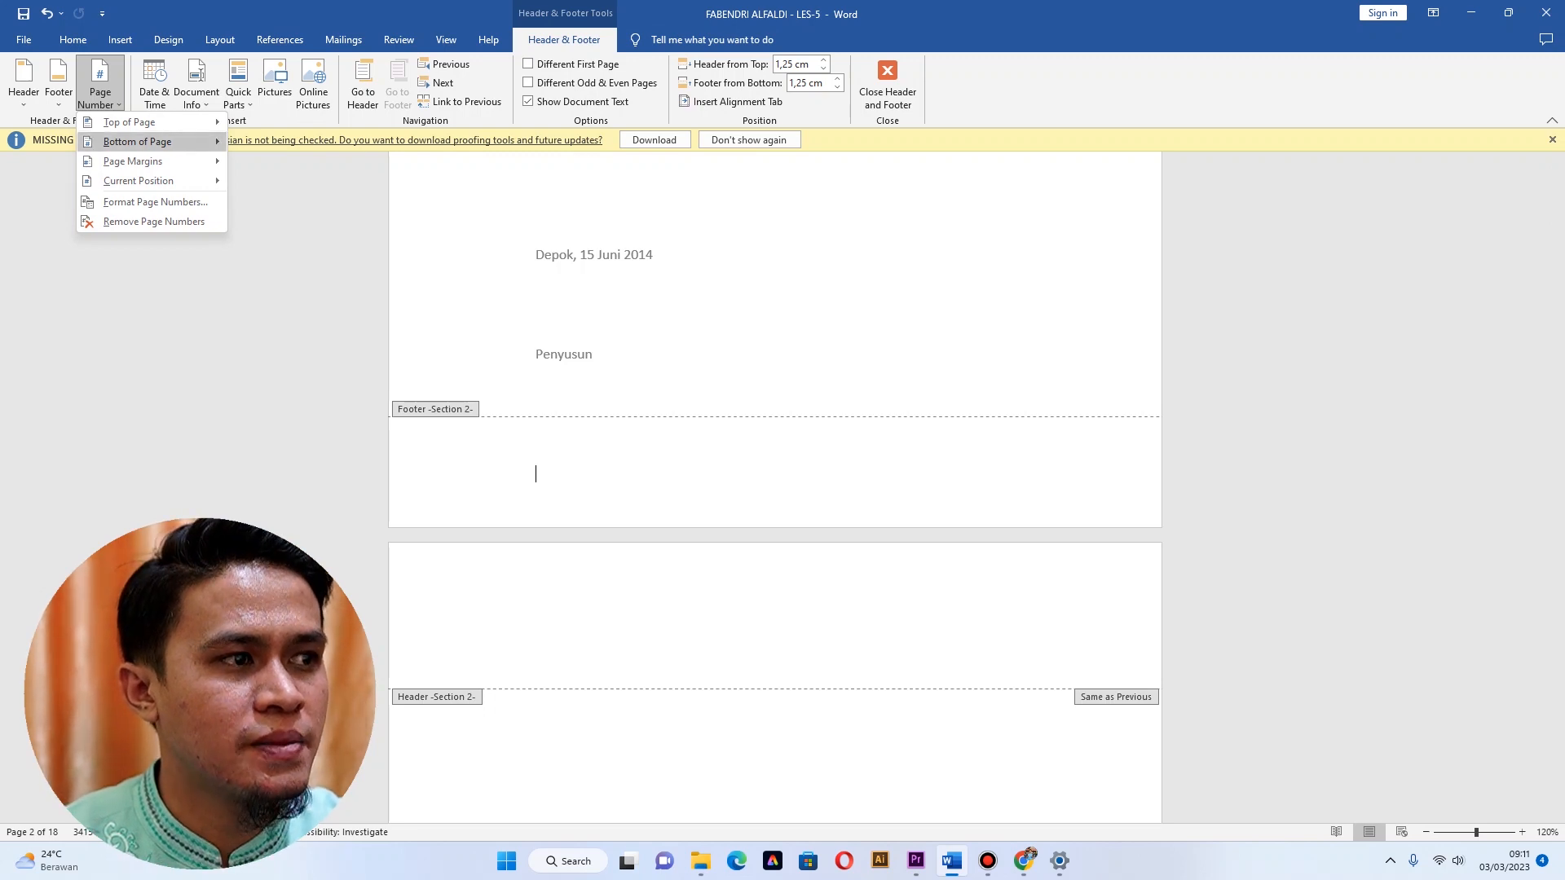
mouse_move(137, 141)
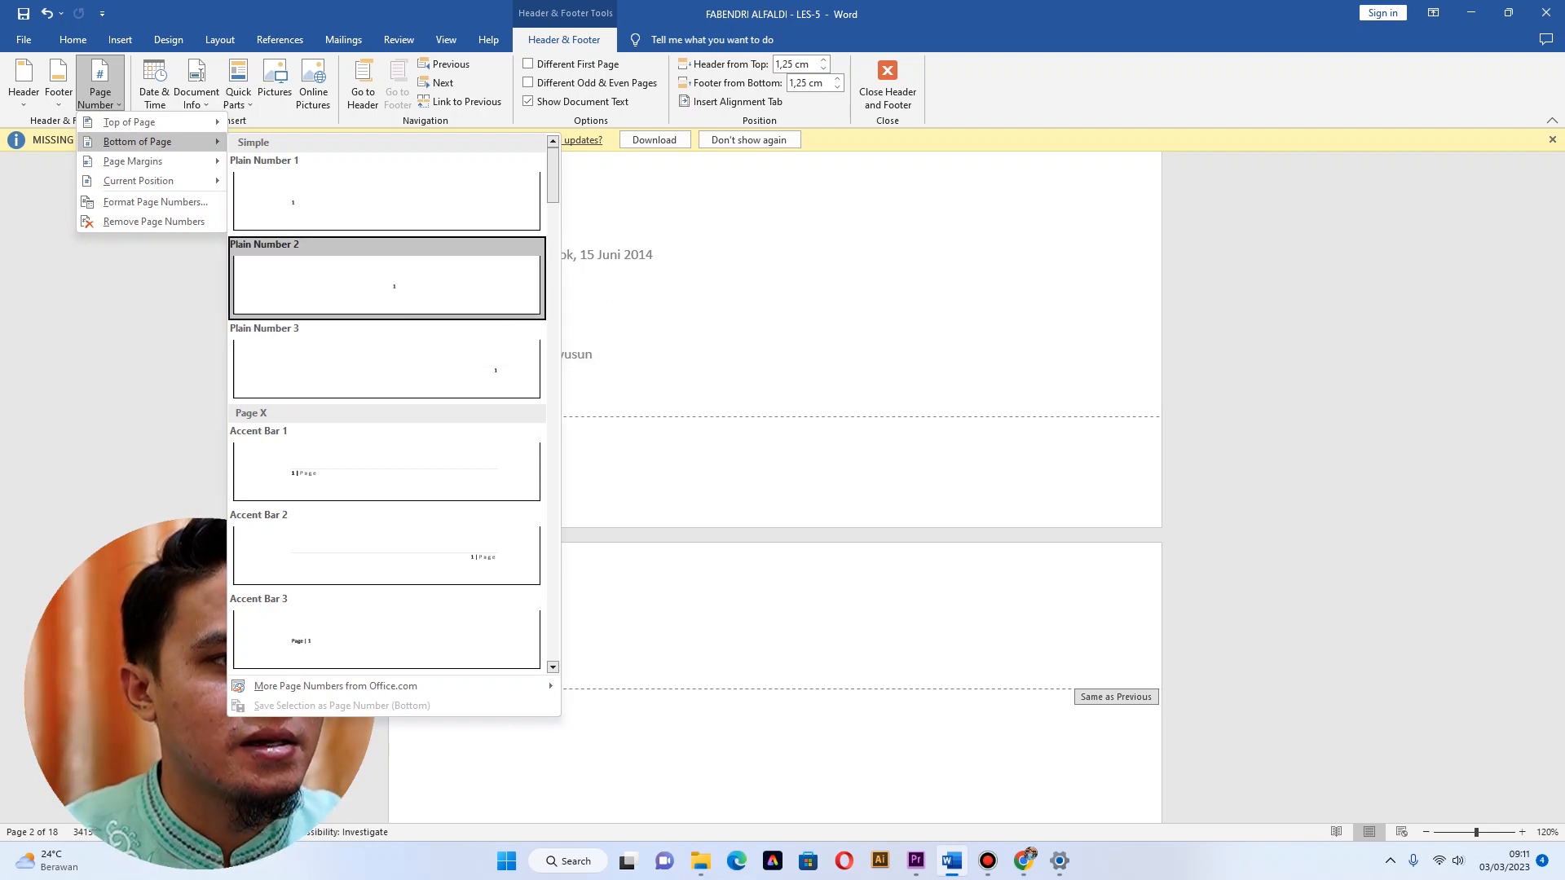
click(387, 281)
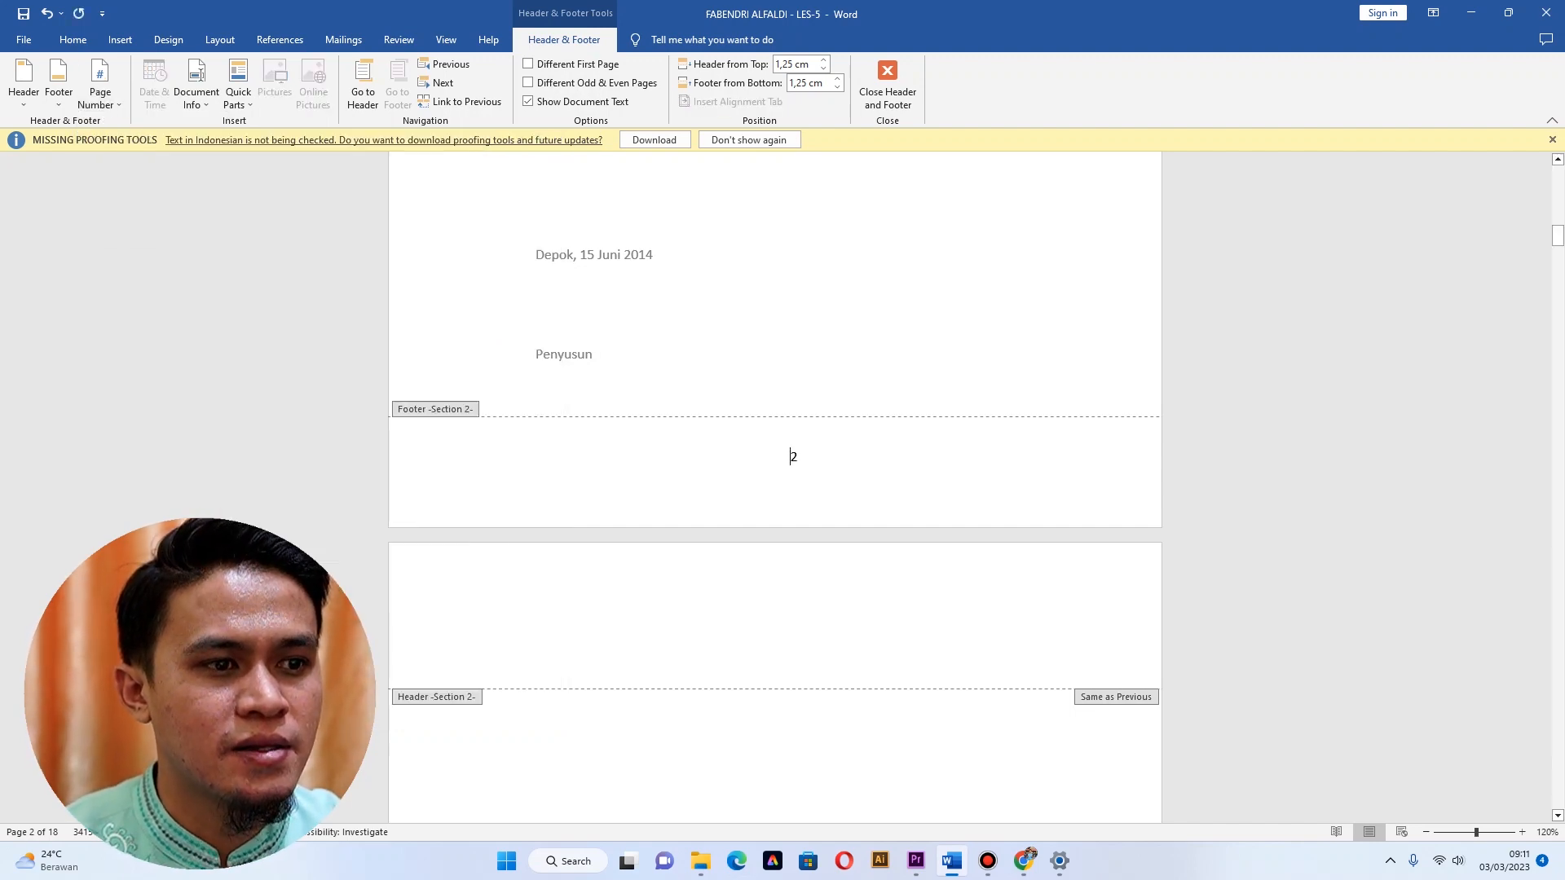
Set Section 2's page numbers to the i, ii, iii format, starting at i.
scroll(774, 489, up, 15)
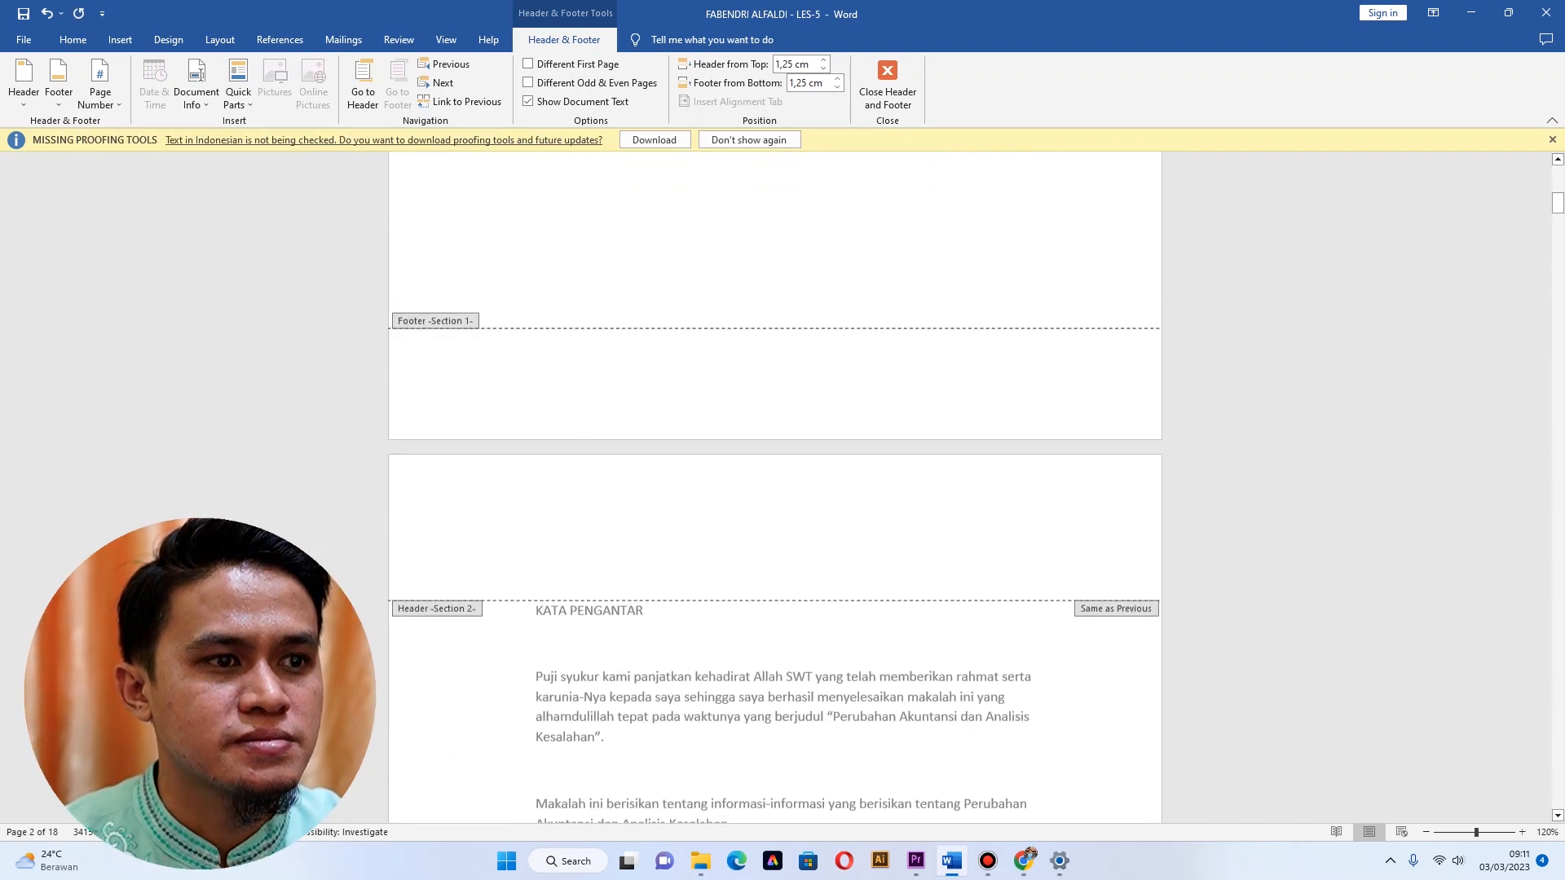
scroll(774, 489, up, 7)
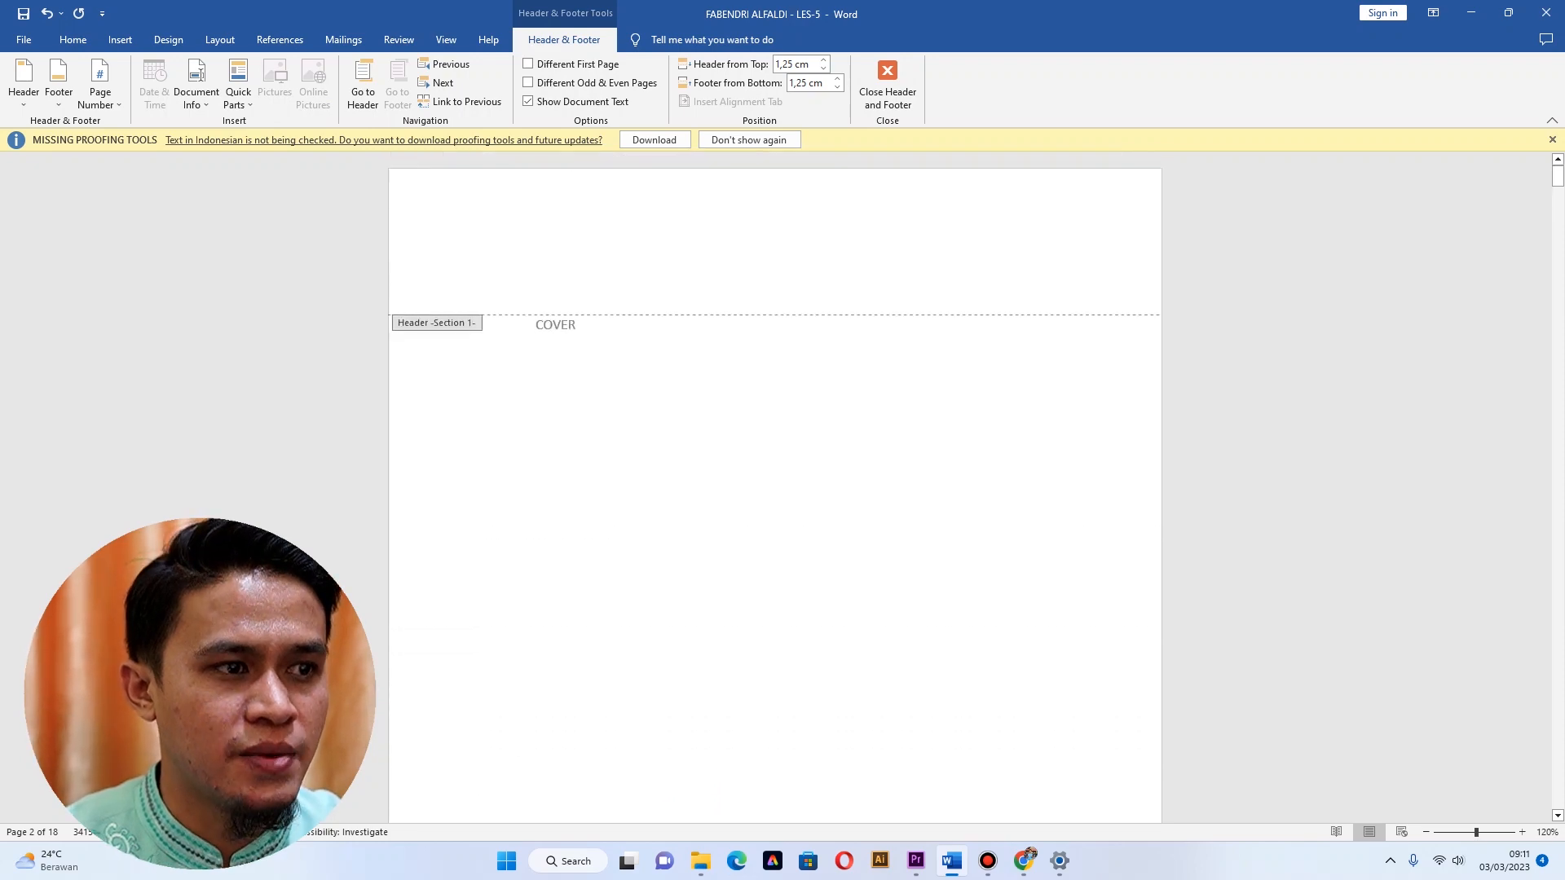
scroll(775, 489, down, 8)
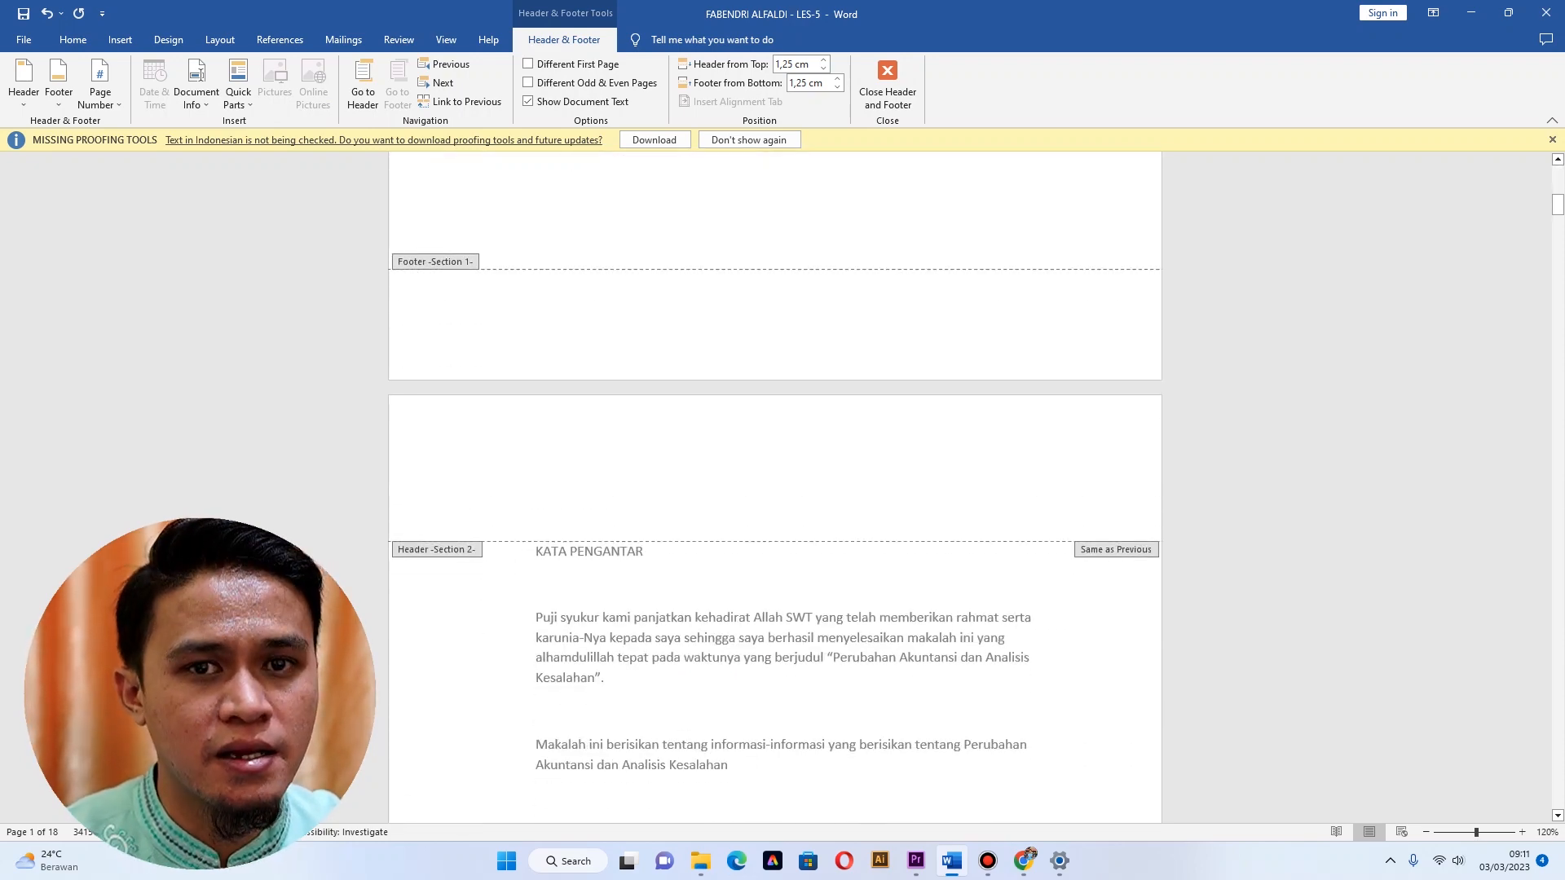
scroll(775, 489, down, 10)
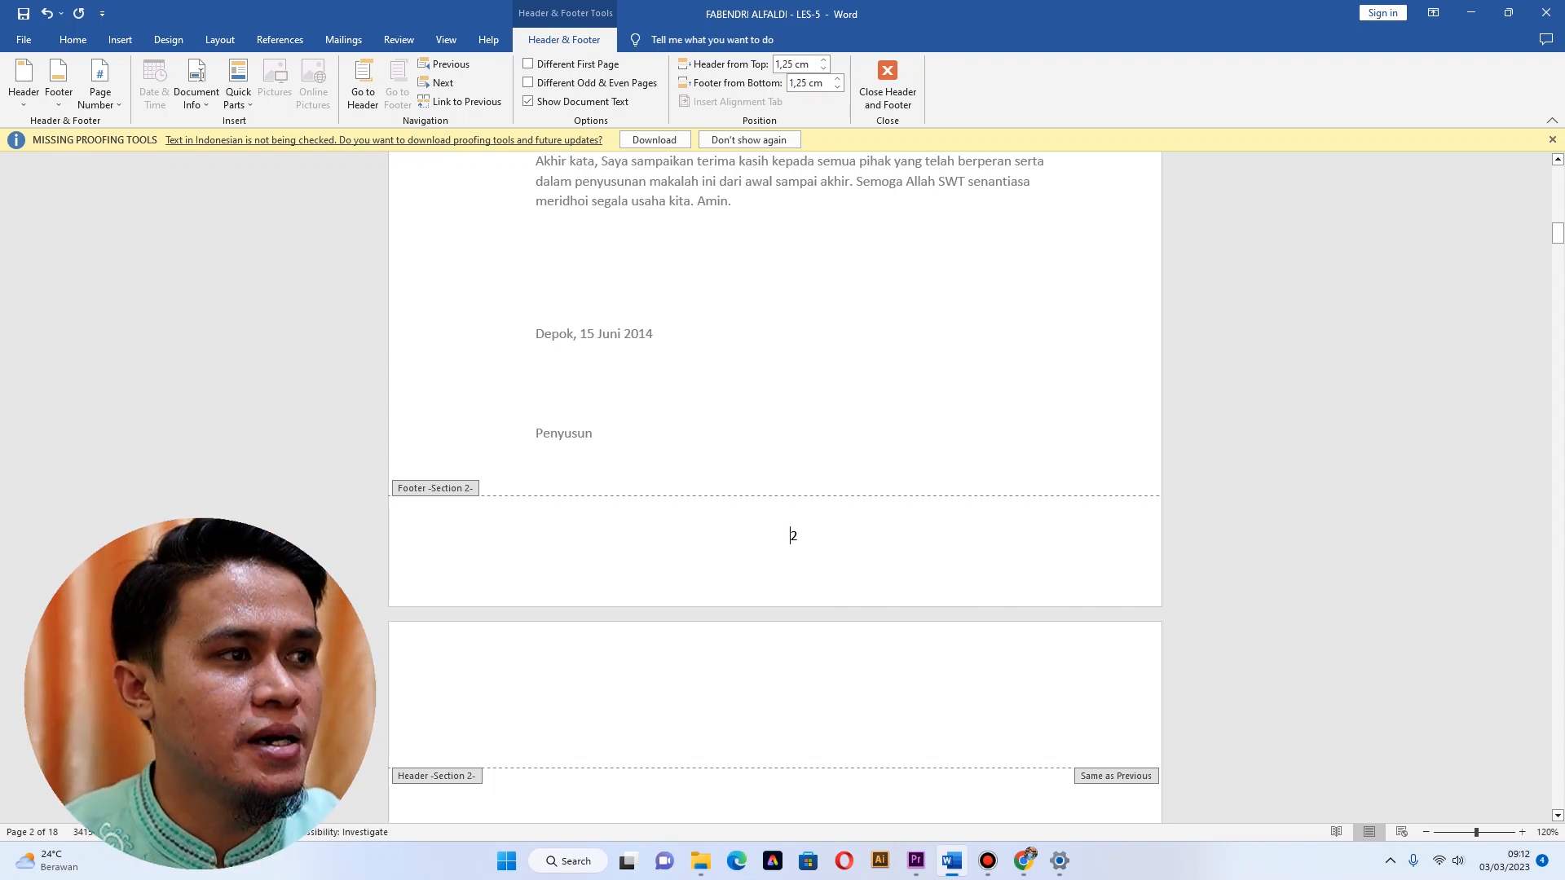
click(100, 96)
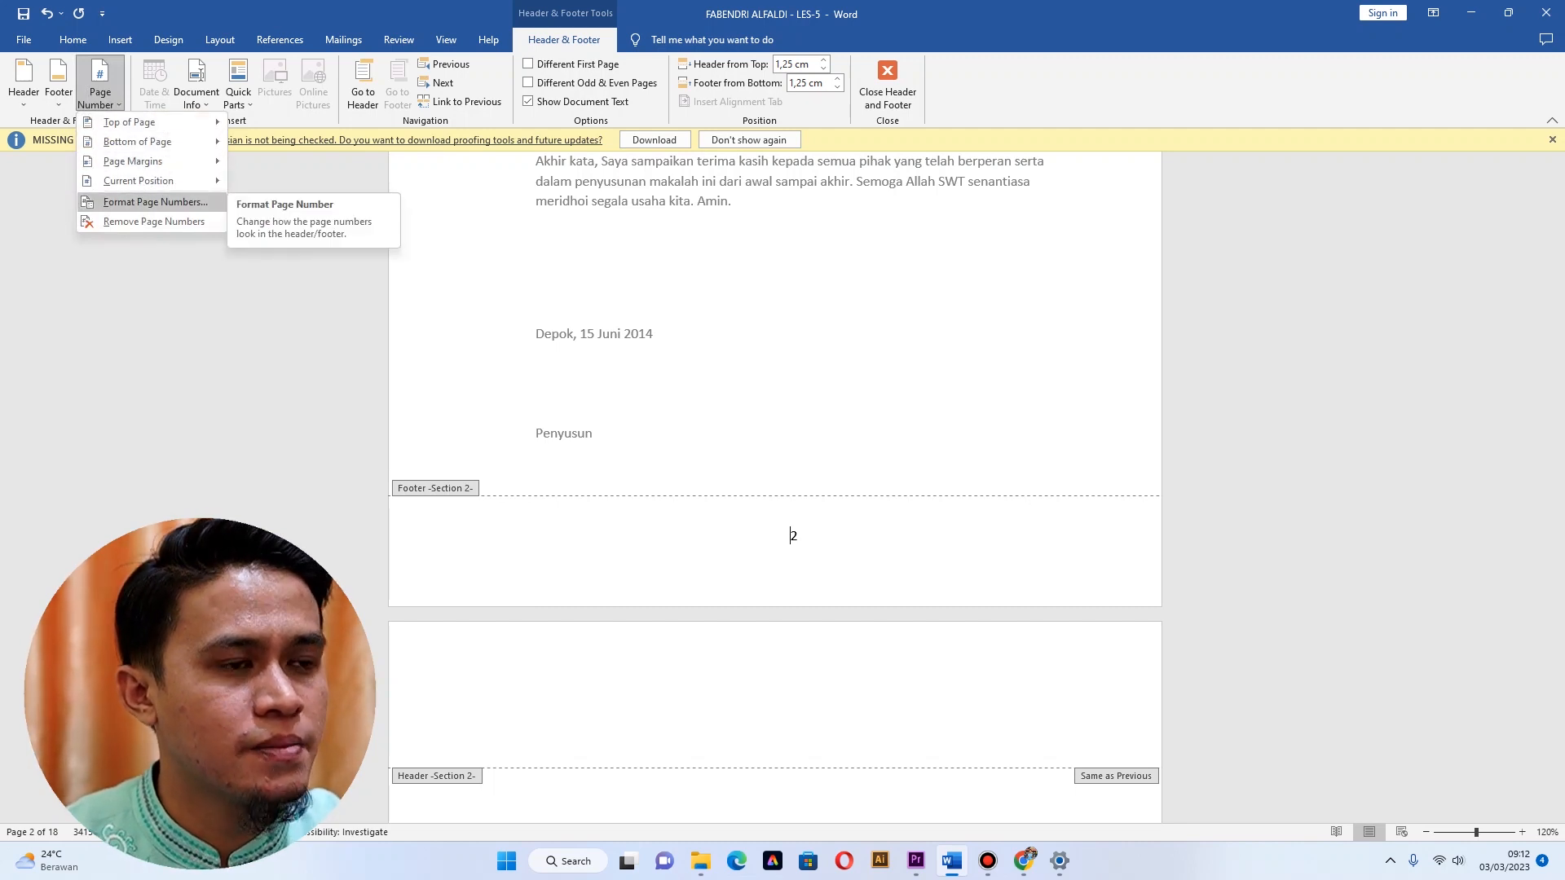
click(155, 202)
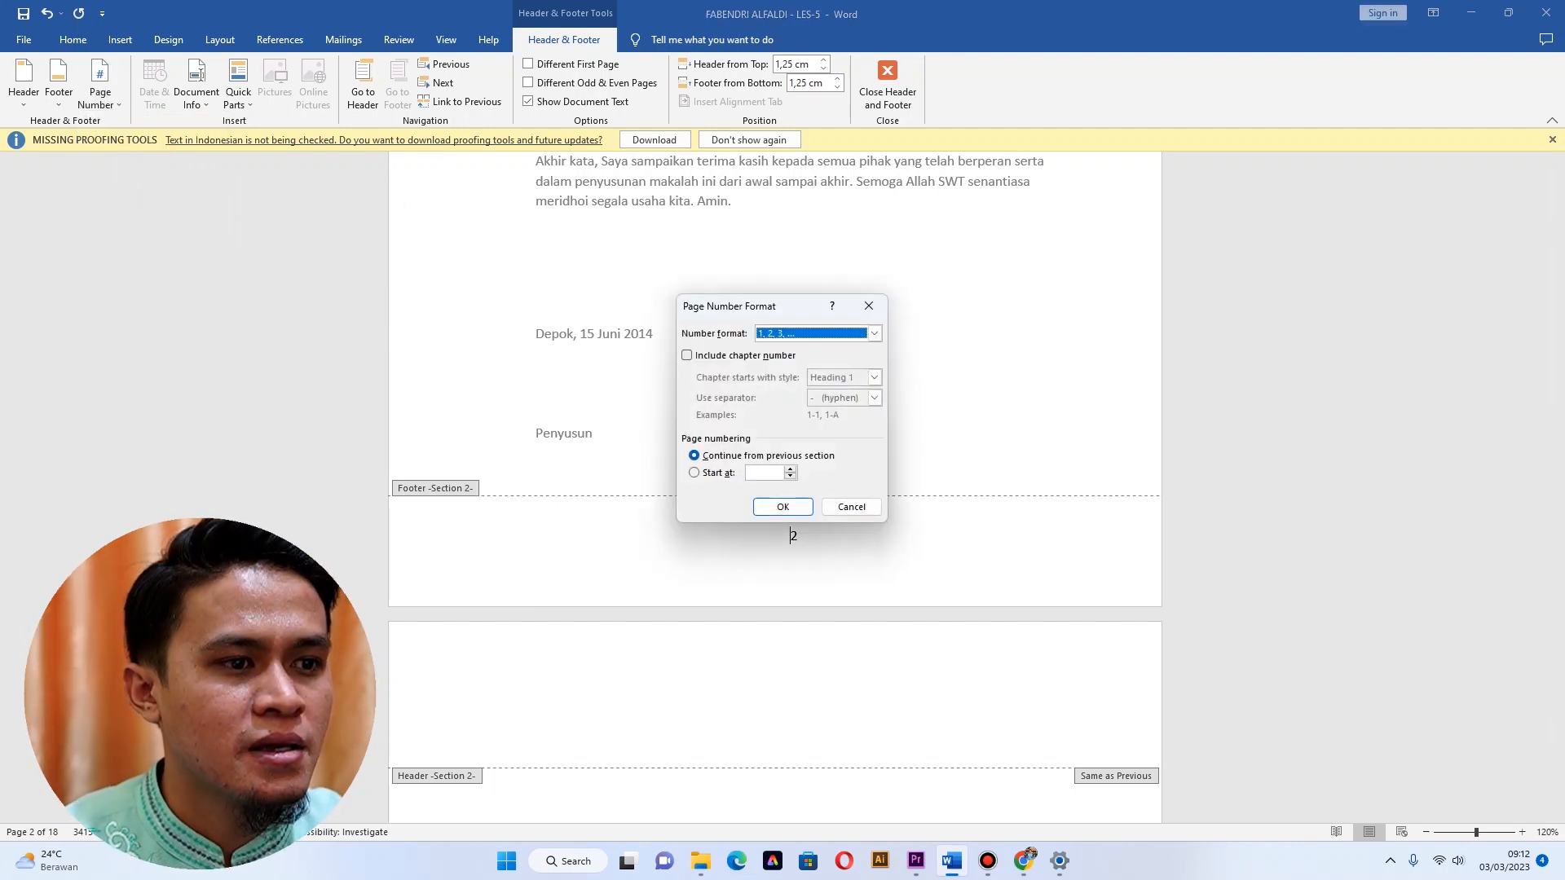
click(874, 333)
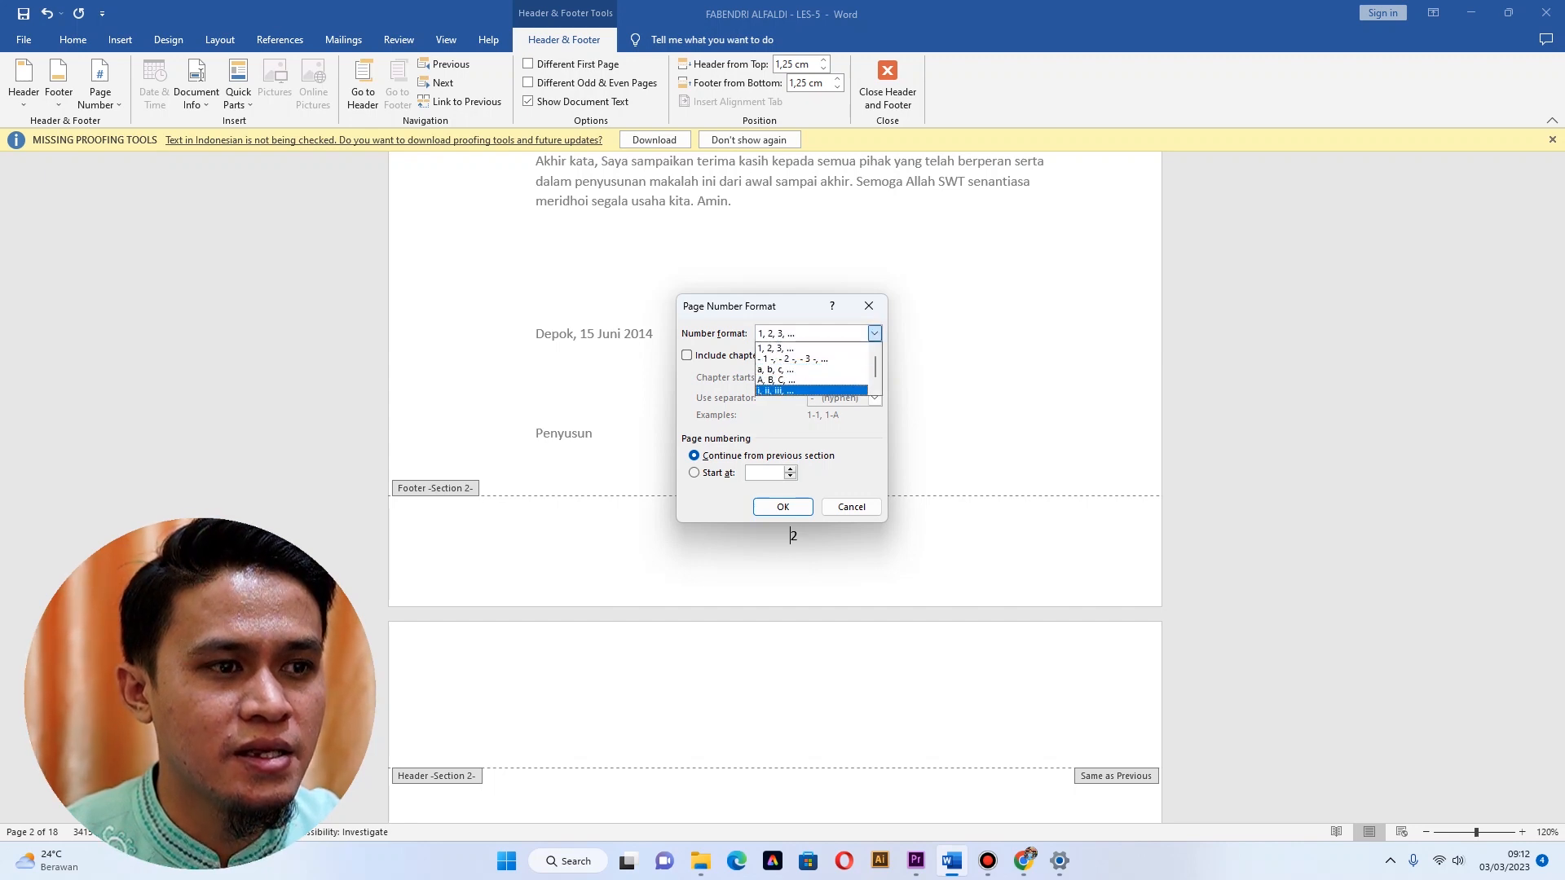
click(774, 390)
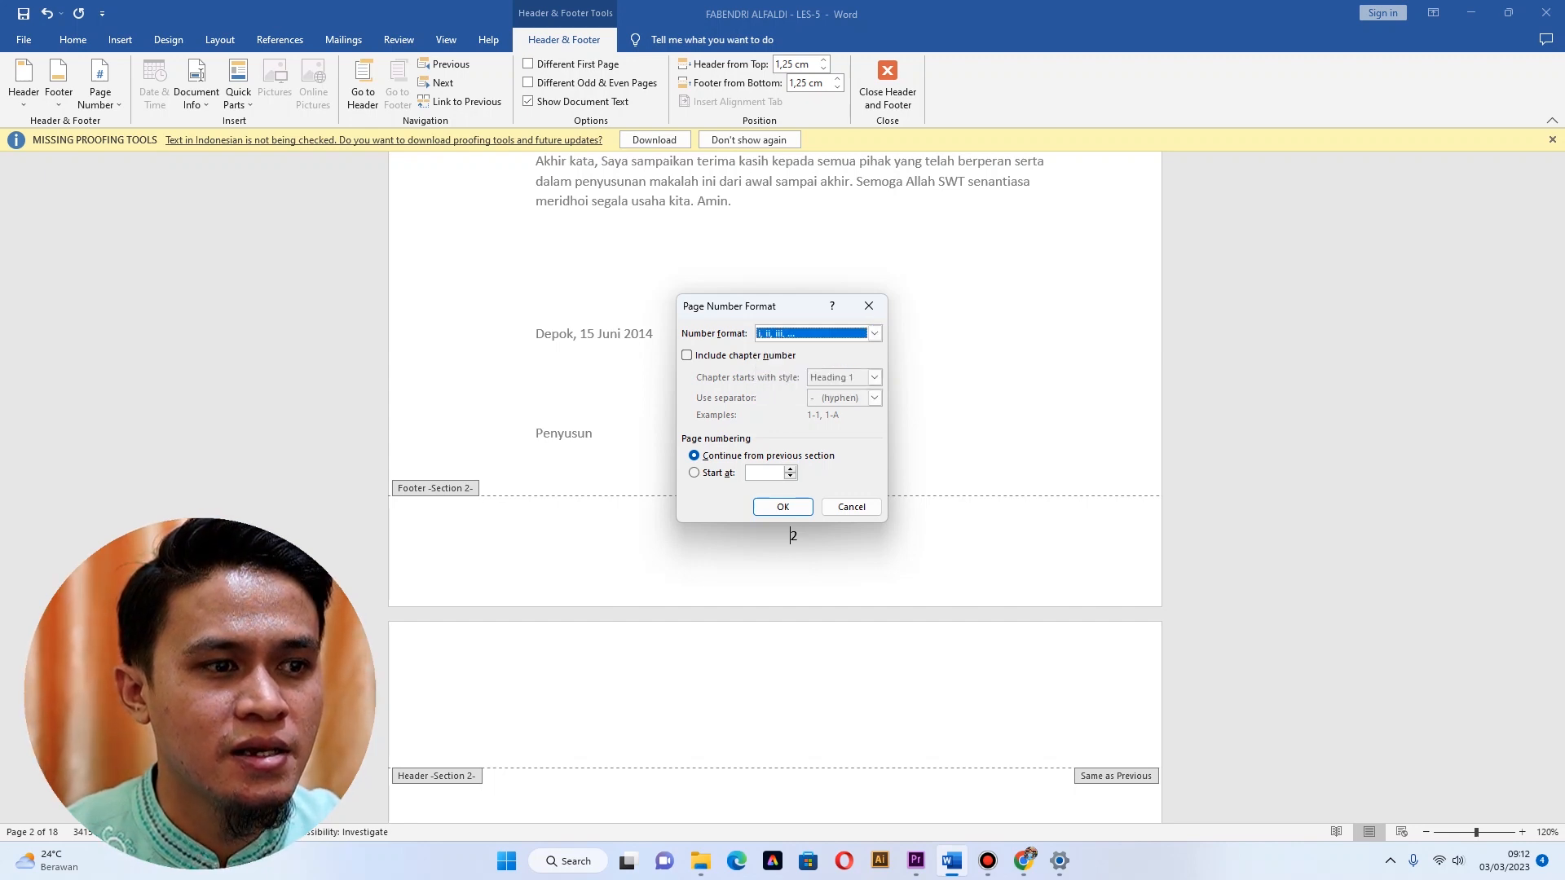
click(695, 472)
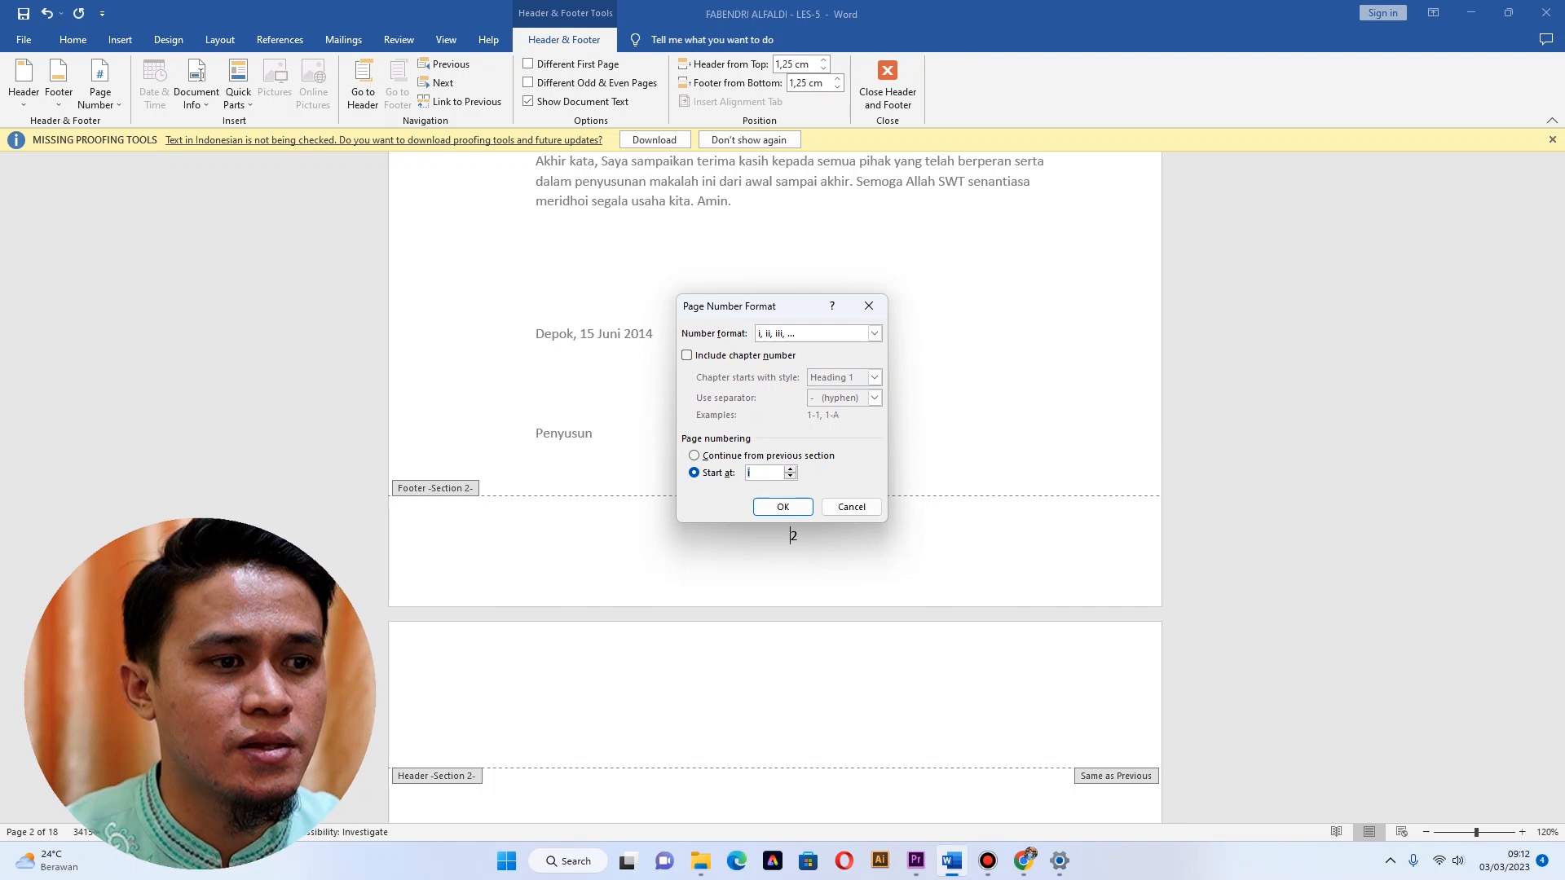
key(Return)
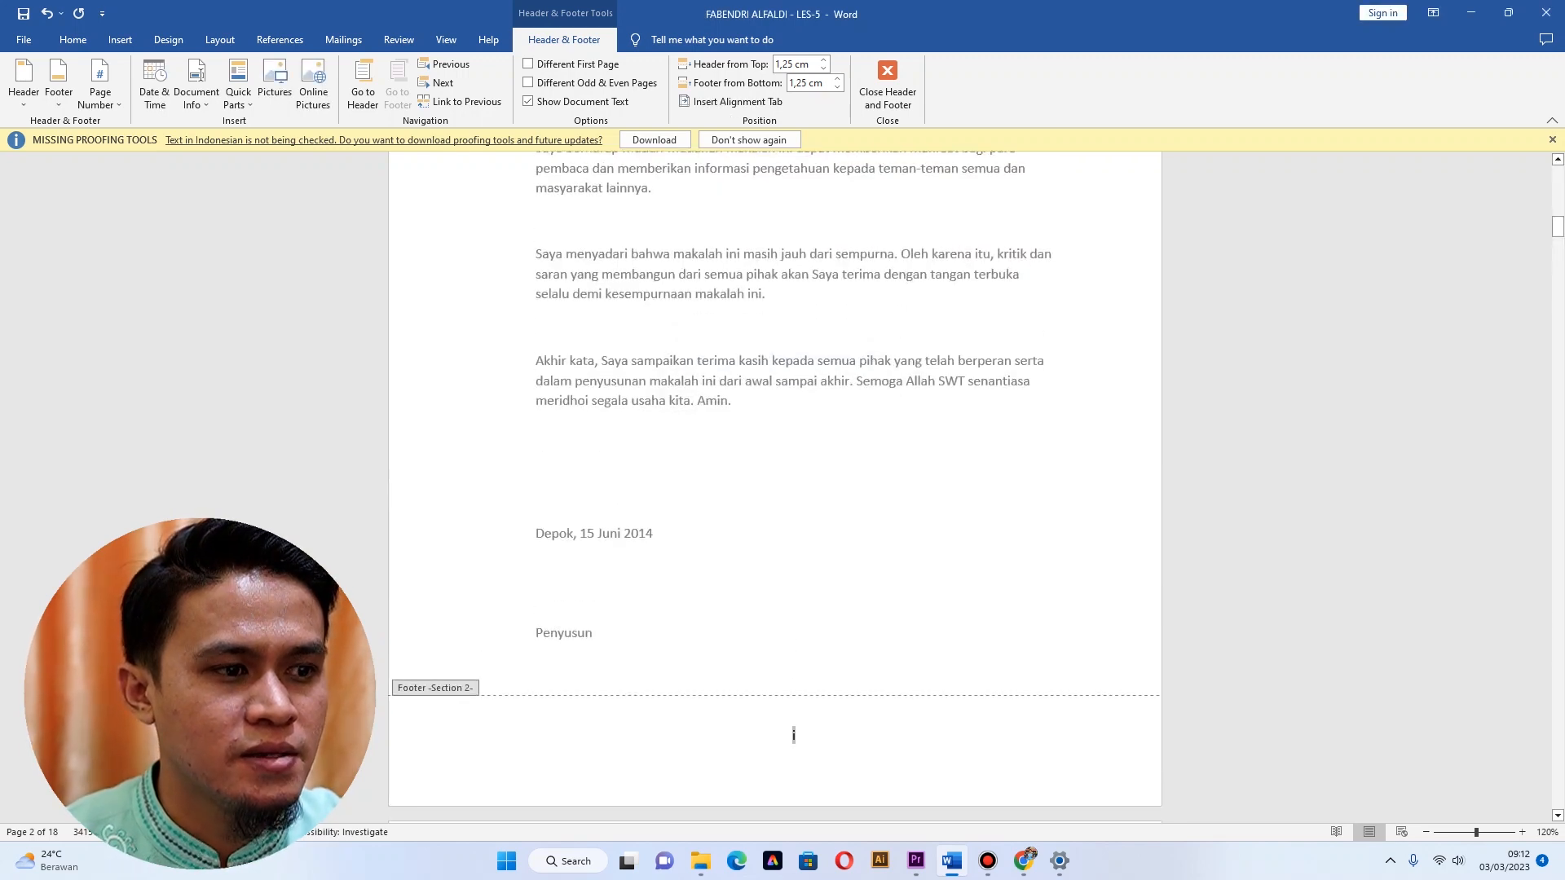
Turn off Link to Previous for Section 3's footer on the first BAB I page.
scroll(776, 487, down, 3)
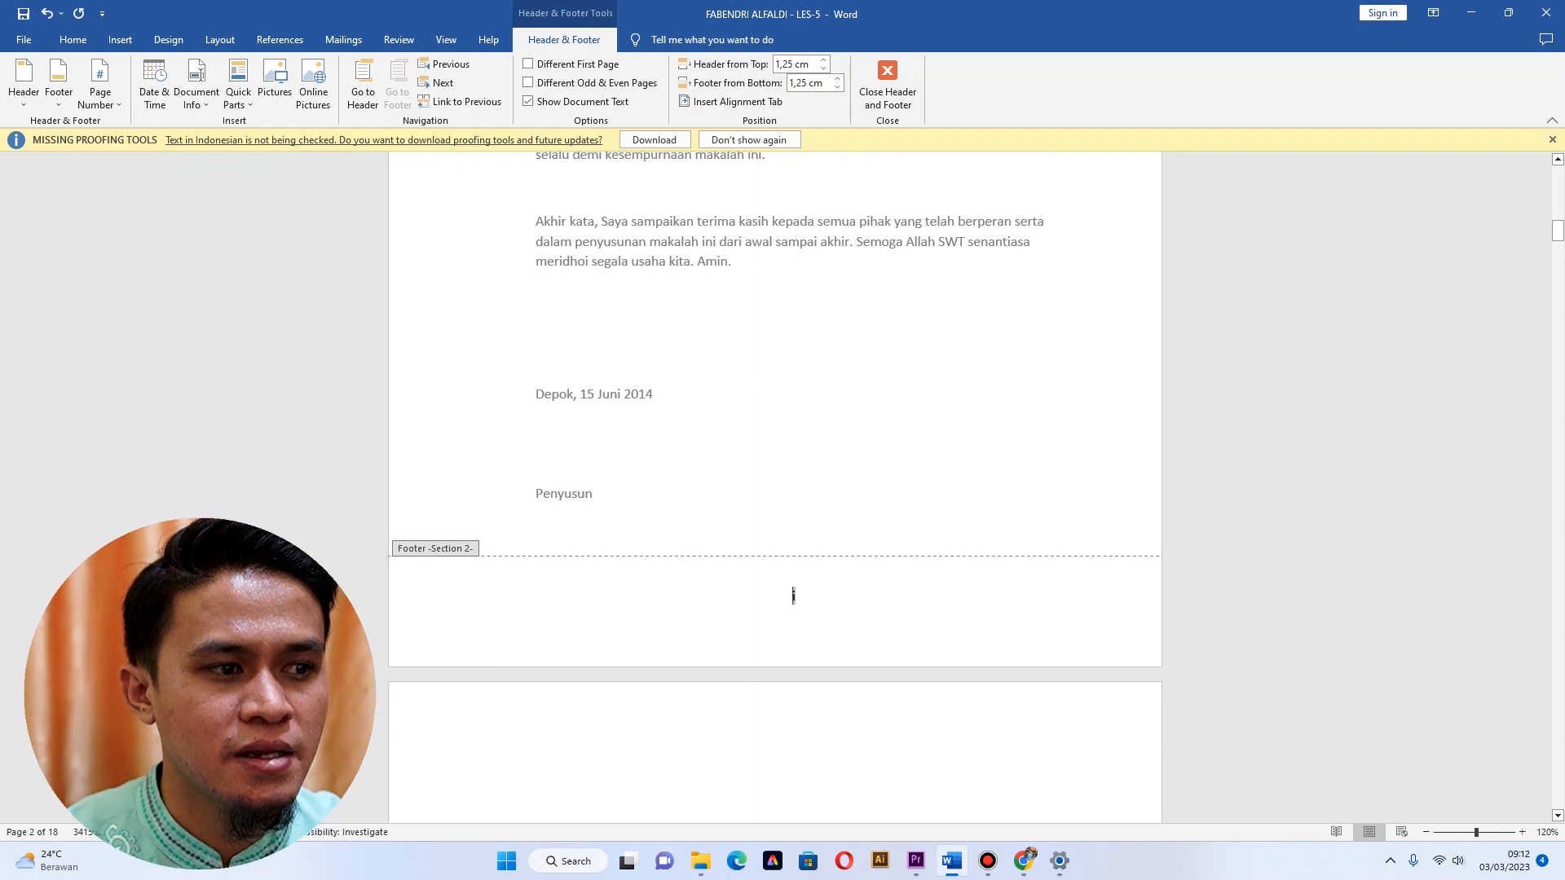
scroll(793, 596, down, 20)
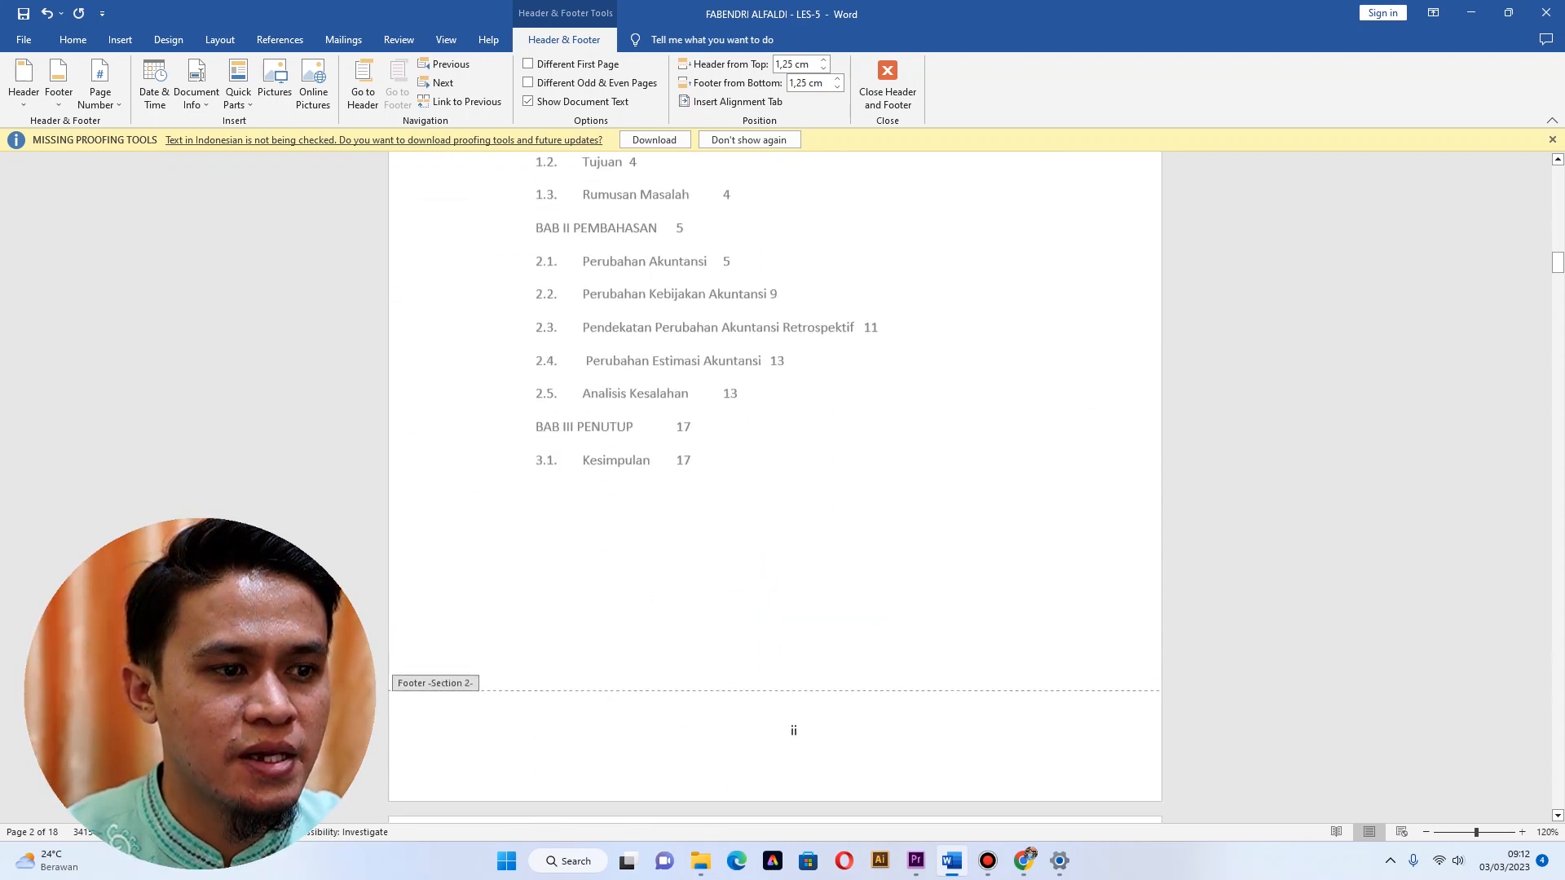
scroll(776, 487, down, 3)
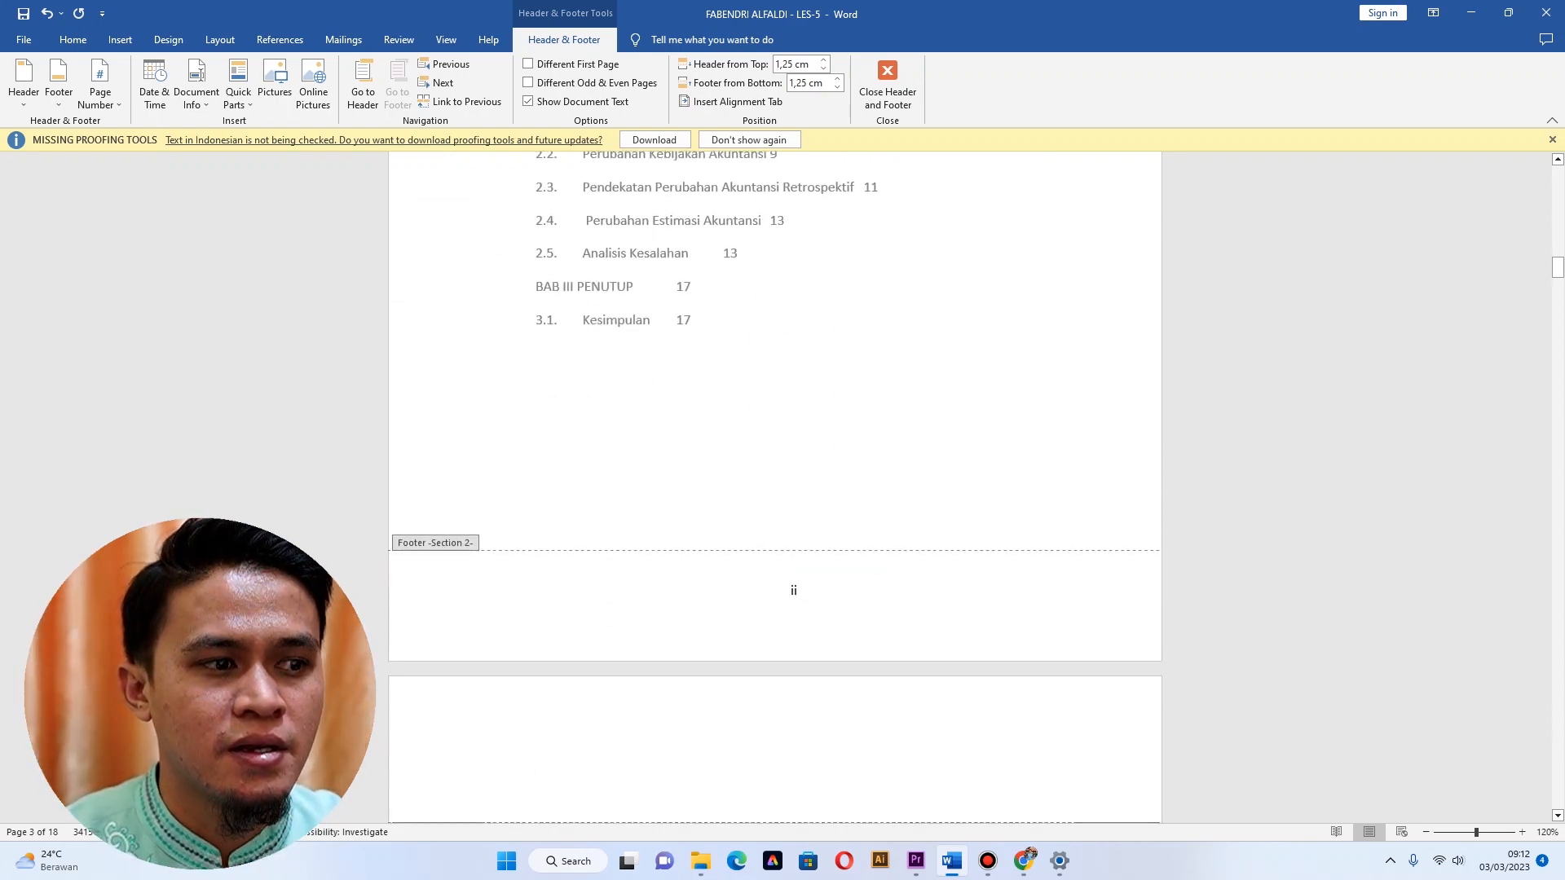
scroll(776, 486, down, 5)
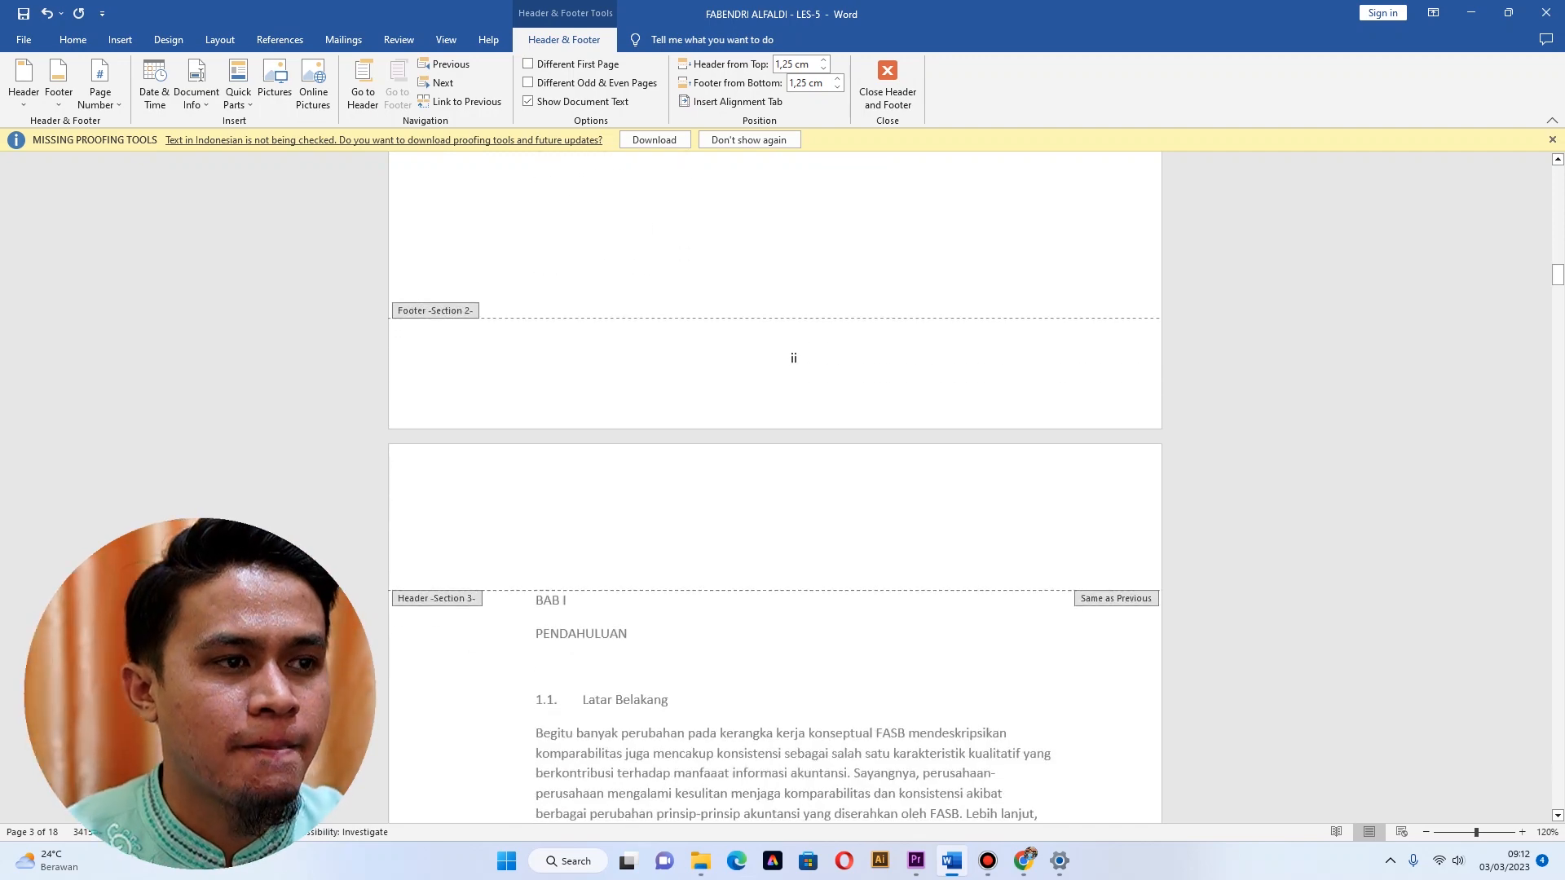
scroll(776, 487, down, 17)
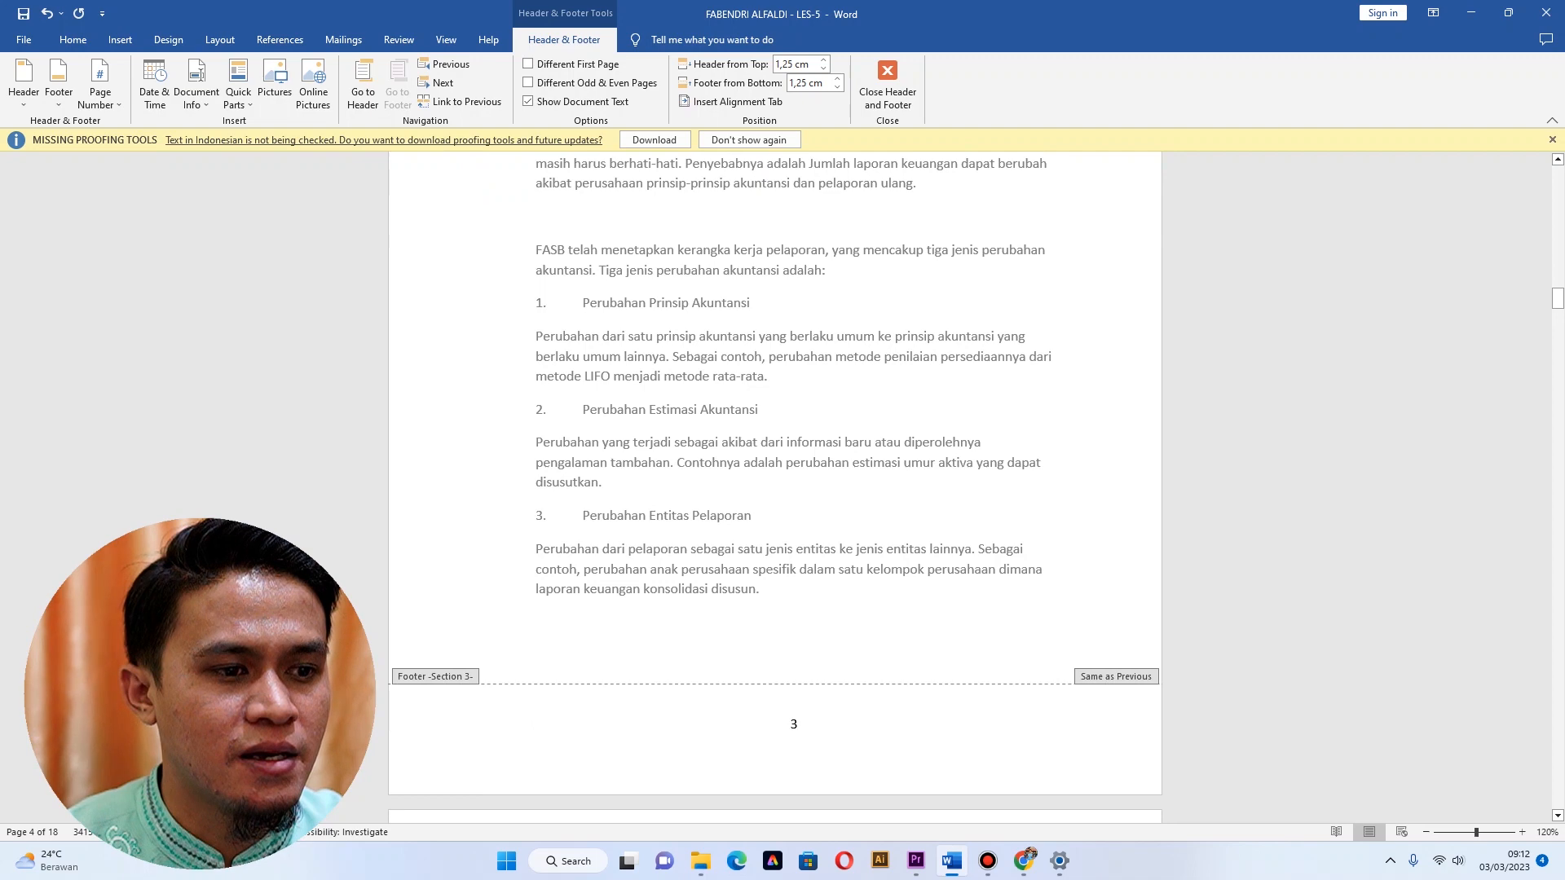
scroll(776, 486, up, 11)
scroll(776, 486, down, 12)
scroll(776, 487, down, 5)
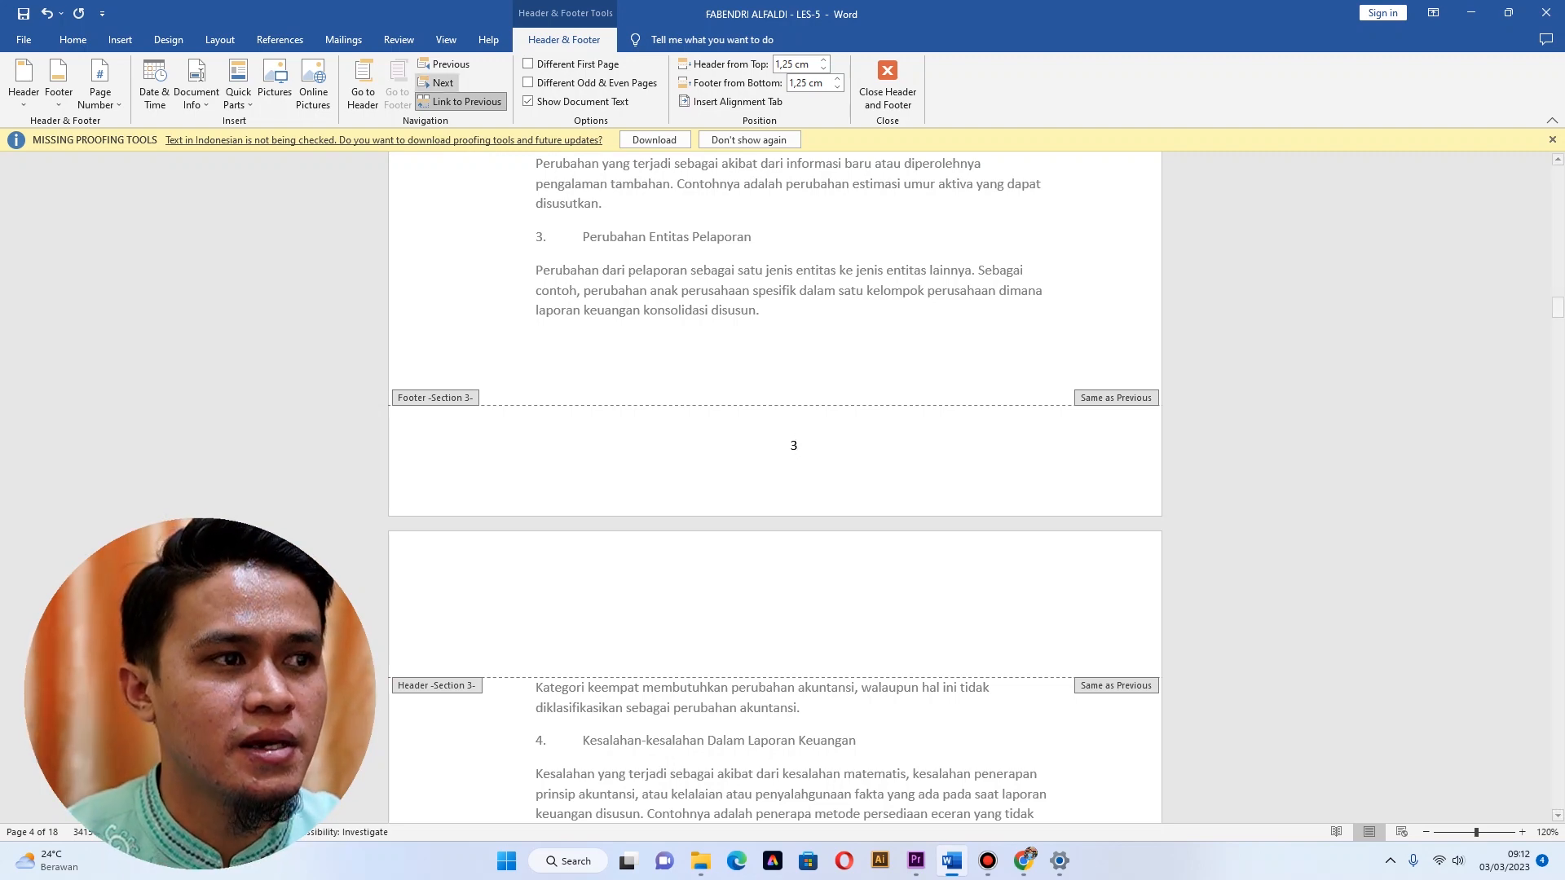
click(460, 101)
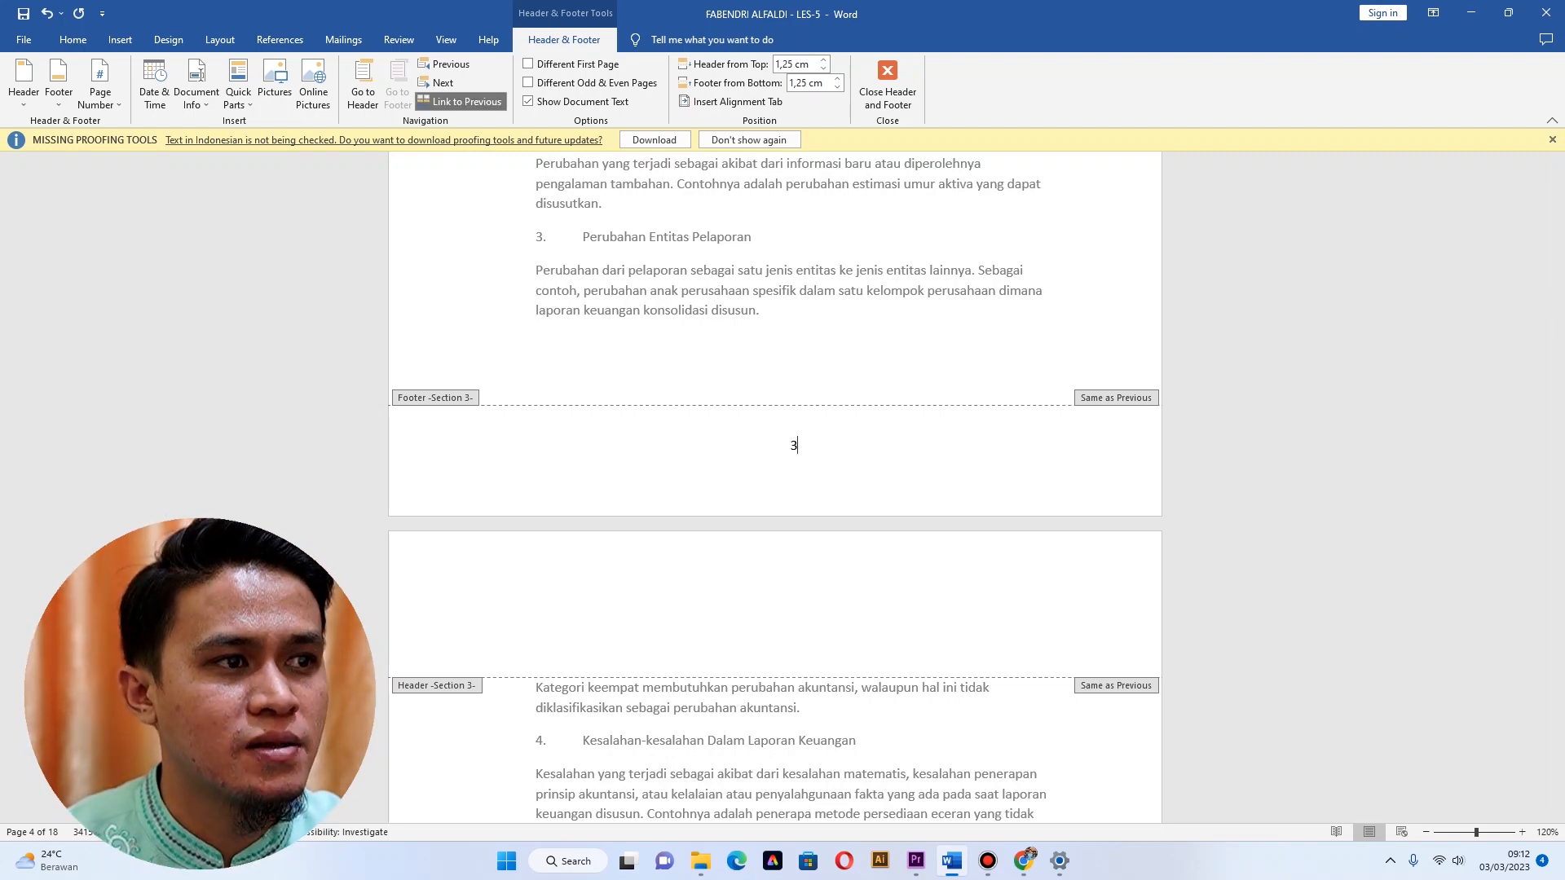
Set Section 3's page numbering to start at 1 and return to the body text.
scroll(774, 487, up, 8)
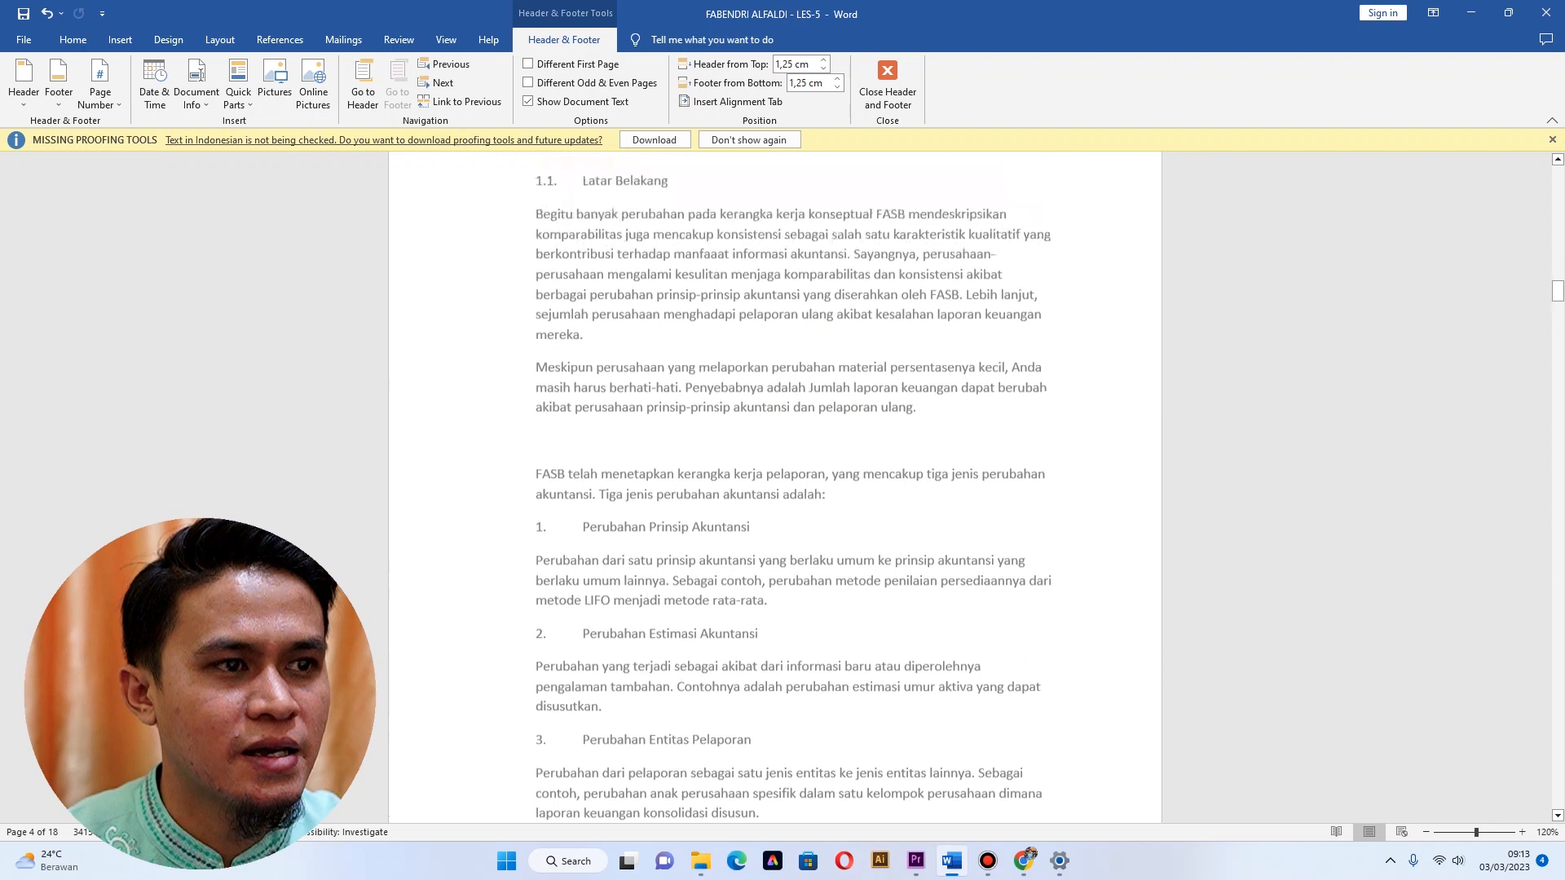
scroll(774, 486, down, 10)
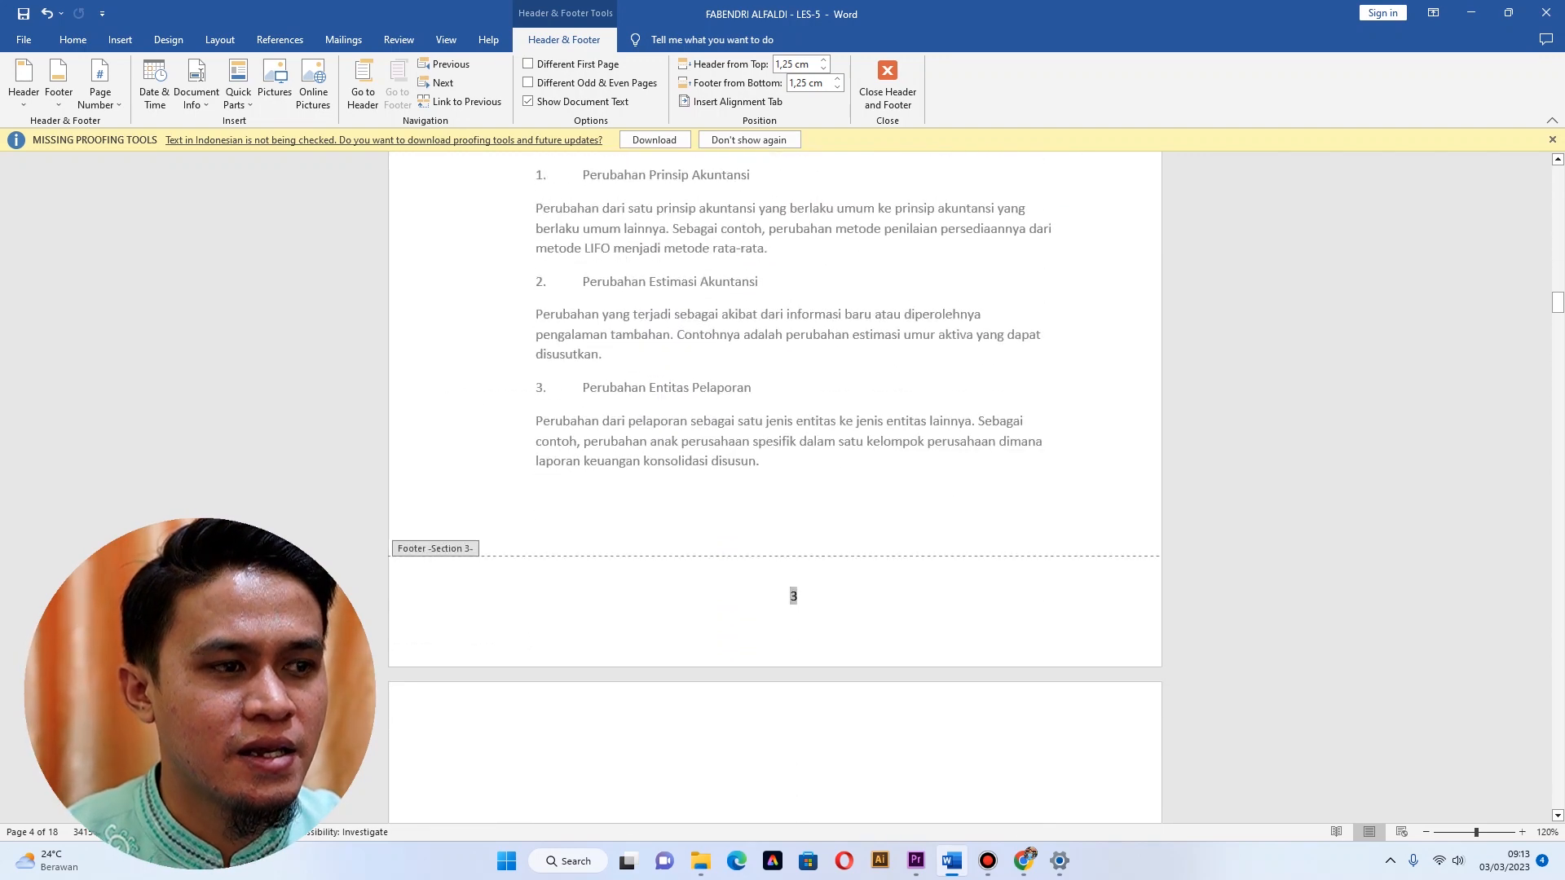
click(536, 613)
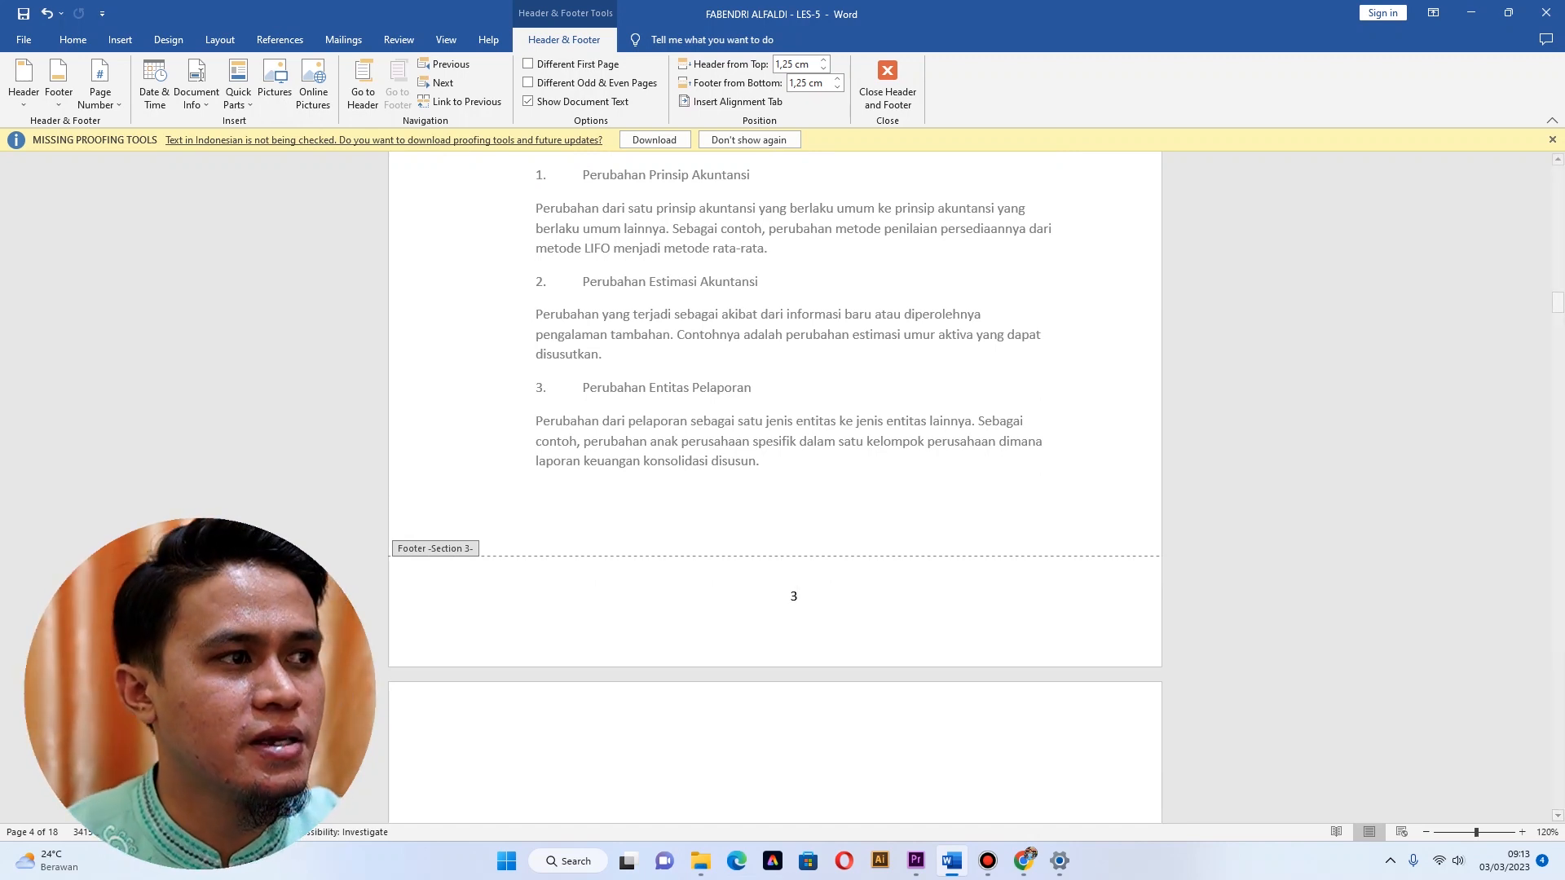
click(100, 91)
click(155, 201)
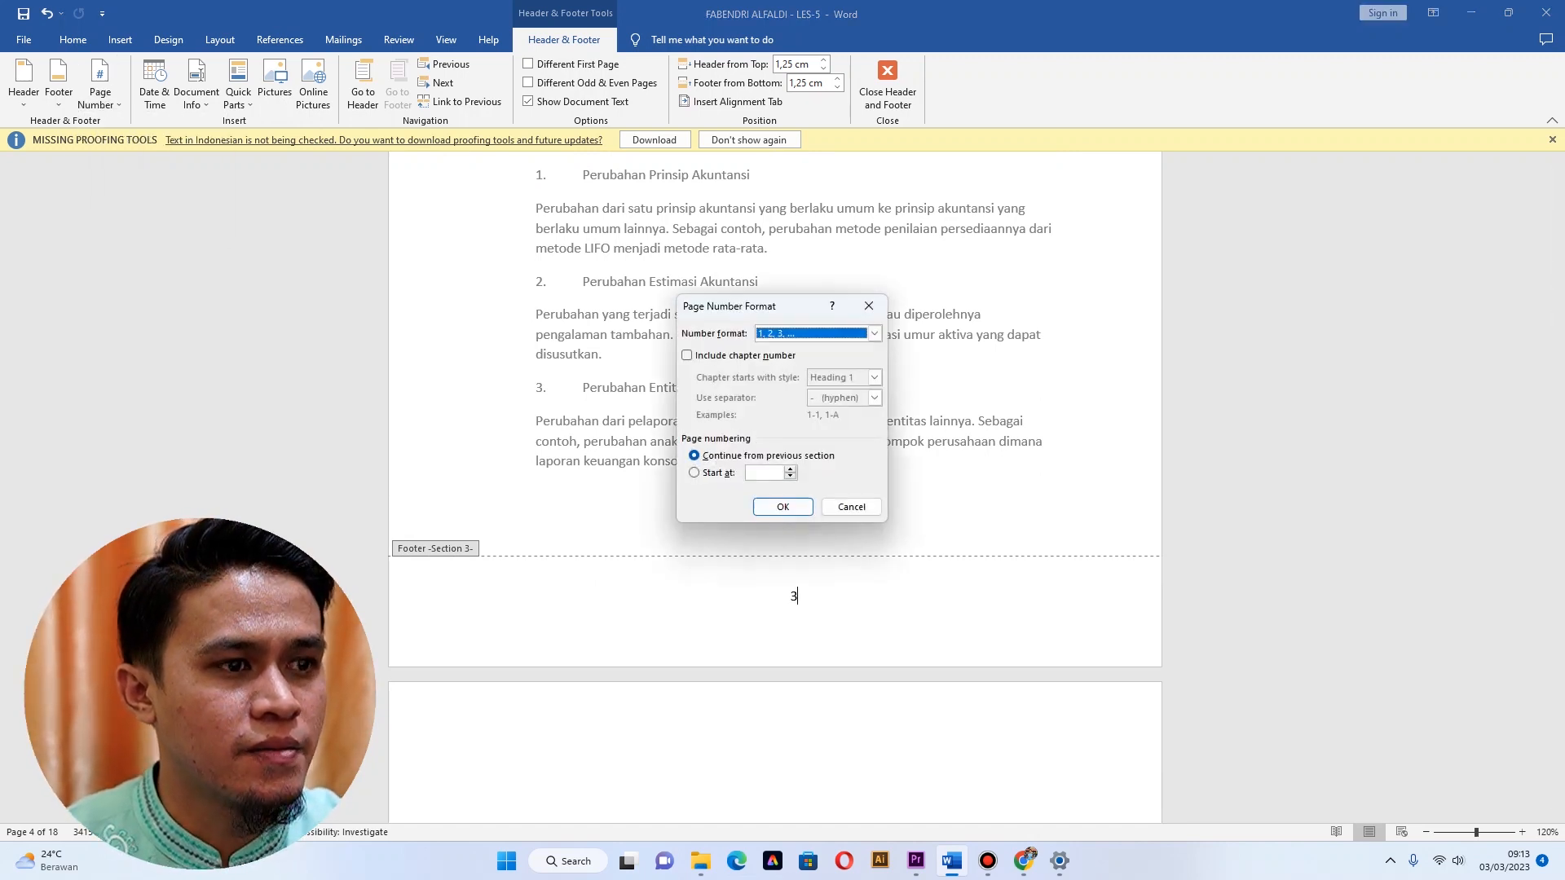
click(694, 472)
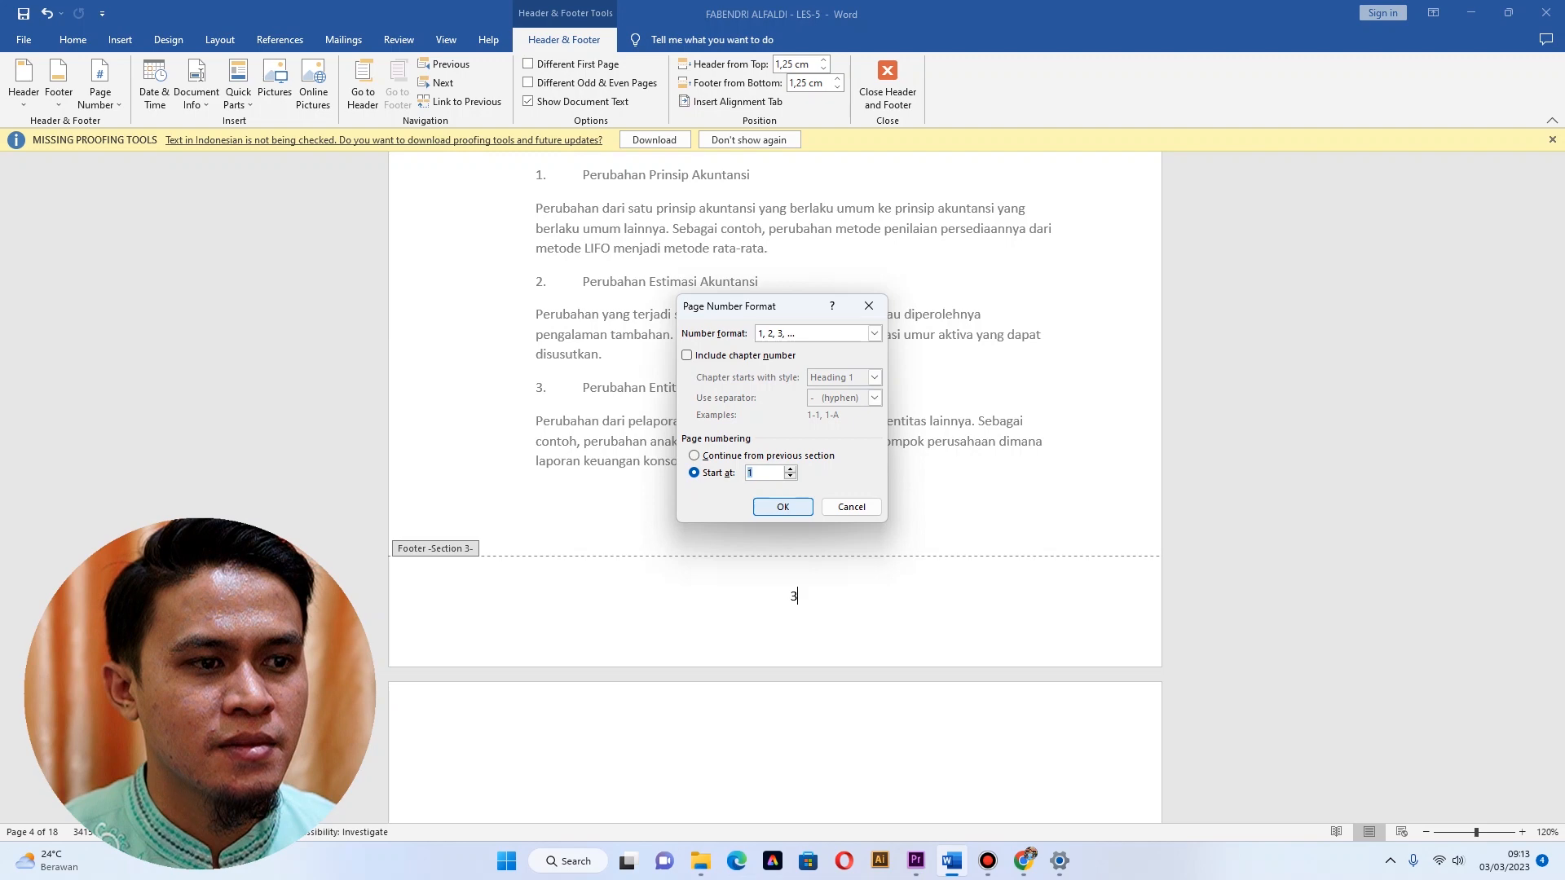
key(Return)
scroll(774, 489, up, 10)
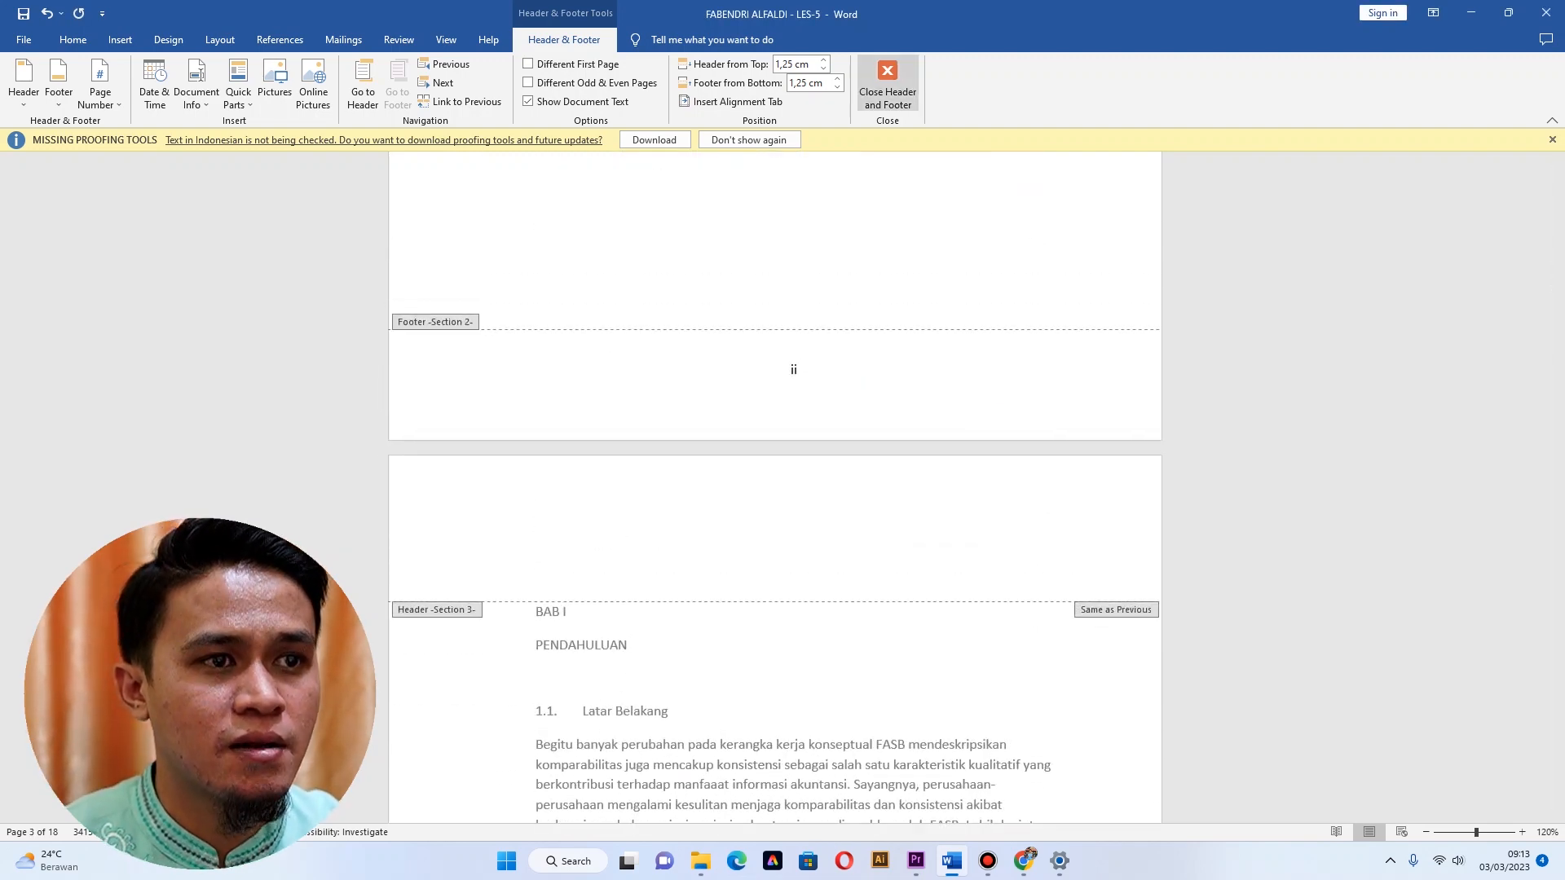
click(888, 82)
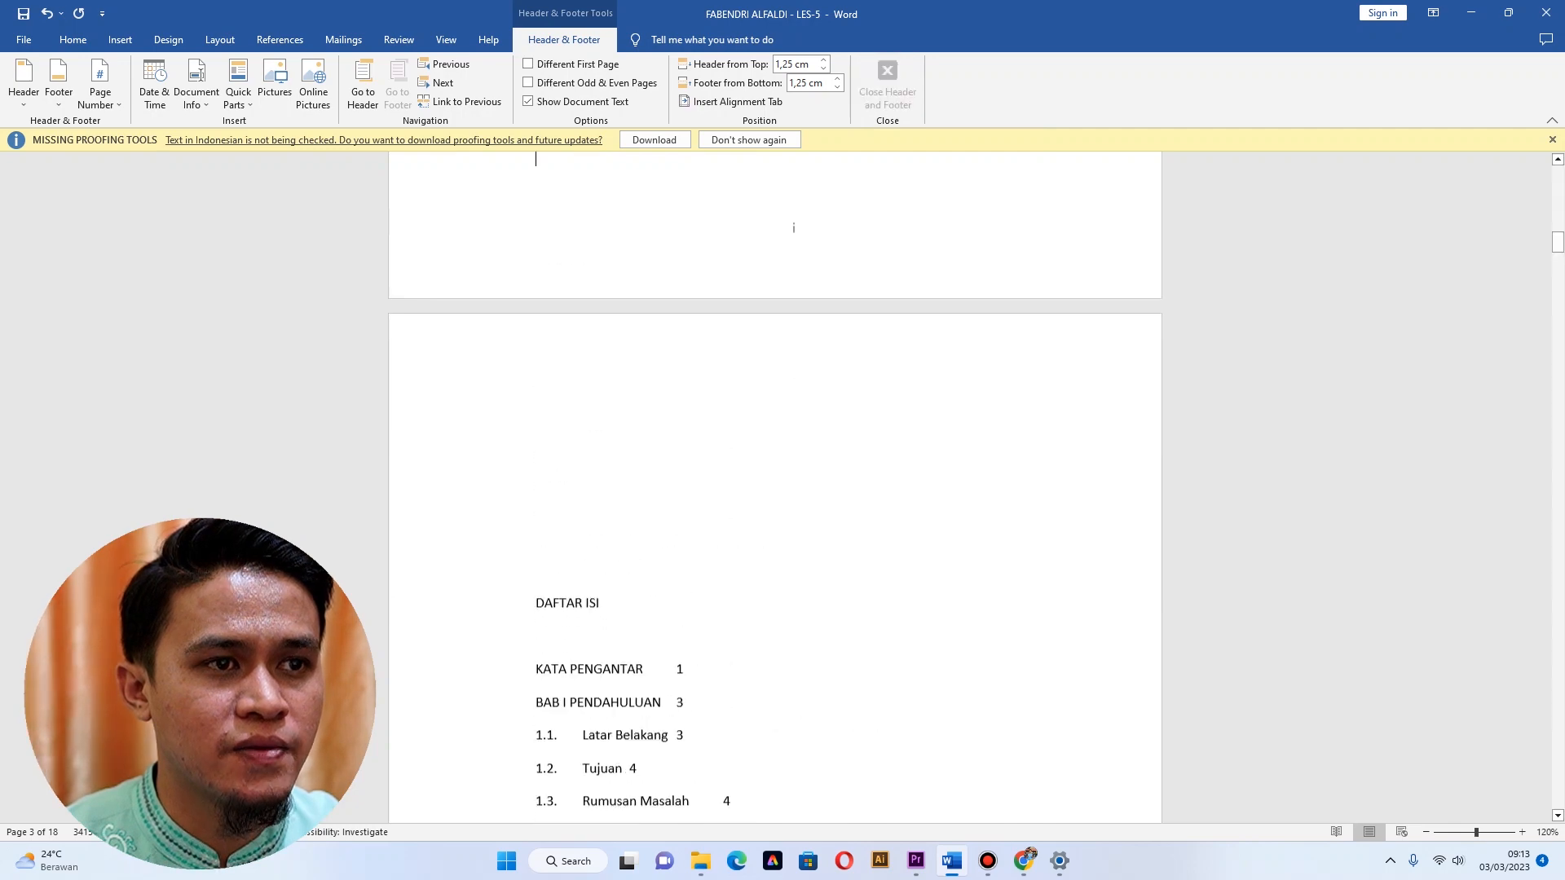
Show the pages side by side at 90% zoom and examine the page numbers from the cover through the chapters.
scroll(775, 489, up, 6)
scroll(774, 489, down, 5)
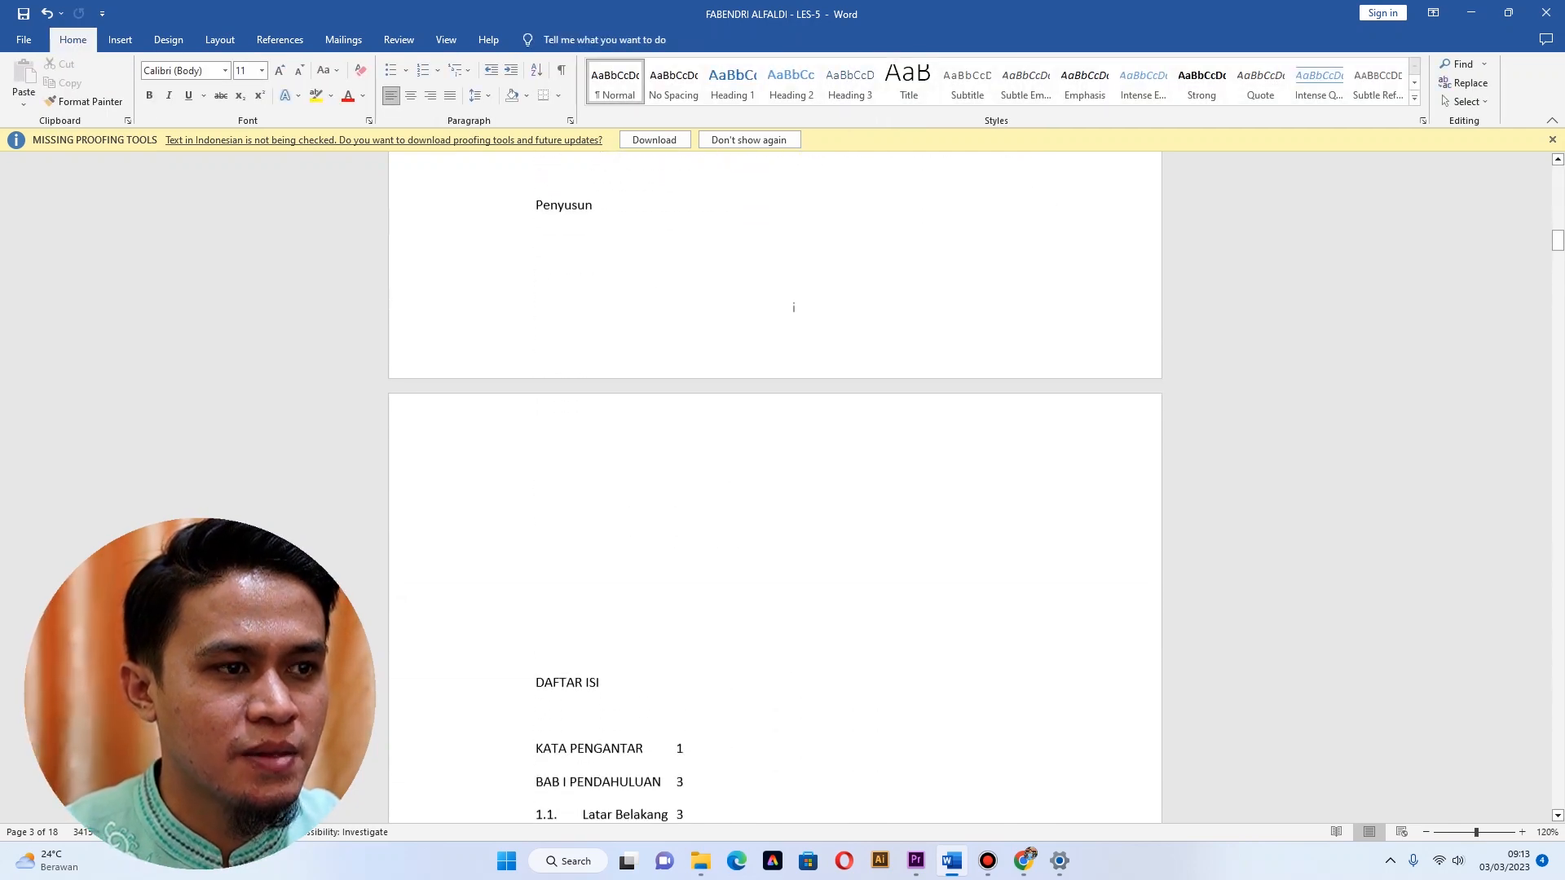
ctrl+scroll(789, 293, down, 3)
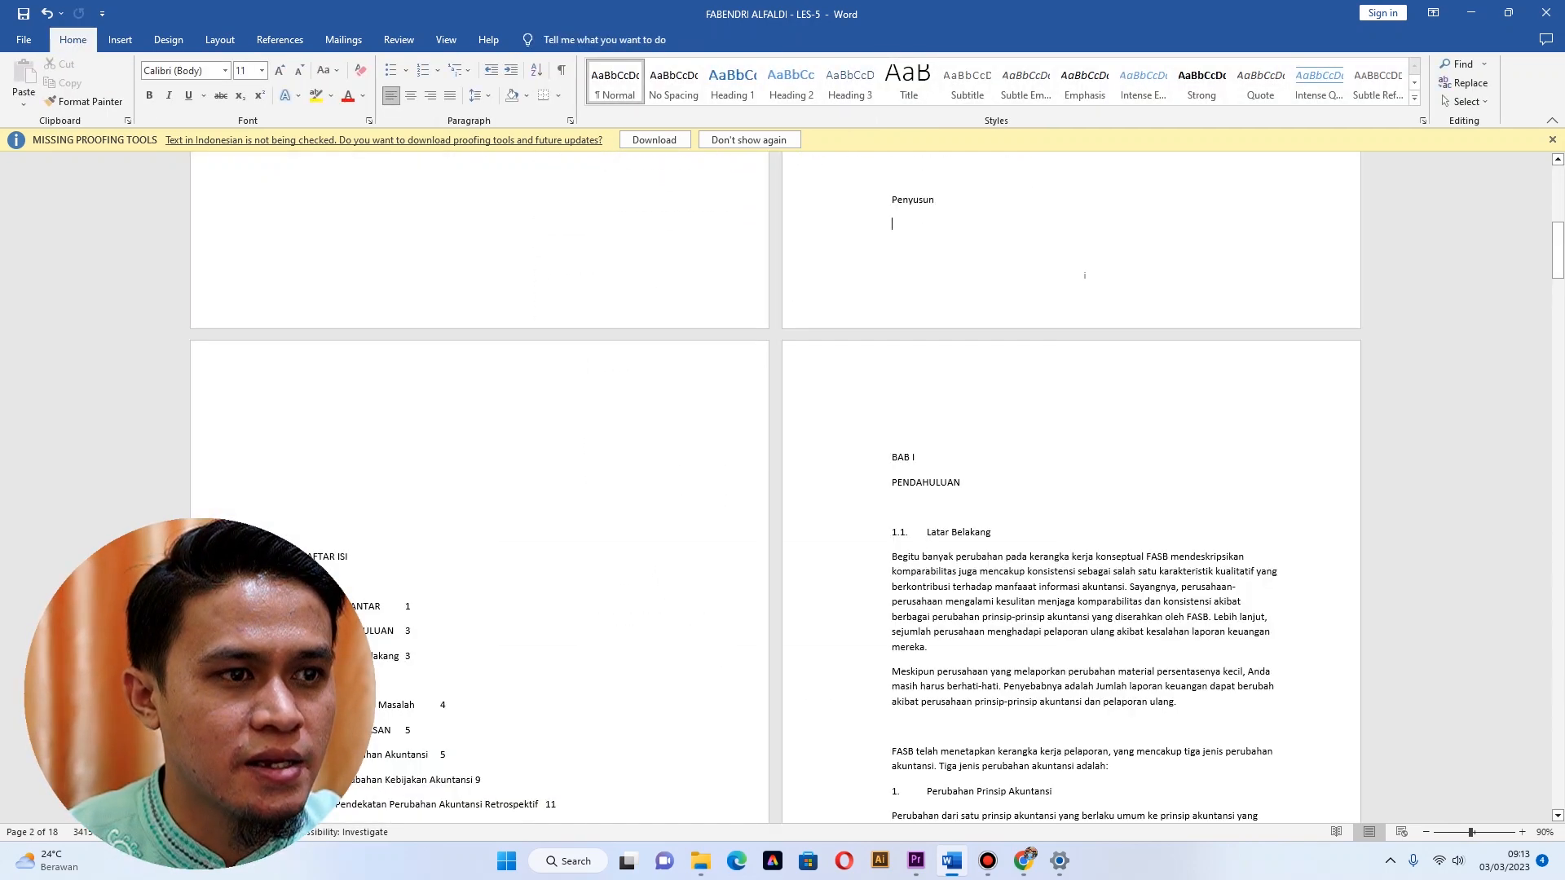
scroll(1084, 274, up, 12)
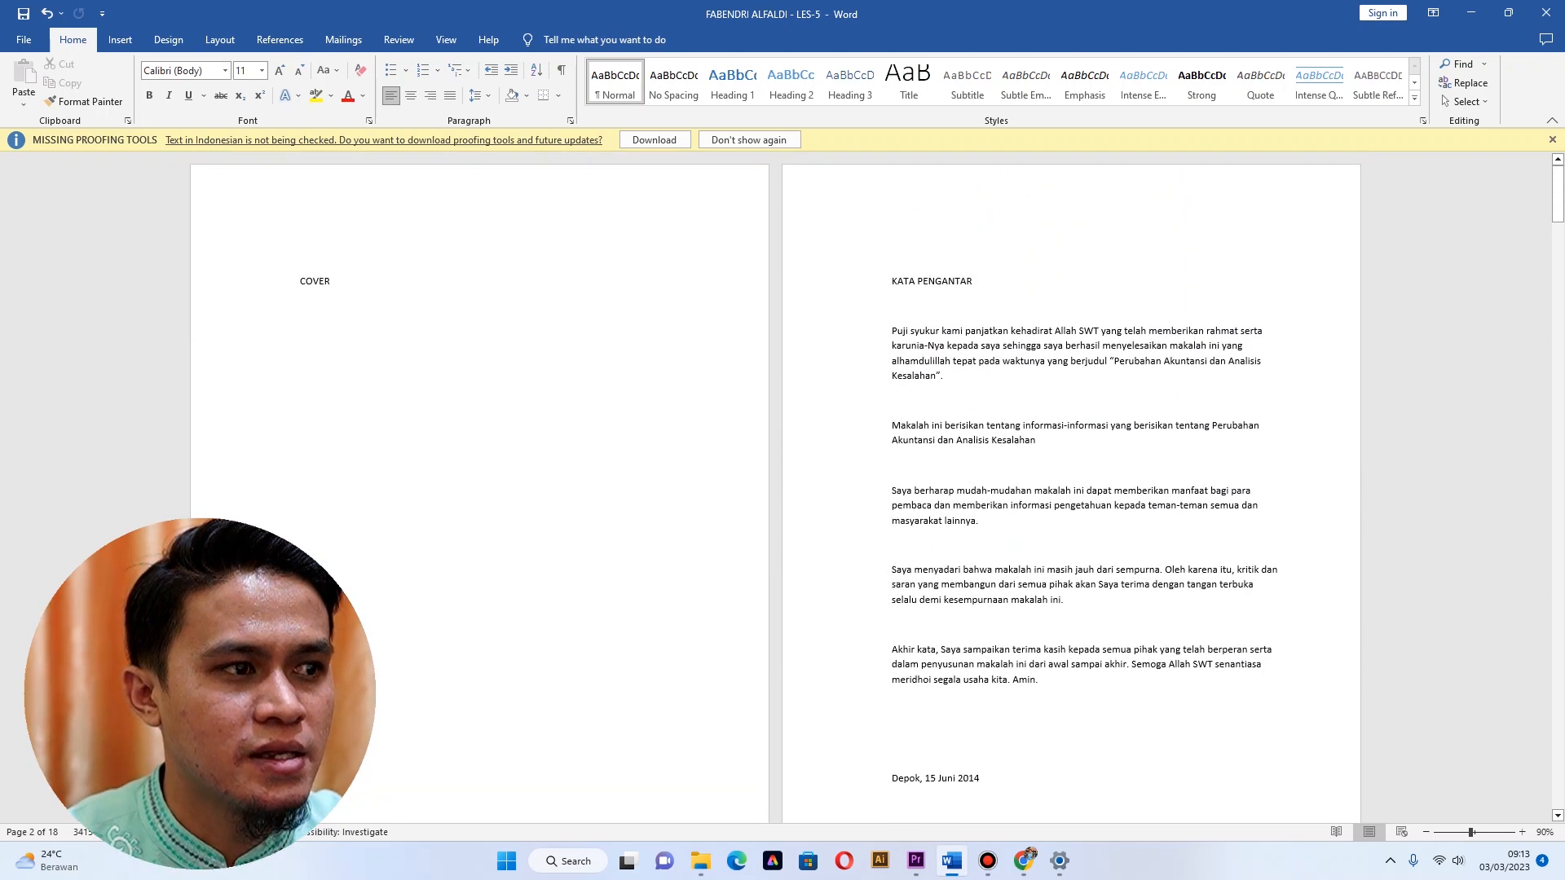
scroll(1084, 416, down, 5)
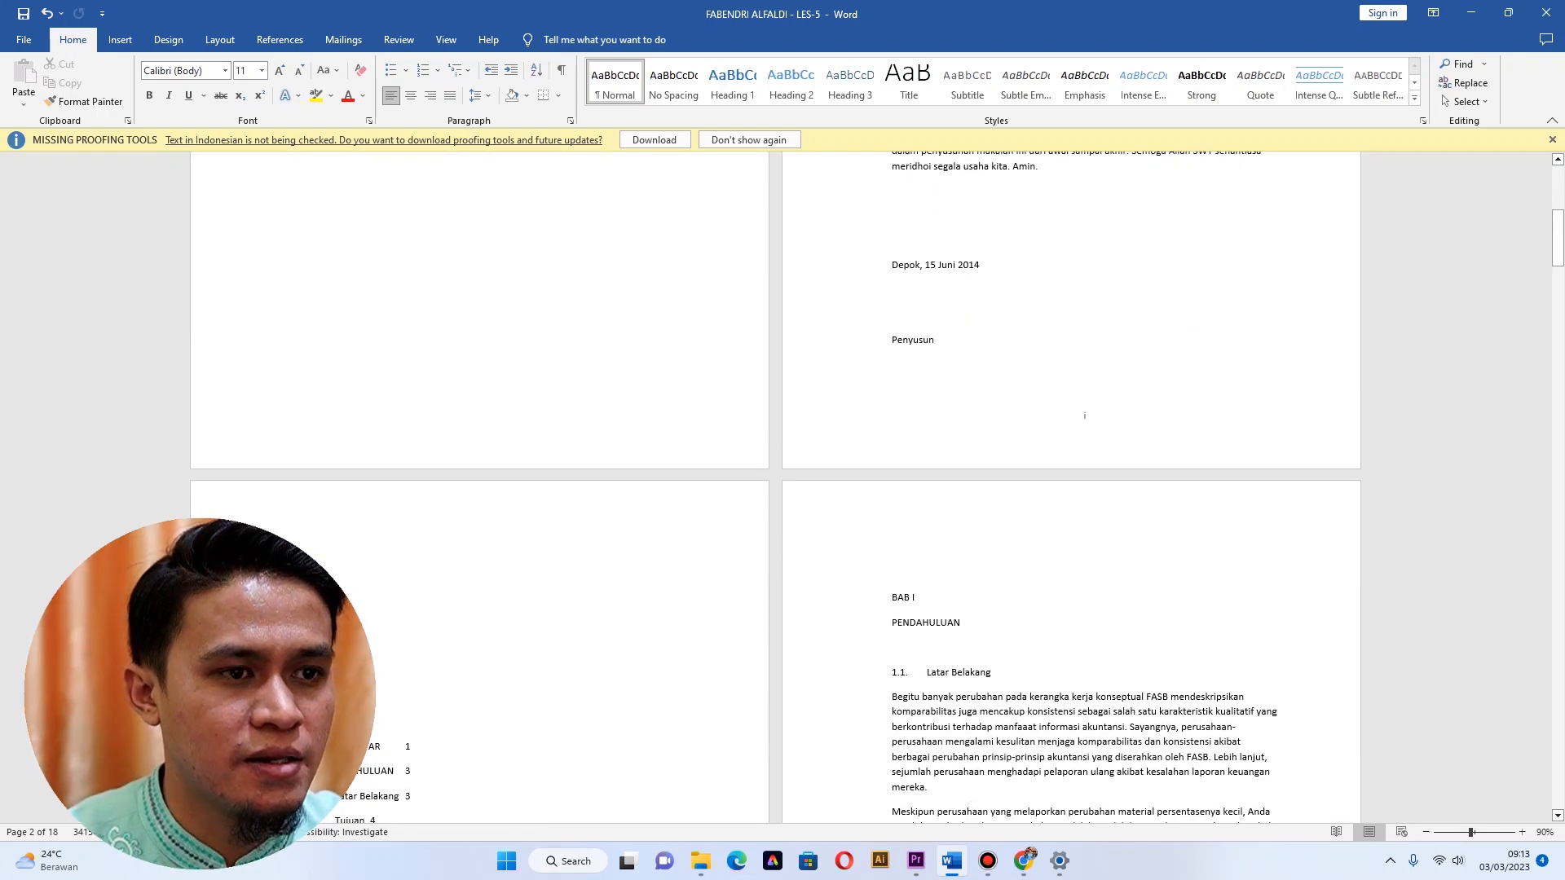
scroll(1084, 416, up, 6)
scroll(1084, 488, down, 5)
scroll(1084, 489, down, 7)
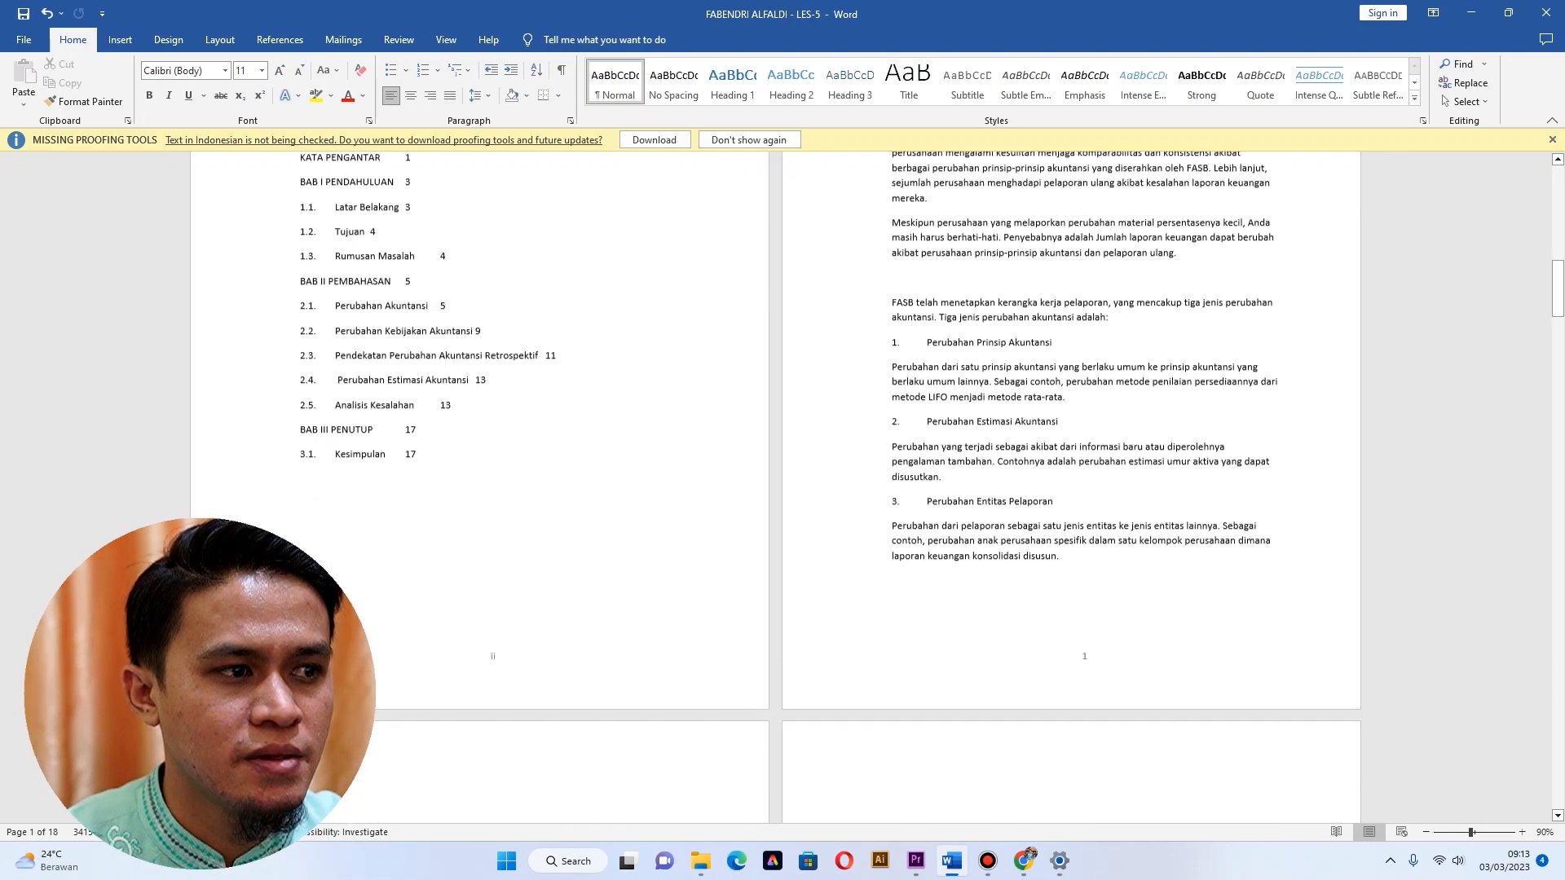
scroll(1084, 489, up, 5)
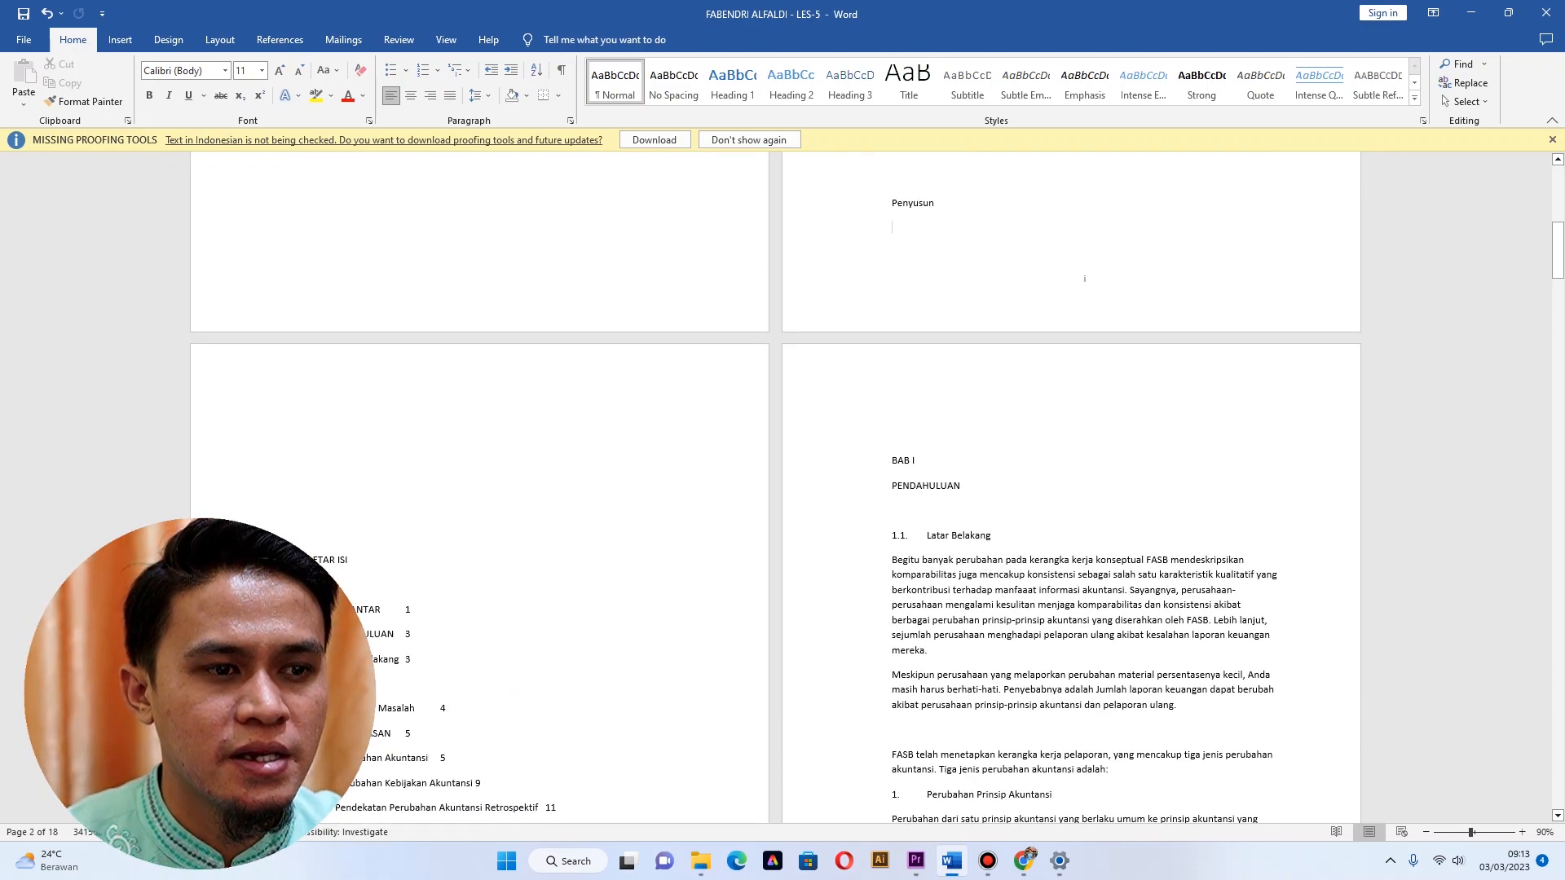
scroll(1084, 489, down, 5)
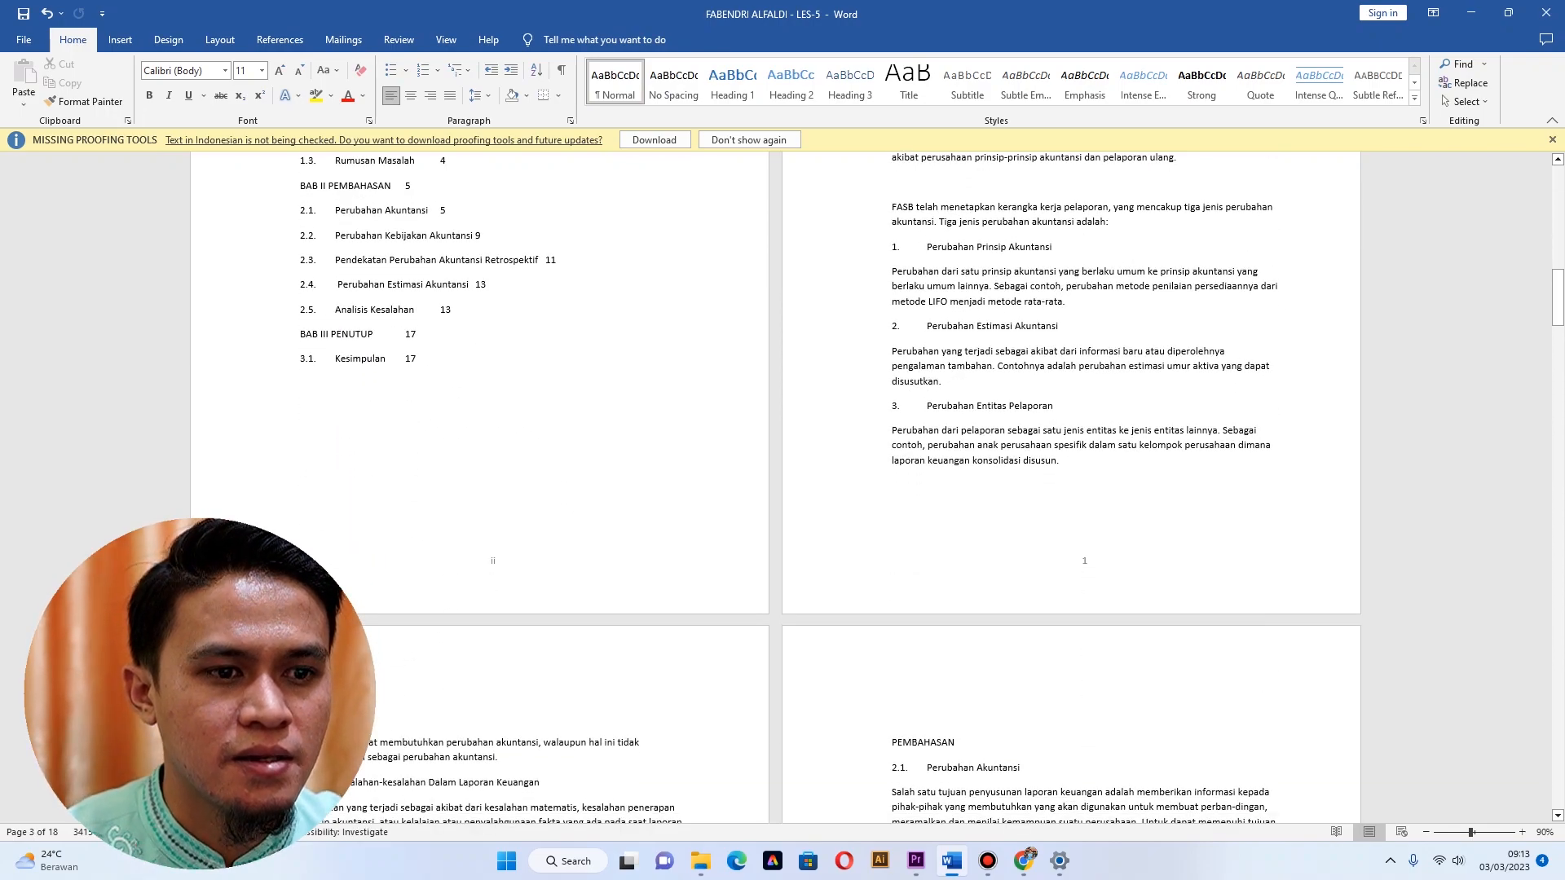
scroll(1084, 489, down, 9)
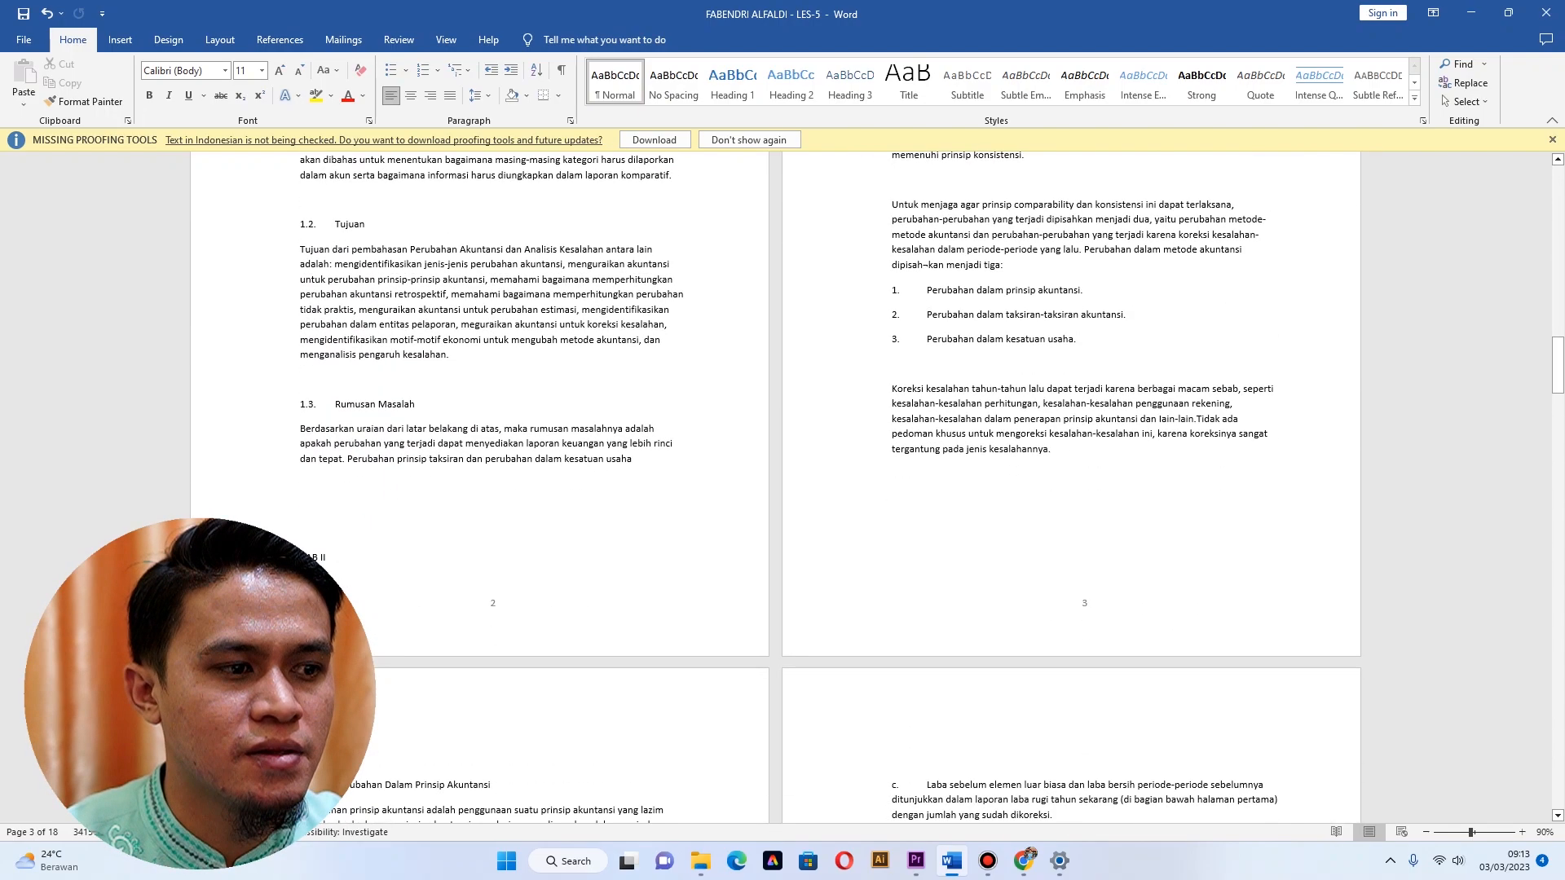
scroll(1084, 489, down, 10)
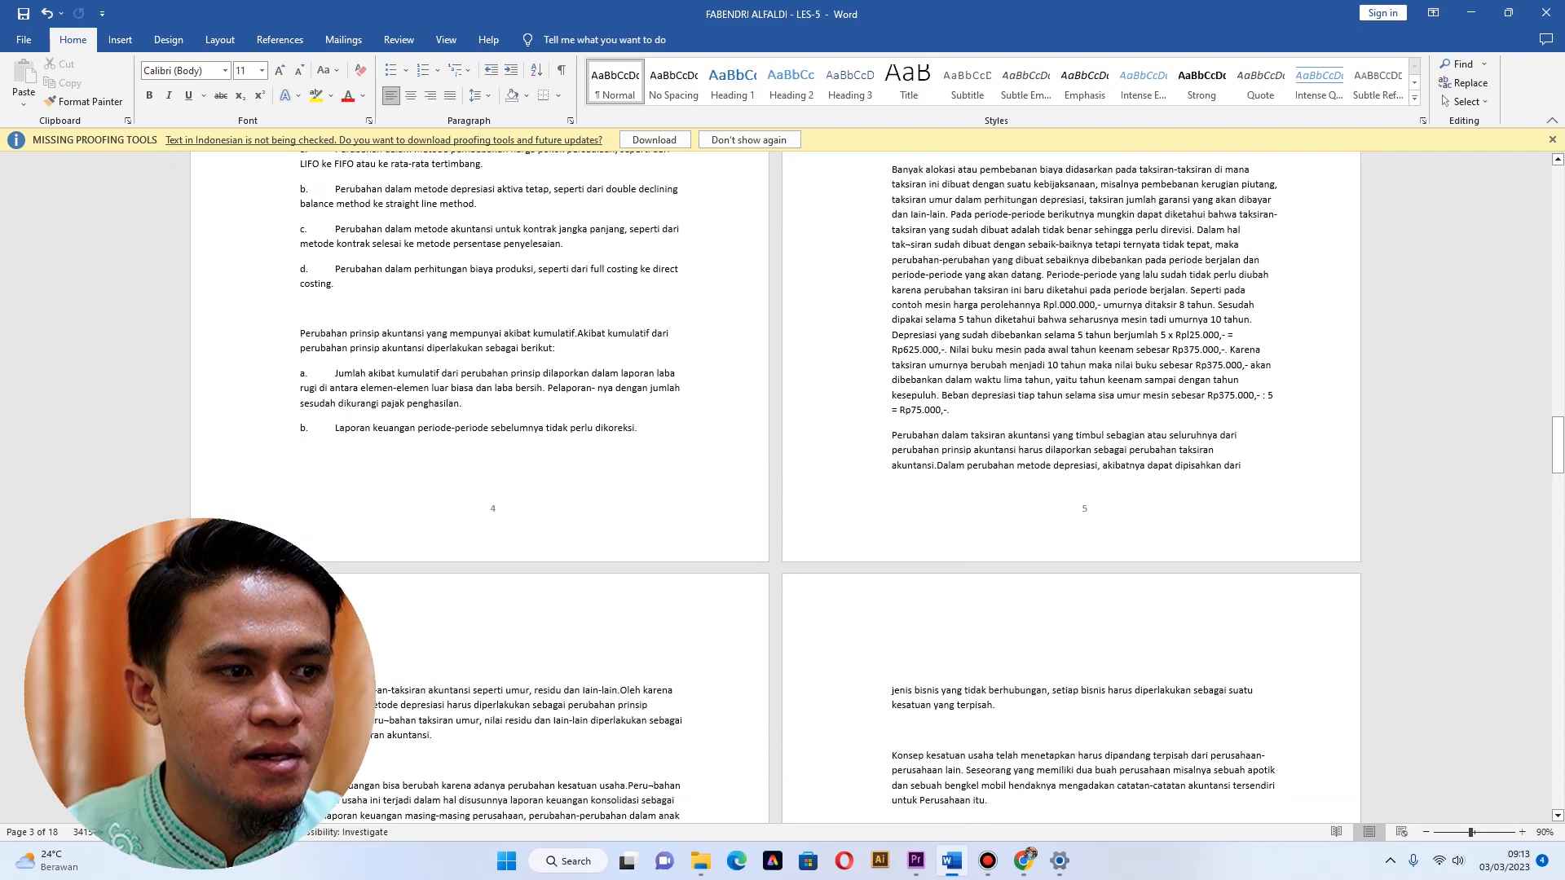
scroll(1084, 489, down, 15)
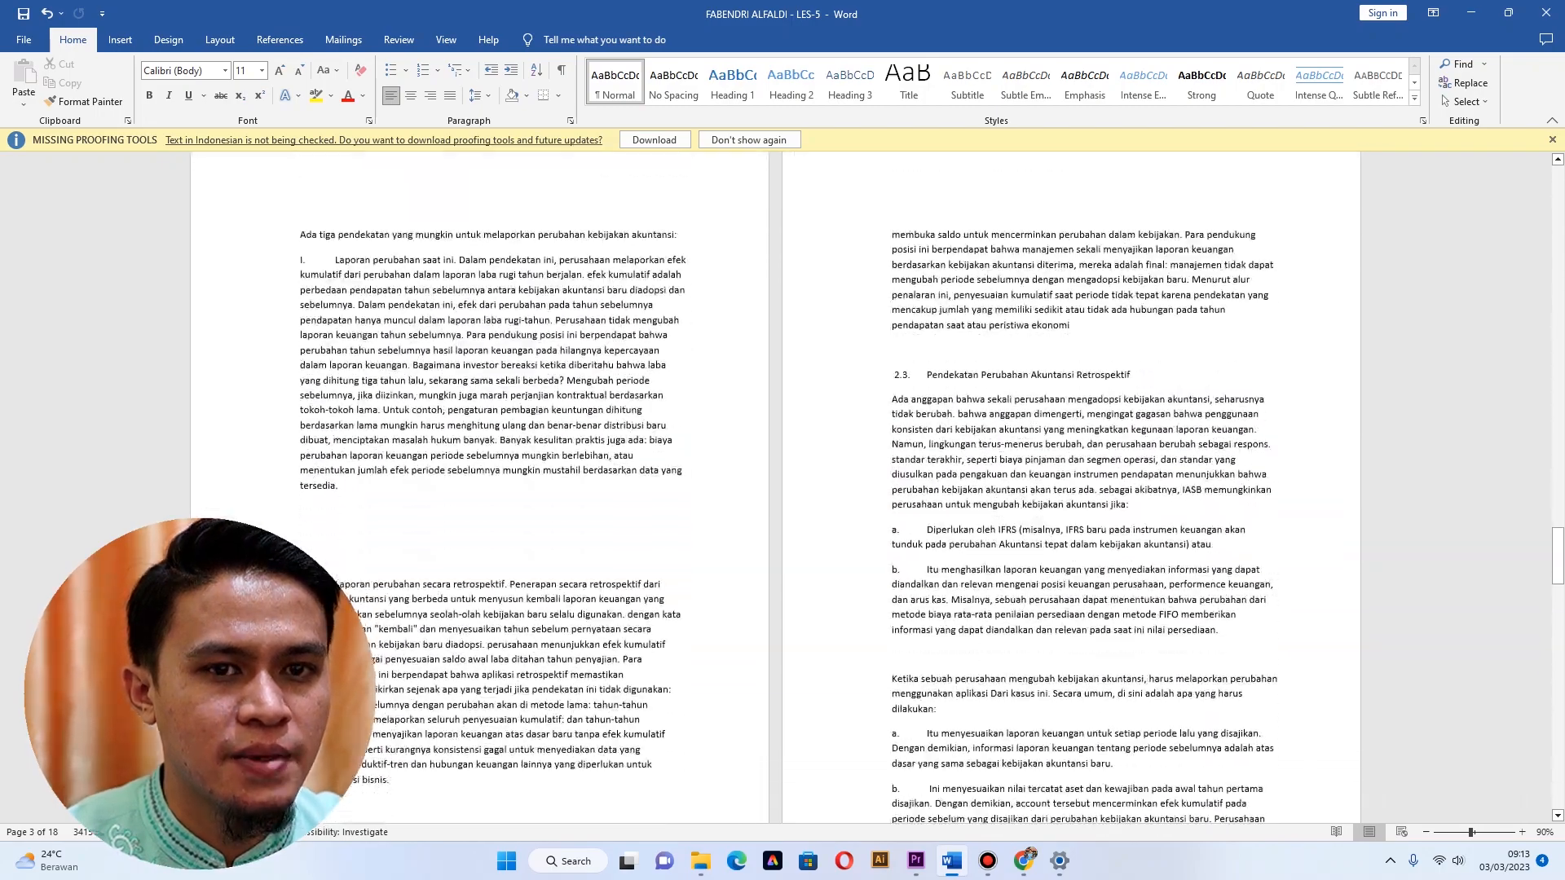
scroll(1084, 489, down, 9)
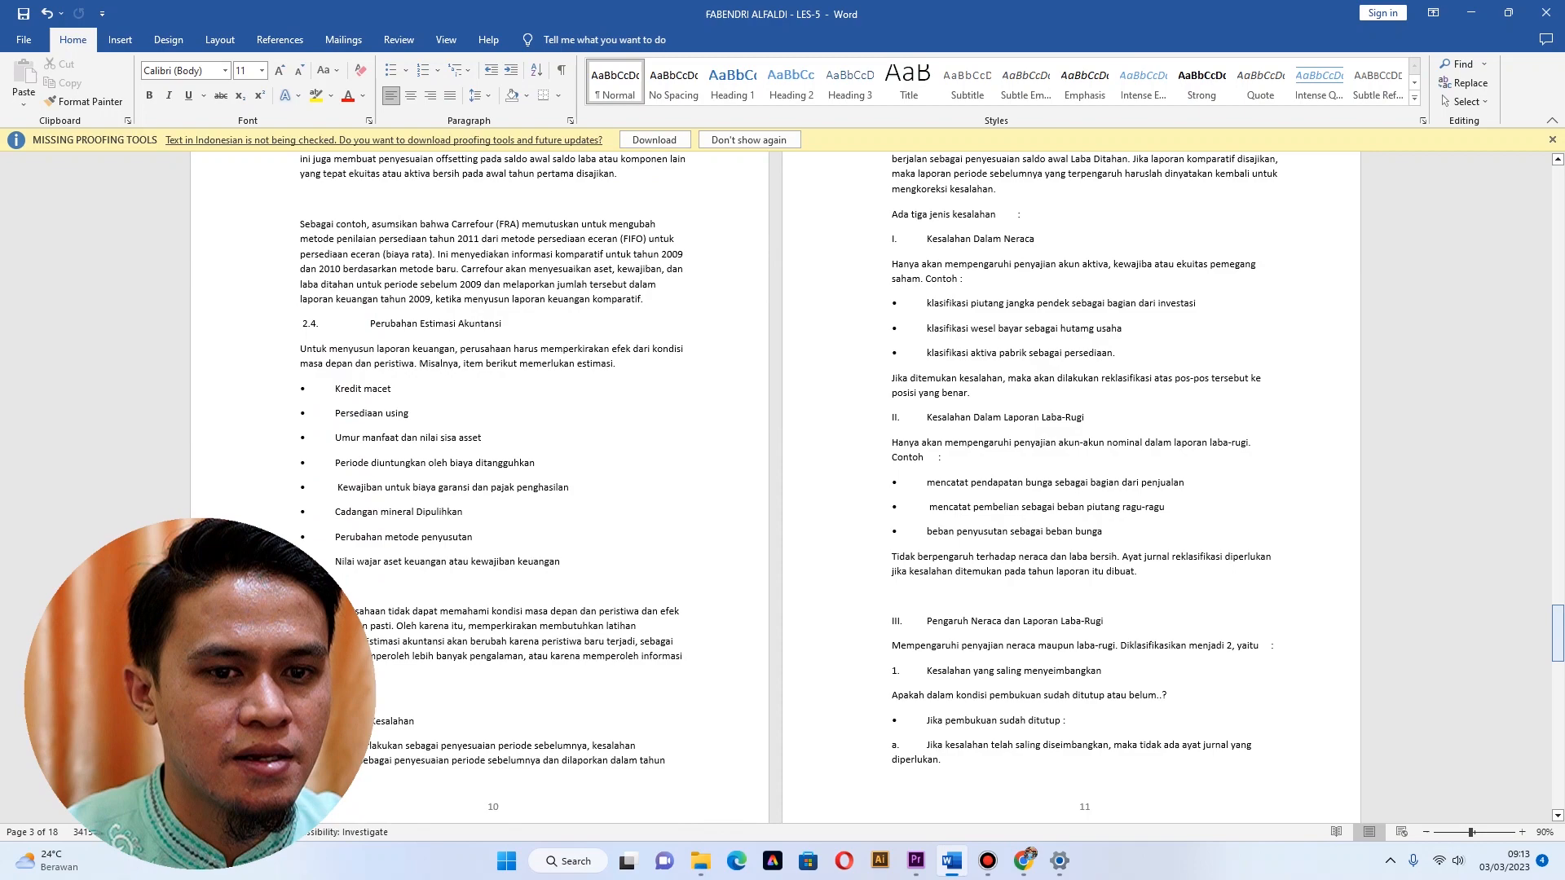
Check the page numbers on the remaining chapter pages through the Kesimpulan page, then return to the document's beginning.
scroll(1084, 489, down, 15)
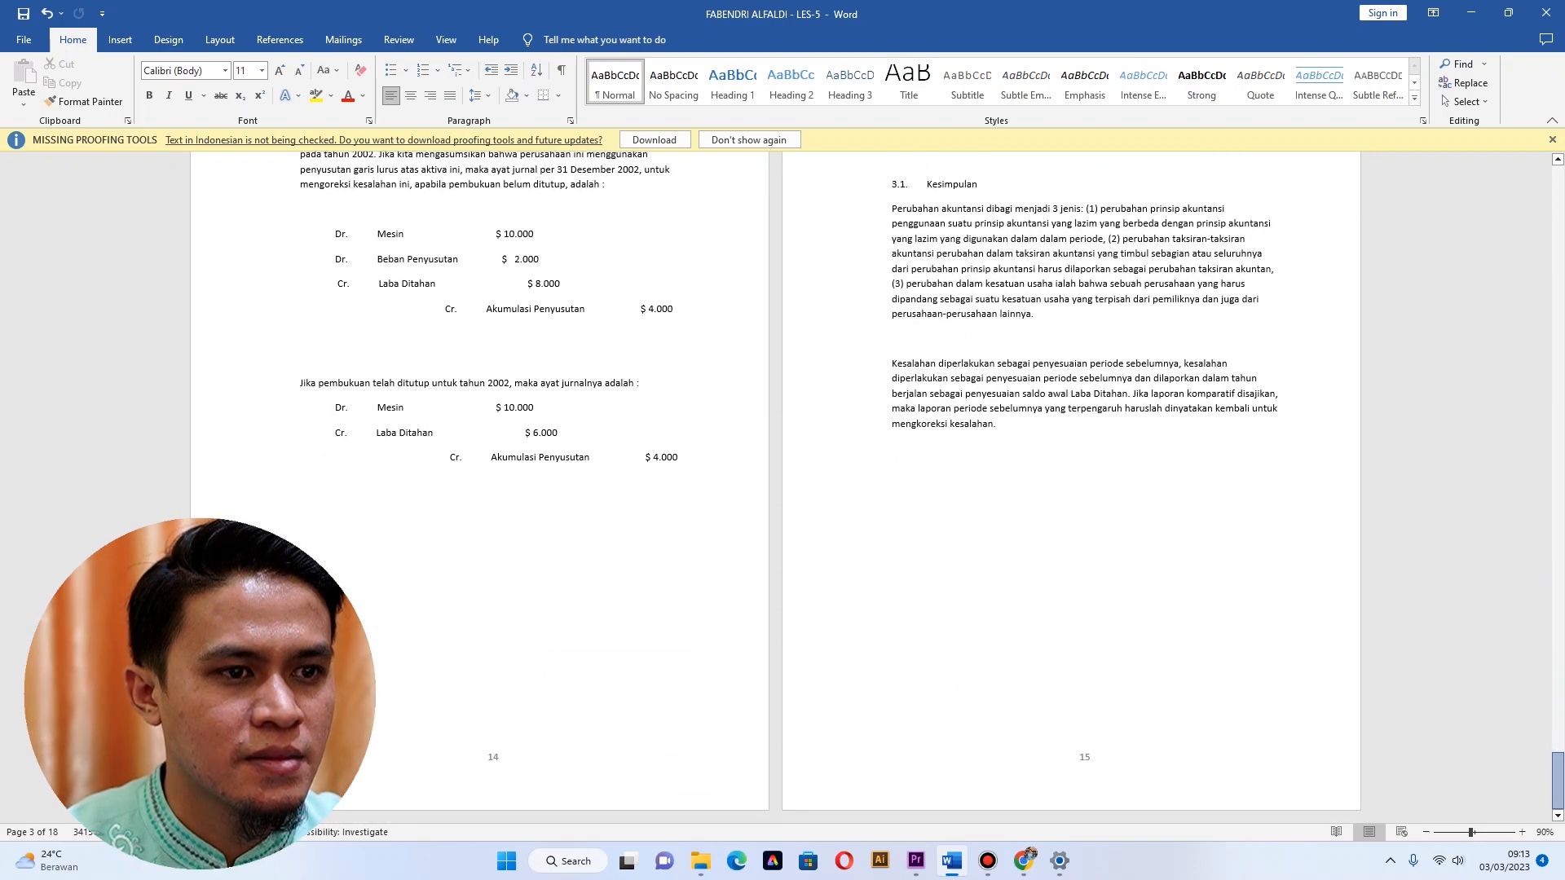
scroll(1084, 489, up, 4)
scroll(1084, 489, down, 4)
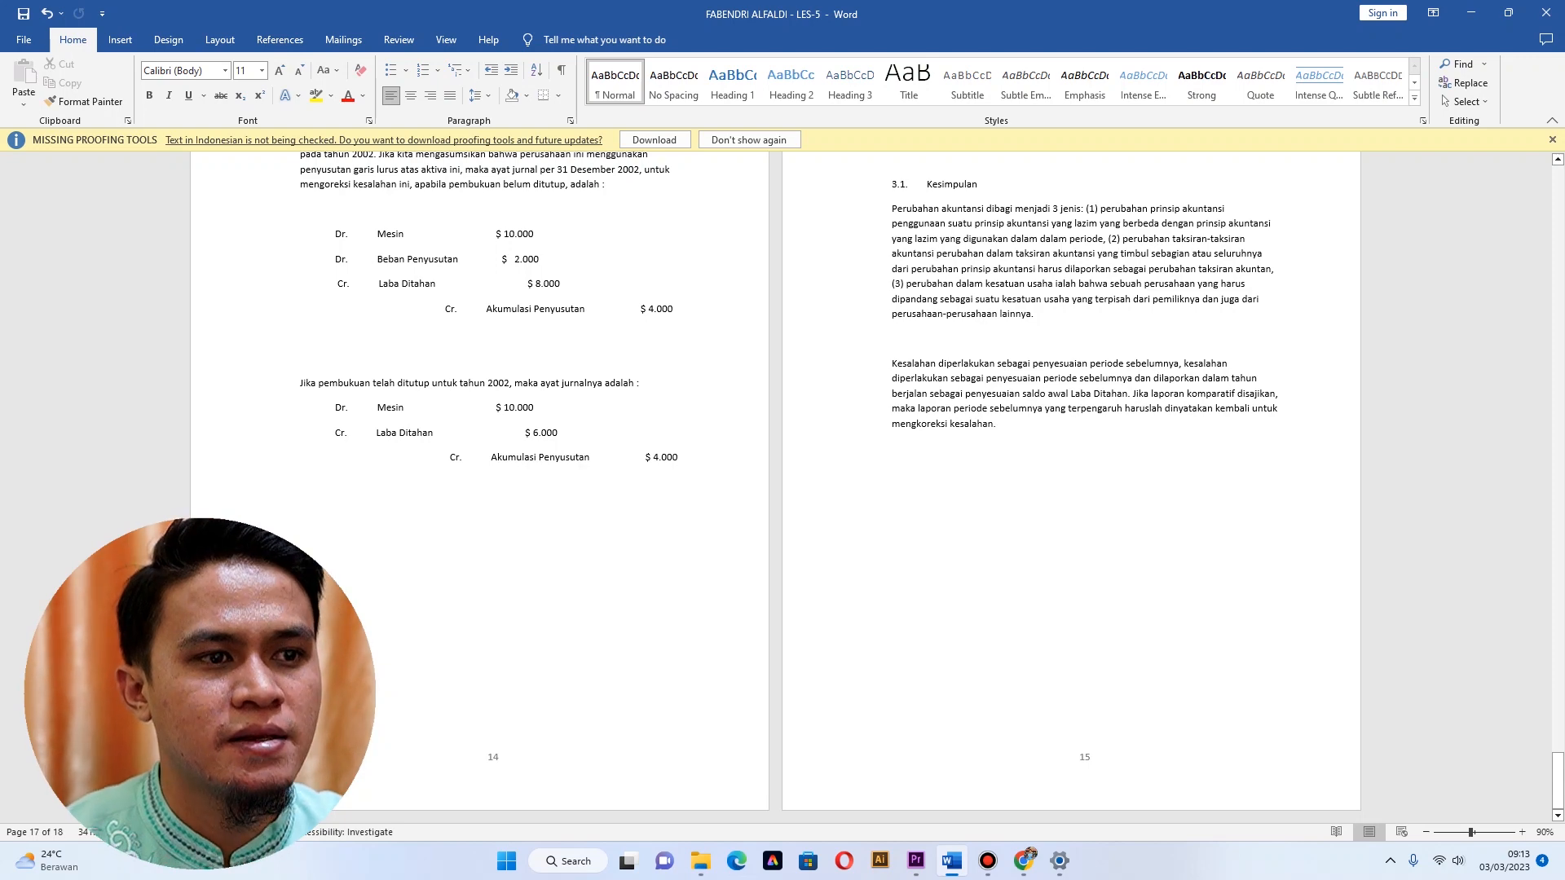
key(ctrl+Home)
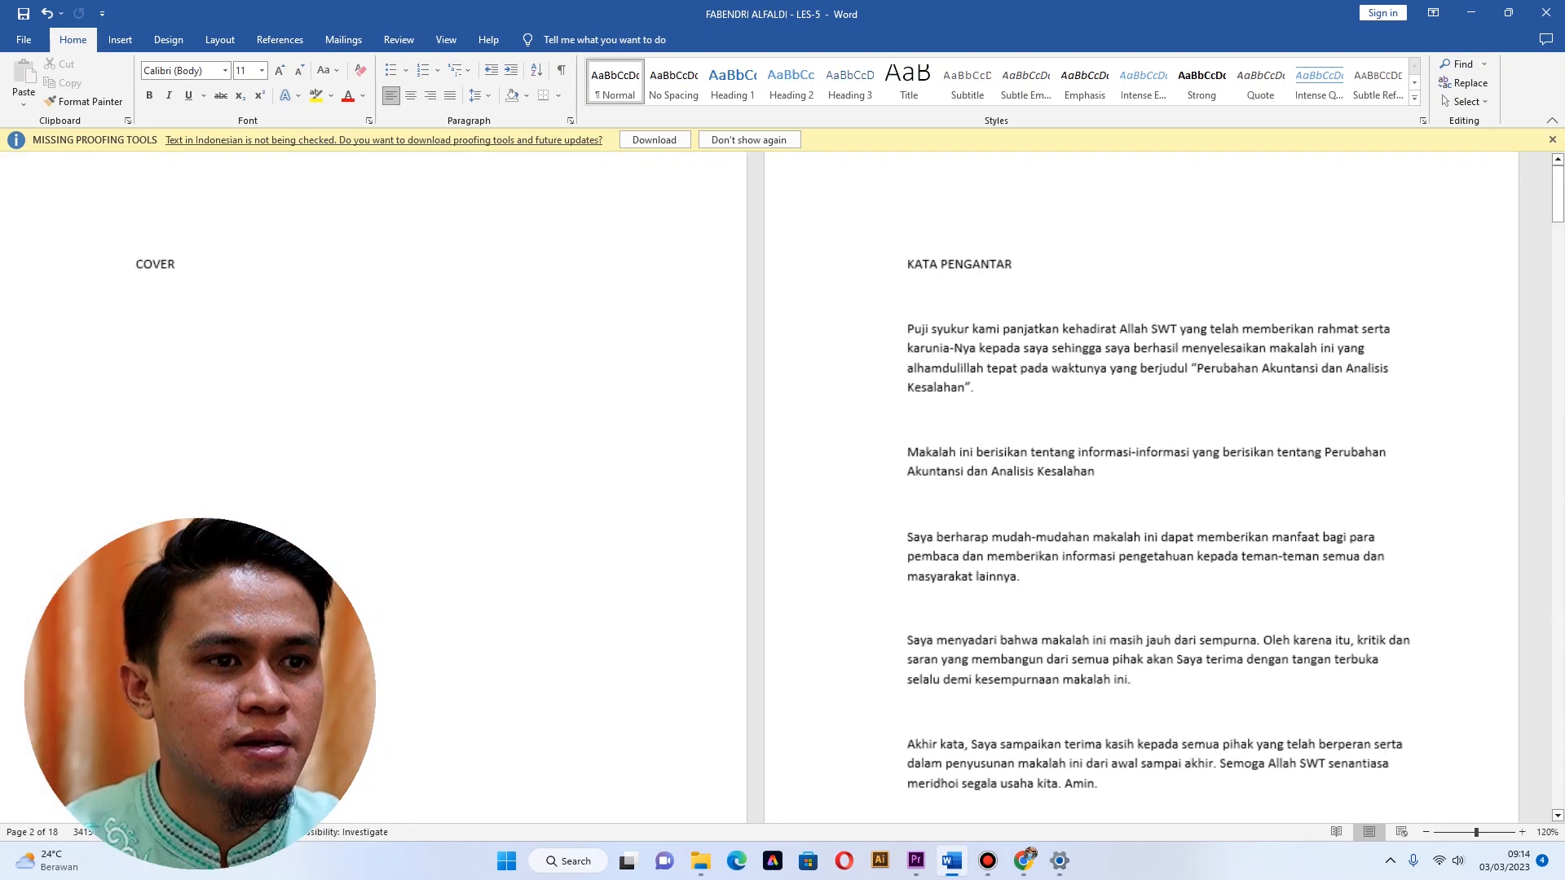
Modify the Normal style to use Times New Roman at 12 pt with justified alignment.
ctrl+scroll(783, 489, up, 3)
scroll(774, 489, up, 1)
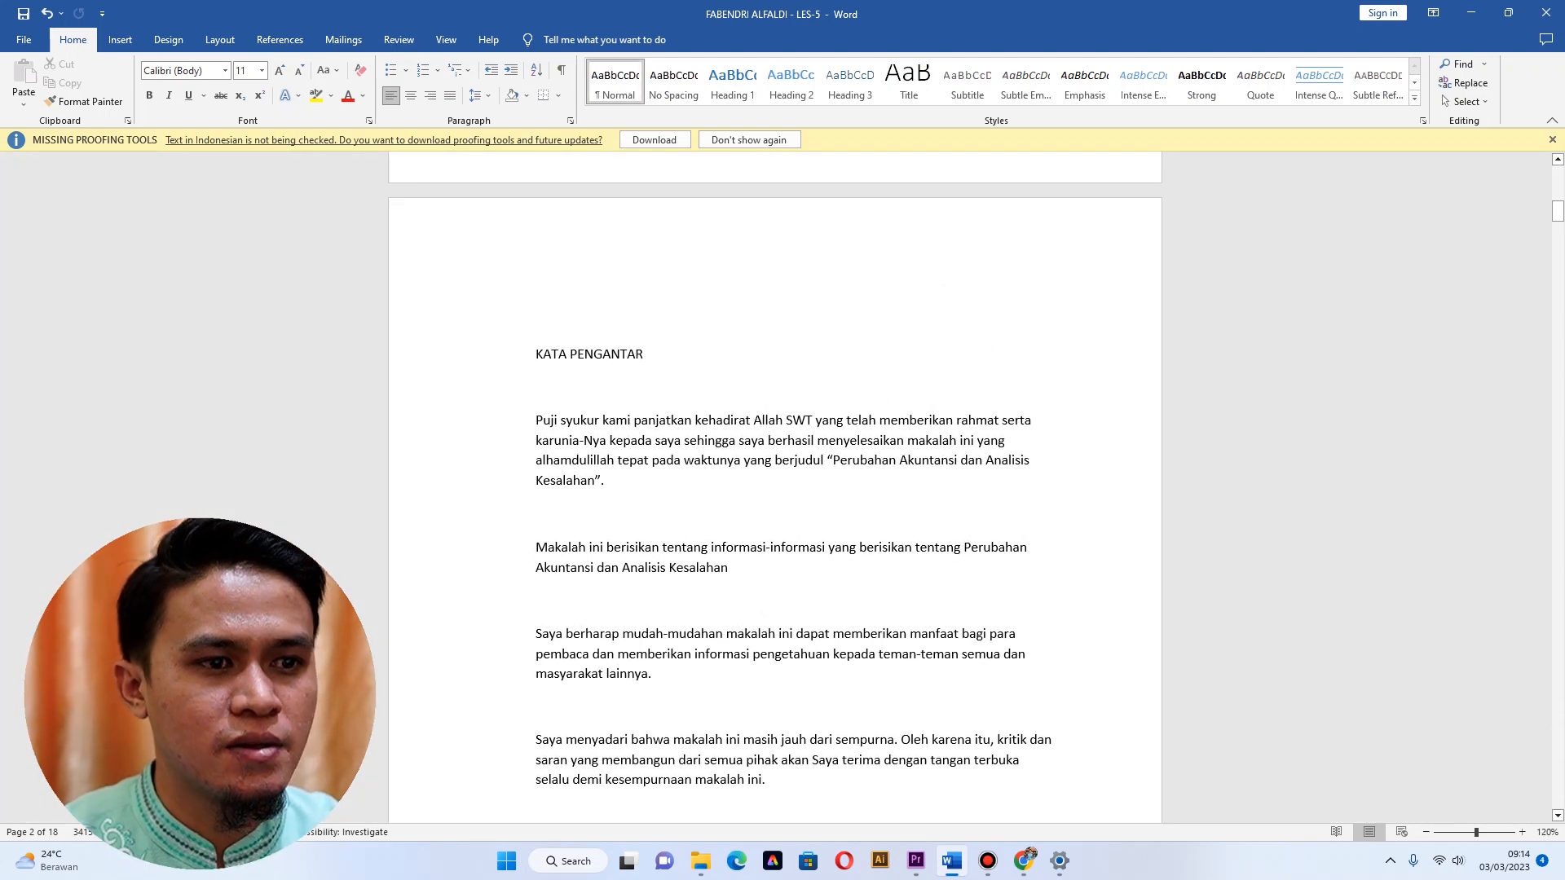
scroll(594, 440, up, 1)
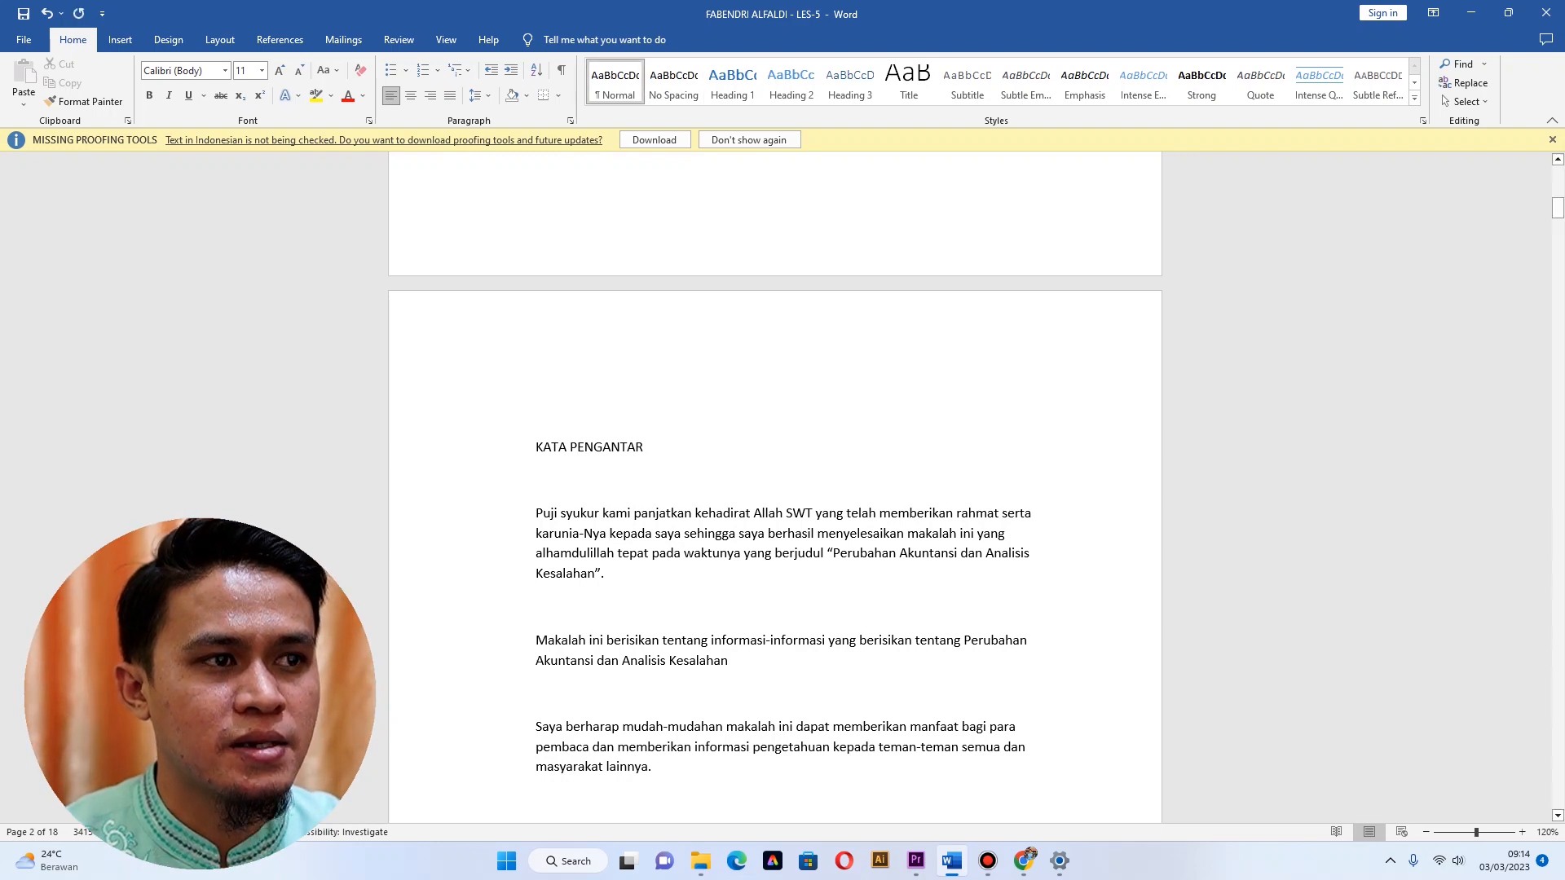
right_click(615, 77)
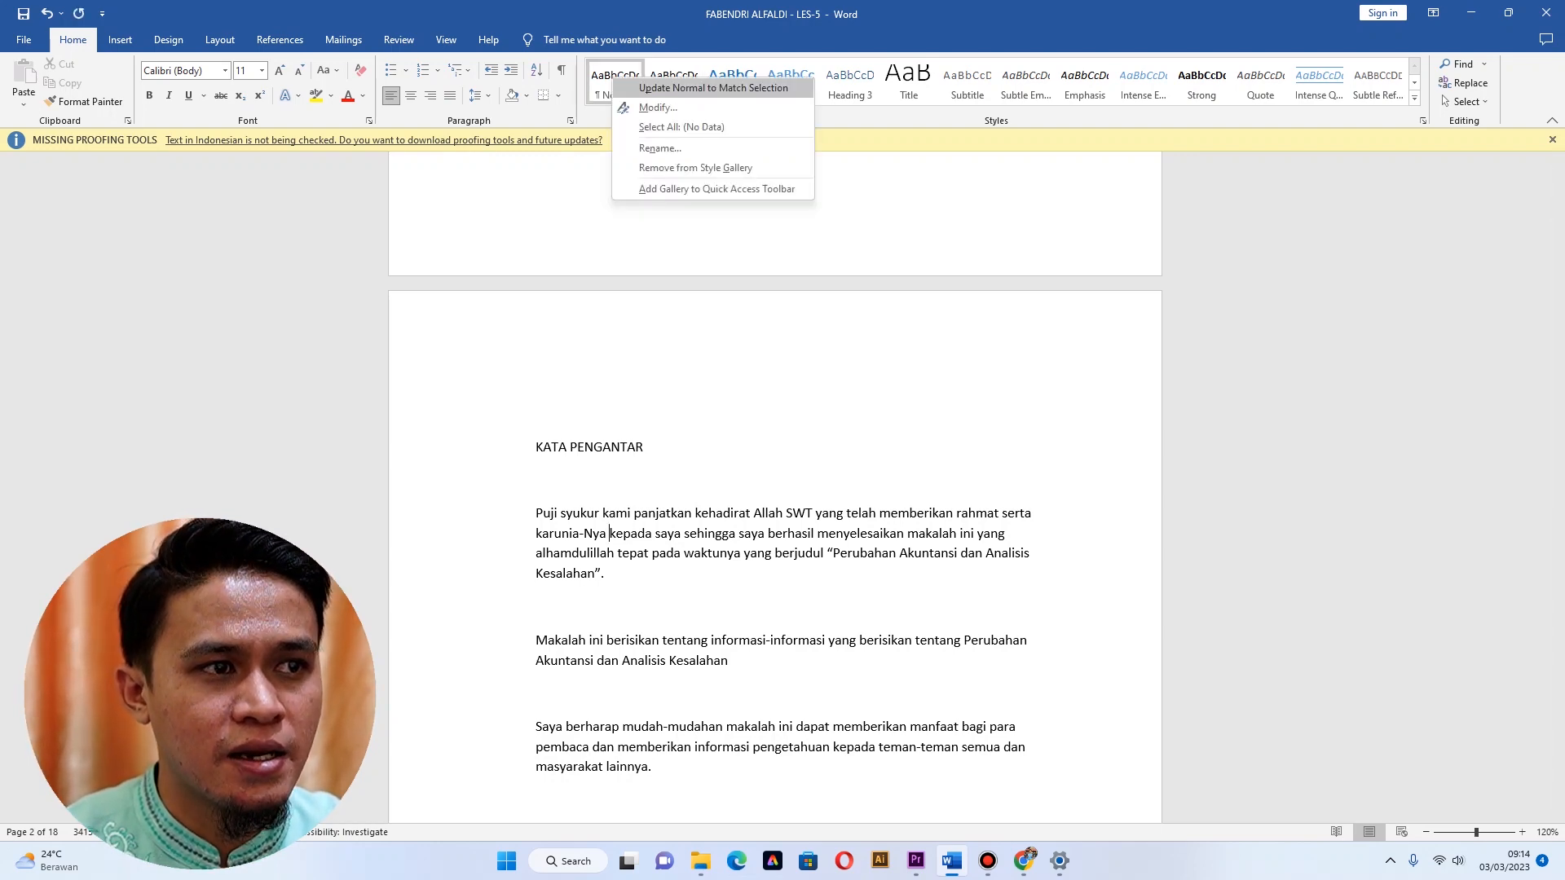
click(644, 127)
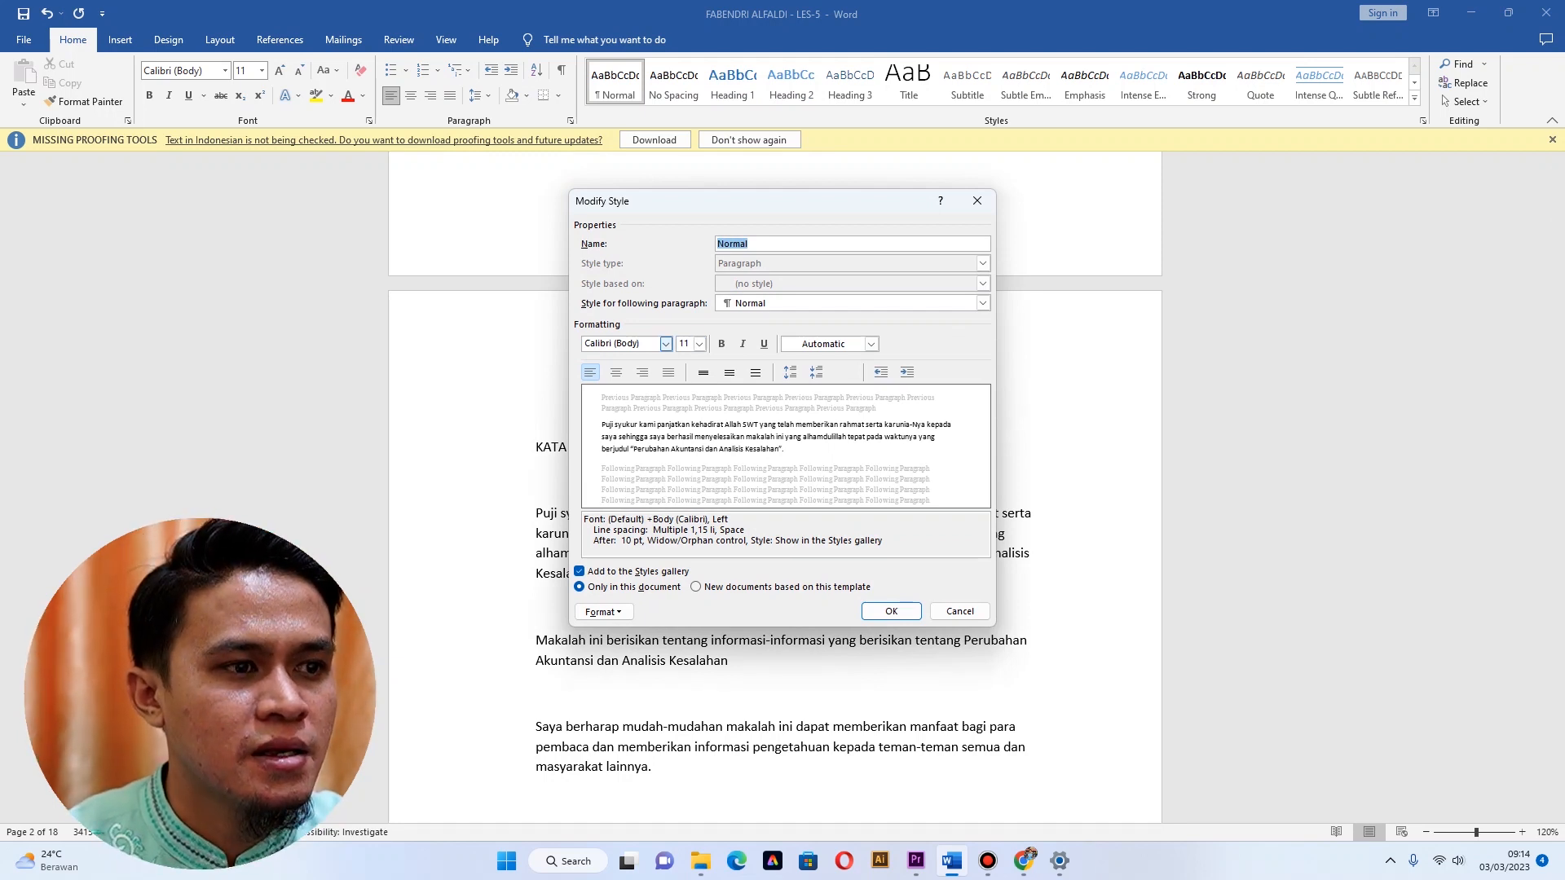
click(666, 343)
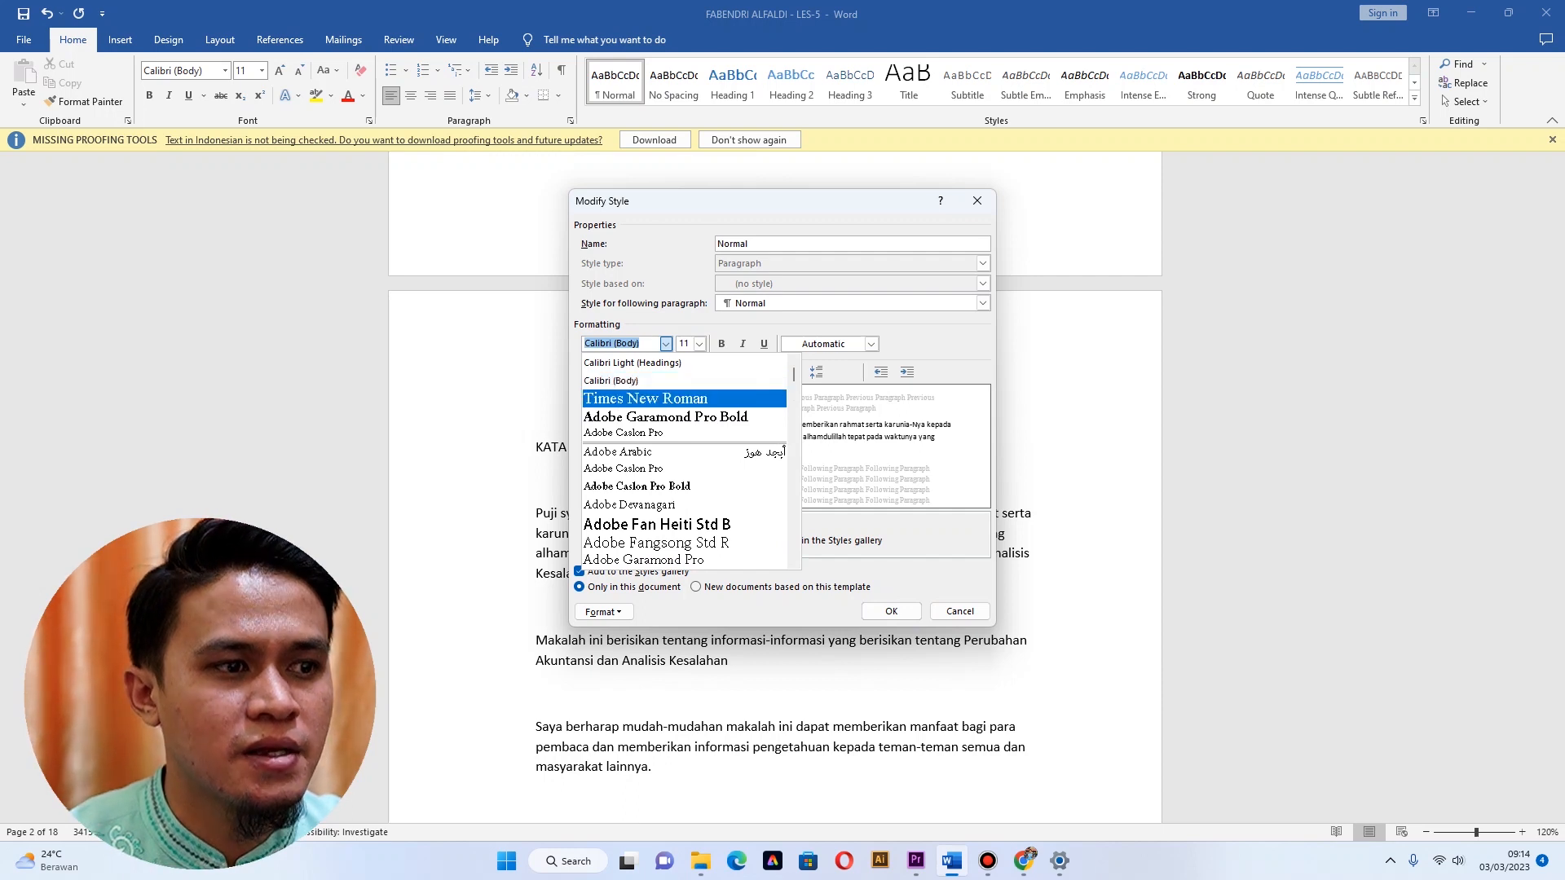
click(643, 397)
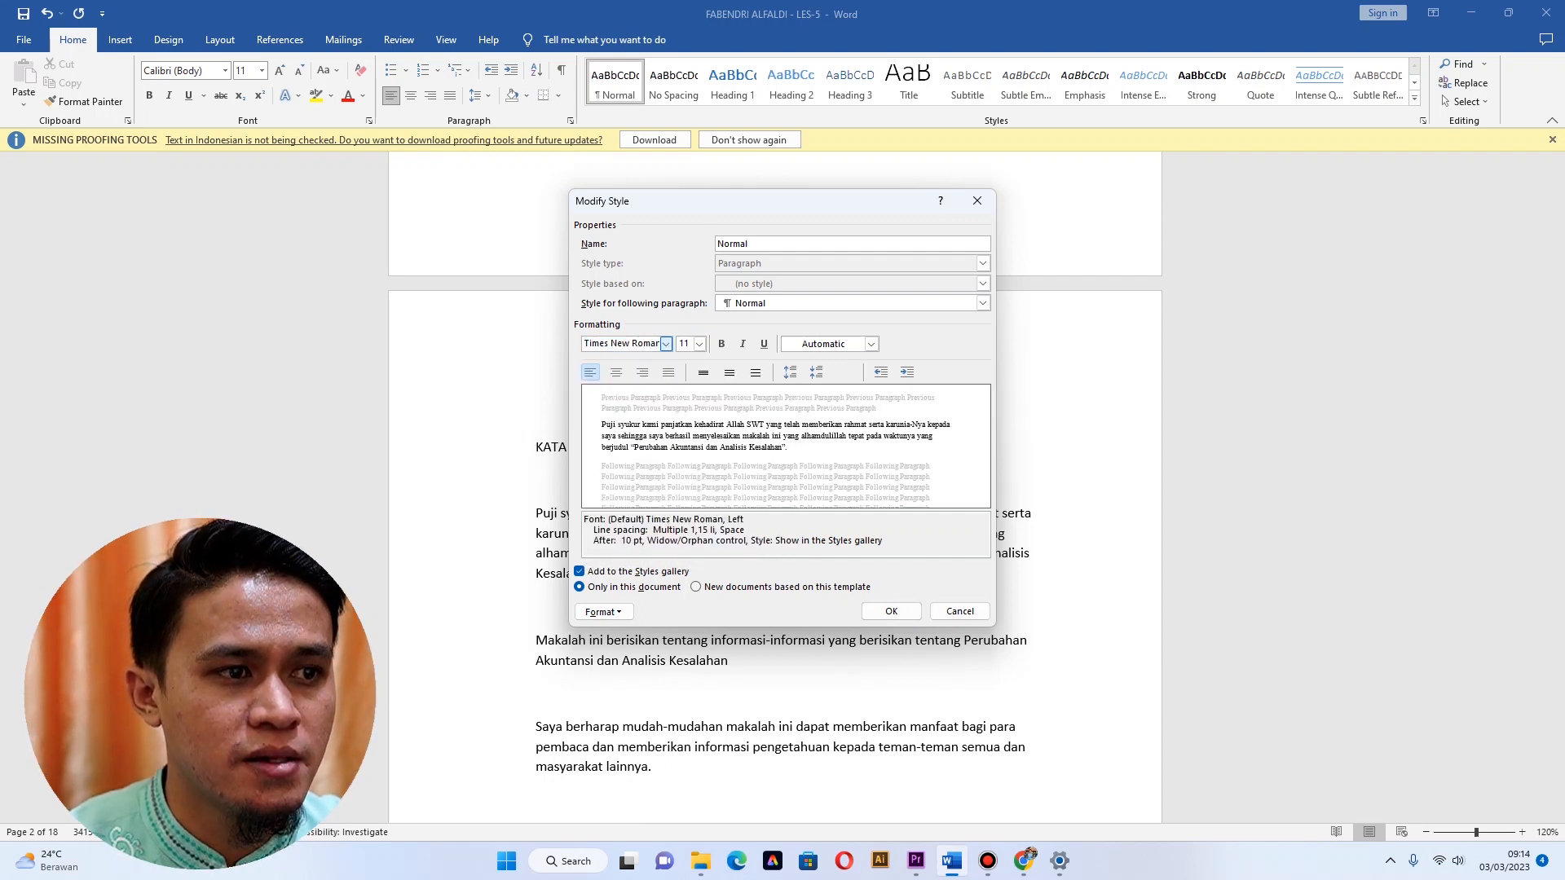
click(700, 343)
click(683, 401)
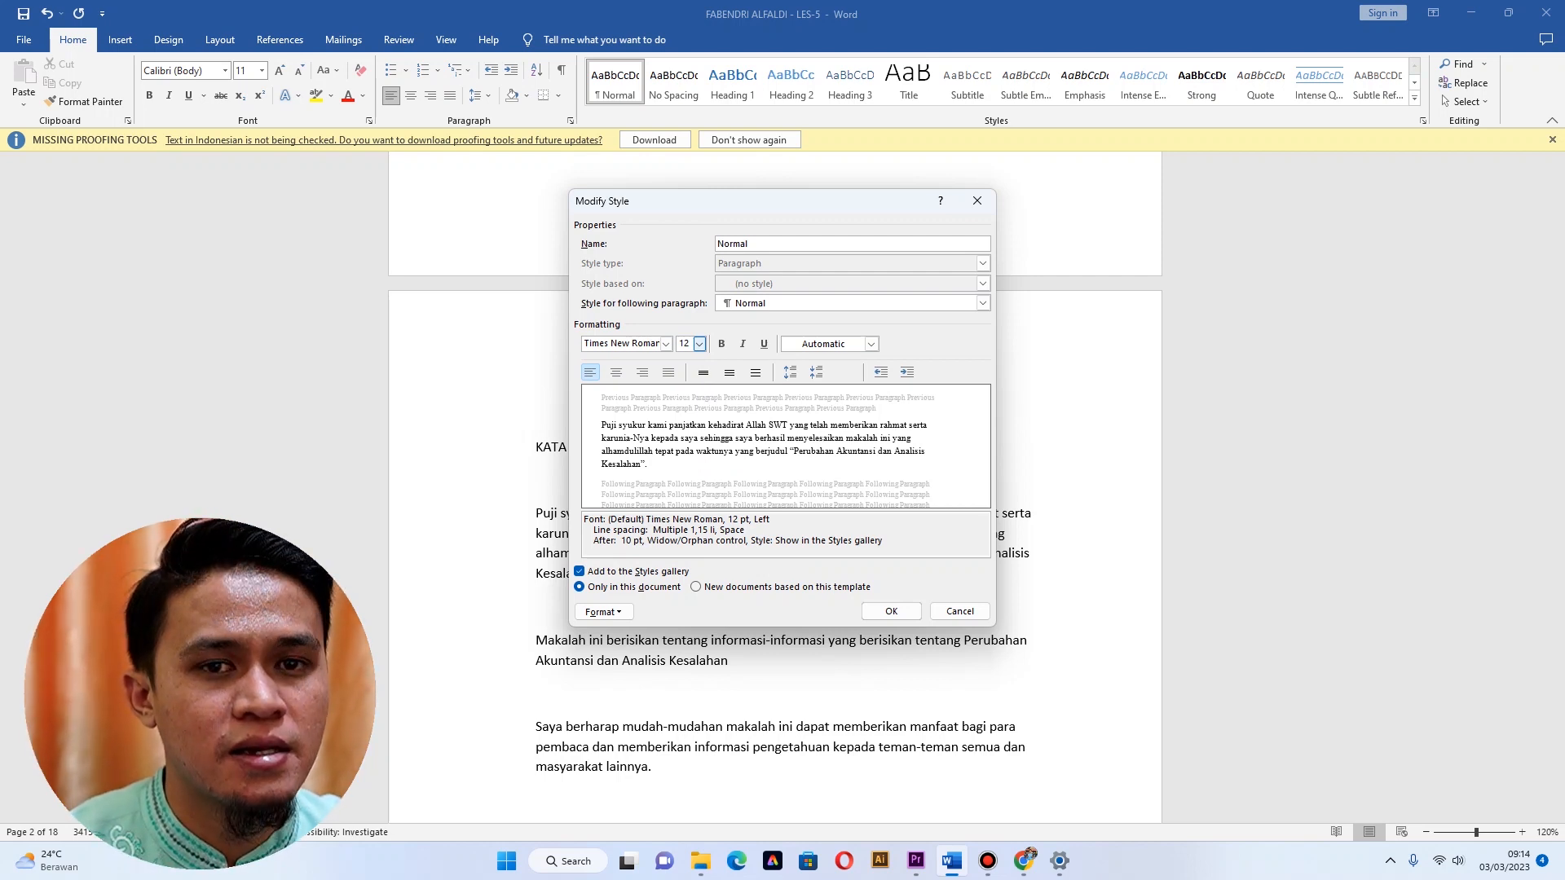
click(669, 372)
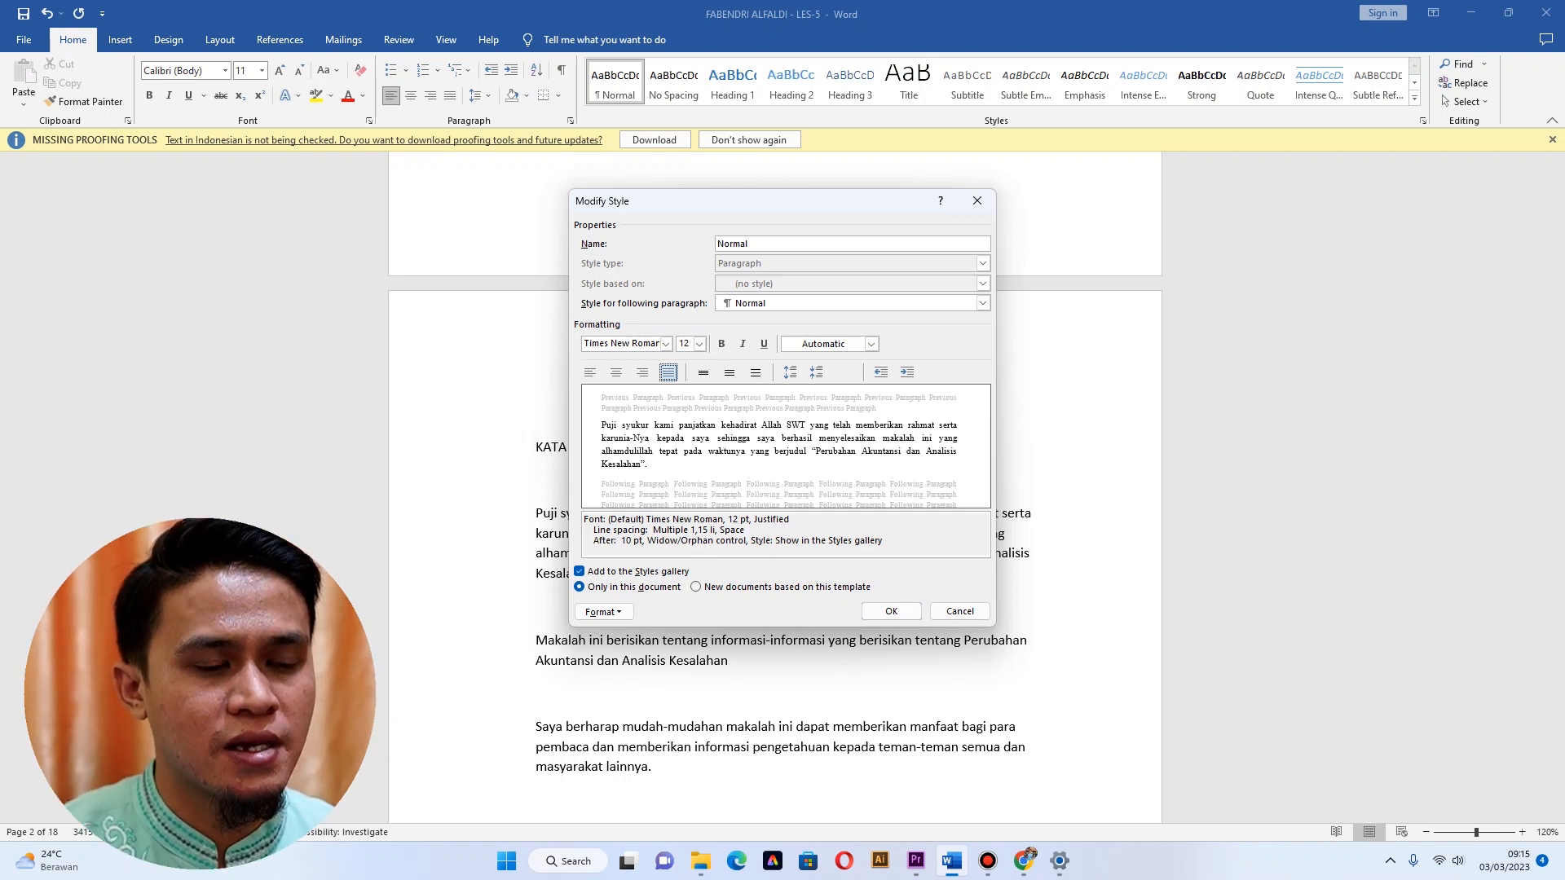
Set the Normal style's paragraph format to 1.5 line spacing, 6 pt after and a 1.27 cm first-line indent, and apply the style changes.
click(603, 611)
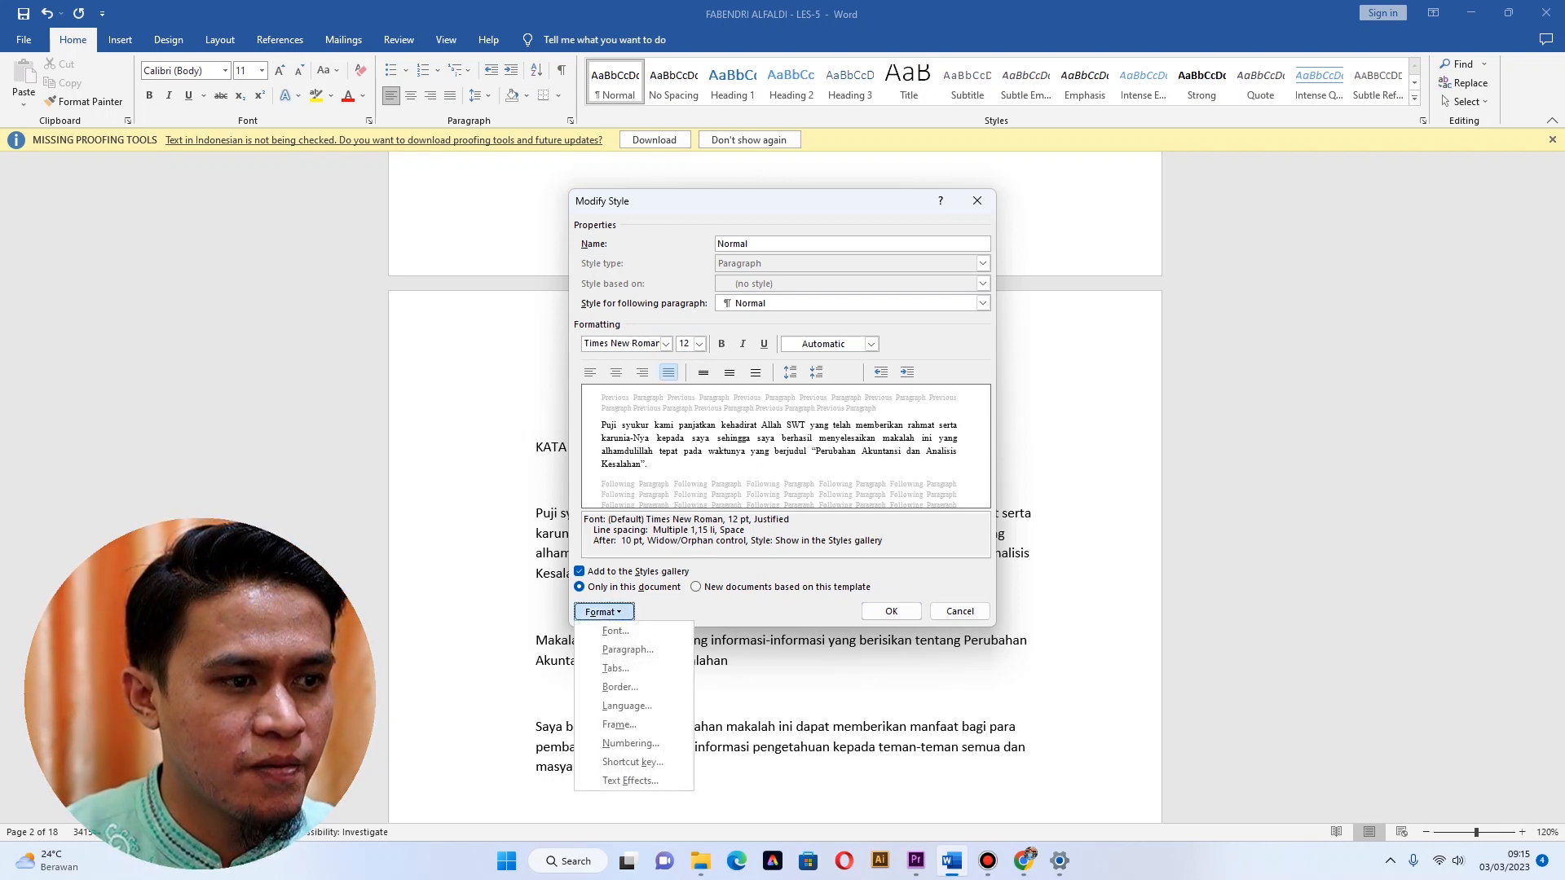
click(628, 650)
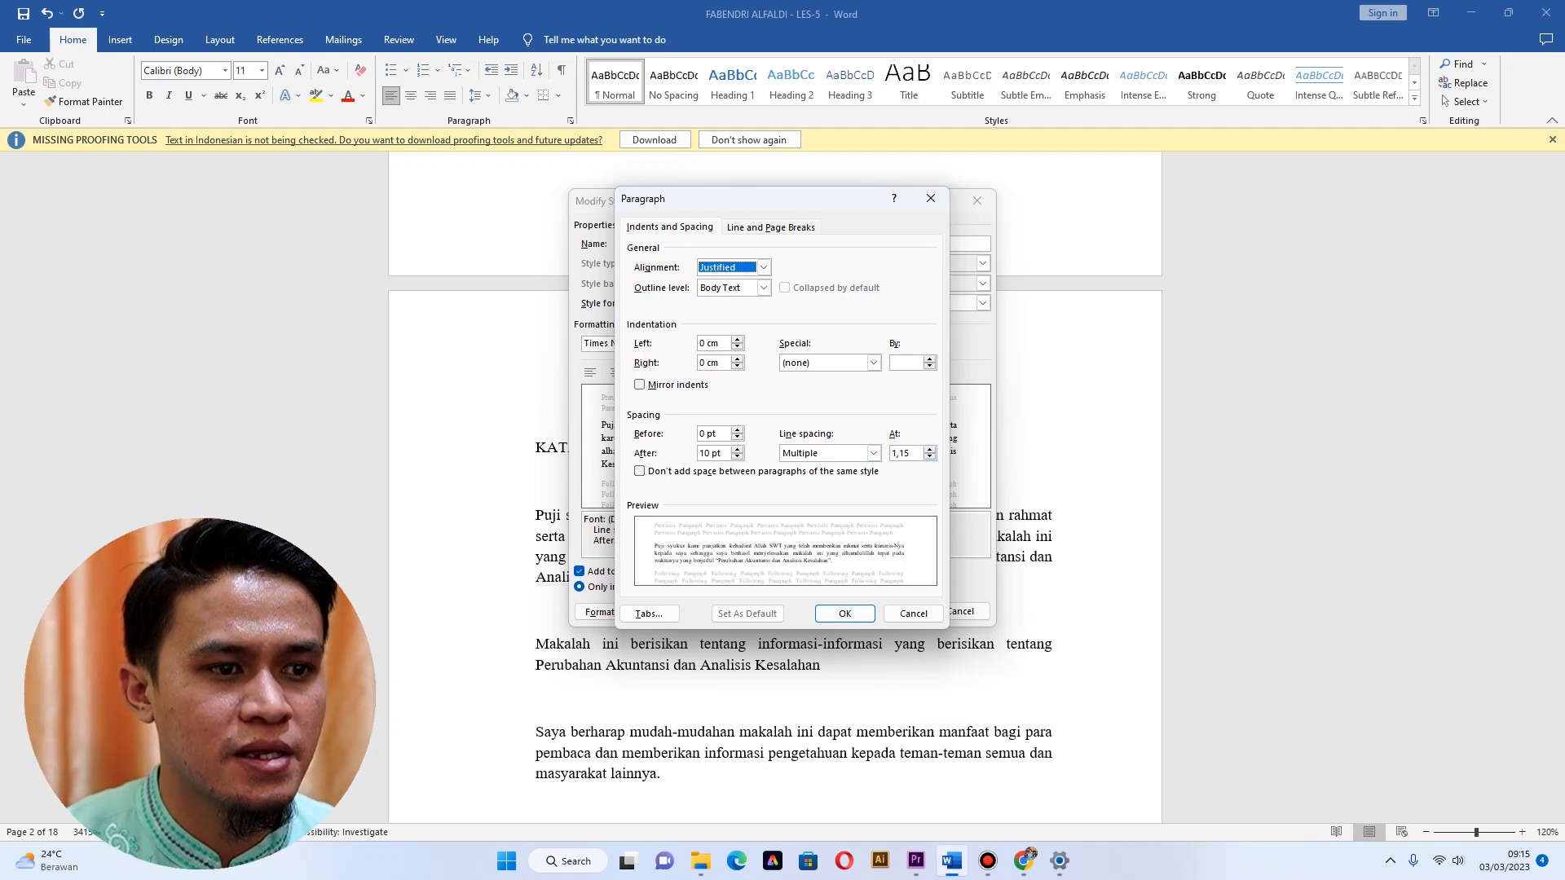
click(929, 449)
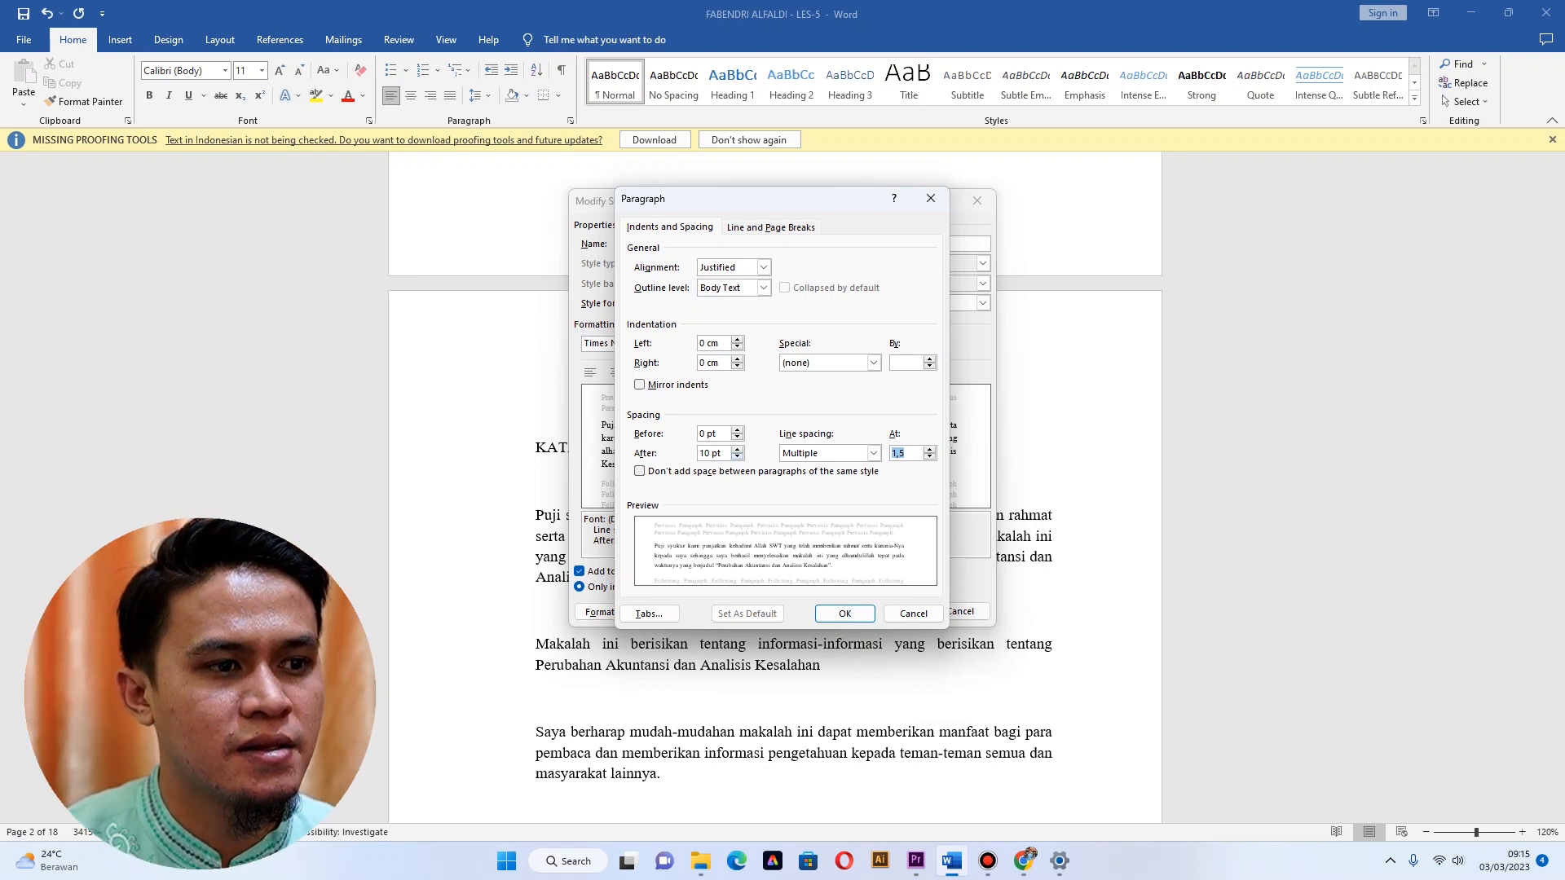
click(737, 457)
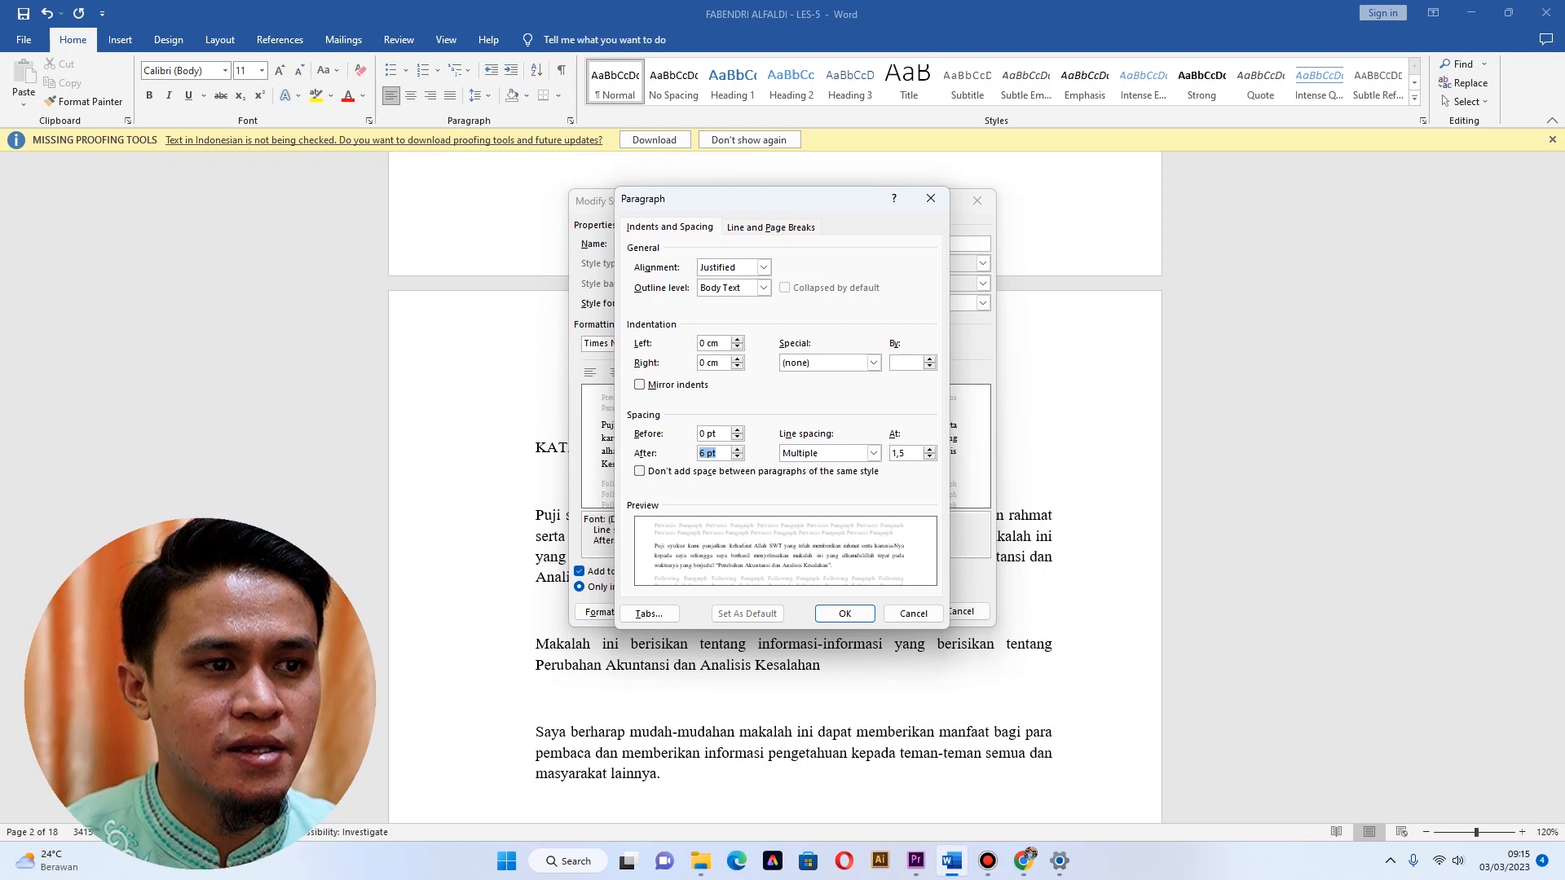
click(872, 363)
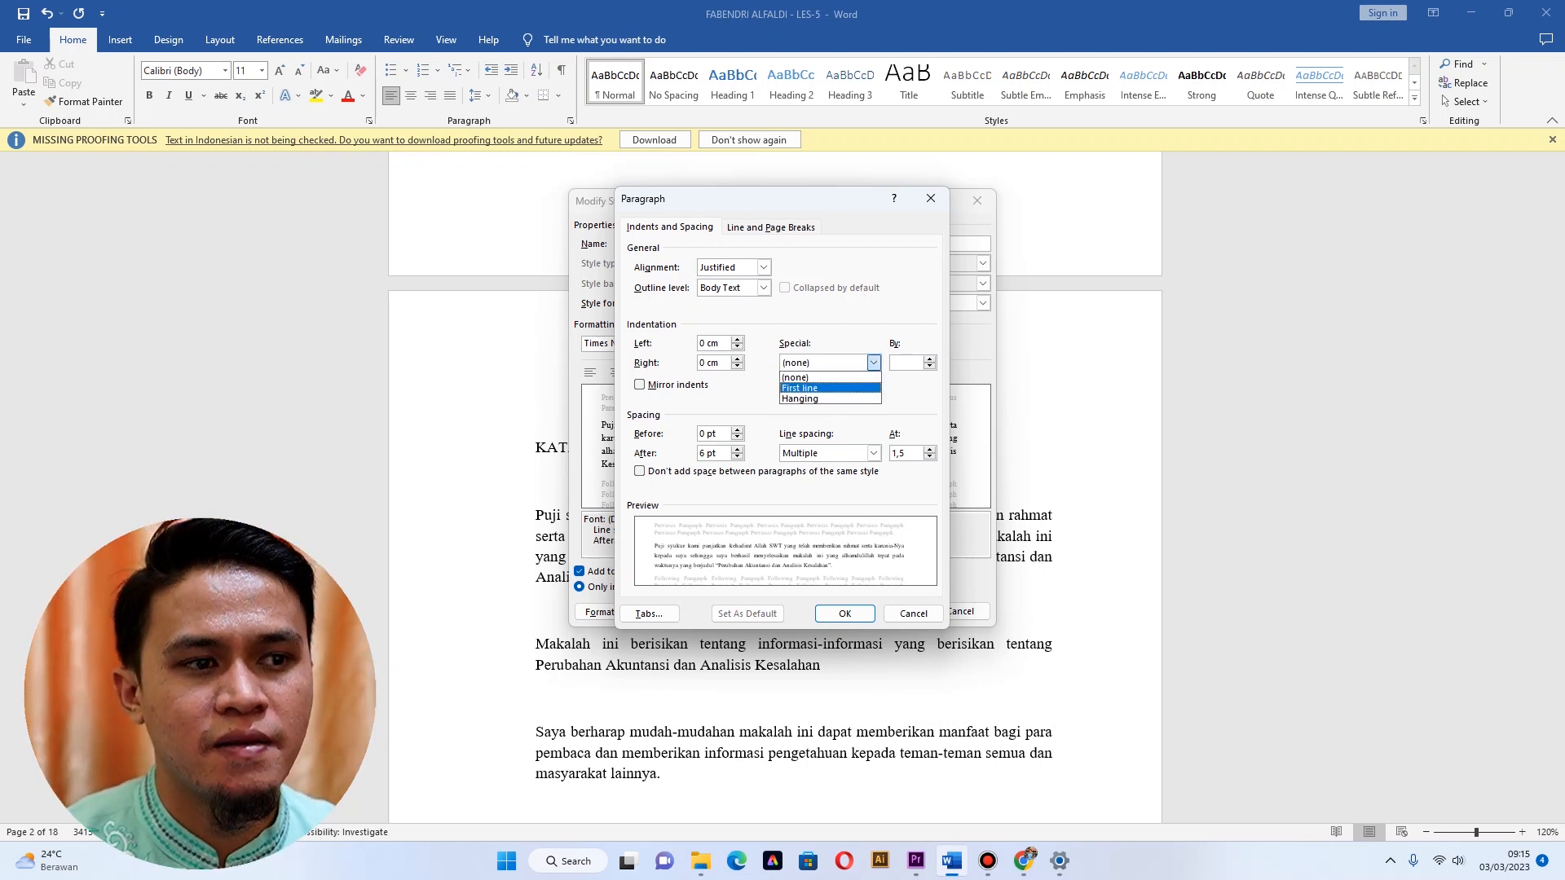
click(830, 388)
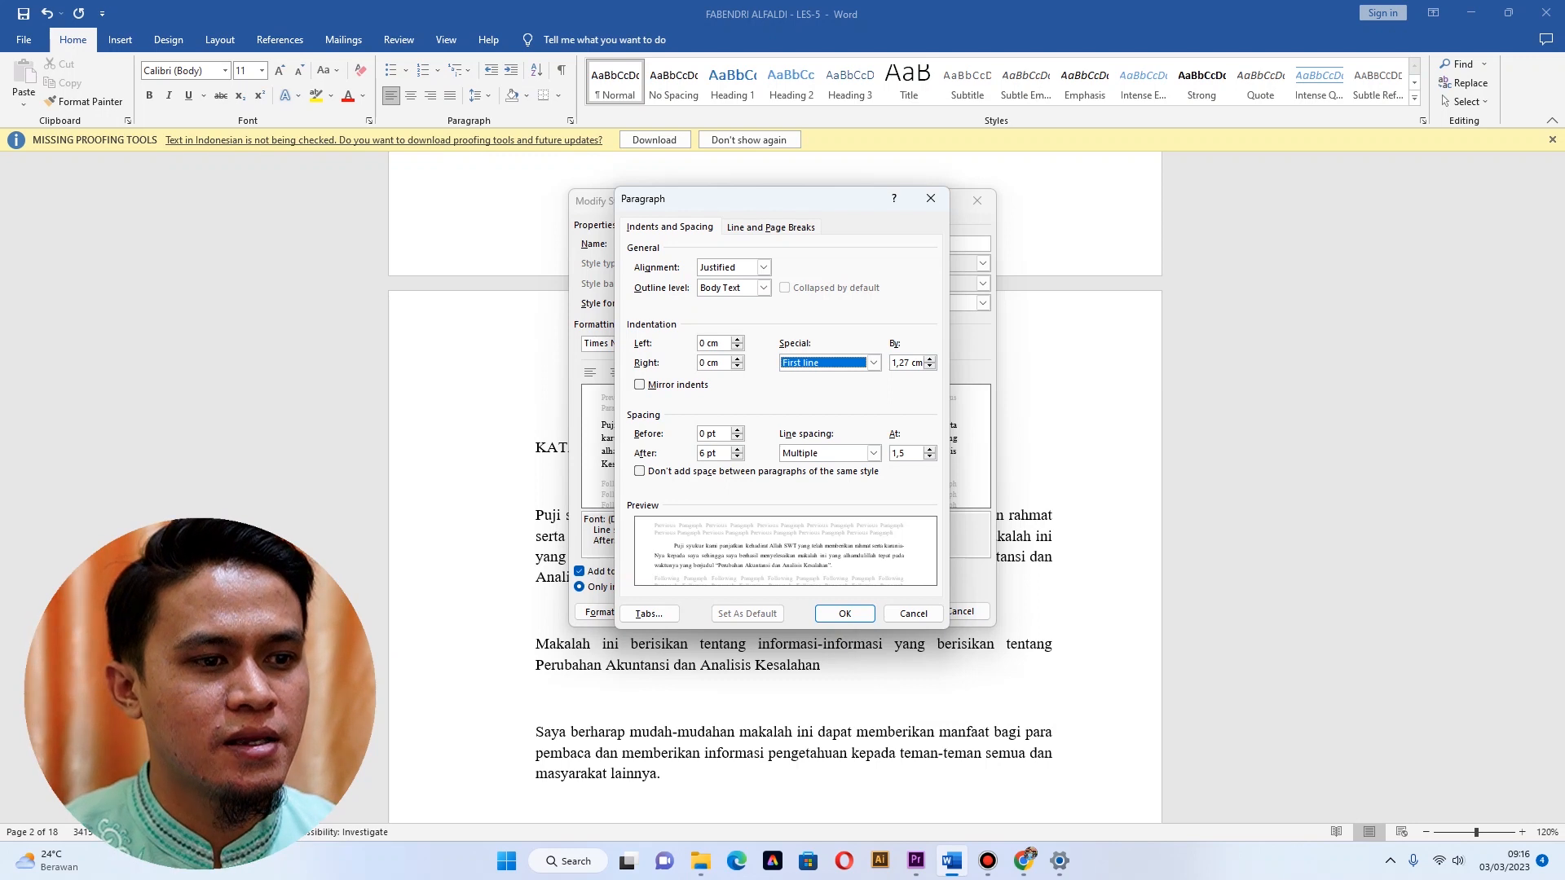
click(845, 613)
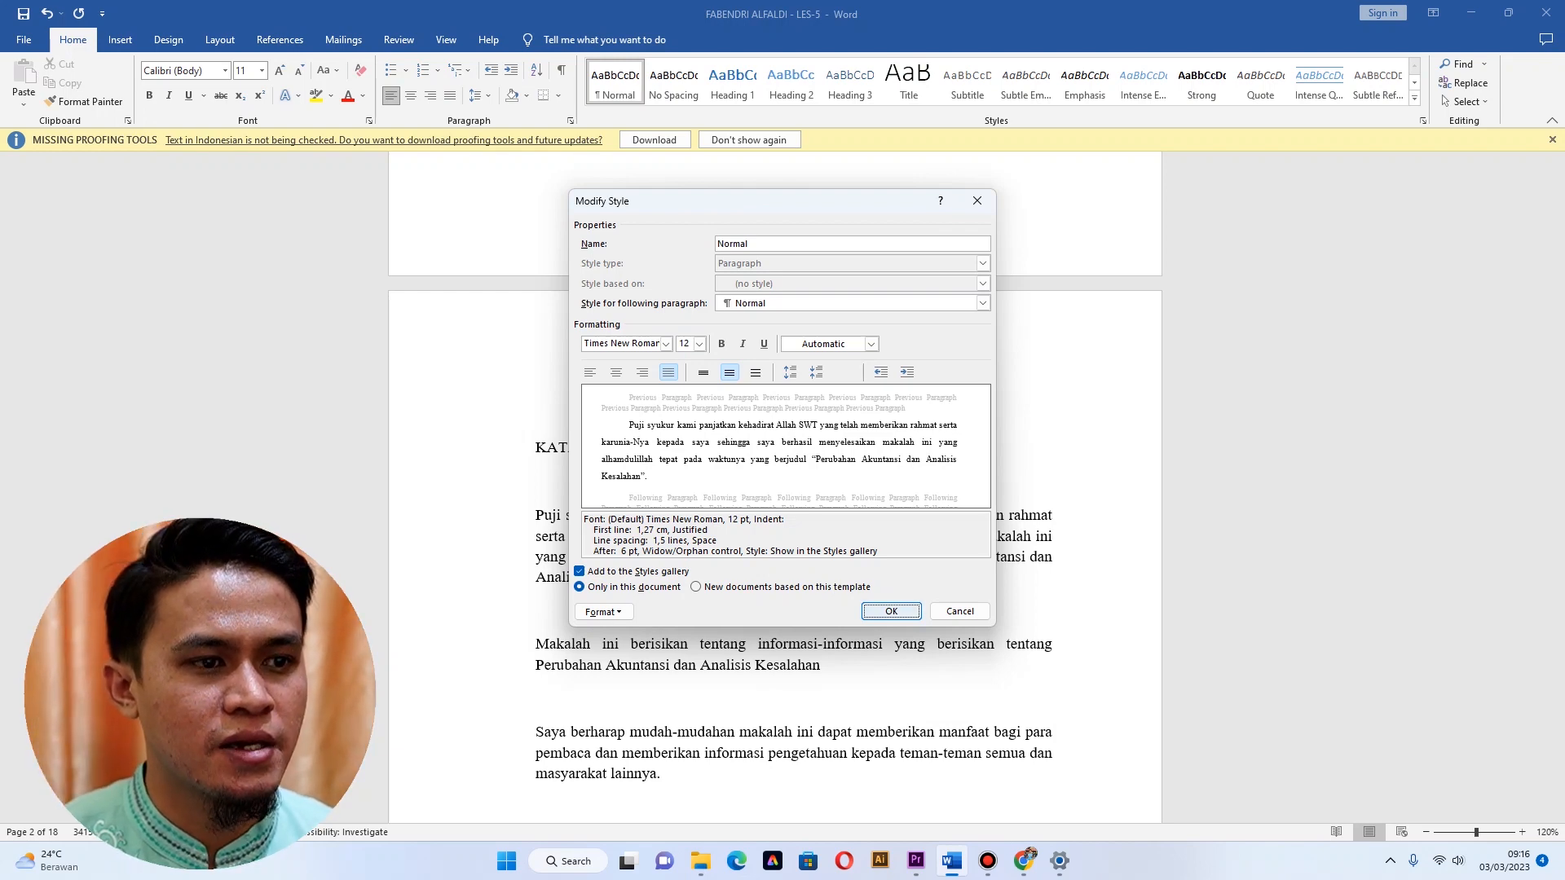
key(Return)
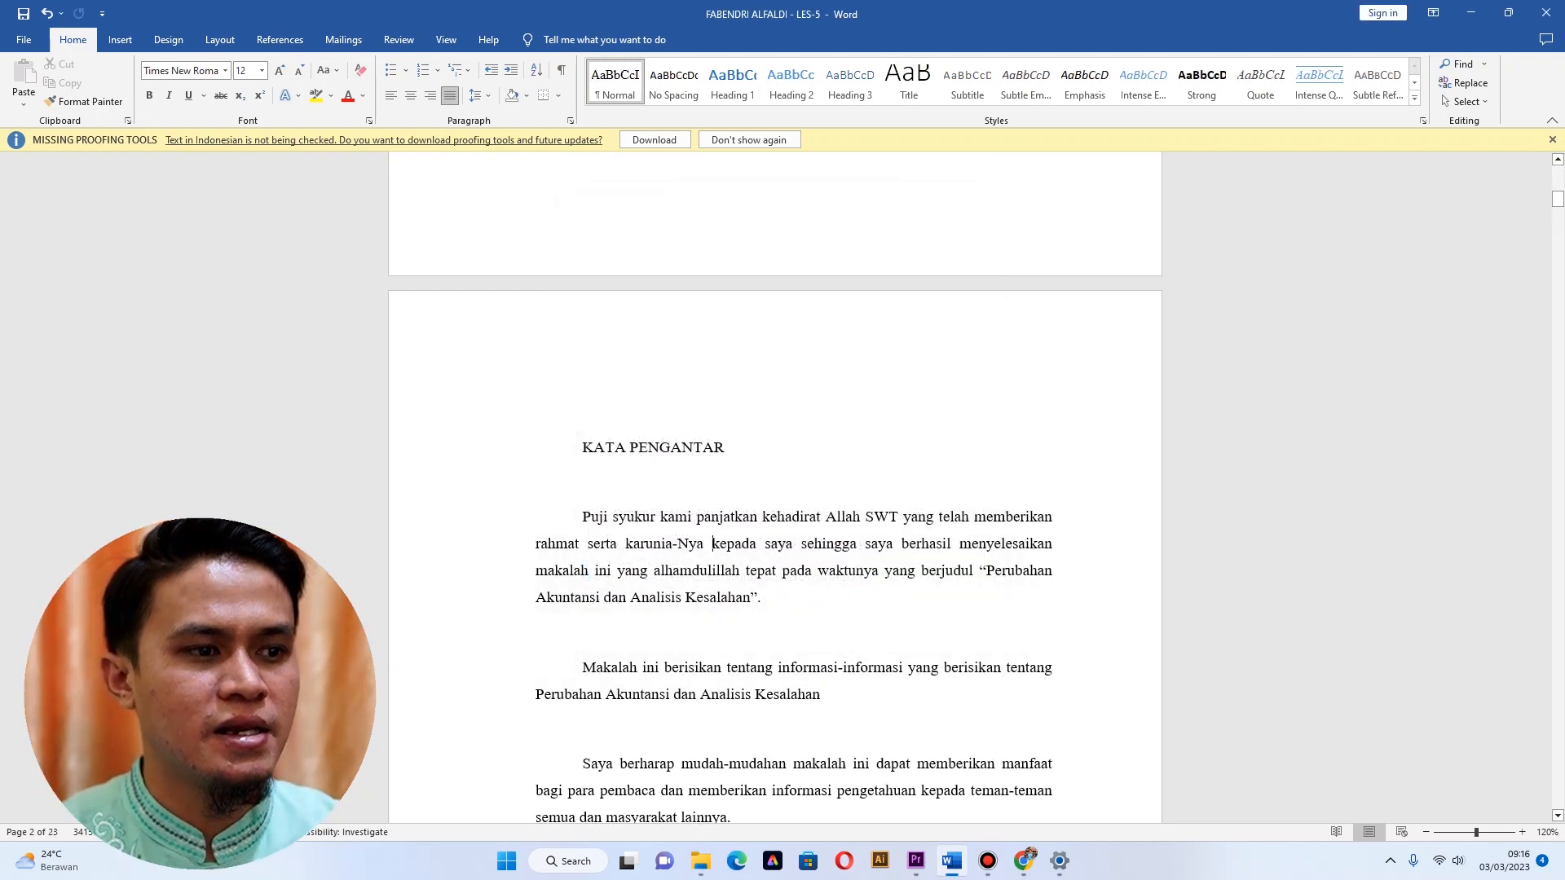
Examine the reformatted body text from KATA PENGANTAR through the start of BAB II.
scroll(774, 489, down, 15)
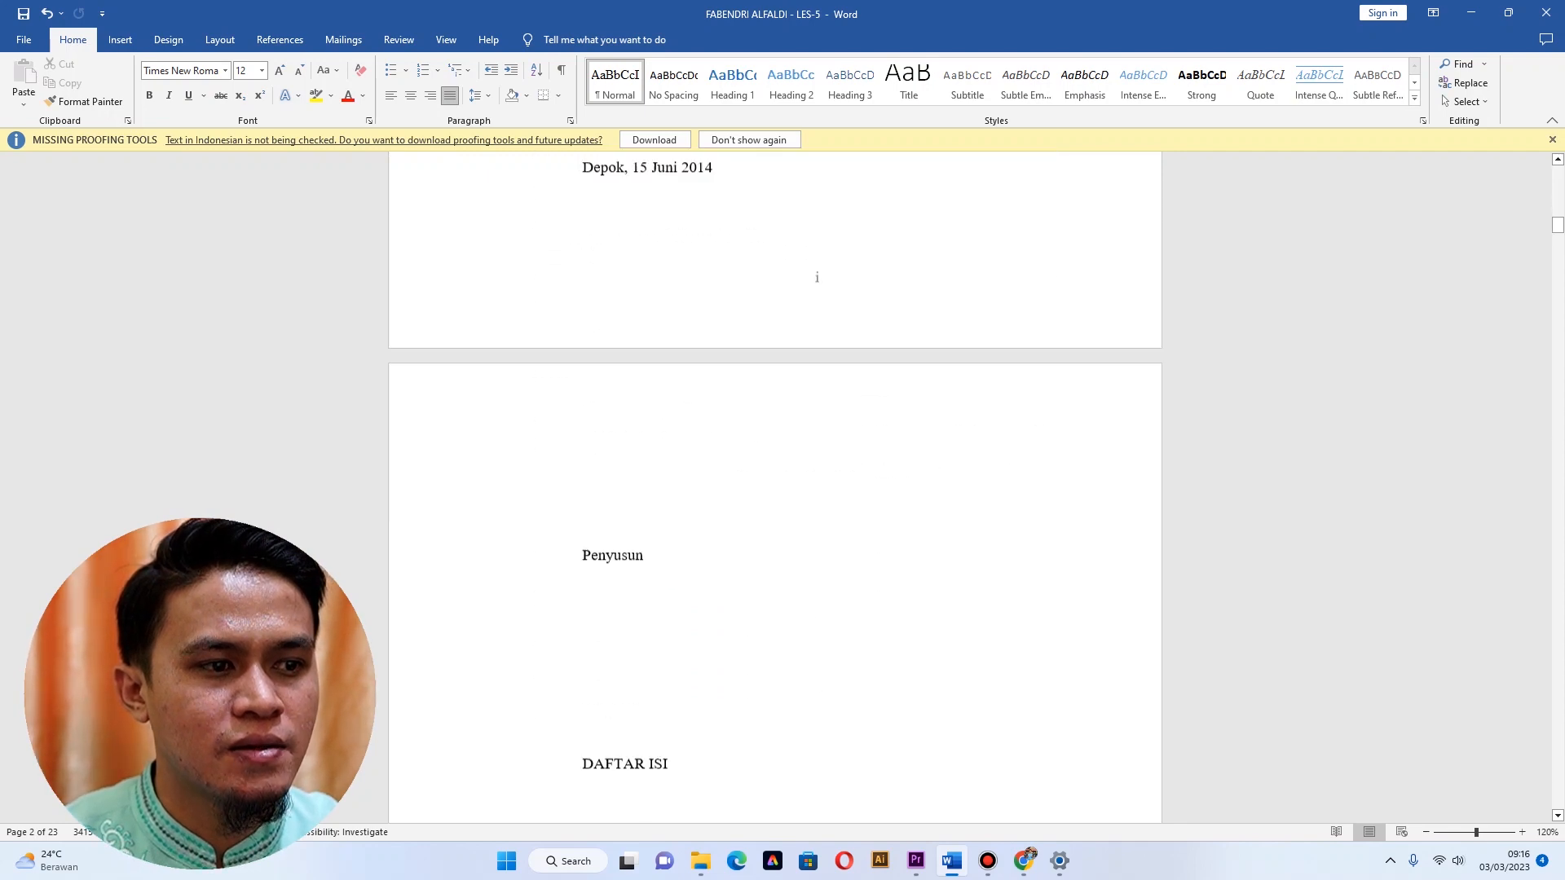
scroll(774, 489, down, 15)
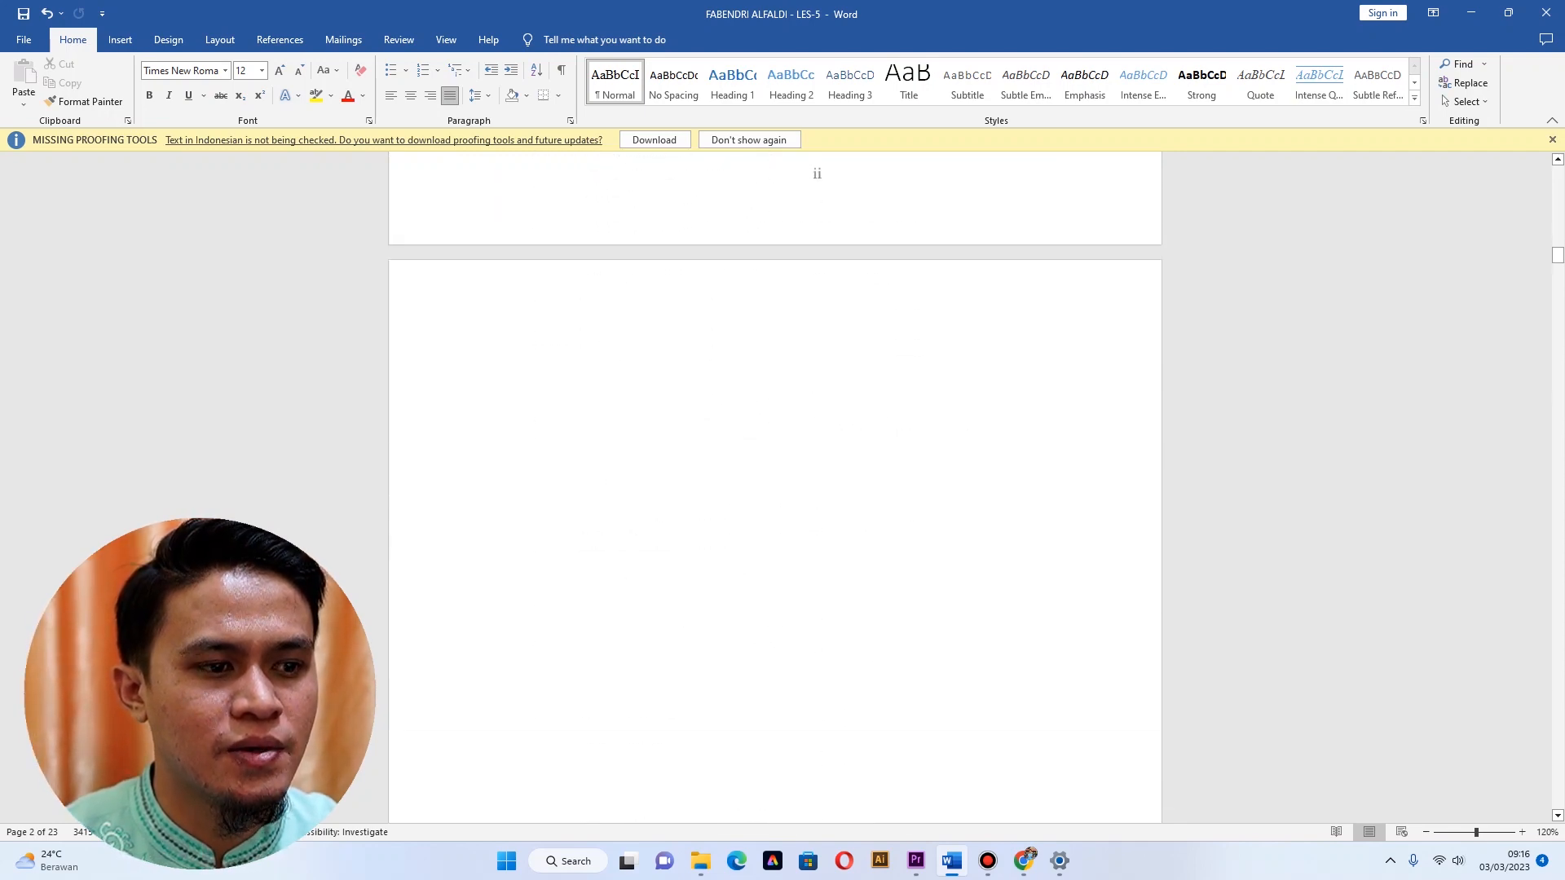
scroll(774, 489, down, 10)
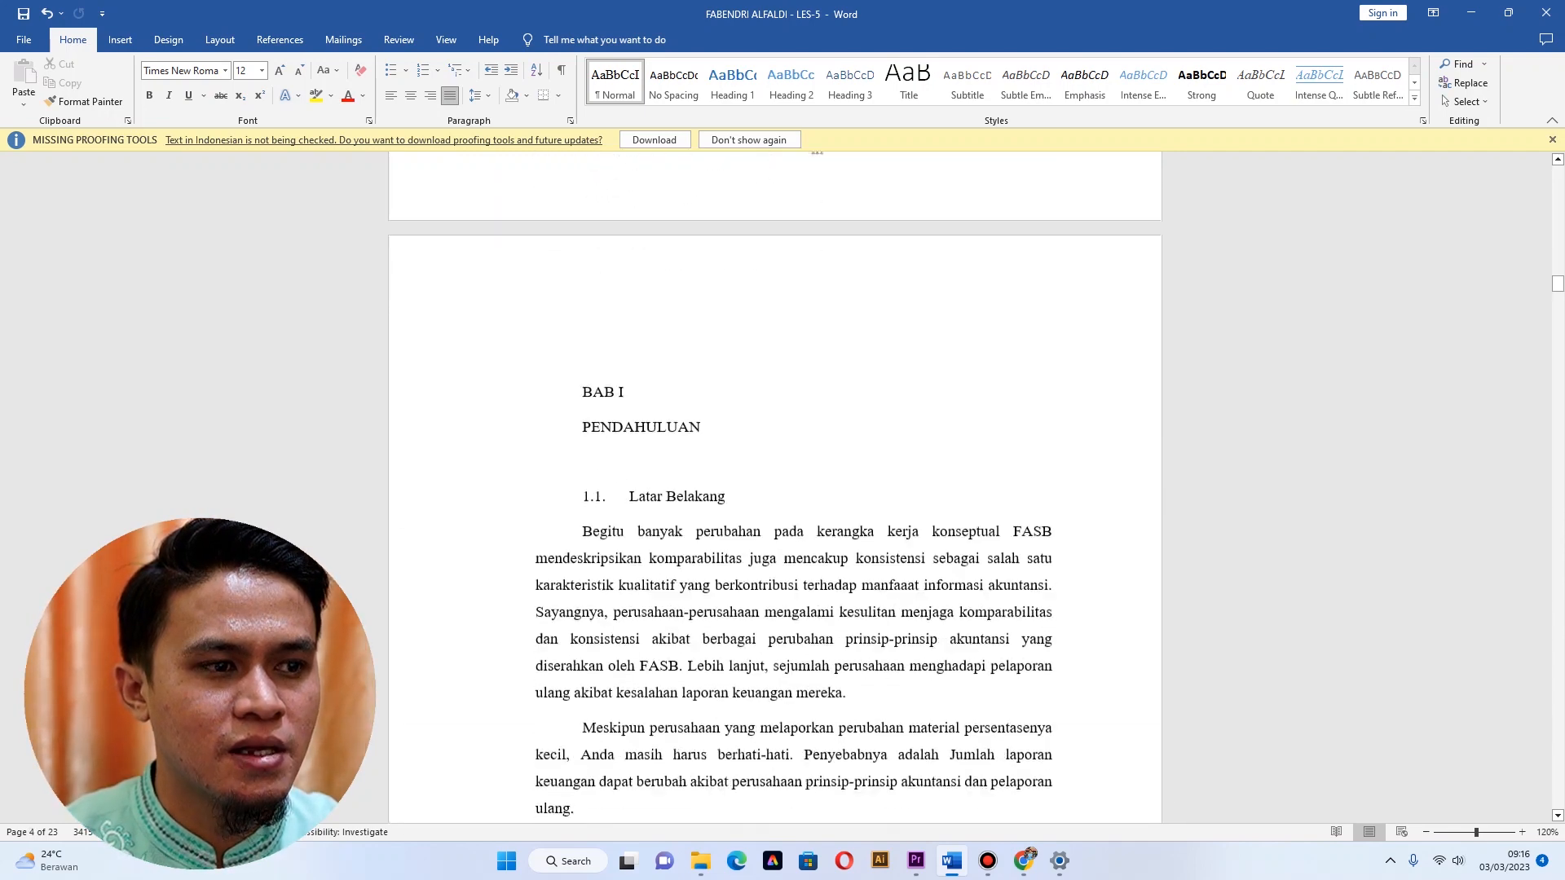
scroll(774, 489, down, 10)
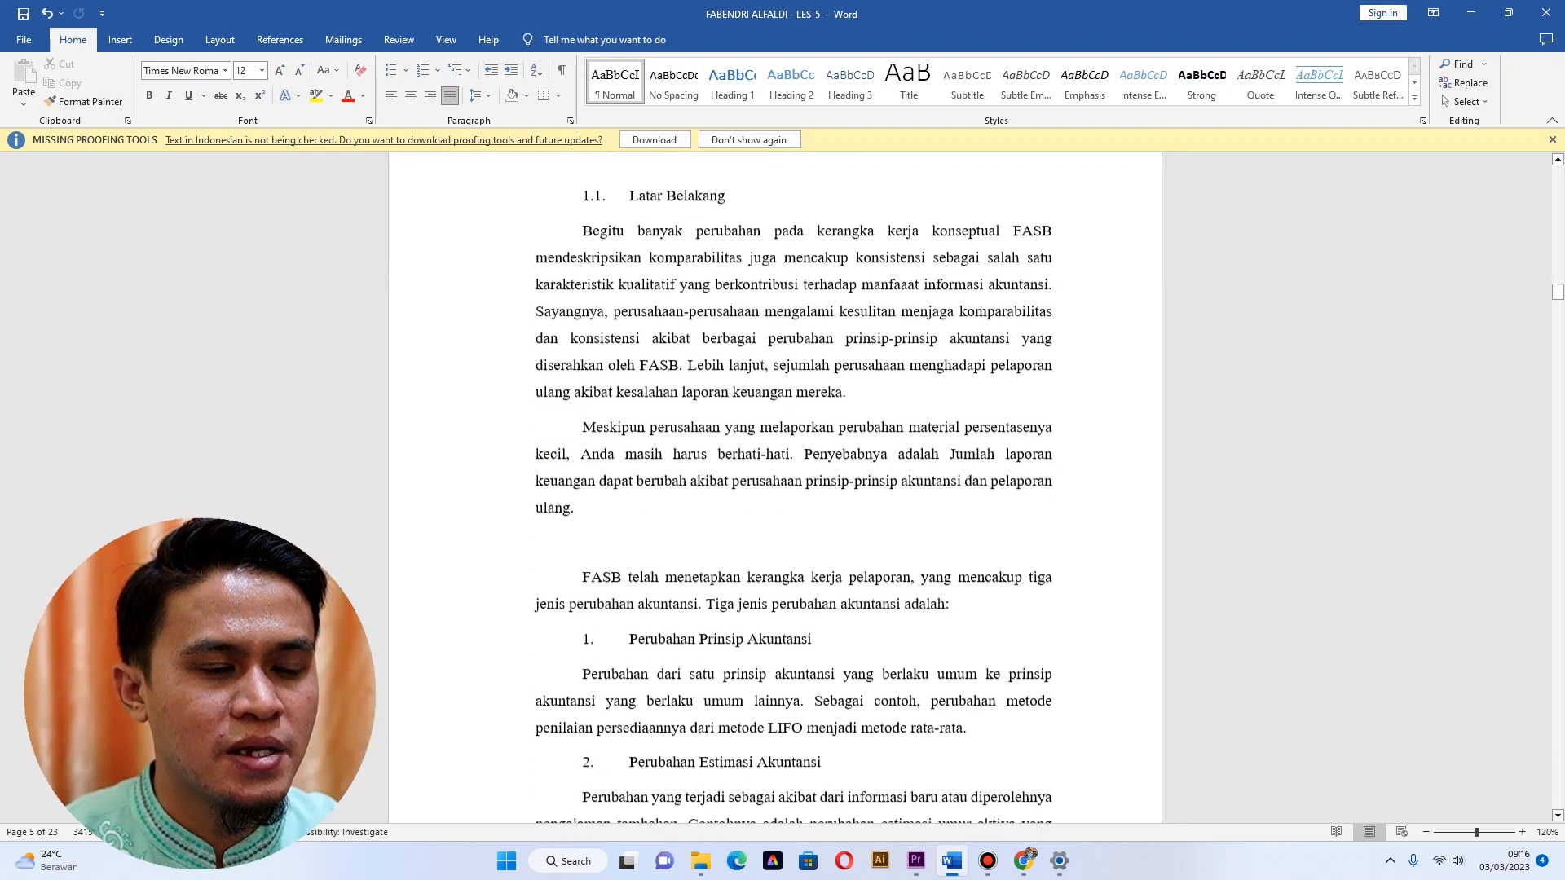
scroll(775, 489, down, 2)
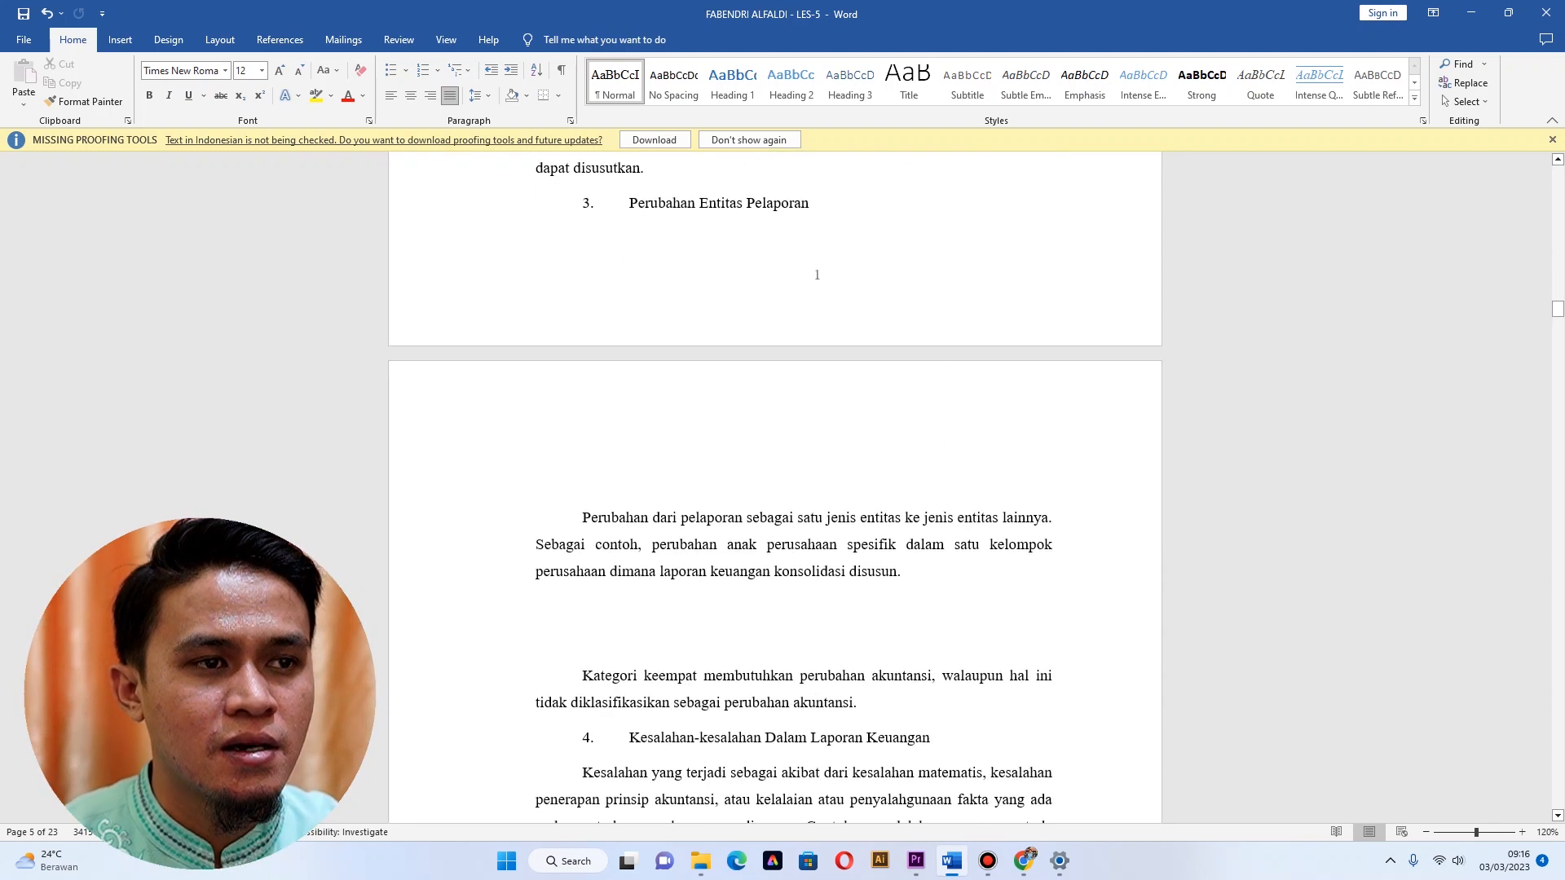
scroll(774, 489, down, 3)
scroll(774, 489, down, 12)
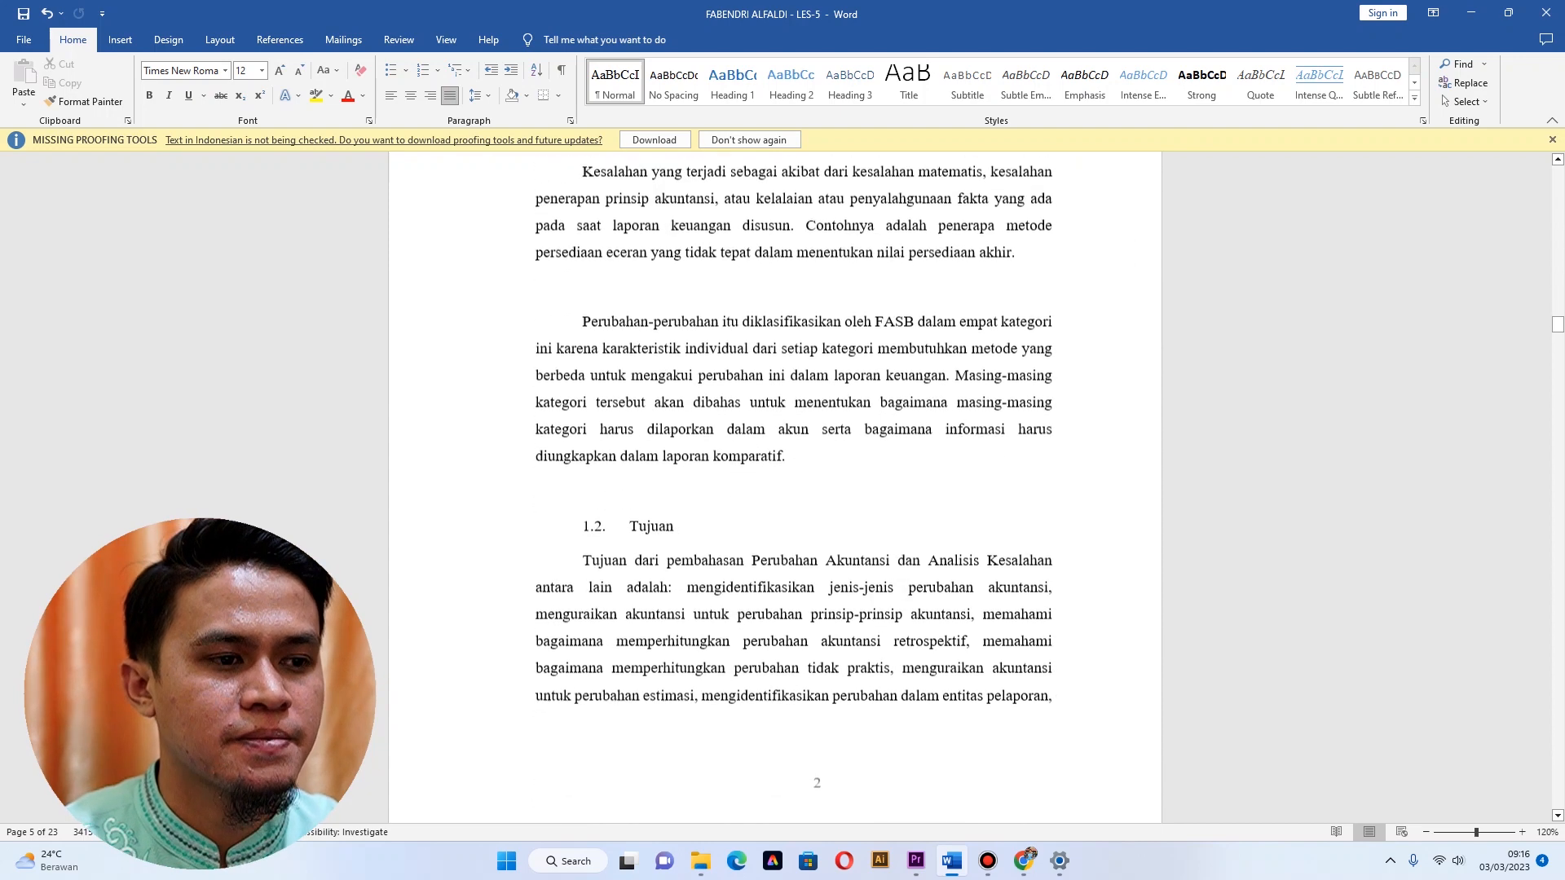
scroll(774, 489, down, 1)
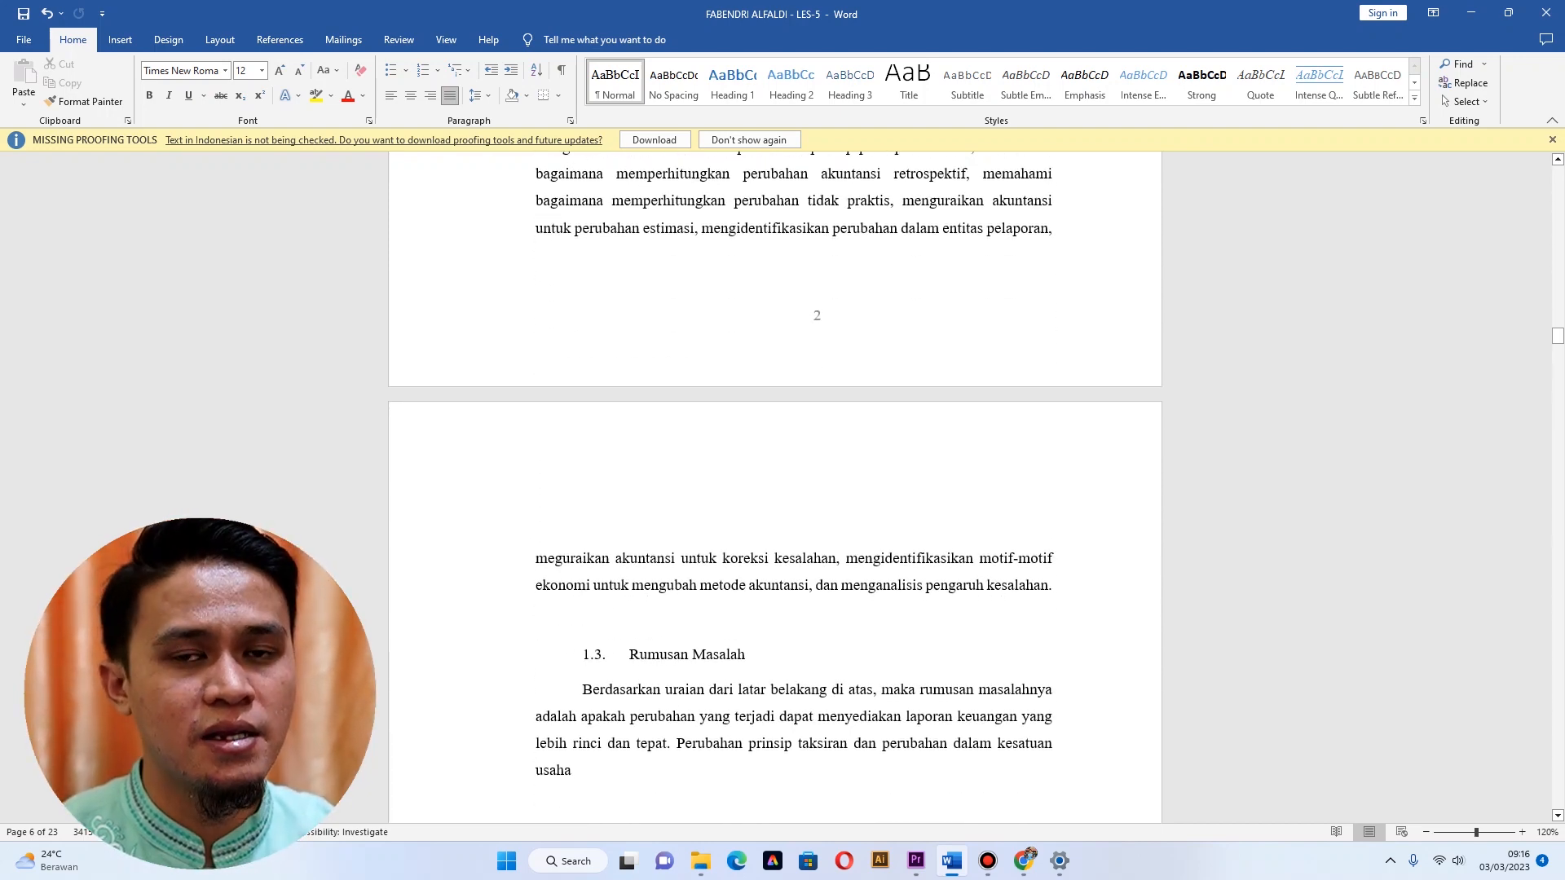
scroll(775, 489, down, 2)
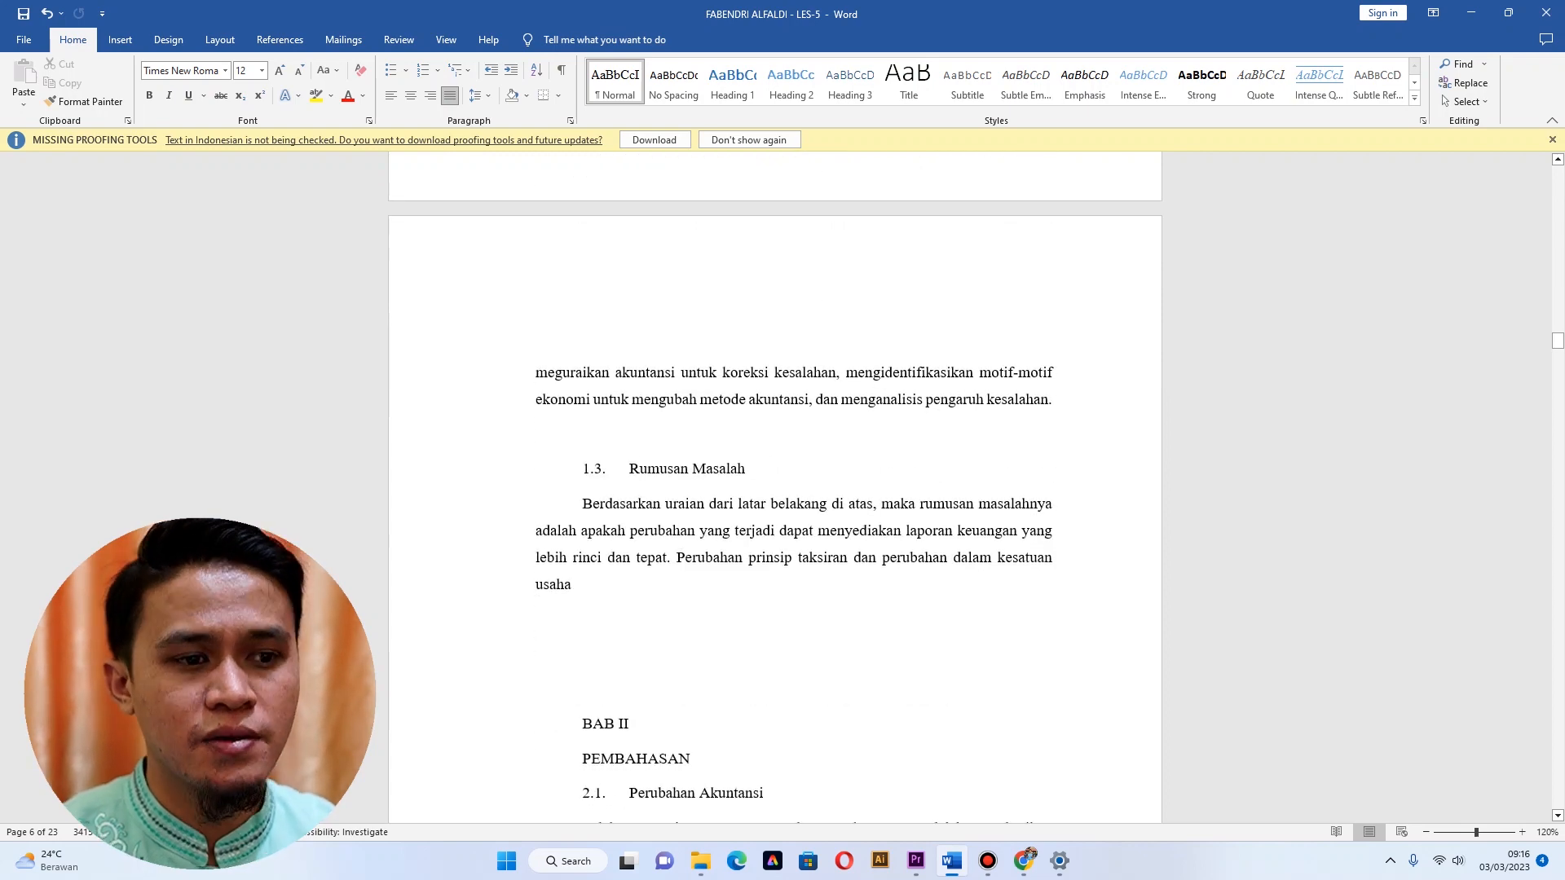
scroll(774, 489, down, 3)
scroll(775, 489, down, 1)
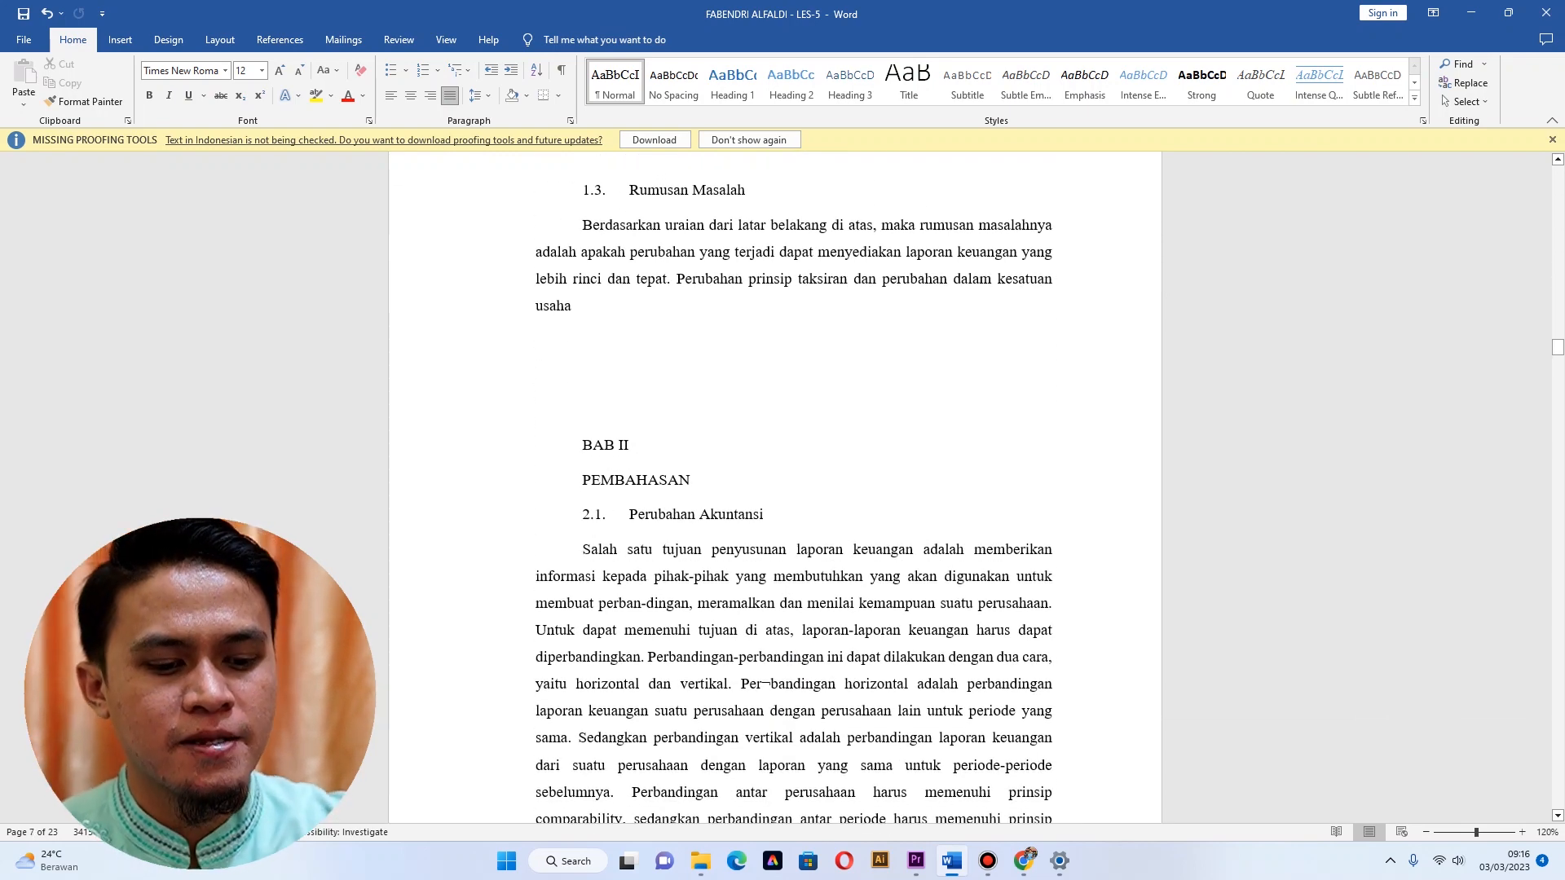
Apply the Heading 1 style to the KATA PENGANTAR title on the second page.
key(ctrl+Home)
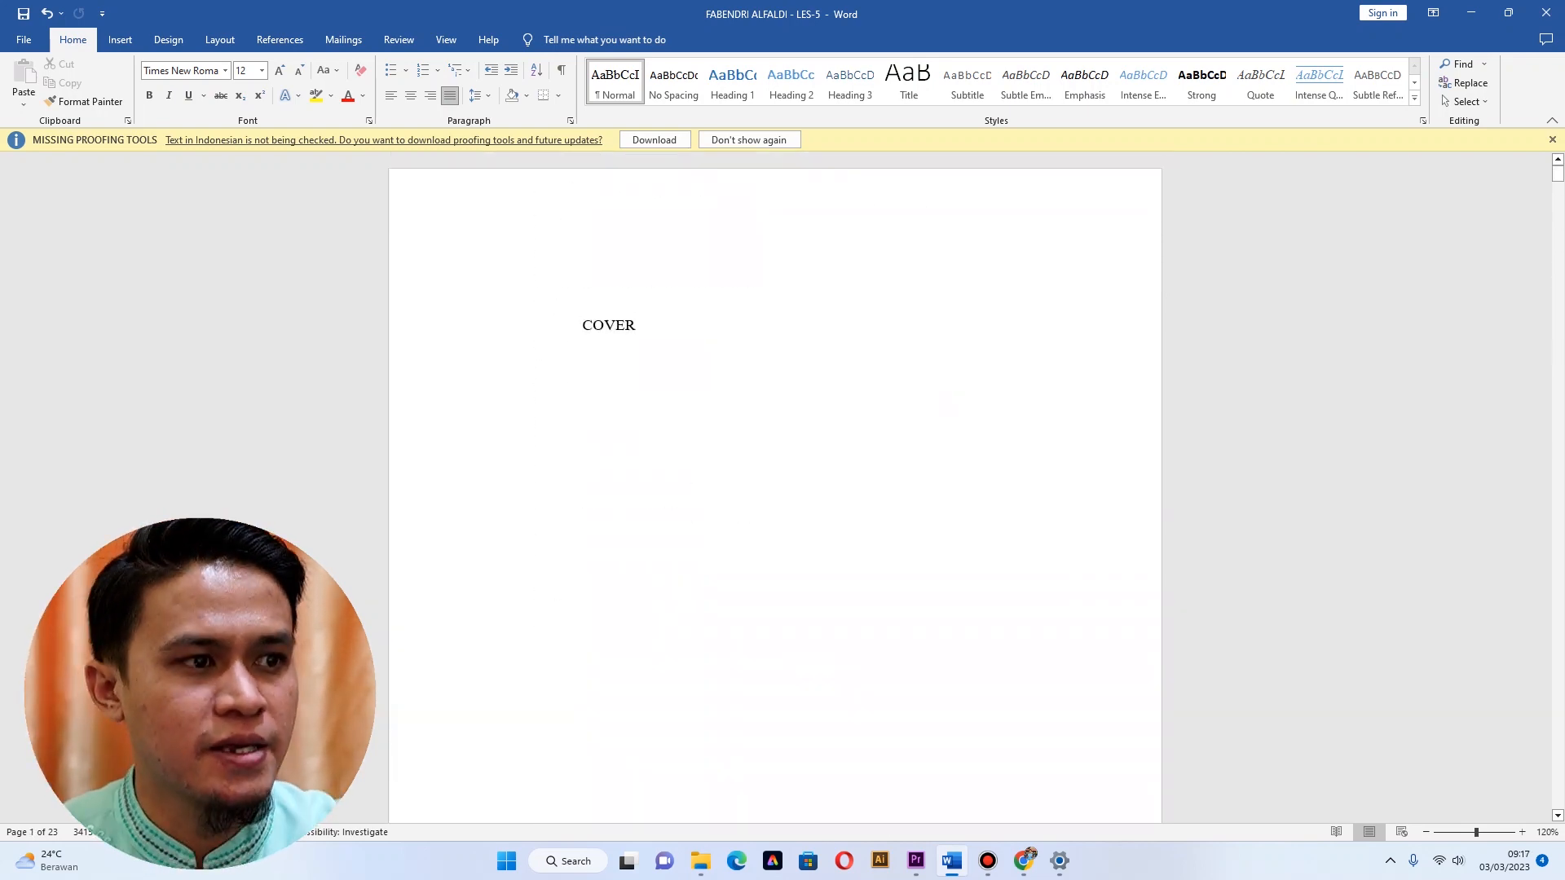
scroll(774, 489, down, 10)
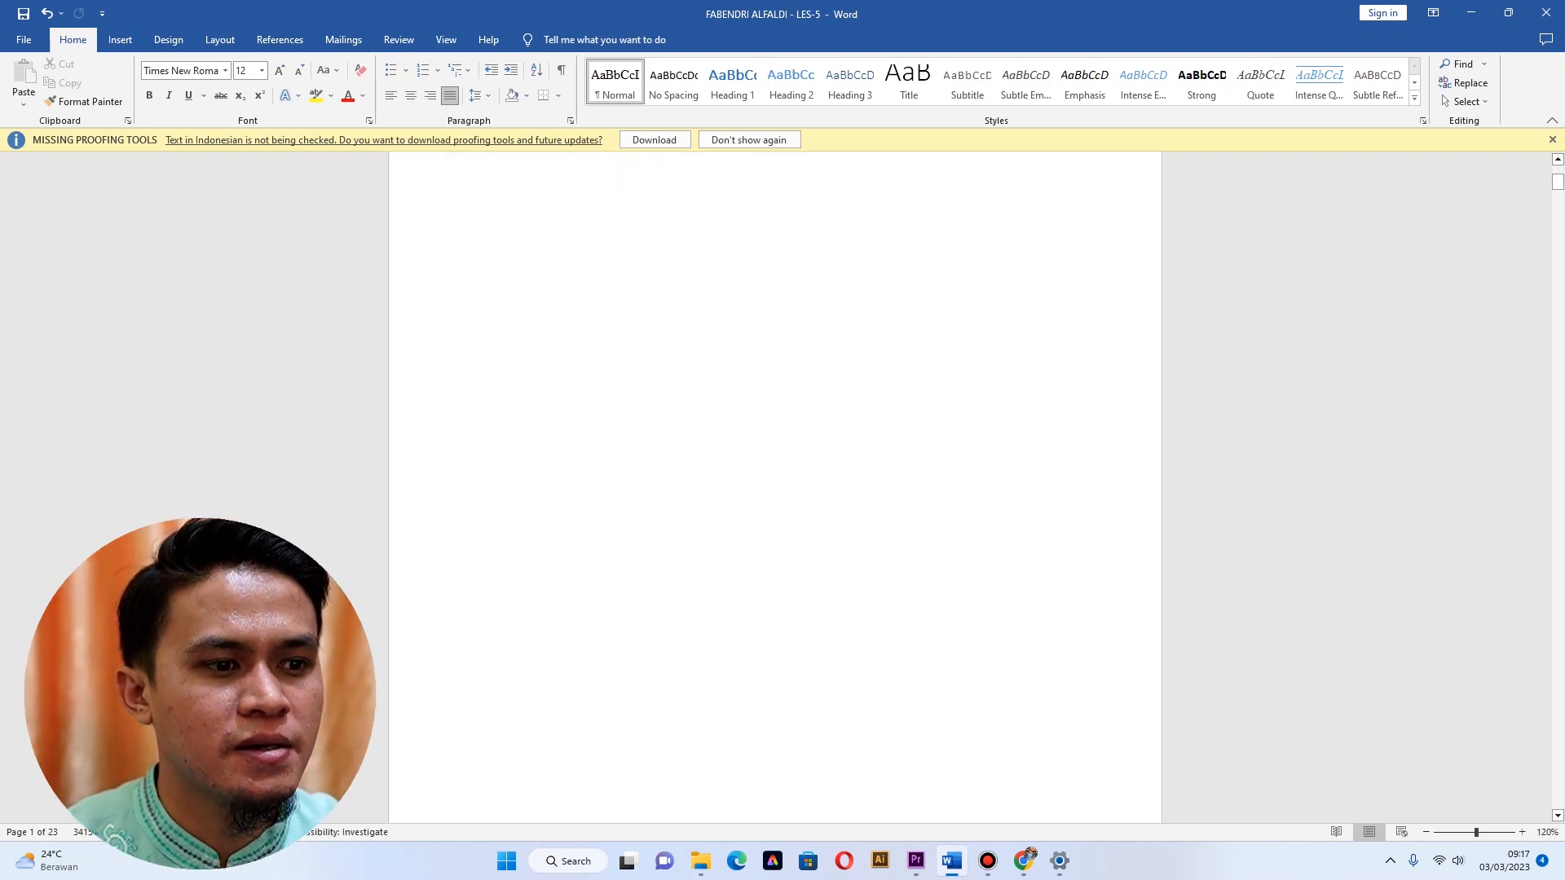
scroll(774, 489, down, 3)
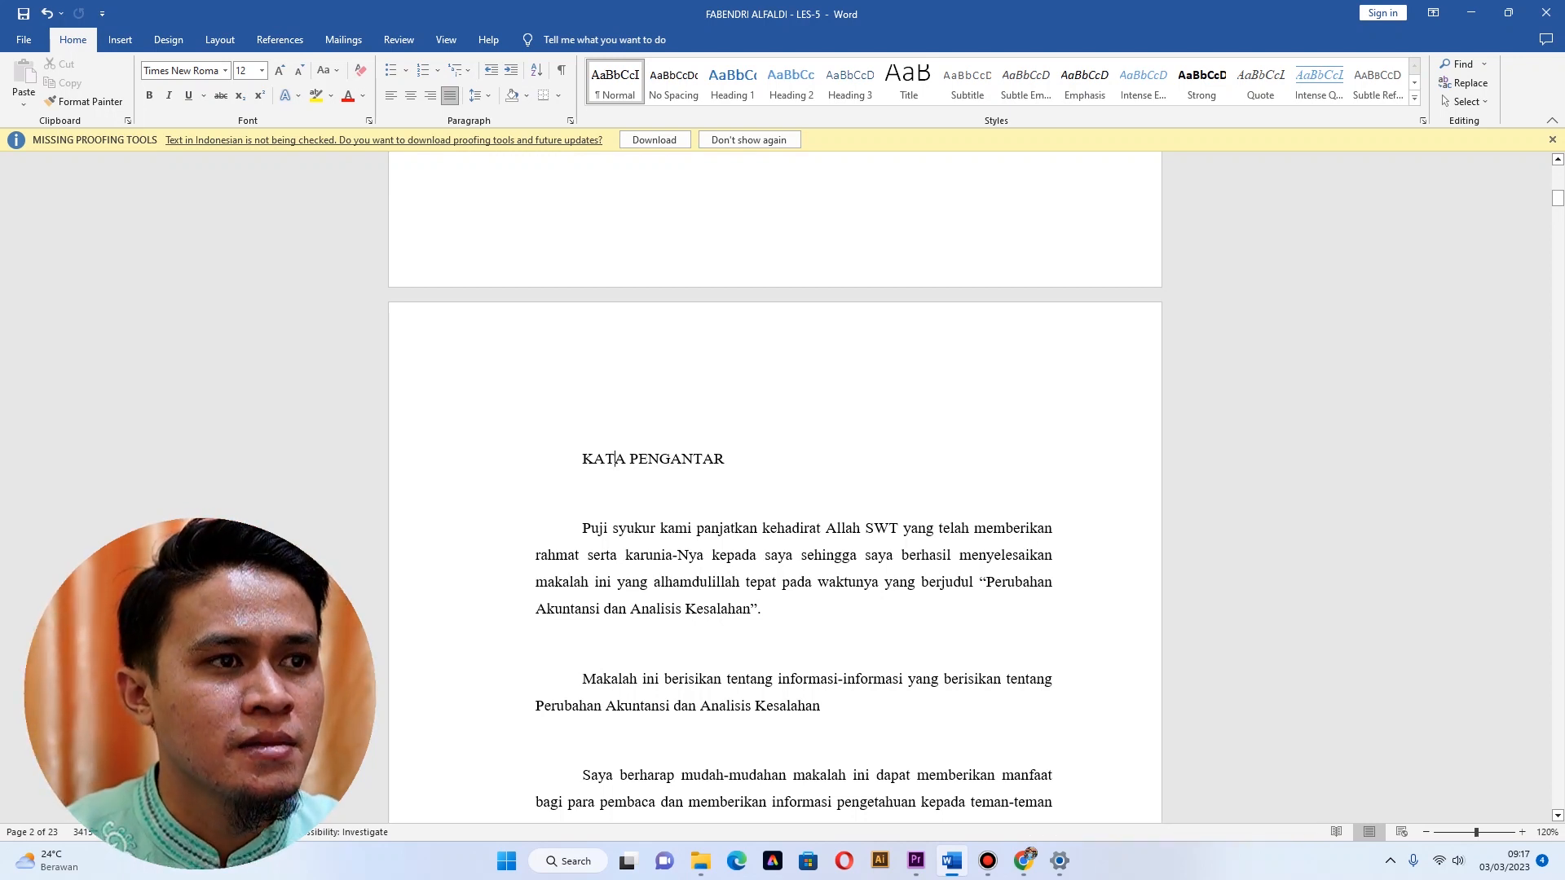
click(732, 82)
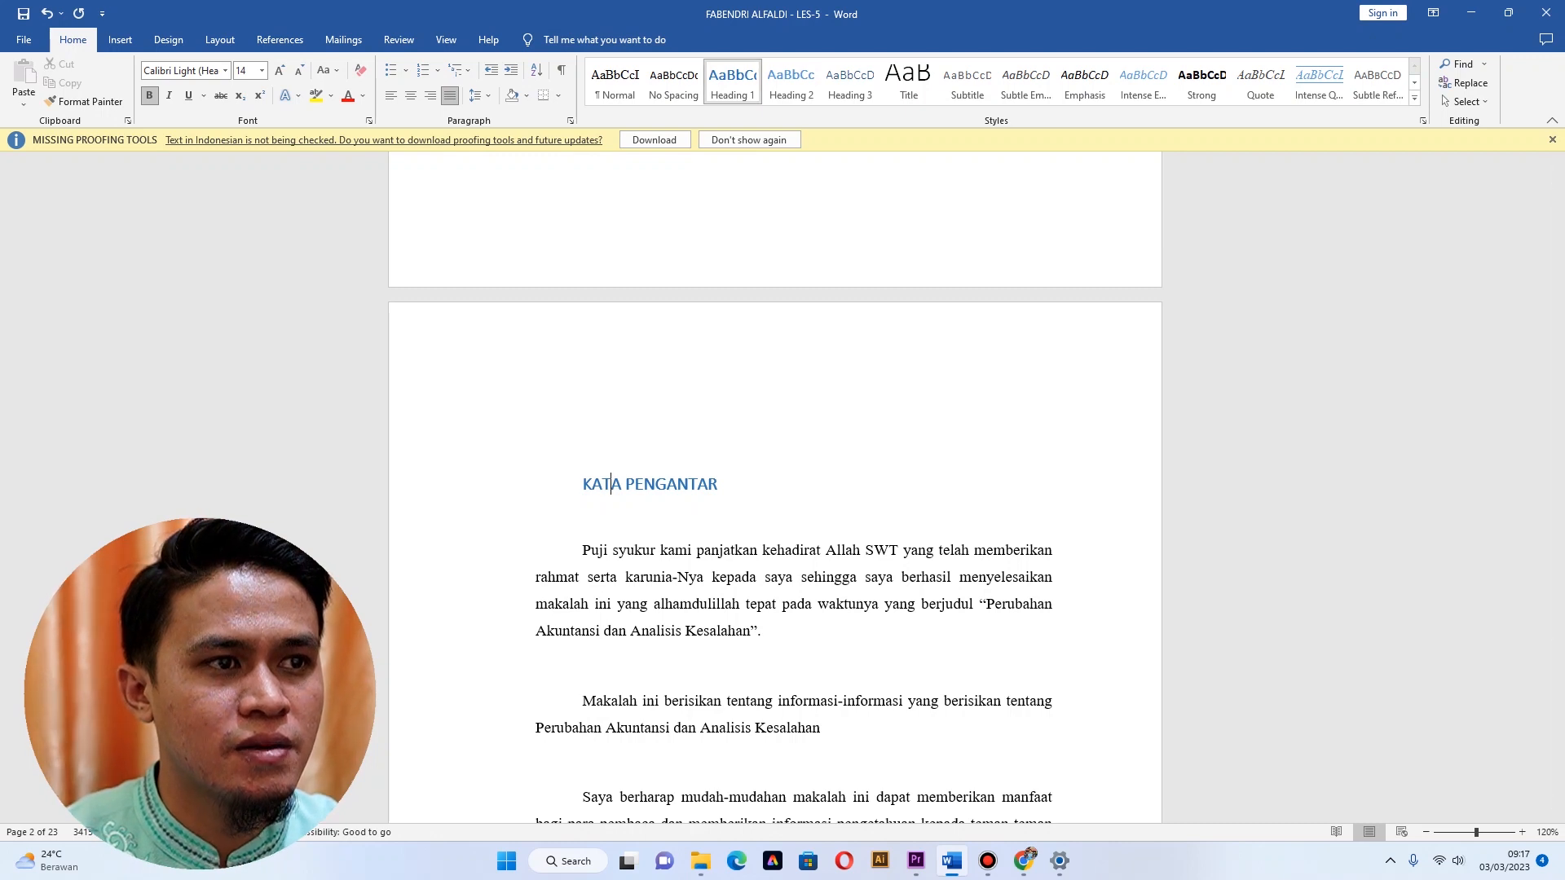
Modify the Heading 1 style to use Times New Roman, the Automatic font color and centered alignment.
right_click(734, 86)
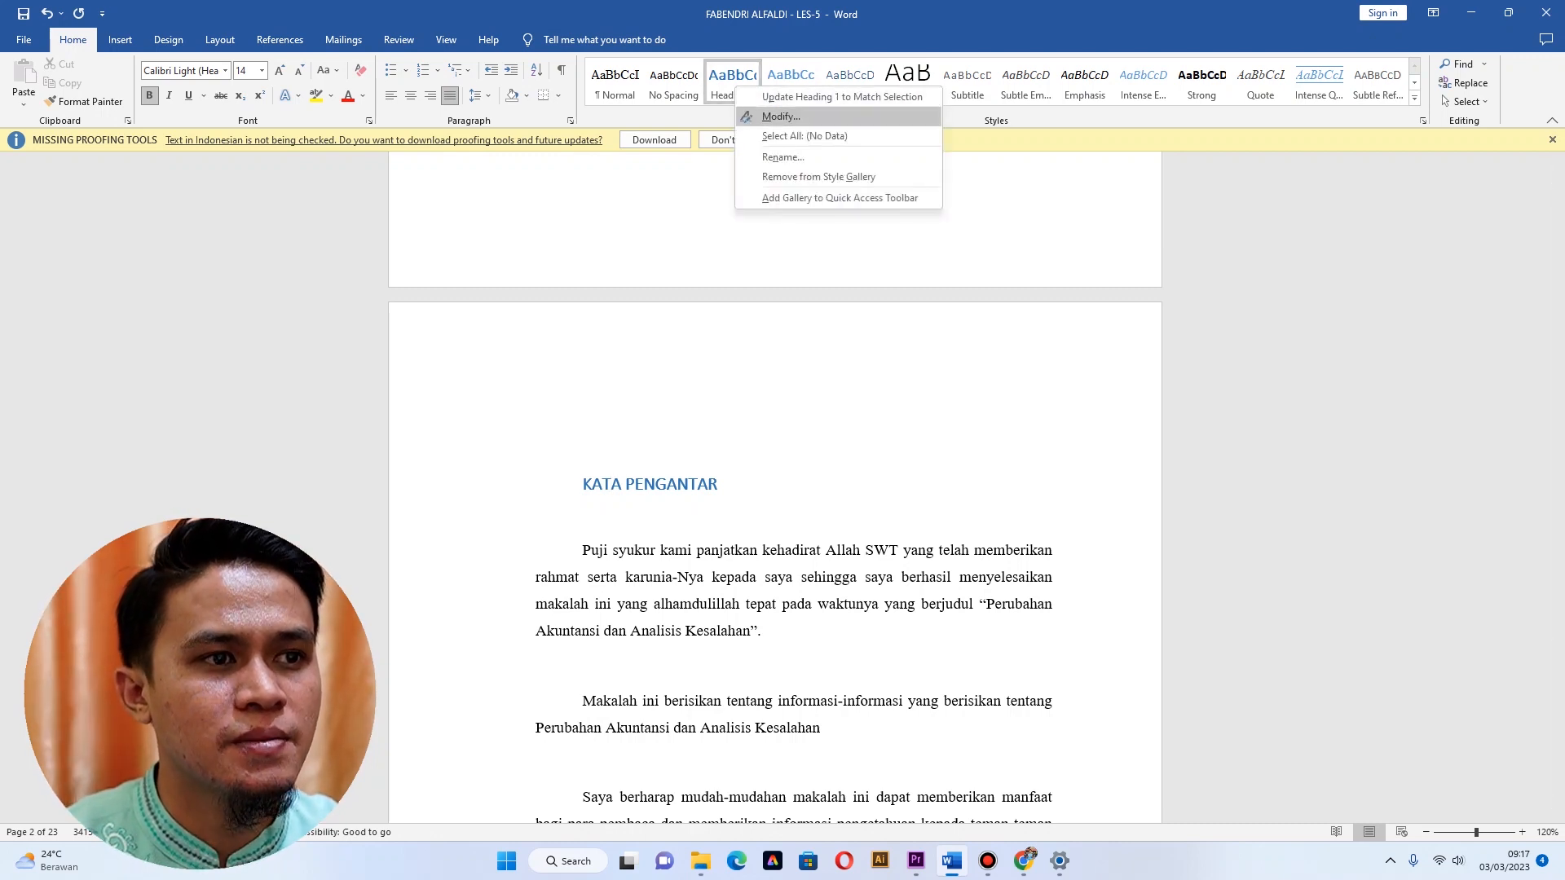
click(780, 116)
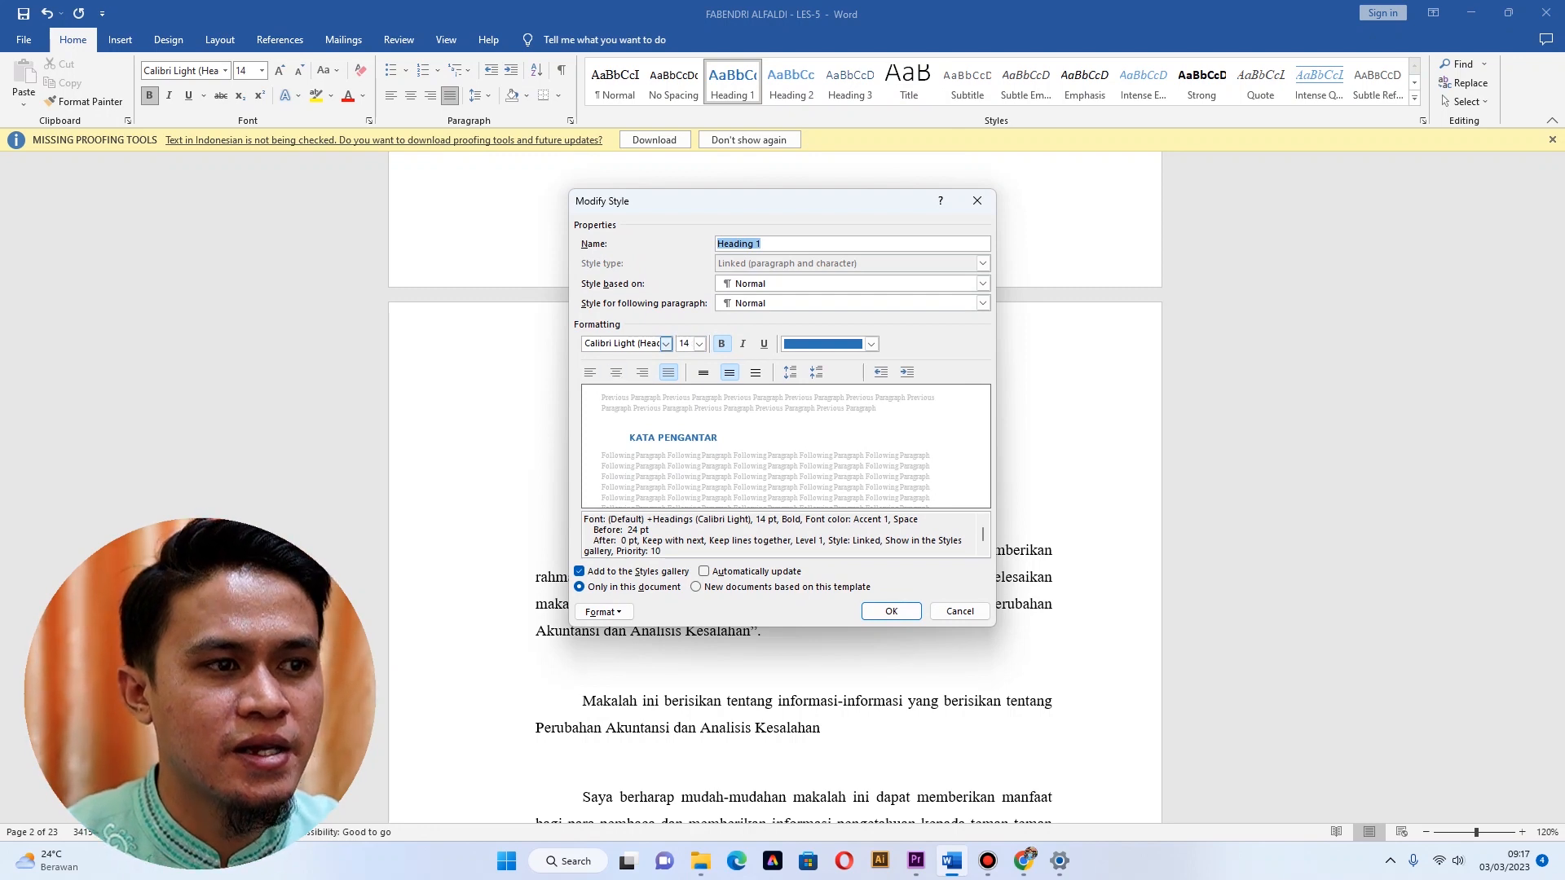
click(666, 344)
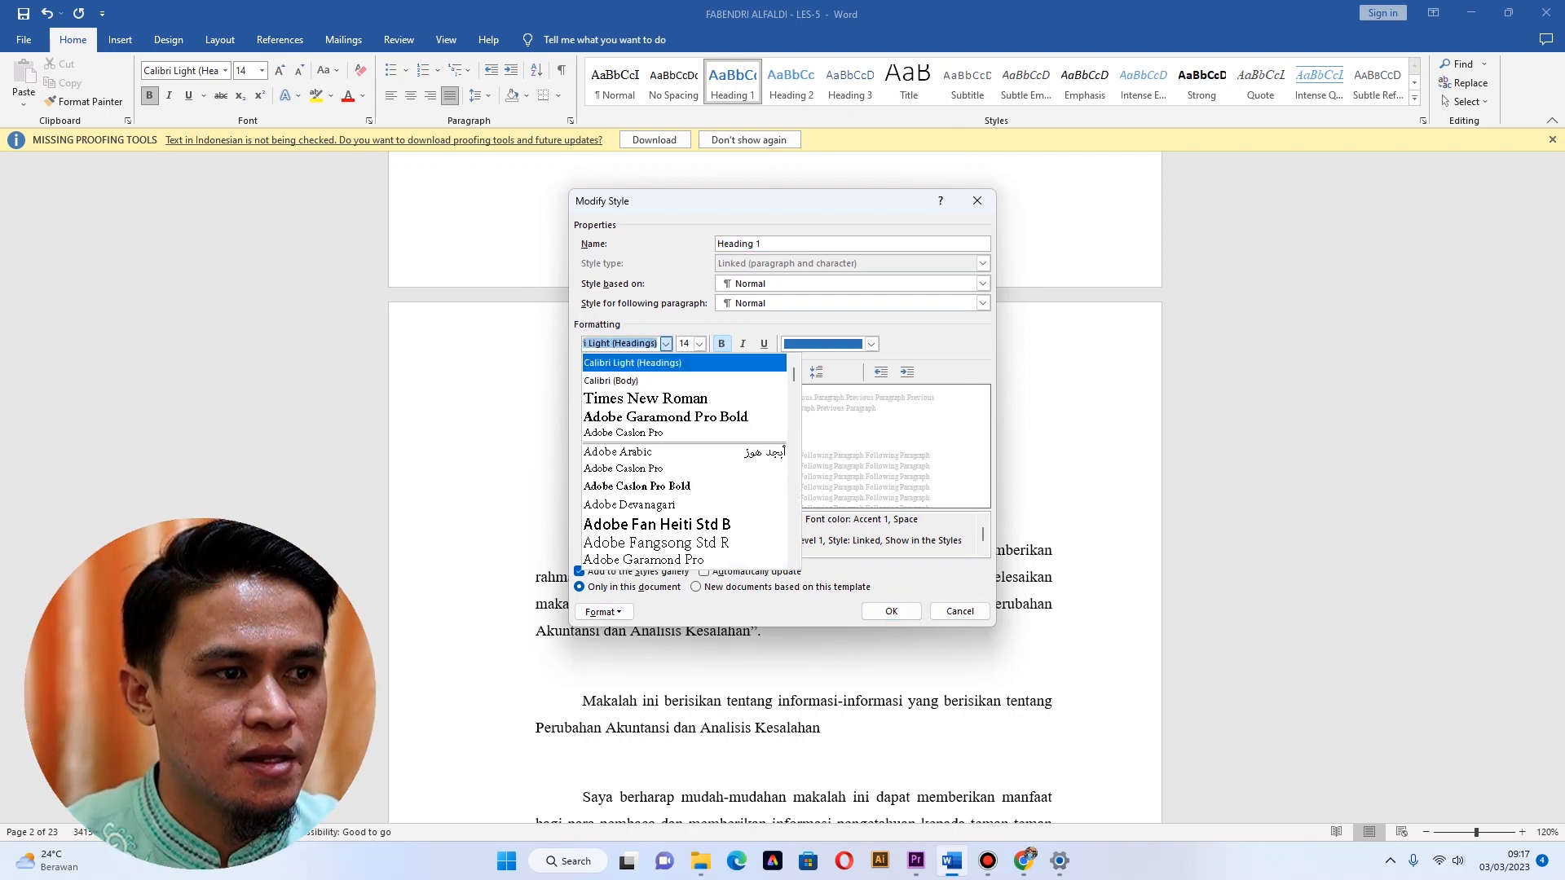
key(Return)
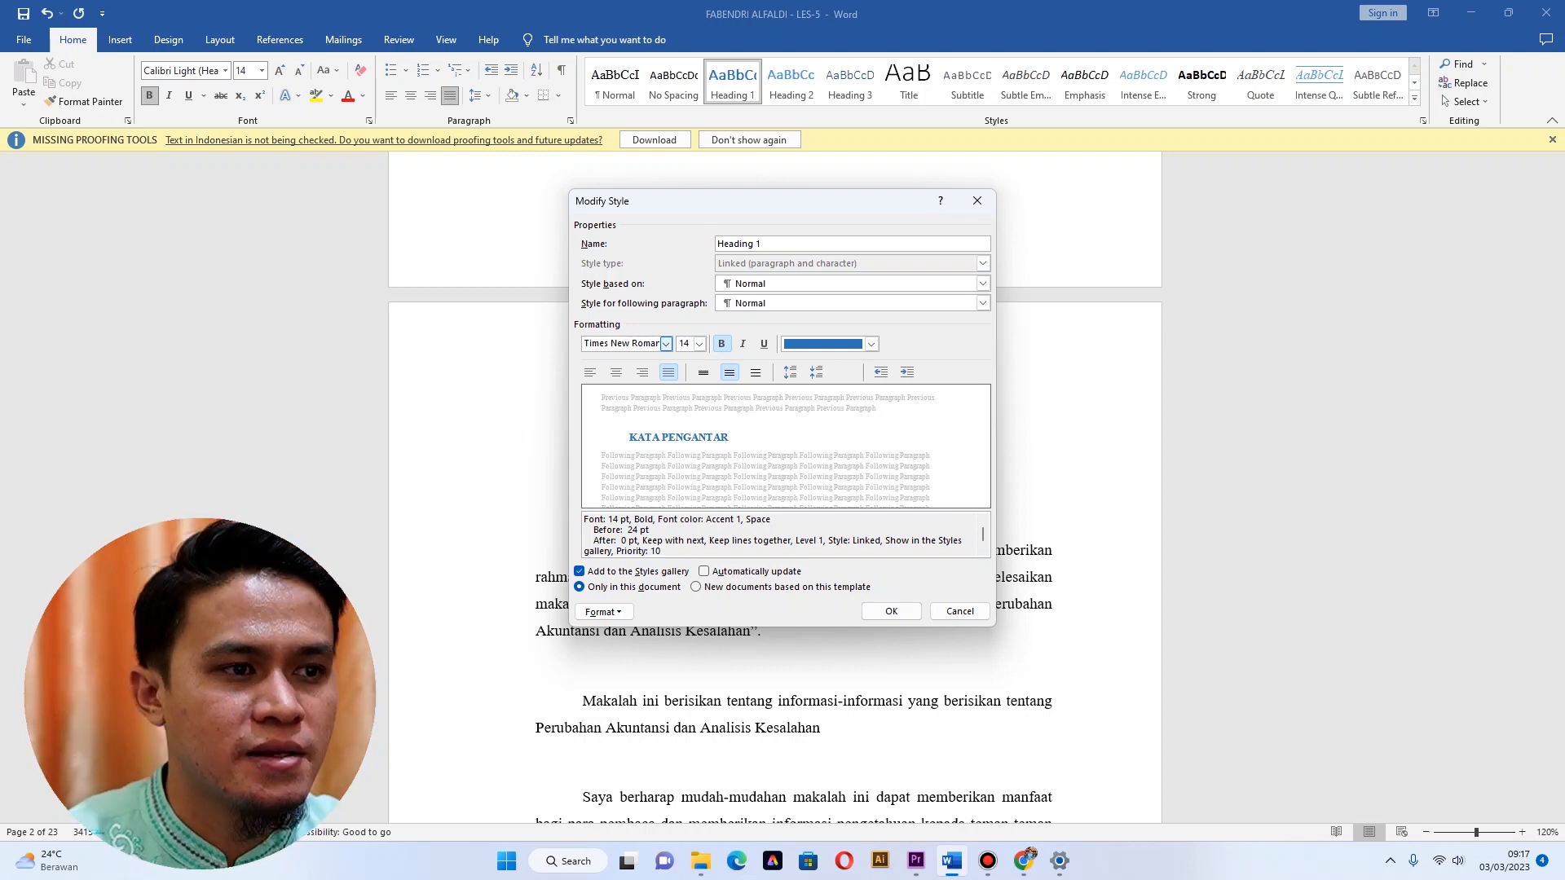
click(871, 344)
click(825, 359)
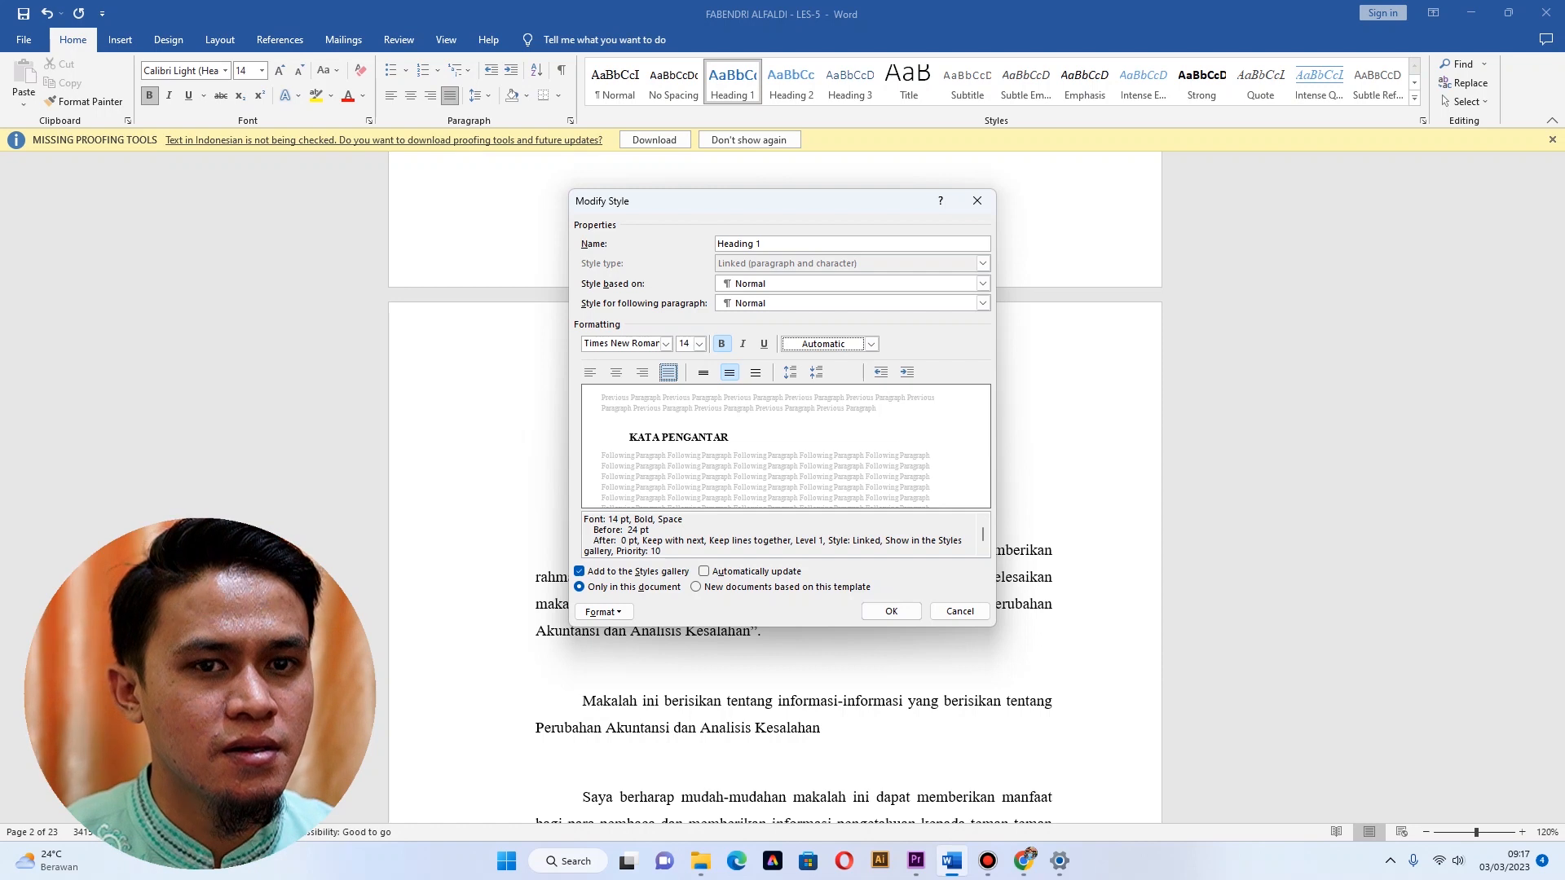
click(616, 371)
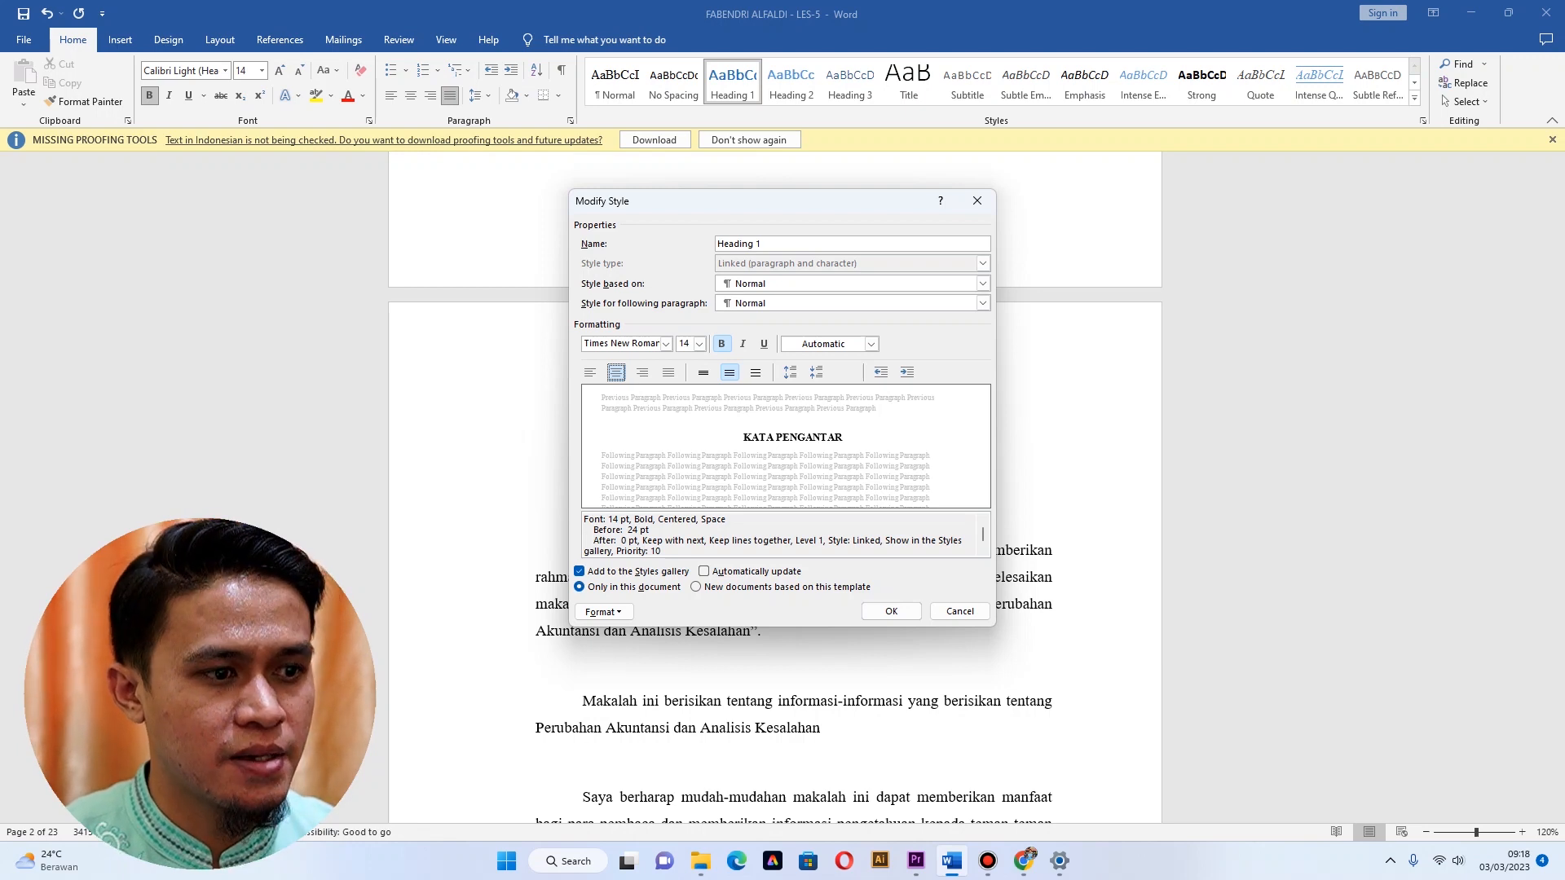
Set the Heading 1 style's paragraph format to no special indent and 0 pt spacing before, and apply the style changes.
click(603, 612)
click(621, 650)
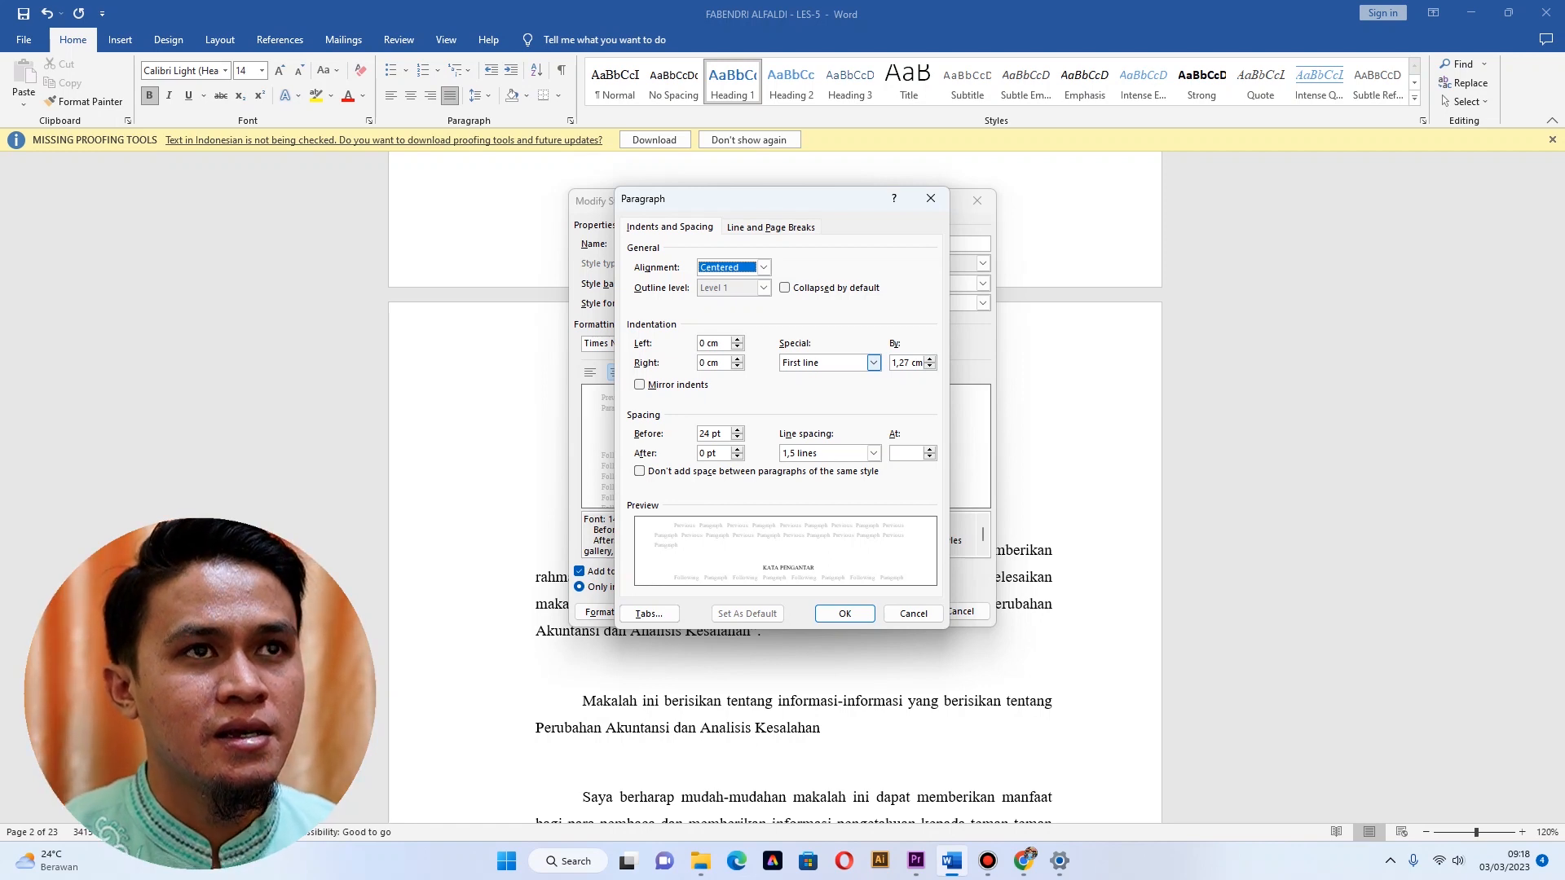
click(873, 361)
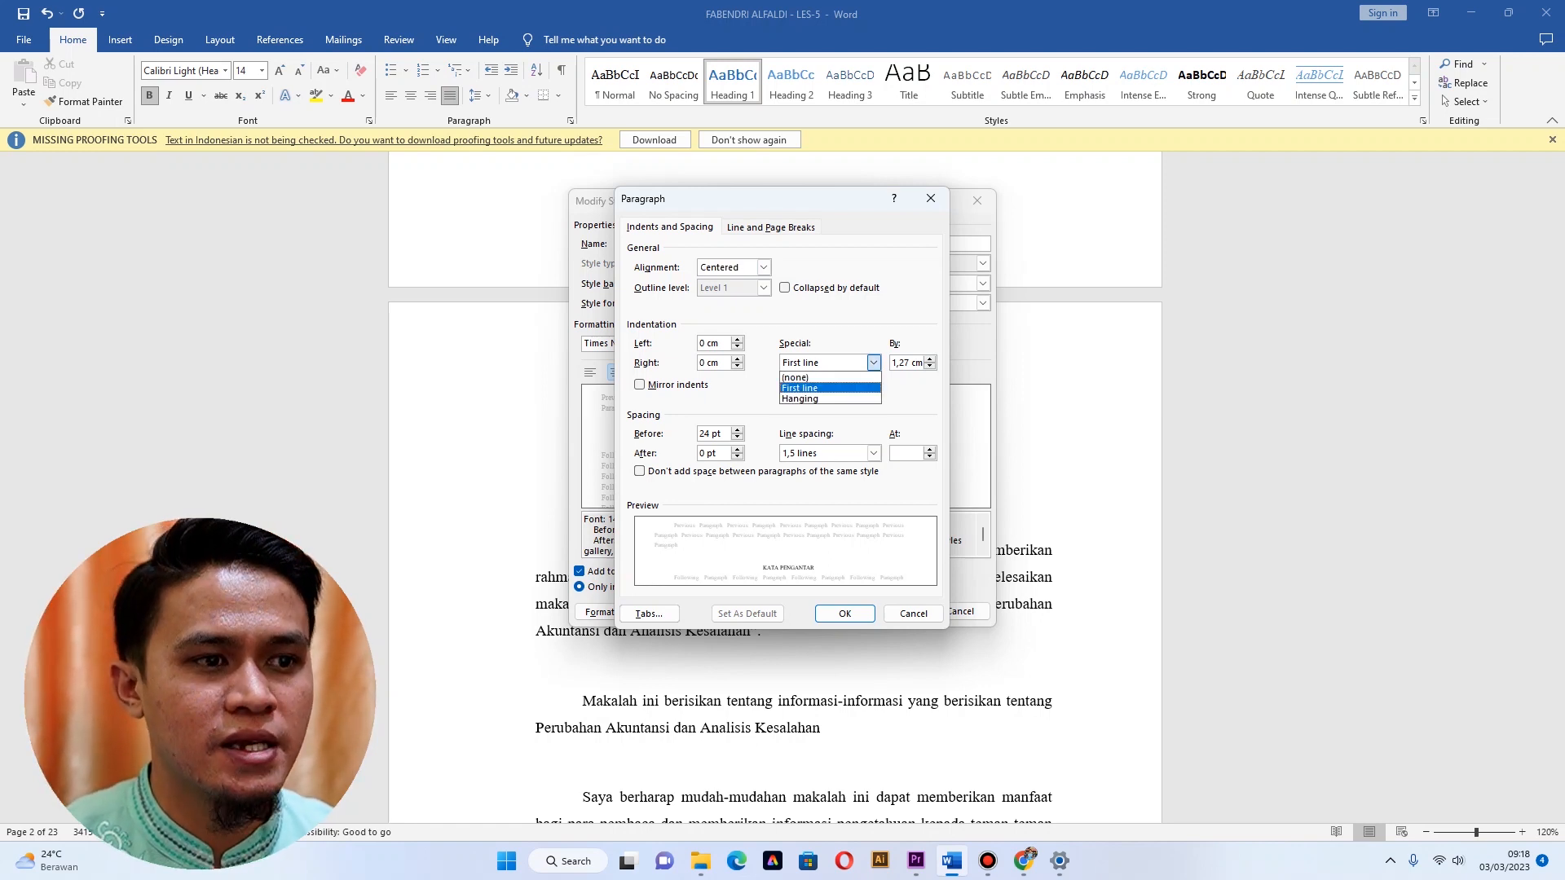
click(828, 378)
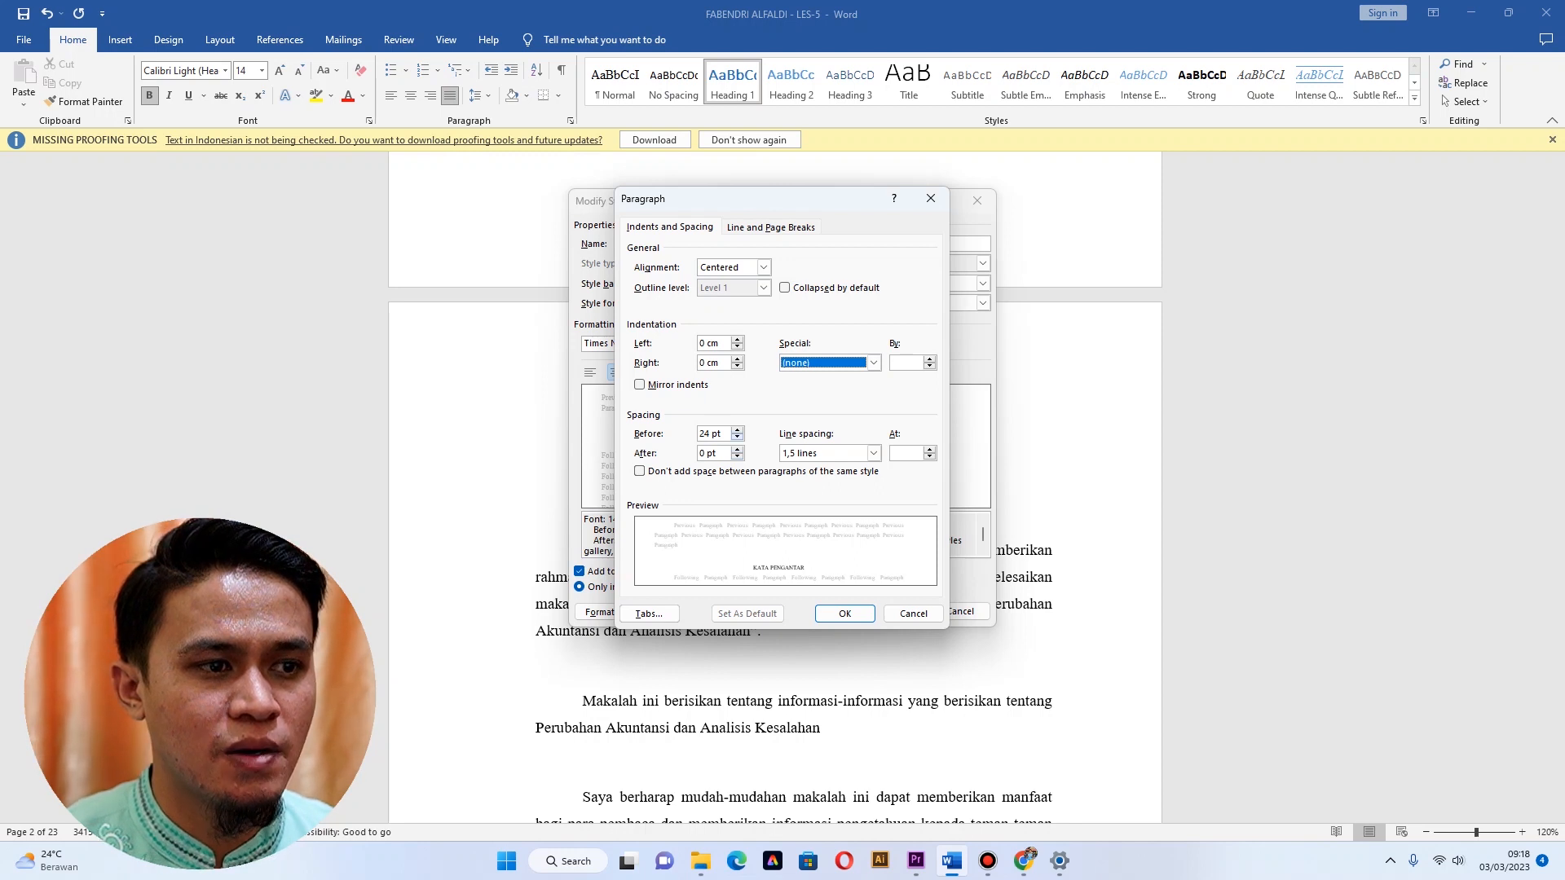
click(737, 438)
click(737, 438)
click(736, 438)
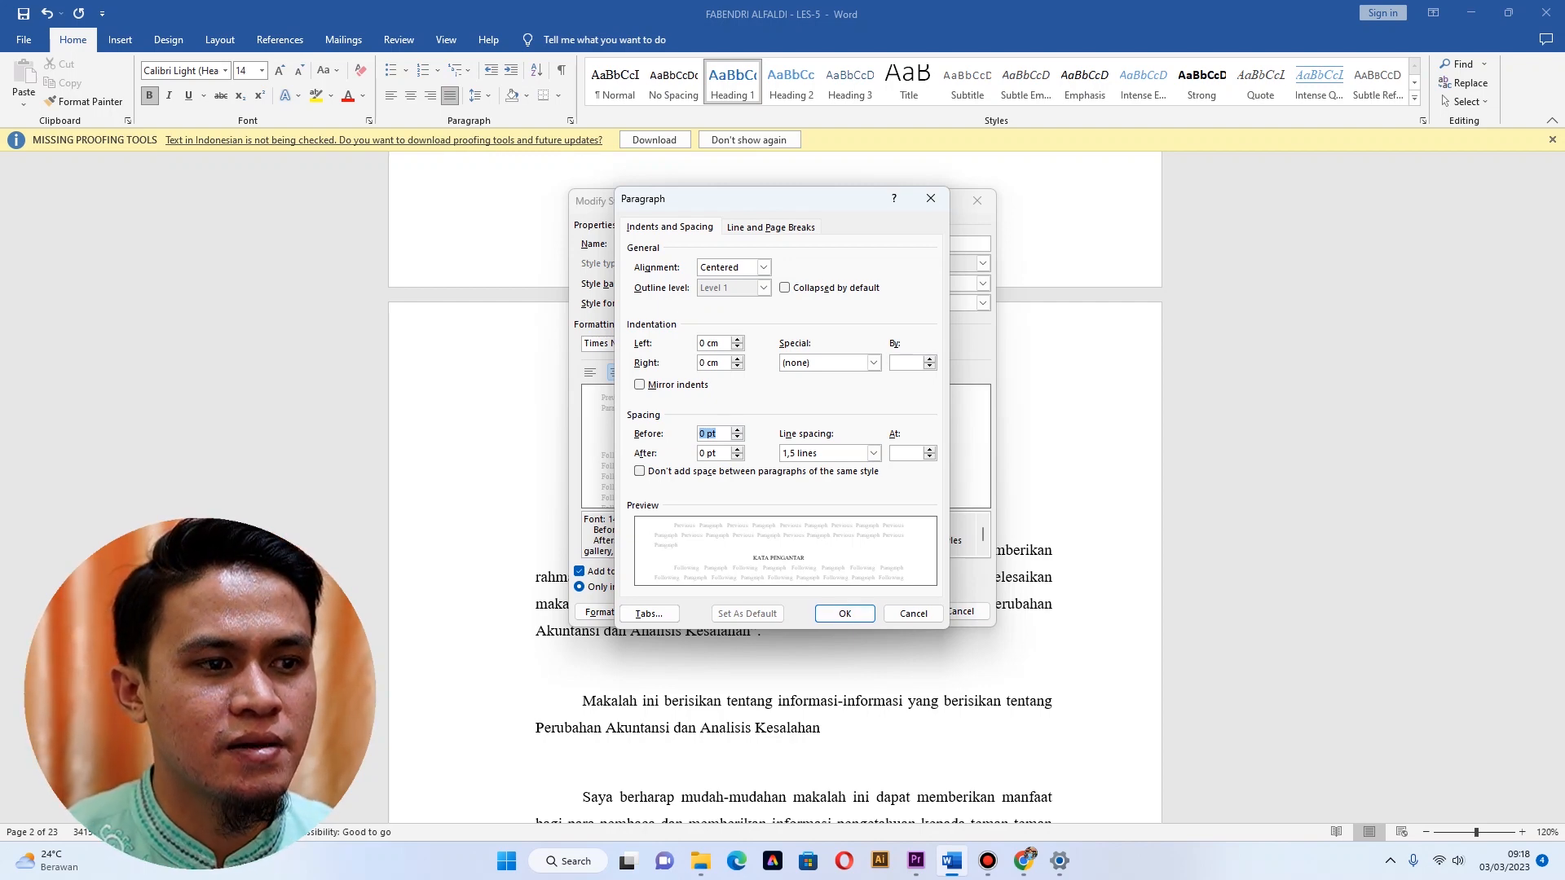
key(Return)
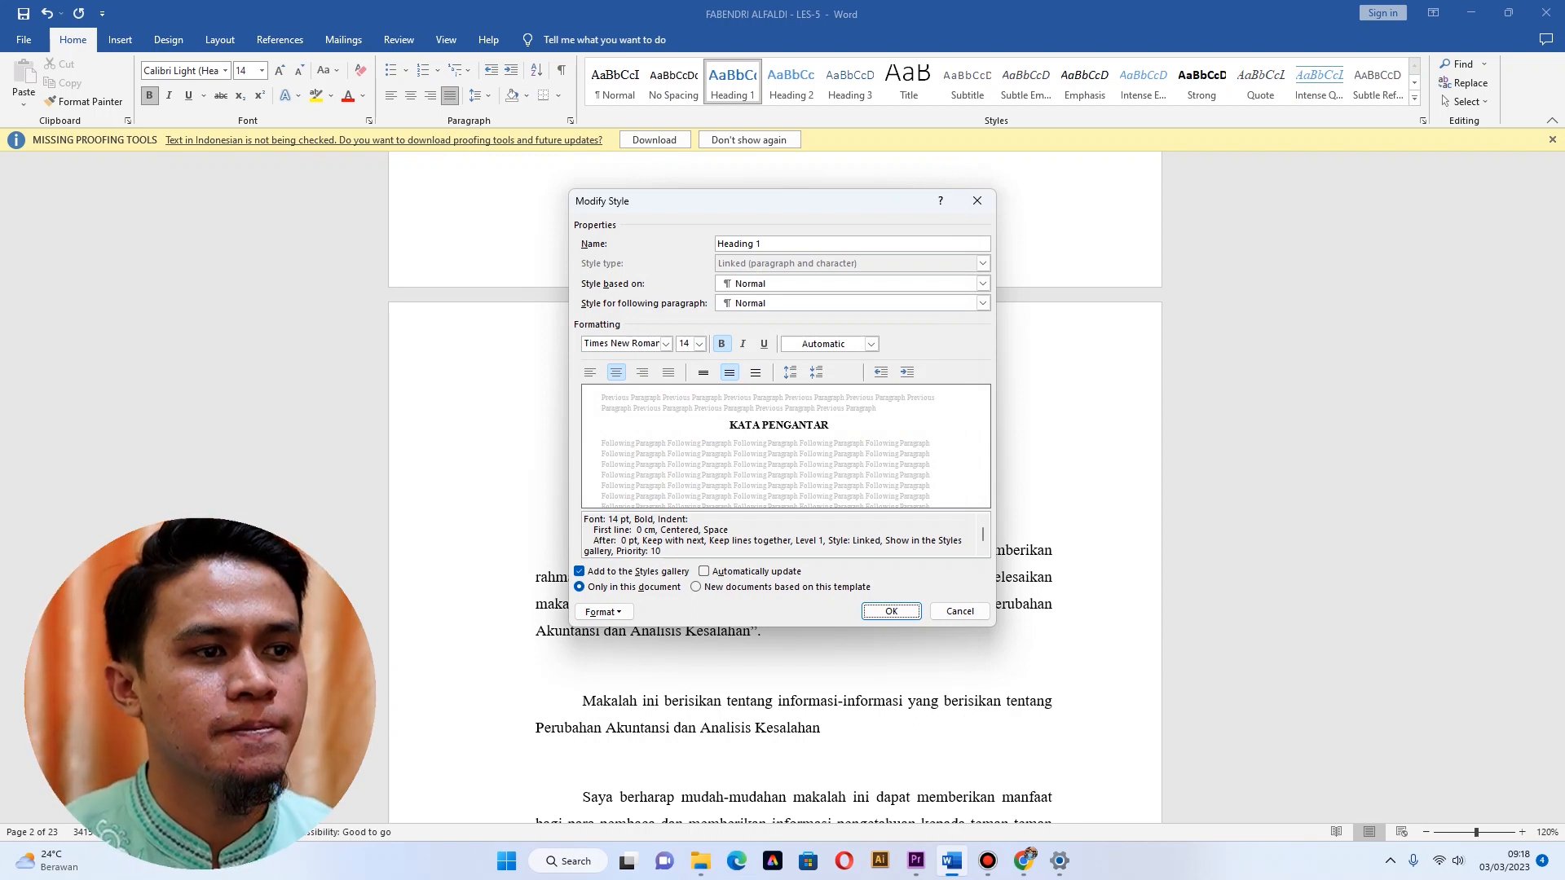
key(Return)
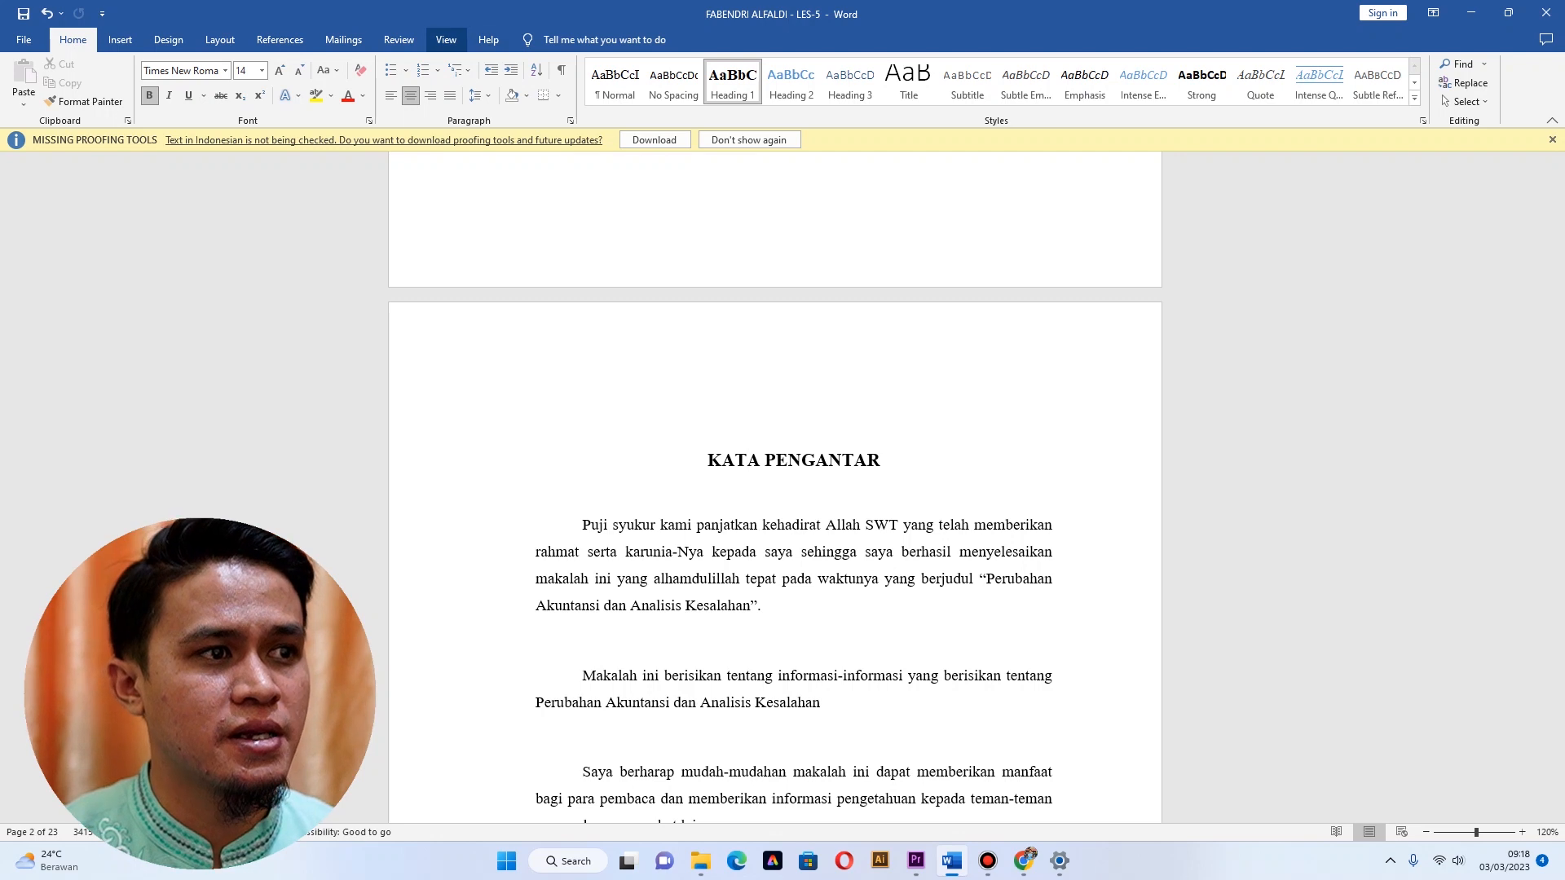
Show the document's heading navigation and jump to the KATA PENGANTAR heading through it.
click(446, 39)
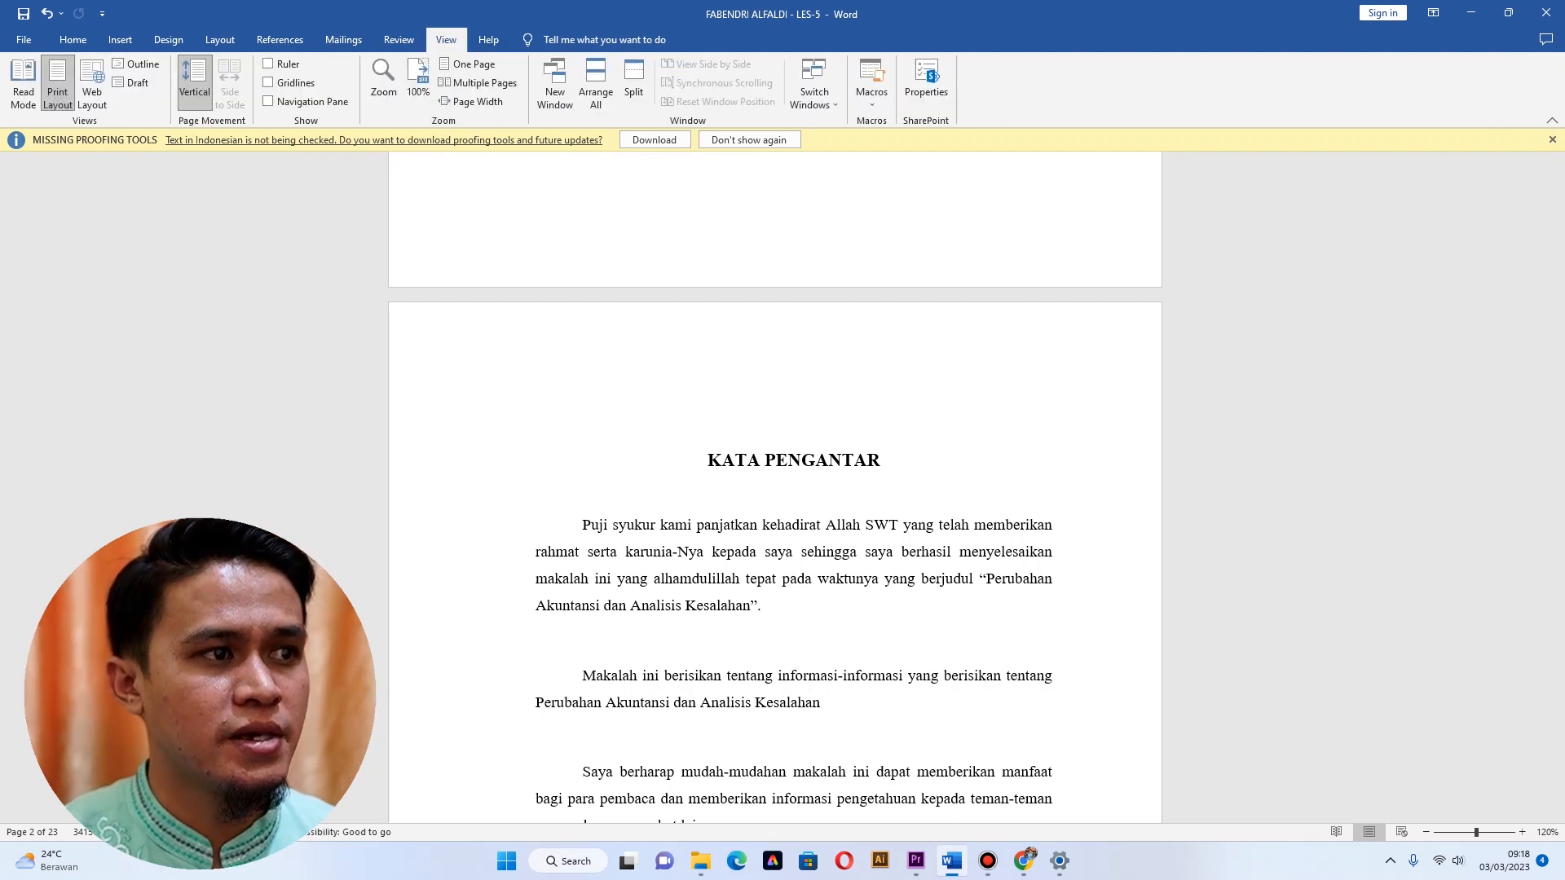
click(267, 101)
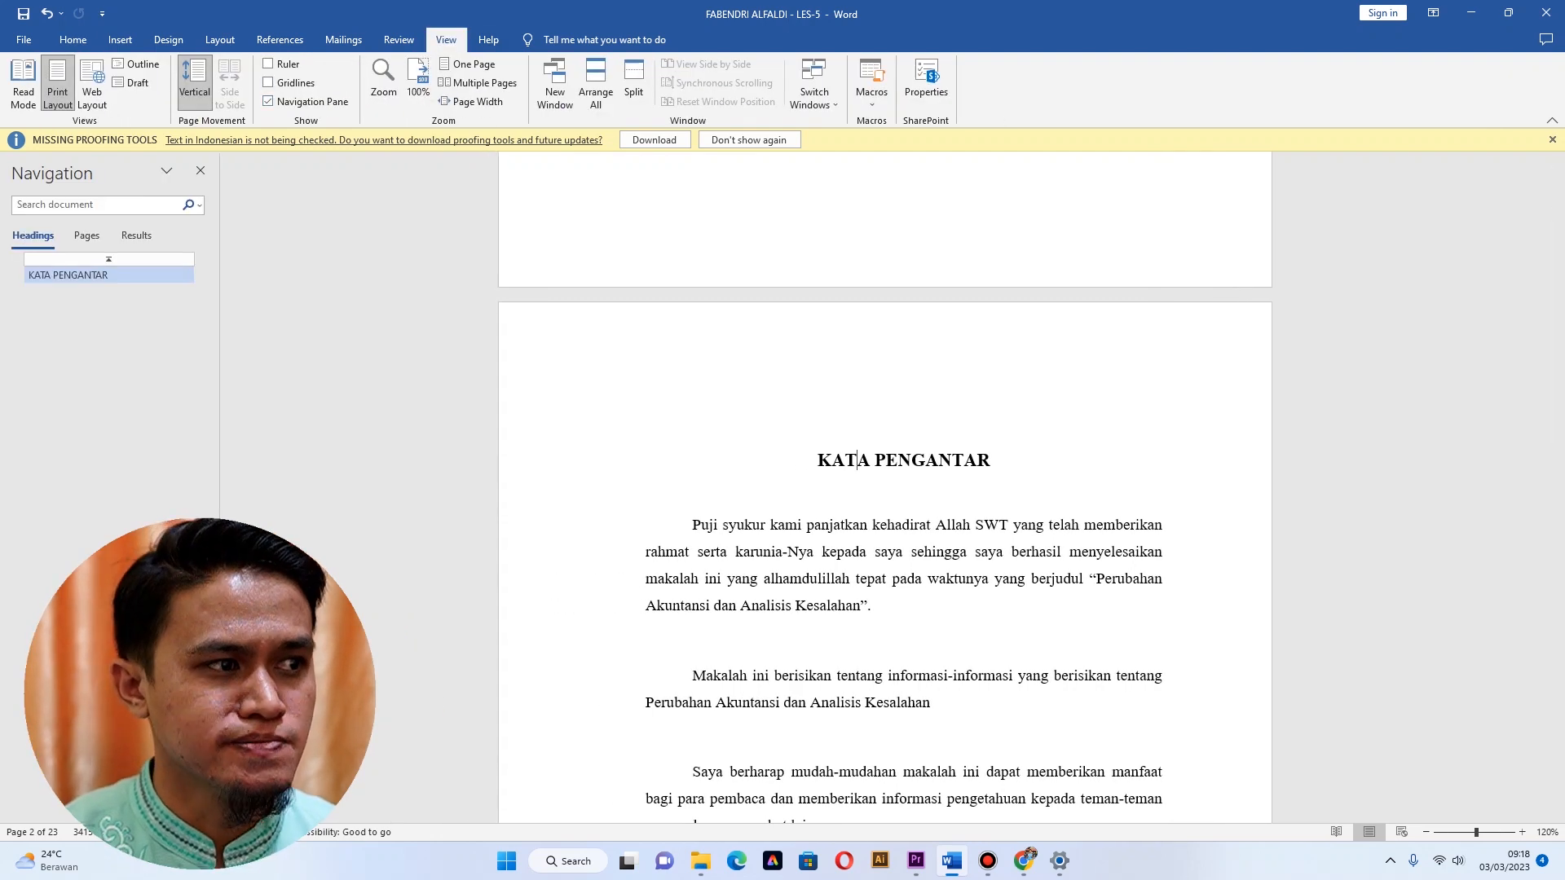
click(67, 274)
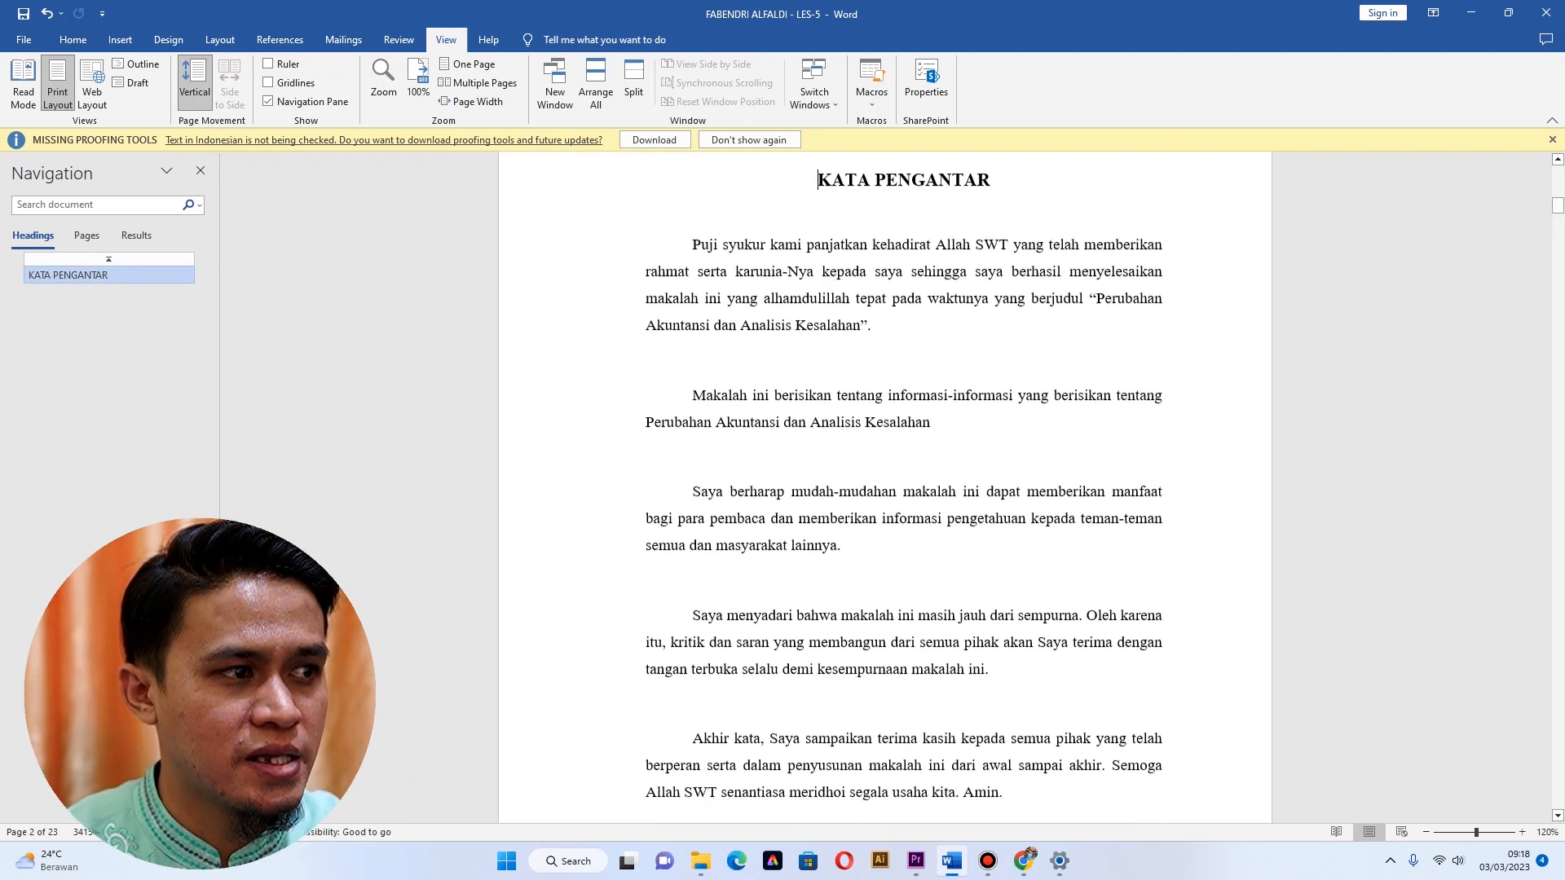
scroll(885, 486, up, 5)
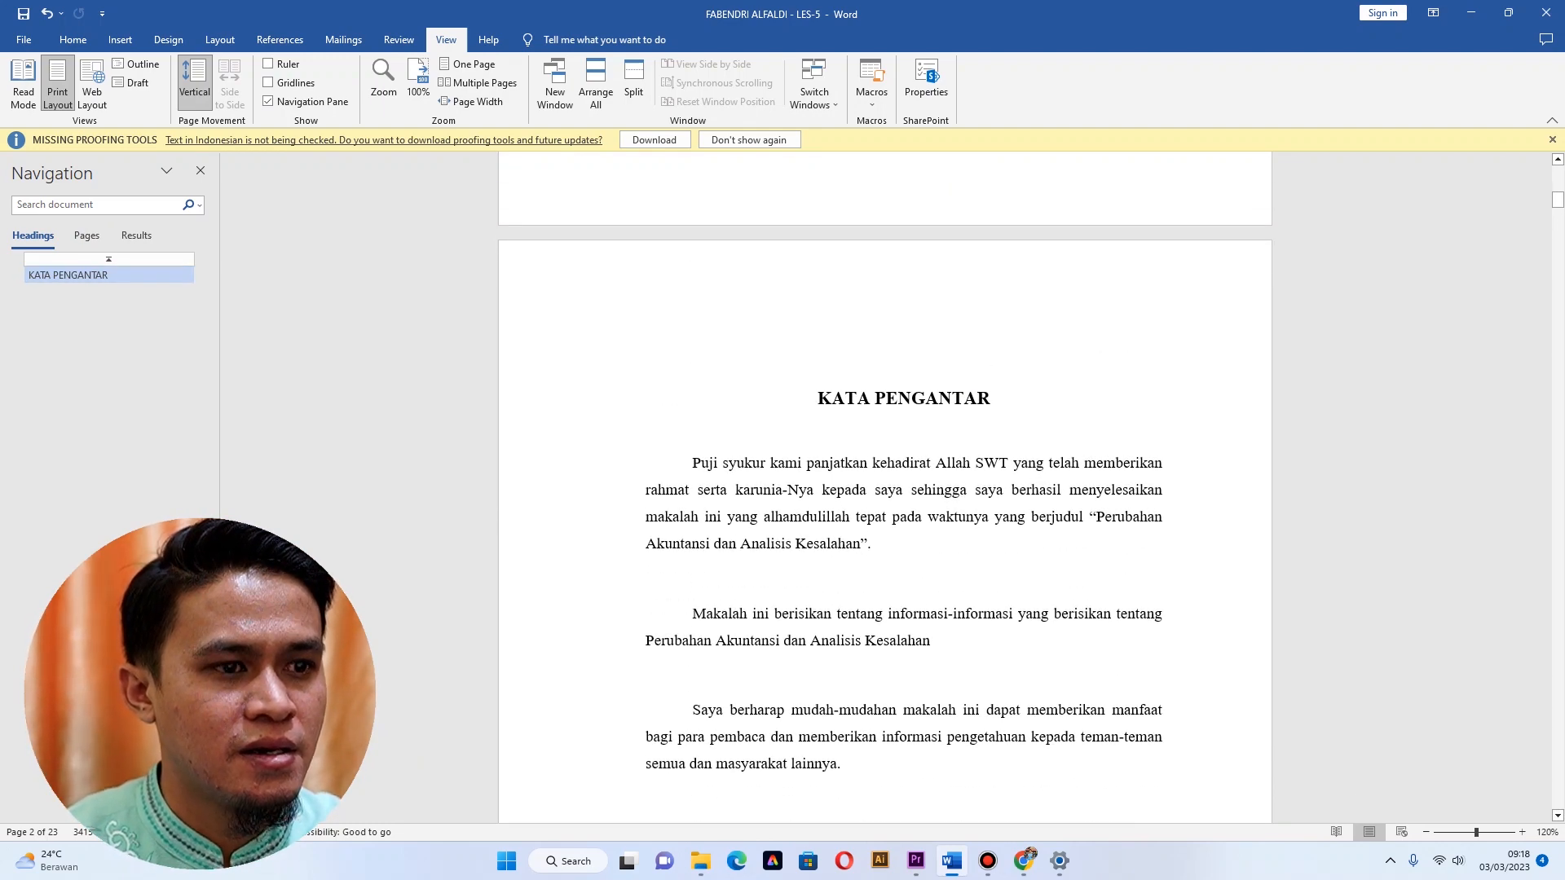
Apply the Heading 1 style to the DAFTAR ISI title above the table of contents entries.
scroll(885, 487, down, 8)
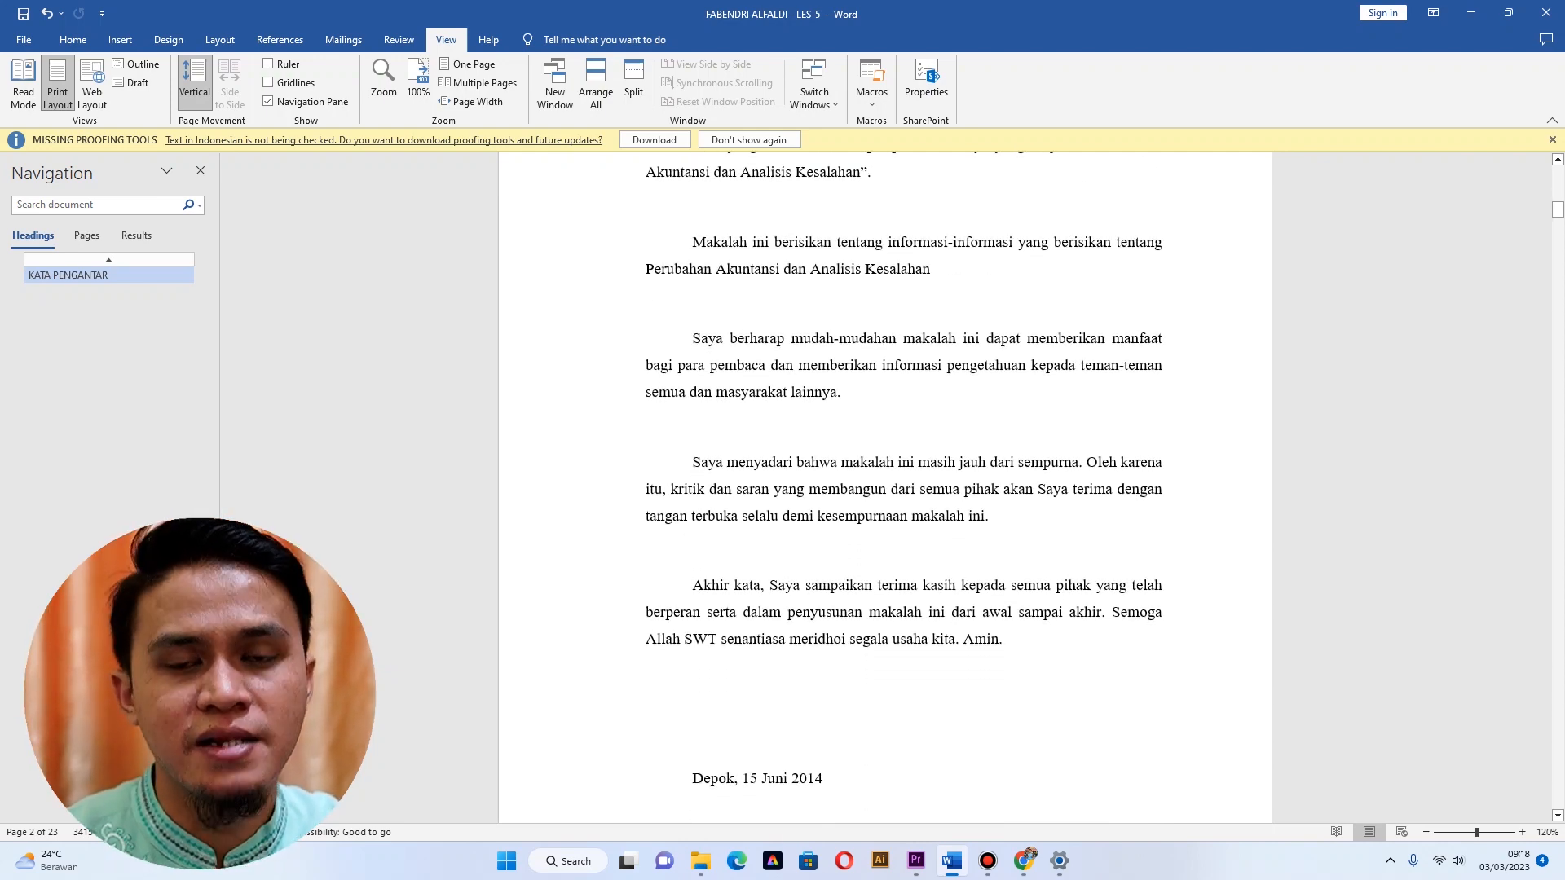
scroll(885, 486, down, 20)
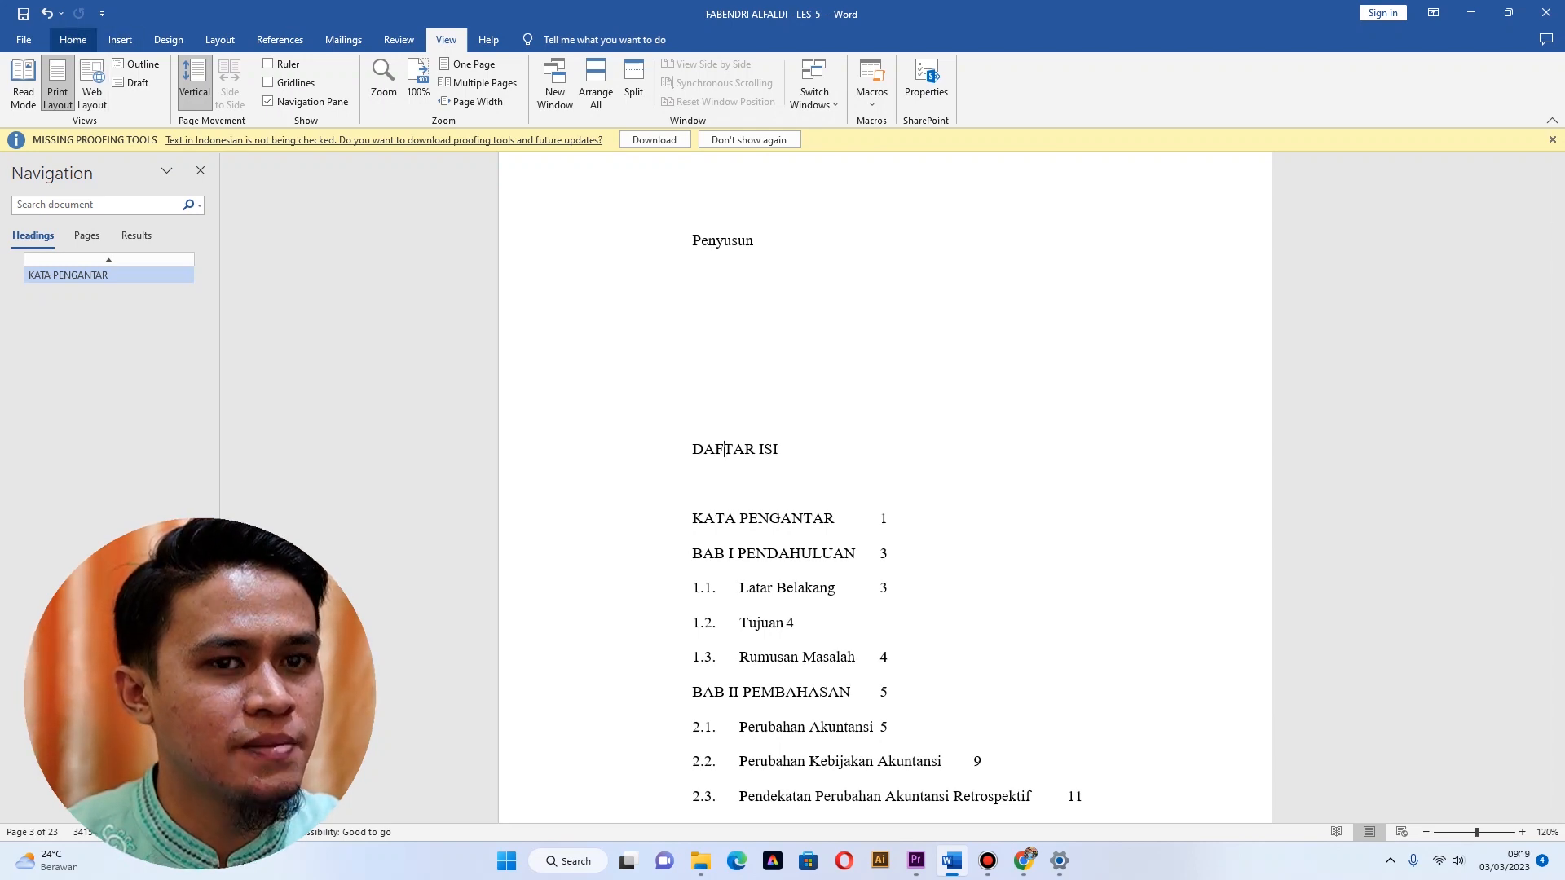
click(72, 40)
click(731, 82)
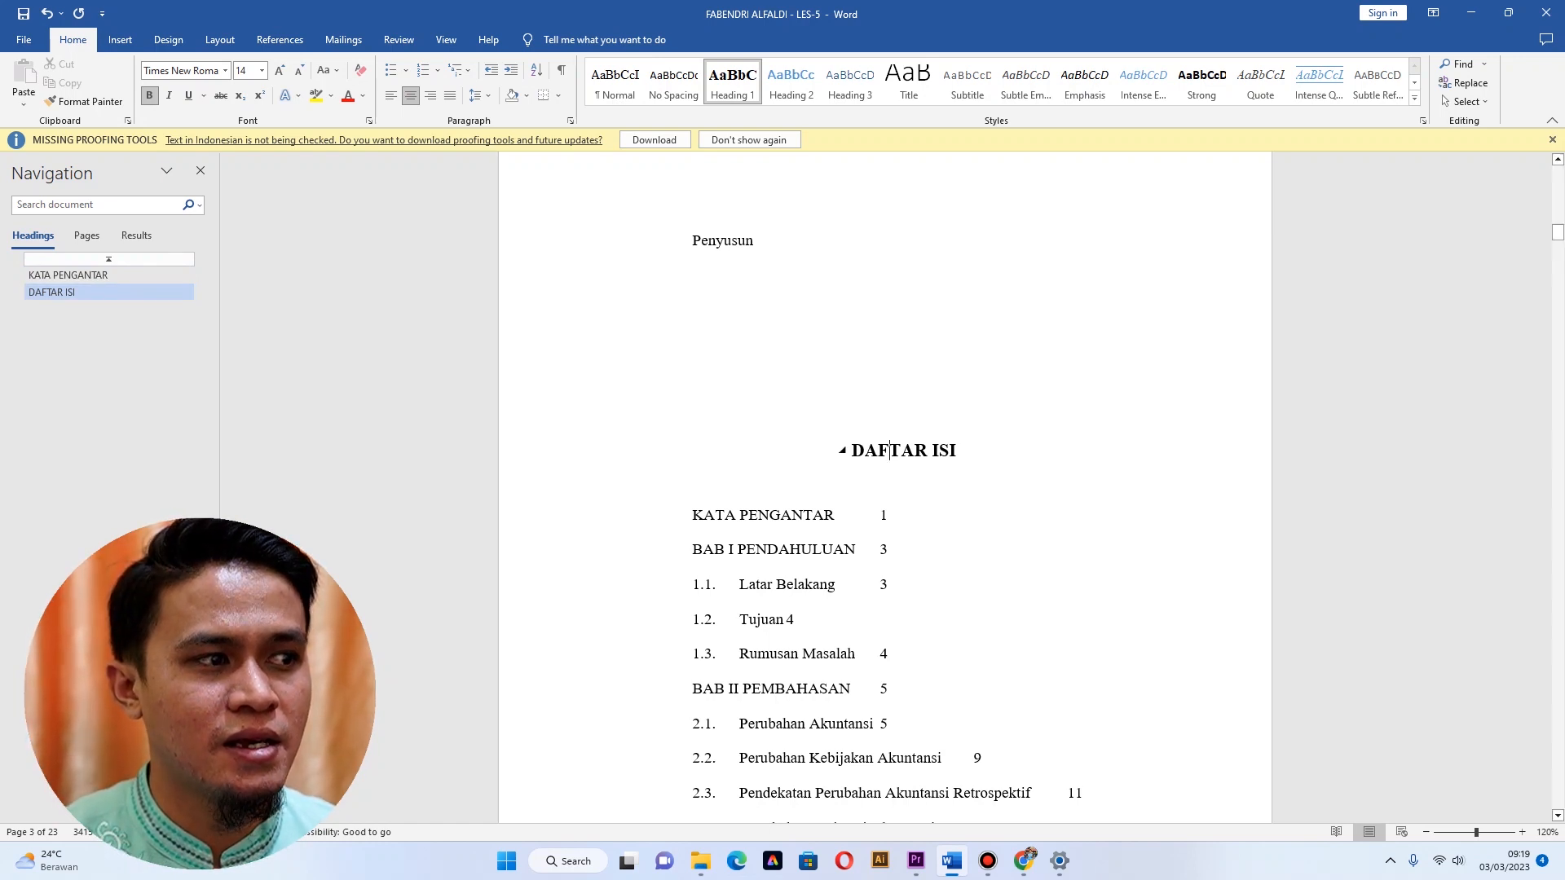
Apply the Heading 1 style to the BAB I and PENDAHULUAN title lines.
scroll(926, 766, down, 15)
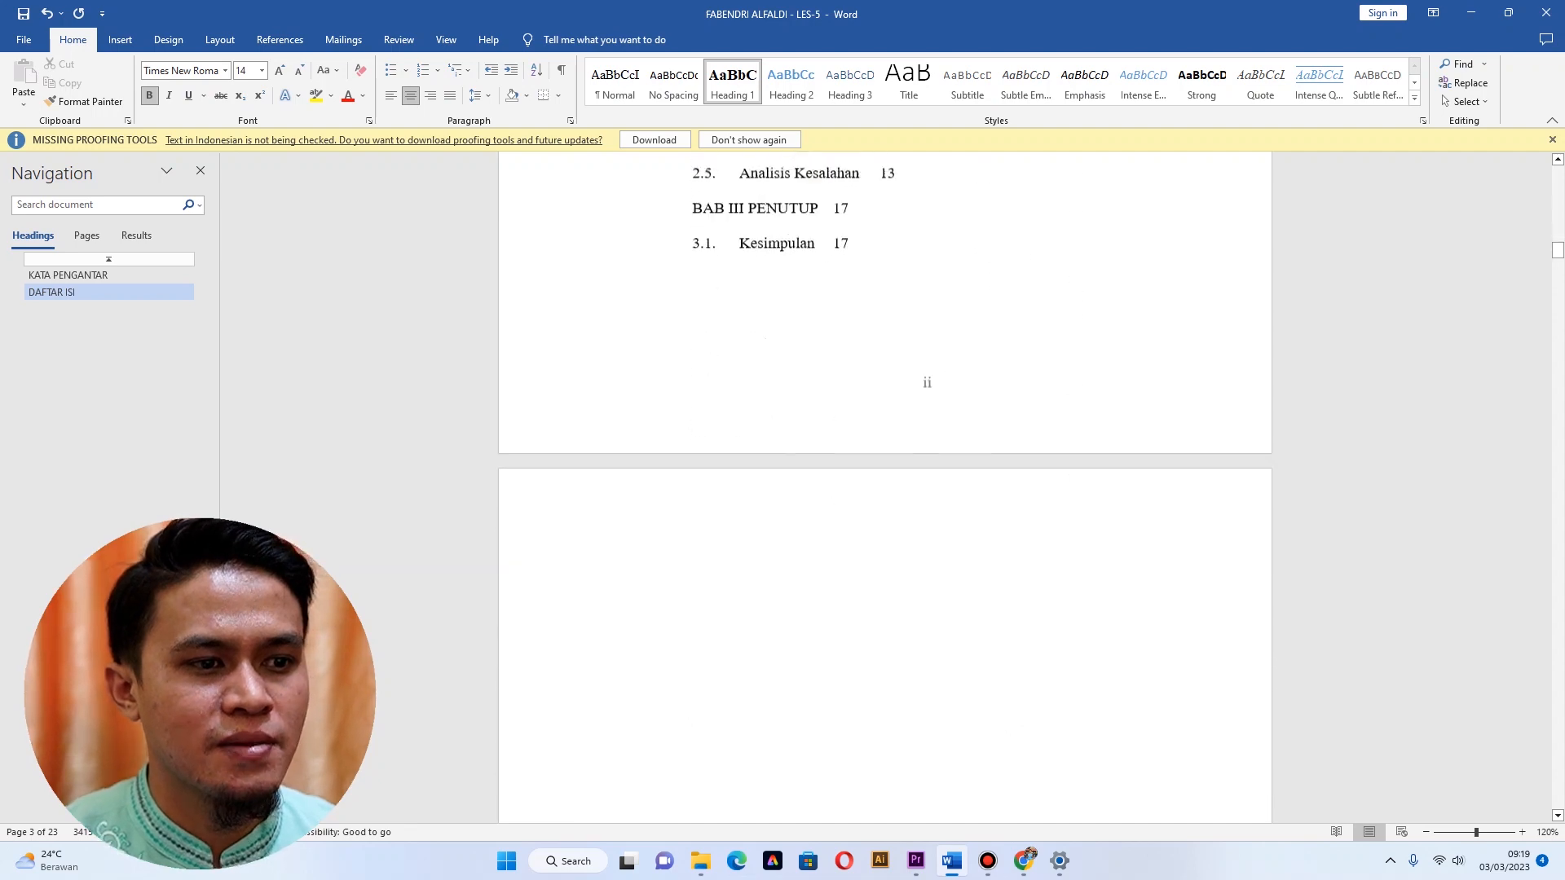
scroll(885, 489, down, 15)
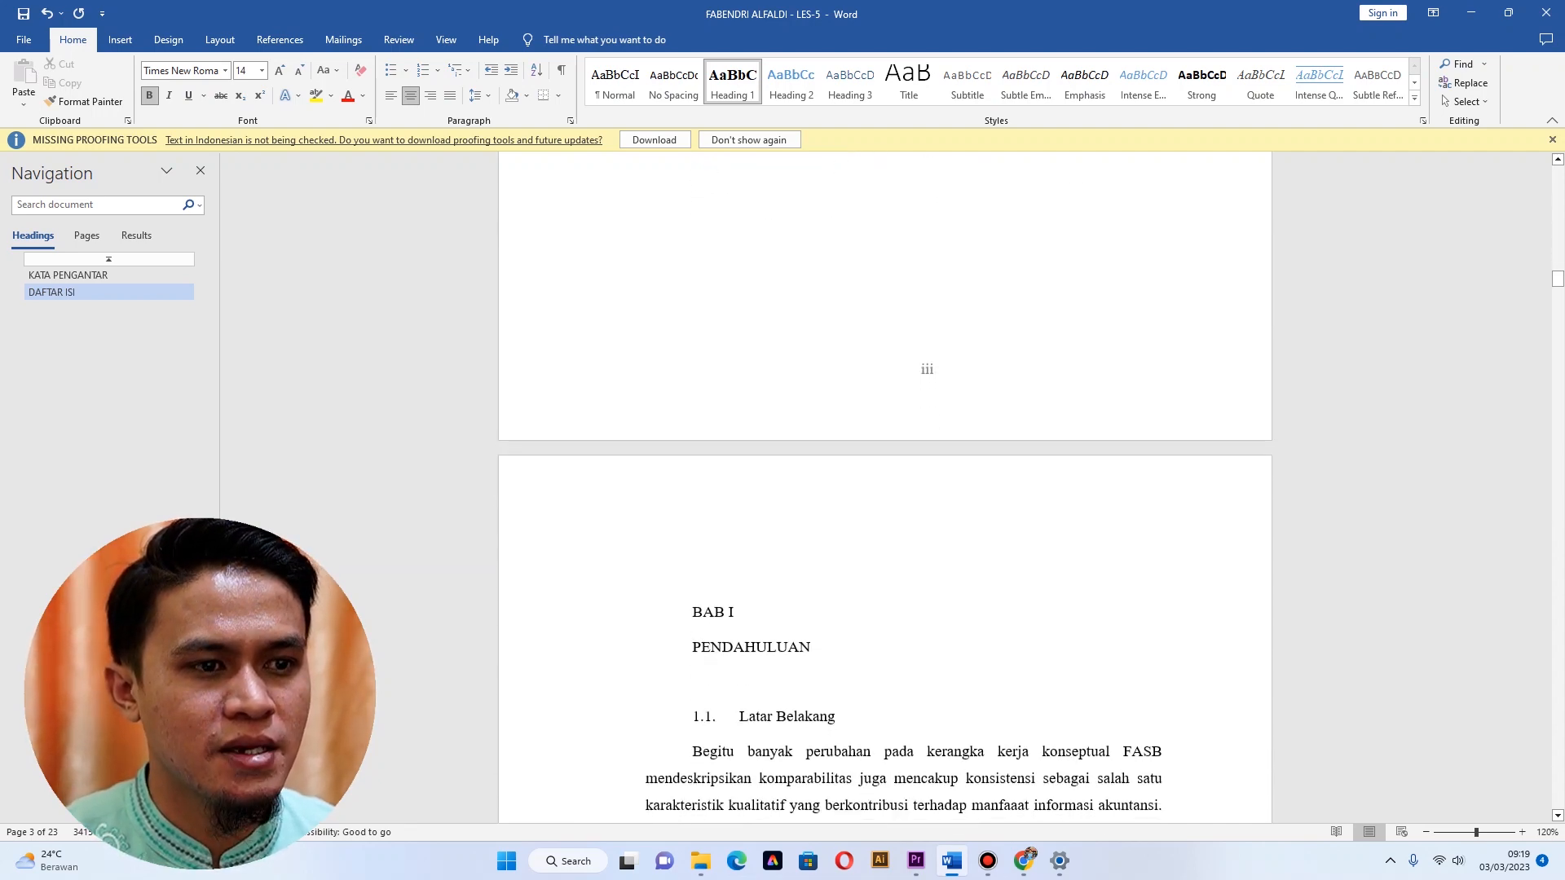
click(715, 425)
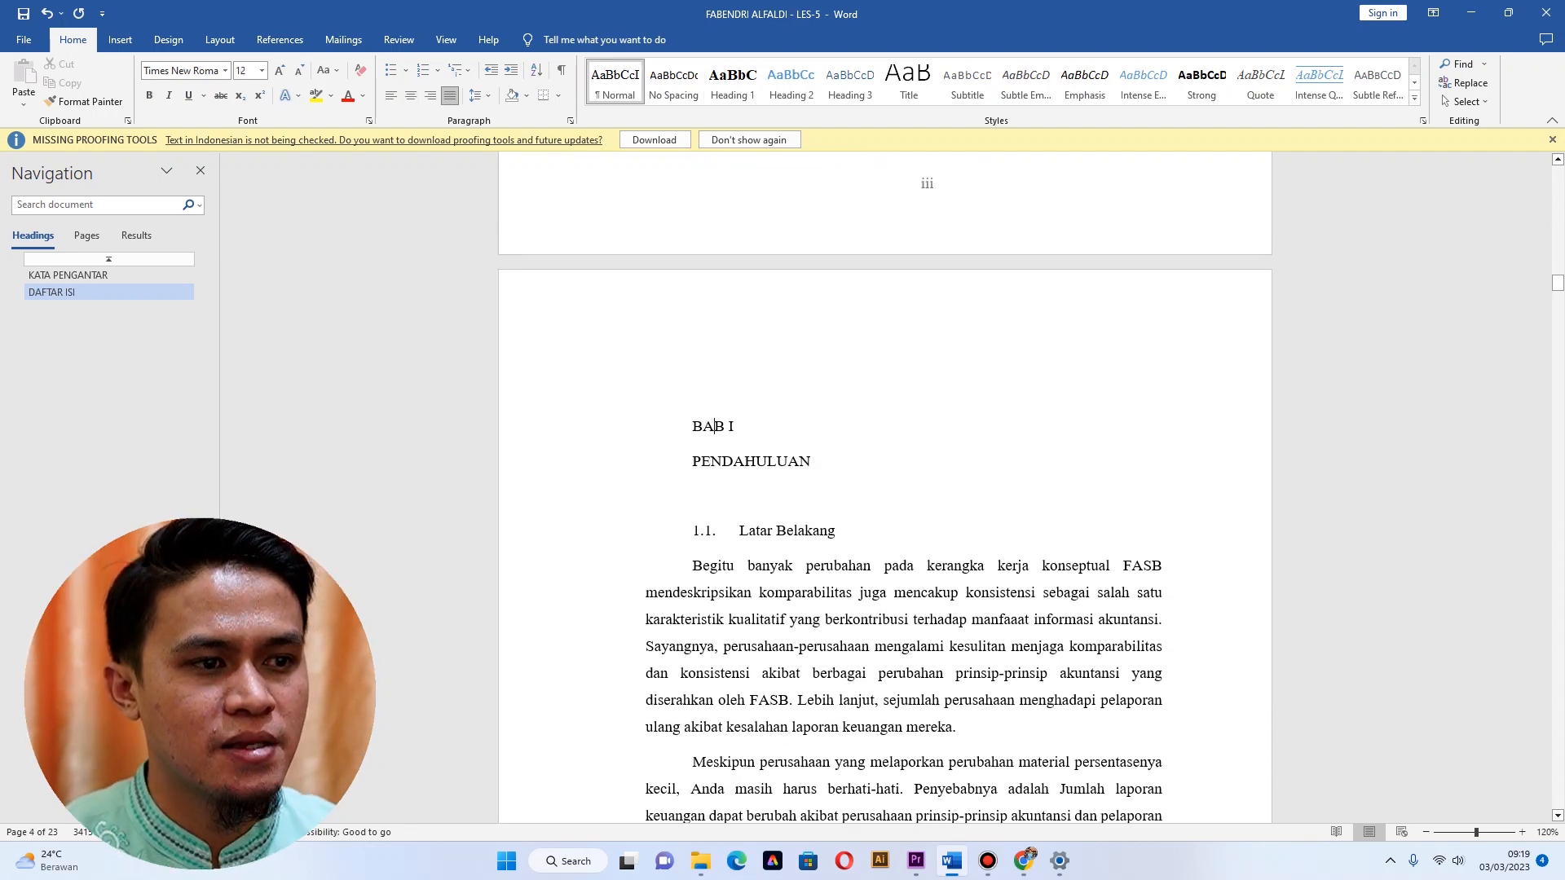
key(shift+Down)
key(shift+Down)
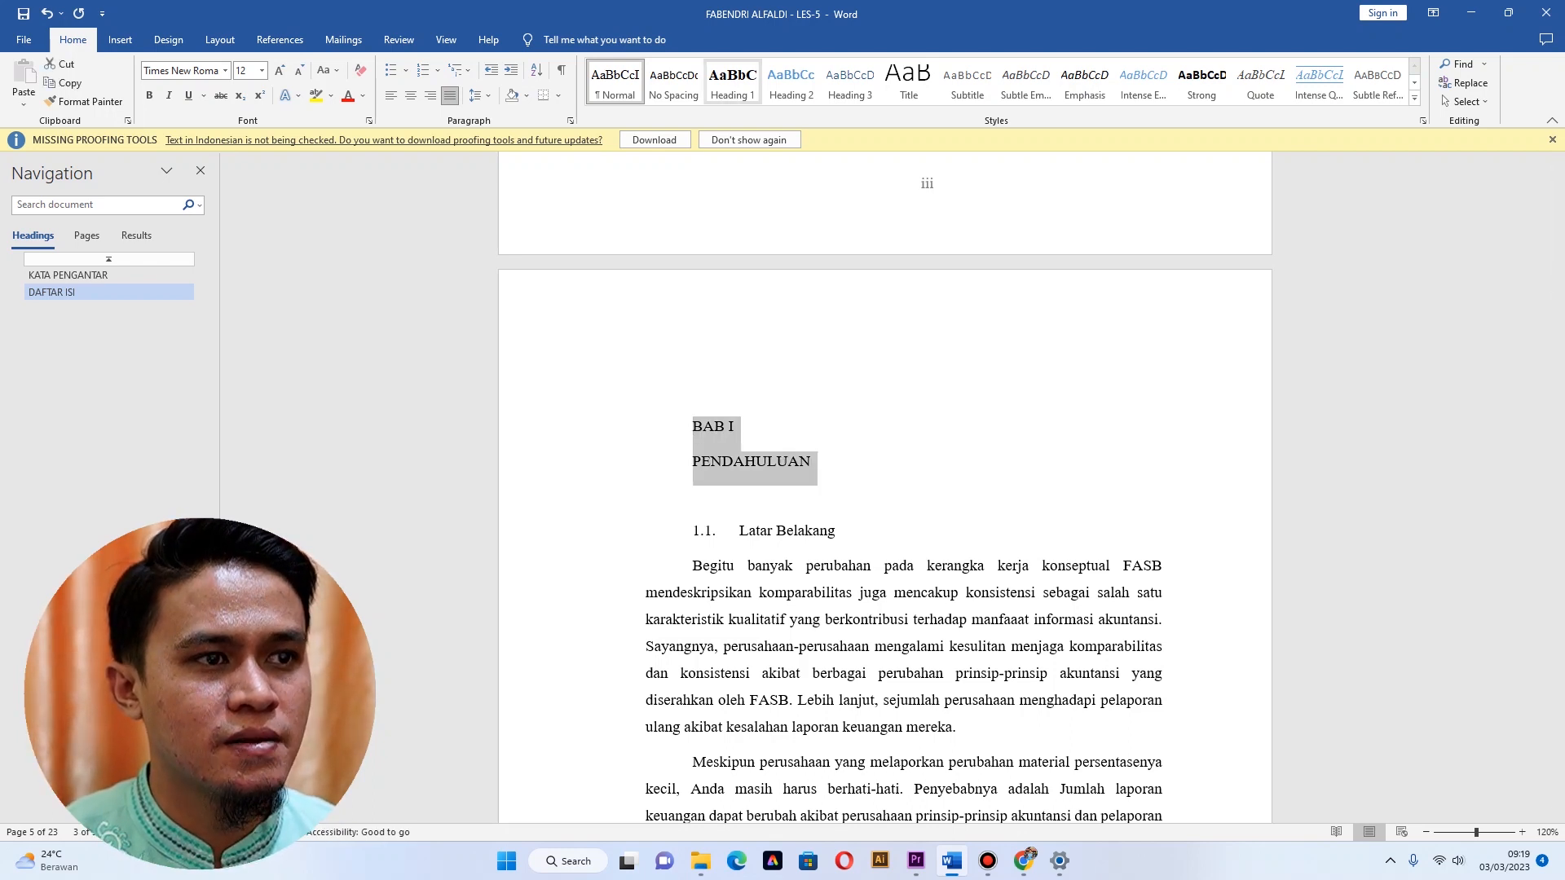
click(732, 83)
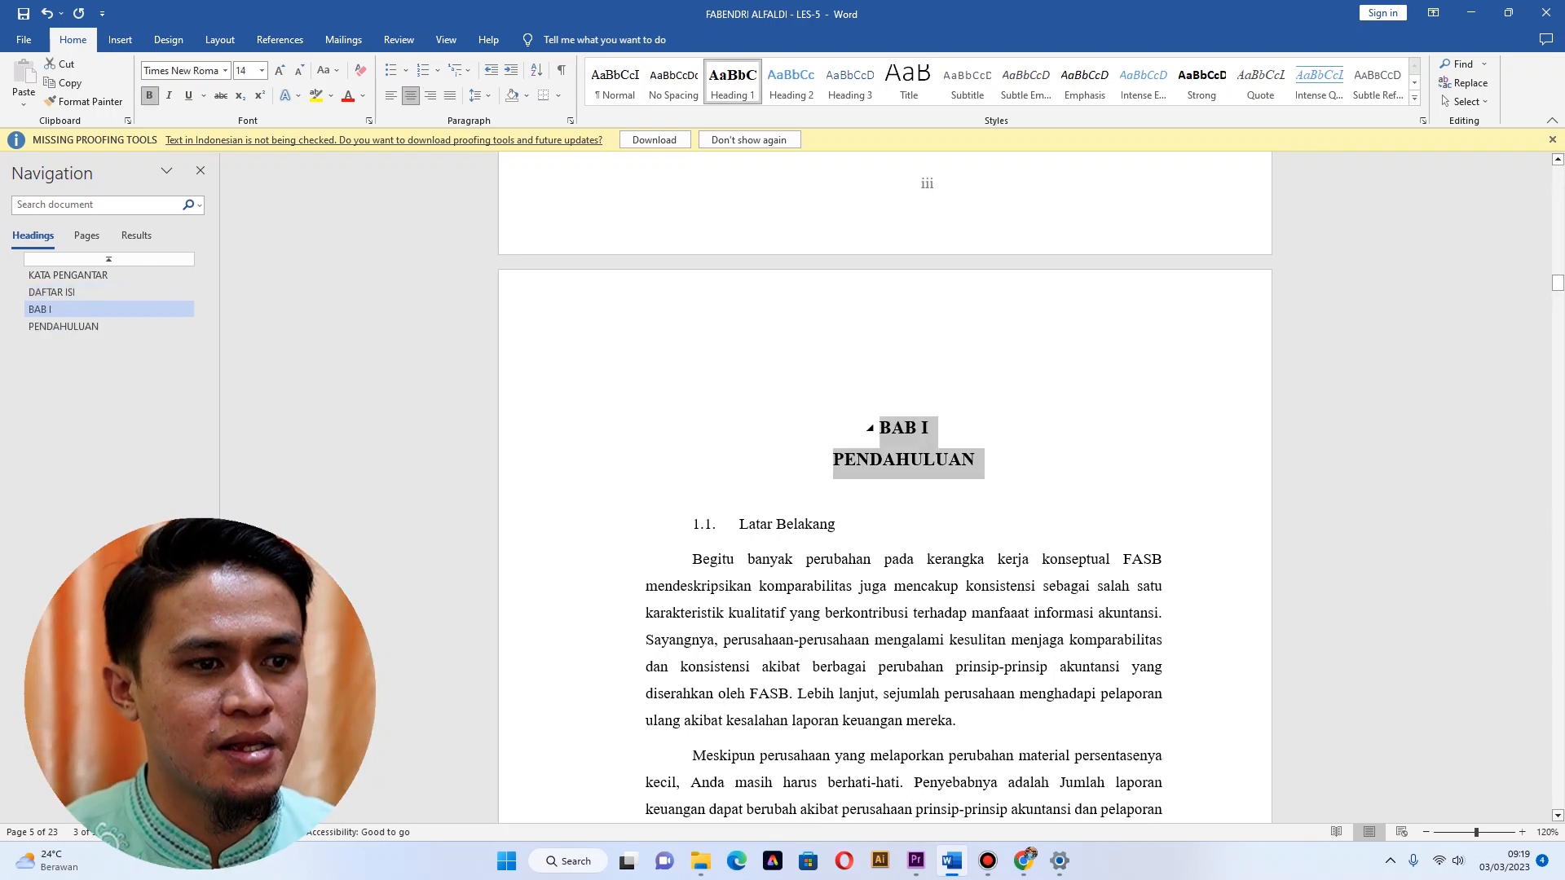
click(871, 428)
Try inserting a page break at the BAB II title and undo it.
scroll(824, 459, down, 3)
scroll(824, 459, down, 15)
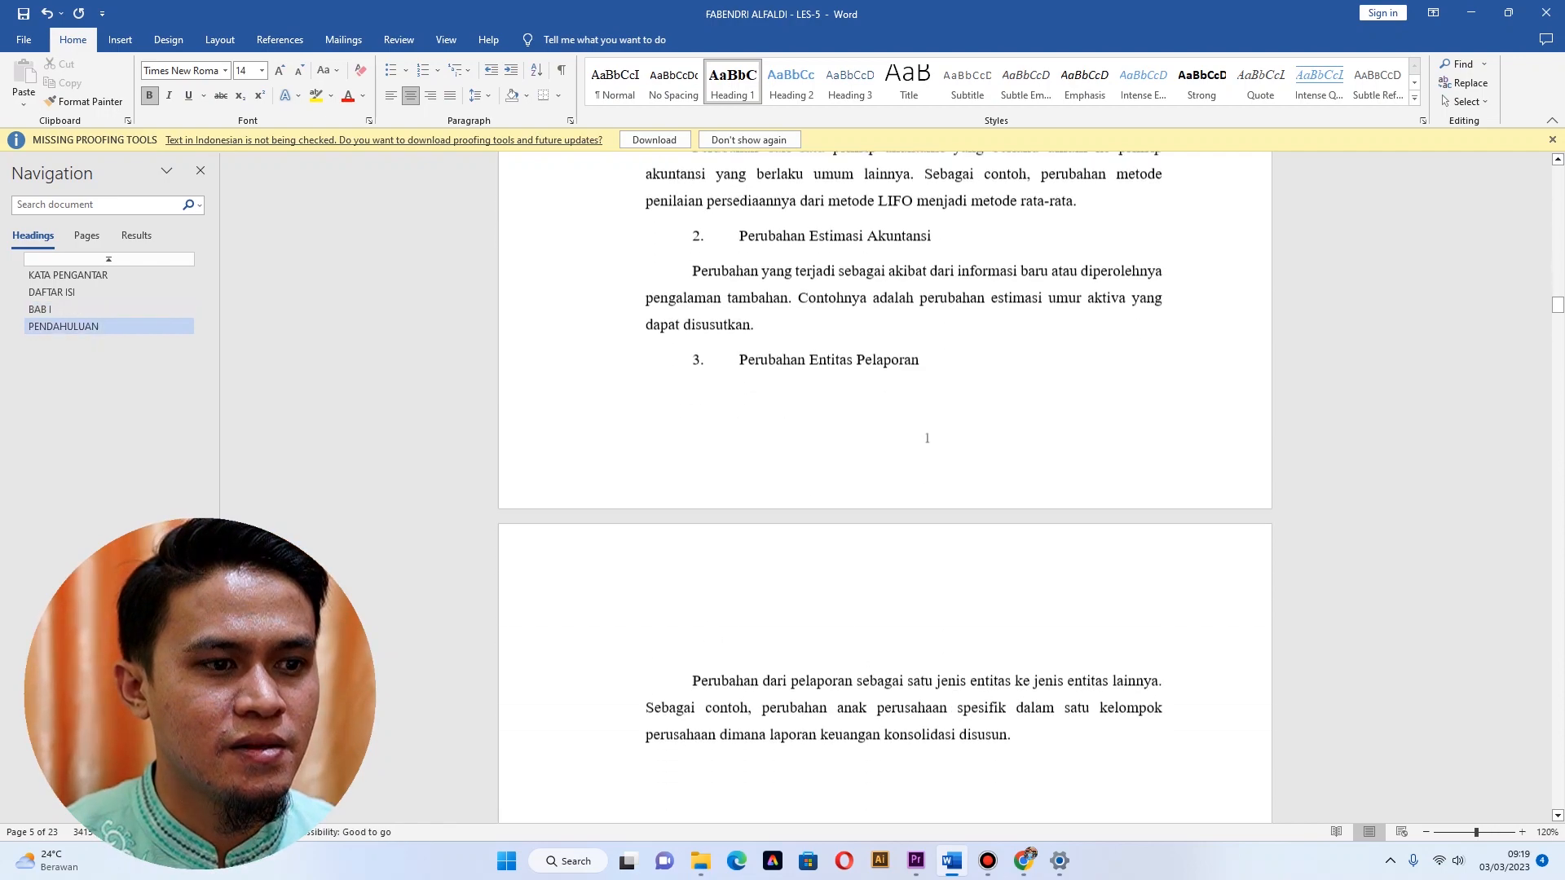
scroll(824, 460, down, 1)
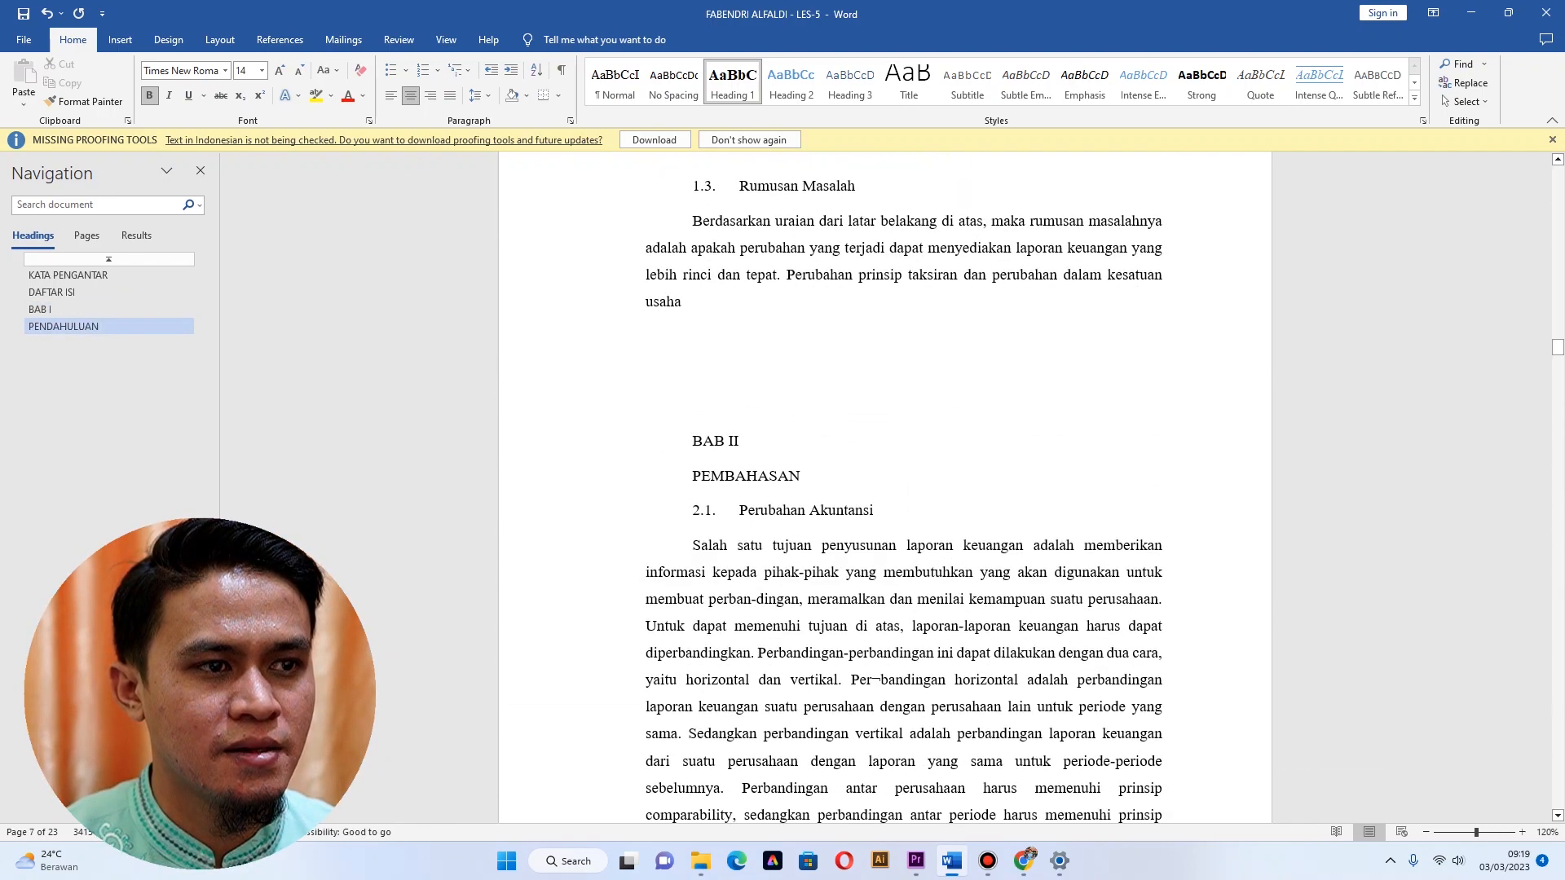
click(693, 441)
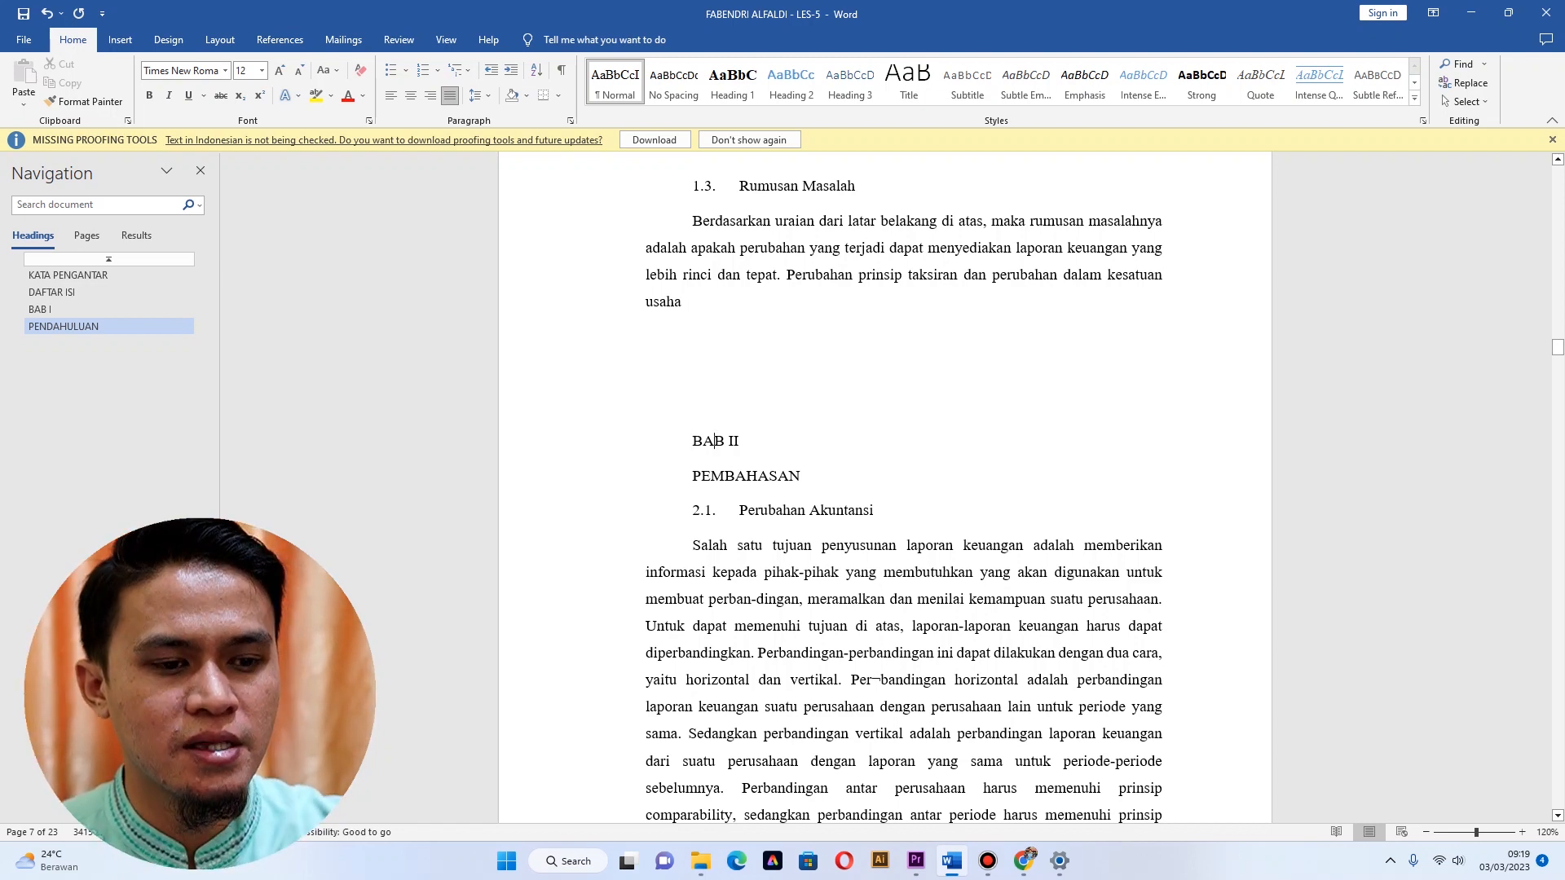
key(ctrl+Return)
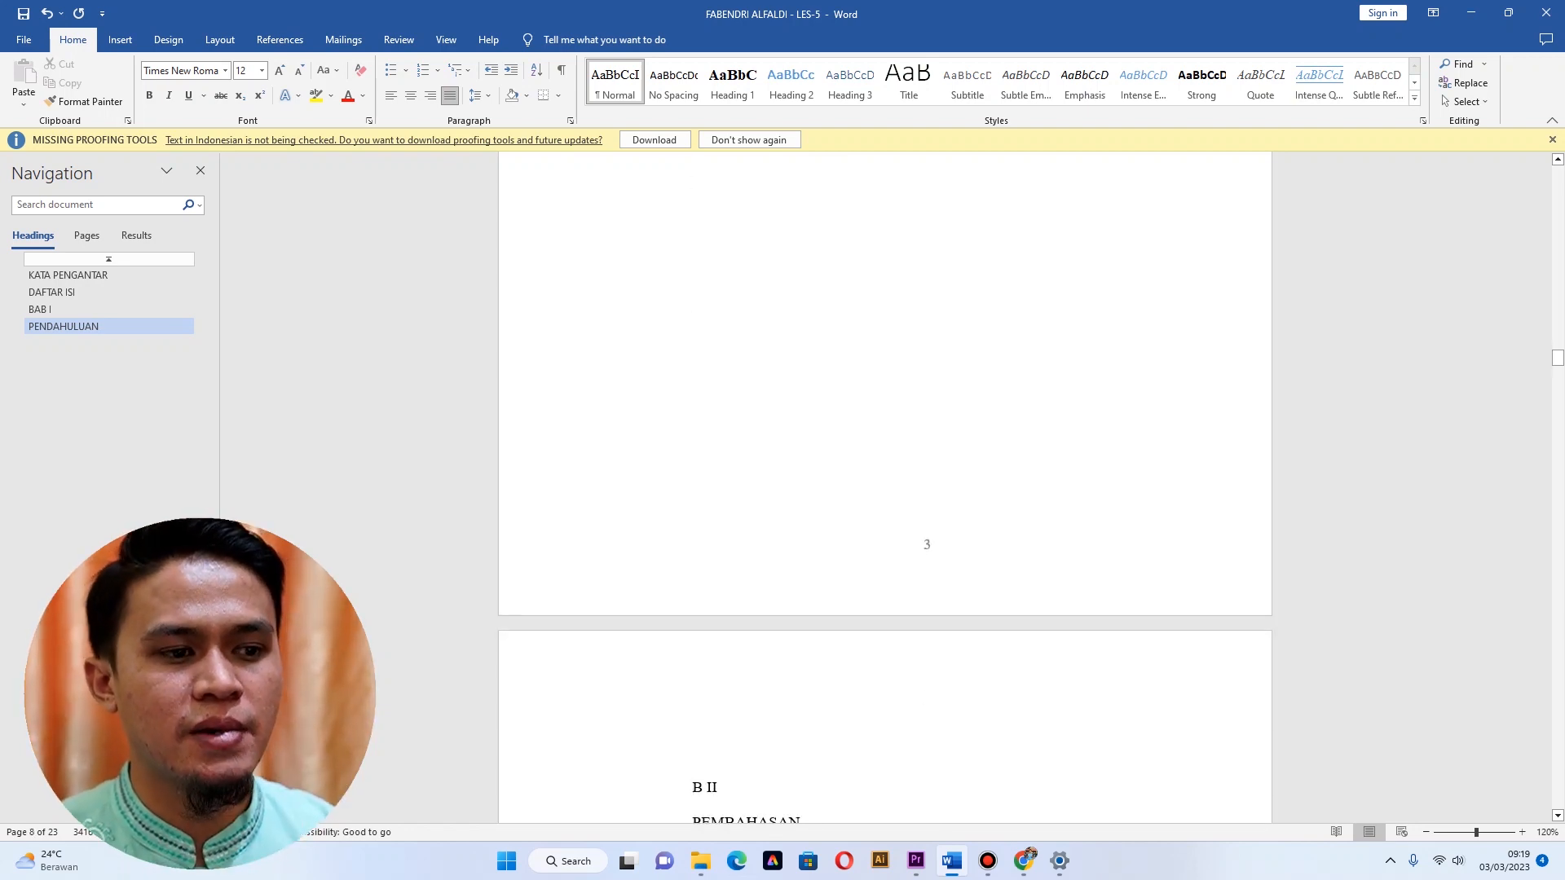
scroll(885, 488, up, 8)
key(ctrl+z)
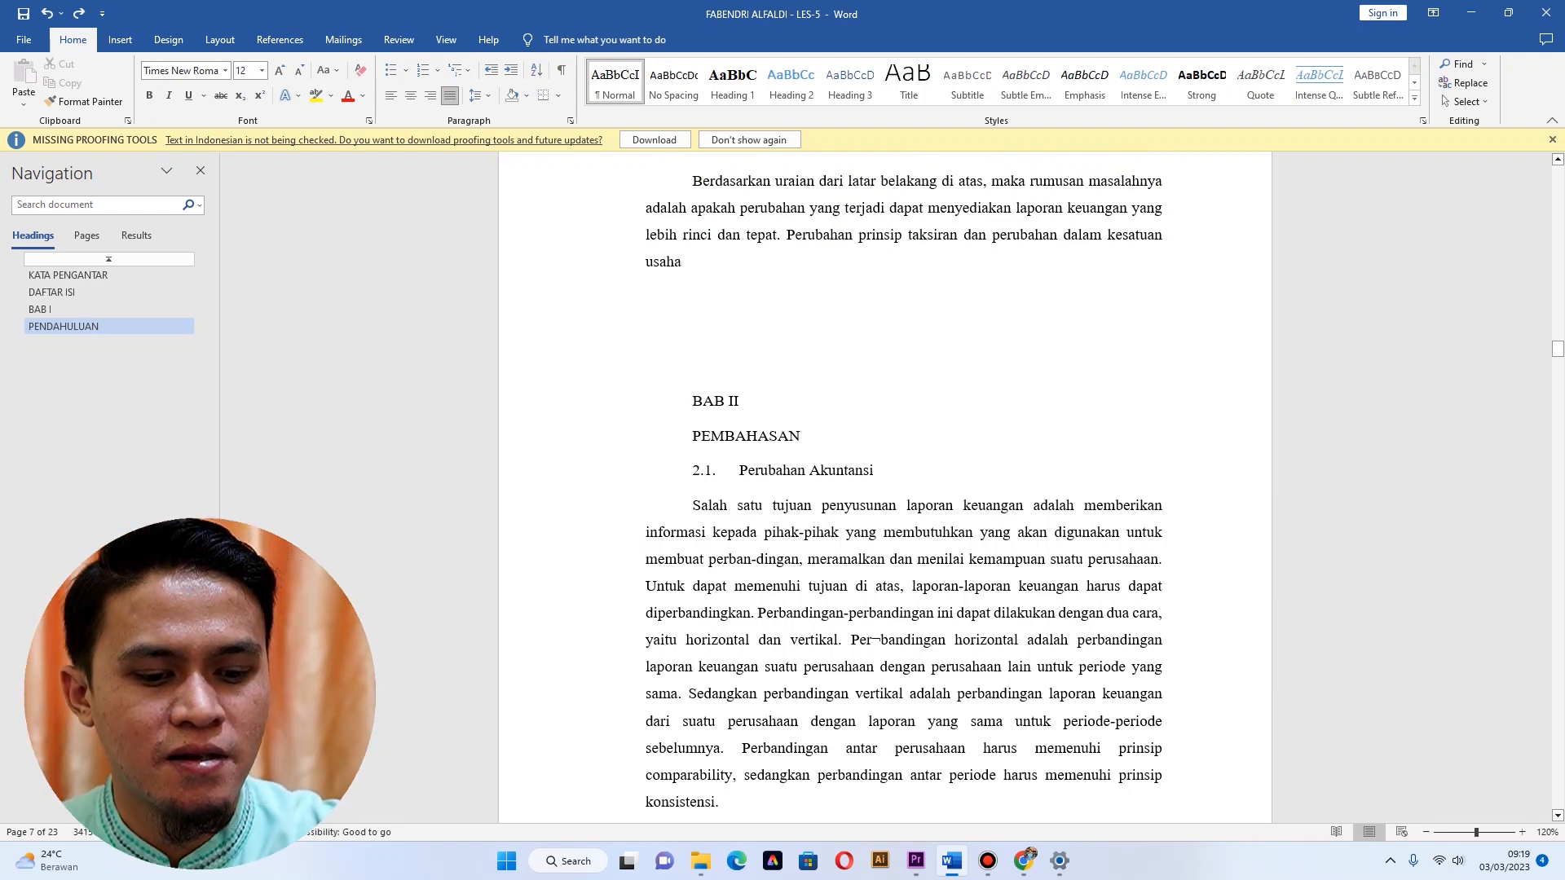
Insert a page break before BAB II and apply the Heading 1 style to the BAB II and PEMBAHASAN title lines.
key(ctrl+Return)
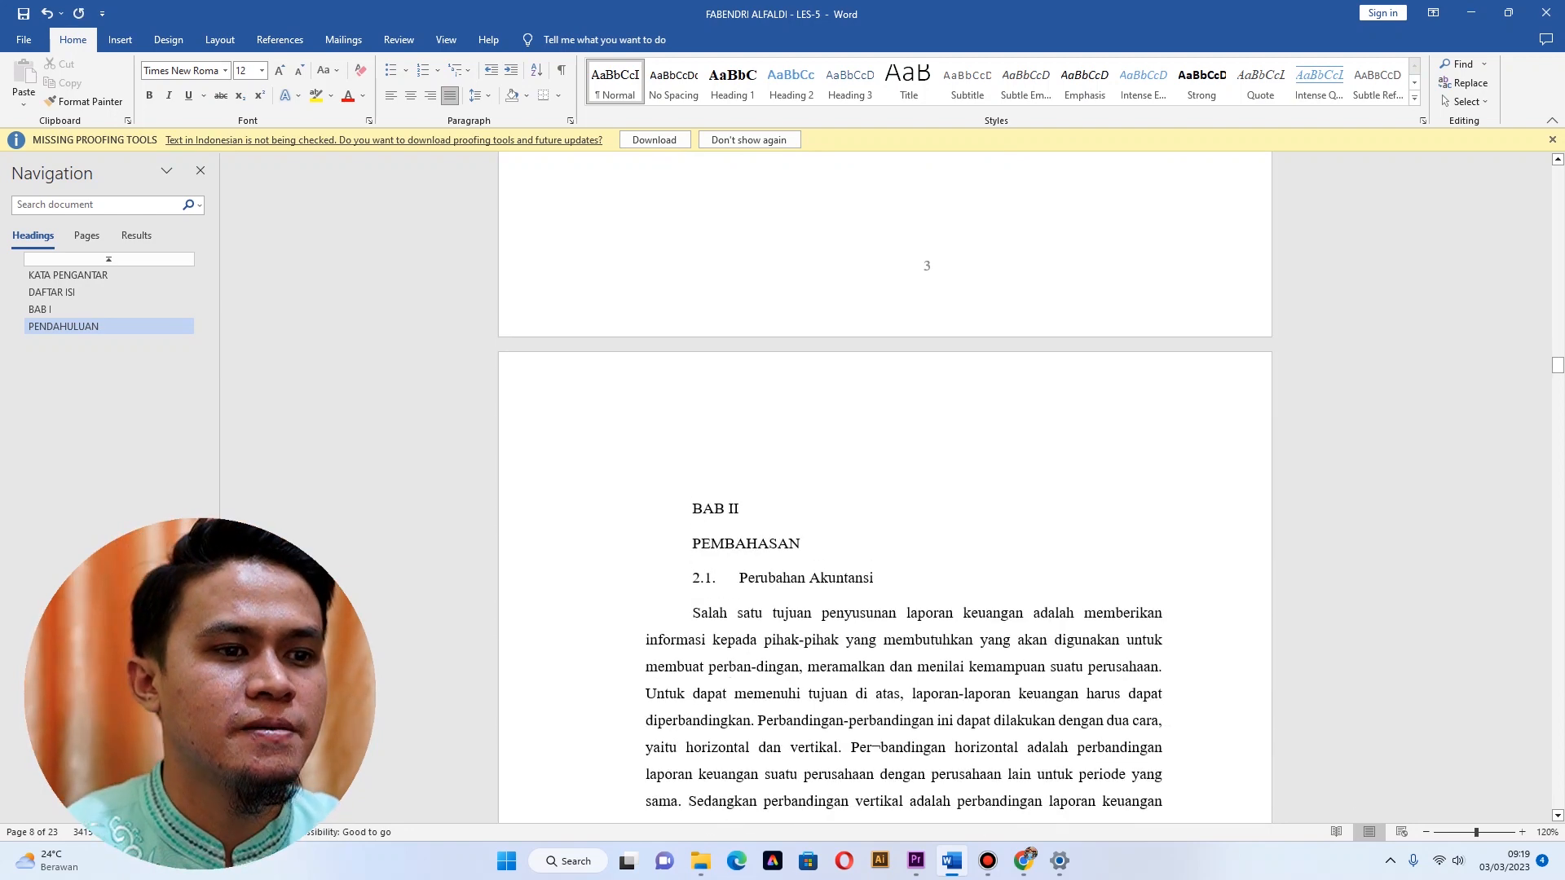
key(shift+Down)
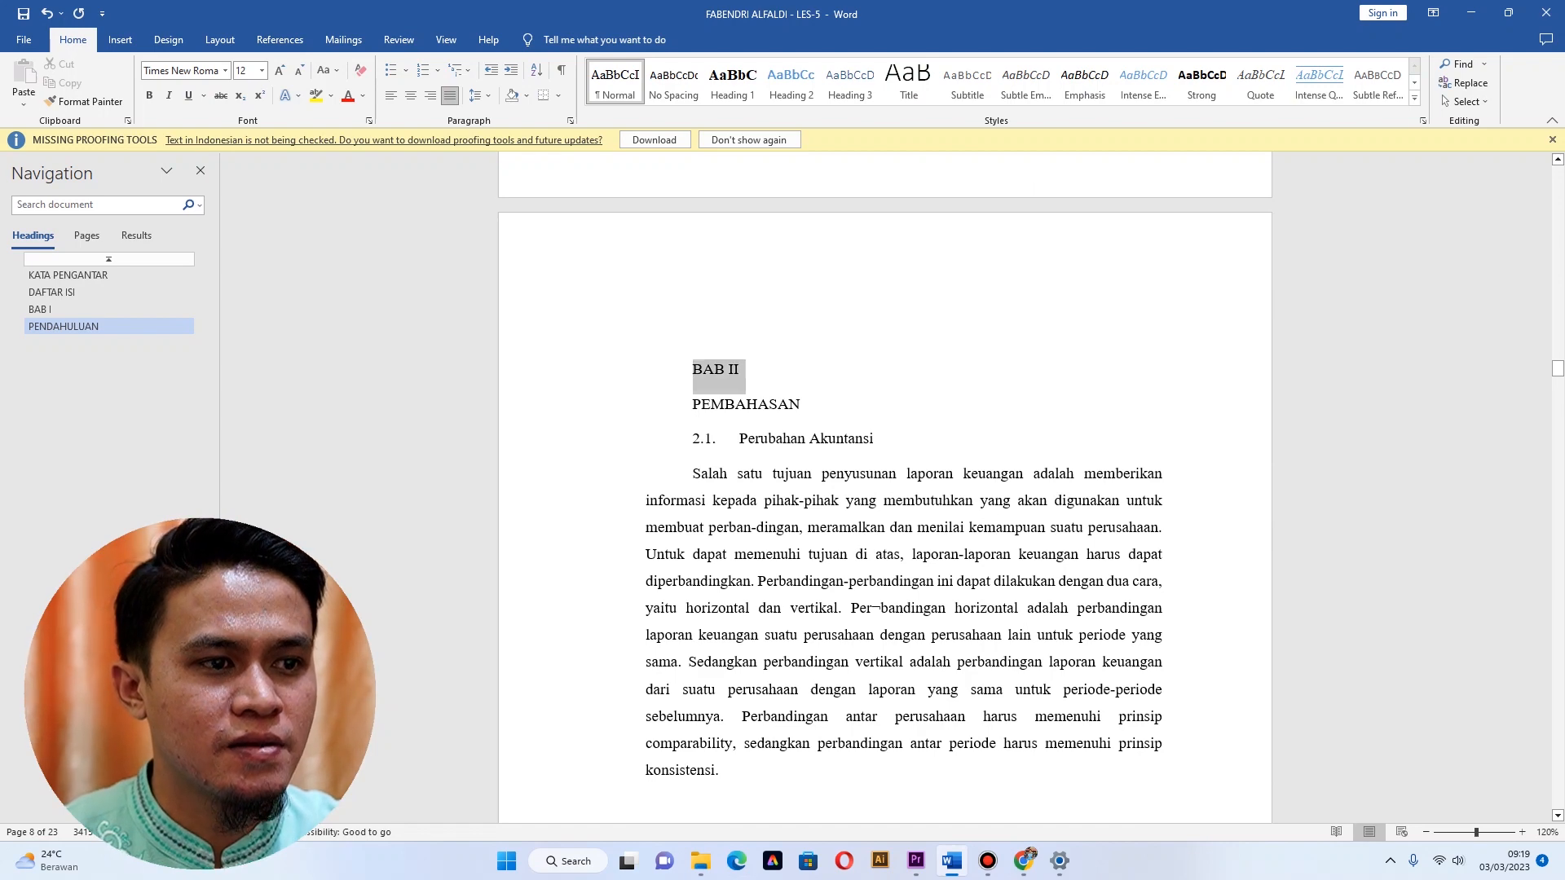
key(shift+Down)
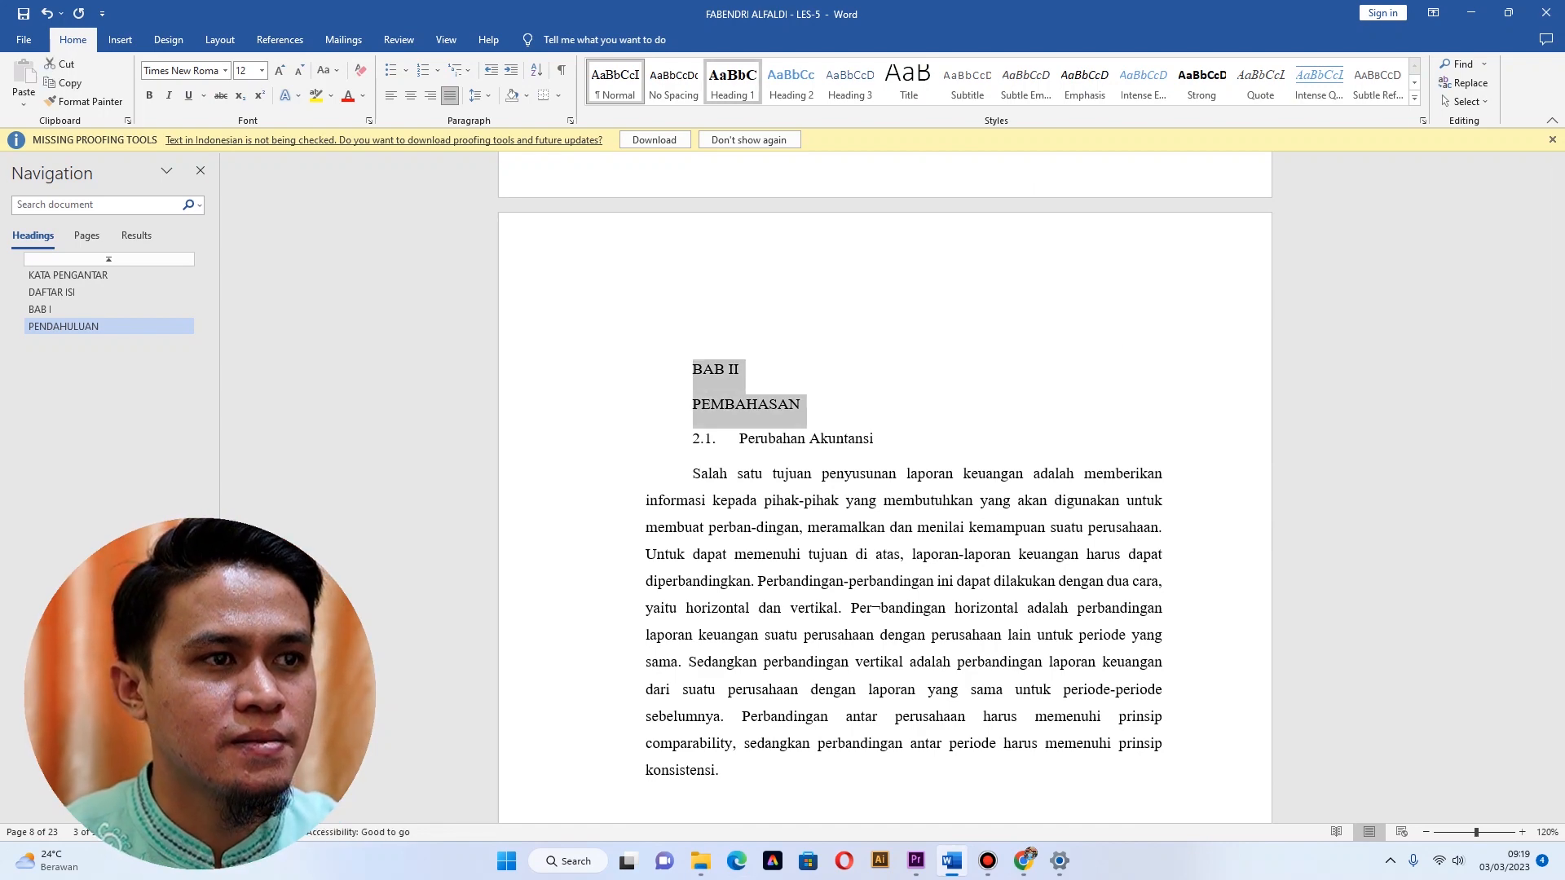
click(733, 82)
click(876, 433)
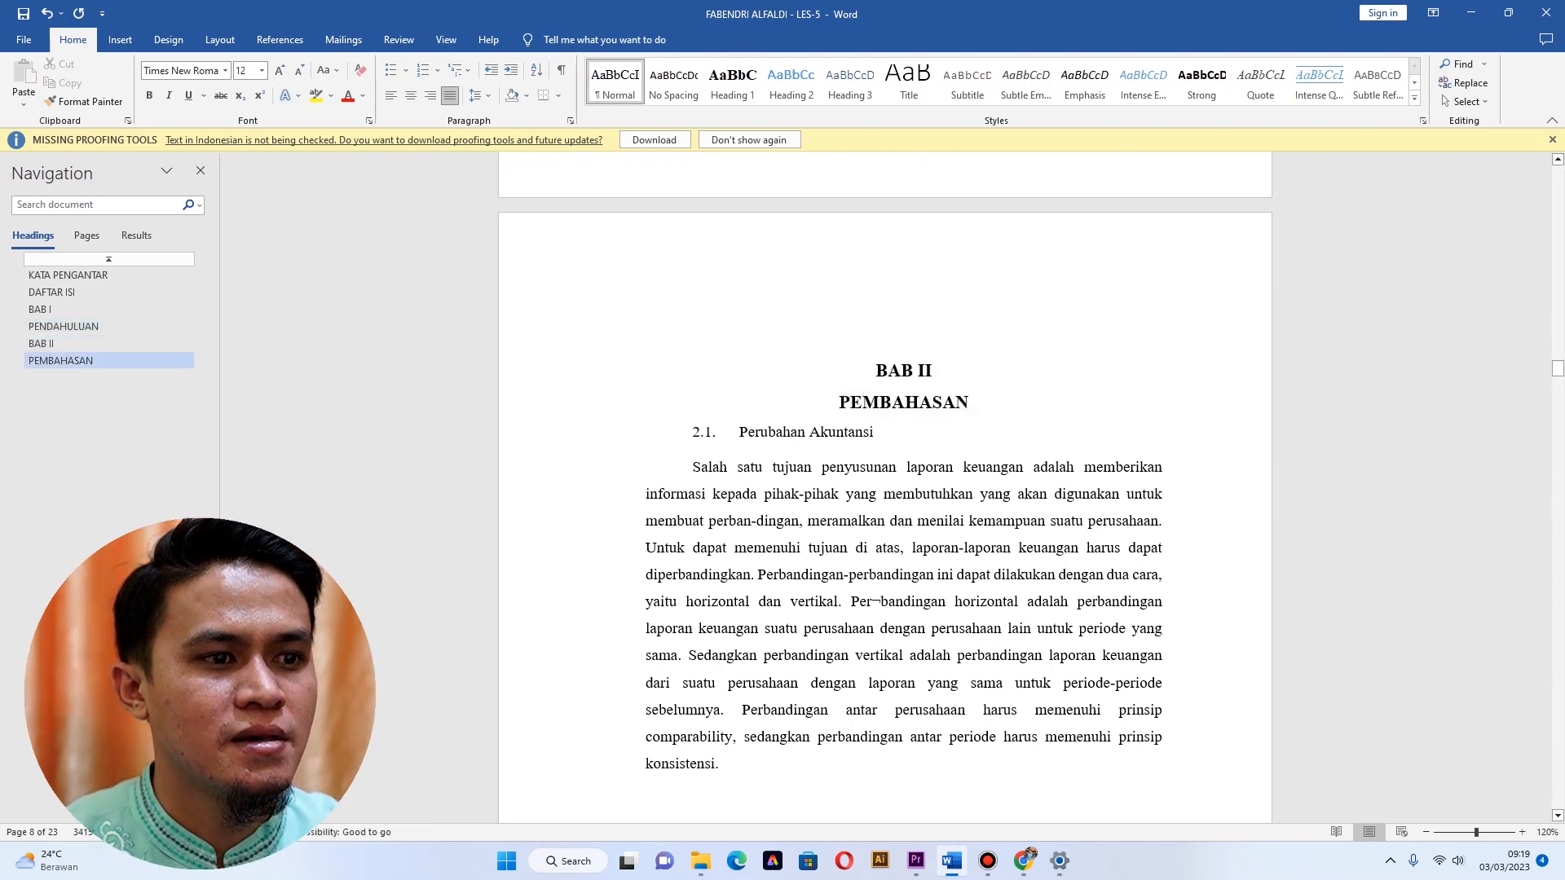
Apply the Heading 1 style to the BAB III and PENUTUP title lines.
scroll(885, 489, down, 20)
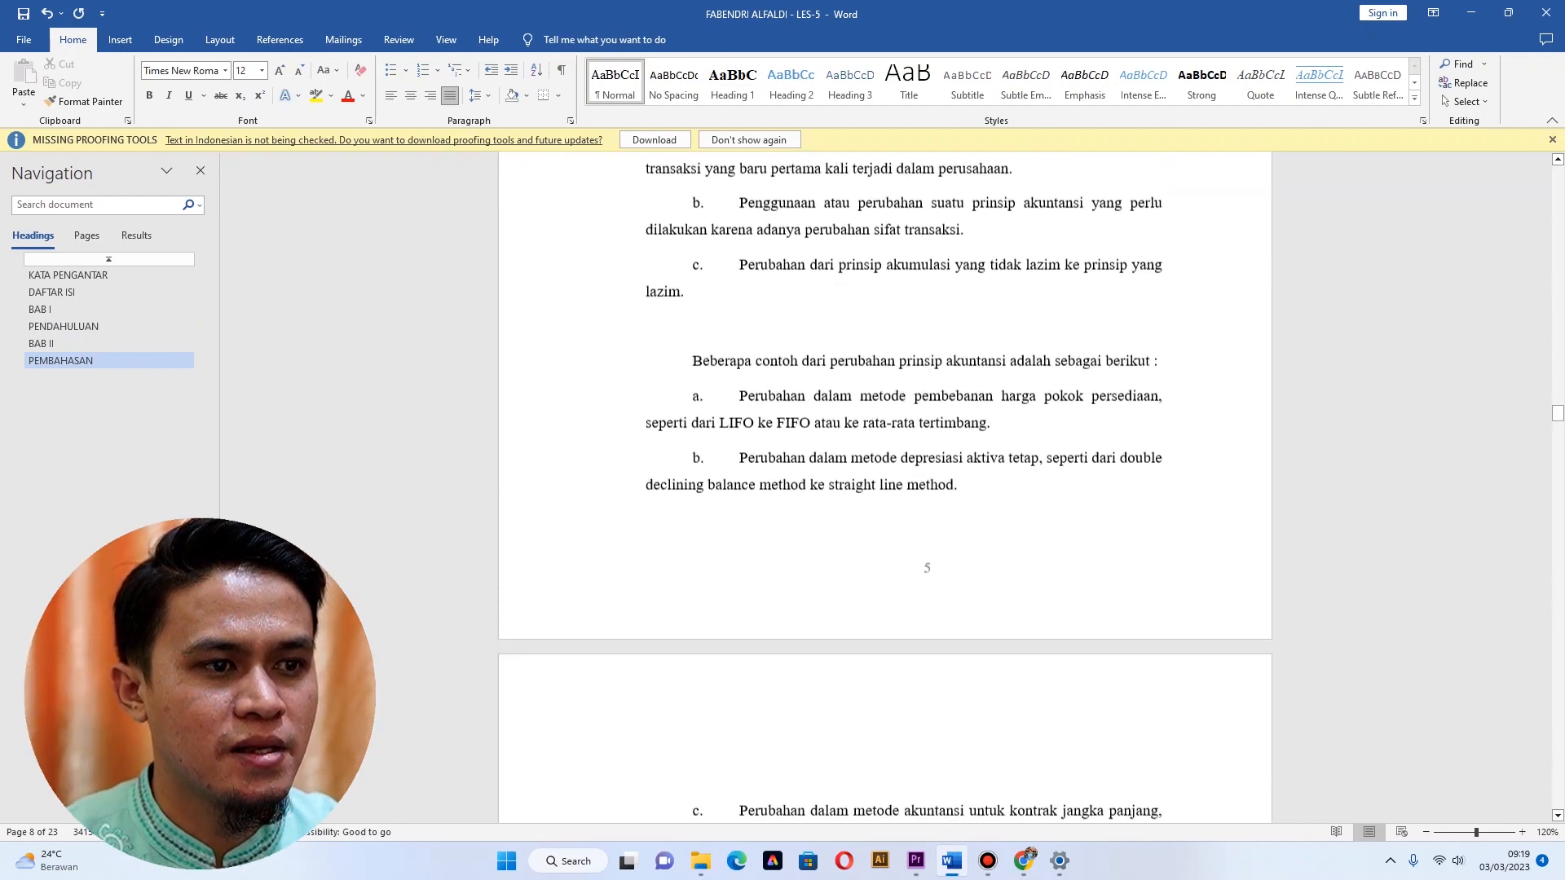
scroll(885, 489, down, 20)
scroll(885, 489, down, 20)
scroll(885, 489, down, 20)
scroll(885, 489, down, 20)
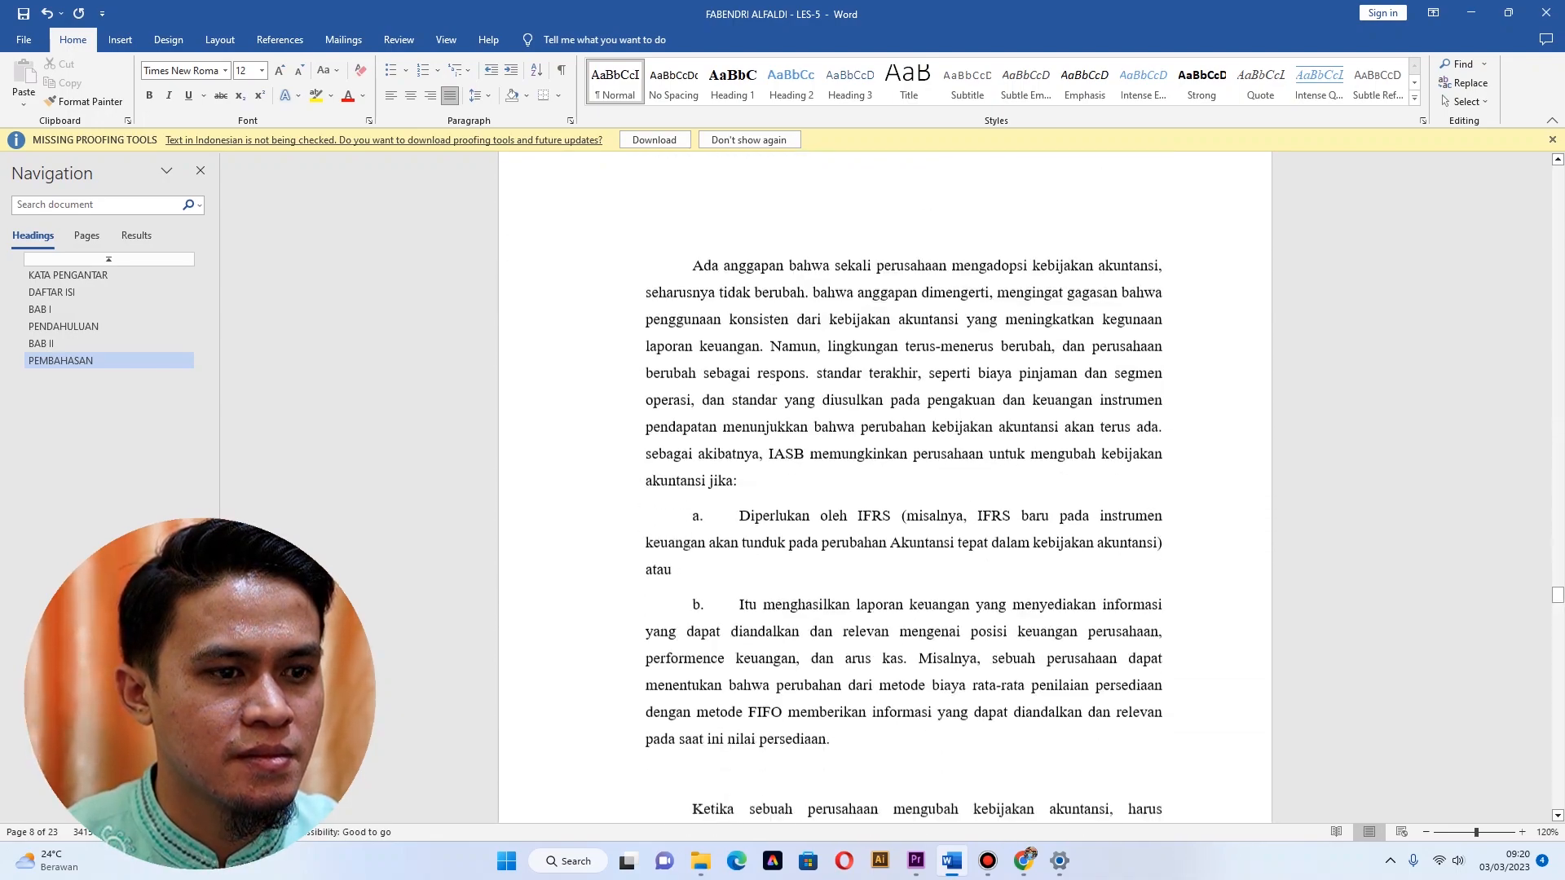
scroll(885, 489, down, 20)
scroll(885, 489, down, 20)
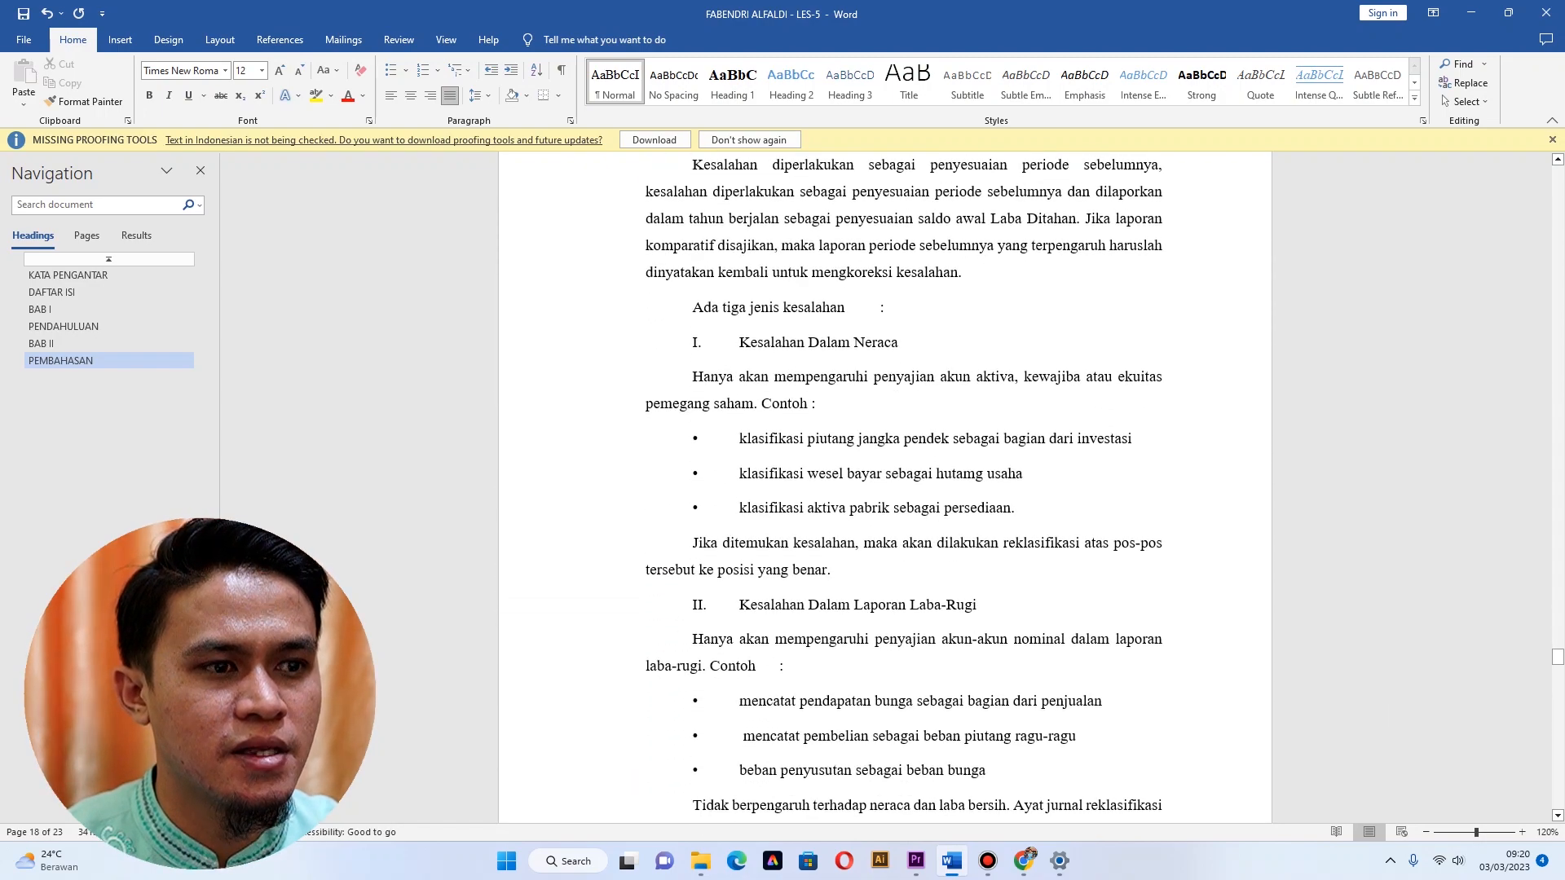
scroll(885, 489, down, 5)
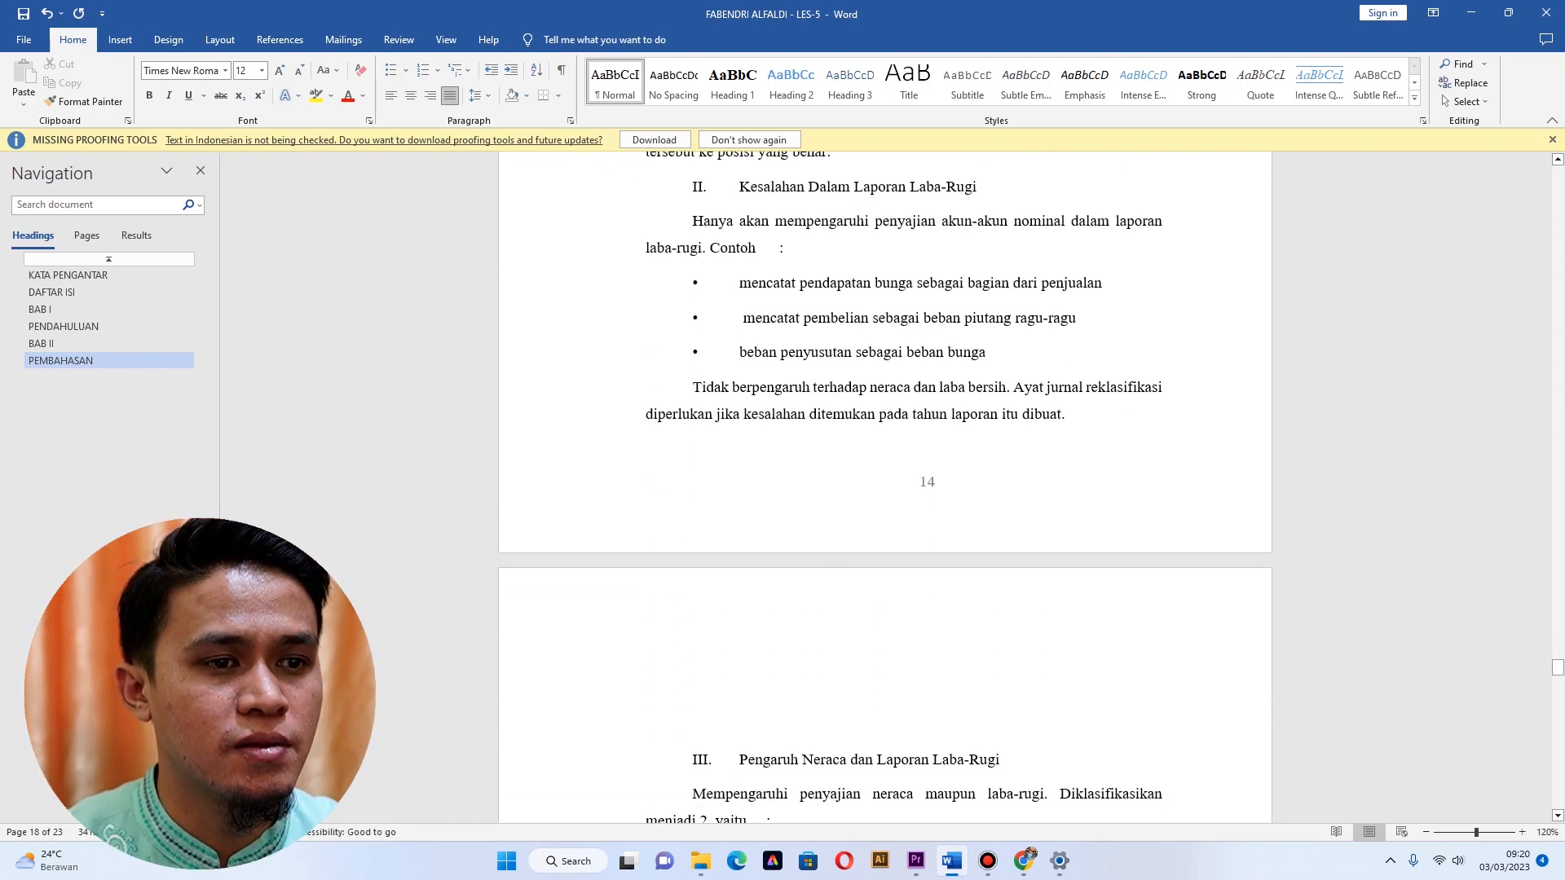
scroll(885, 489, down, 12)
scroll(886, 489, down, 15)
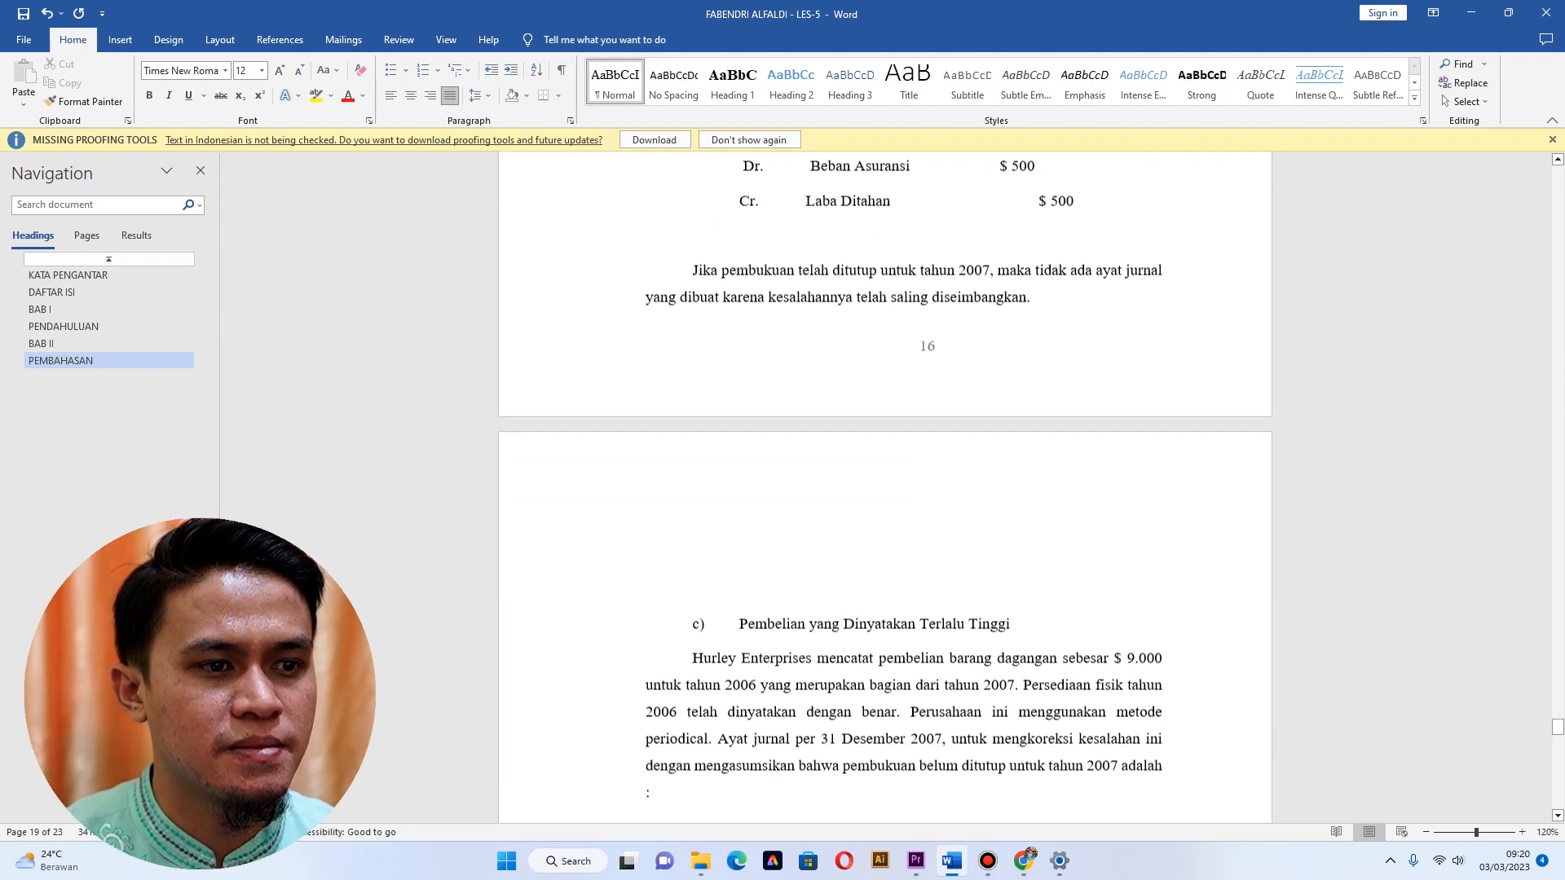
scroll(885, 489, down, 15)
scroll(885, 489, down, 10)
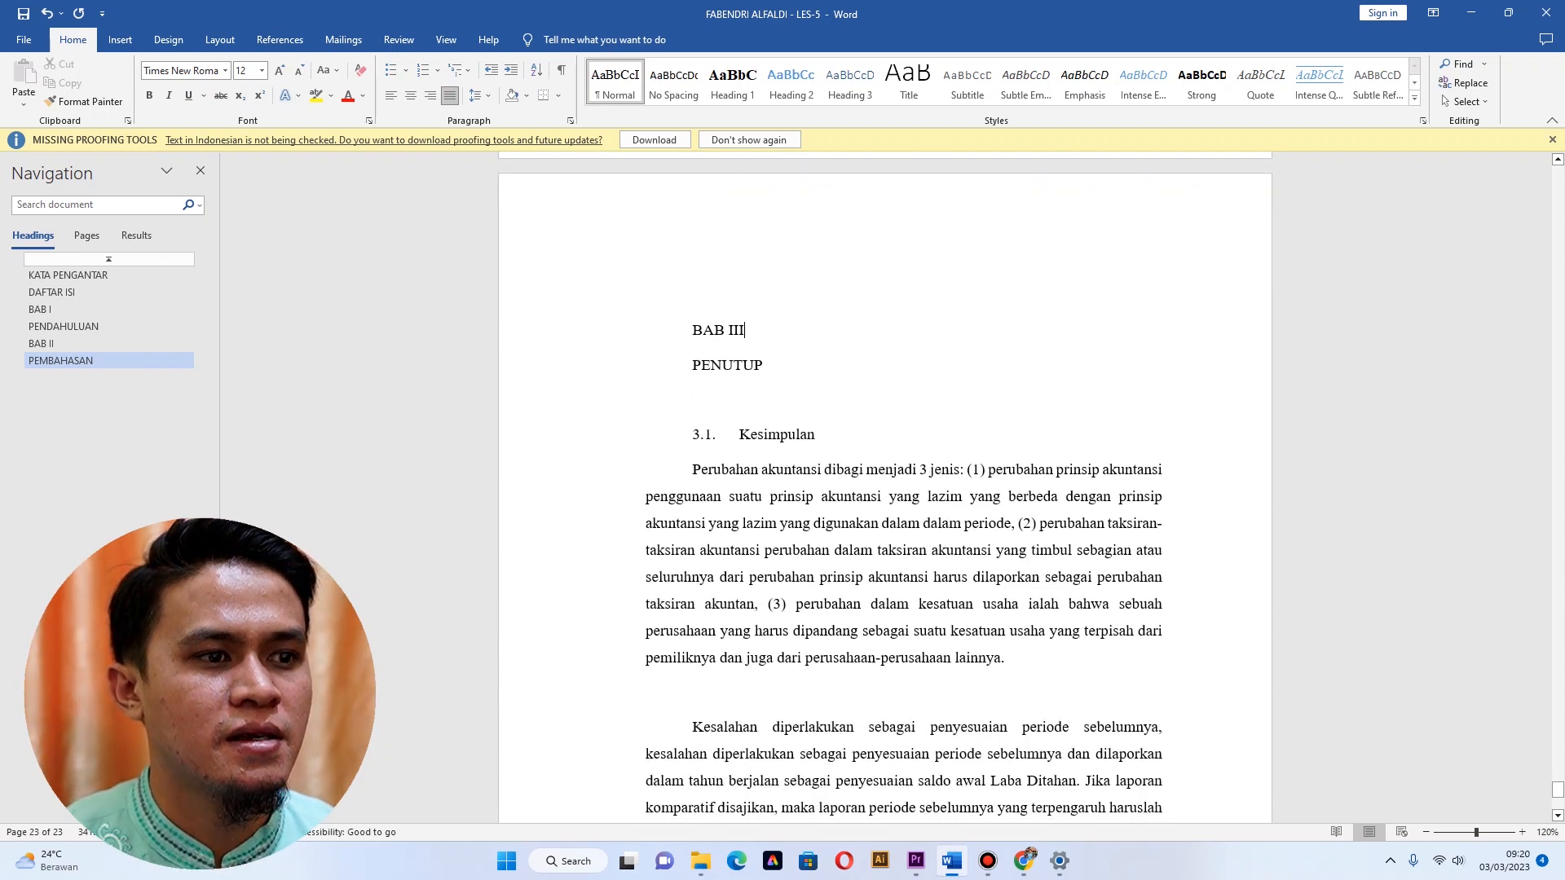
drag(692, 329, 764, 365)
click(733, 329)
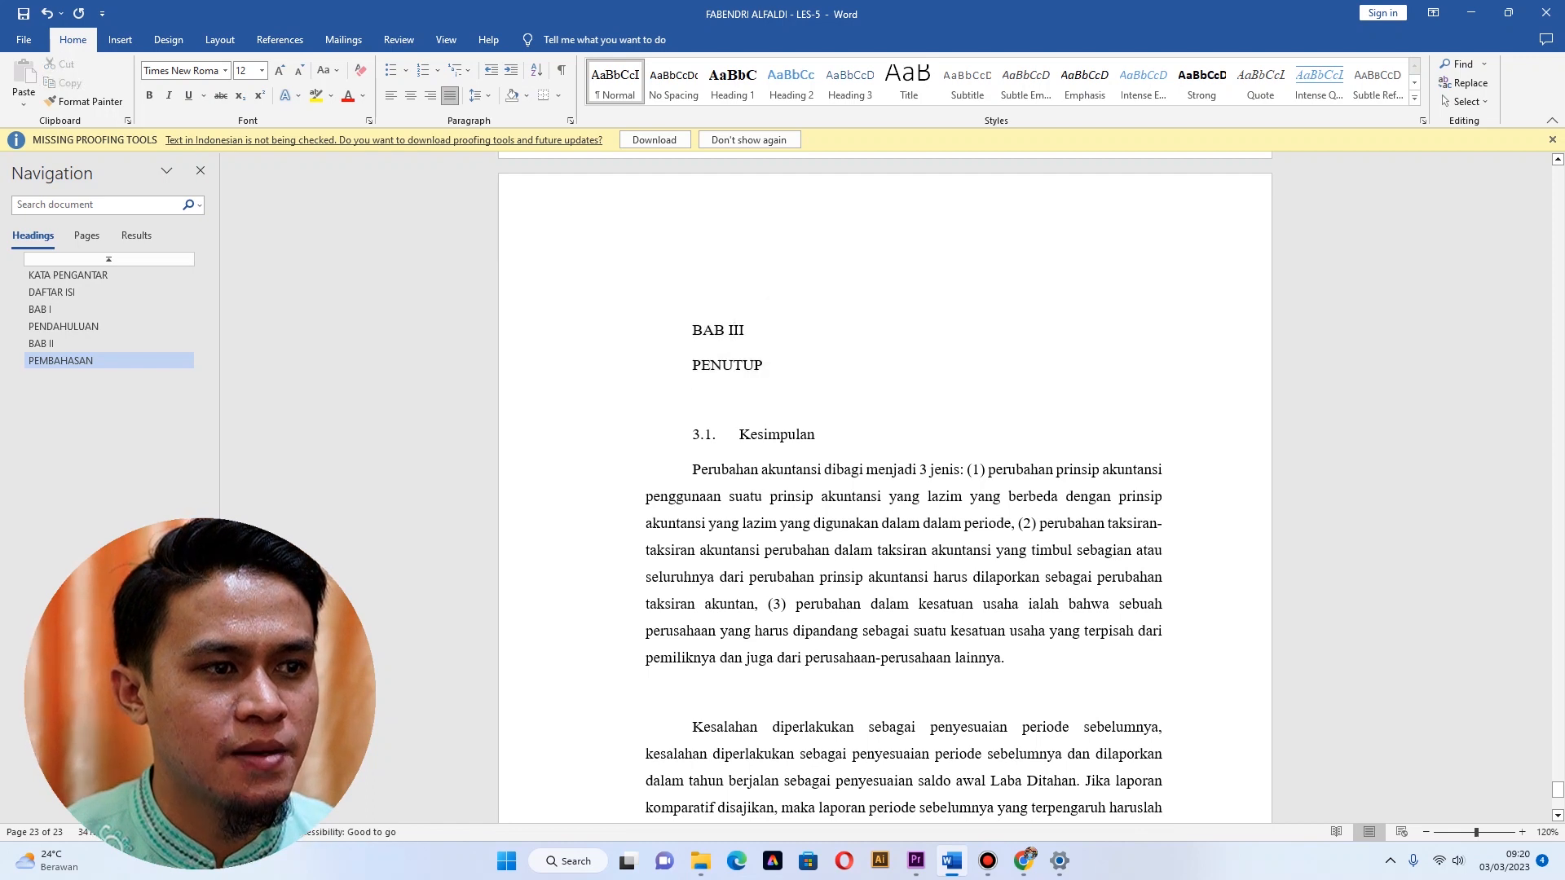
drag(692, 329, 763, 365)
click(732, 81)
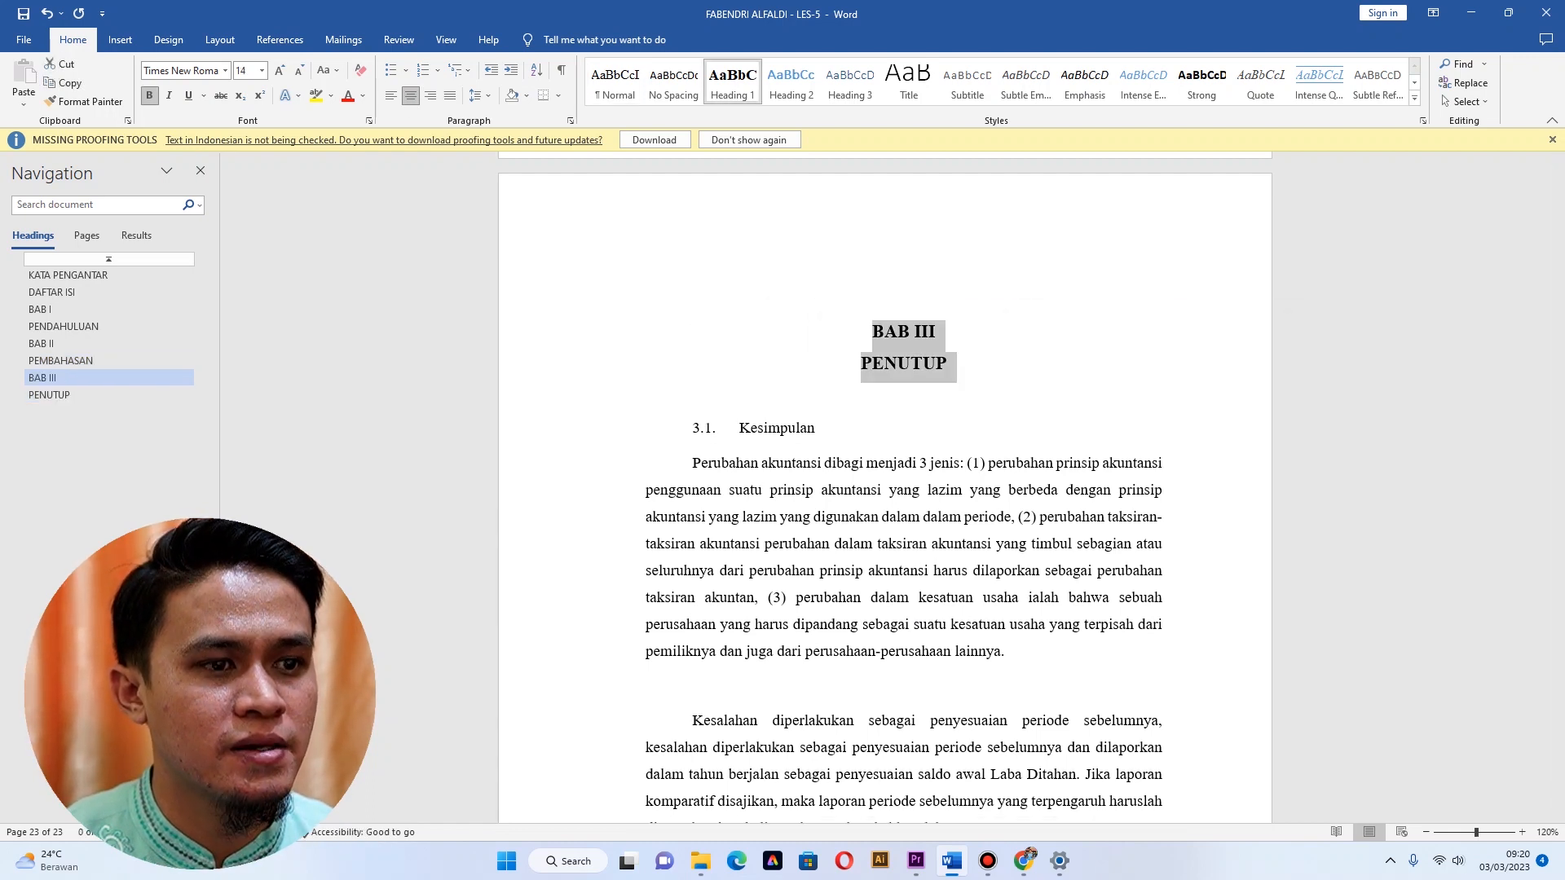
click(739, 392)
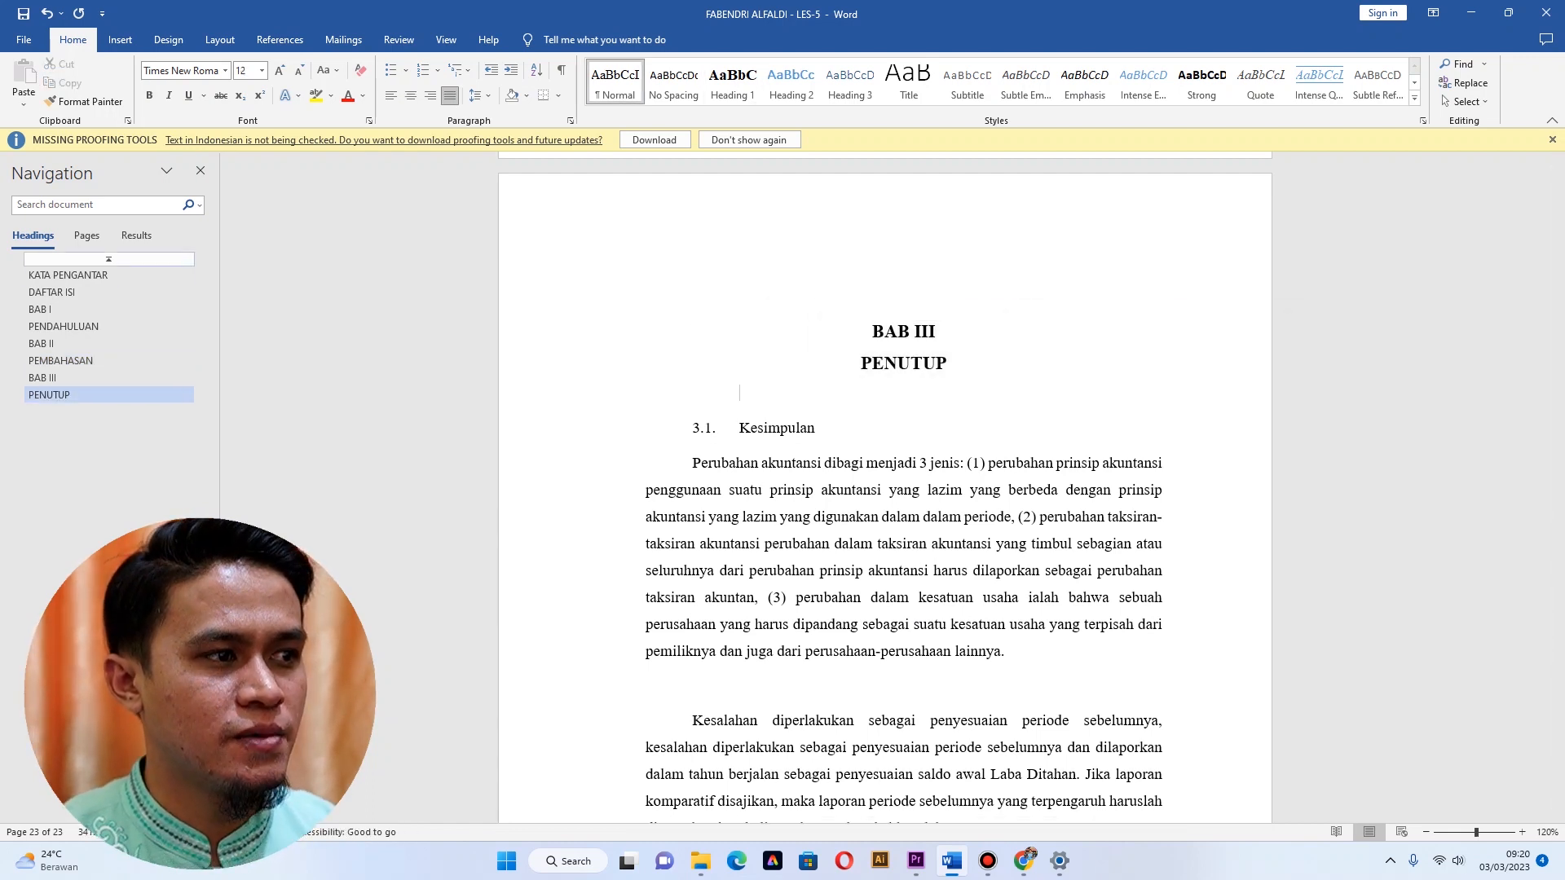
Check that the KATA PENGANTAR, DAFTAR ISI, BAB I, BAB II and BAB III headings link to their pages.
click(68, 276)
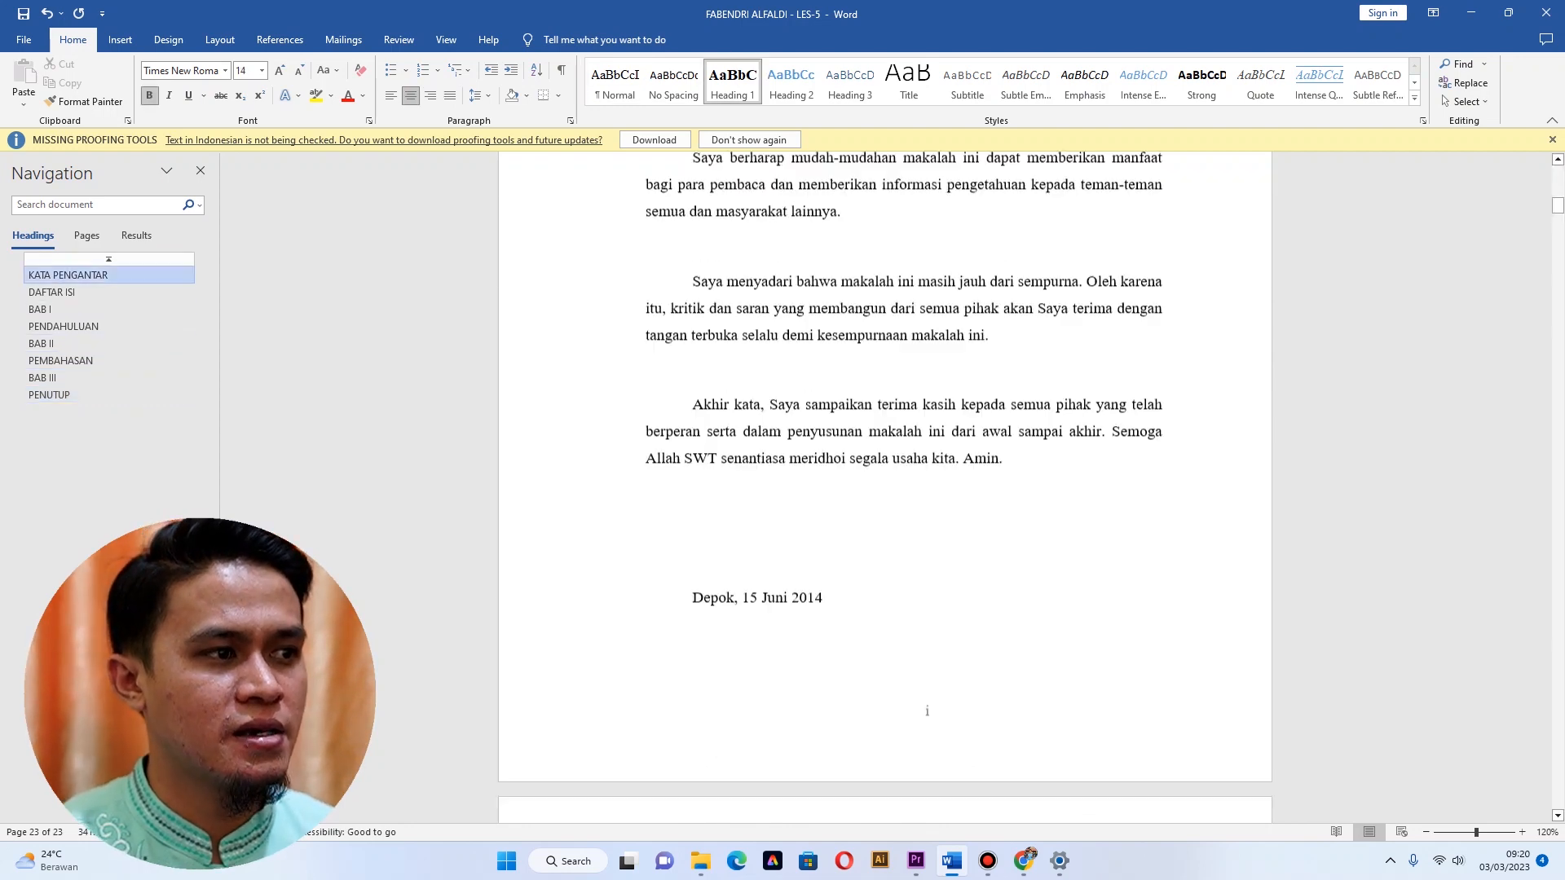
click(51, 292)
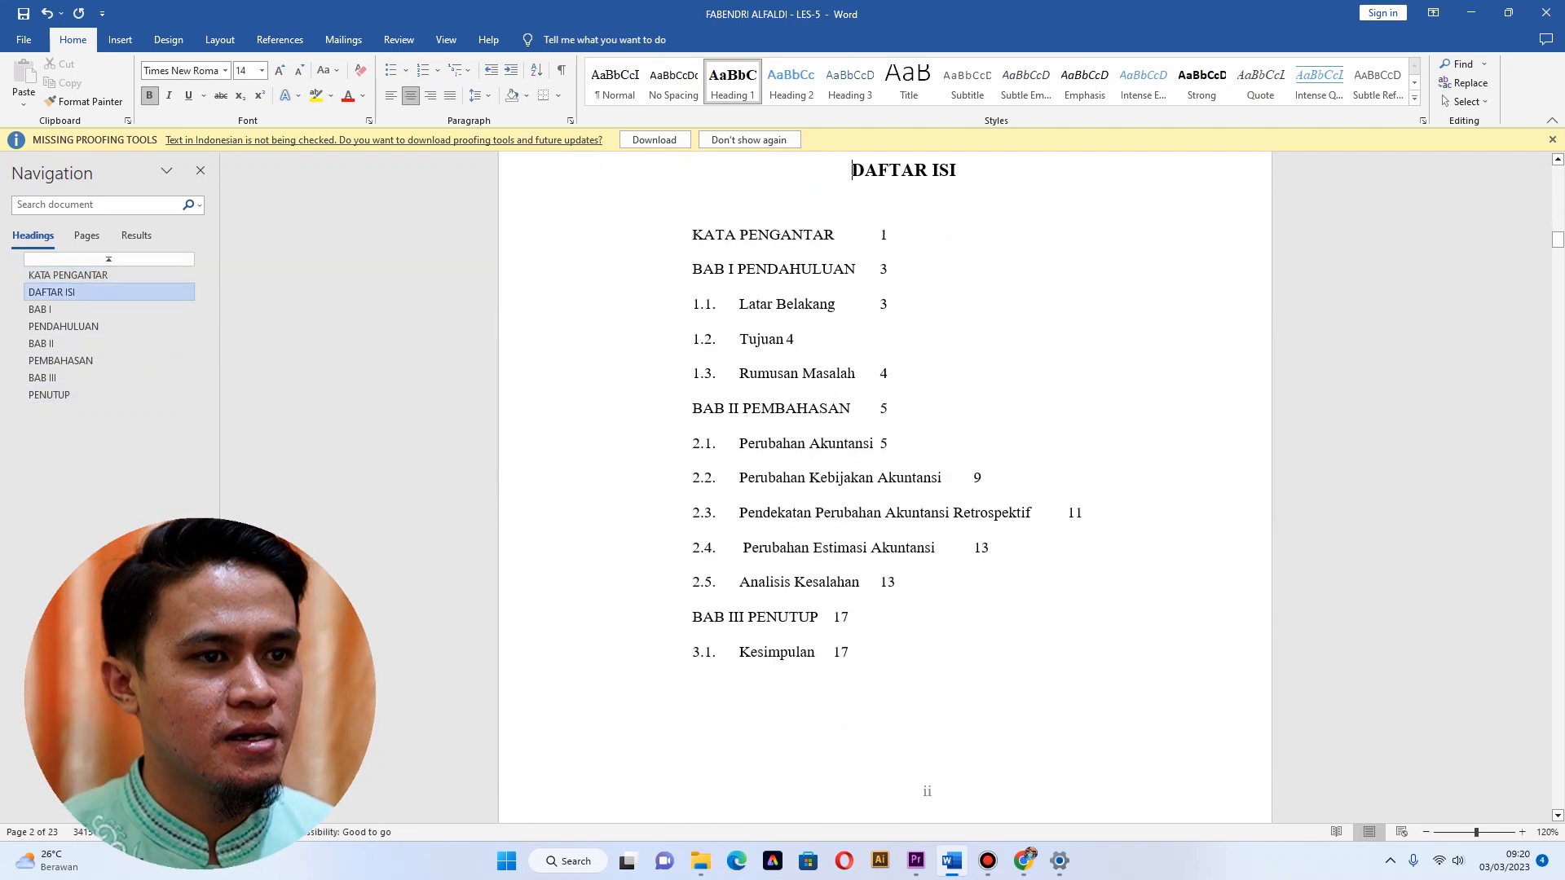
click(40, 309)
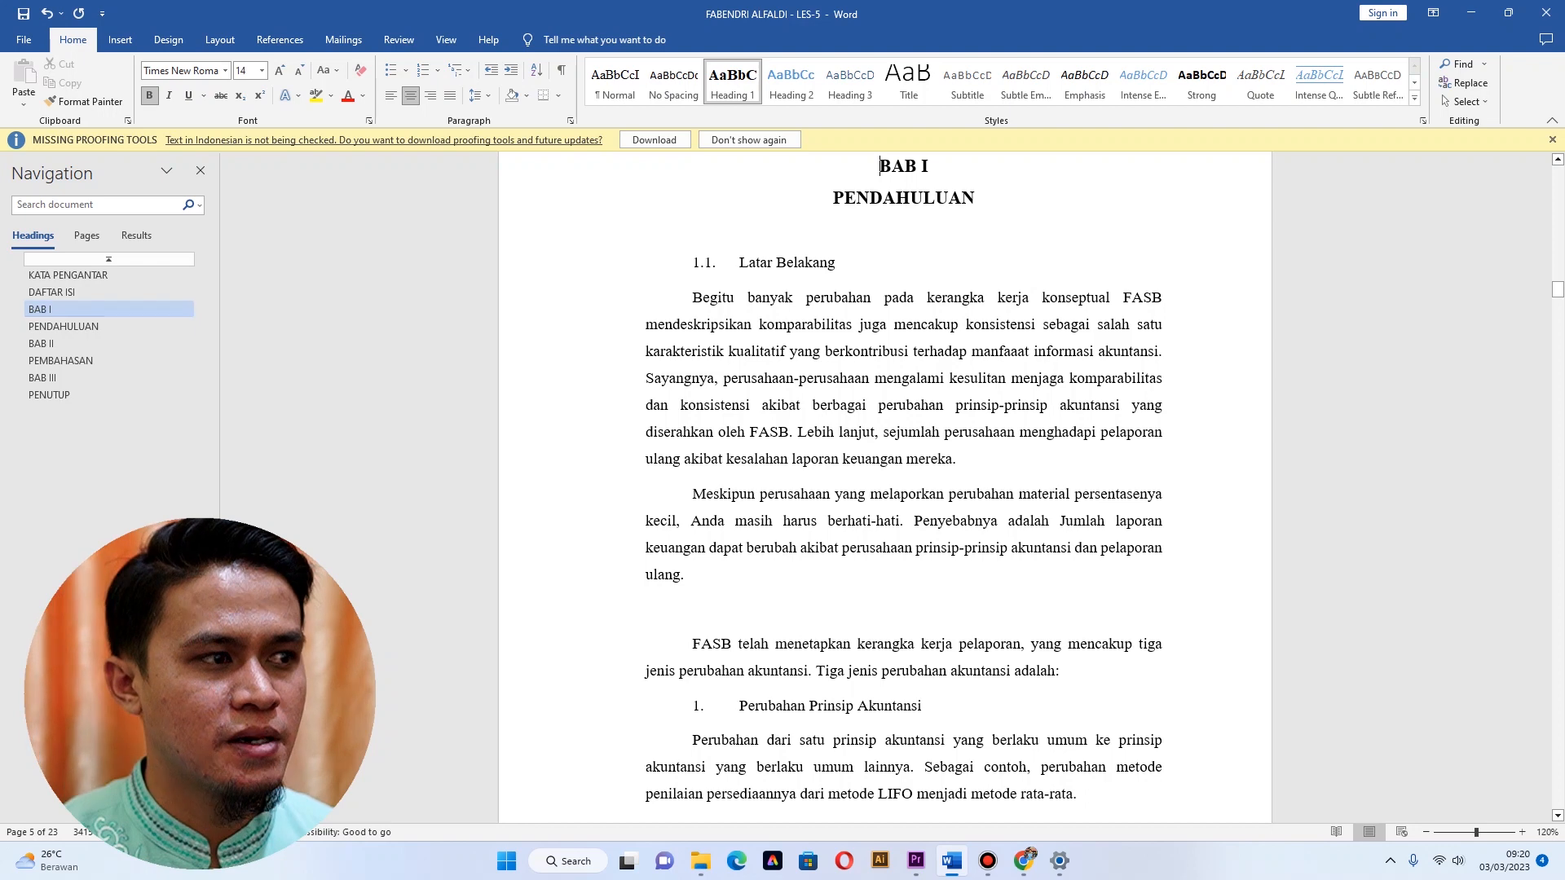
click(41, 343)
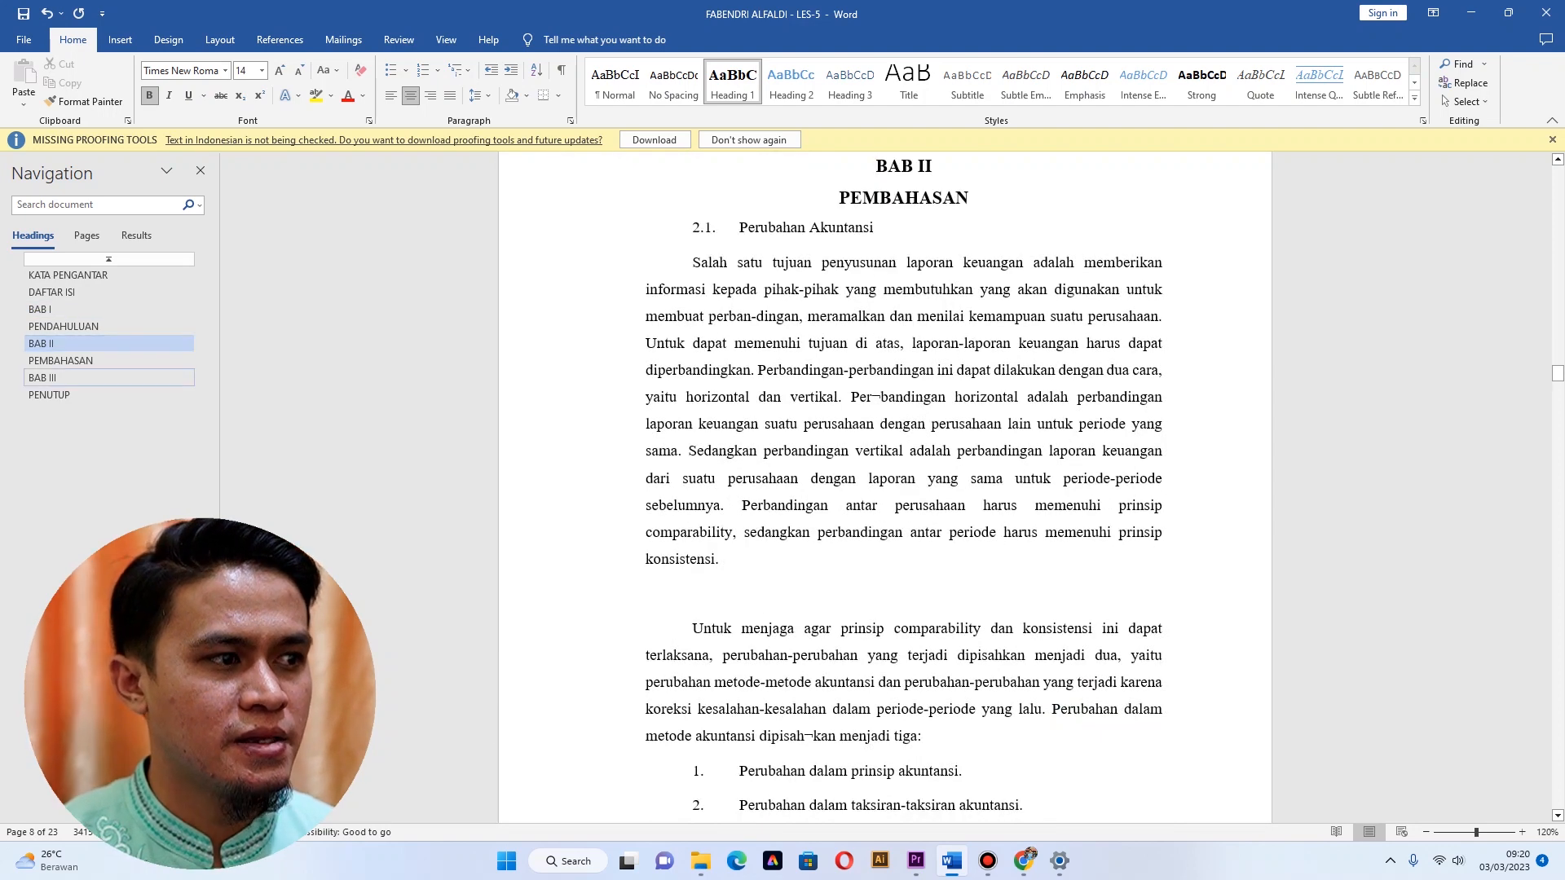
click(42, 377)
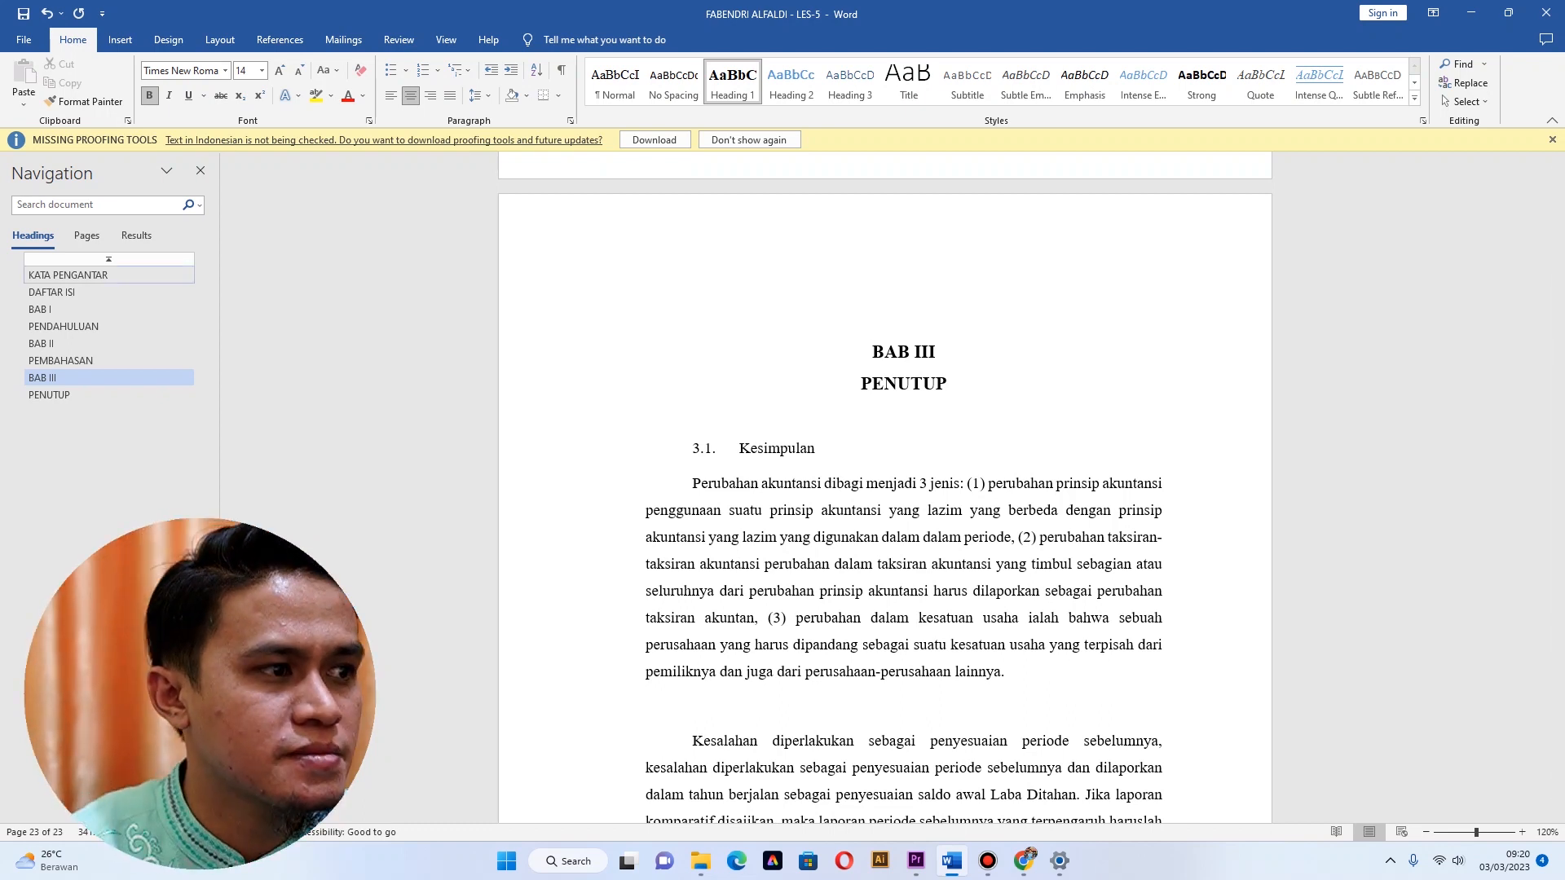
click(52, 293)
click(69, 276)
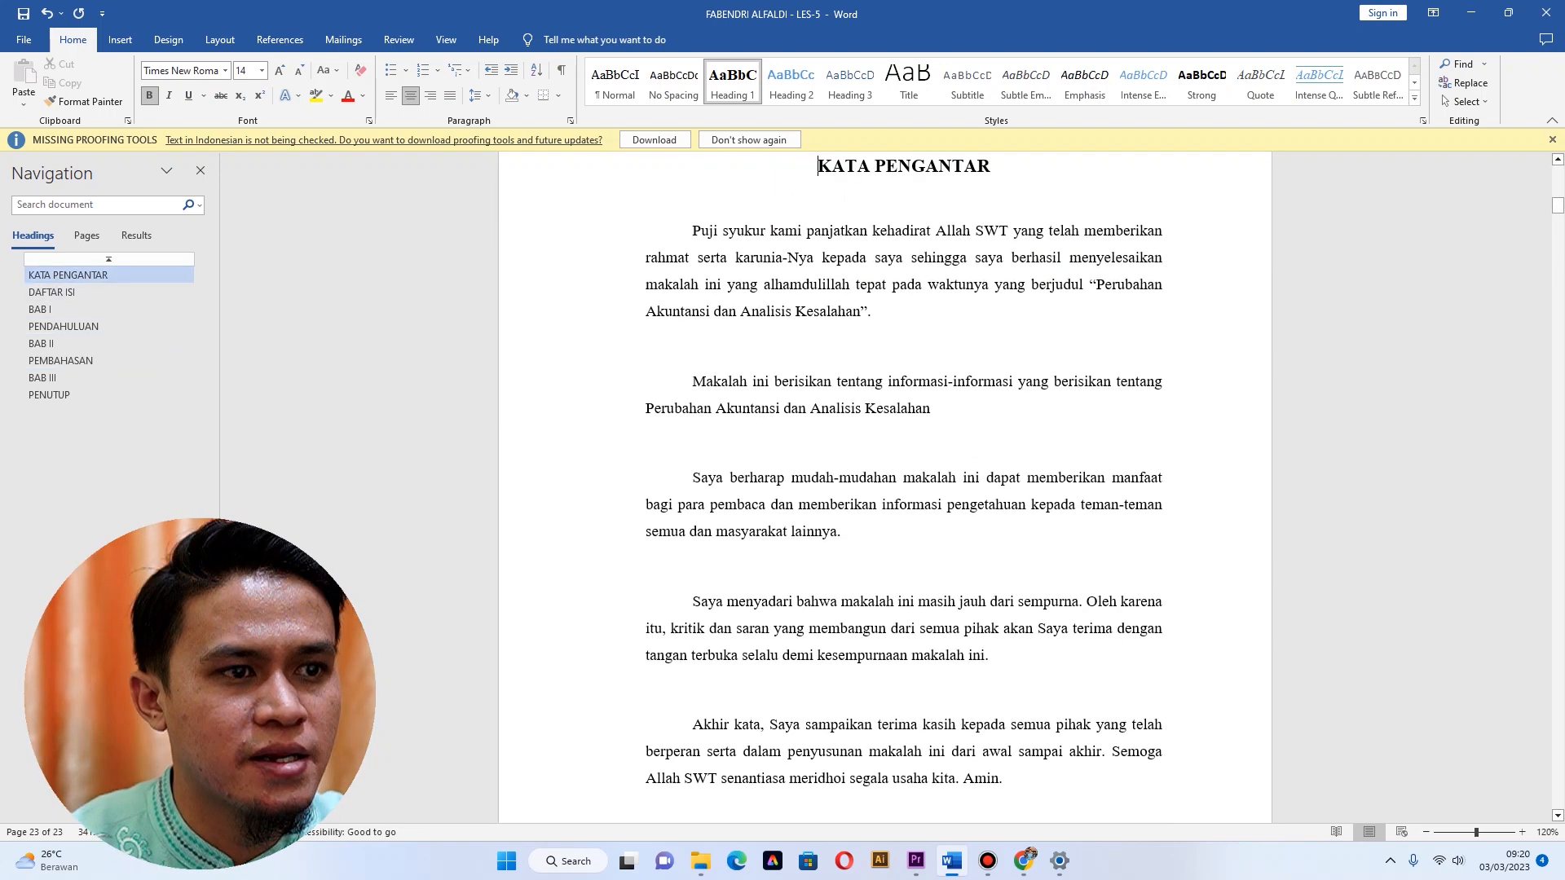
click(52, 293)
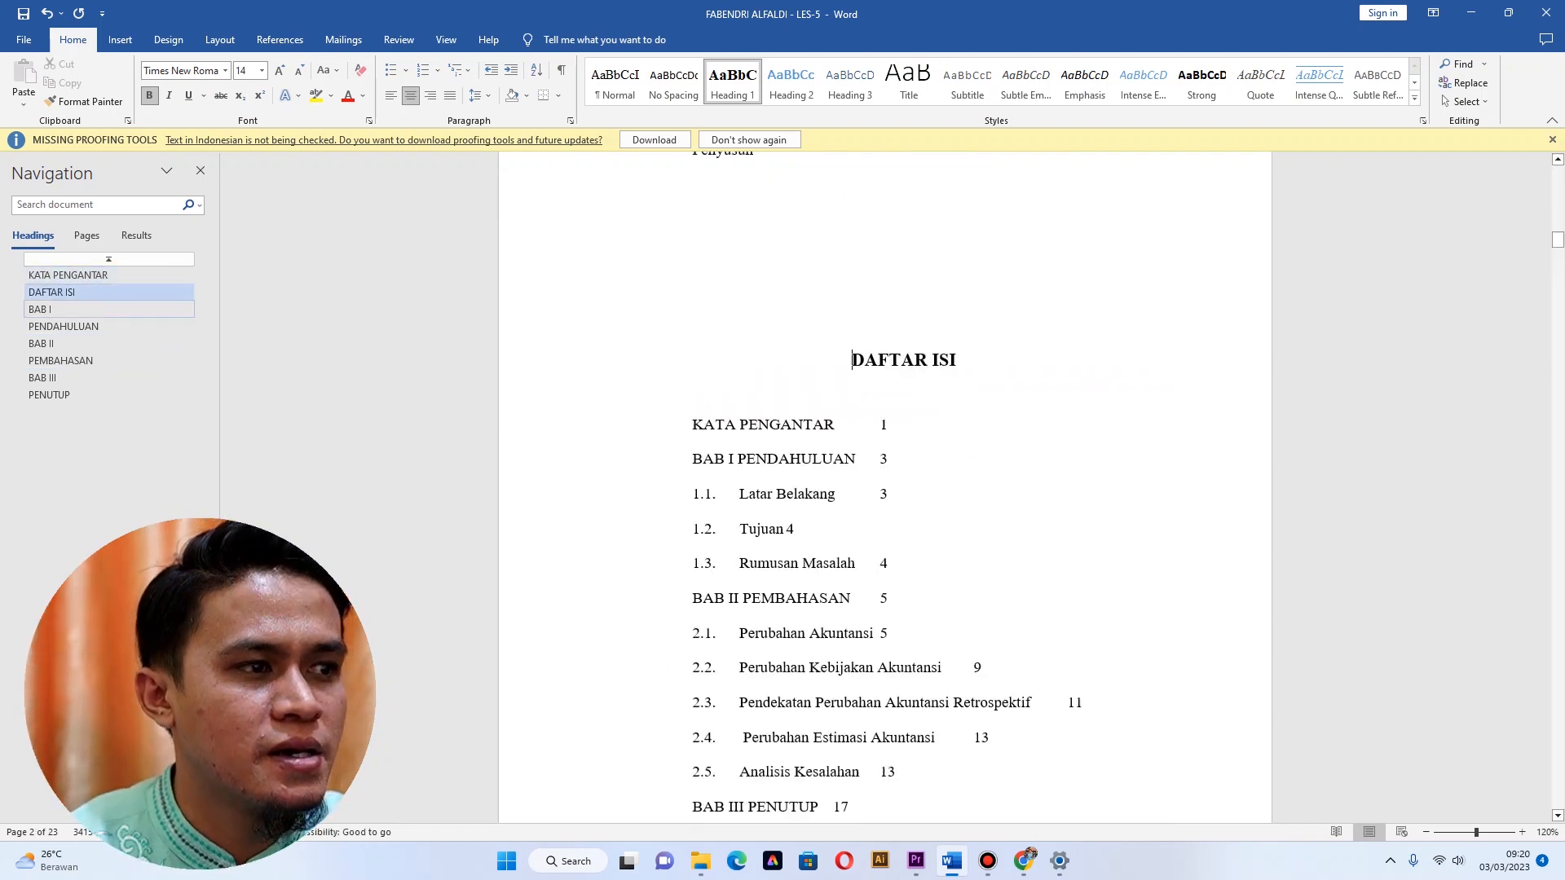
click(40, 310)
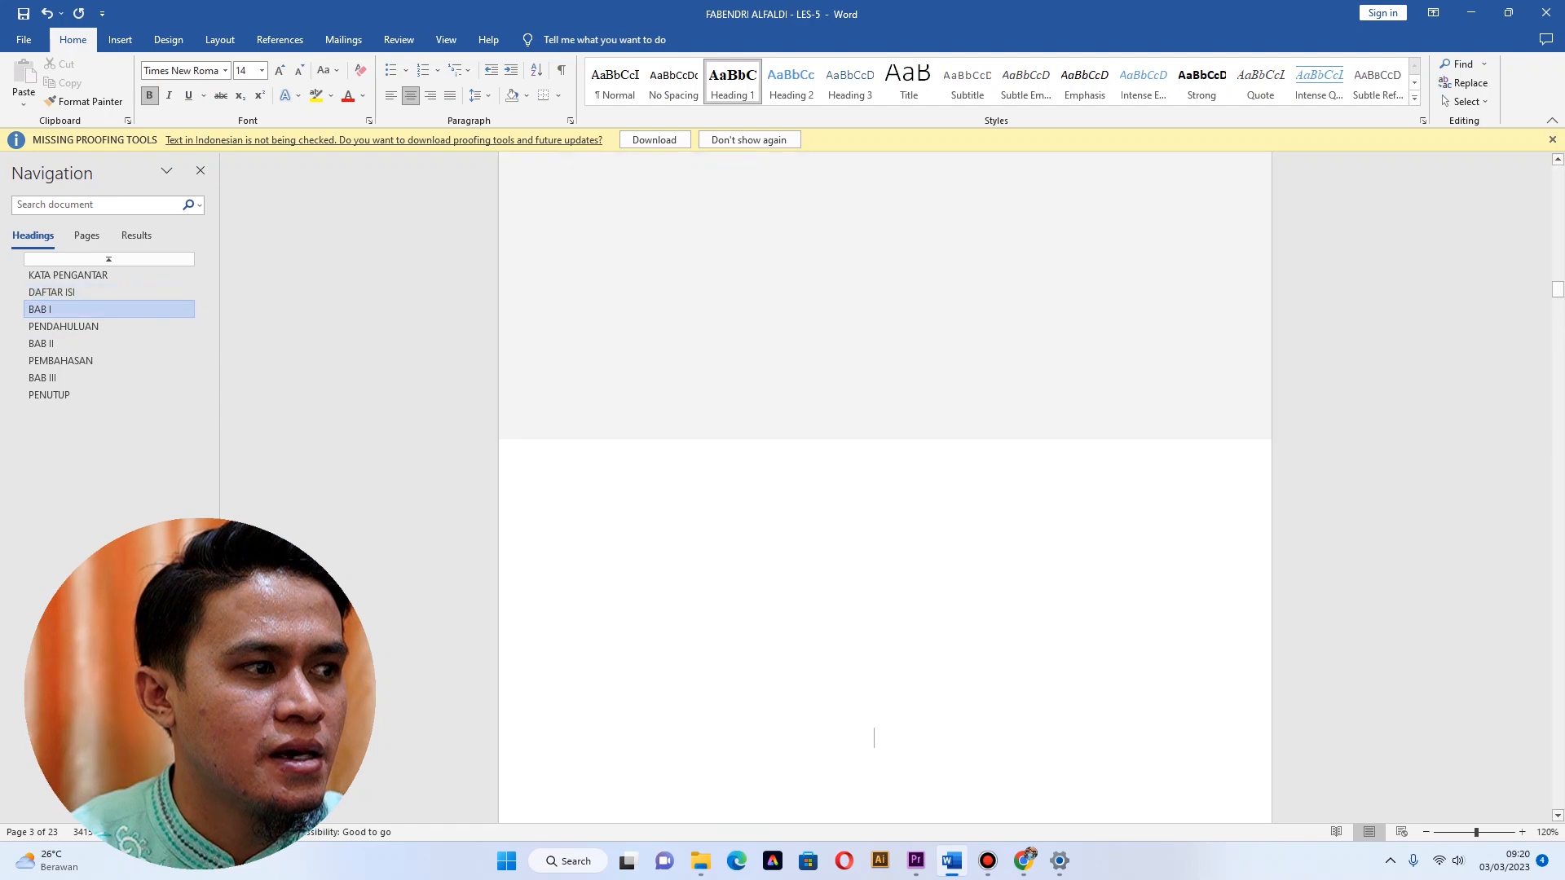
scroll(885, 273, up, 1)
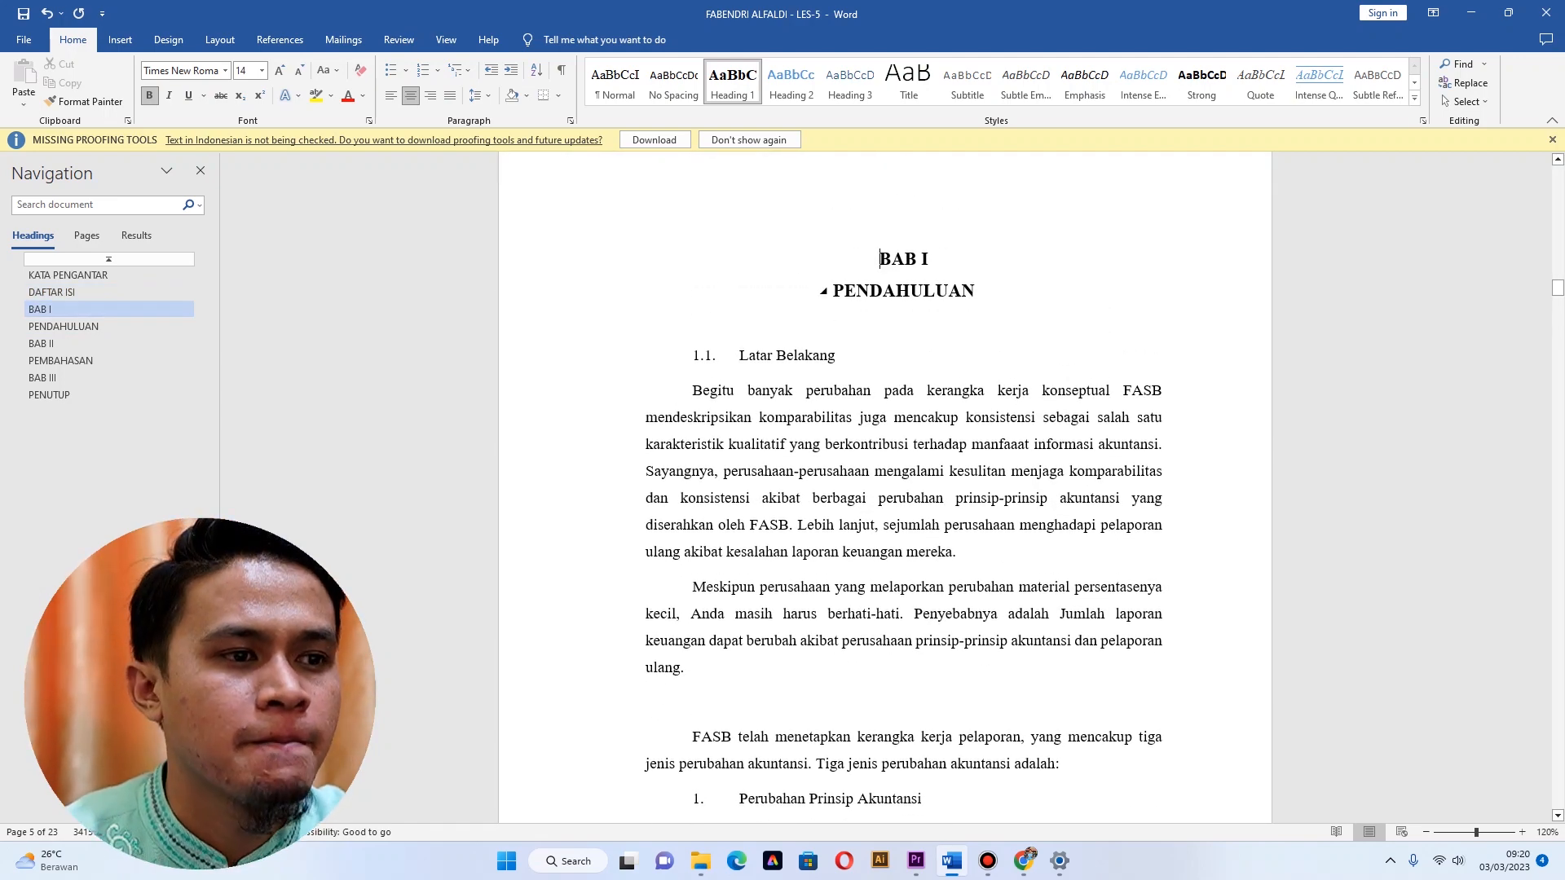
Apply Heading 2 to the 1.1. Latar Belakang subheading and set that style's font to Times New Roman, 12 pt, Automatic colour.
click(820, 356)
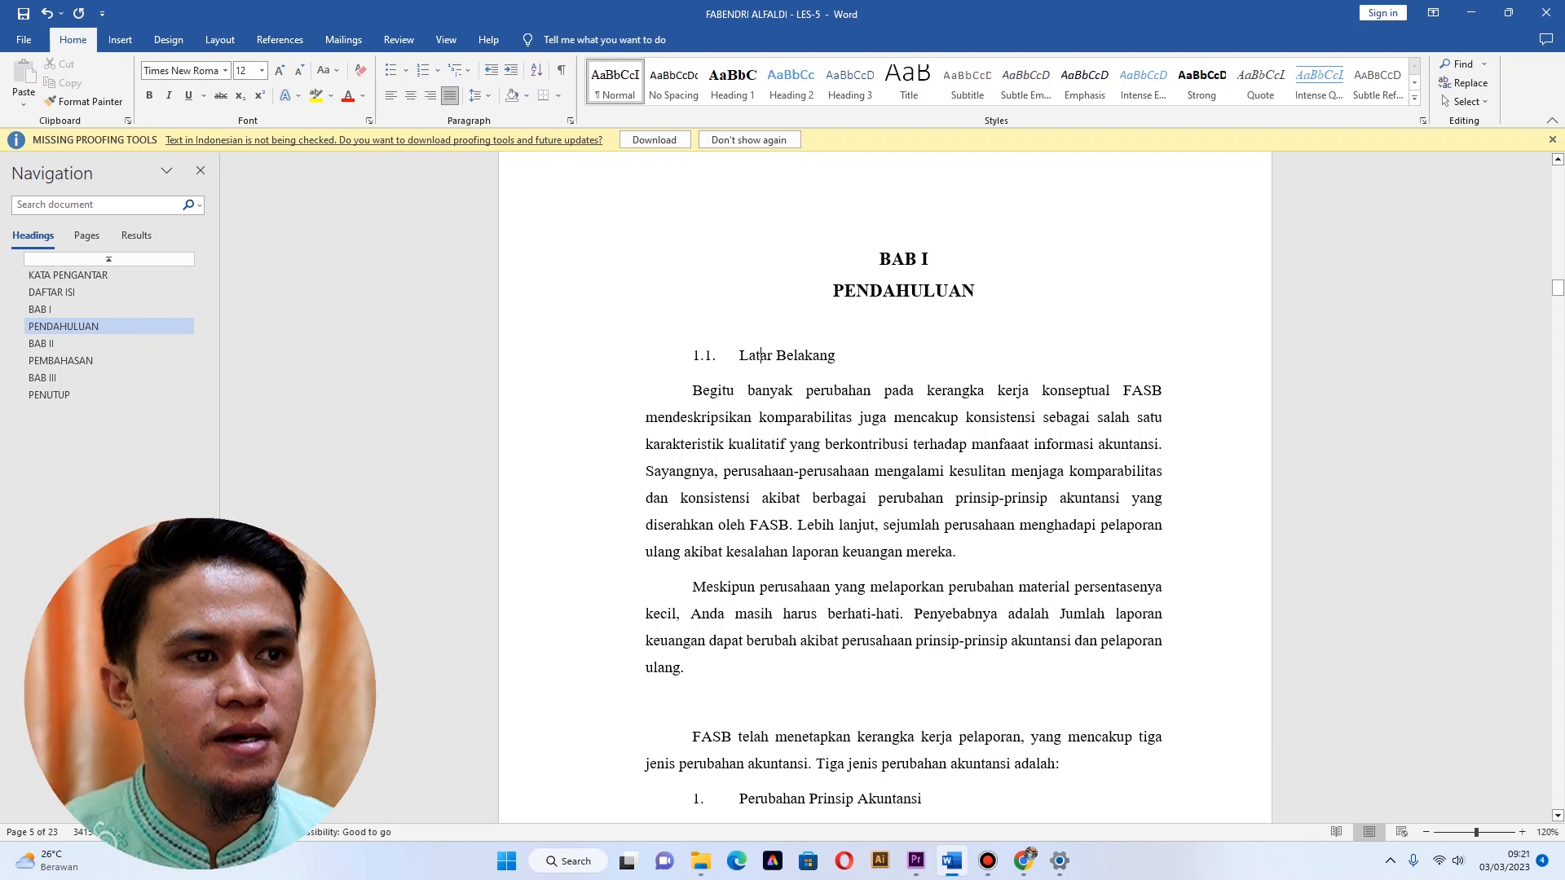
click(788, 82)
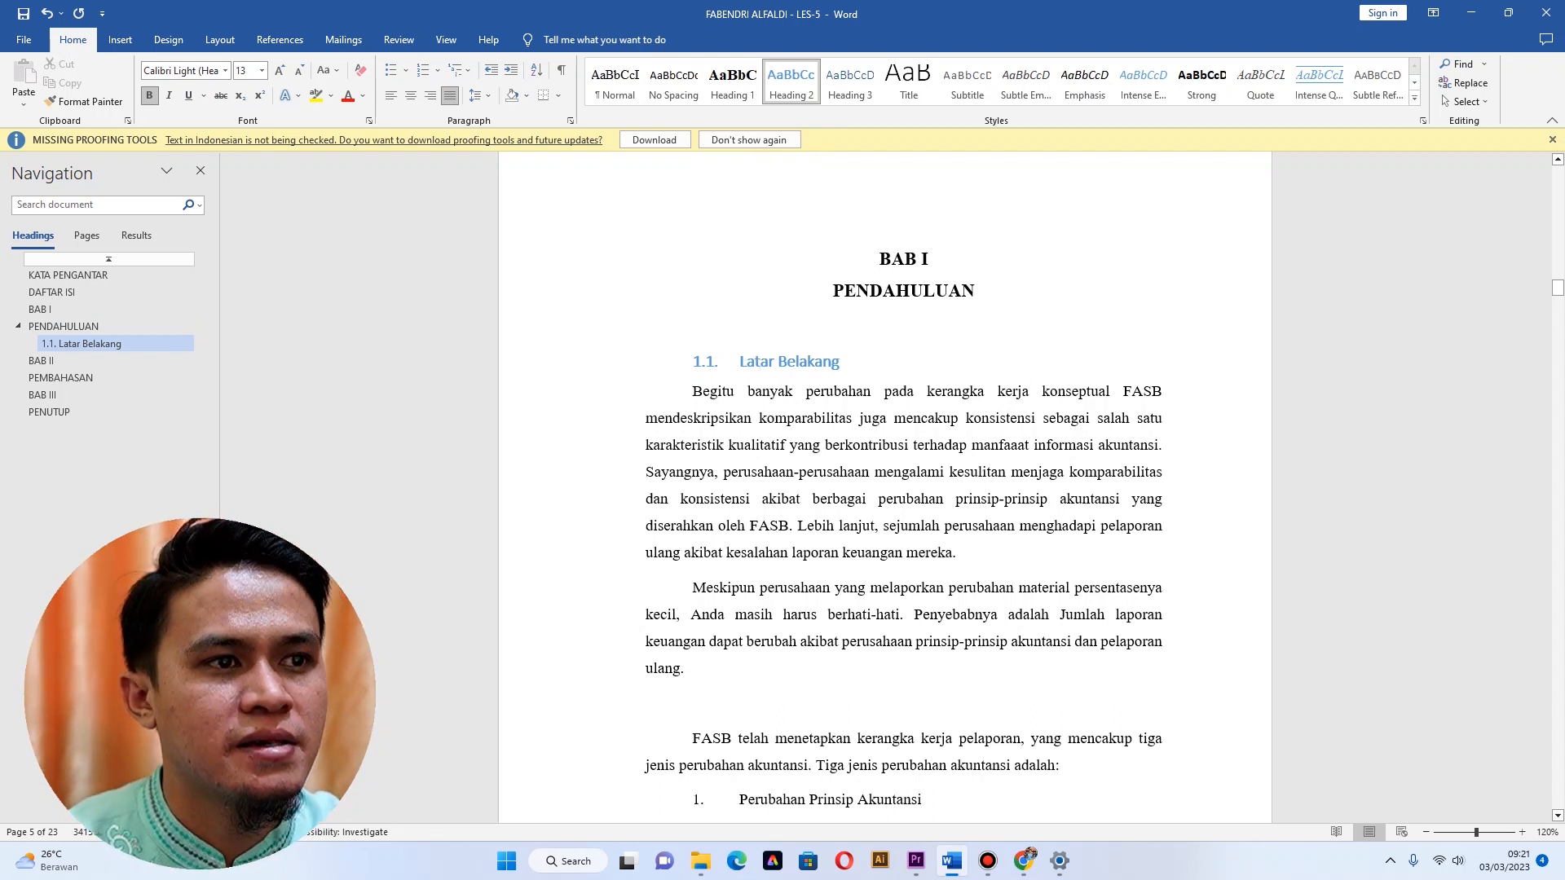
right_click(788, 82)
click(803, 123)
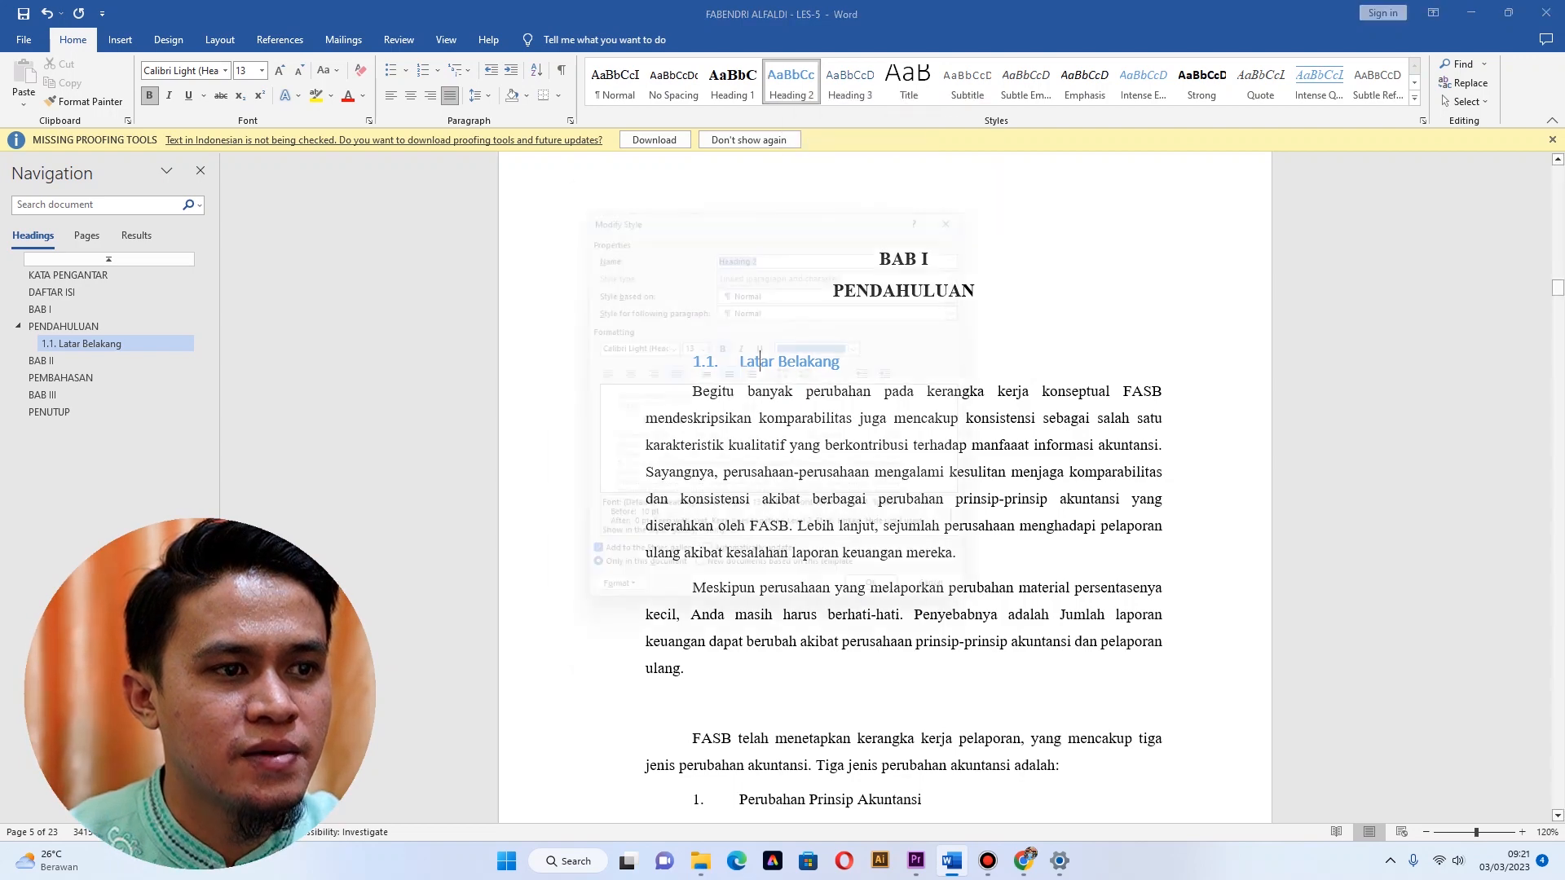
click(666, 344)
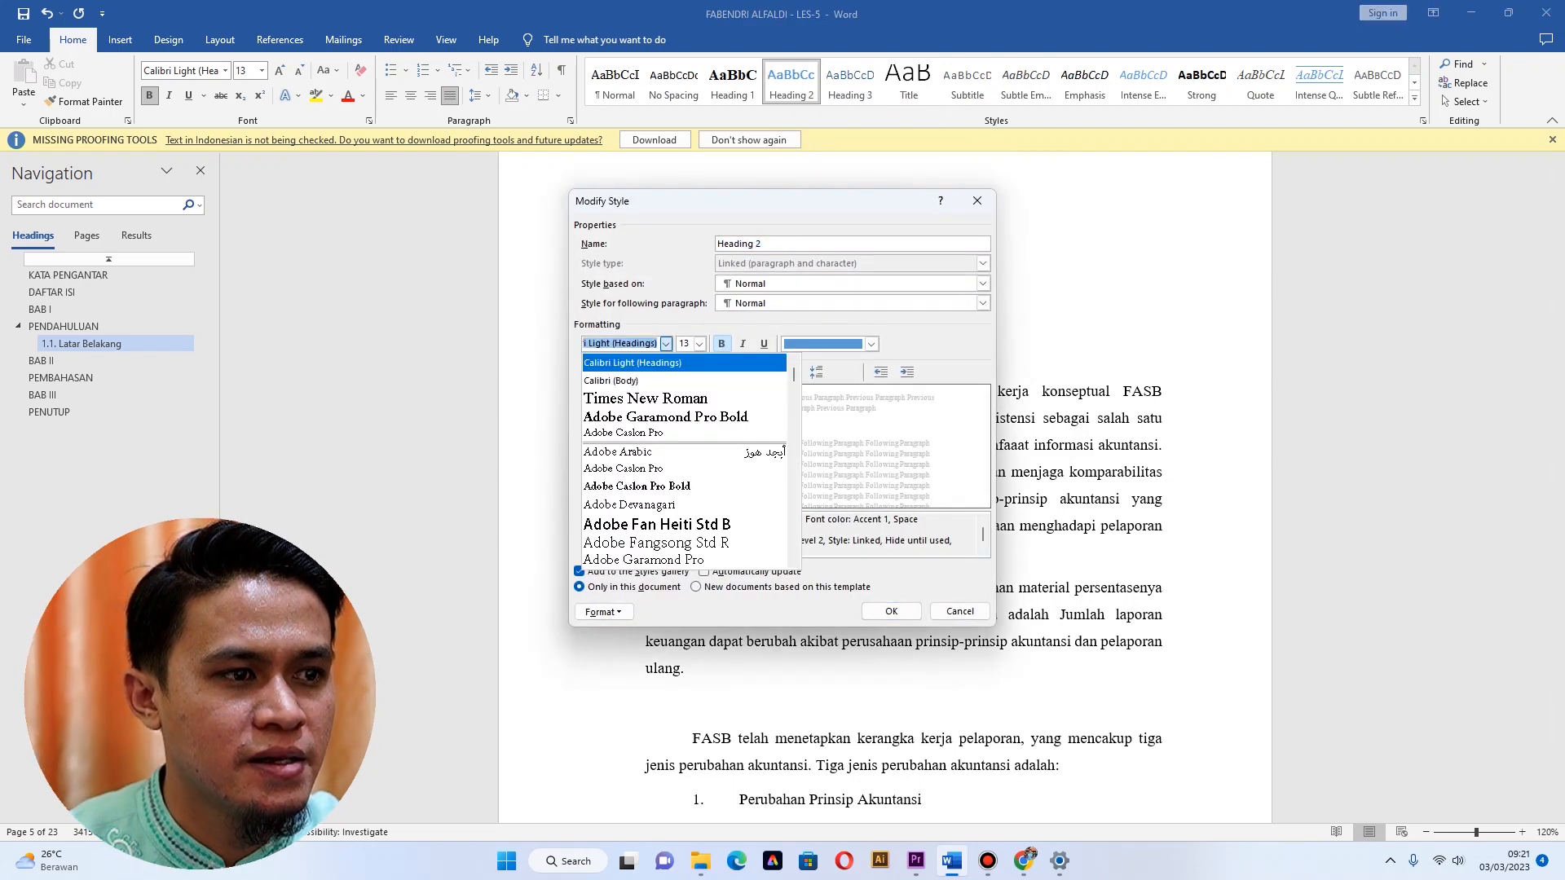
click(644, 398)
click(699, 344)
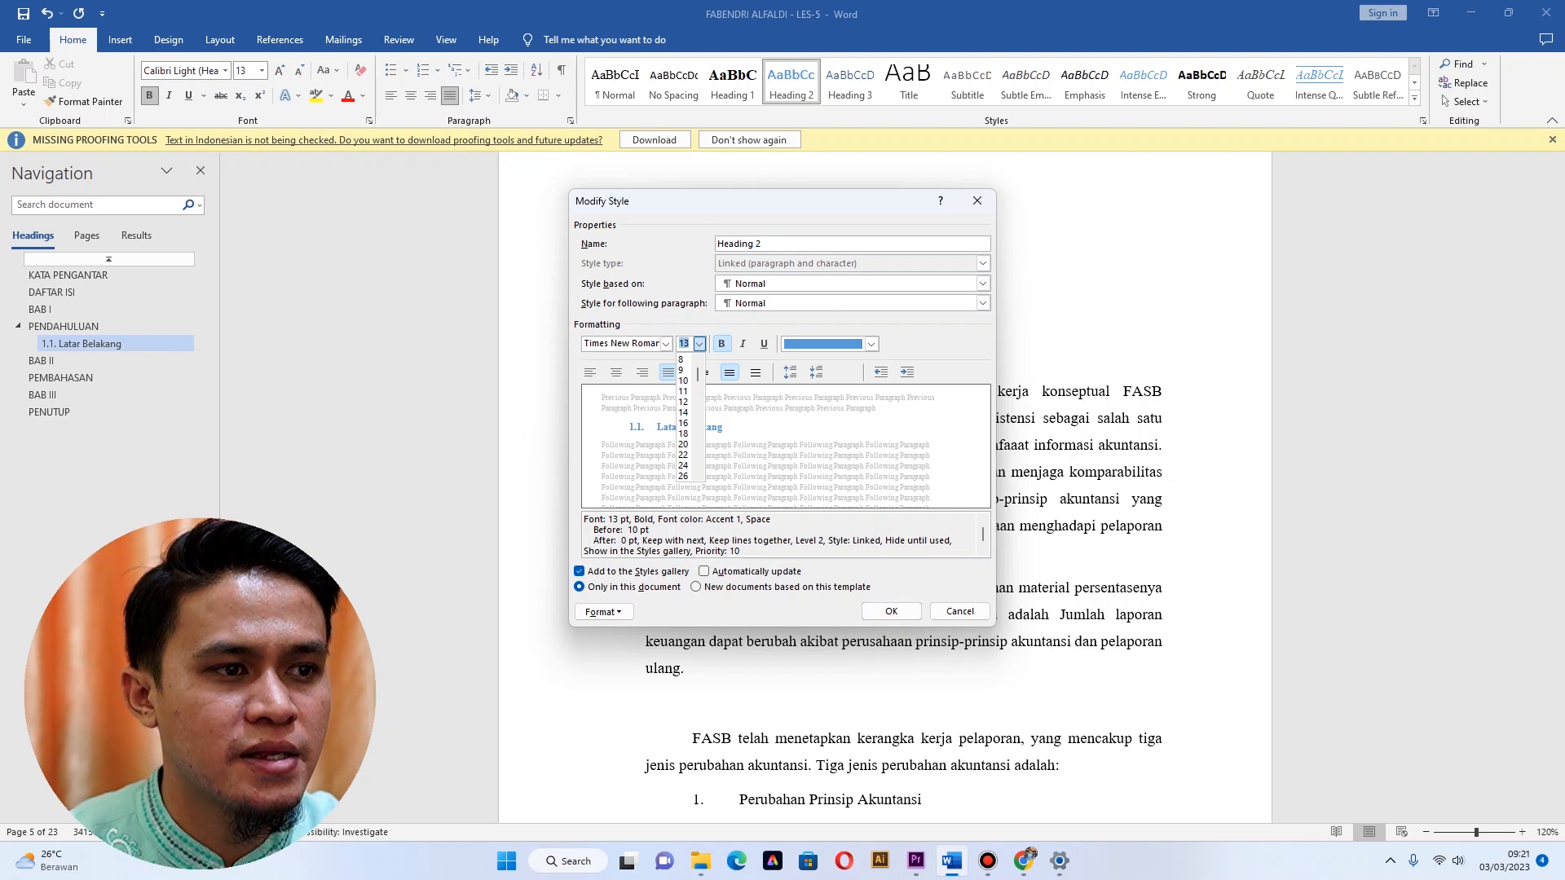
click(684, 402)
click(871, 344)
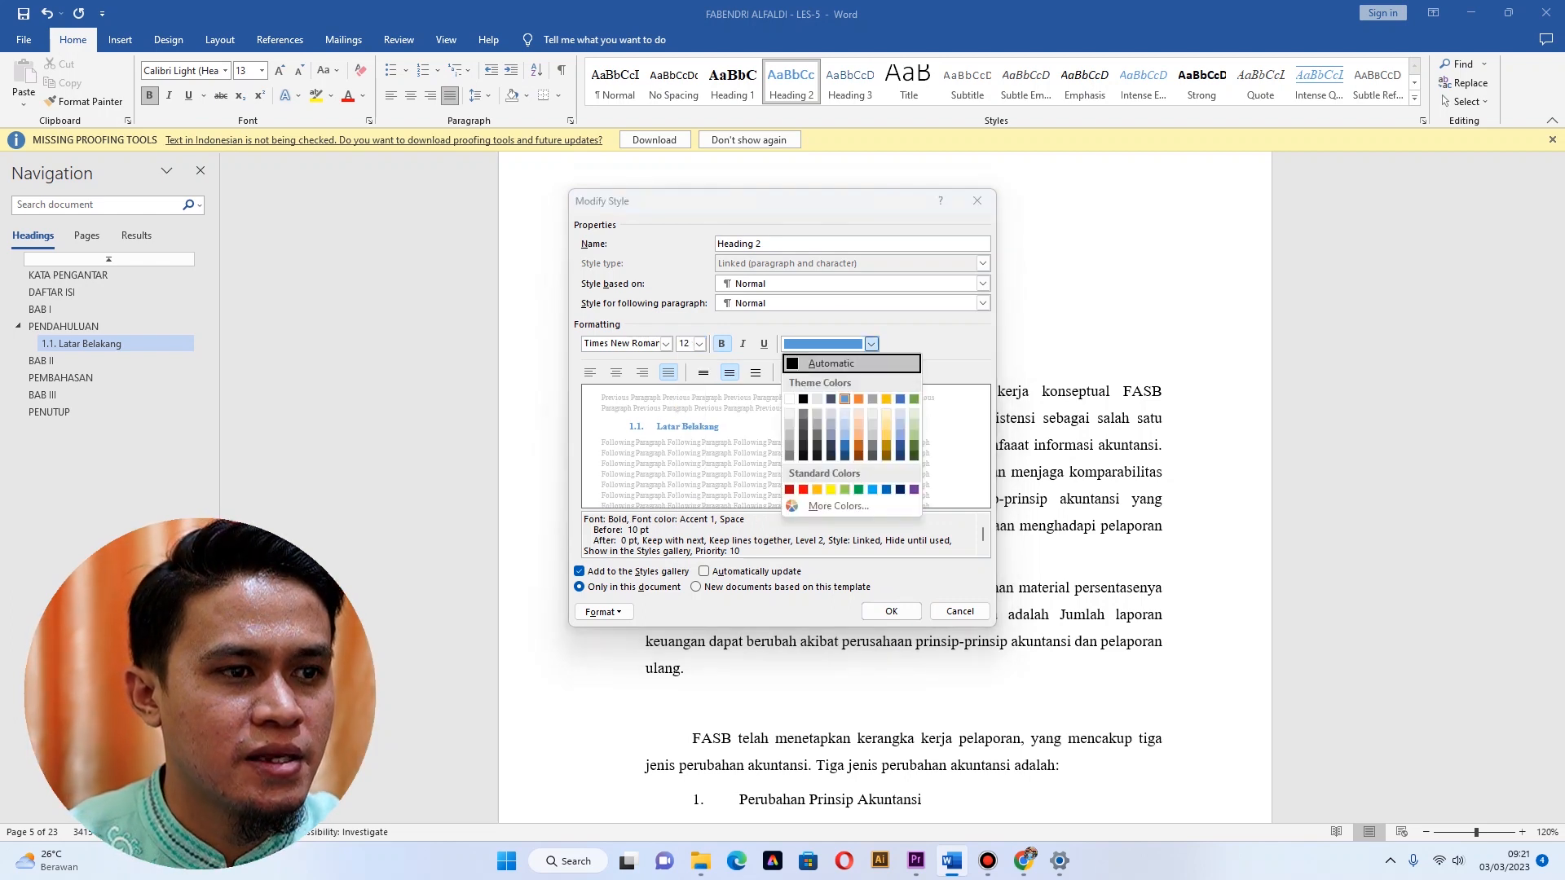
click(831, 363)
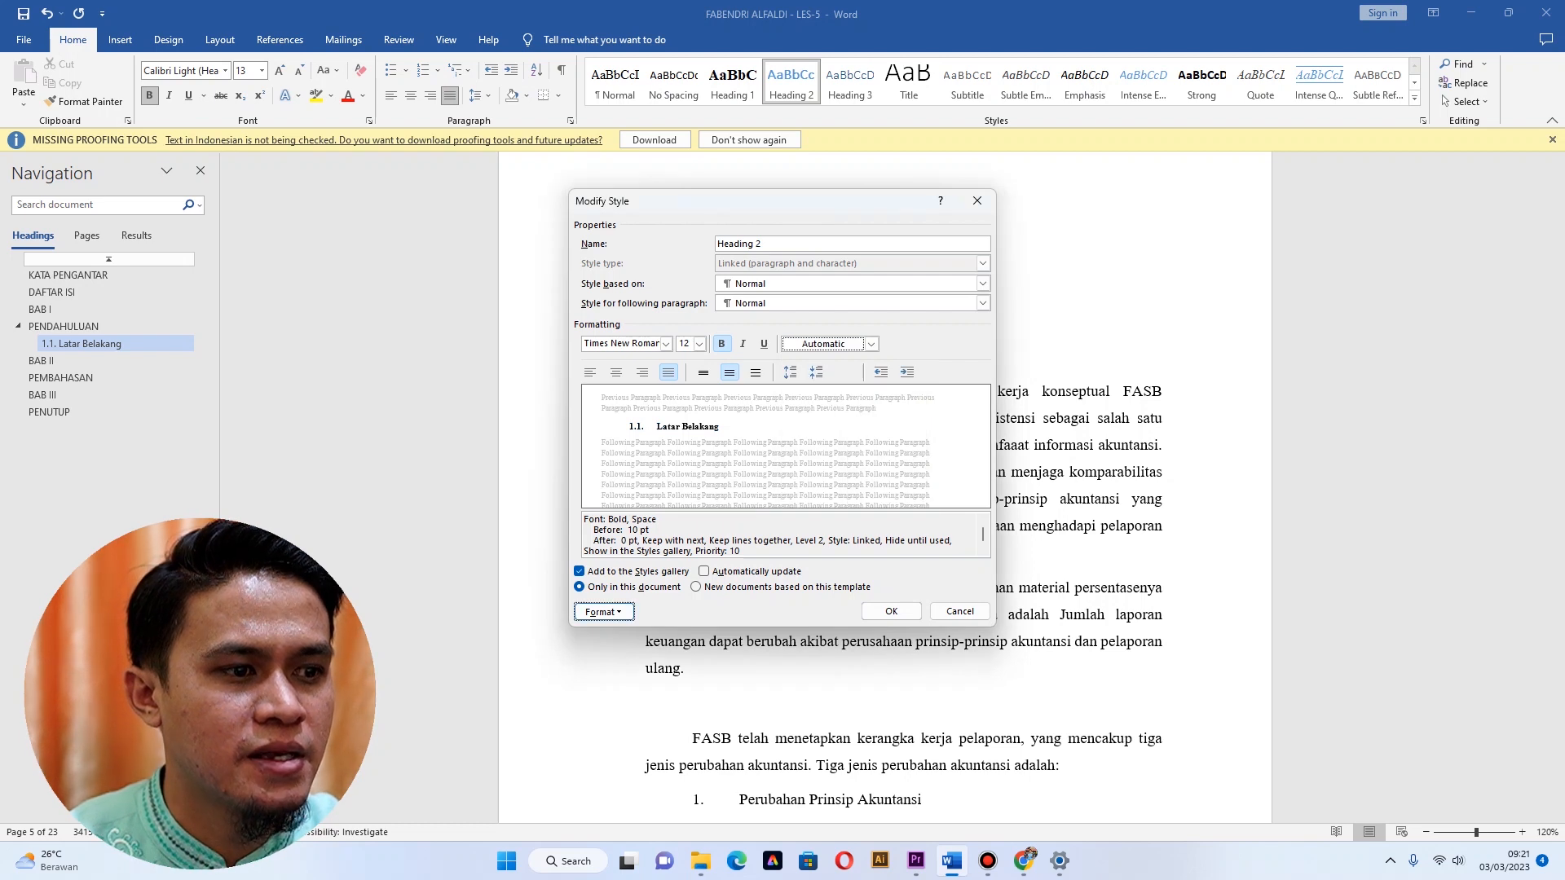
Set the special indentation of the Heading 2 style's paragraph format to (none).
click(603, 612)
click(628, 650)
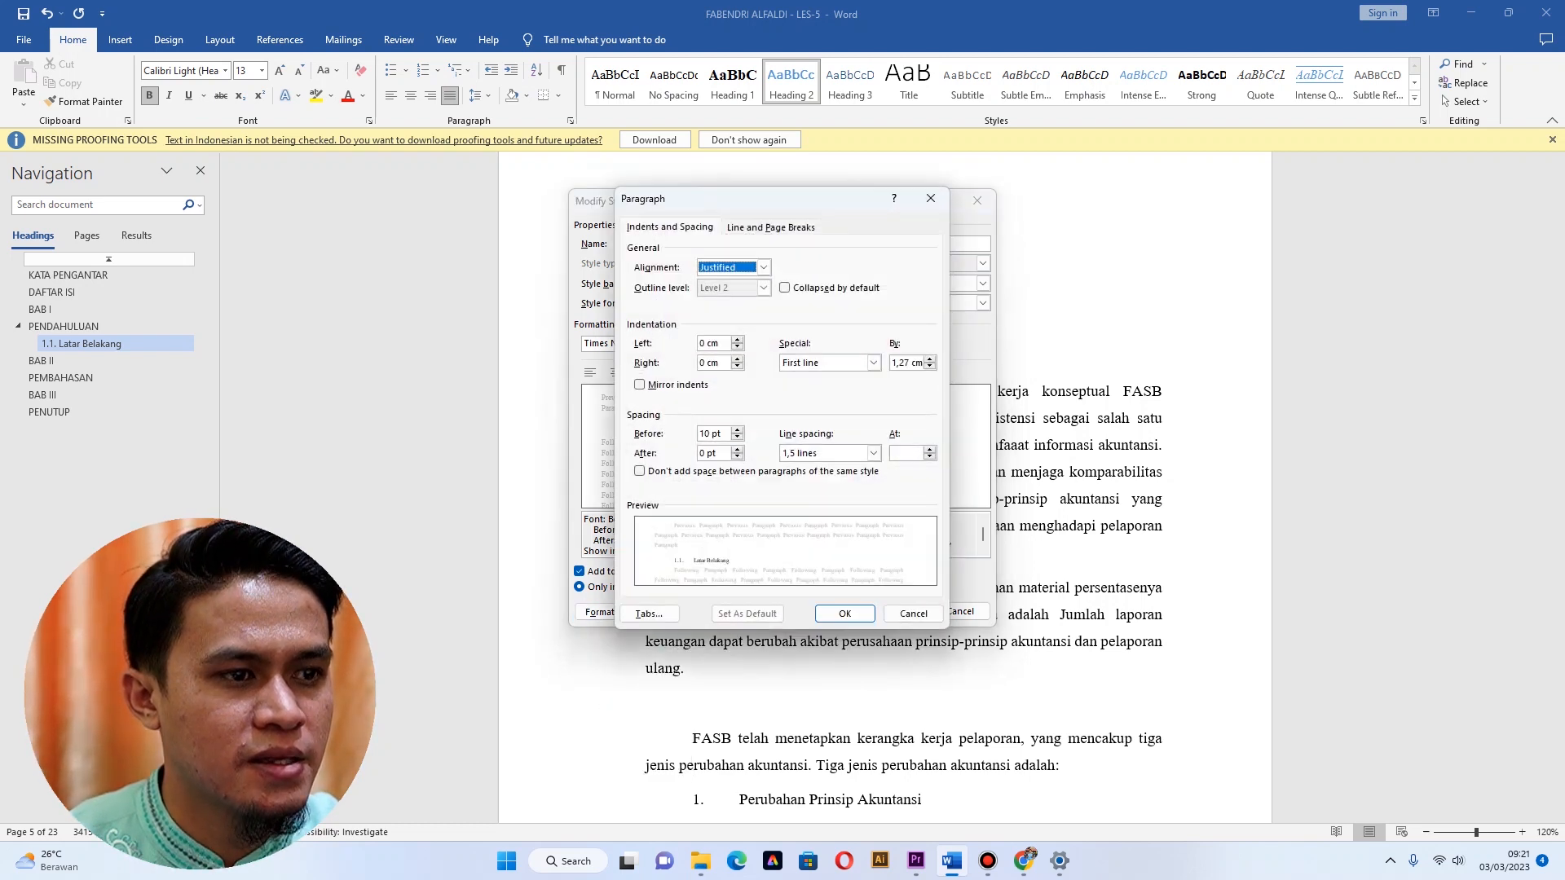
click(873, 362)
click(815, 373)
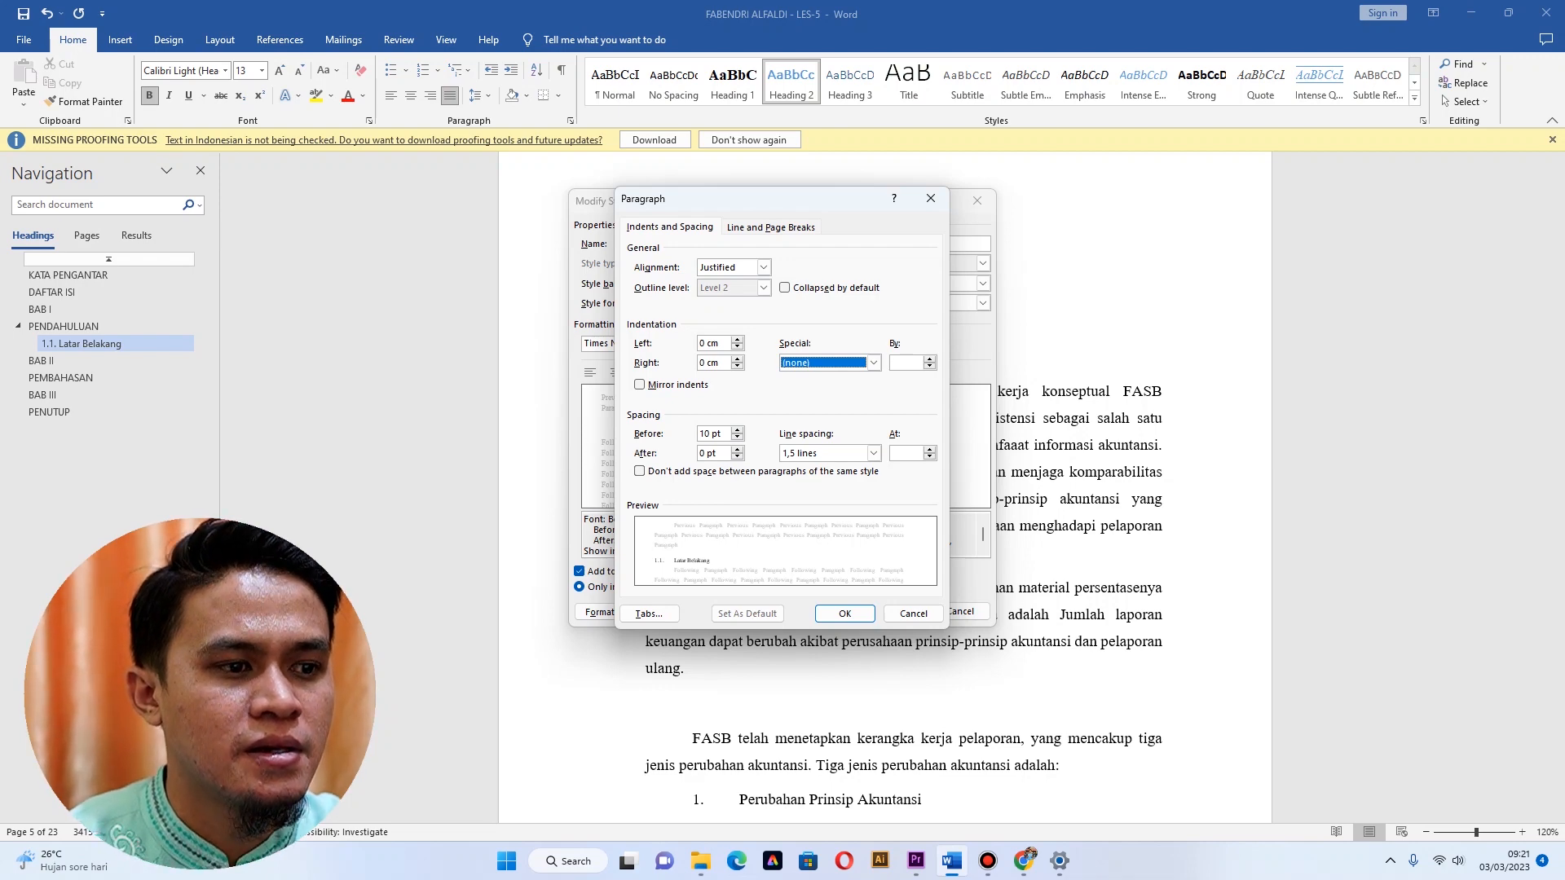
key(Return)
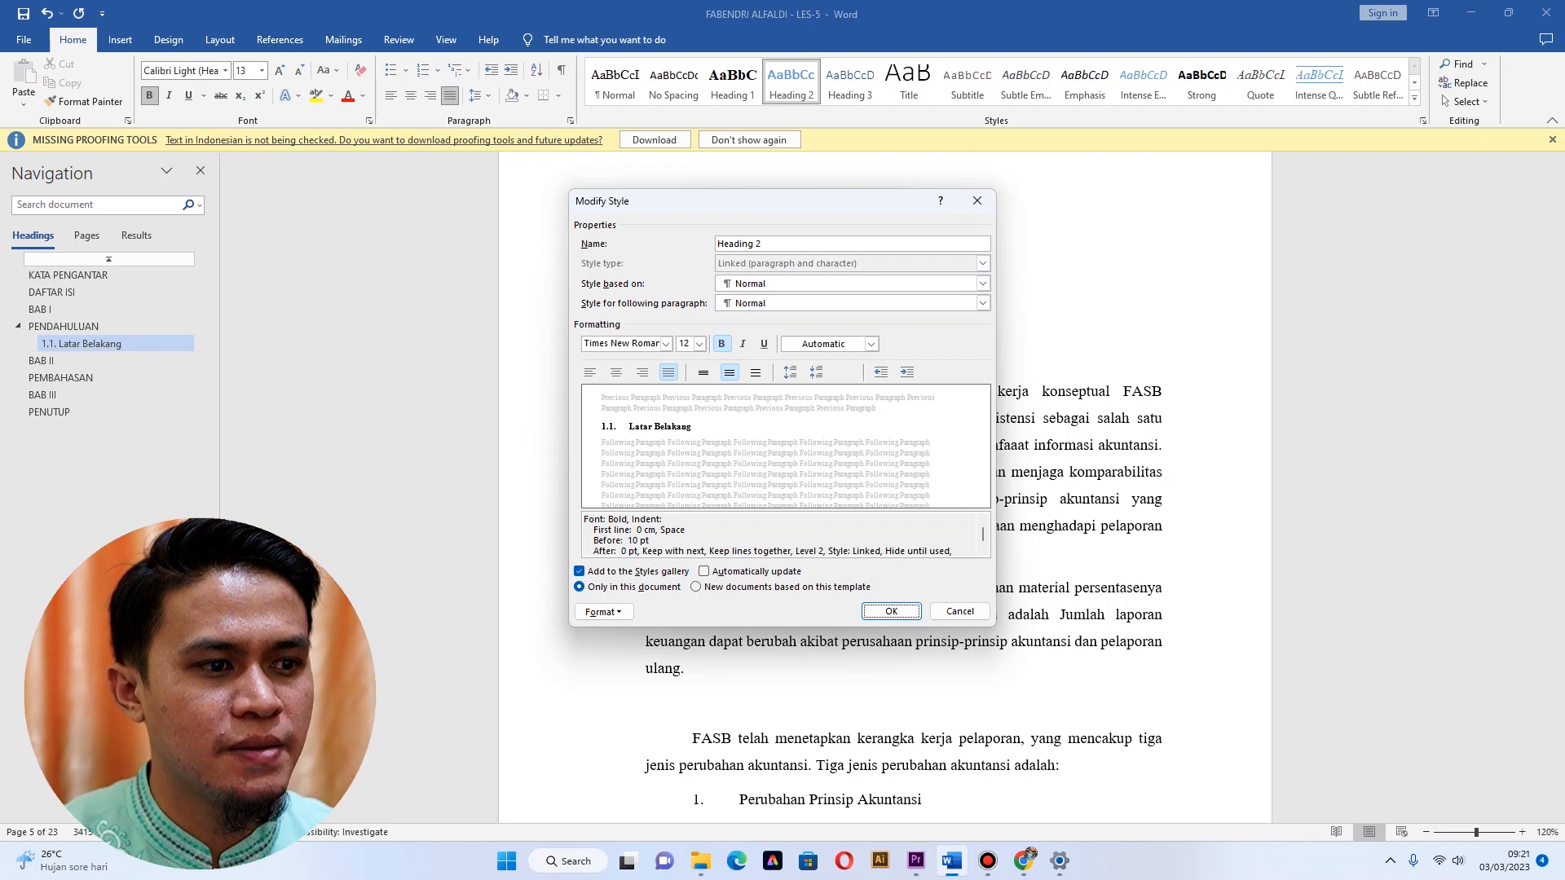
Add A., B., C. numbering to the Heading 2 style with a 0 cm left indent and save the style changes.
click(603, 612)
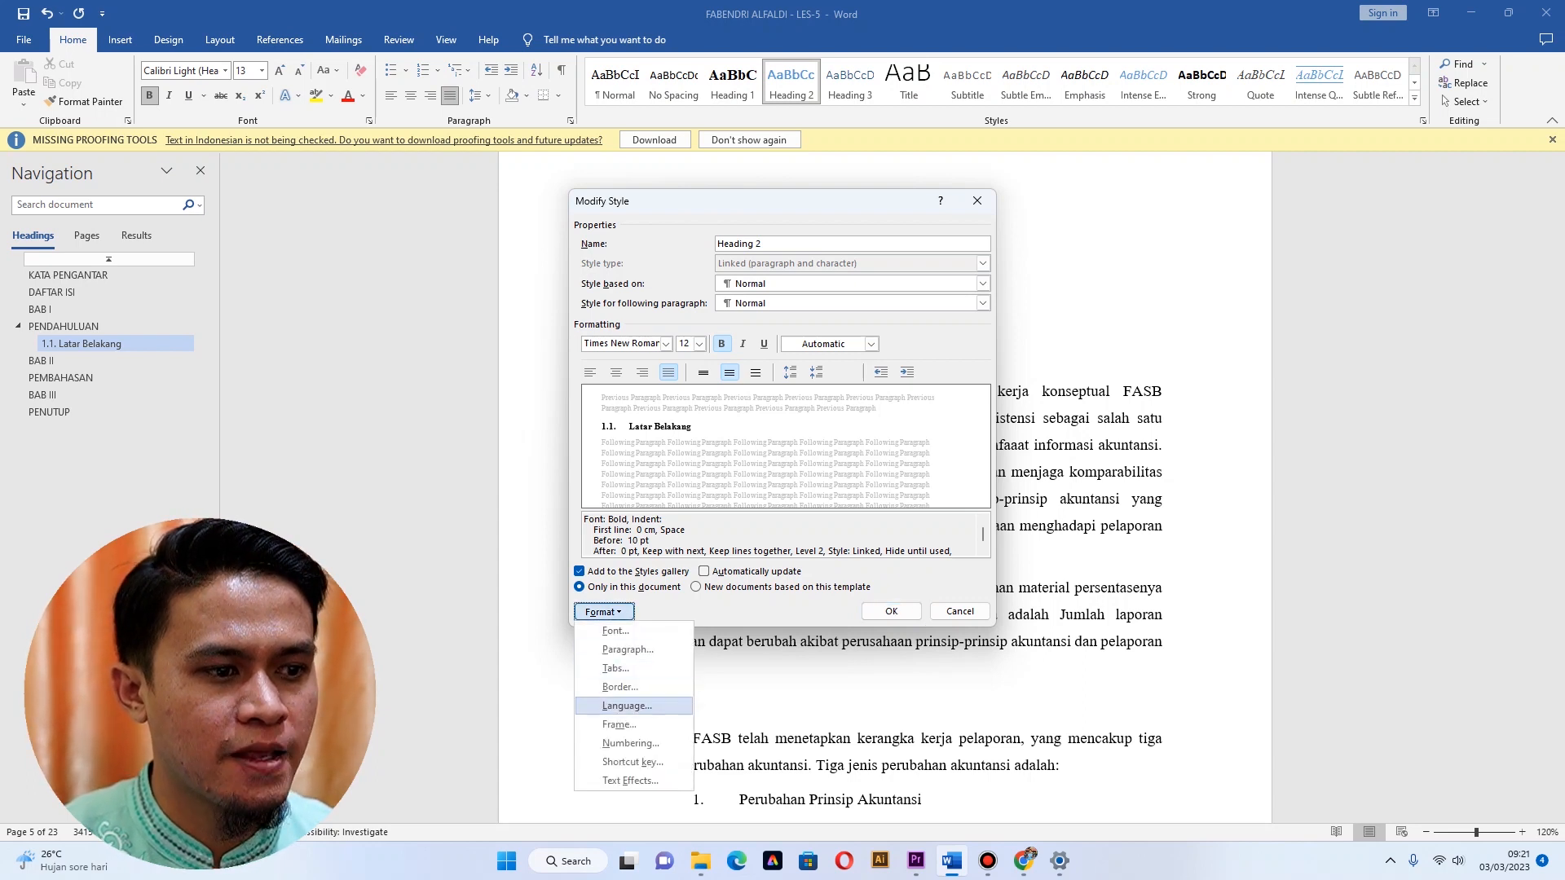
click(631, 743)
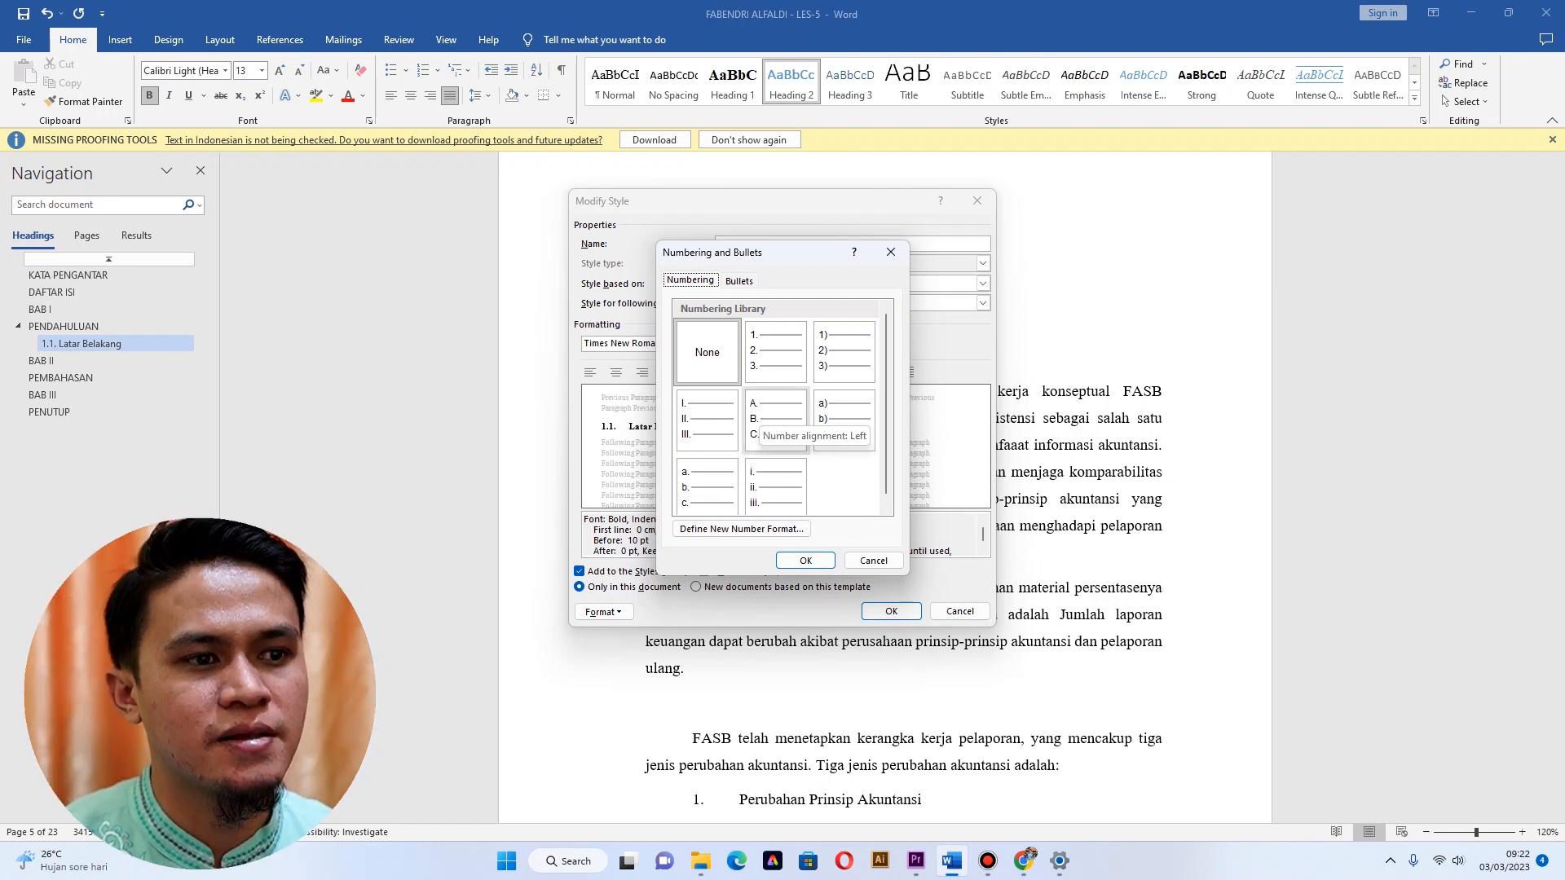
click(776, 419)
key(Return)
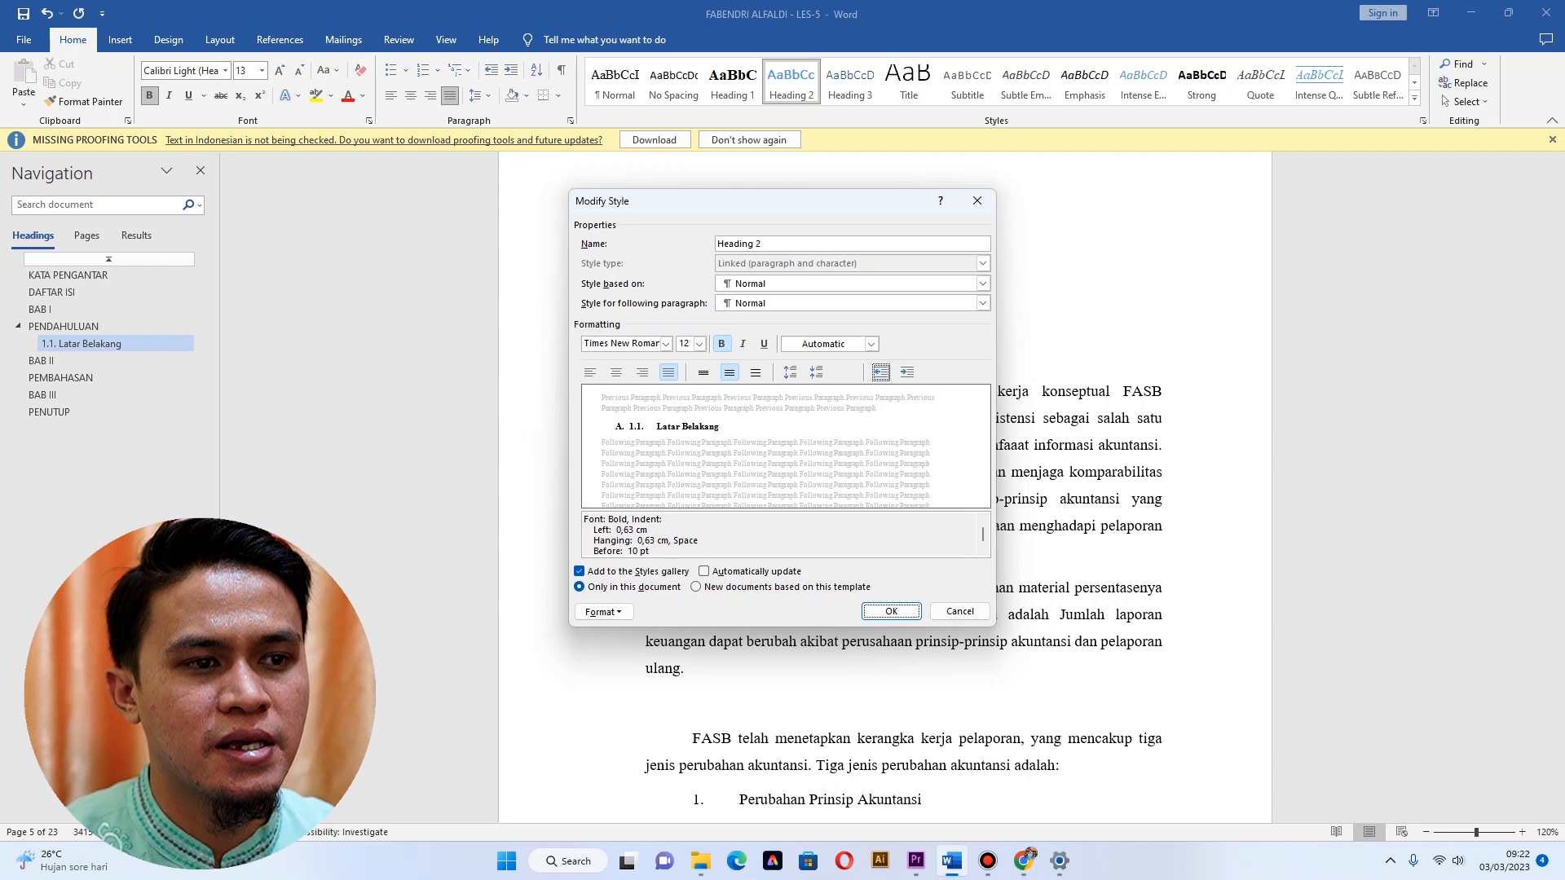
click(881, 371)
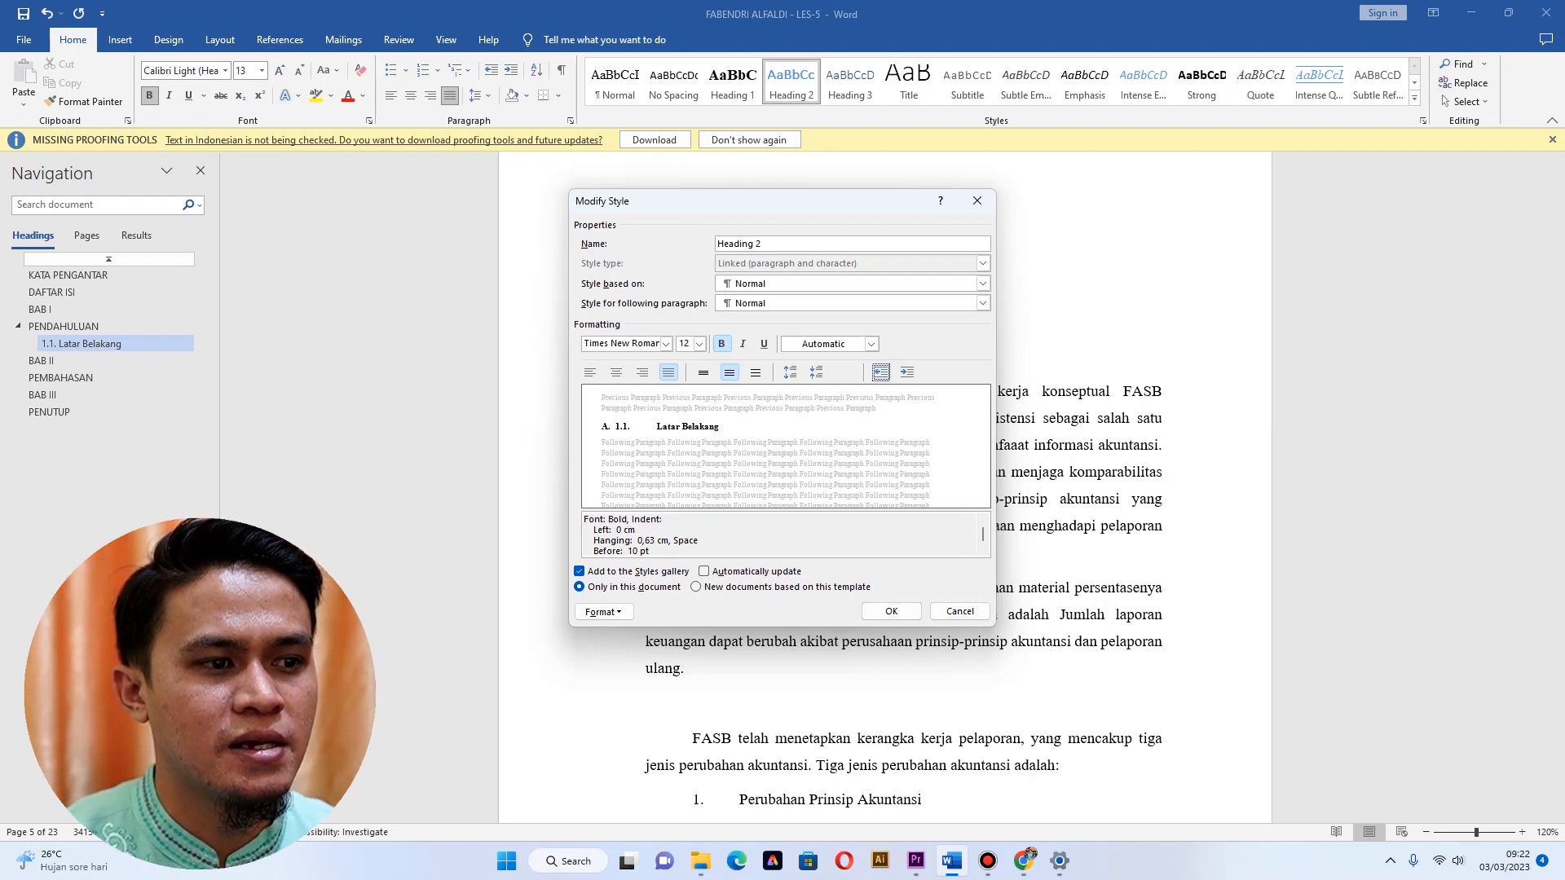
click(908, 372)
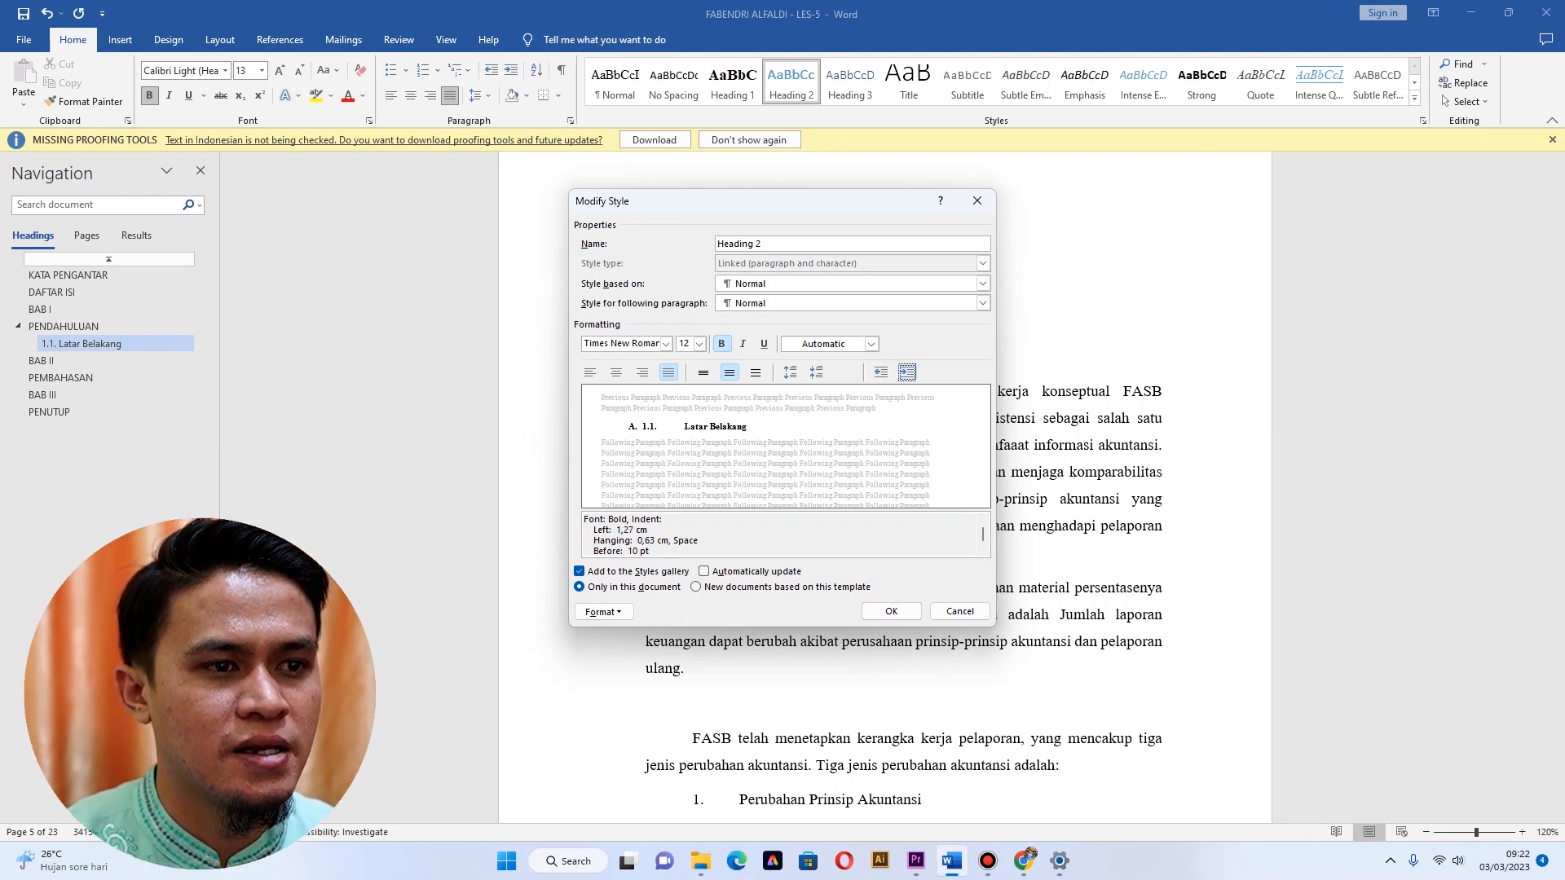
click(880, 371)
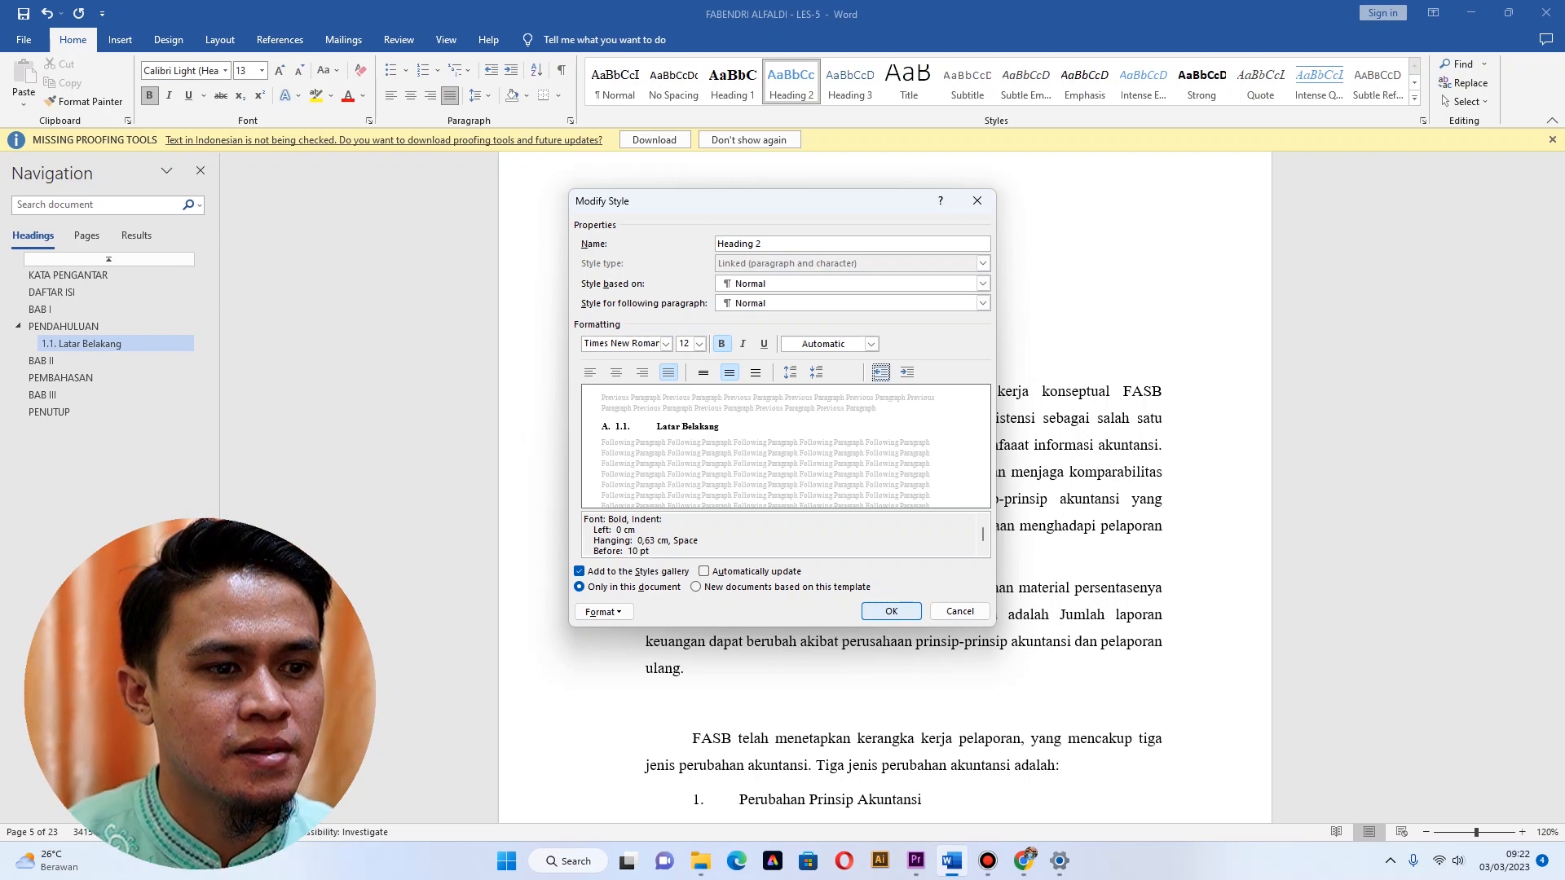
click(891, 612)
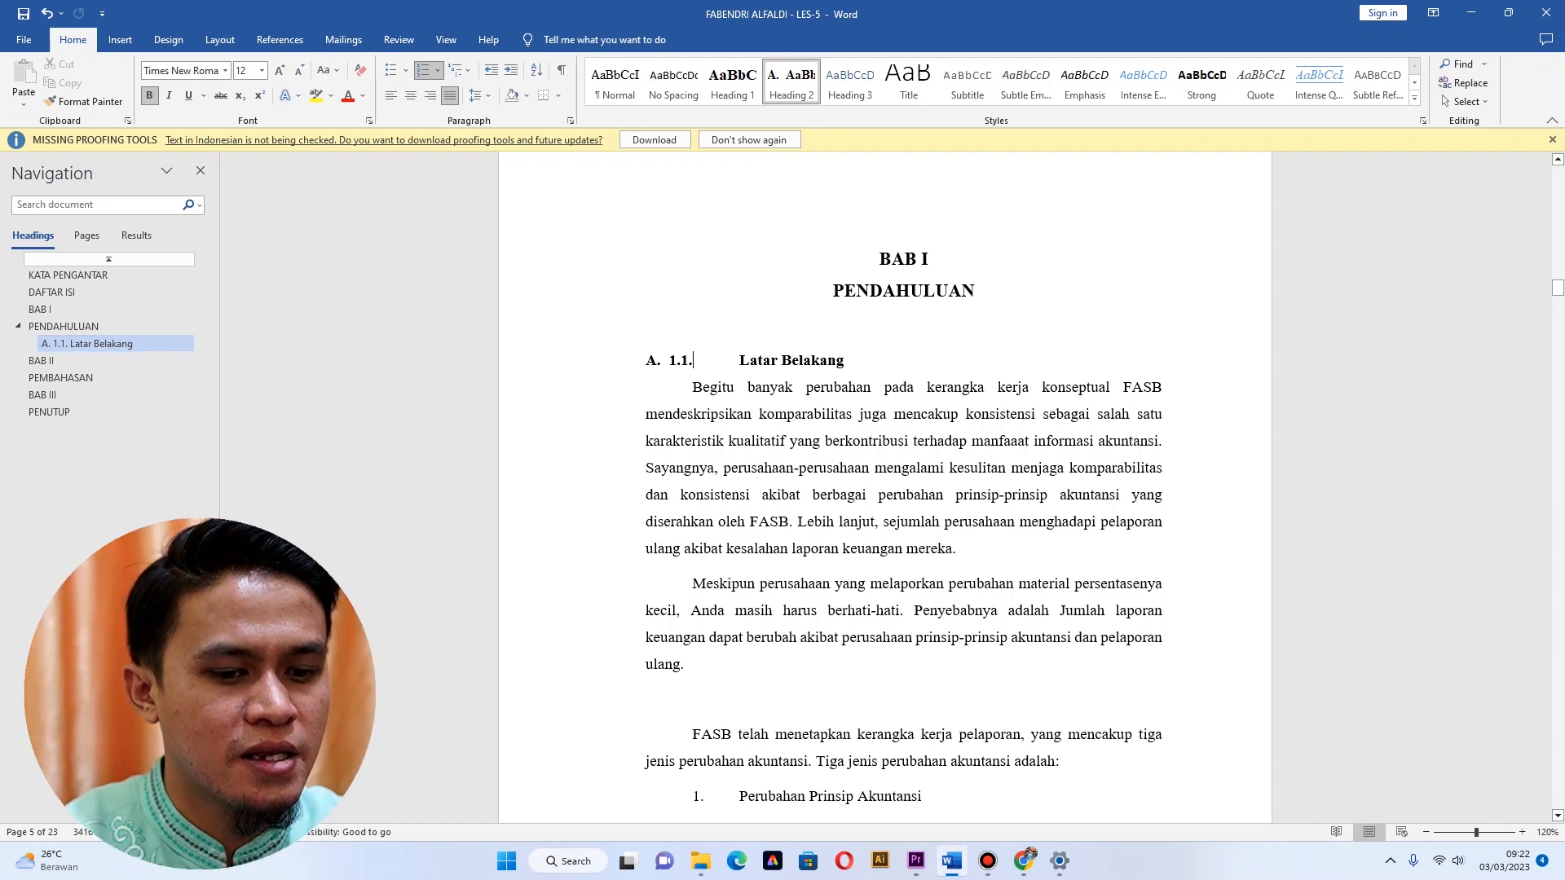
Delete the manual 1.1. number and its gap from the Latar Belakang subheading.
key(BackSpace)
key(BackSpace)
key(BackSpace)
key(BackSpace)
key(BackSpace)
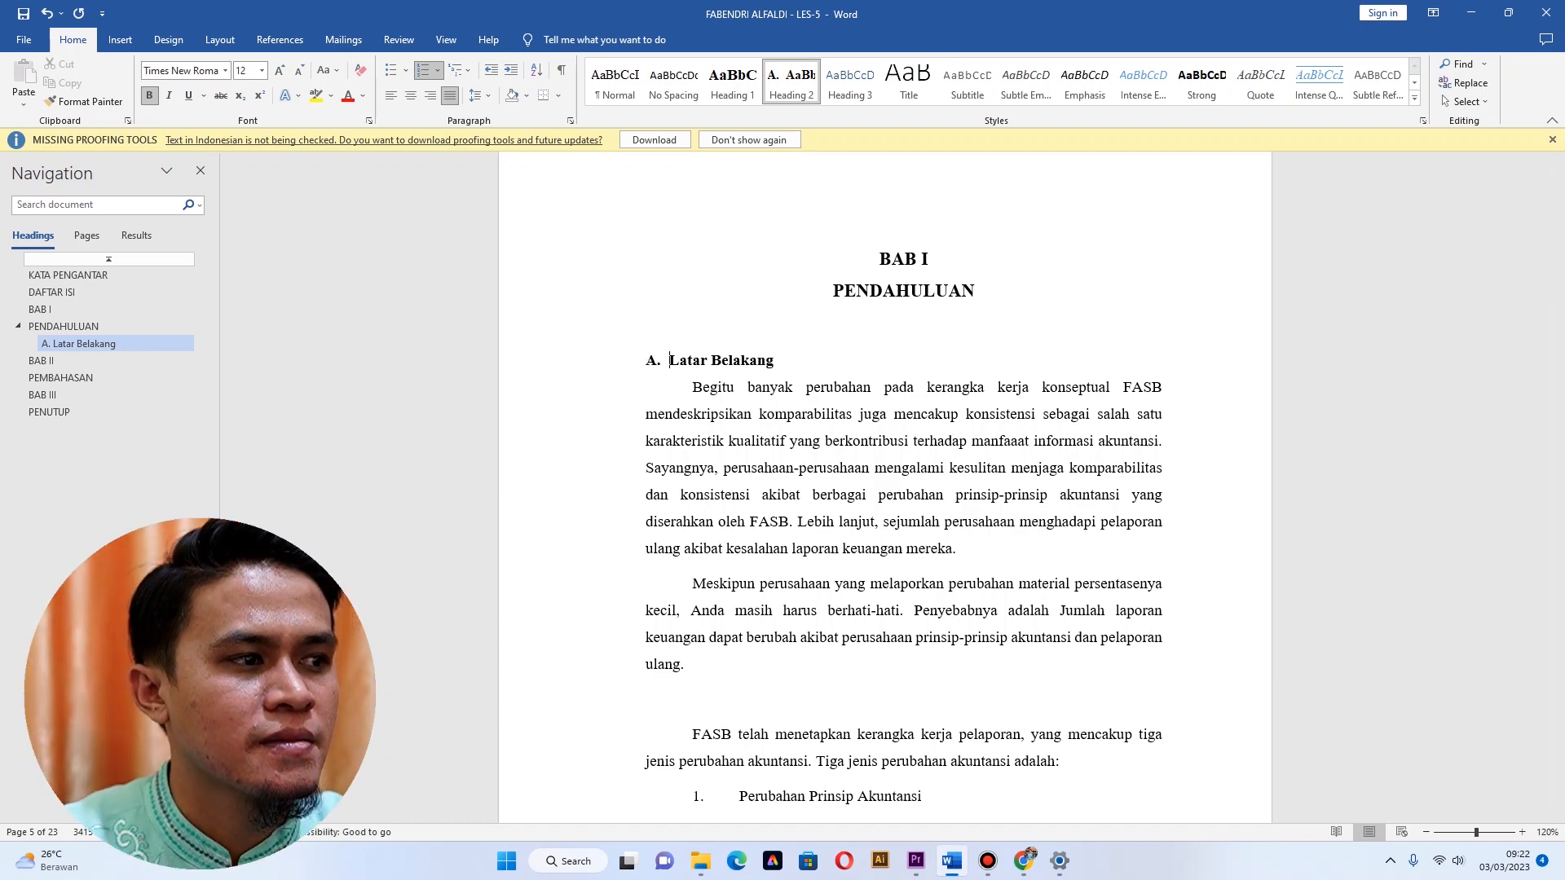
Apply Heading 2 to the 1.2. Tujuan subheading and delete its manual 1.2. number.
scroll(903, 489, down, 3)
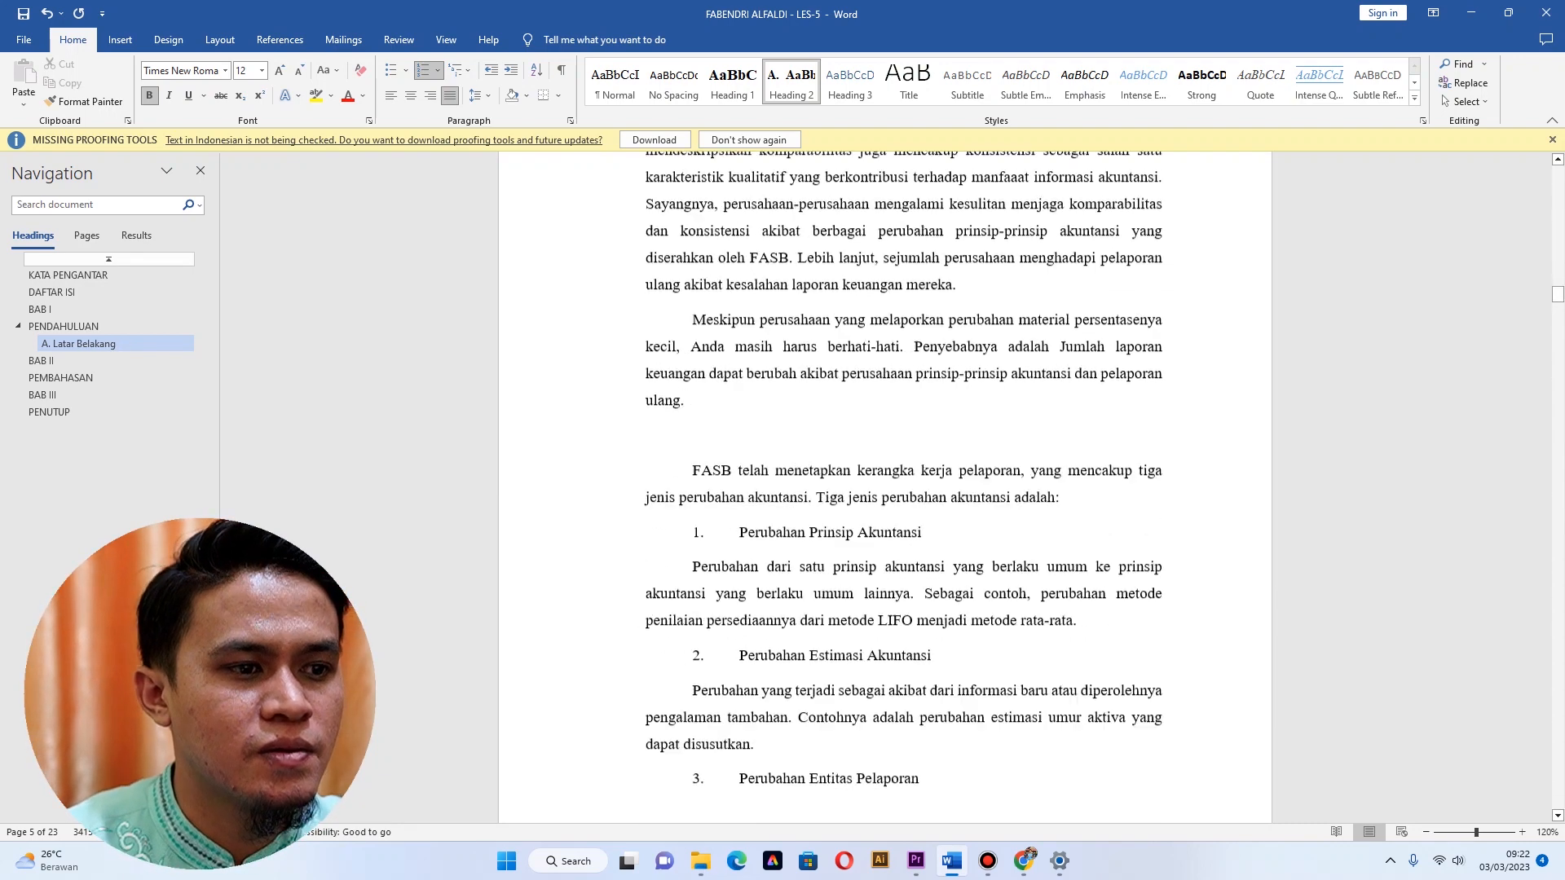
scroll(885, 489, down, 15)
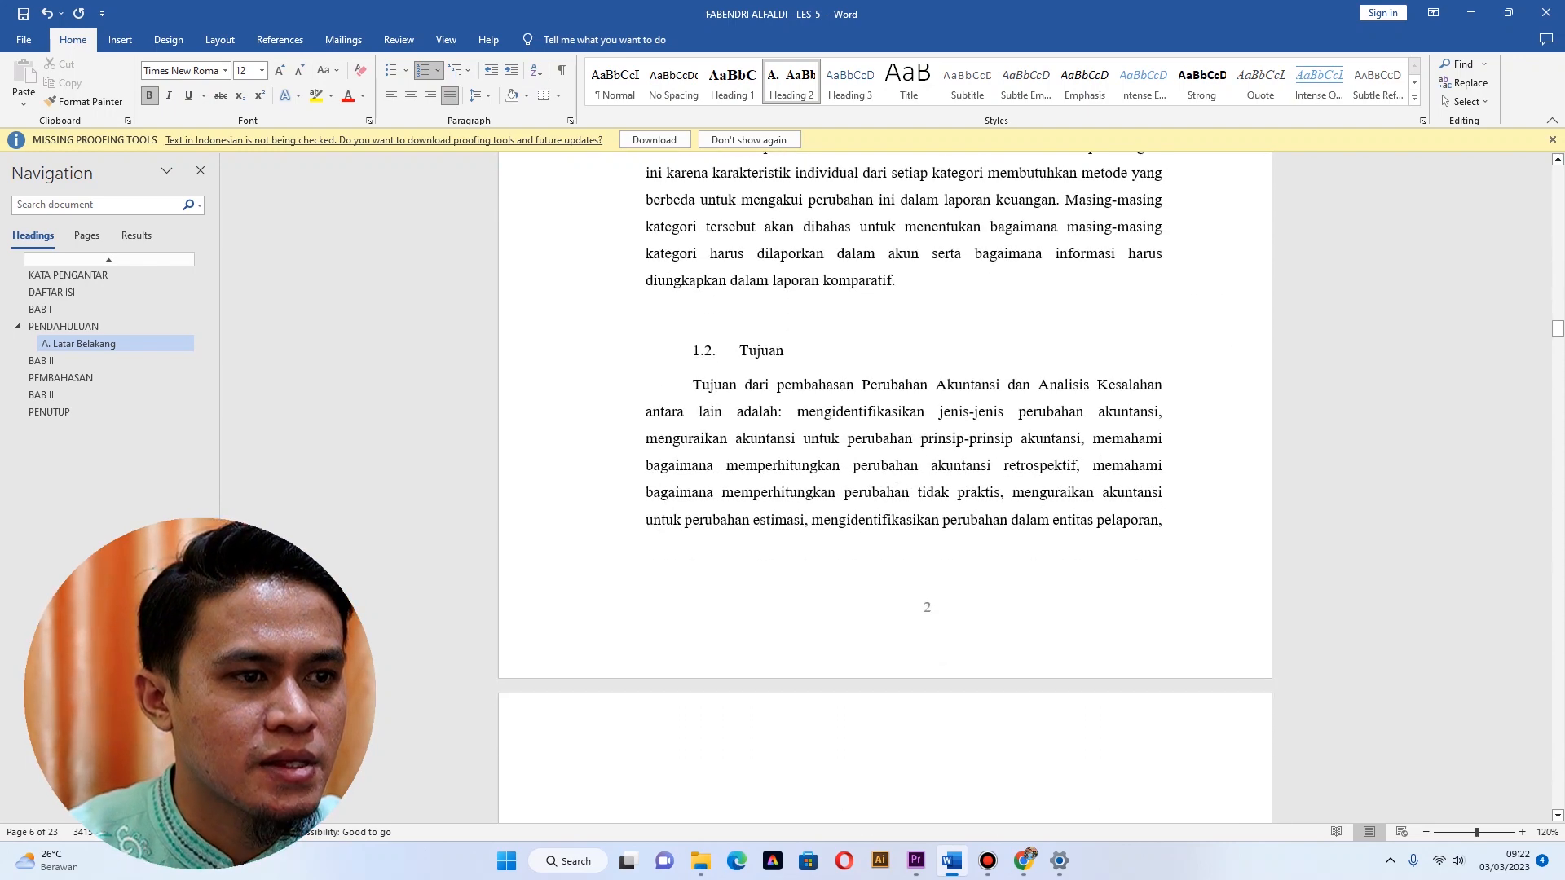
scroll(885, 489, up, 2)
click(750, 490)
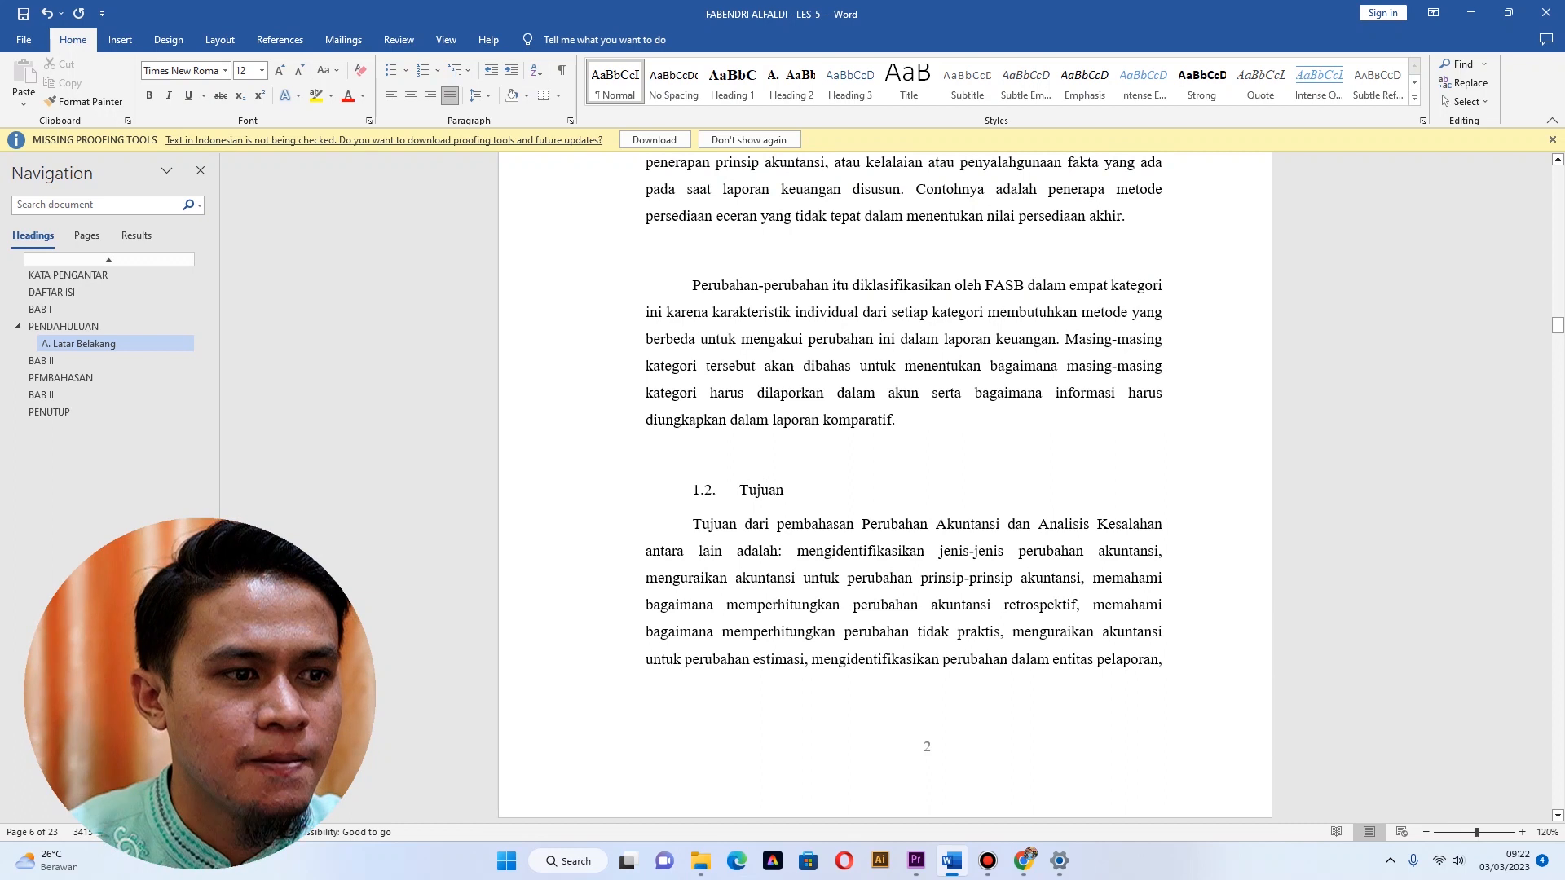
click(791, 82)
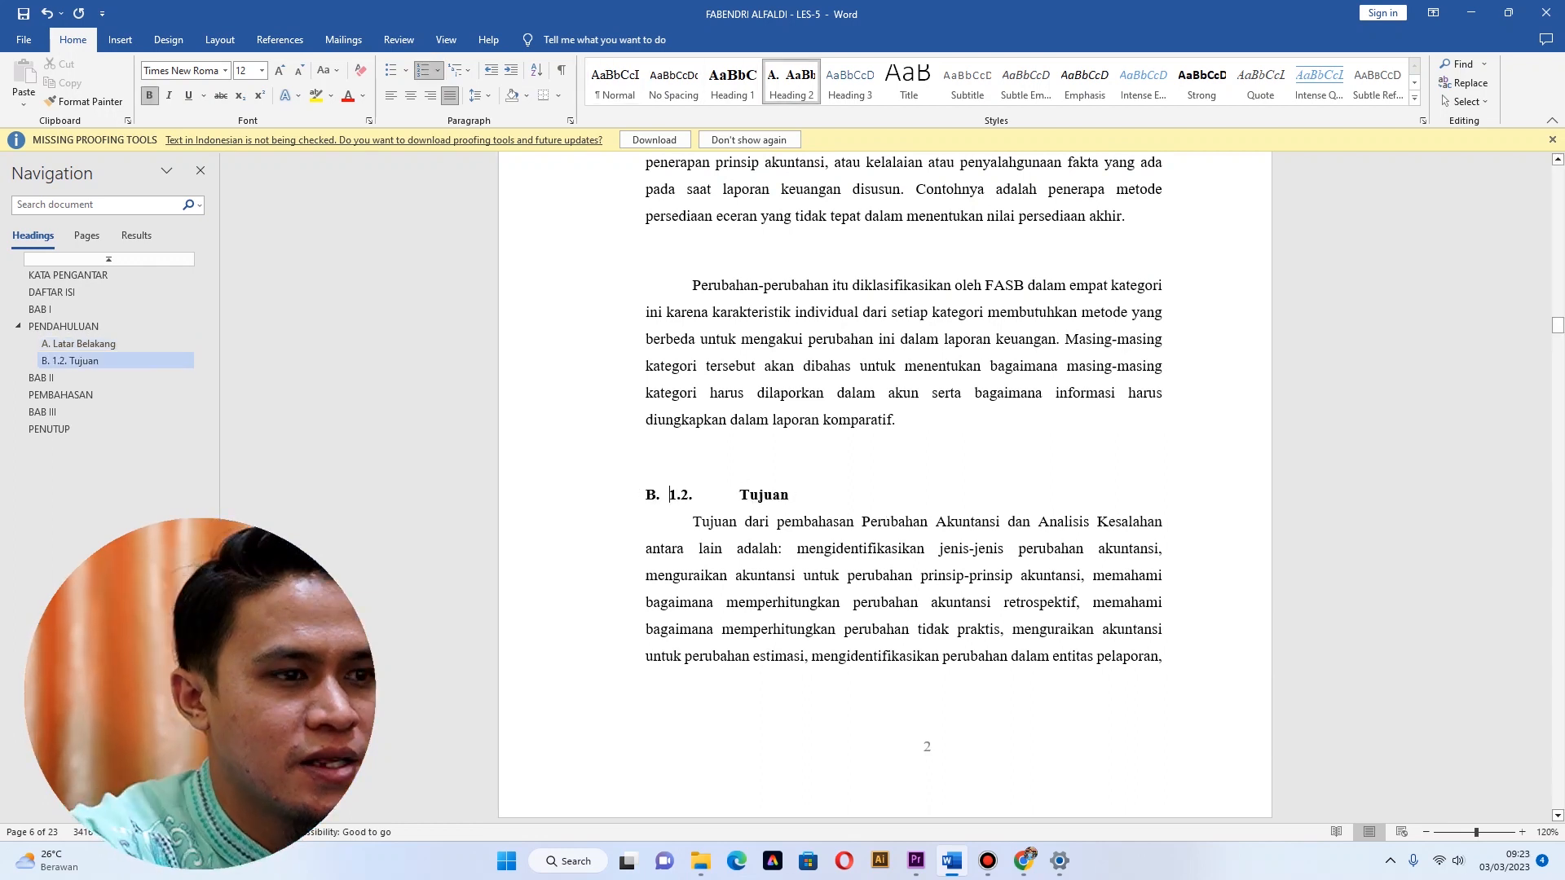
key(Delete)
key(Delete)
key(Delete)
key(Delete)
key(Delete)
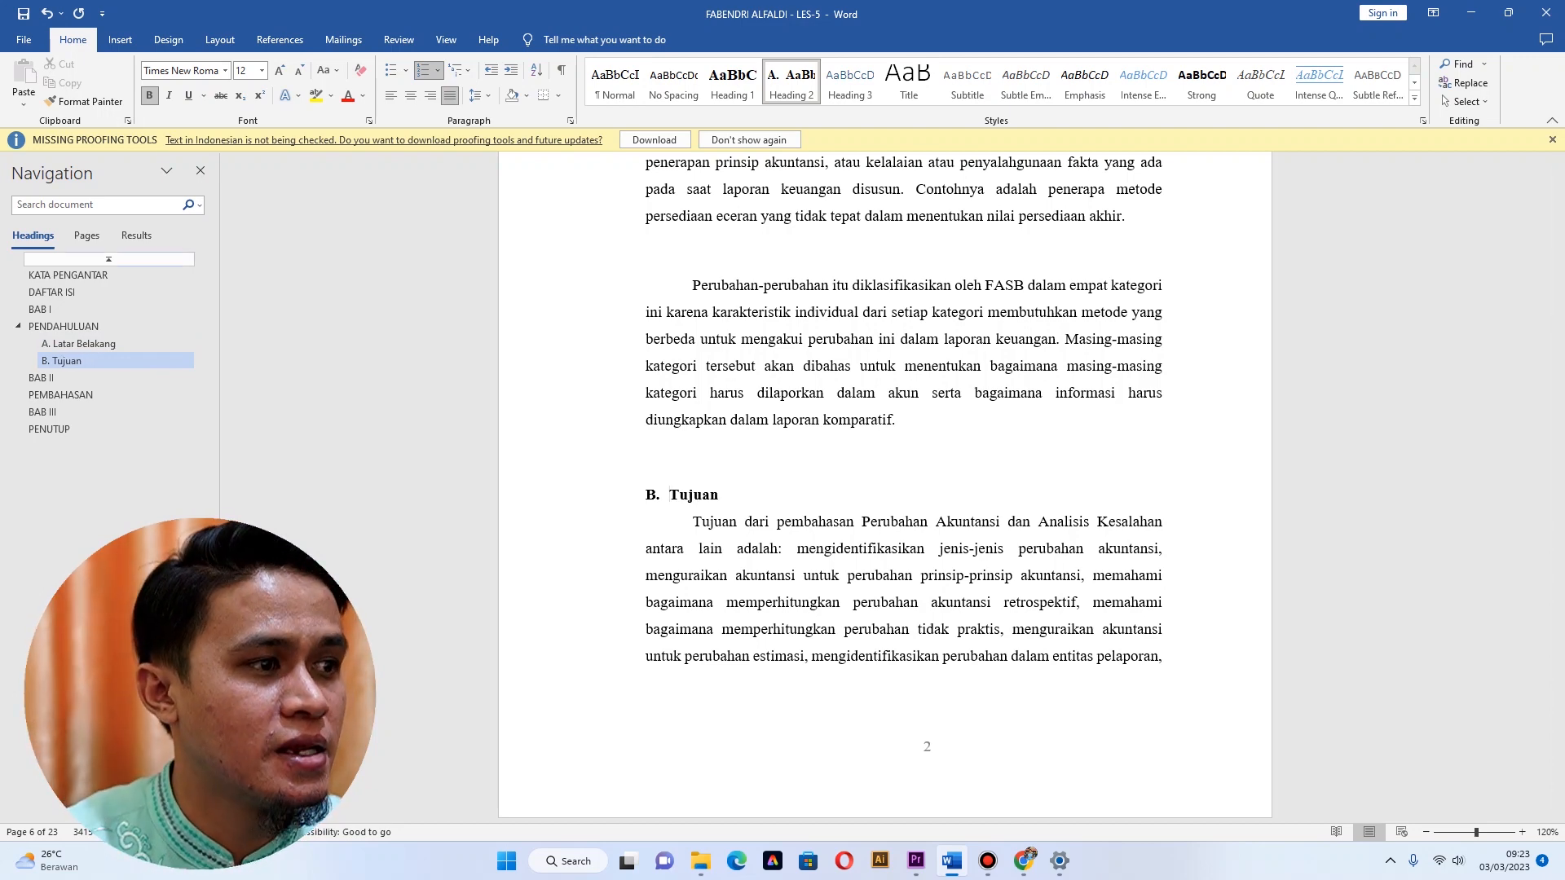
Apply Heading 2 to the 1.3. Rumusan Masalah subheading and delete its manual 1.3. number.
scroll(884, 489, down, 3)
scroll(884, 489, down, 3)
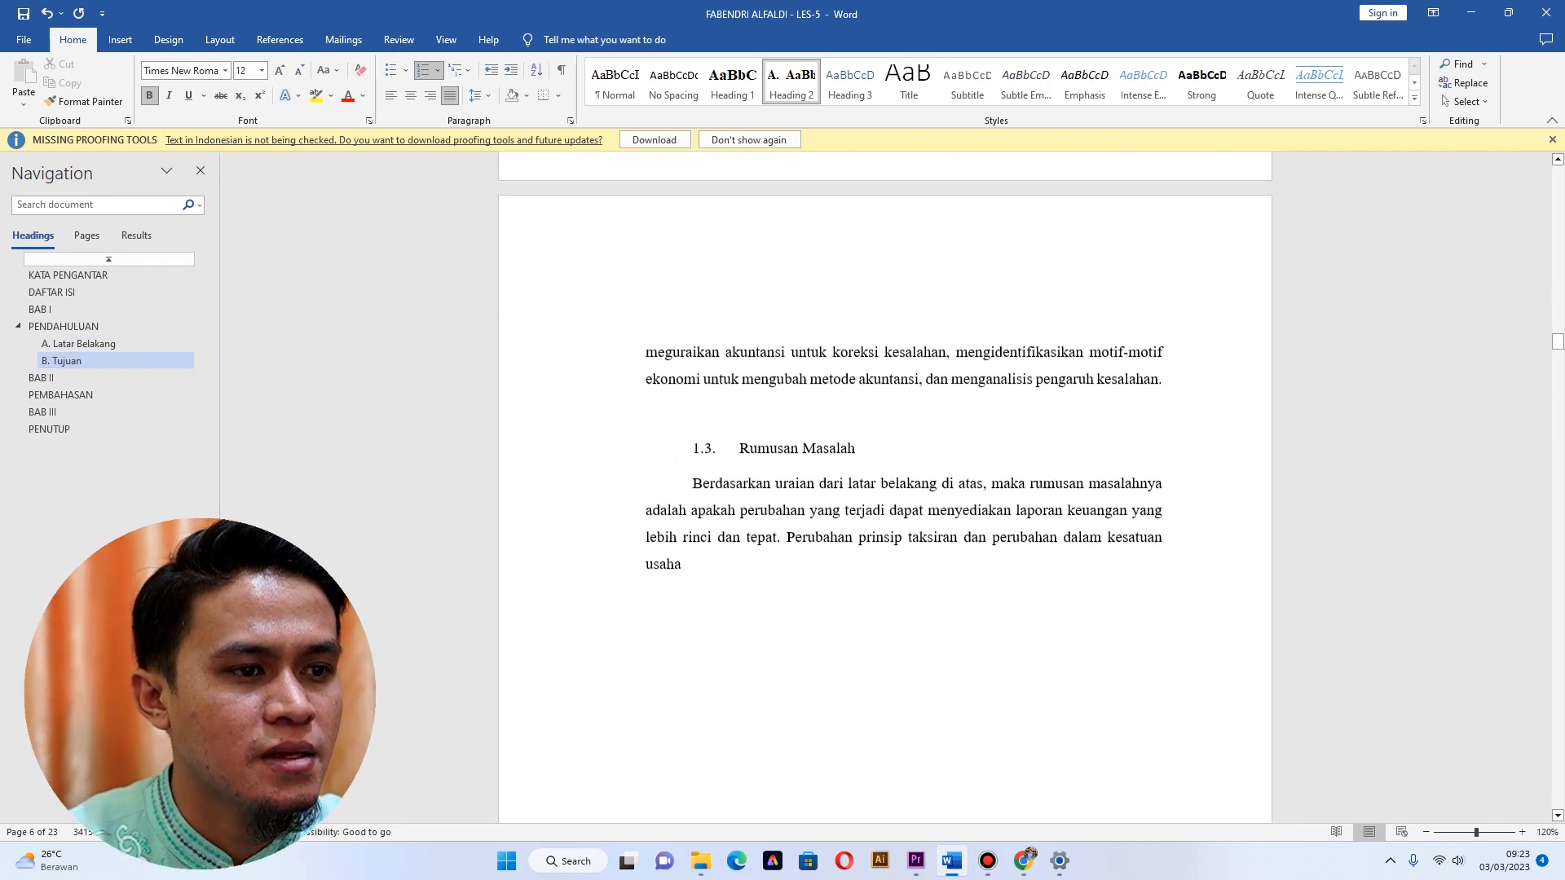
click(739, 434)
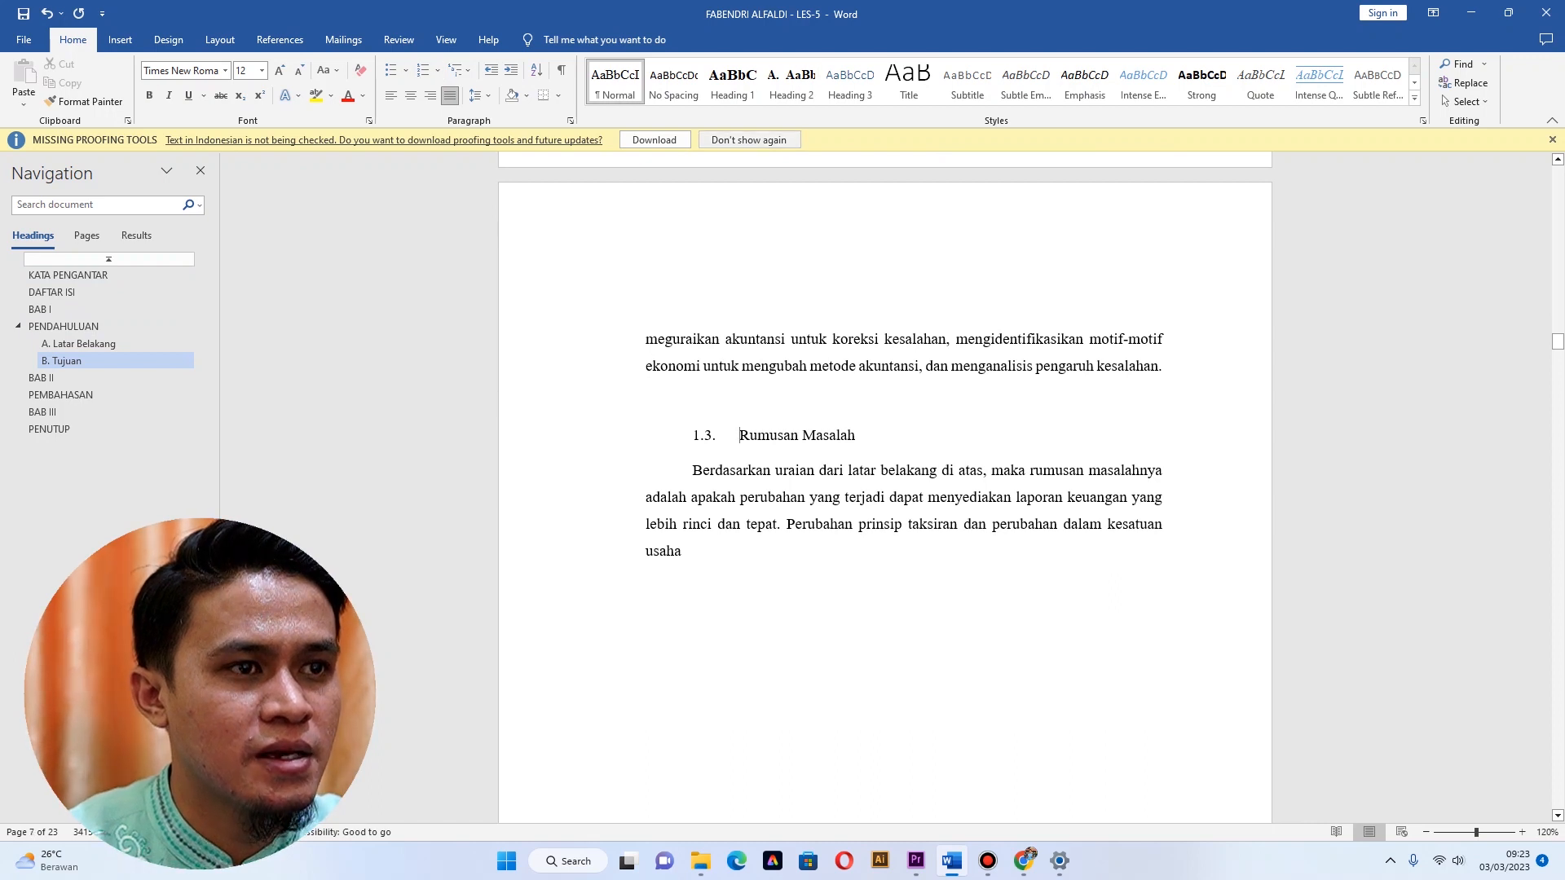
click(791, 83)
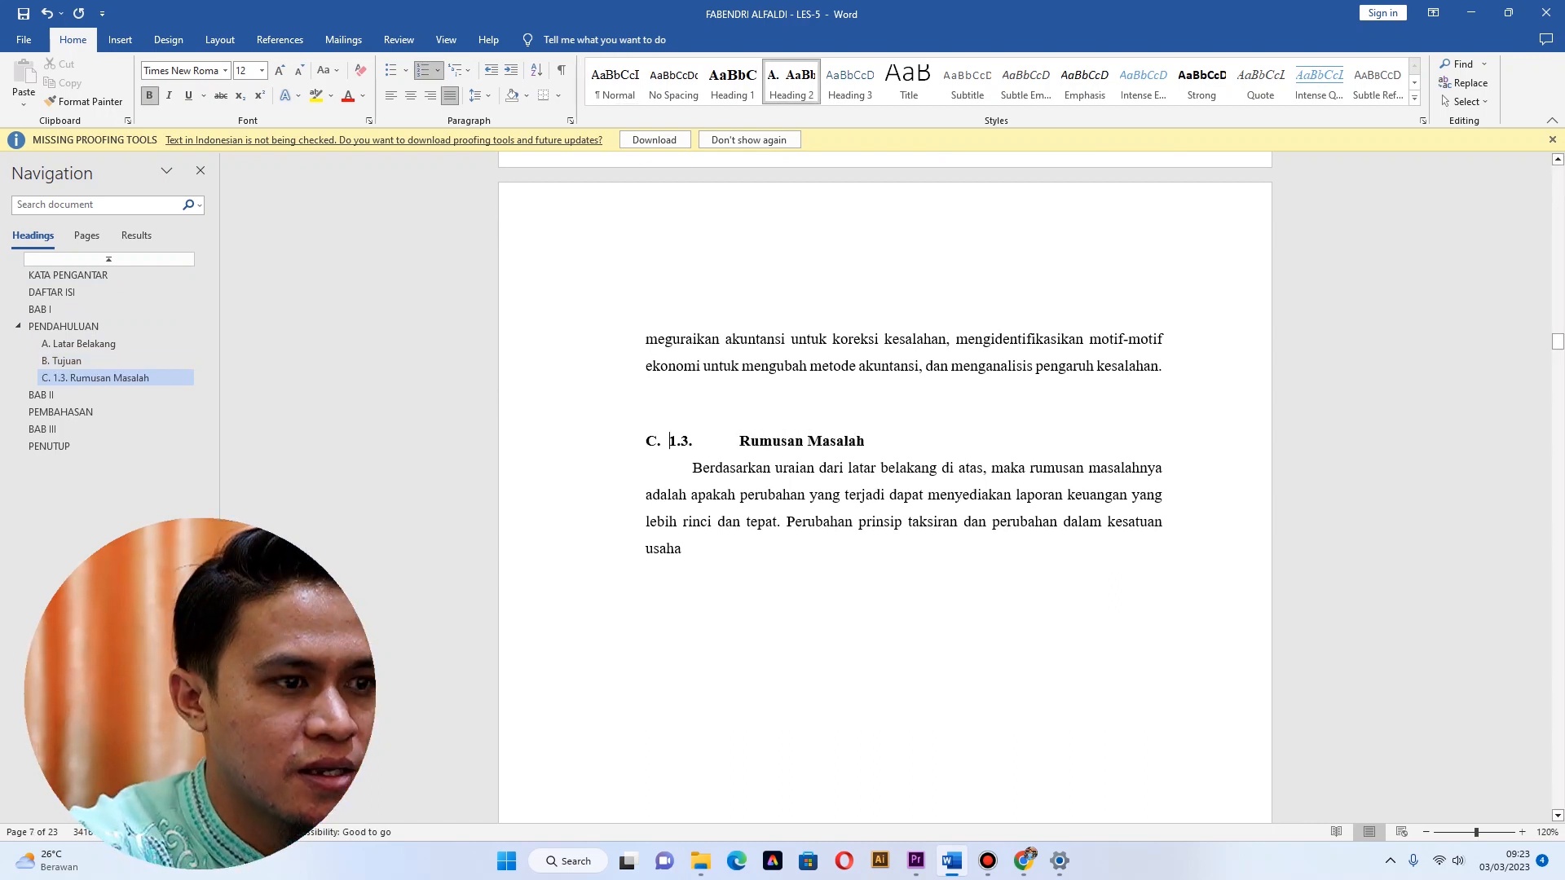
key(Delete)
key(Delete)
key(Delete)
key(Delete)
key(Delete)
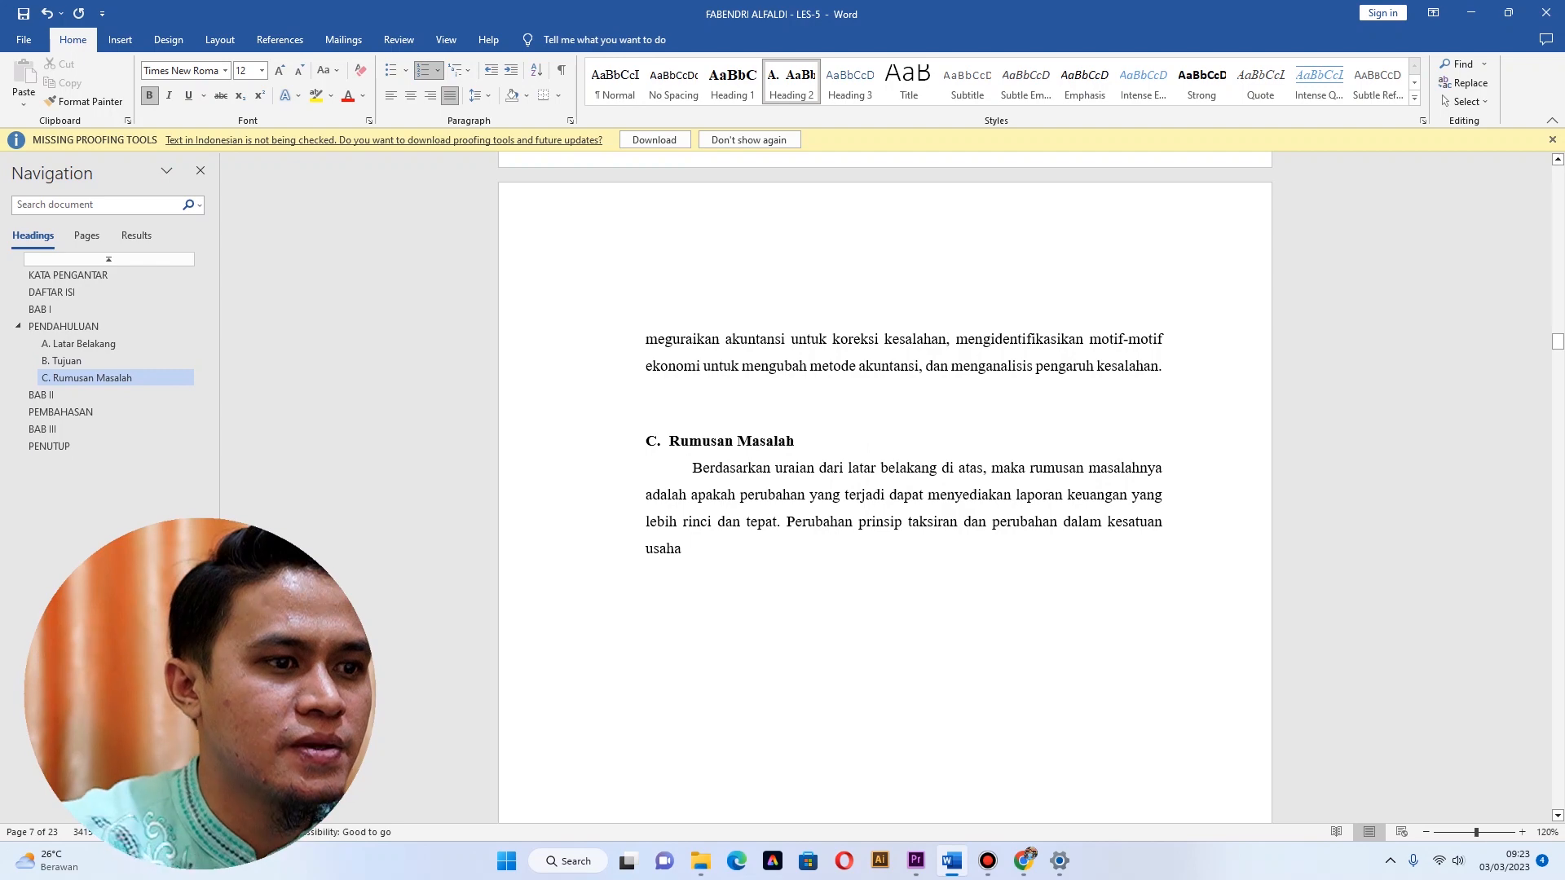
Apply Heading 2 to the 2.1. Perubahan Akuntansi subheading under BAB II and restart its lettering at A.
scroll(884, 489, down, 12)
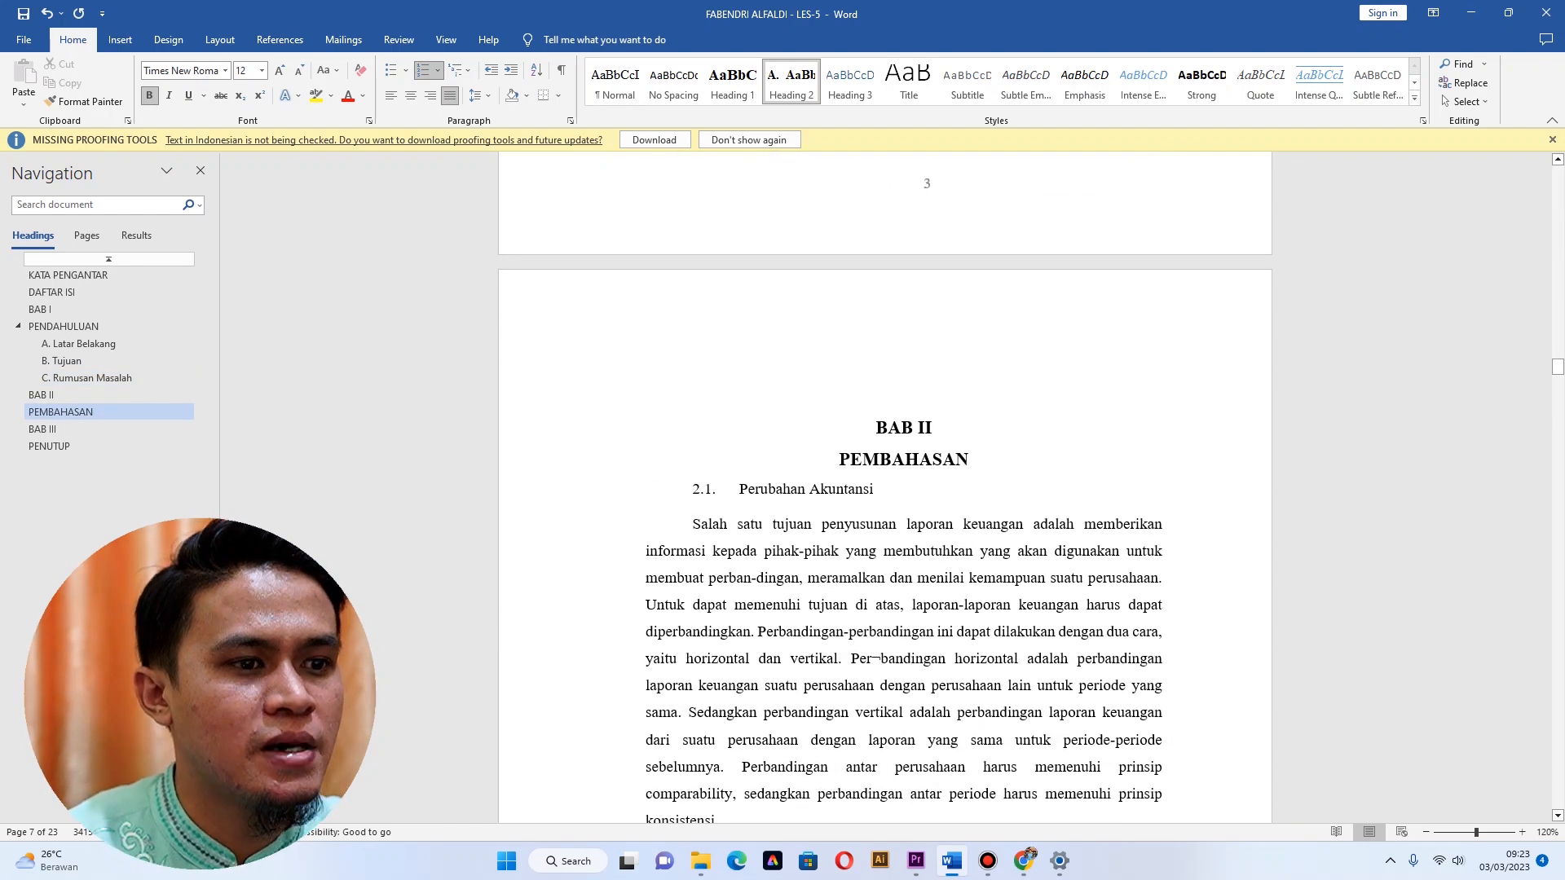
click(822, 489)
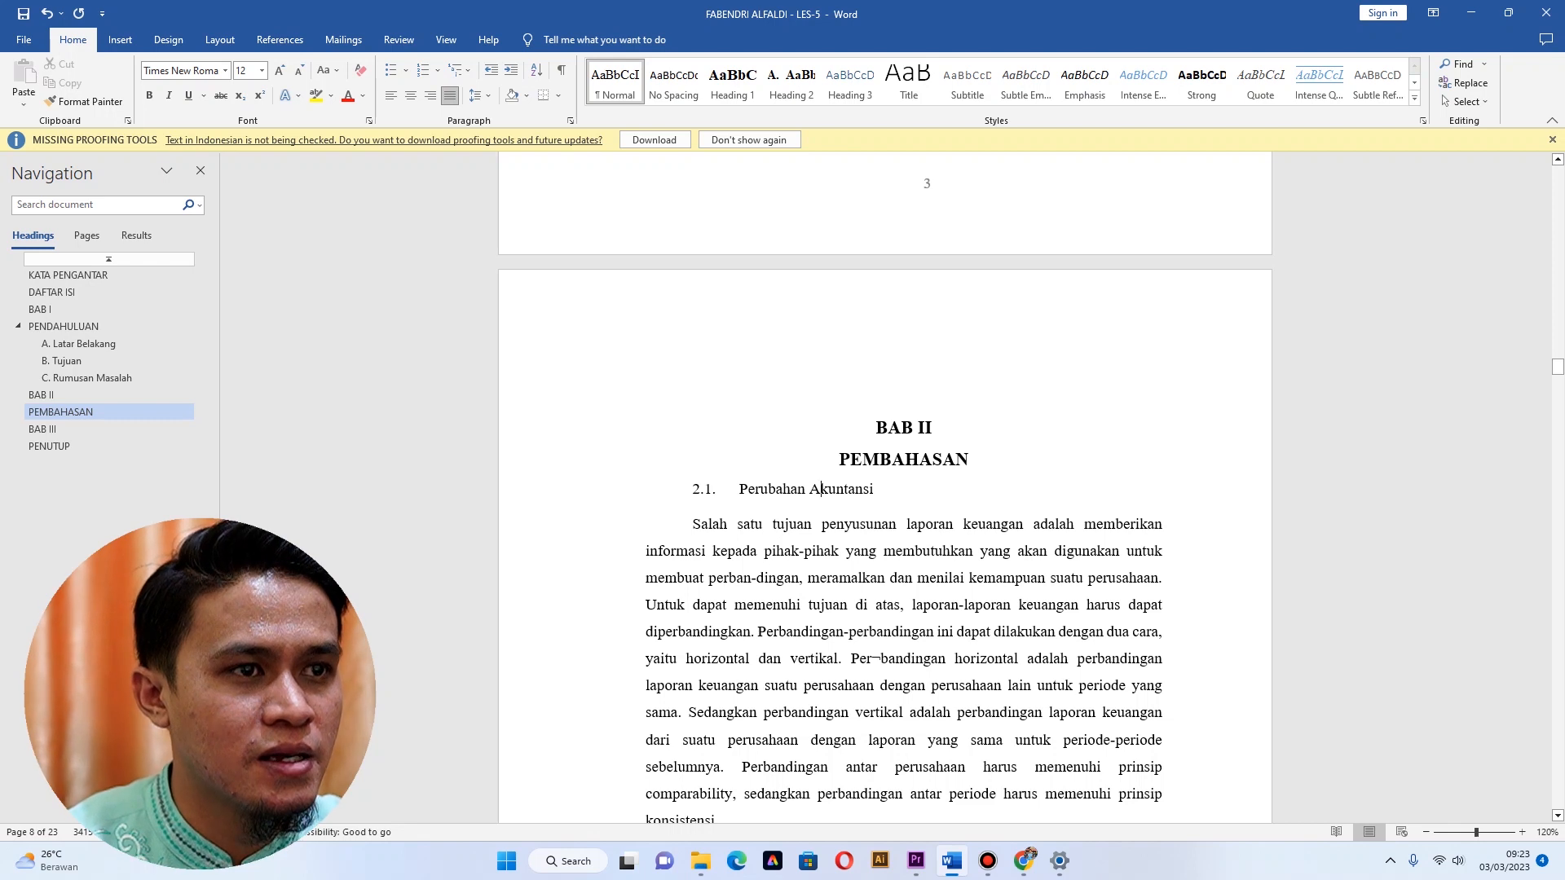
click(790, 82)
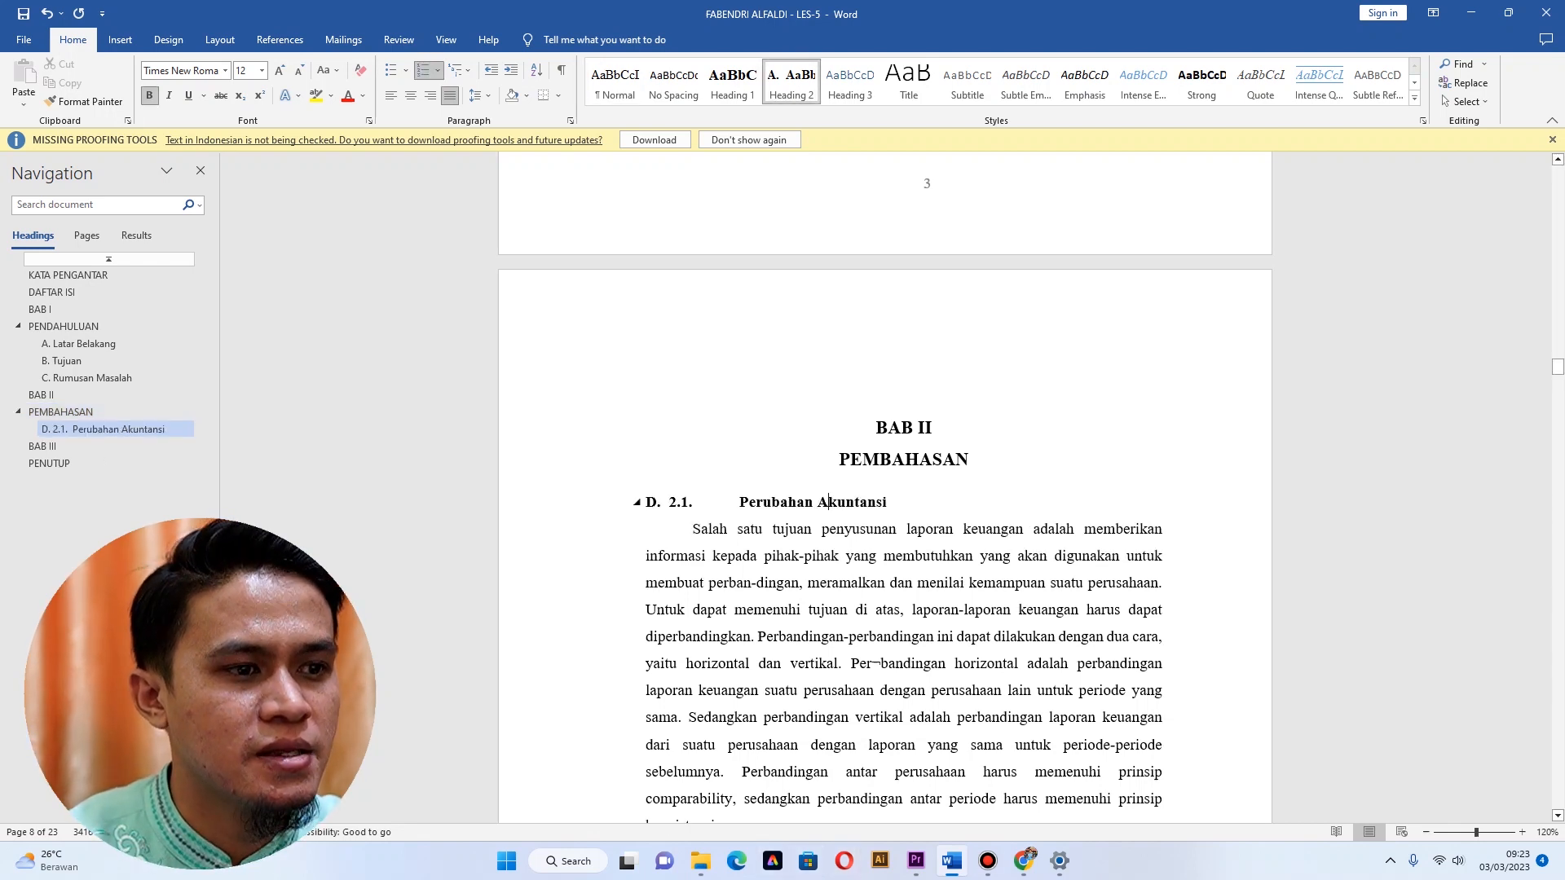
click(652, 502)
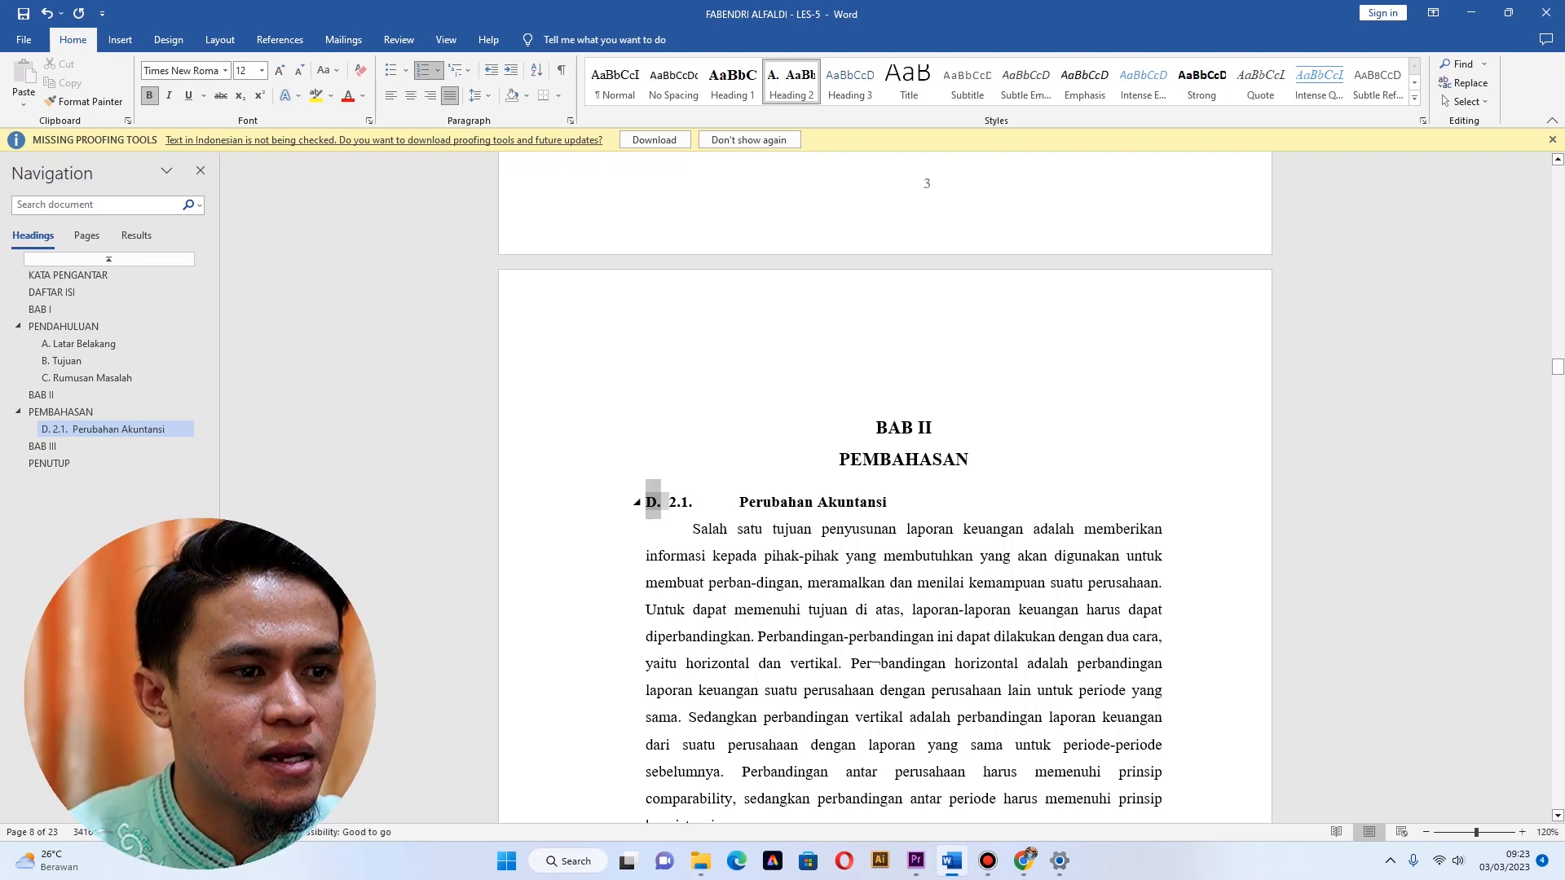
click(669, 502)
click(653, 503)
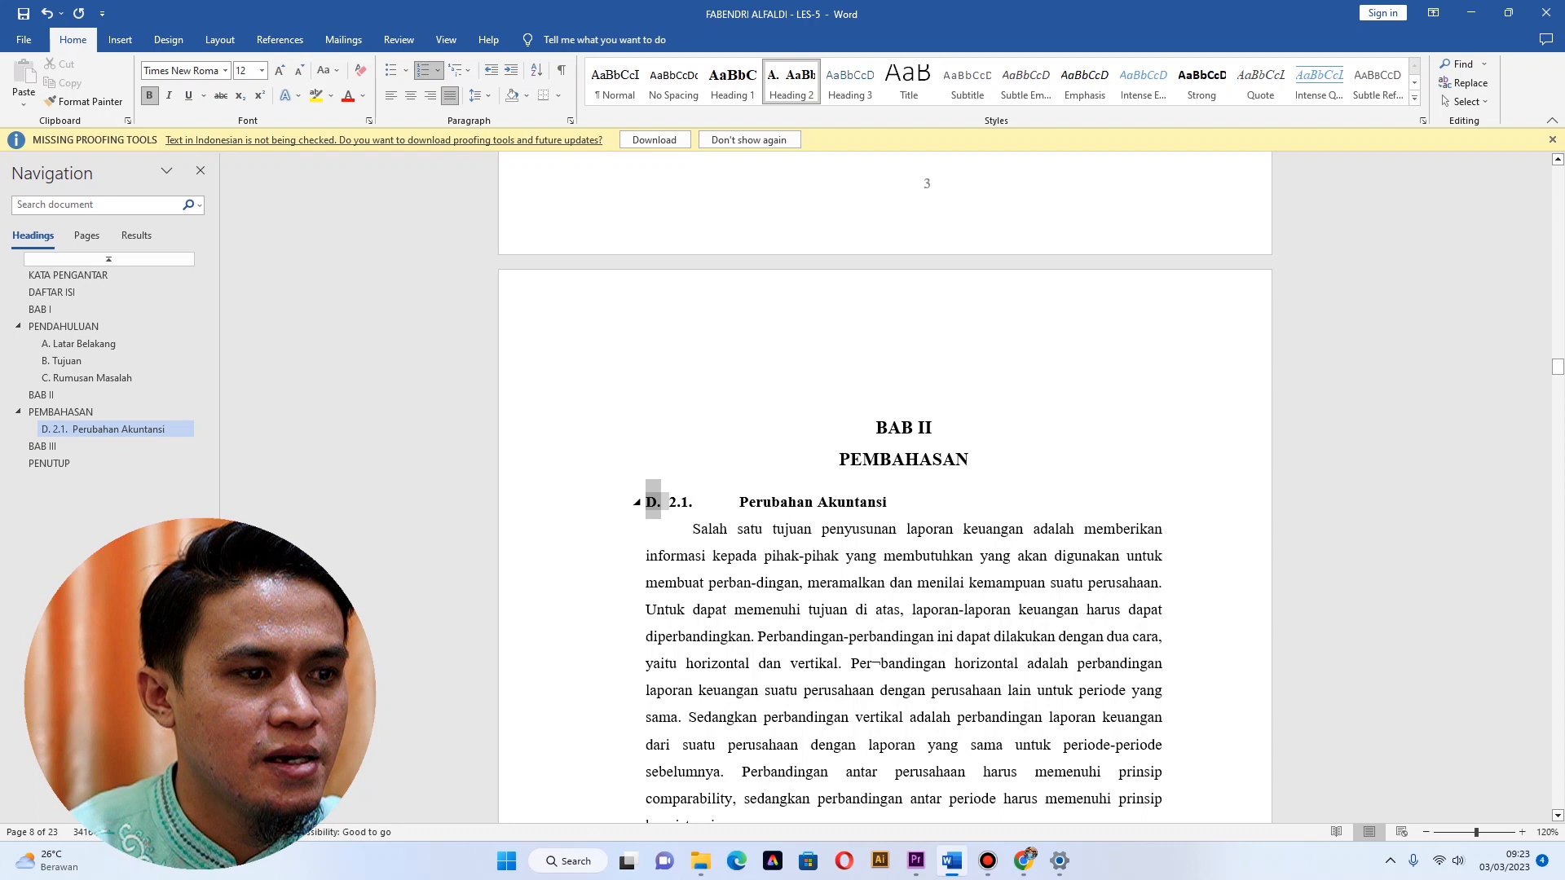
right_click(653, 502)
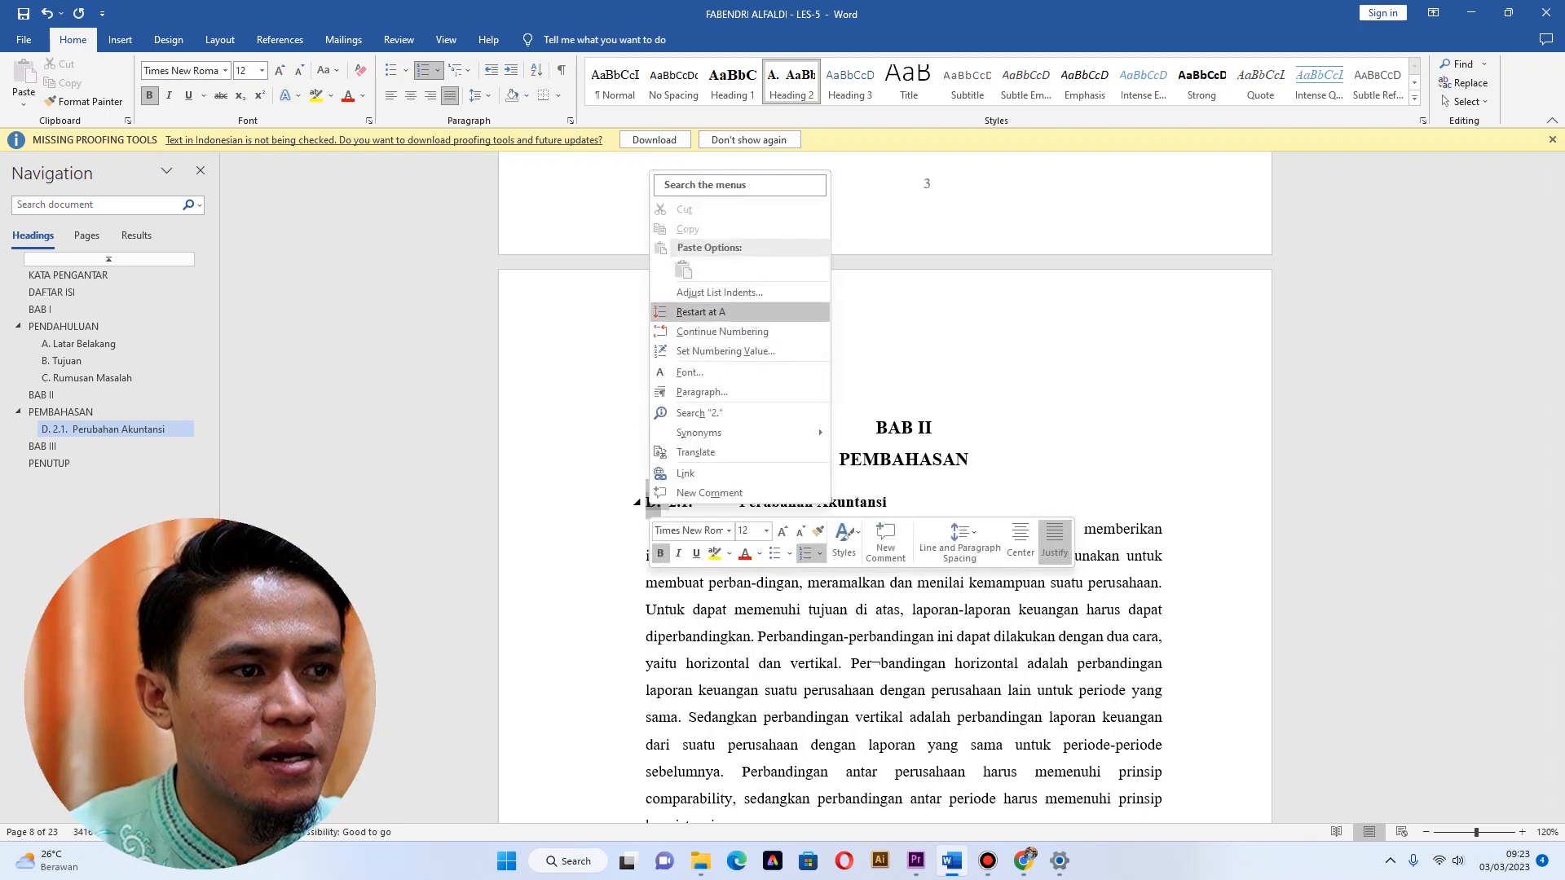
click(700, 311)
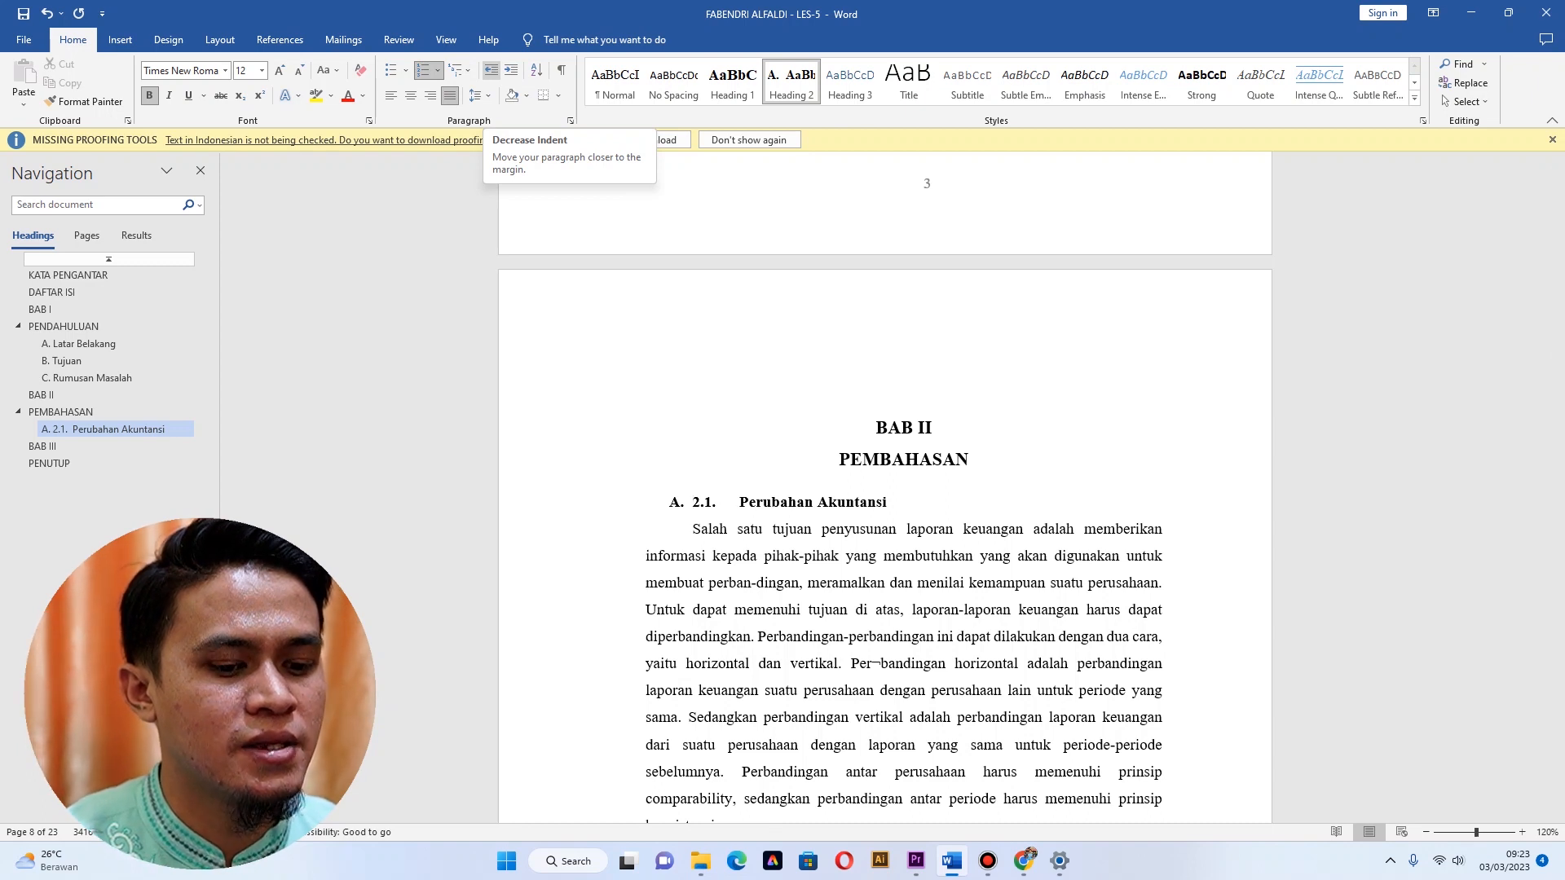
Decrease the indent of the Perubahan Akuntansi subheading to the page margin and delete its manual 2.1. number.
click(491, 71)
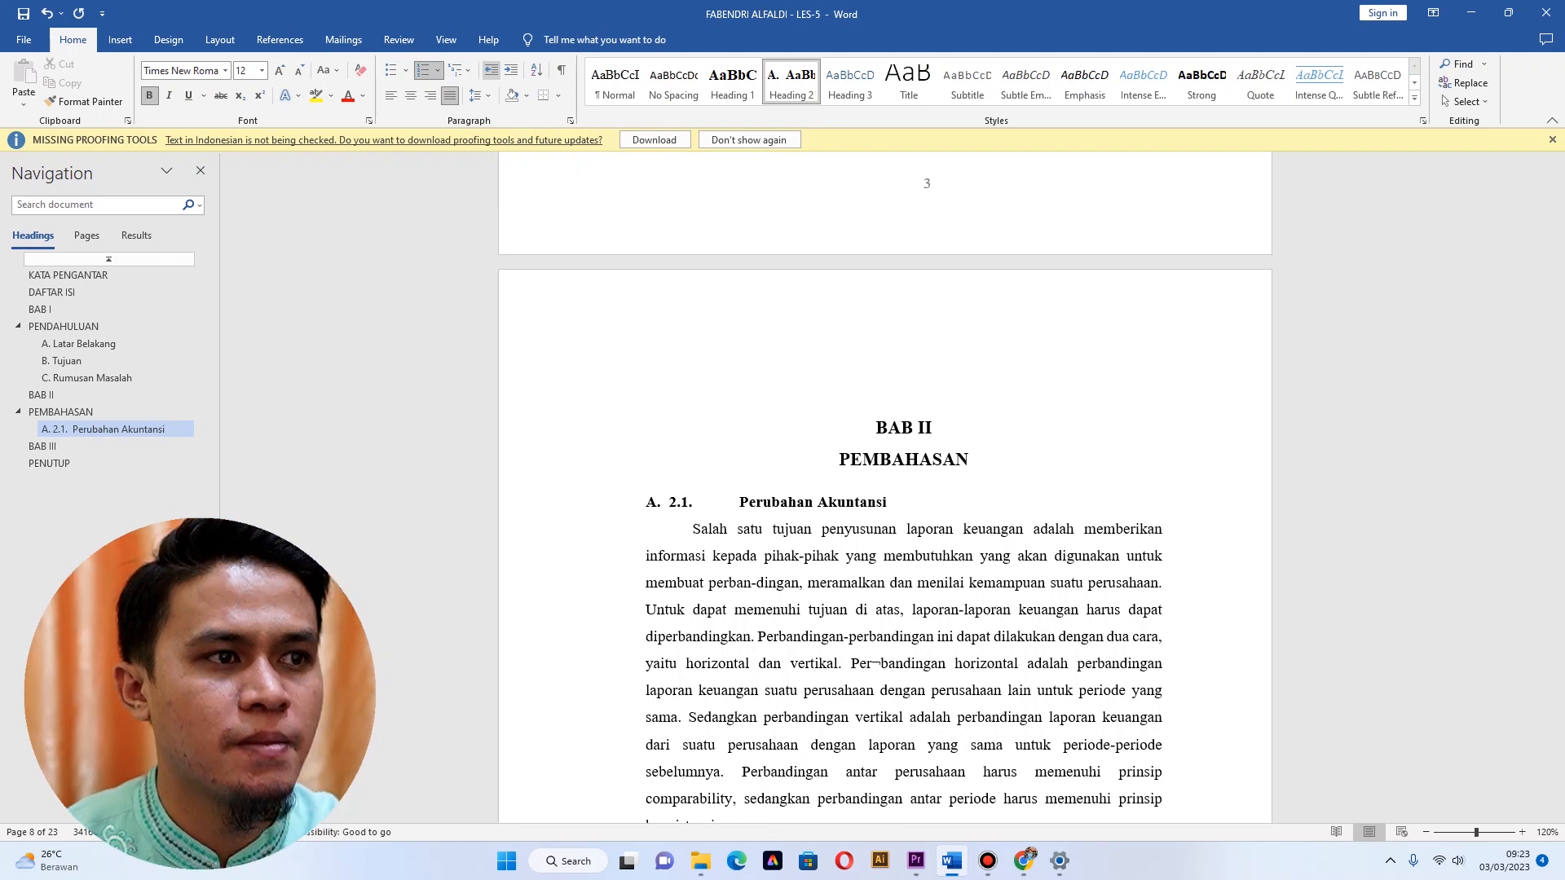
key(ctrl+z)
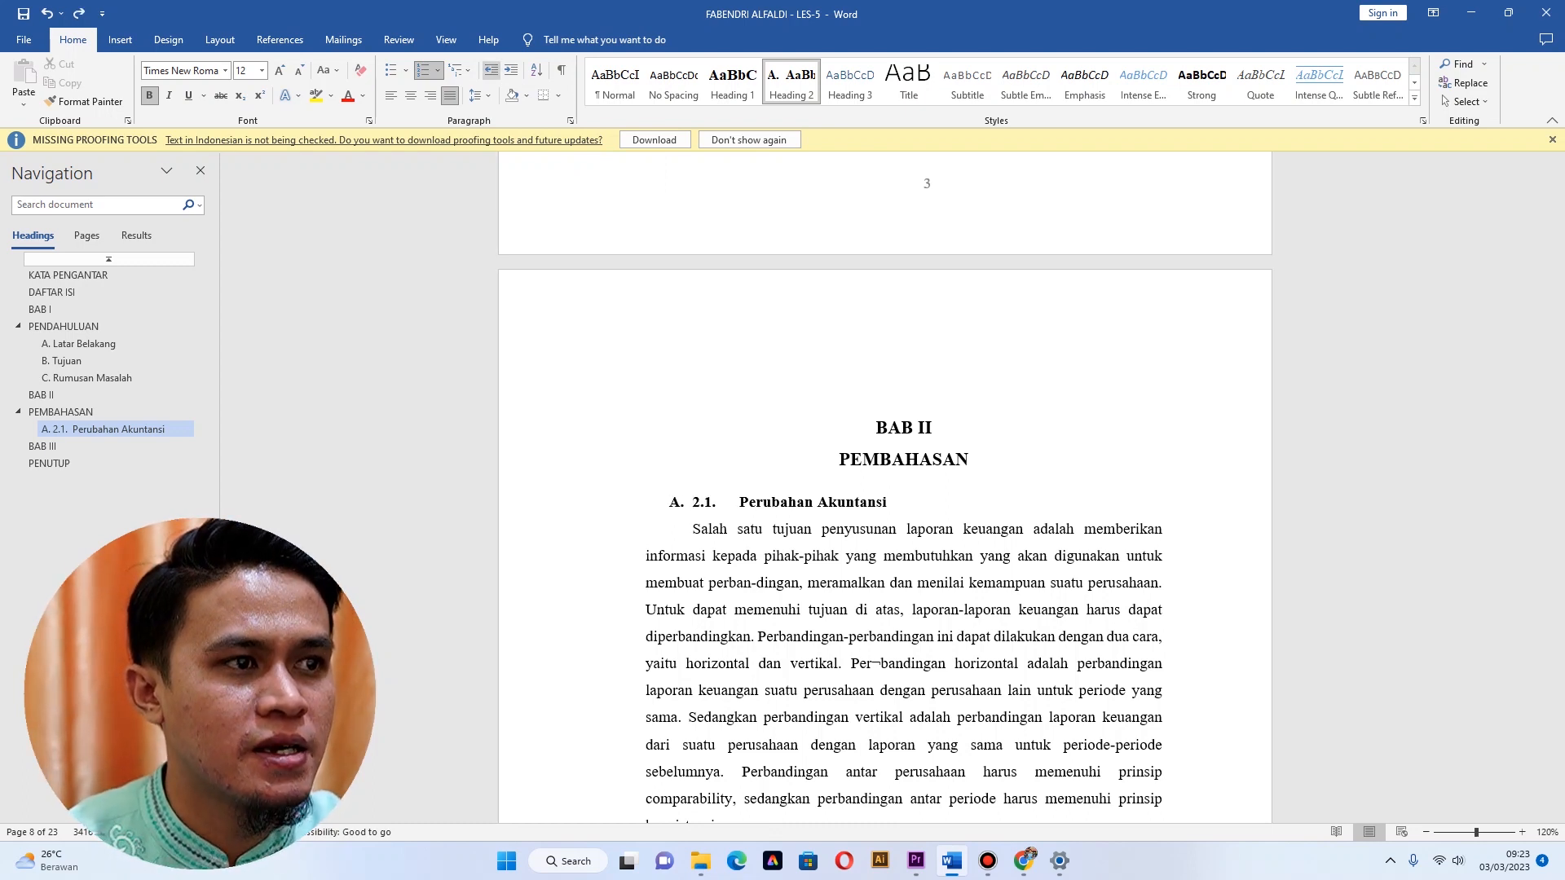
click(490, 70)
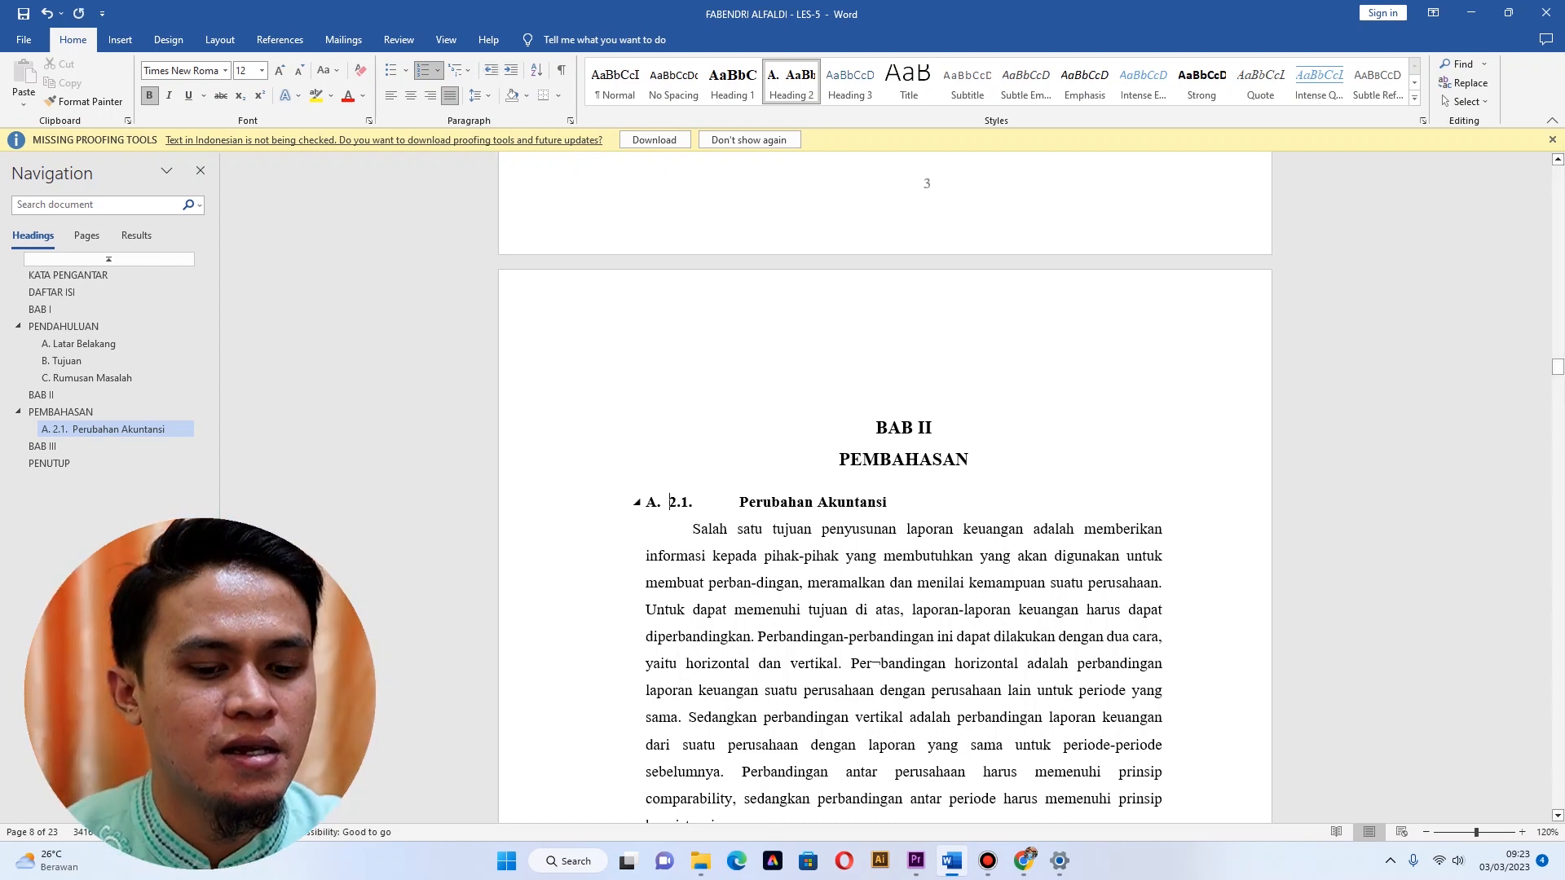
key(BackSpace)
key(BackSpace)
key(BackSpace)
key(BackSpace)
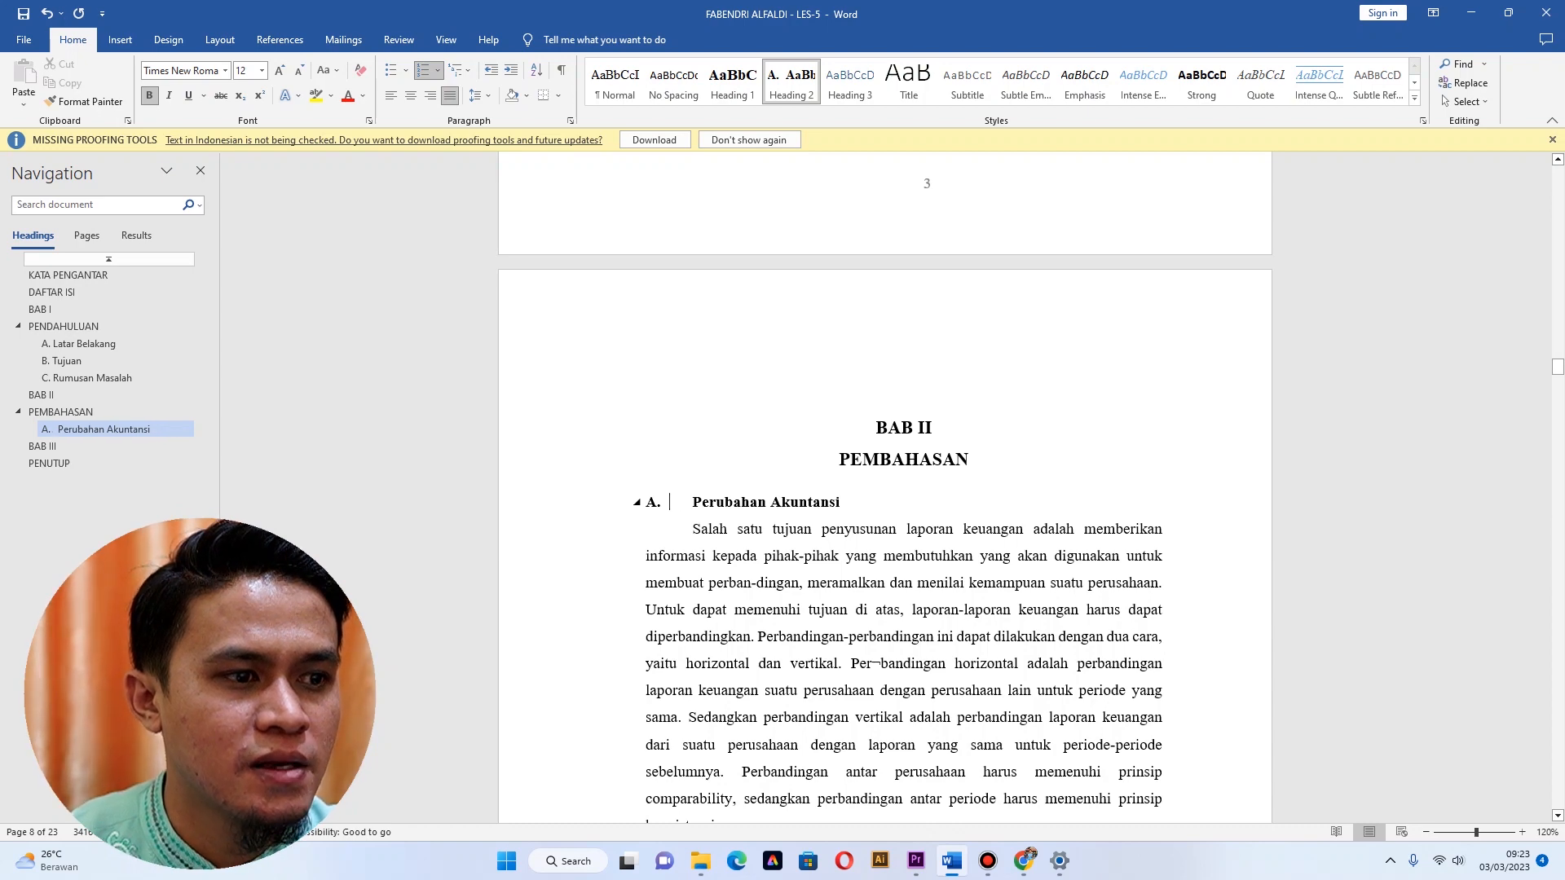
key(Delete)
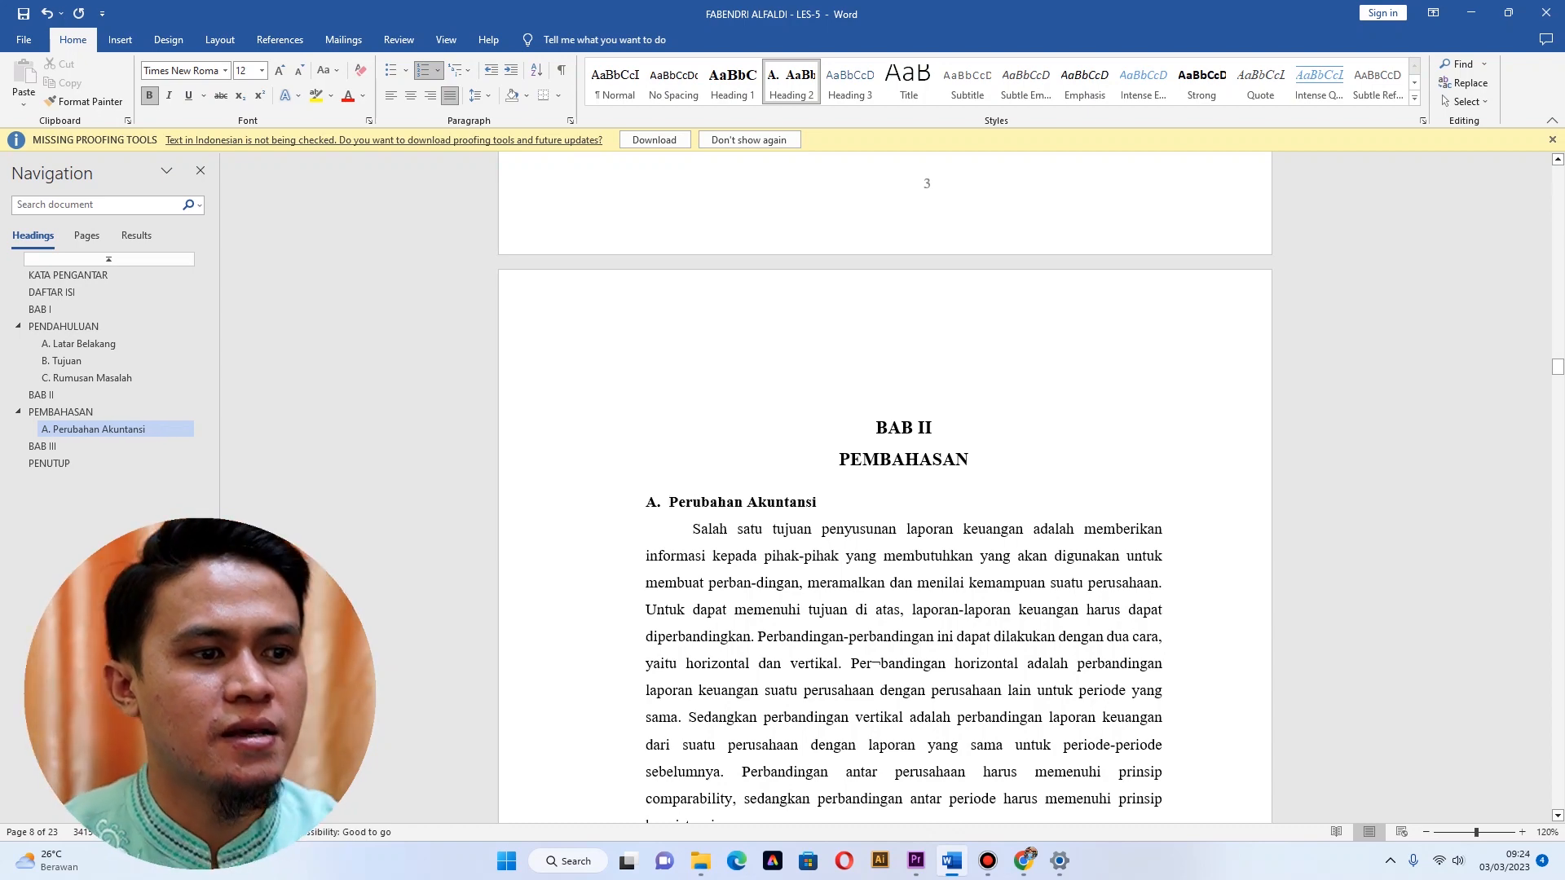
Look through the BAB II PEMBAHASAN chapter for the subheading that follows Perubahan Akuntansi and compare their numbering levels.
scroll(885, 489, down, 10)
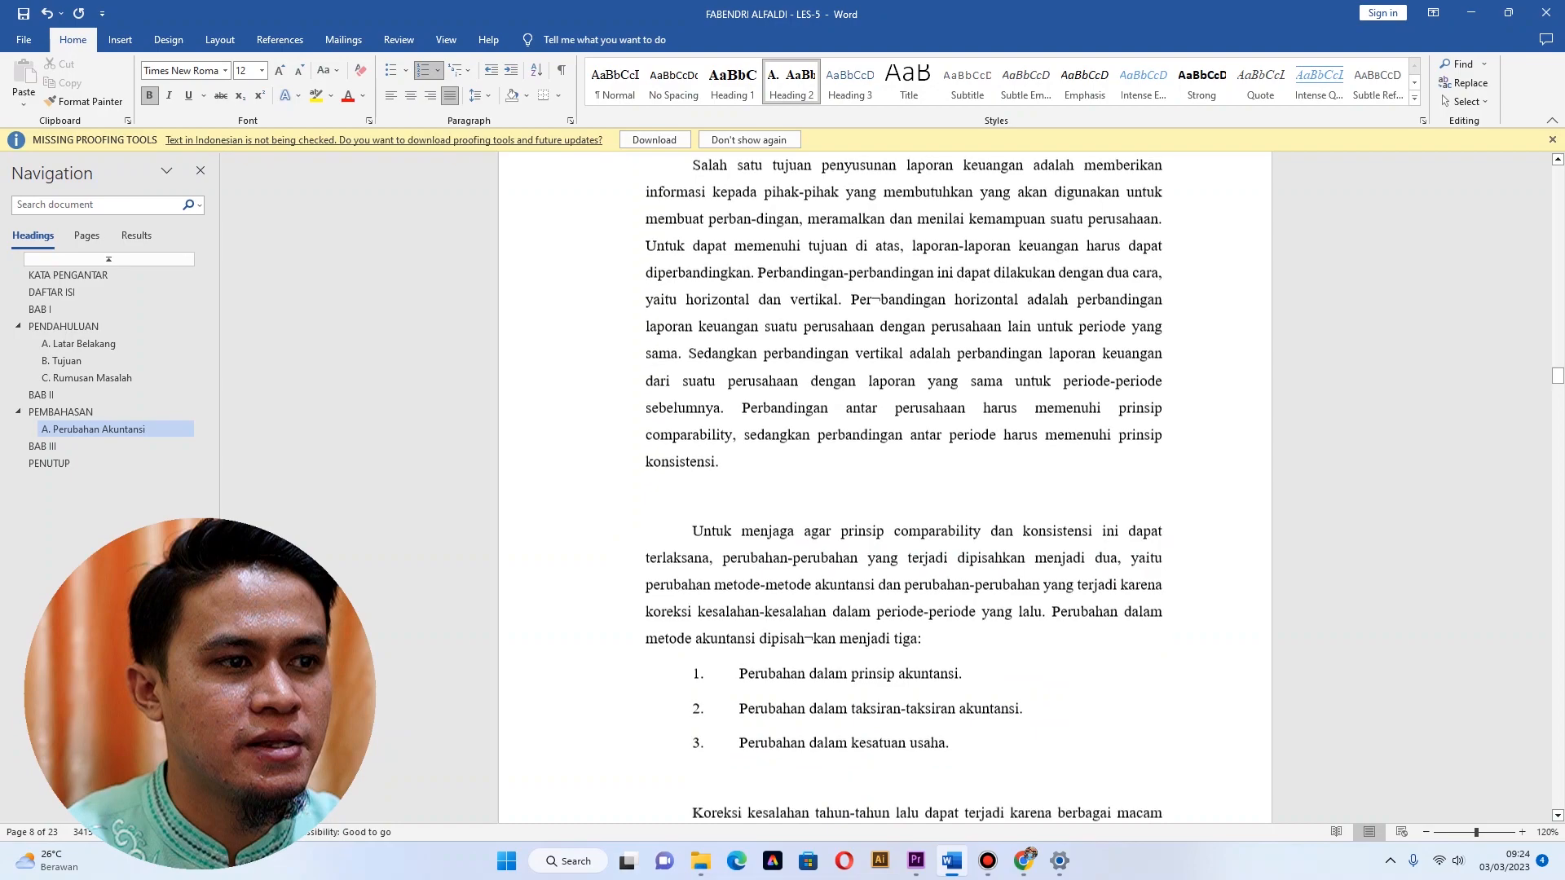
scroll(885, 489, down, 15)
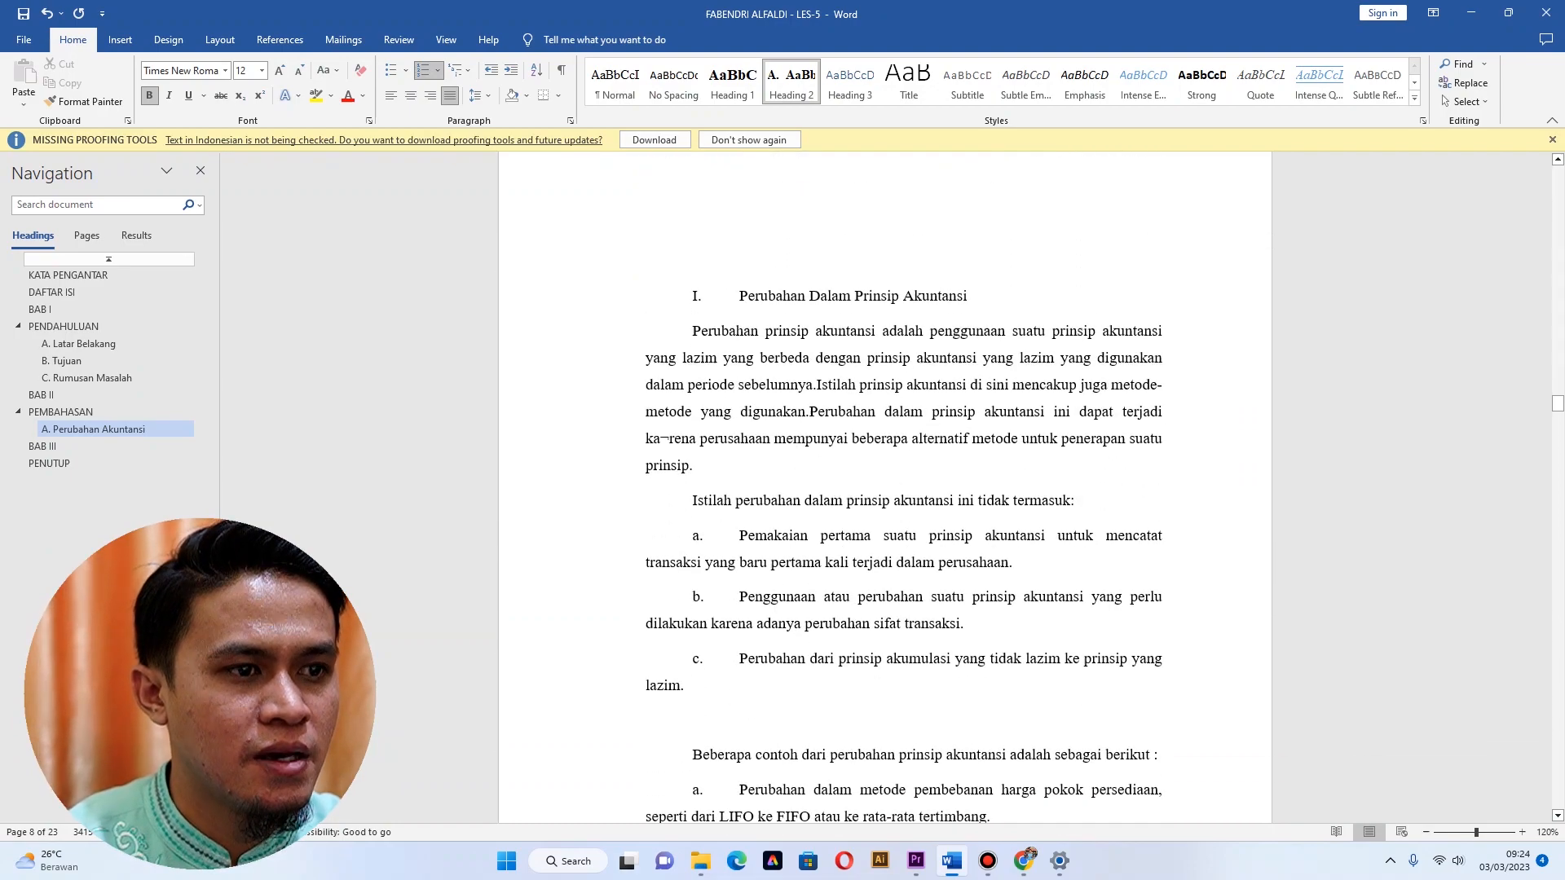
scroll(885, 489, down, 10)
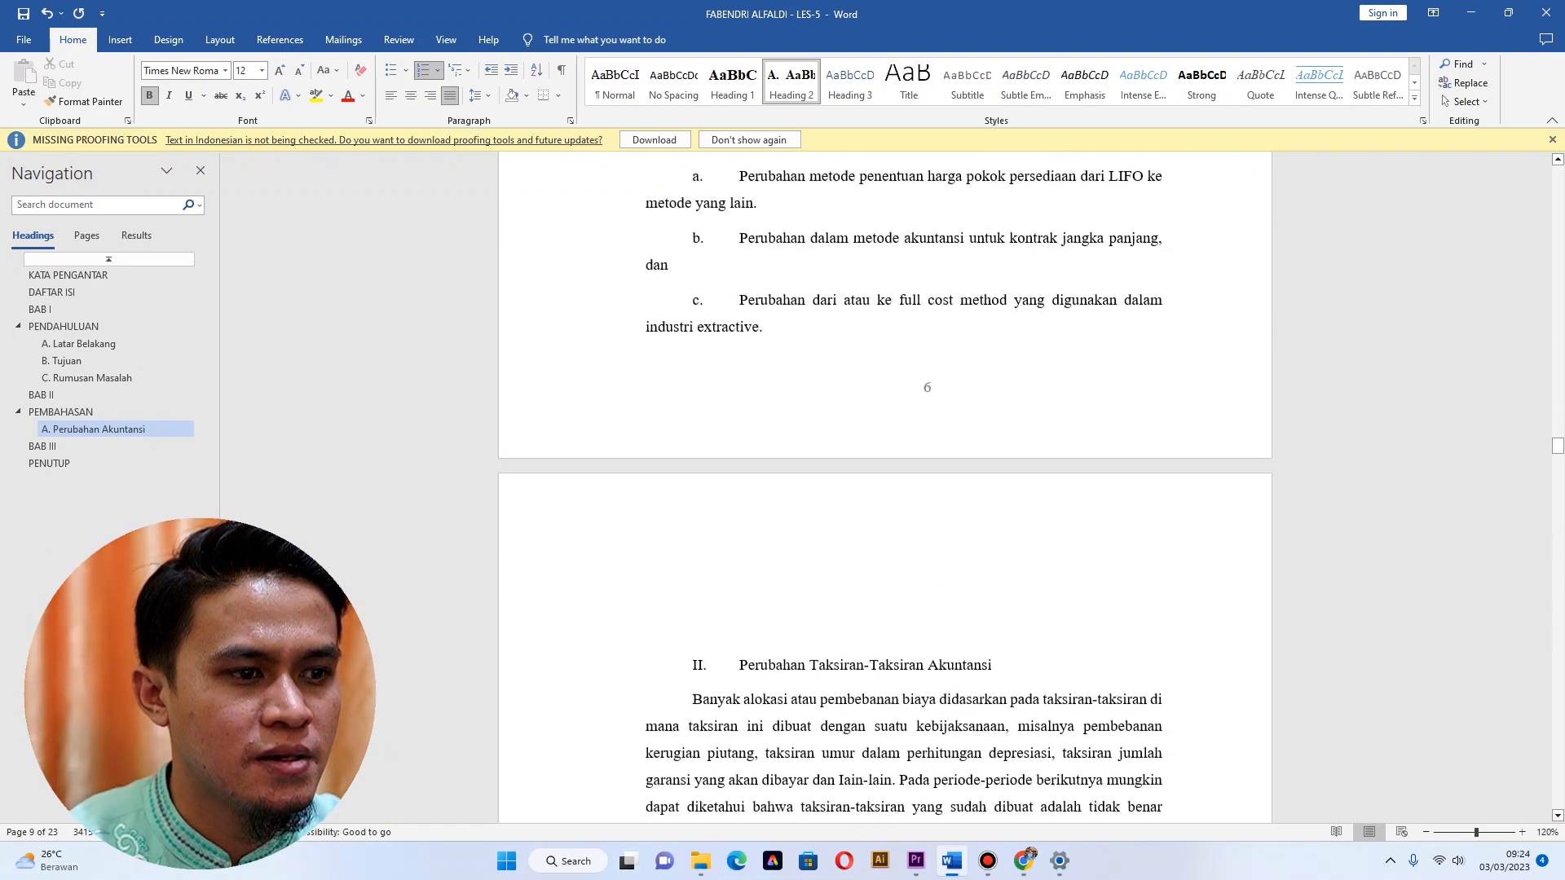
scroll(885, 489, down, 15)
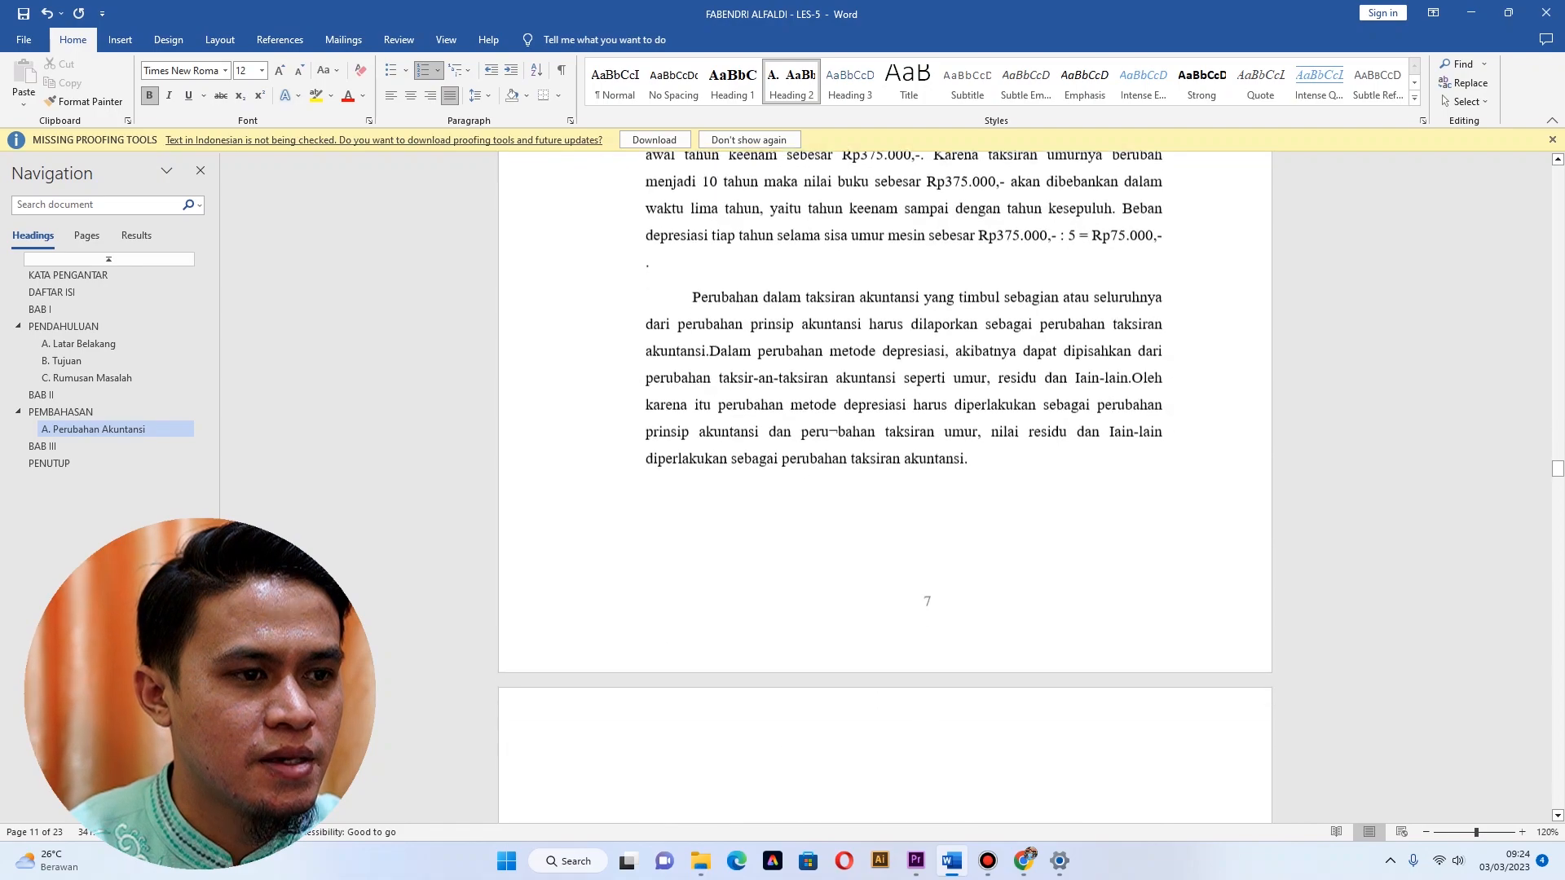
scroll(885, 489, down, 15)
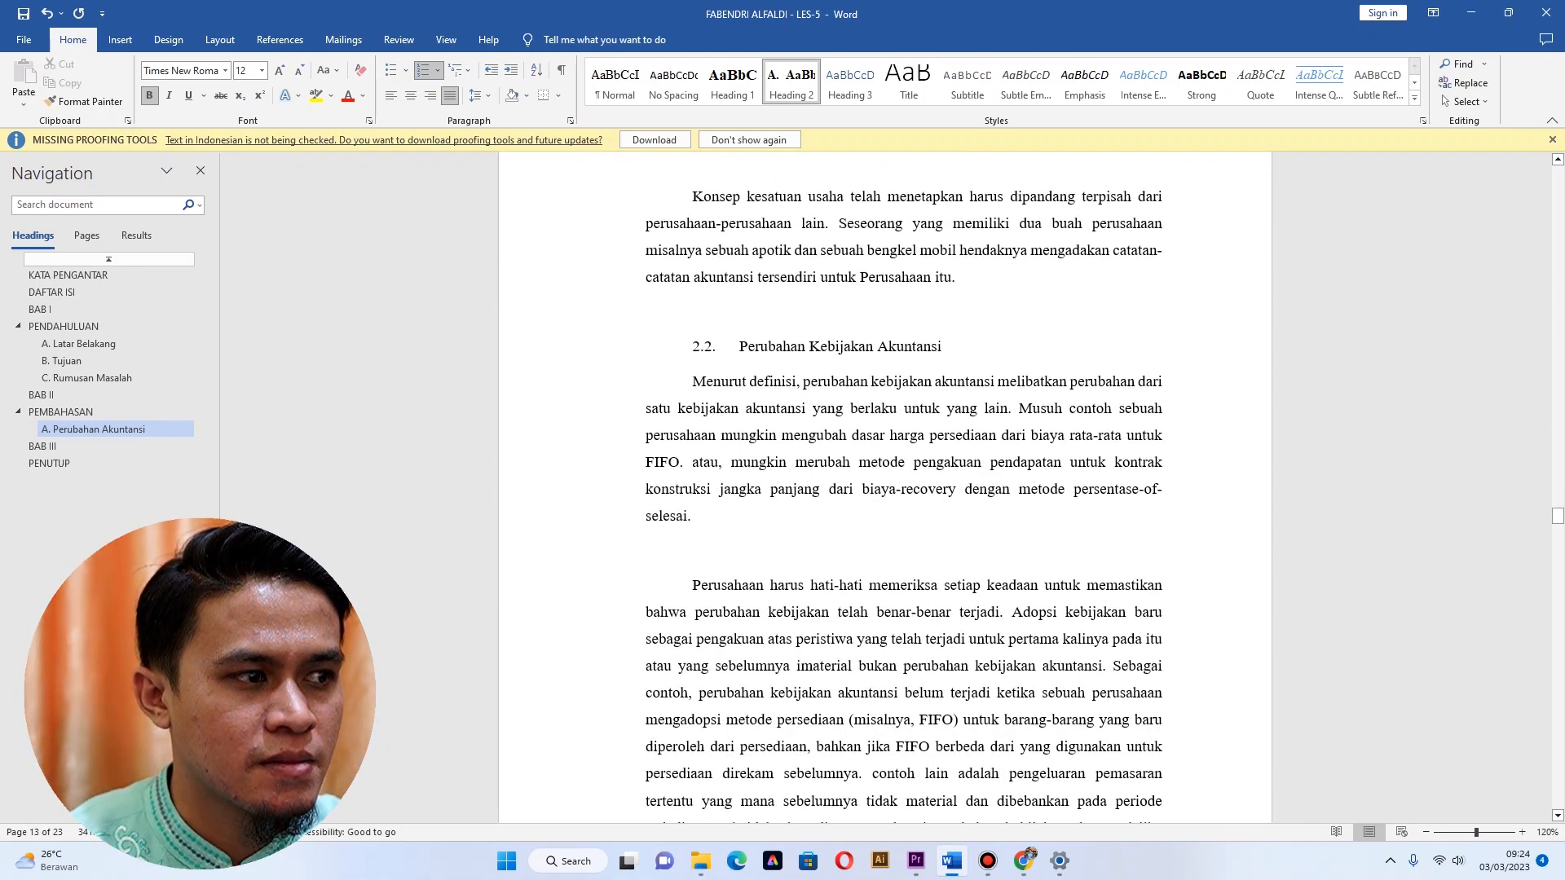
scroll(885, 489, up, 3)
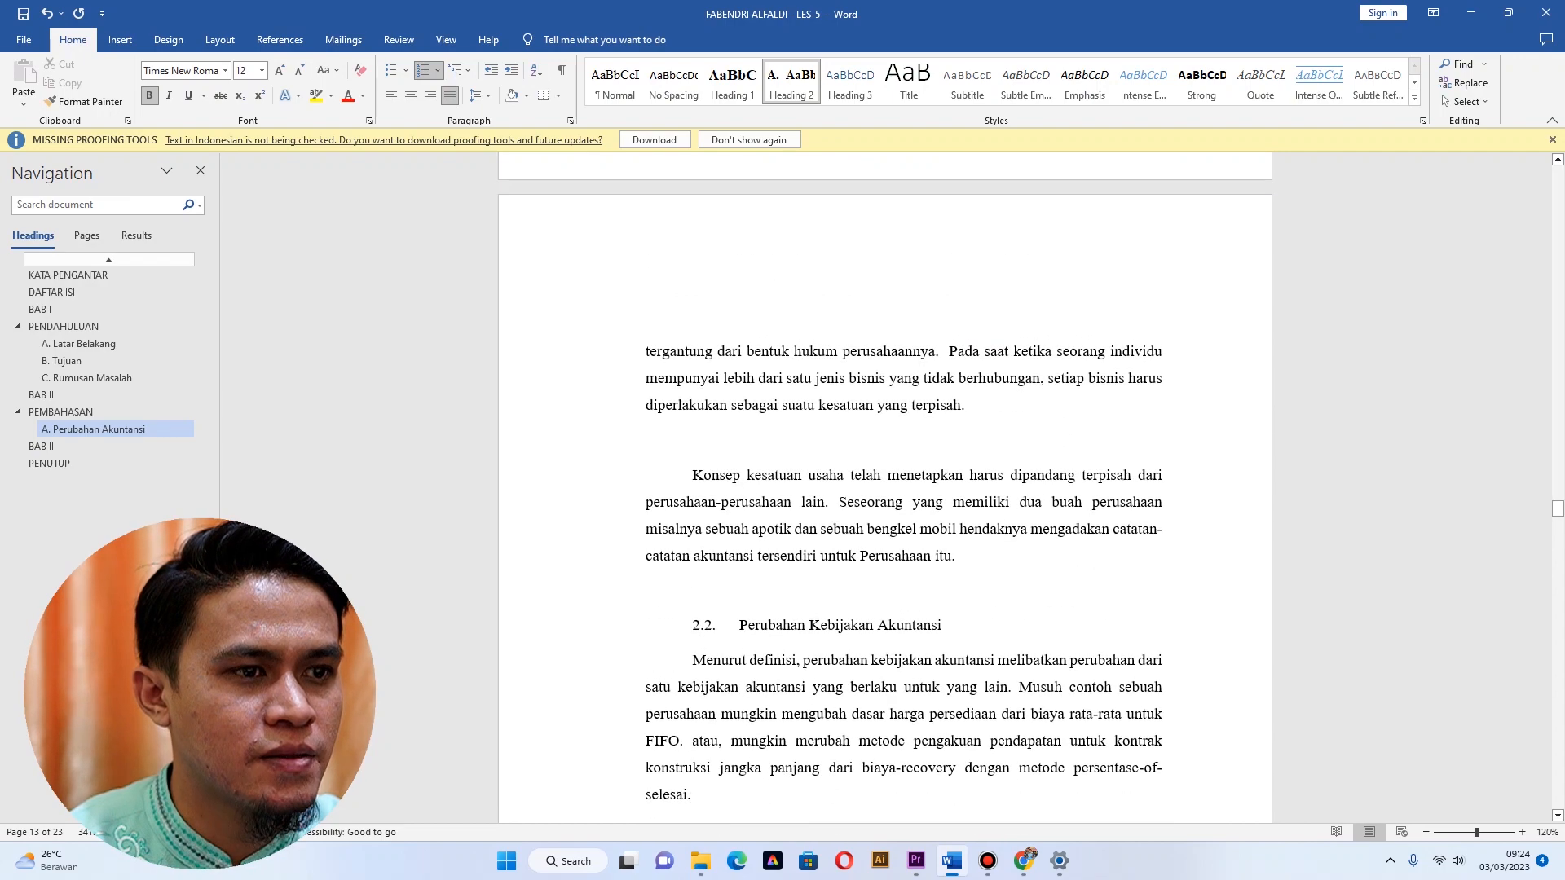
scroll(885, 489, up, 15)
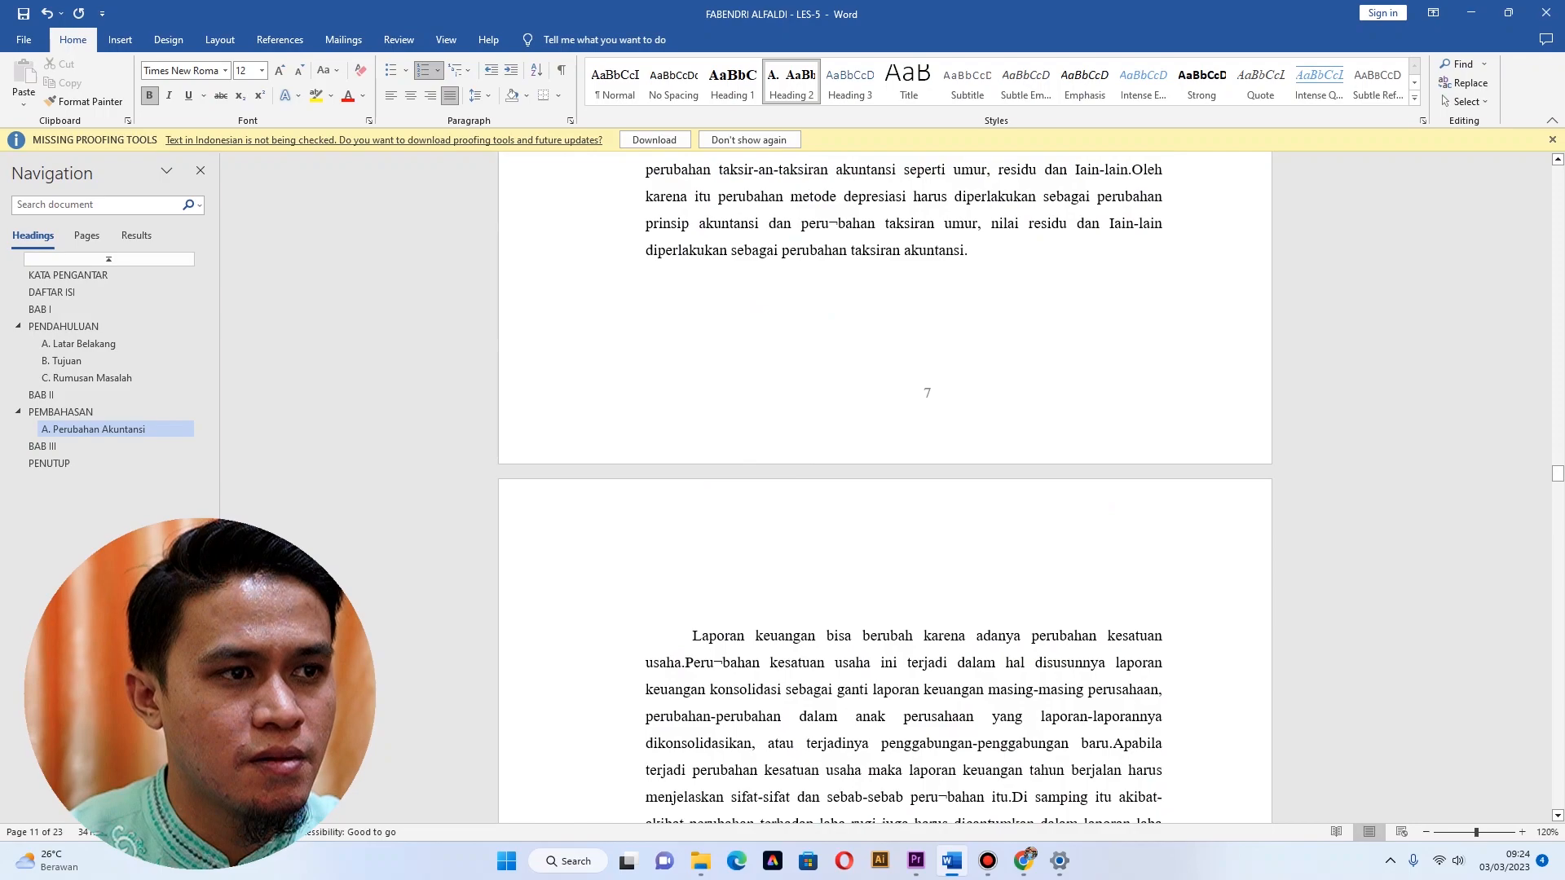
scroll(885, 489, up, 15)
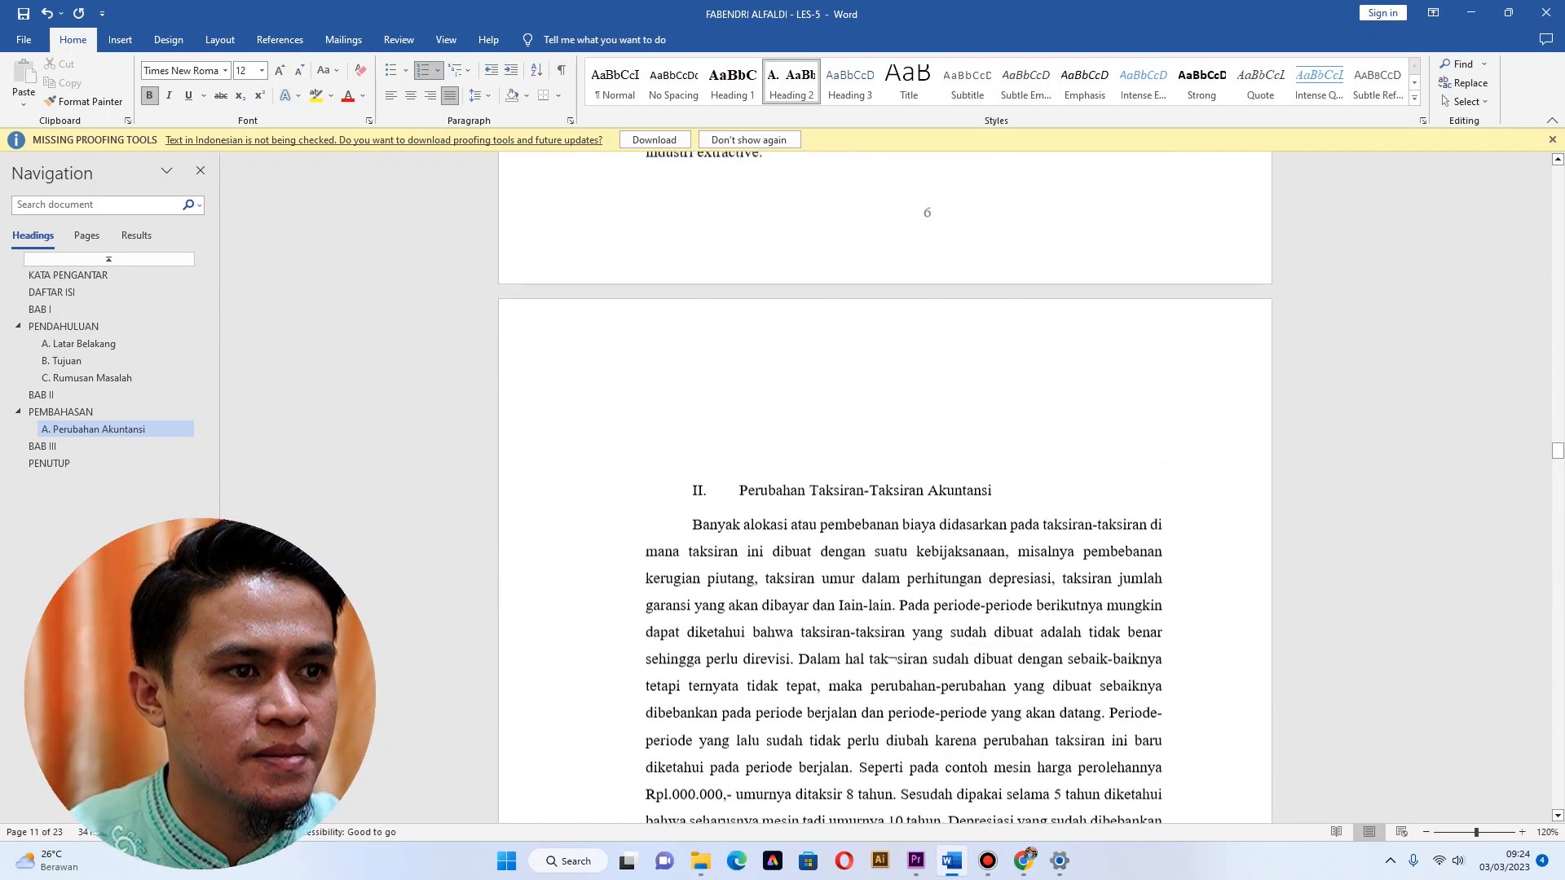
scroll(885, 489, up, 15)
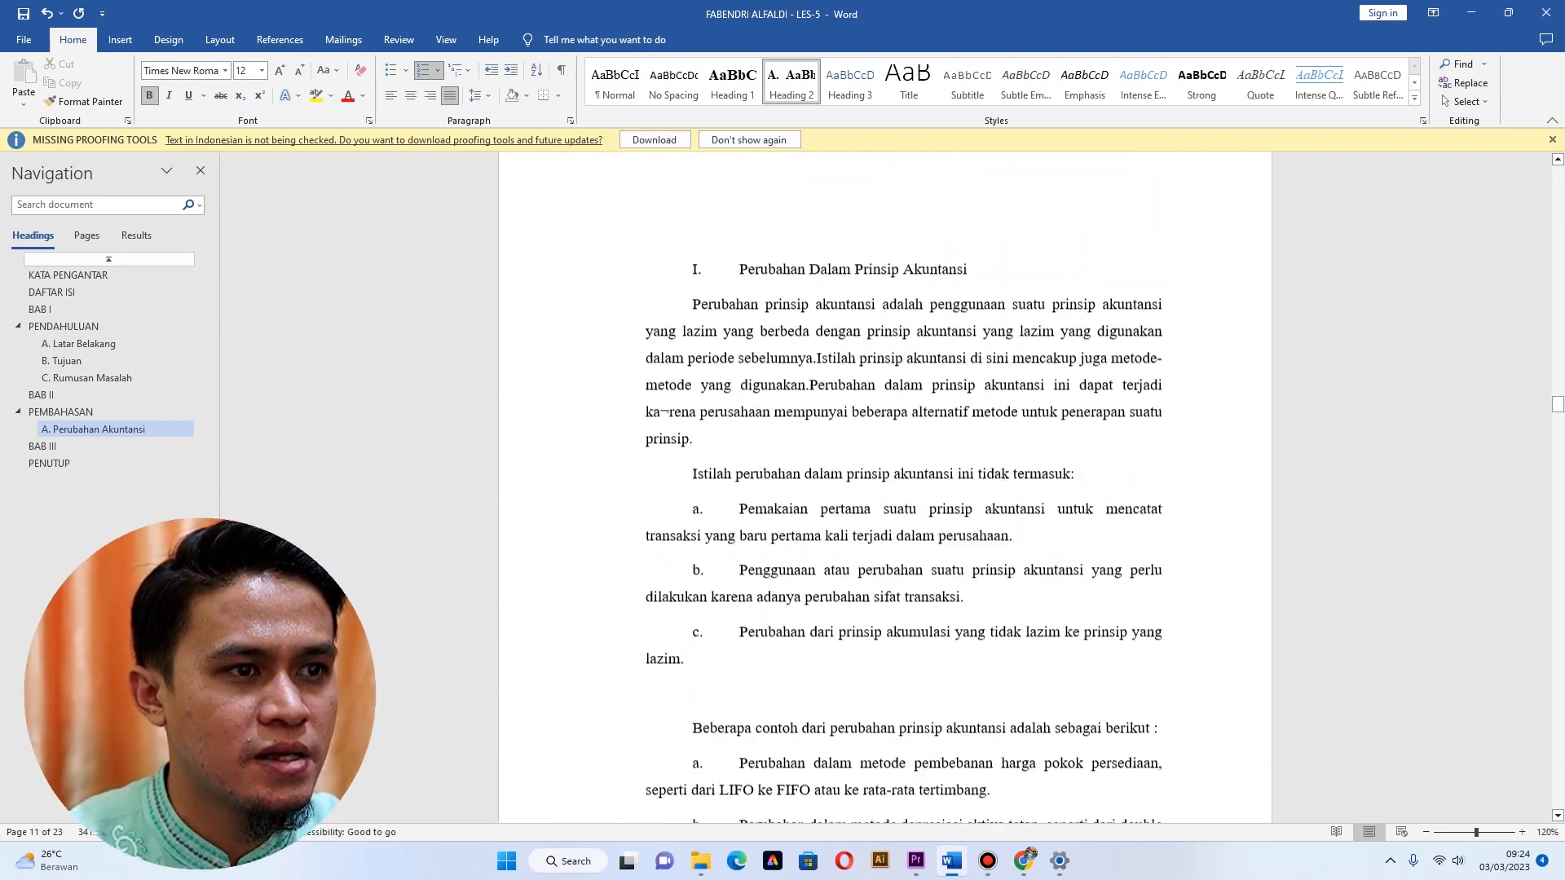
scroll(885, 489, up, 12)
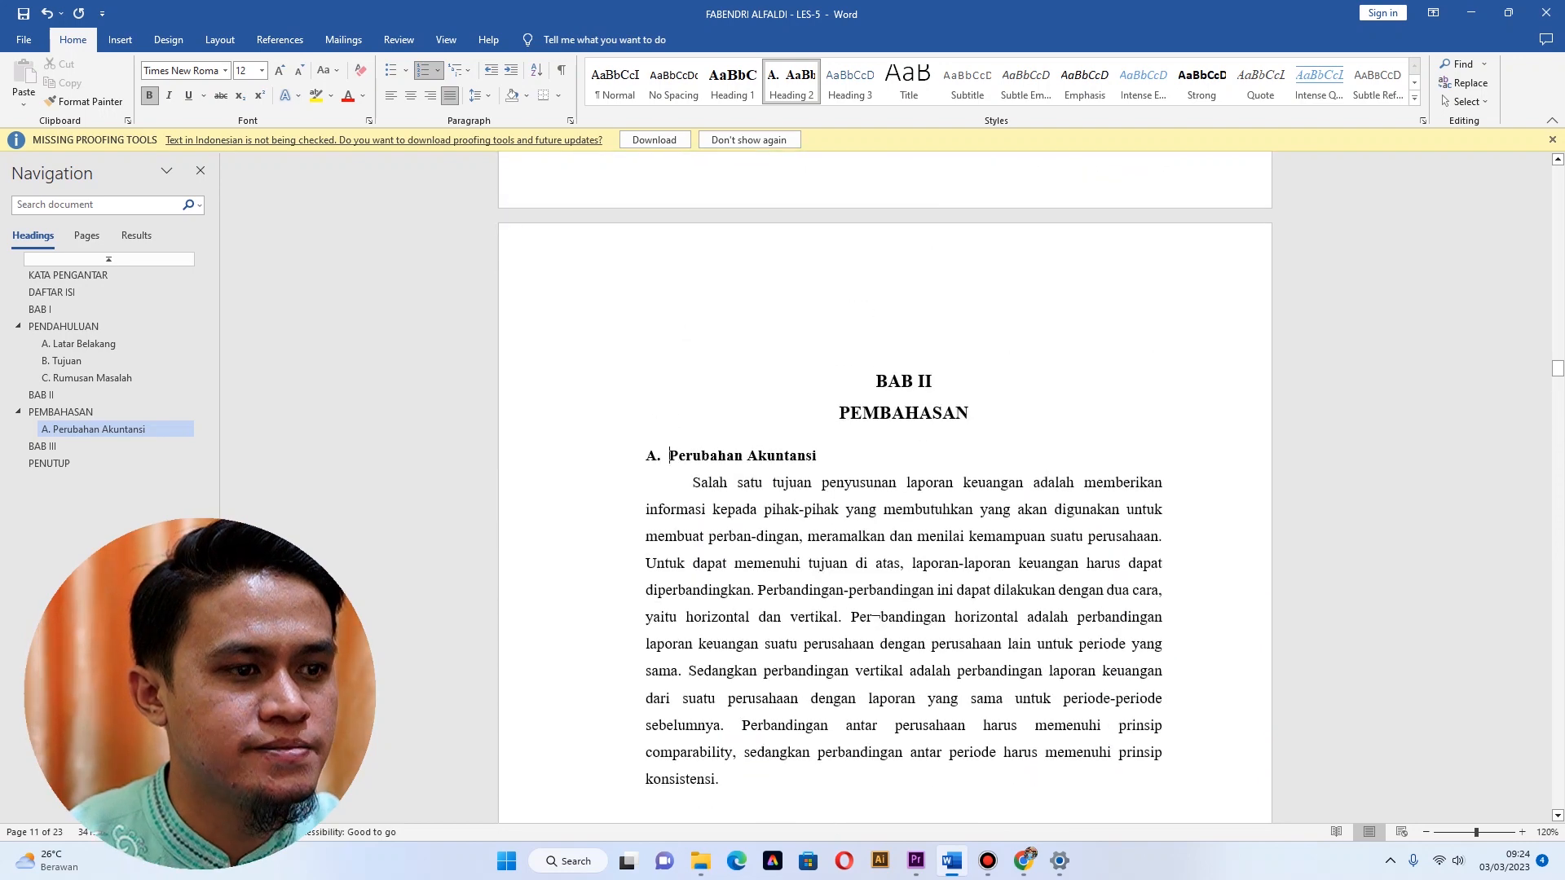
text(1.)
click(669, 455)
text(2.)
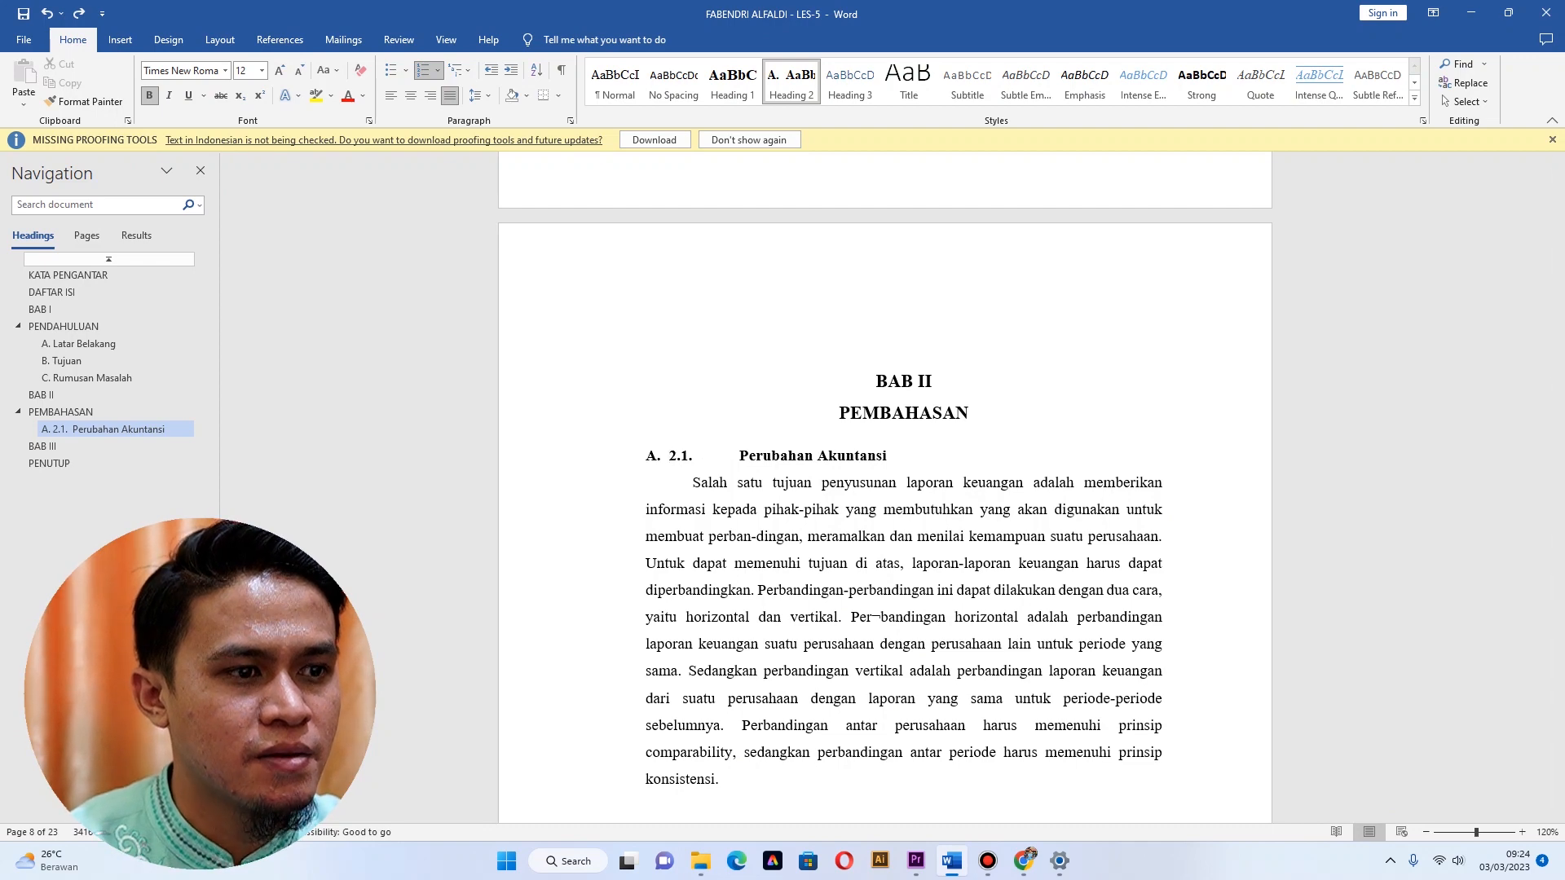
key(BackSpace)
key(BackSpace)
key(Delete)
key(Delete)
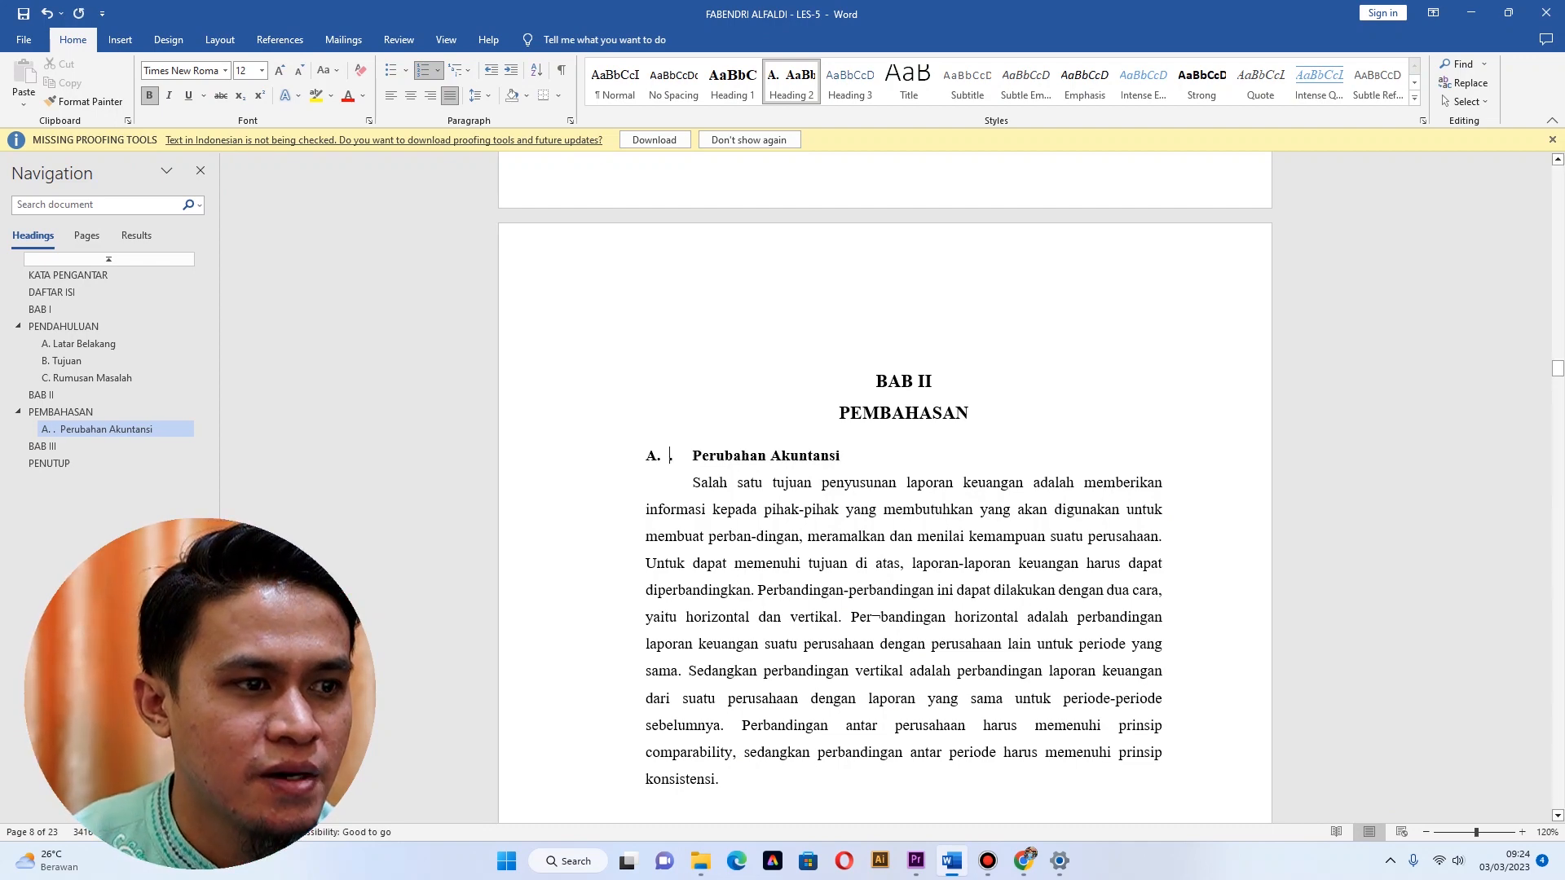
key(Delete)
scroll(885, 489, down, 15)
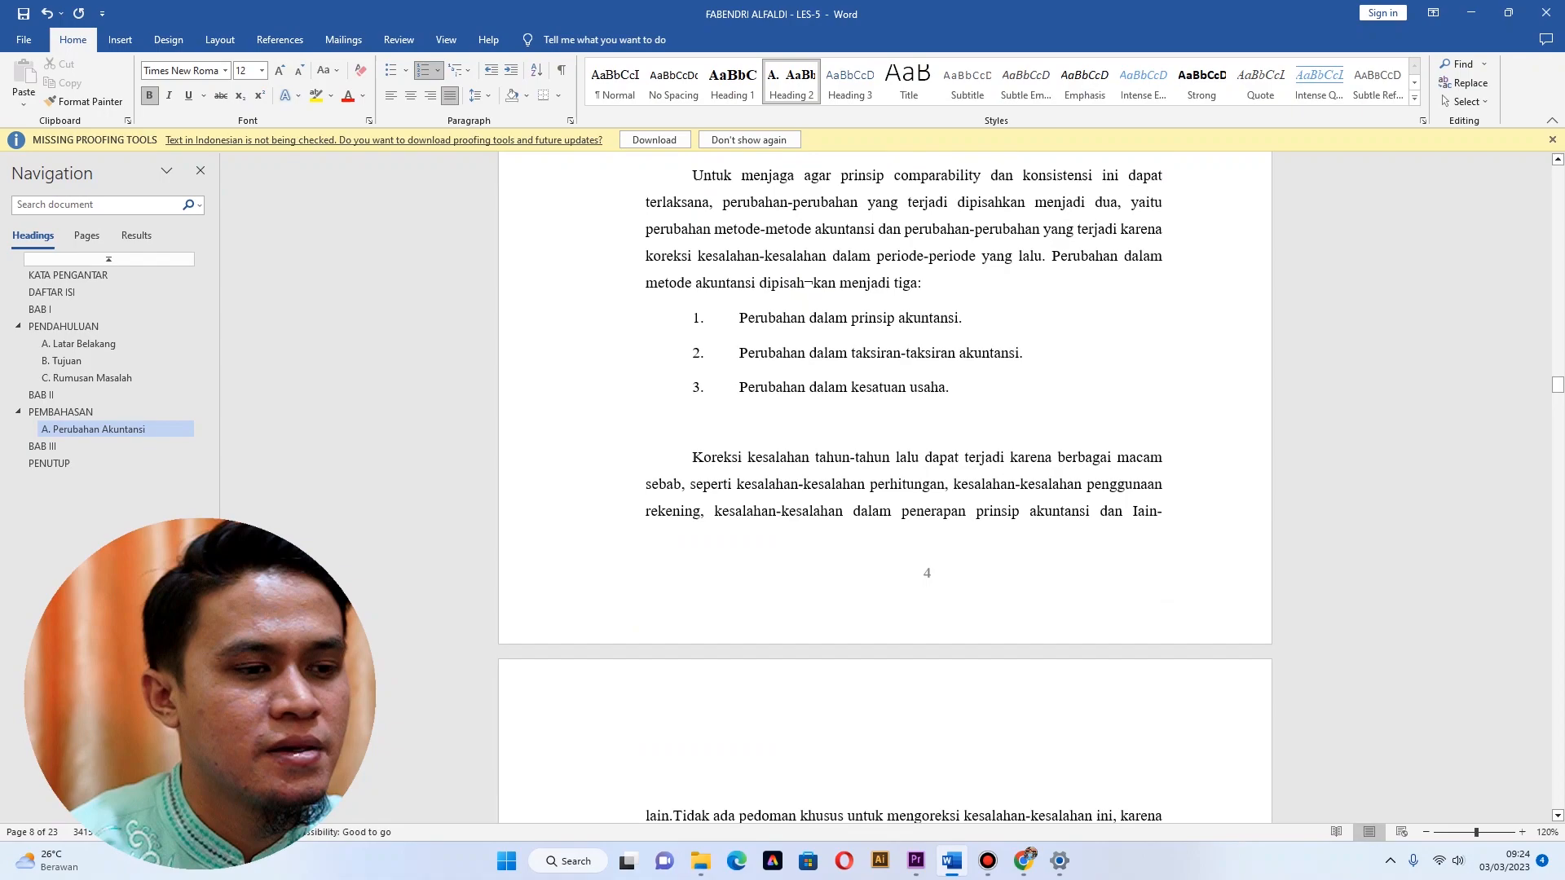
Apply Heading 2 to the 2.2. Perubahan Kebijakan Akuntansi subheading and delete its manual 2.2. number.
scroll(884, 489, down, 15)
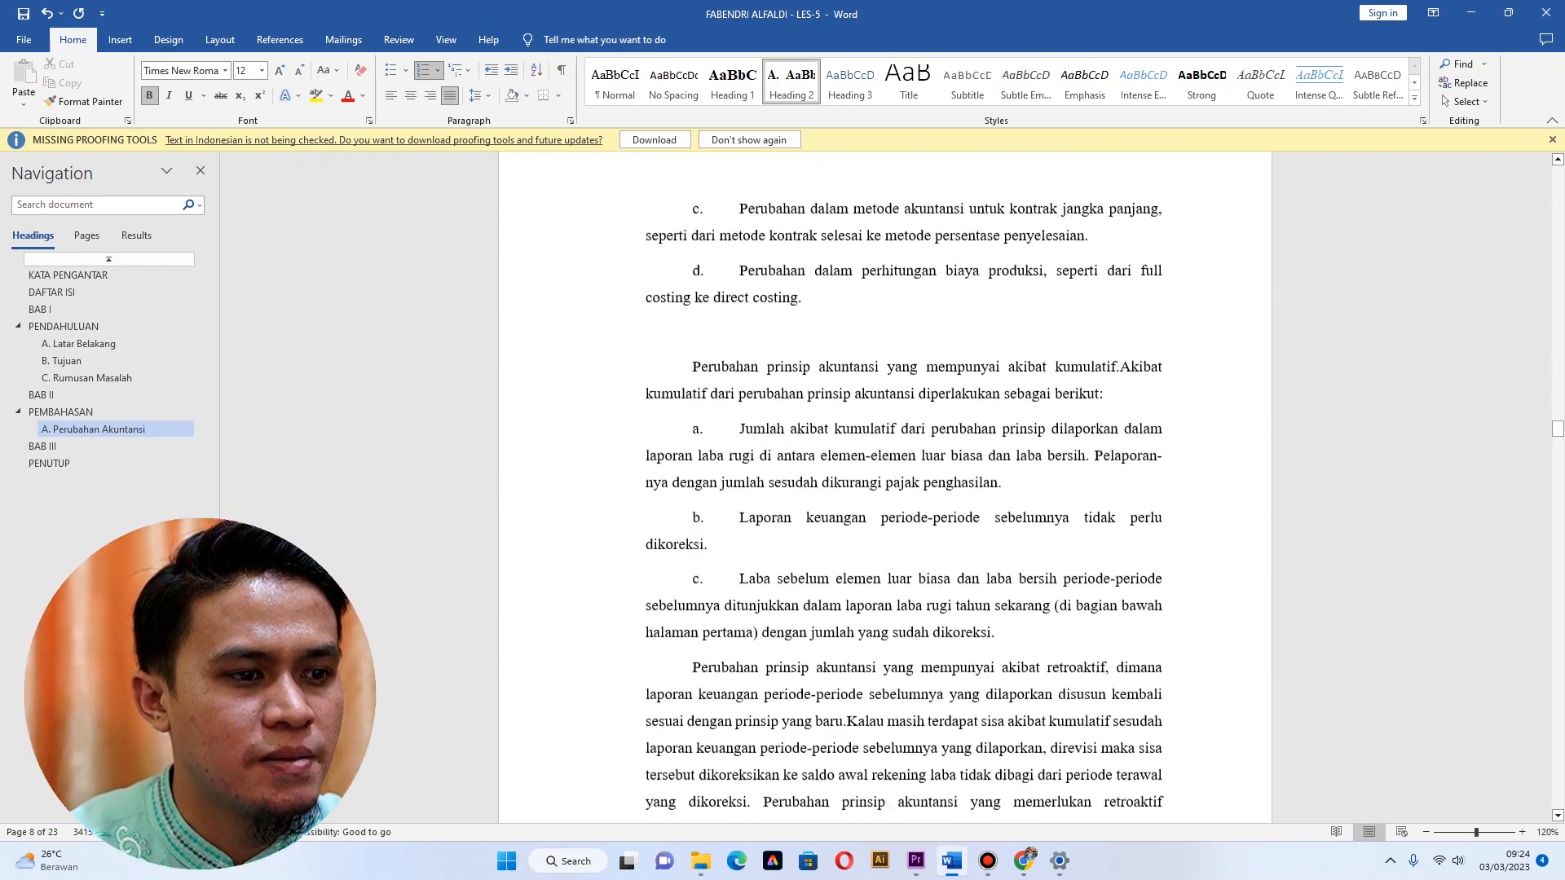
scroll(884, 489, down, 15)
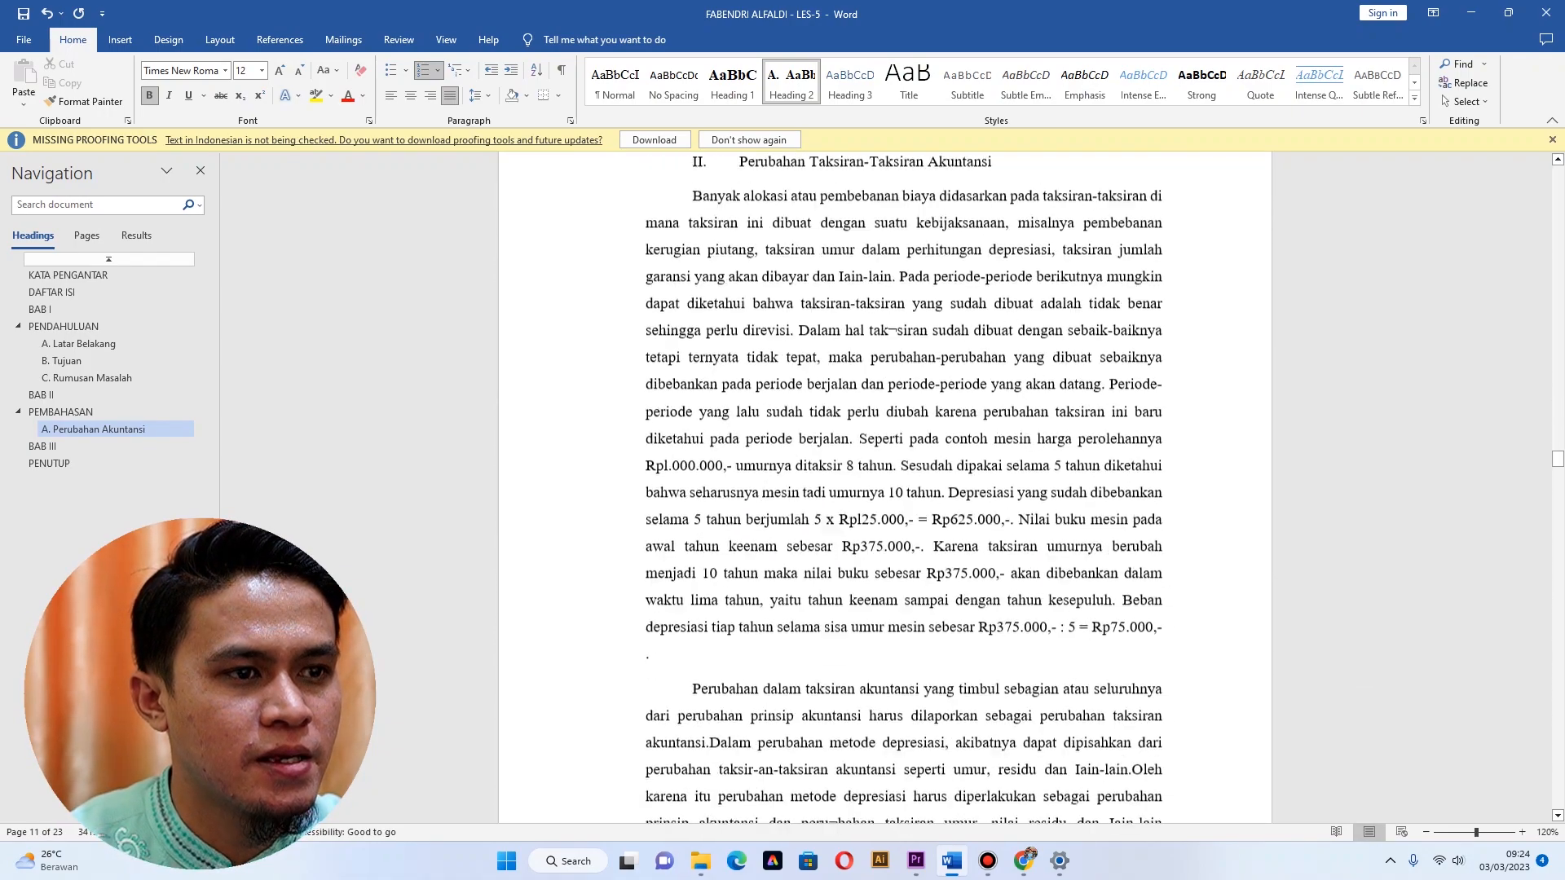
scroll(884, 489, down, 15)
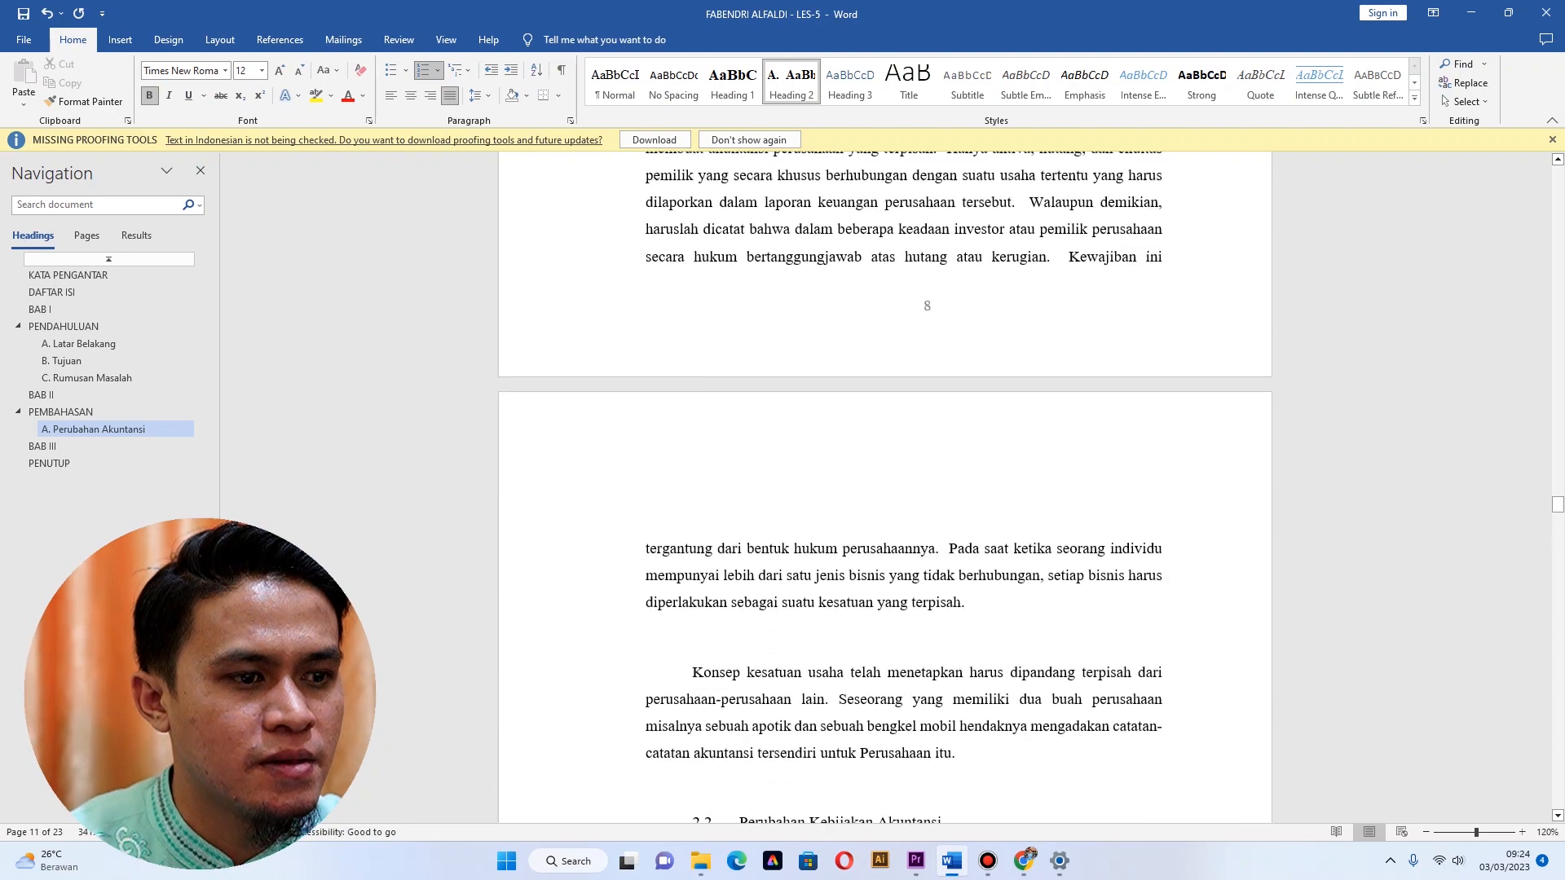
scroll(884, 489, up, 1)
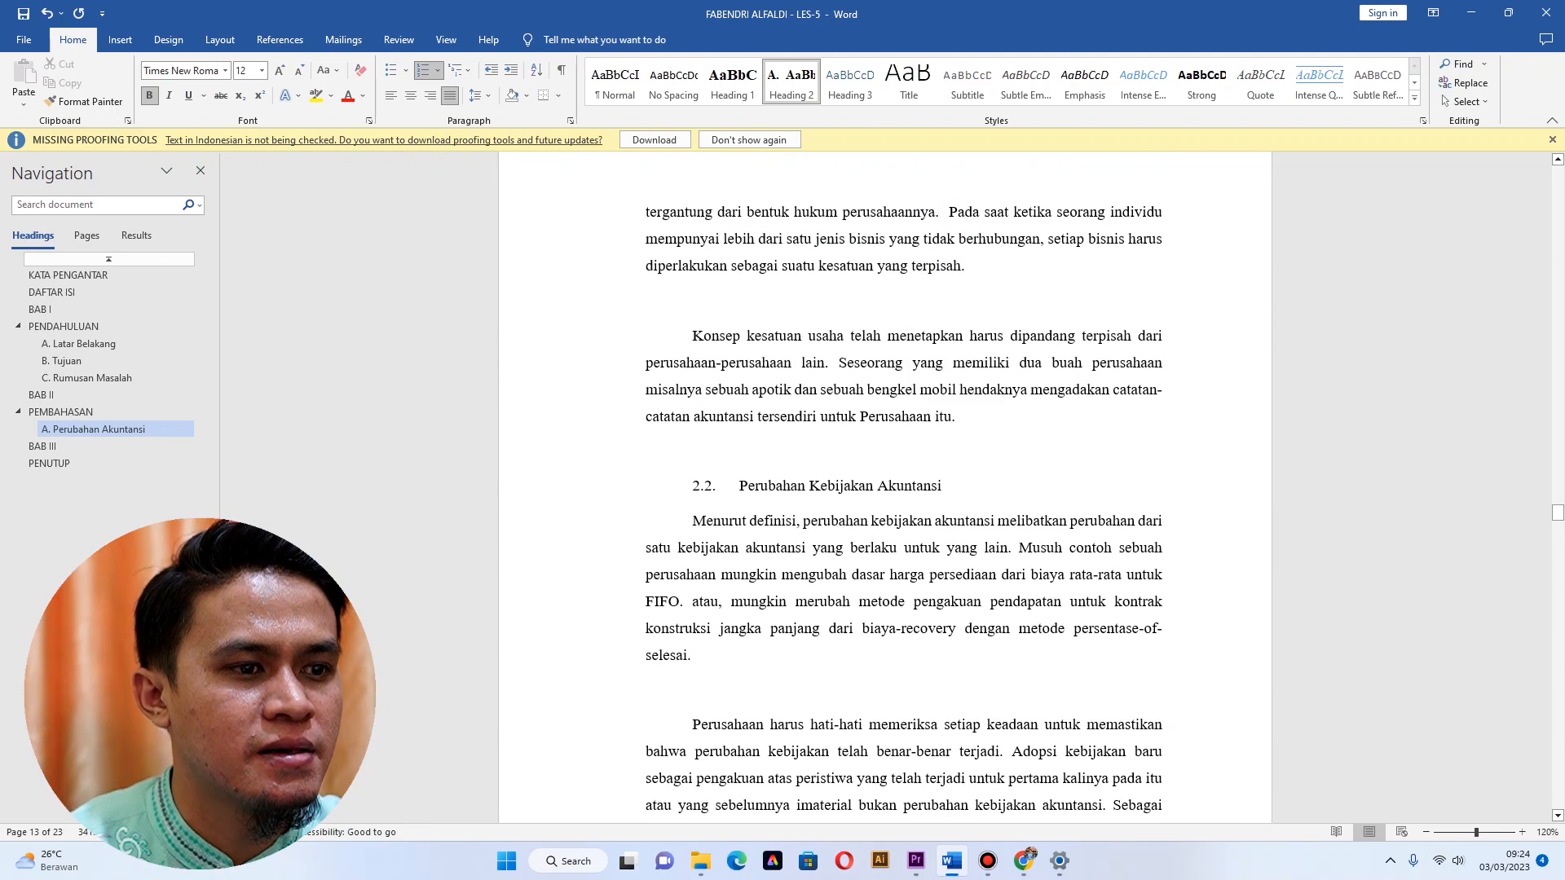
click(761, 486)
click(789, 81)
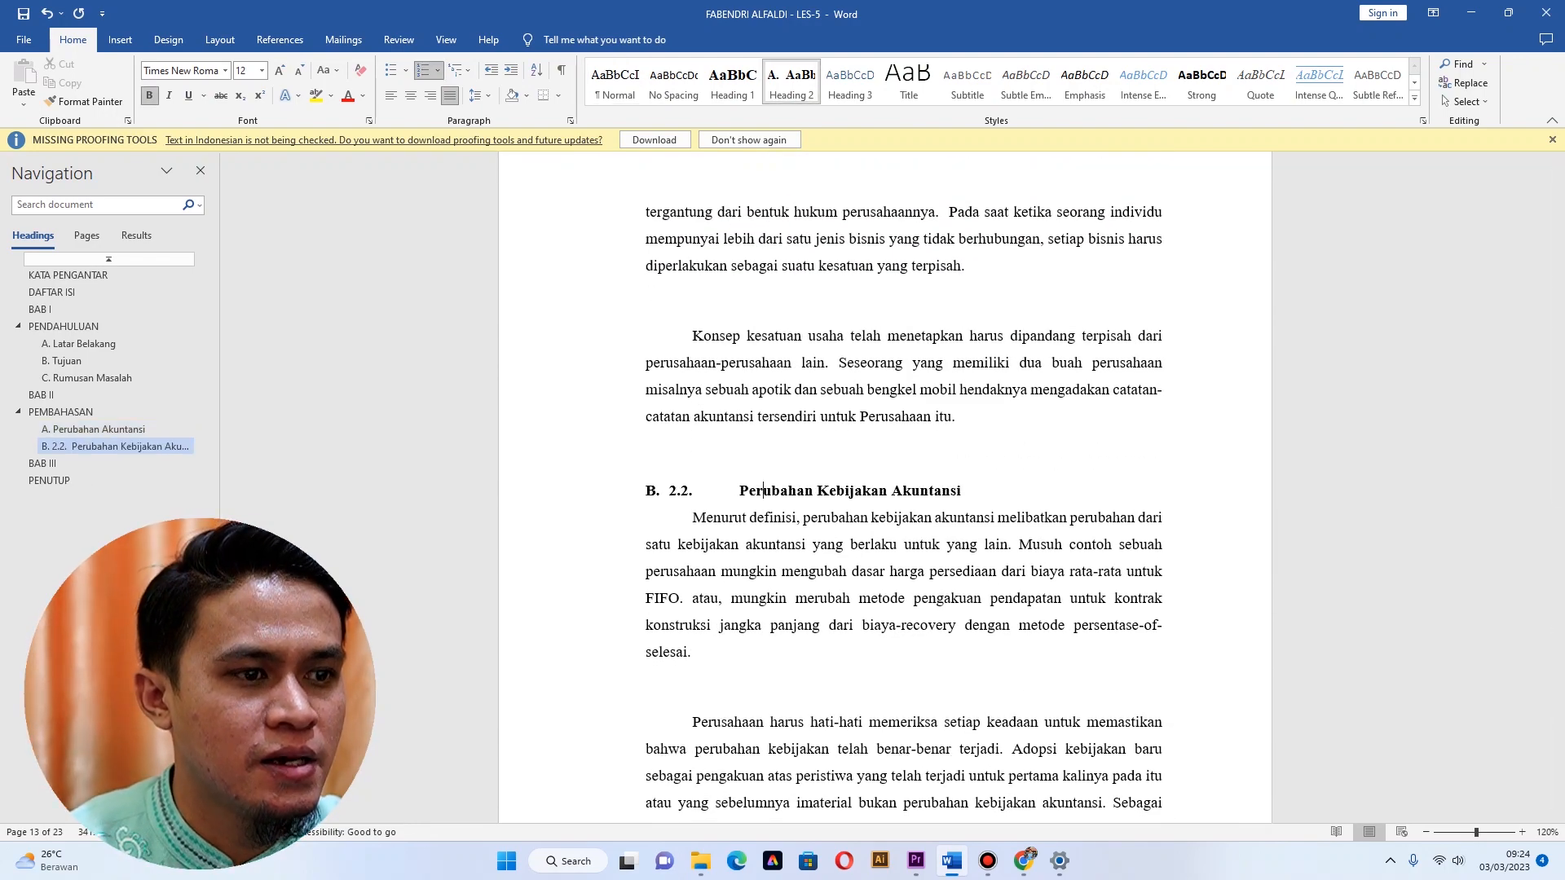
key(Delete)
key(Delete)
key(Delete)
key(Delete)
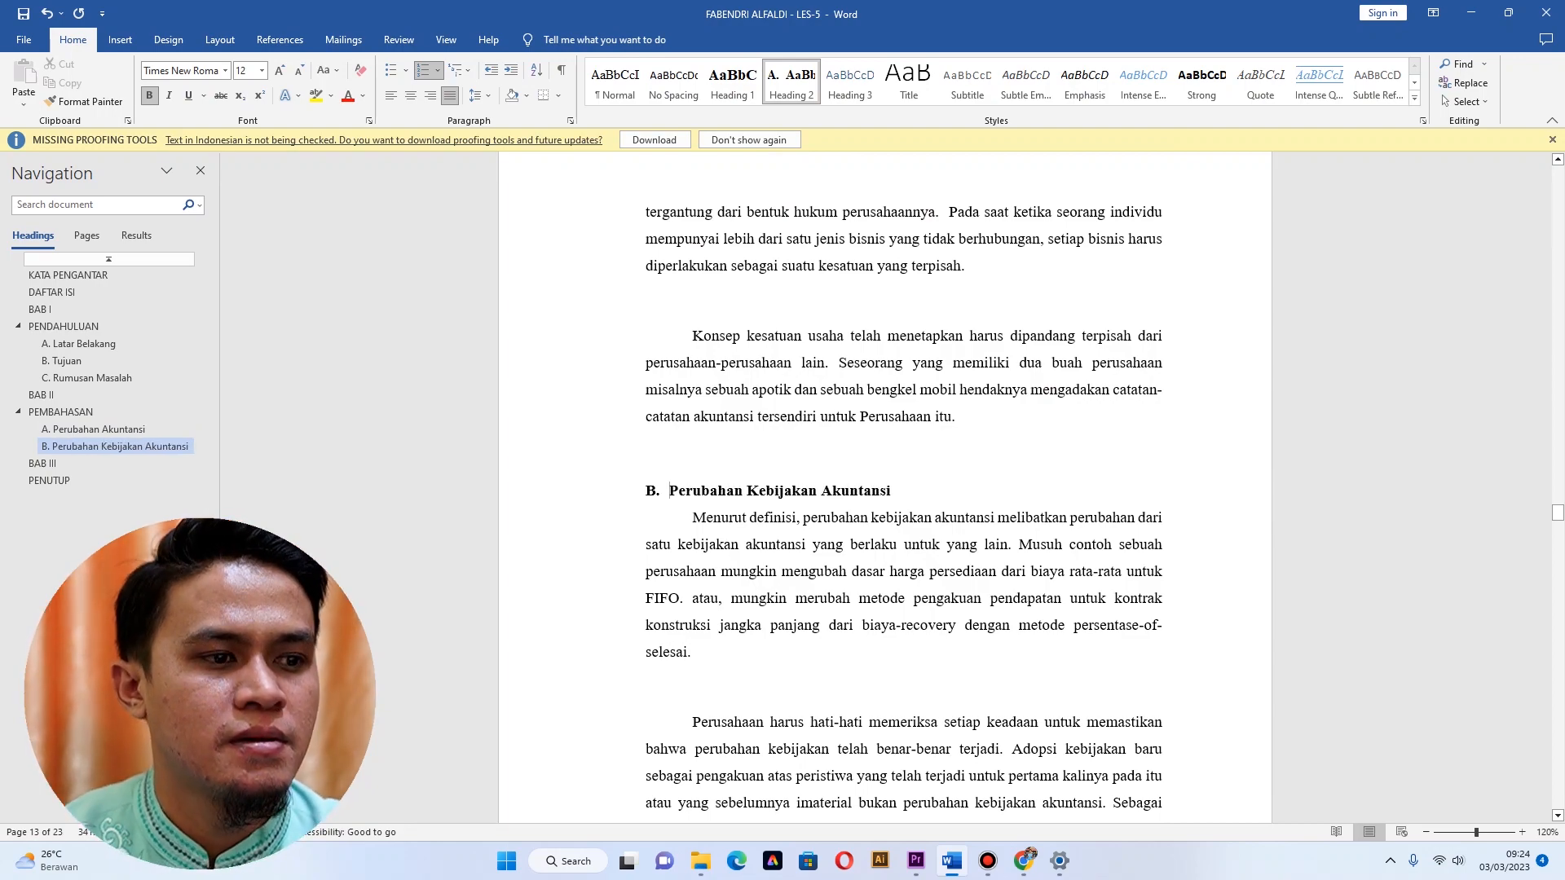
Apply Heading 2 to the 2.3. Pendekatan Perubahan Akuntansi Retrospektif subheading and delete its manual 2.3. number.
scroll(904, 489, down, 10)
scroll(904, 489, down, 20)
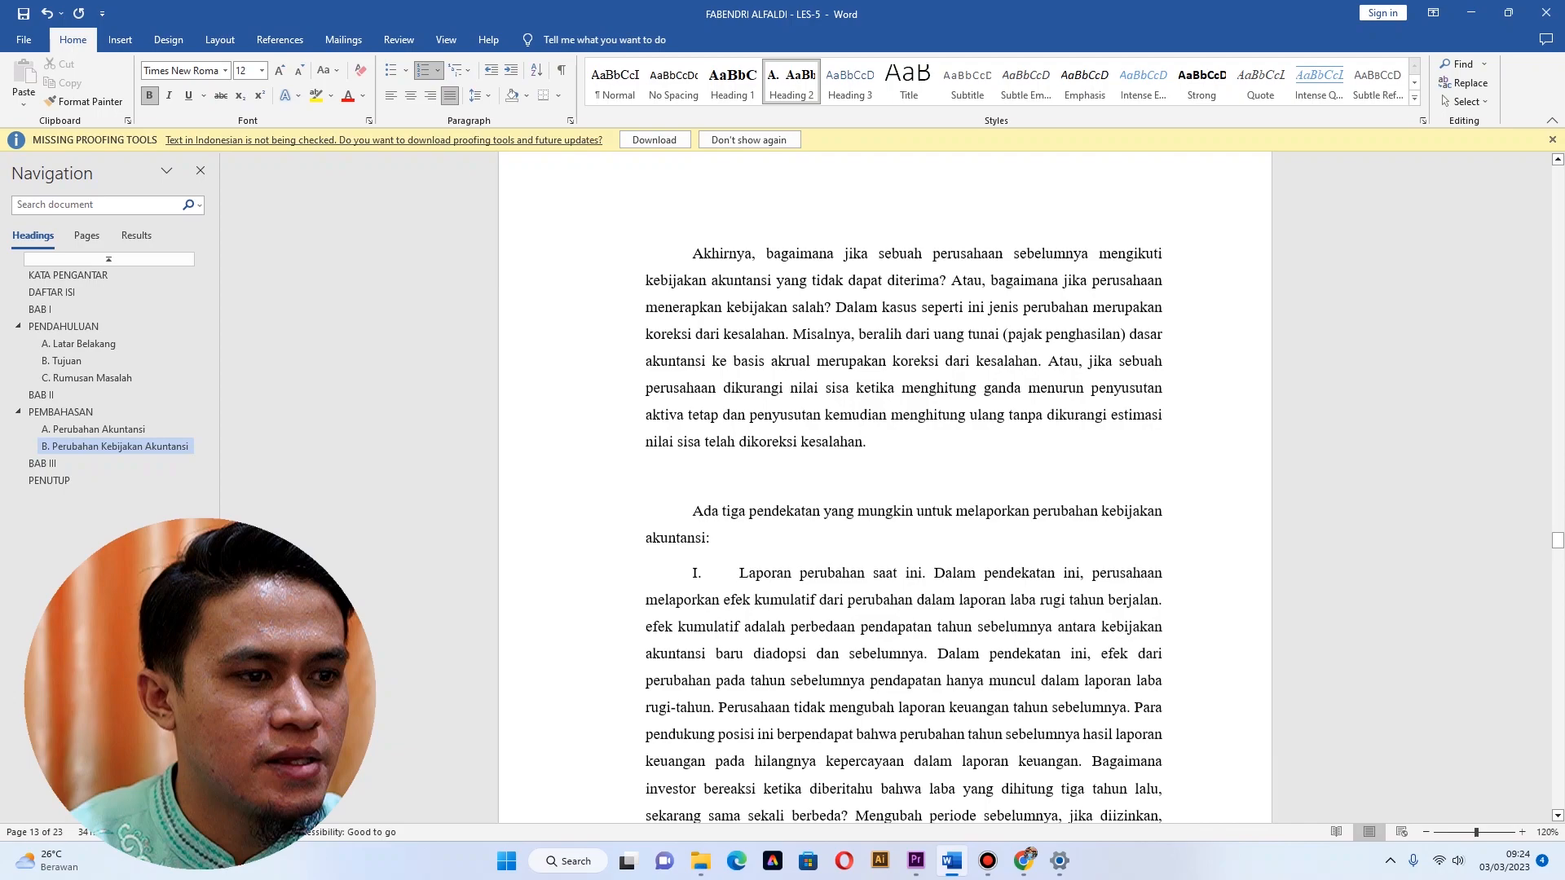
scroll(905, 489, down, 13)
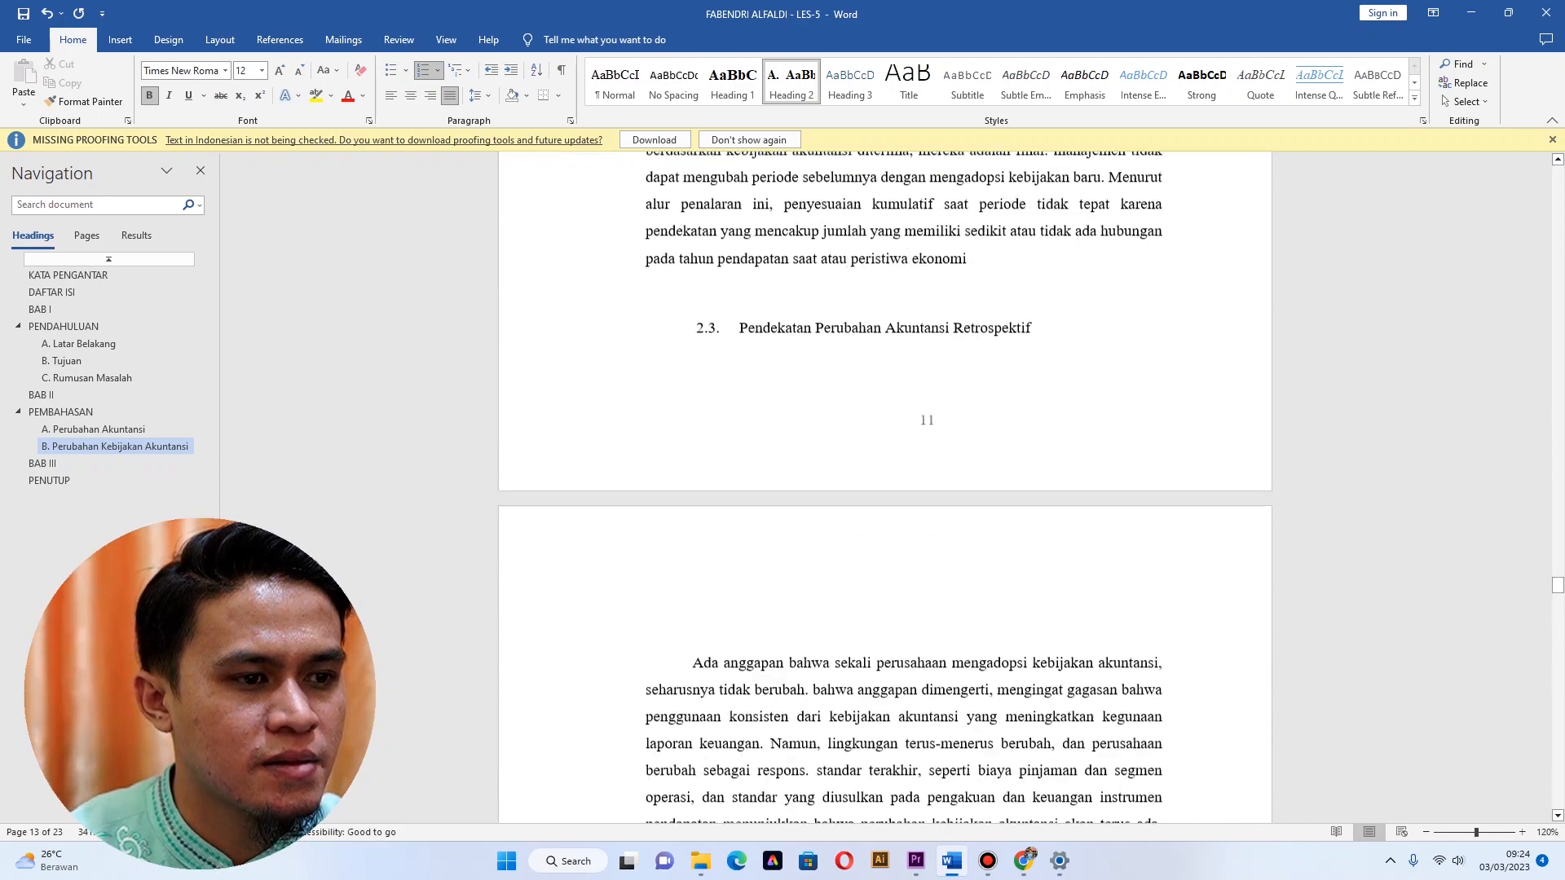
scroll(905, 489, up, 5)
click(848, 371)
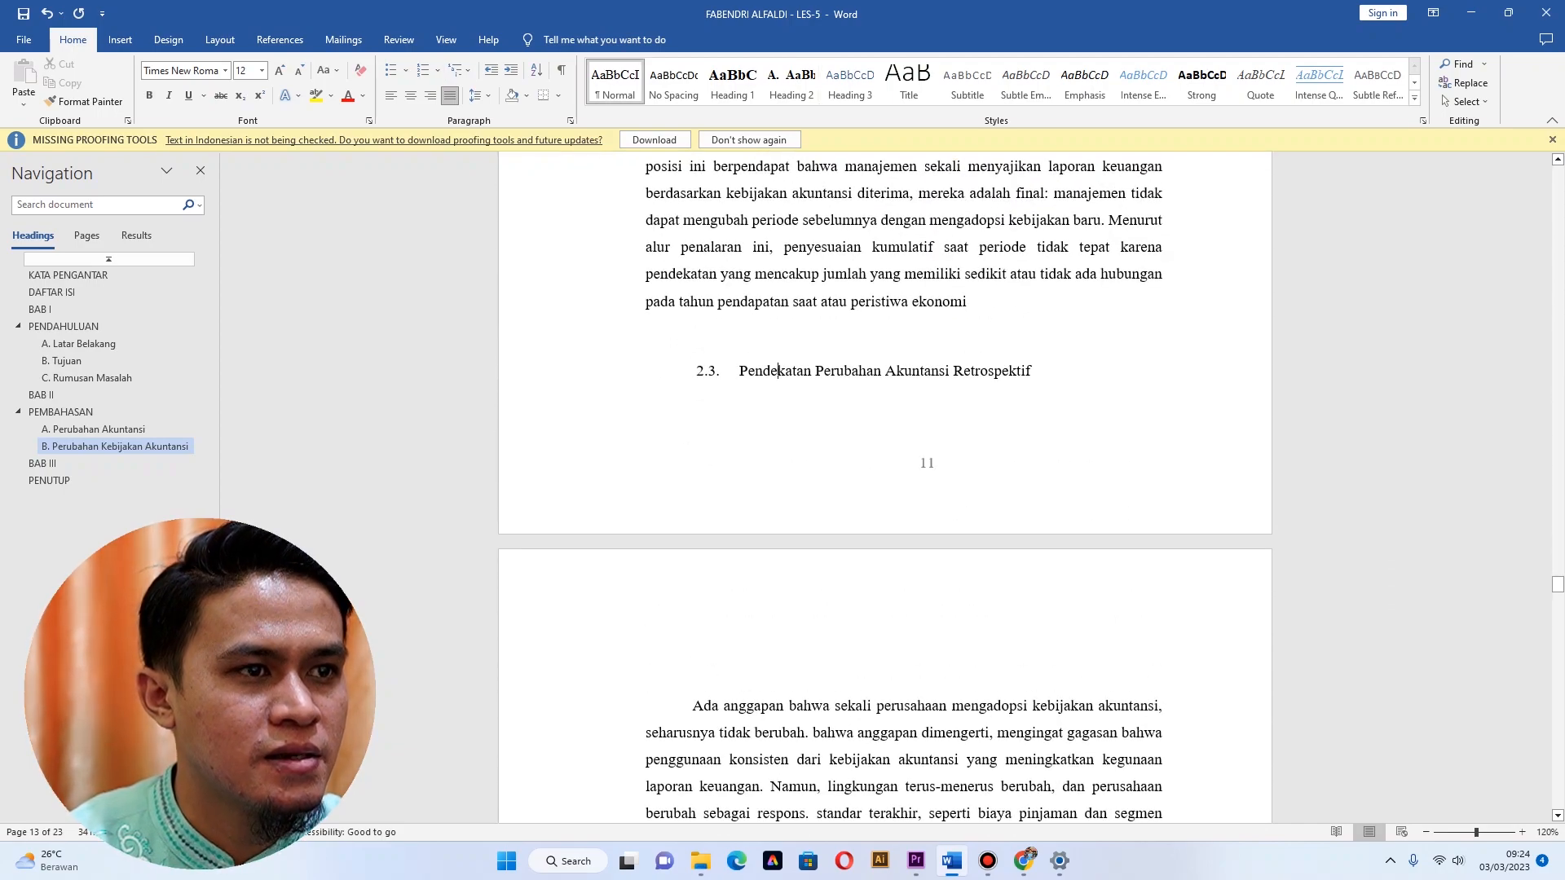
click(790, 82)
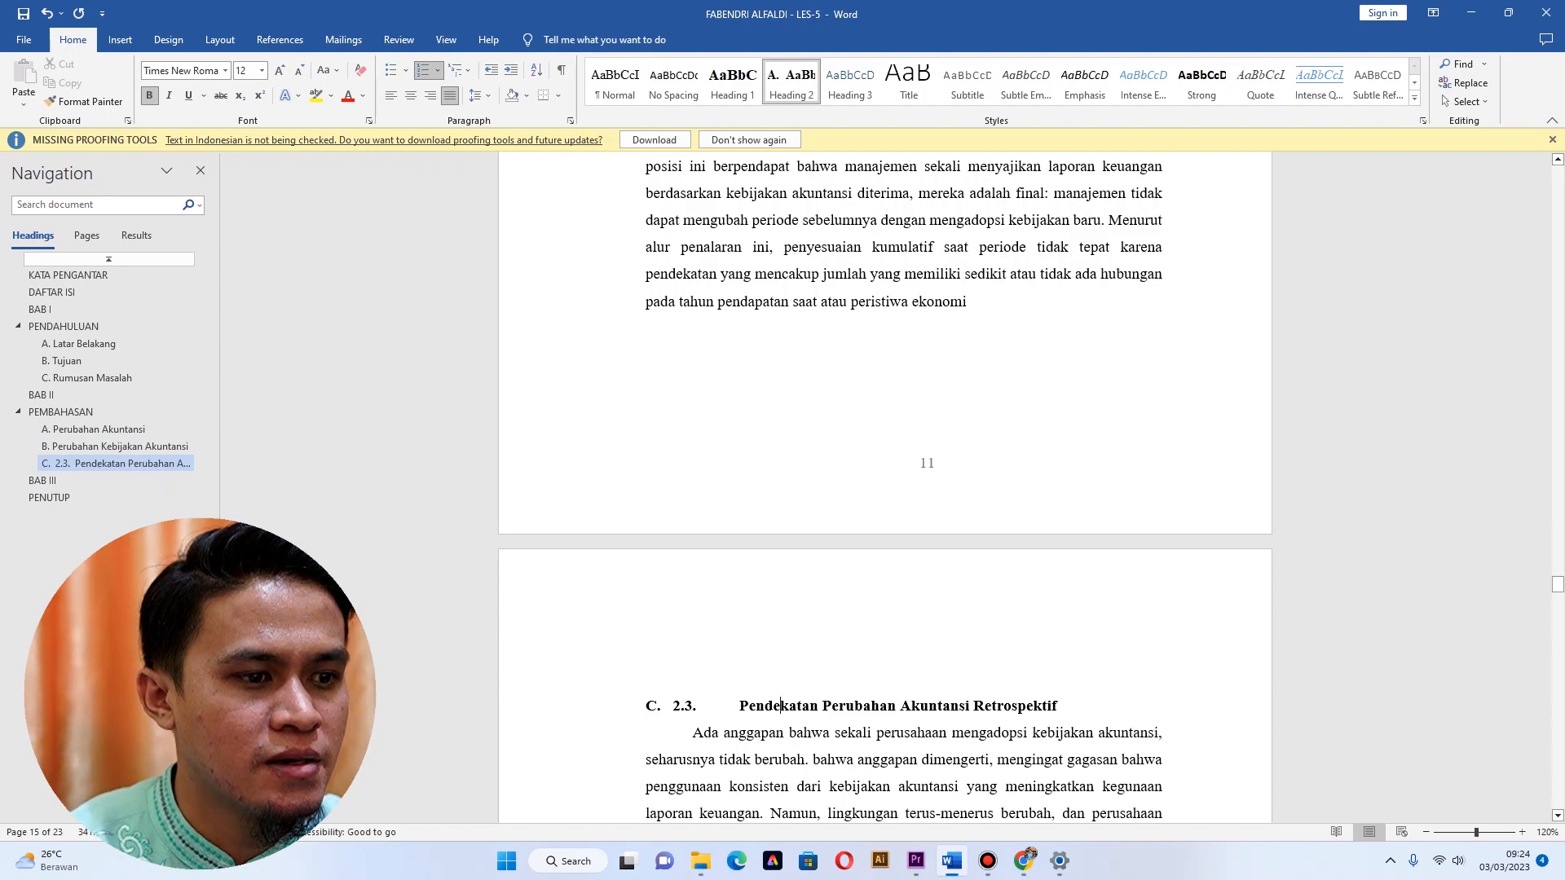
key(Delete)
key(Delete)
key(Delete)
key(Delete)
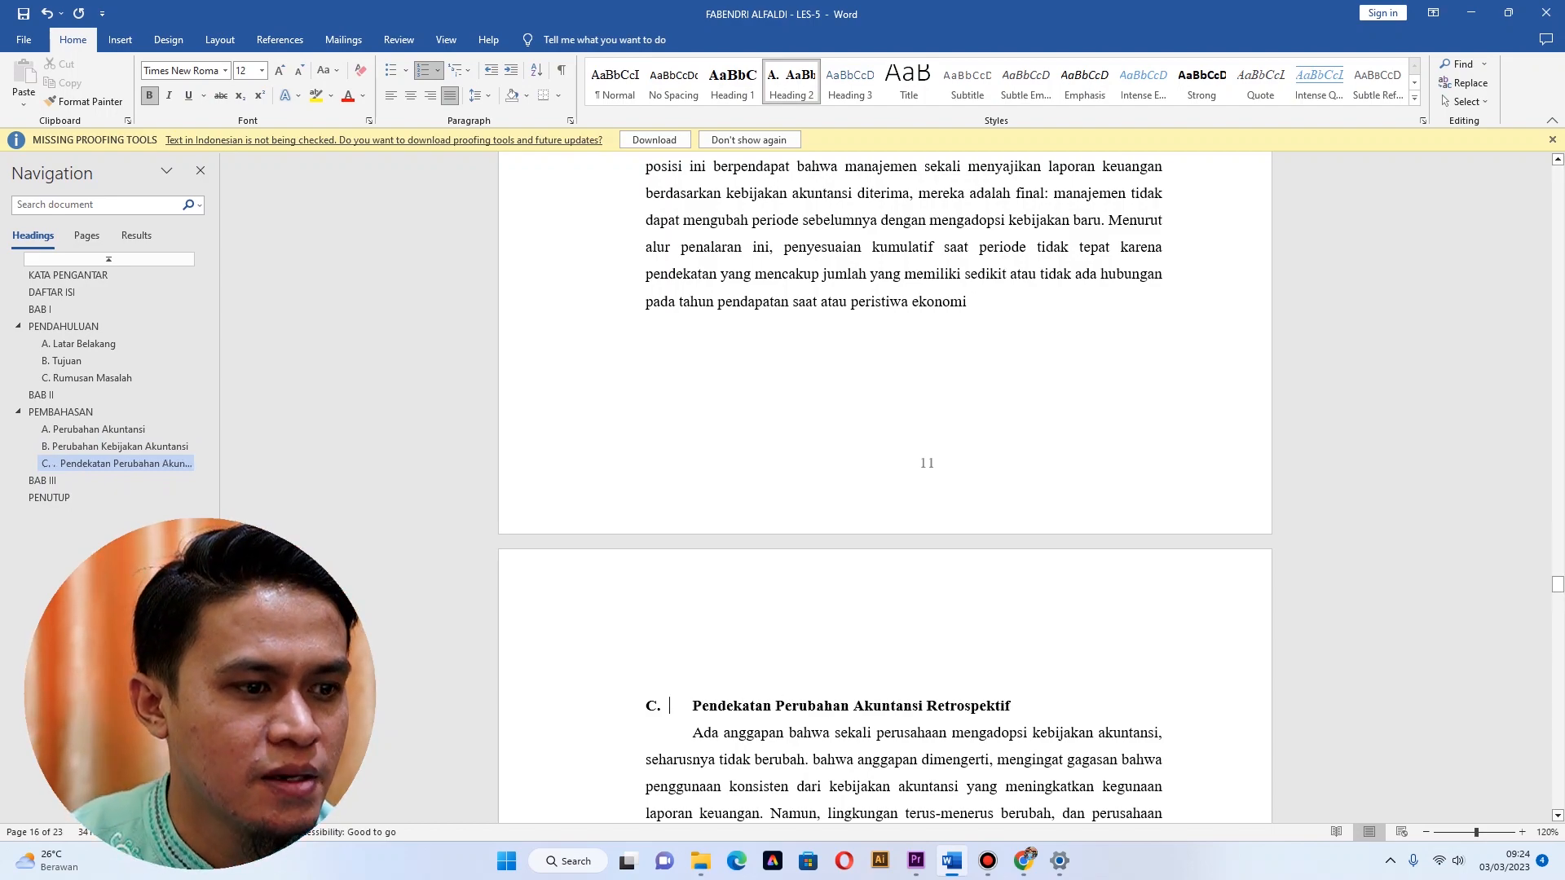
key(Delete)
Apply Heading 2 to the 2.4. Perubahan Estimasi Akuntansi subheading and delete its manual 2.4. number and the extra spacing.
scroll(897, 489, down, 15)
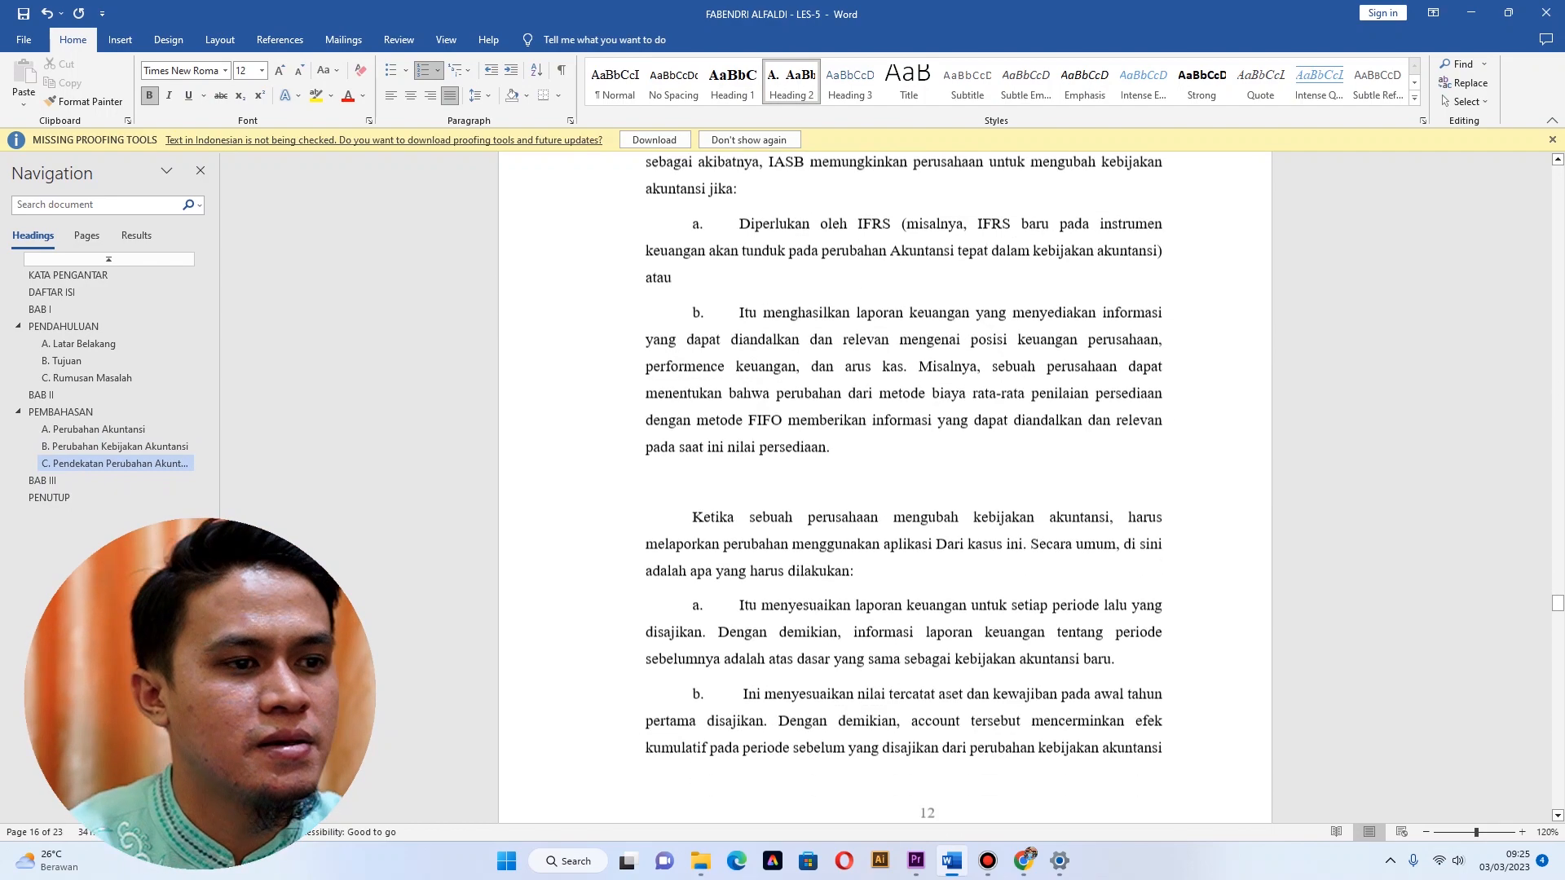
scroll(897, 489, down, 5)
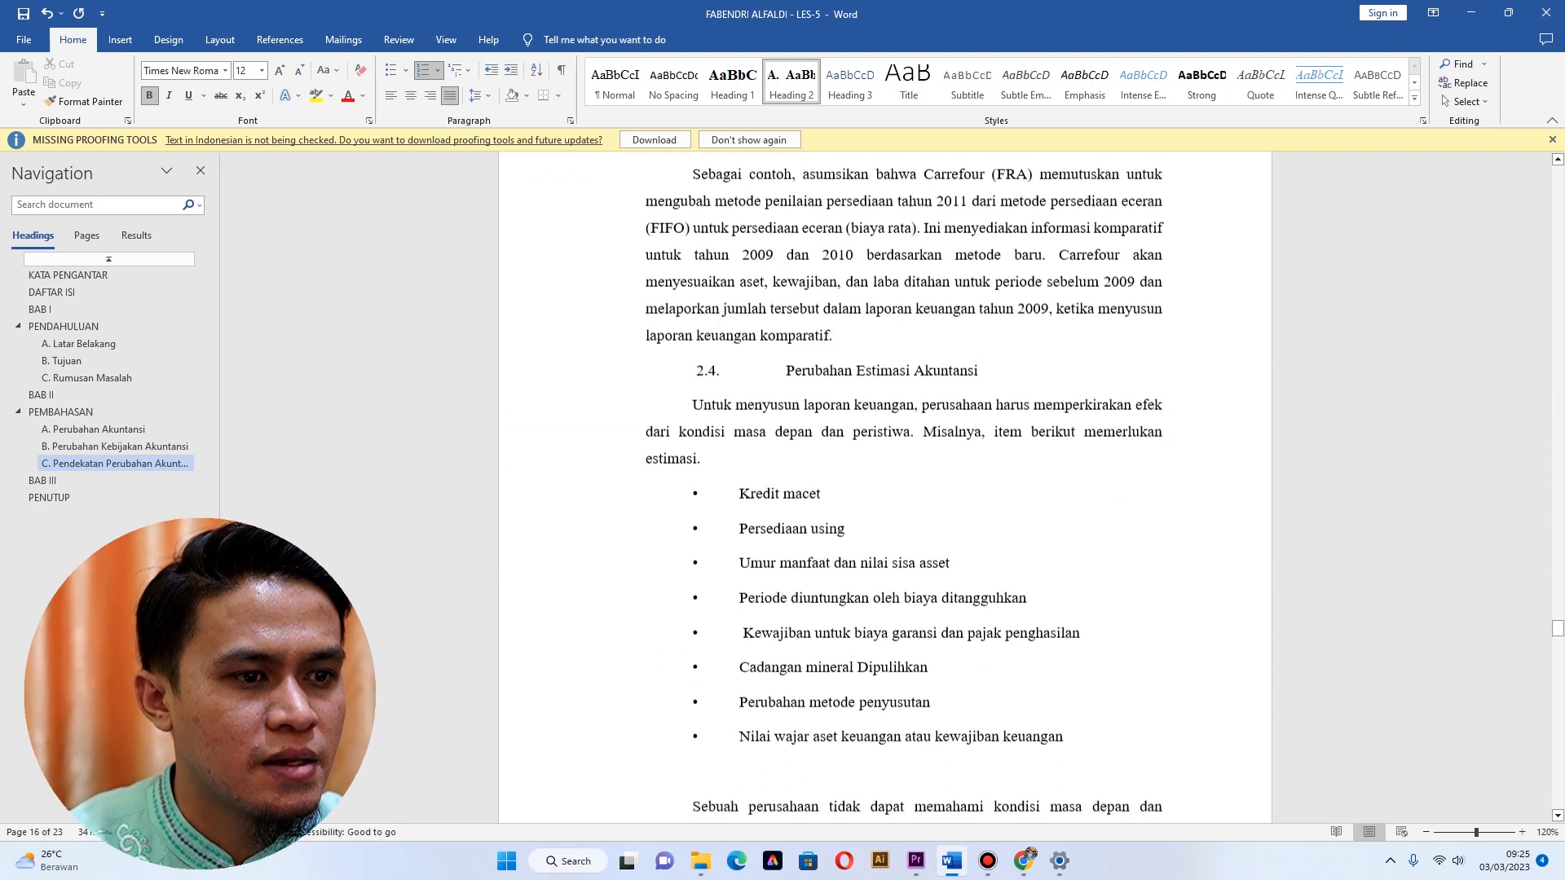
click(802, 510)
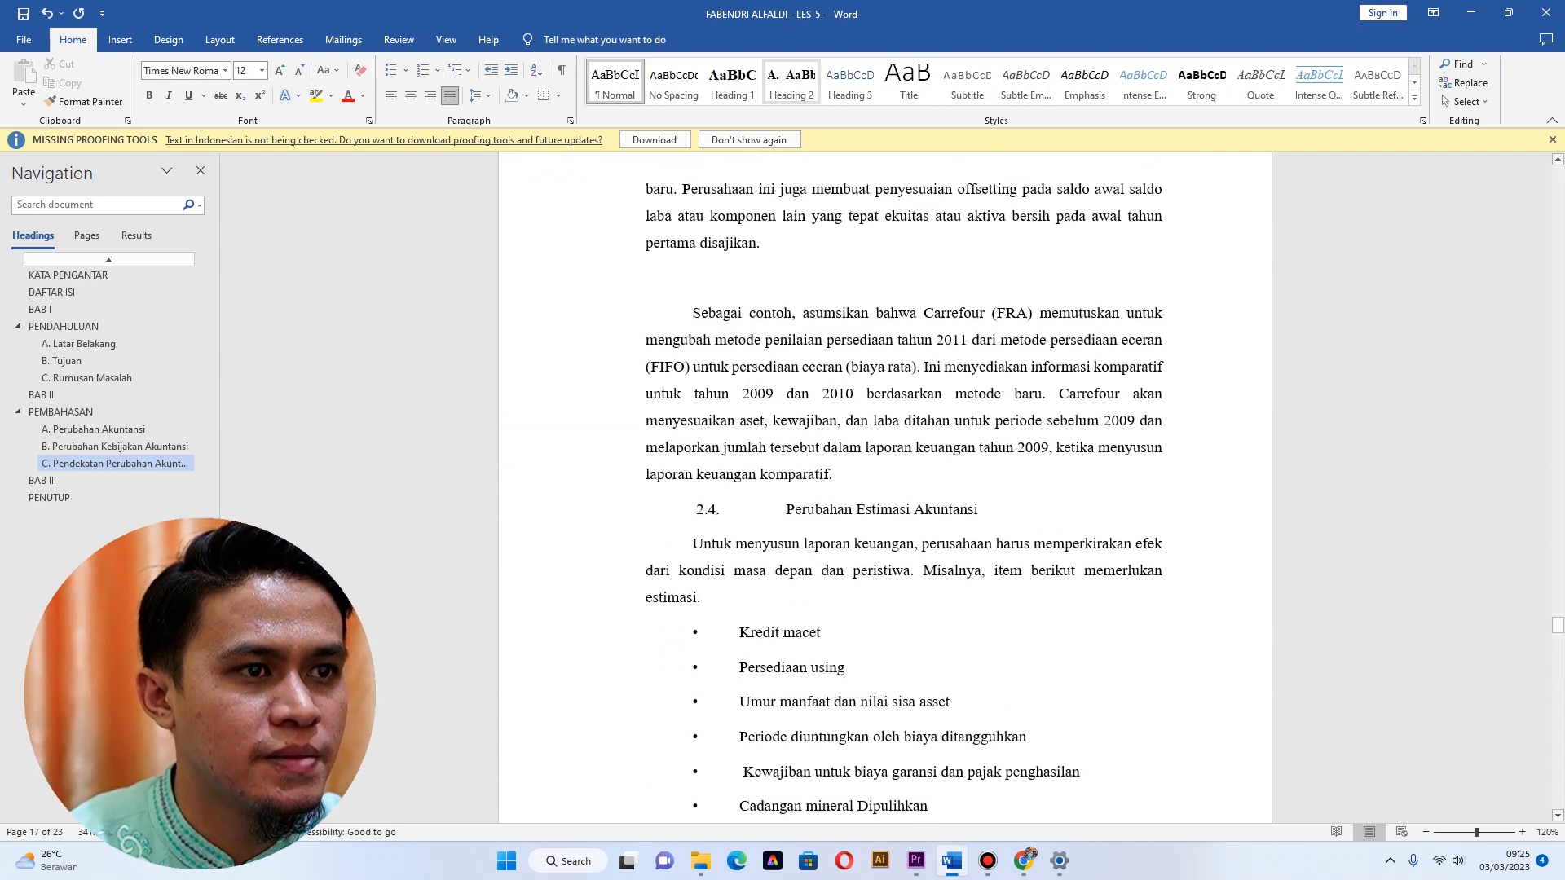
click(791, 81)
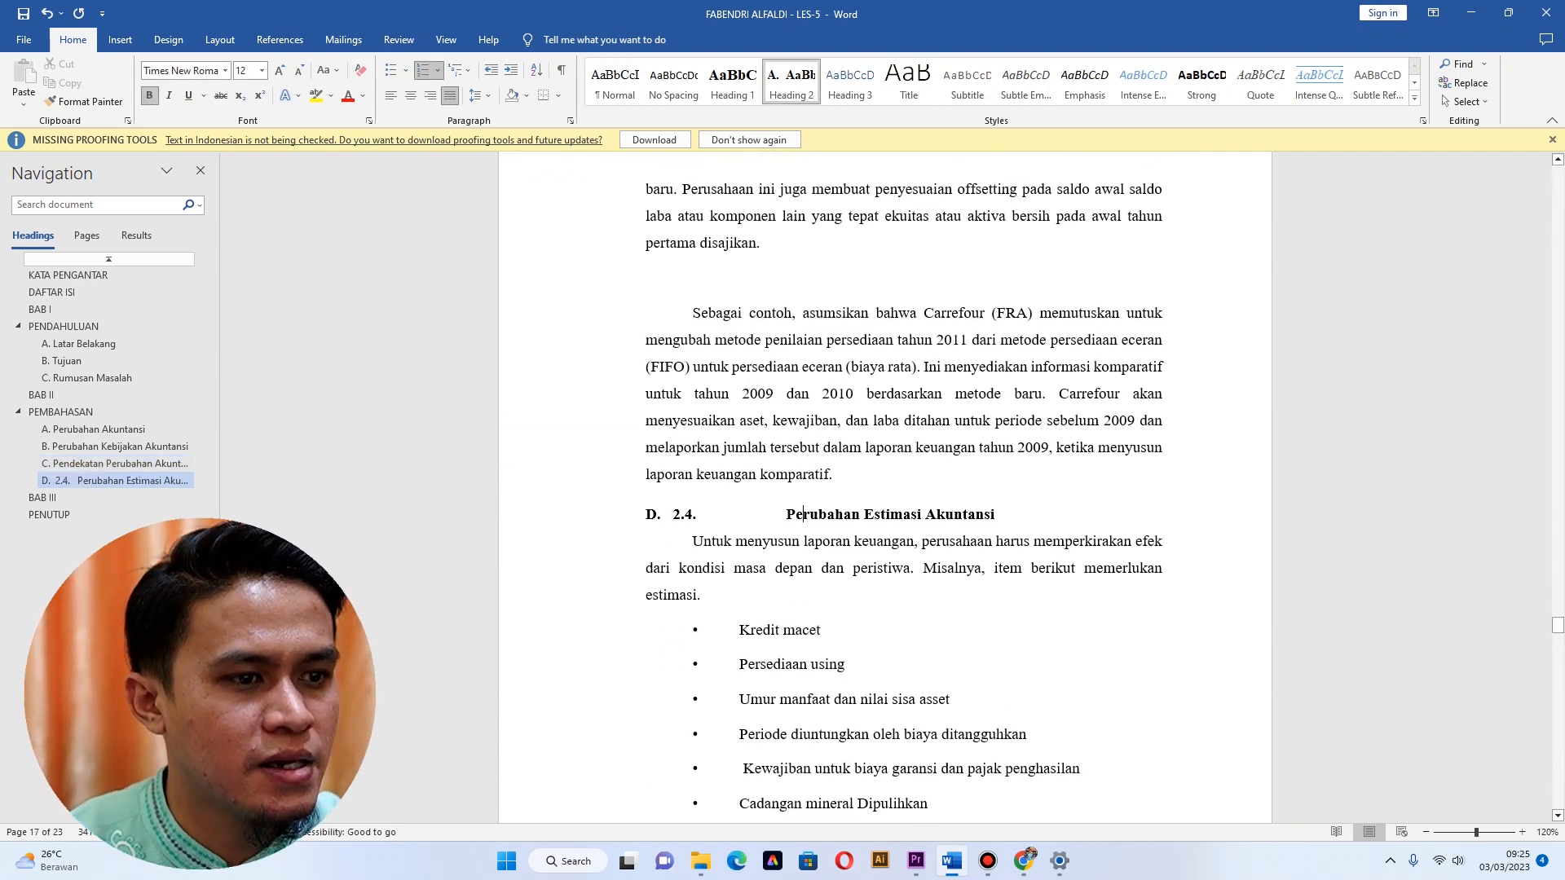
key(Delete)
key(Delete)
key(Delete)
key(Delete)
key(Delete)
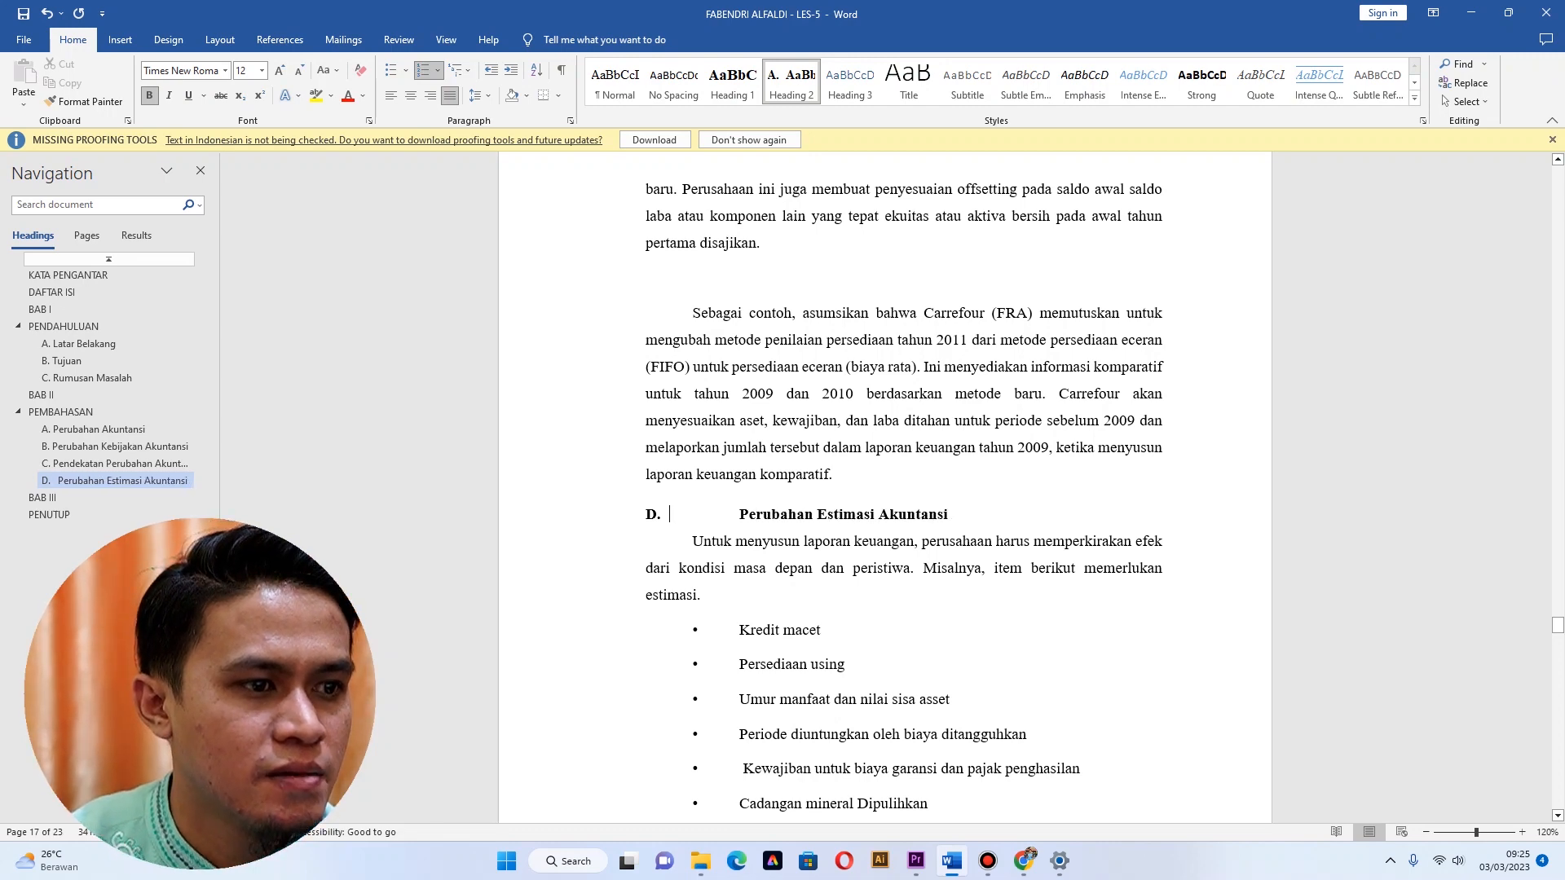
key(Delete)
Apply Heading 2 to the 2.5. Analisis Kesalahan subheading and delete its manual 2.5. number.
scroll(884, 489, down, 12)
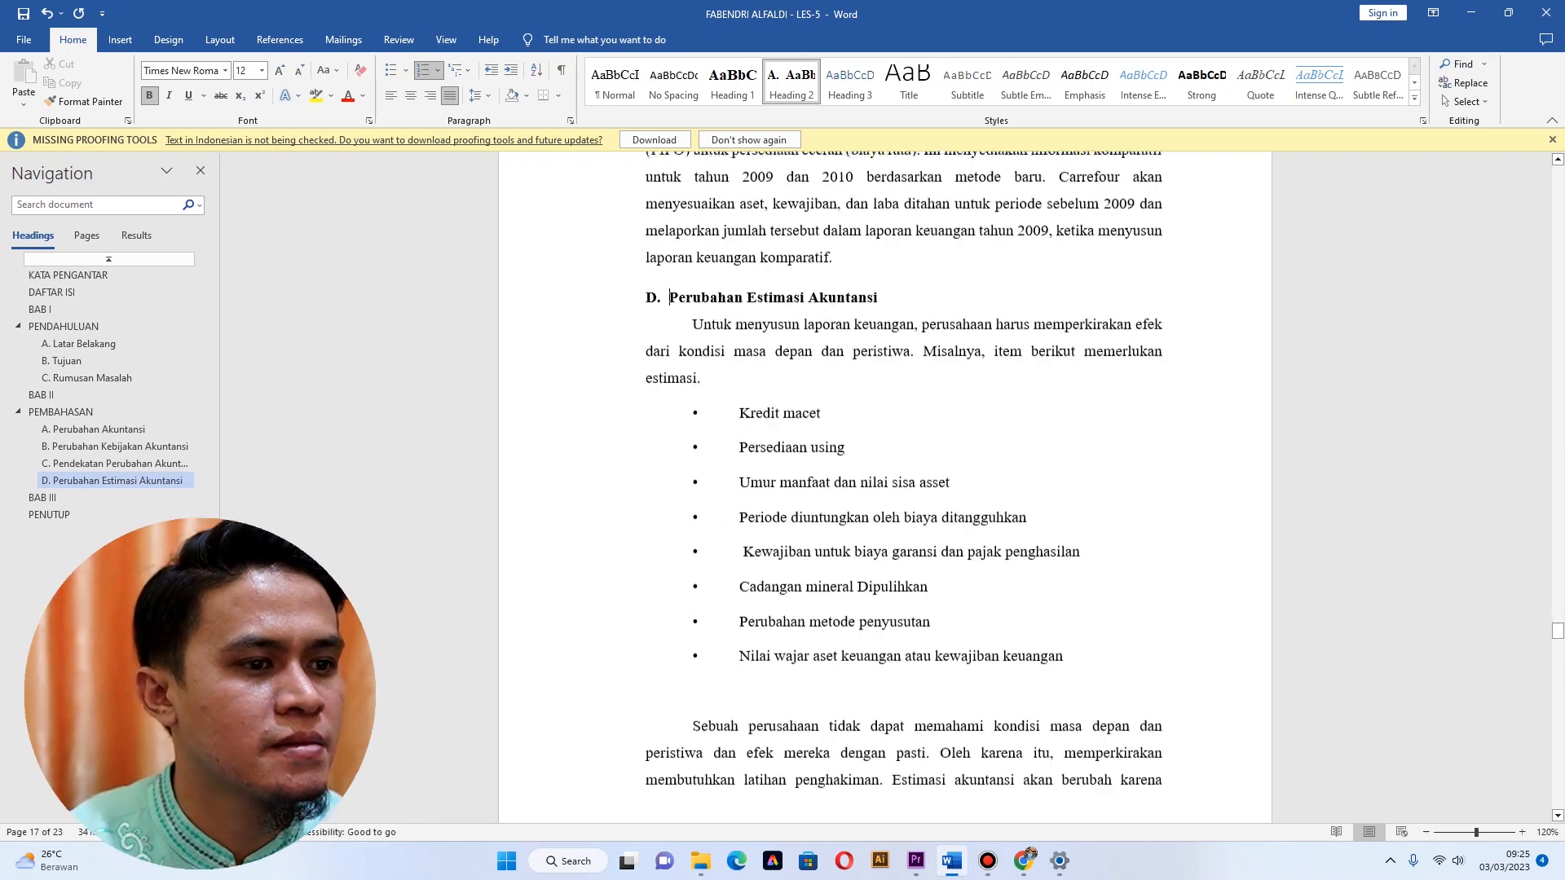
click(775, 326)
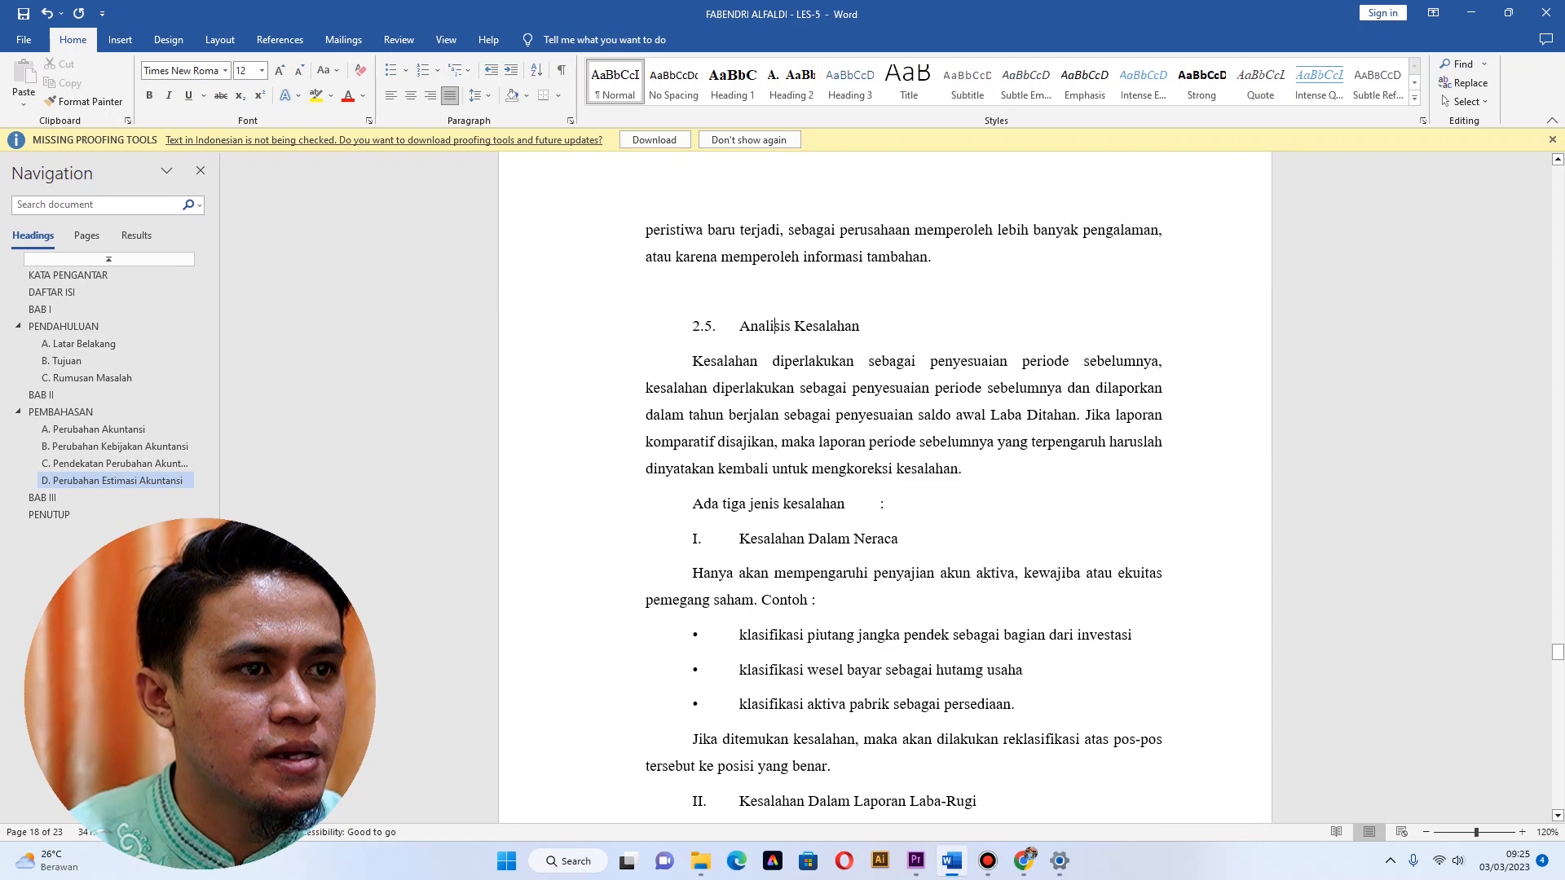
click(791, 83)
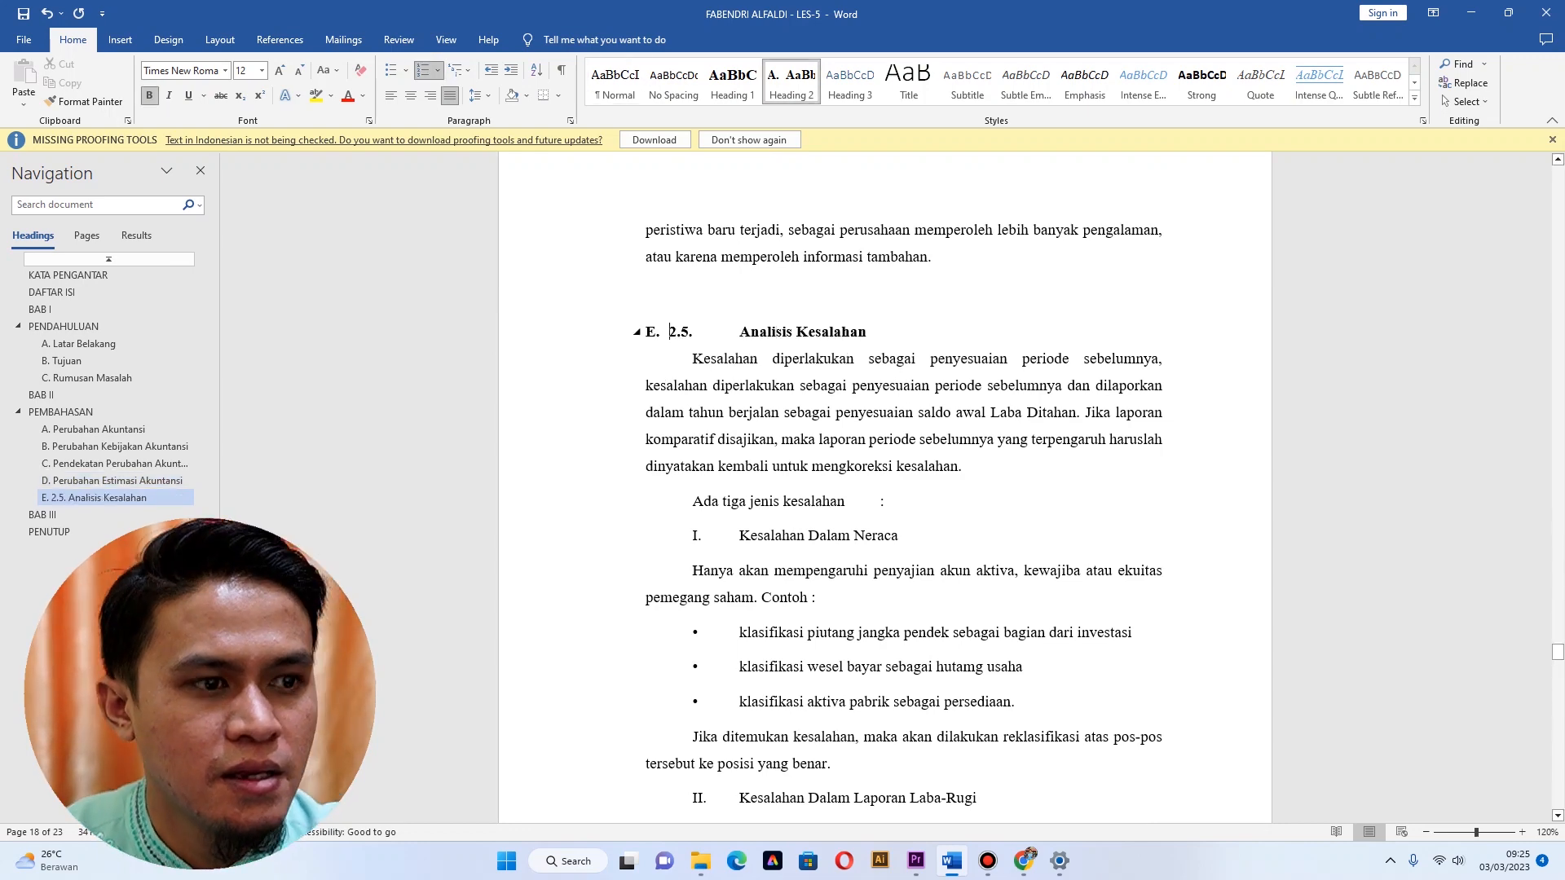
key(Delete)
key(Delete)
key(Delete)
key(Delete)
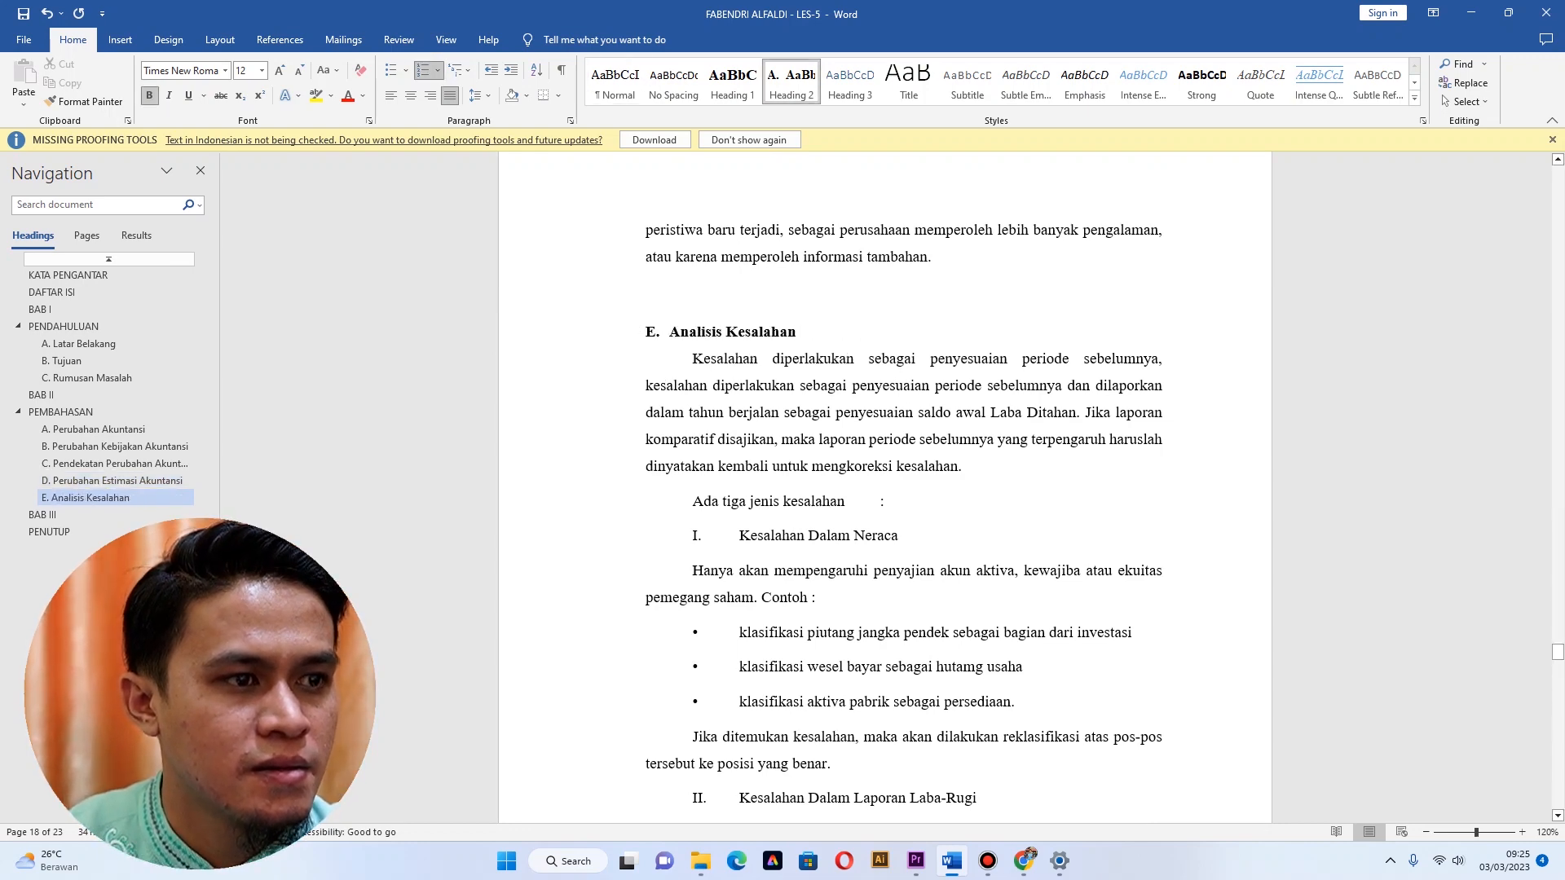
Apply Heading 2 to the 3.1. Kesimpulan subheading under BAB III PENUTUP and restart its lettering at A.
scroll(885, 489, down, 15)
scroll(885, 486, down, 15)
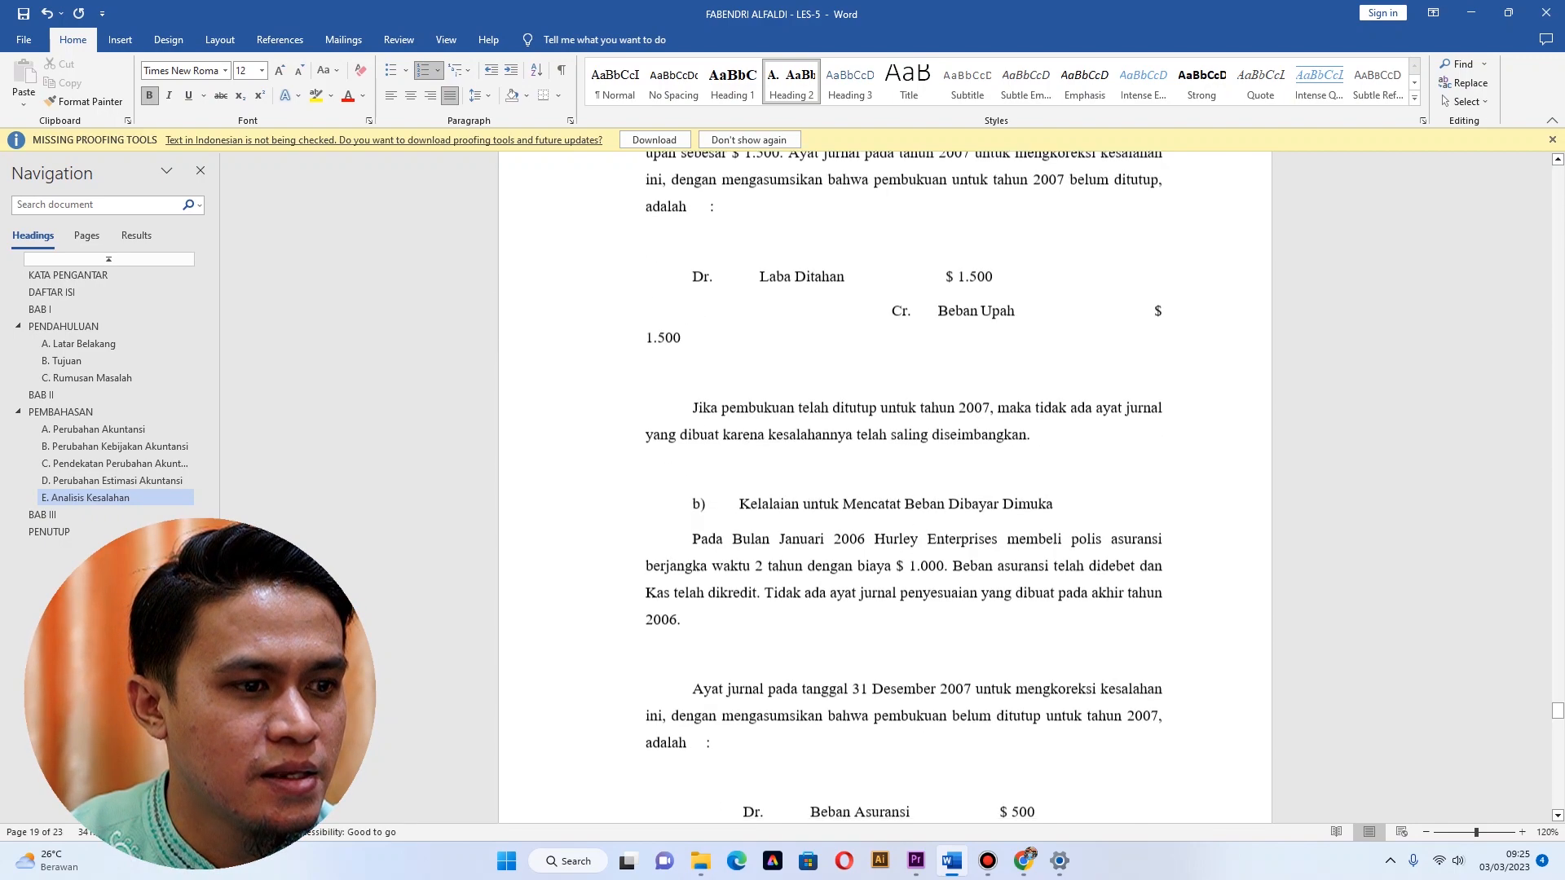
scroll(885, 486, down, 4)
scroll(885, 487, down, 20)
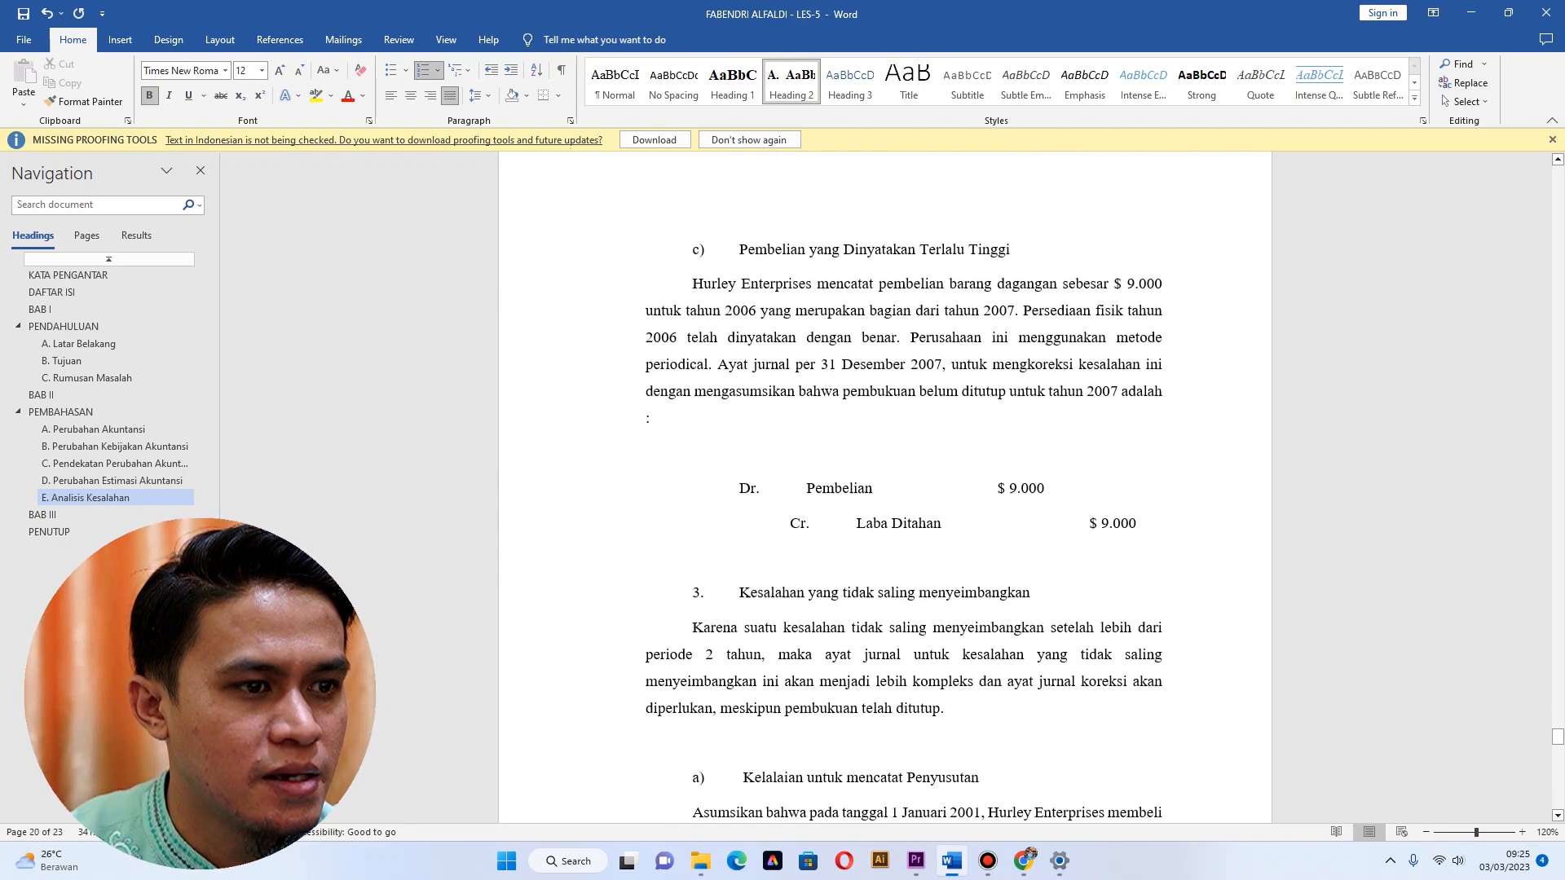
scroll(885, 486, down, 20)
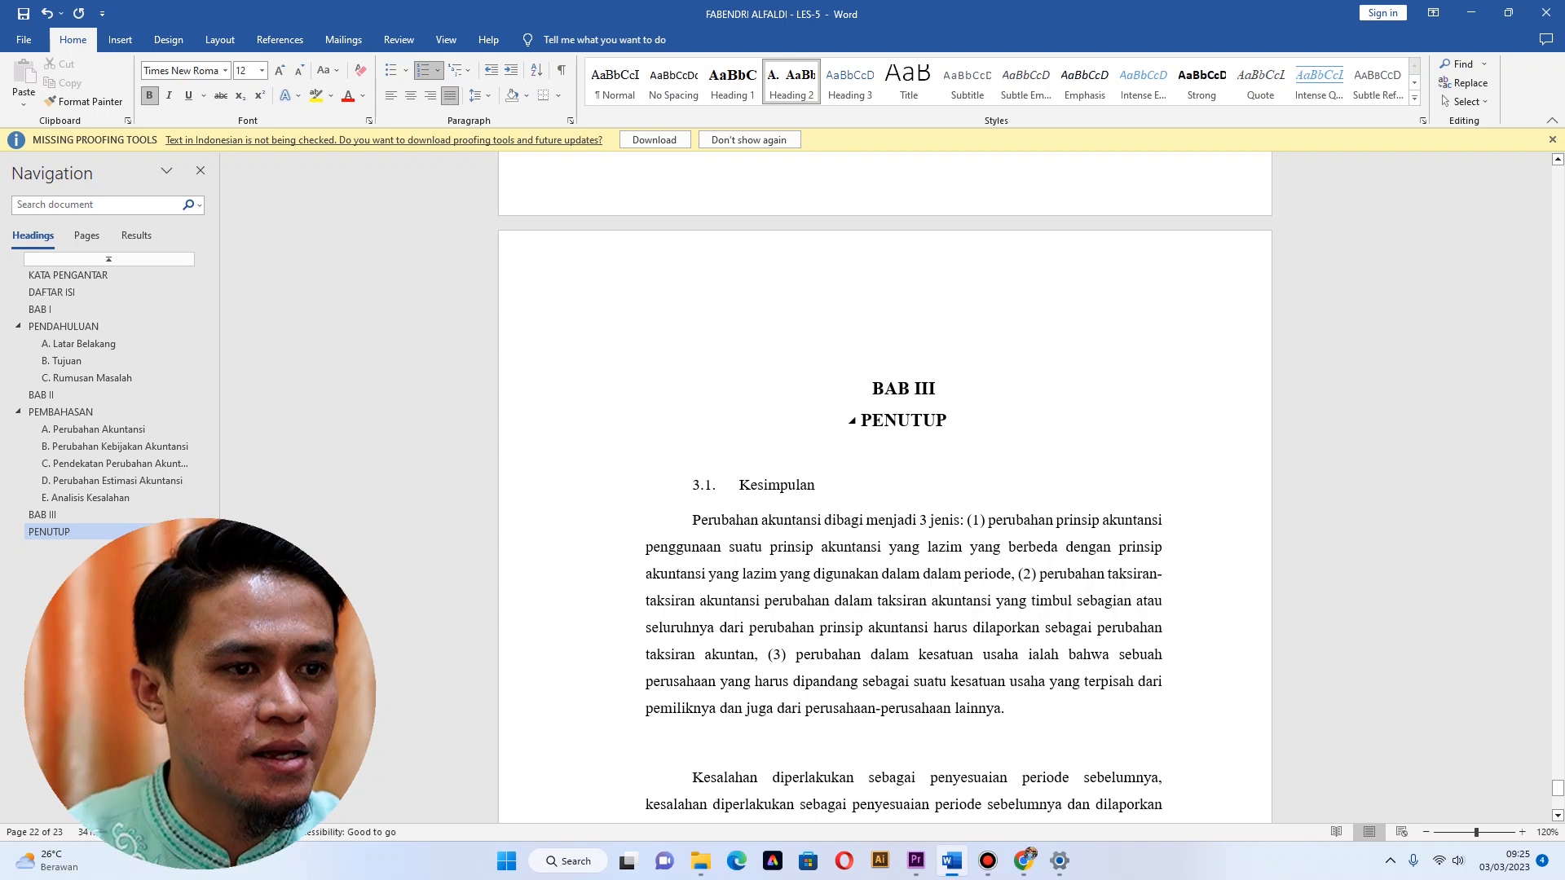
click(789, 485)
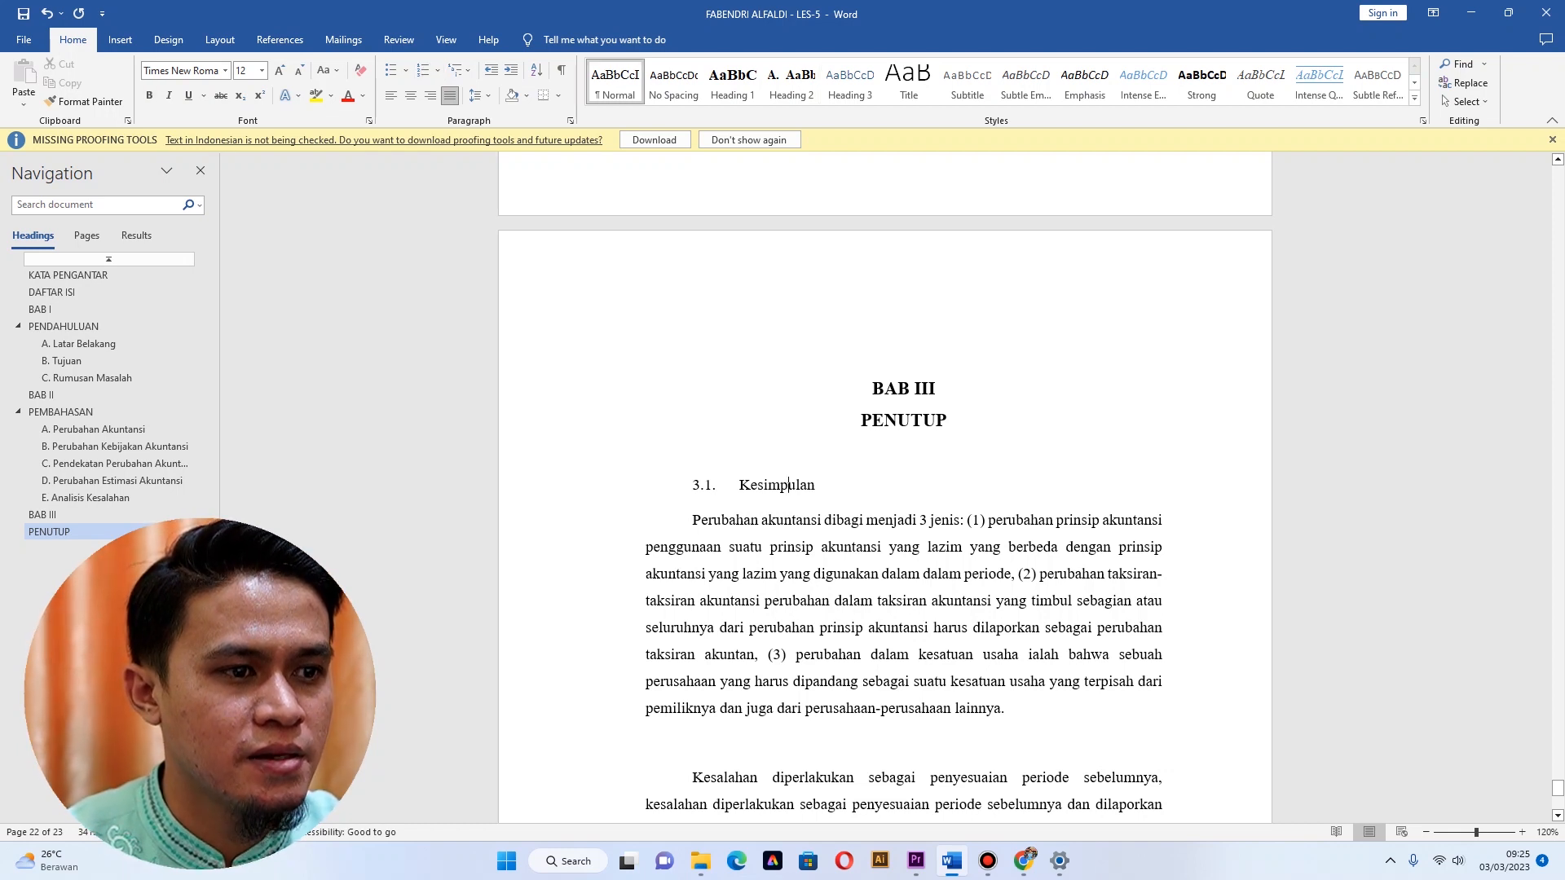
click(791, 82)
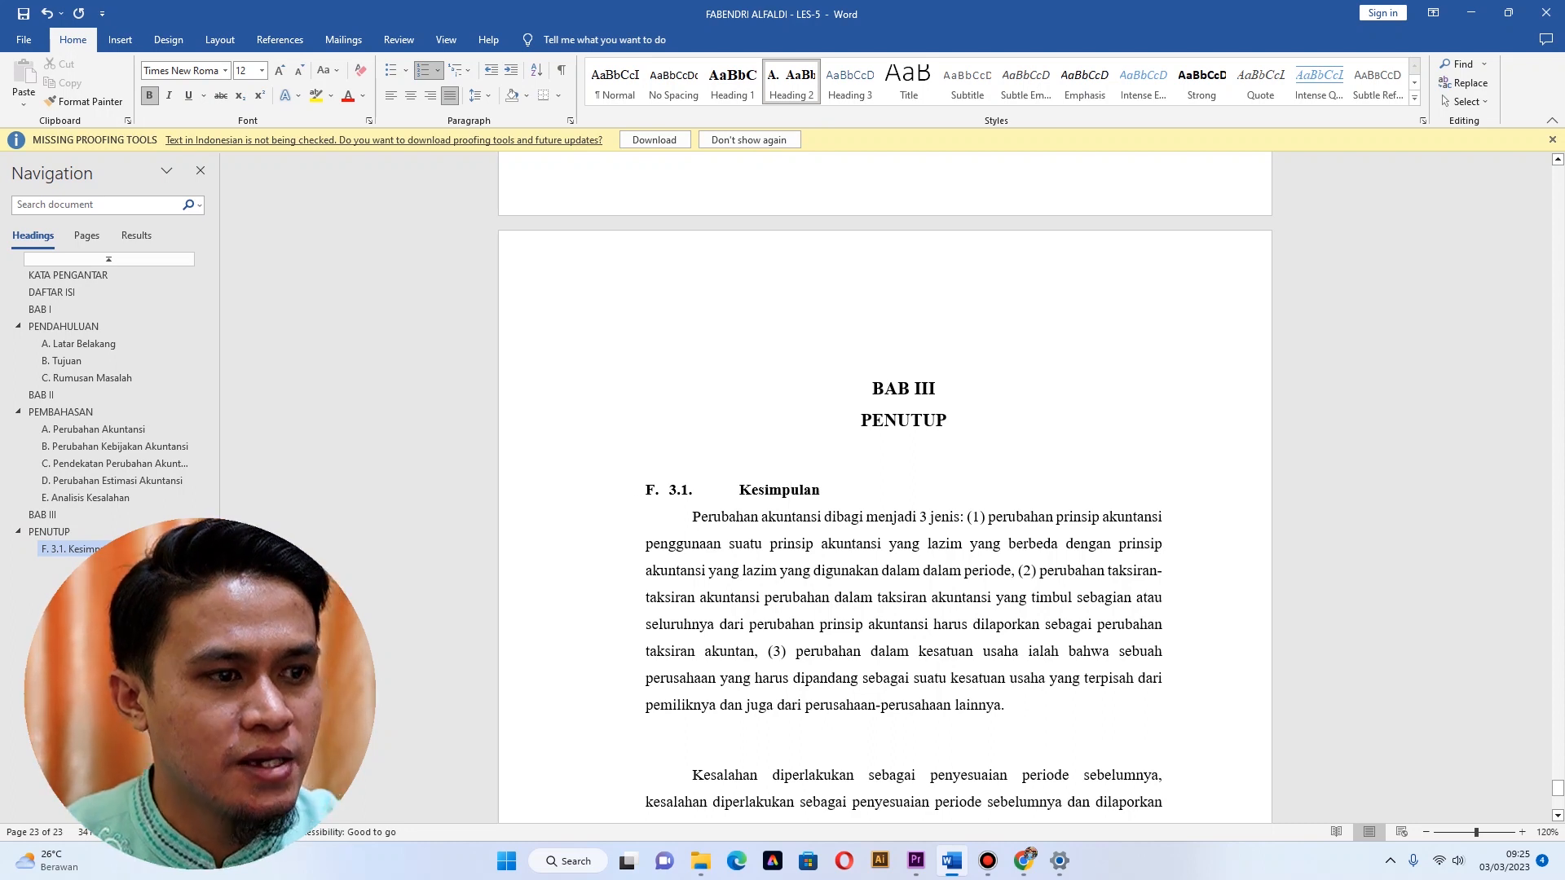
click(650, 490)
right_click(650, 490)
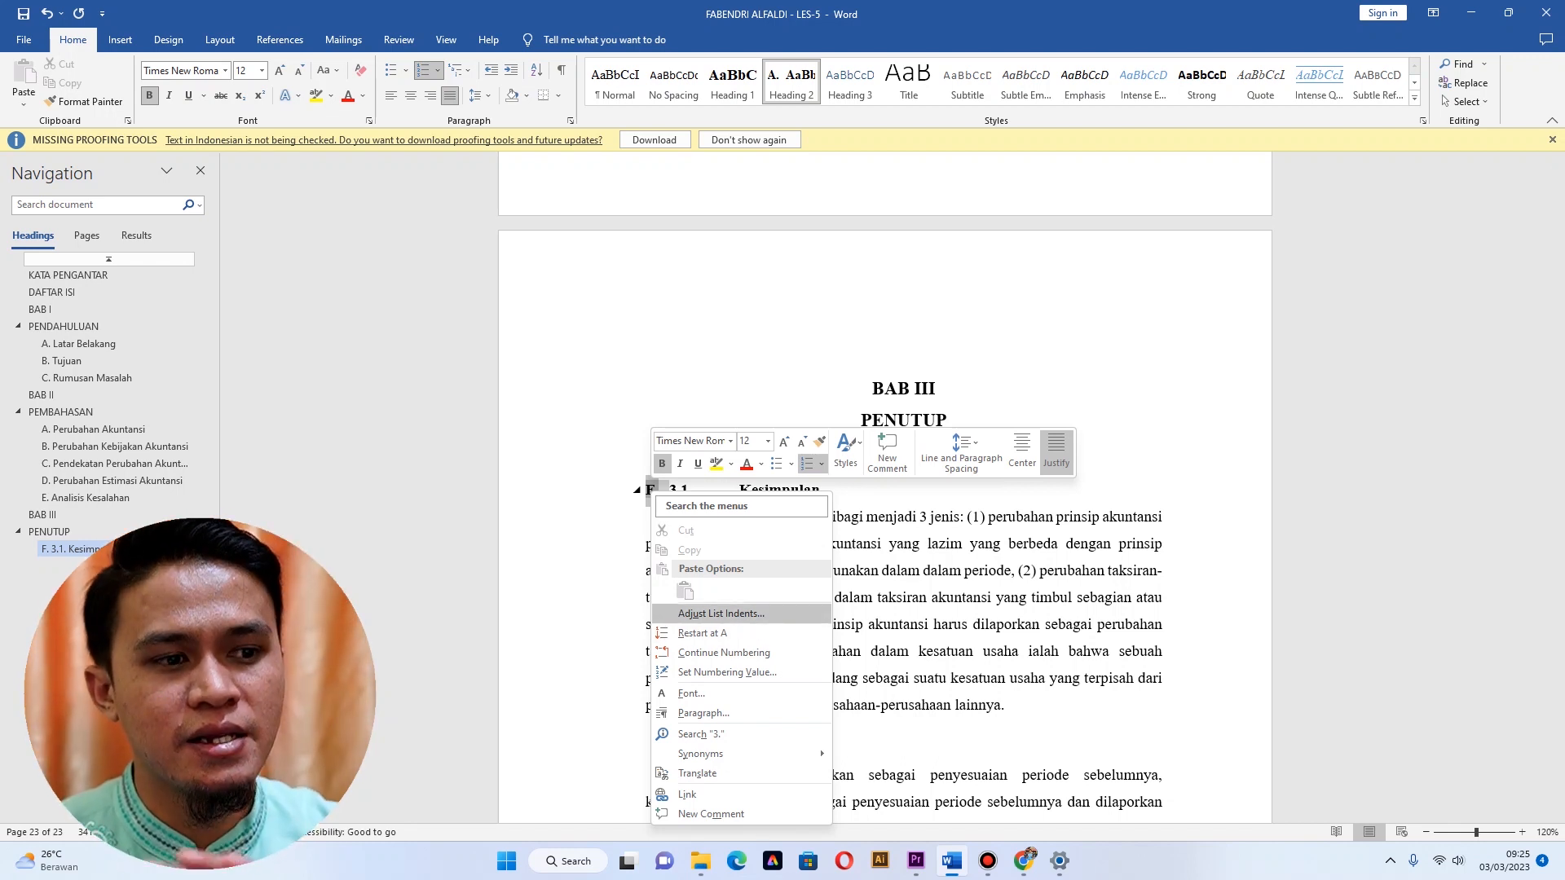
click(702, 633)
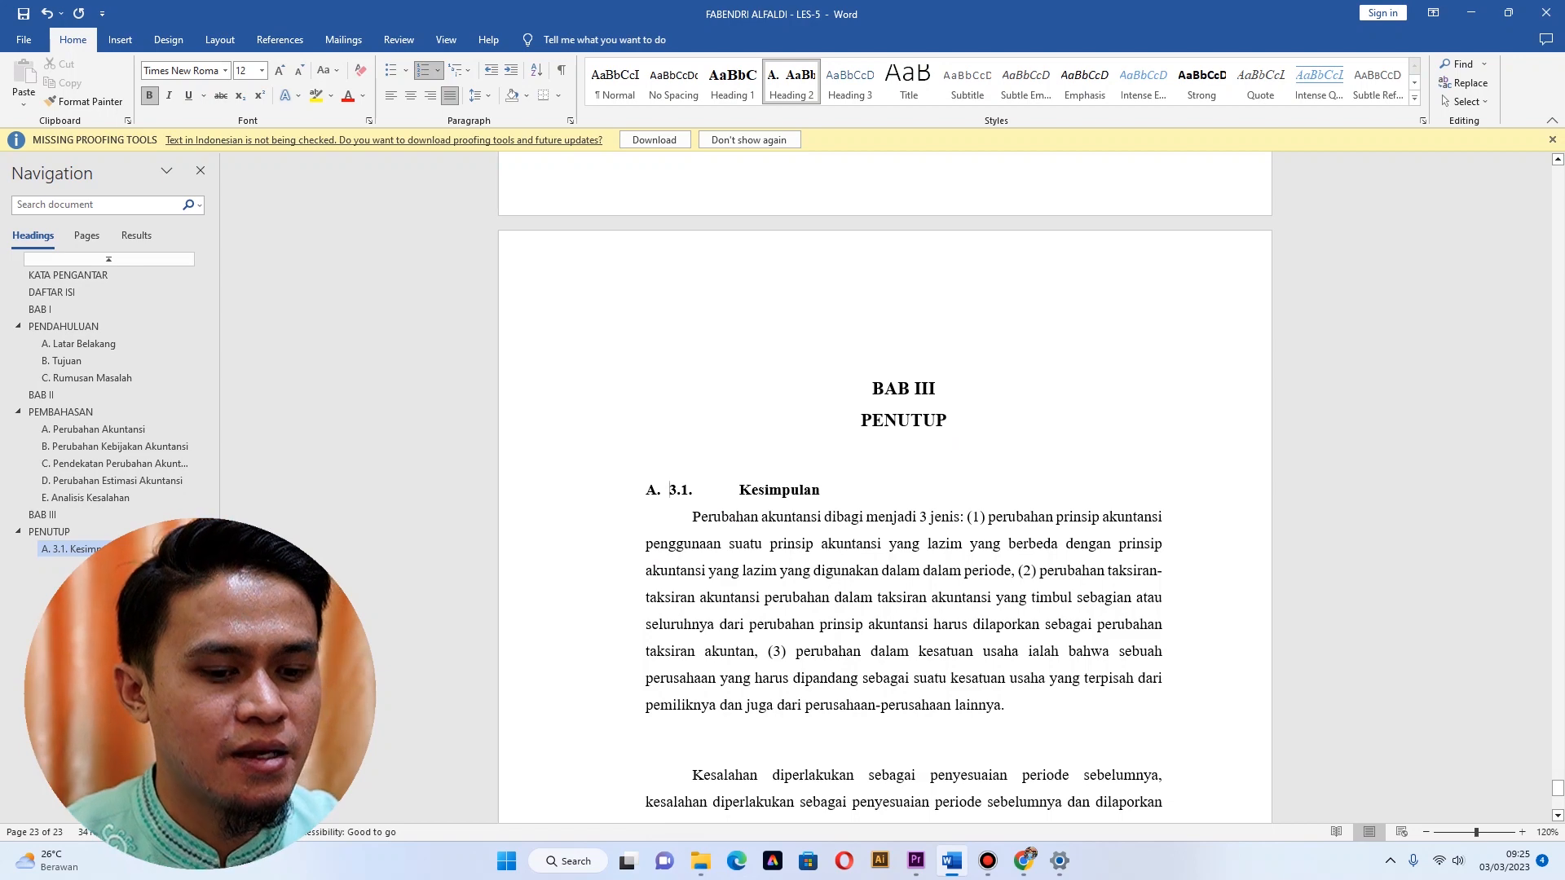
Delete the manual 3.1. number and the gap after it from the Kesimpulan subheading.
key(Delete)
key(Delete)
key(Delete)
key(Delete)
scroll(885, 489, down, 6)
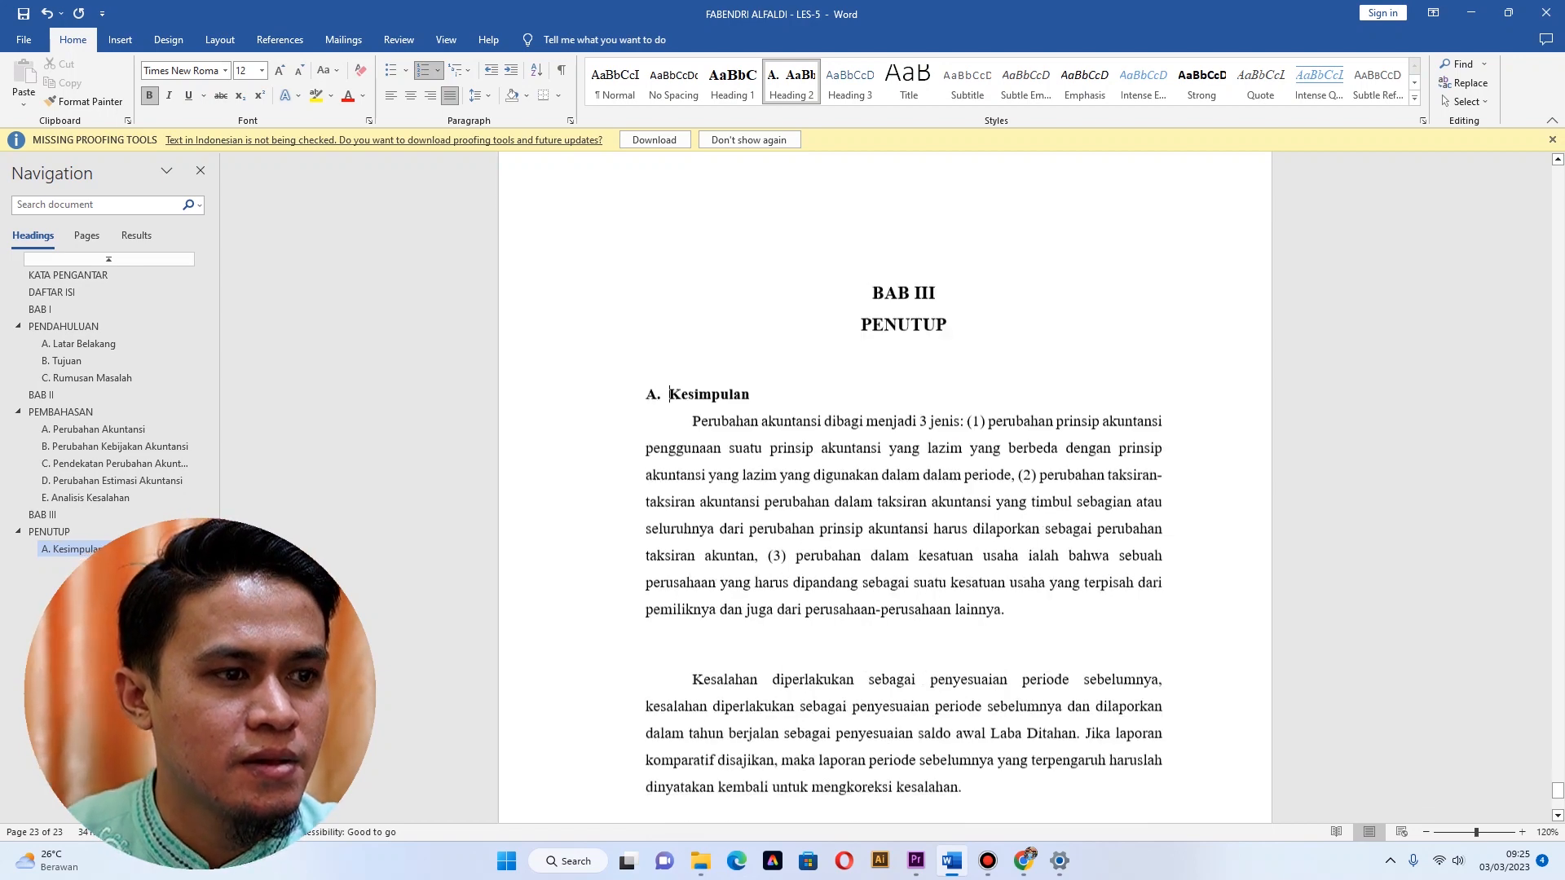
scroll(884, 489, up, 3)
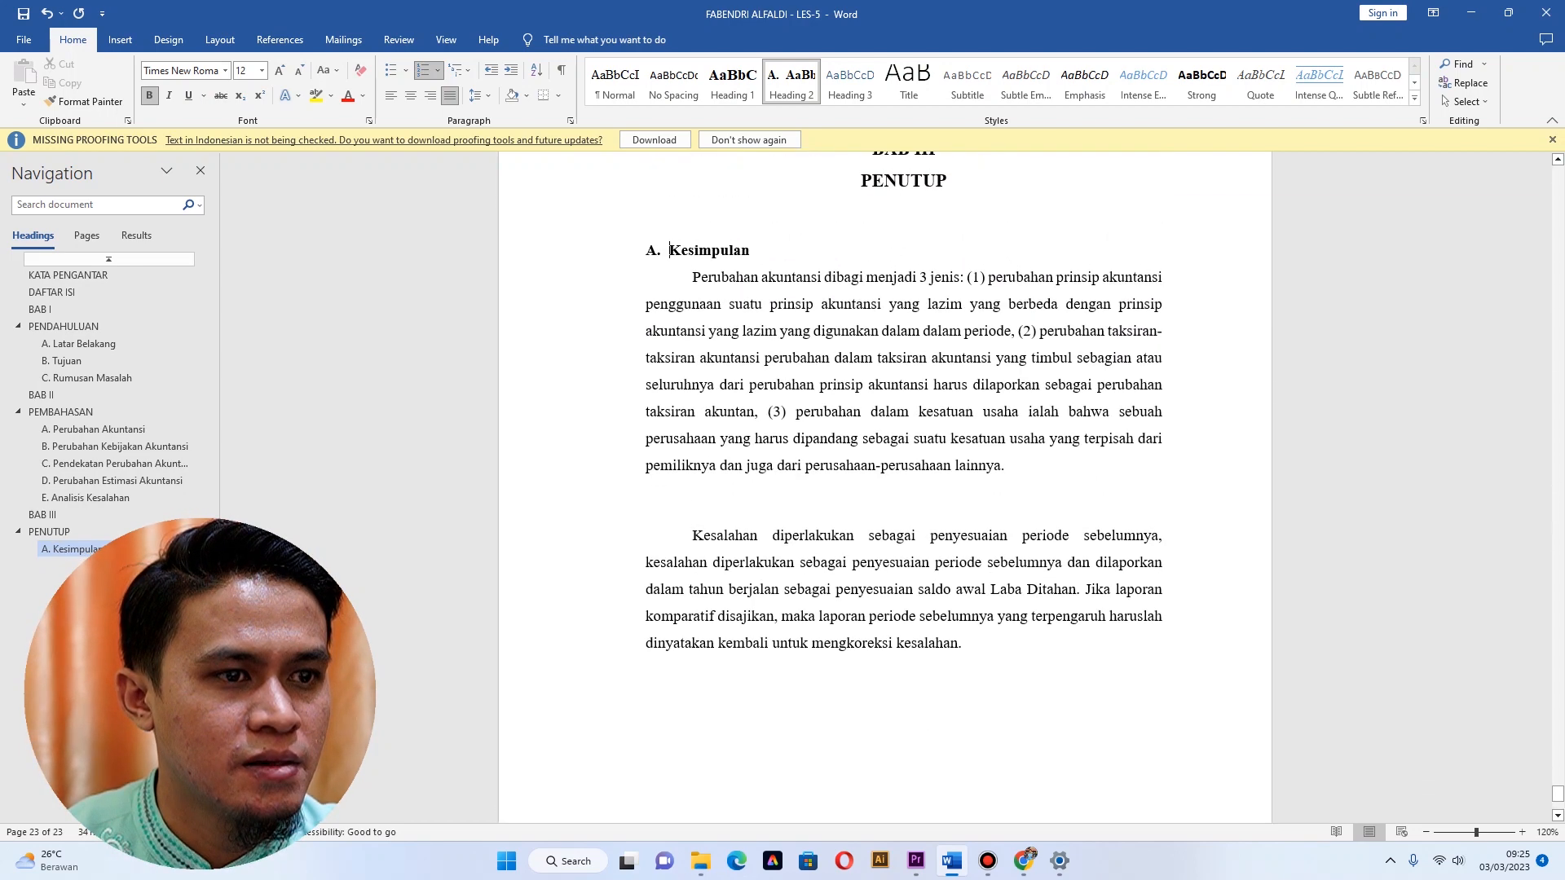
scroll(884, 489, down, 3)
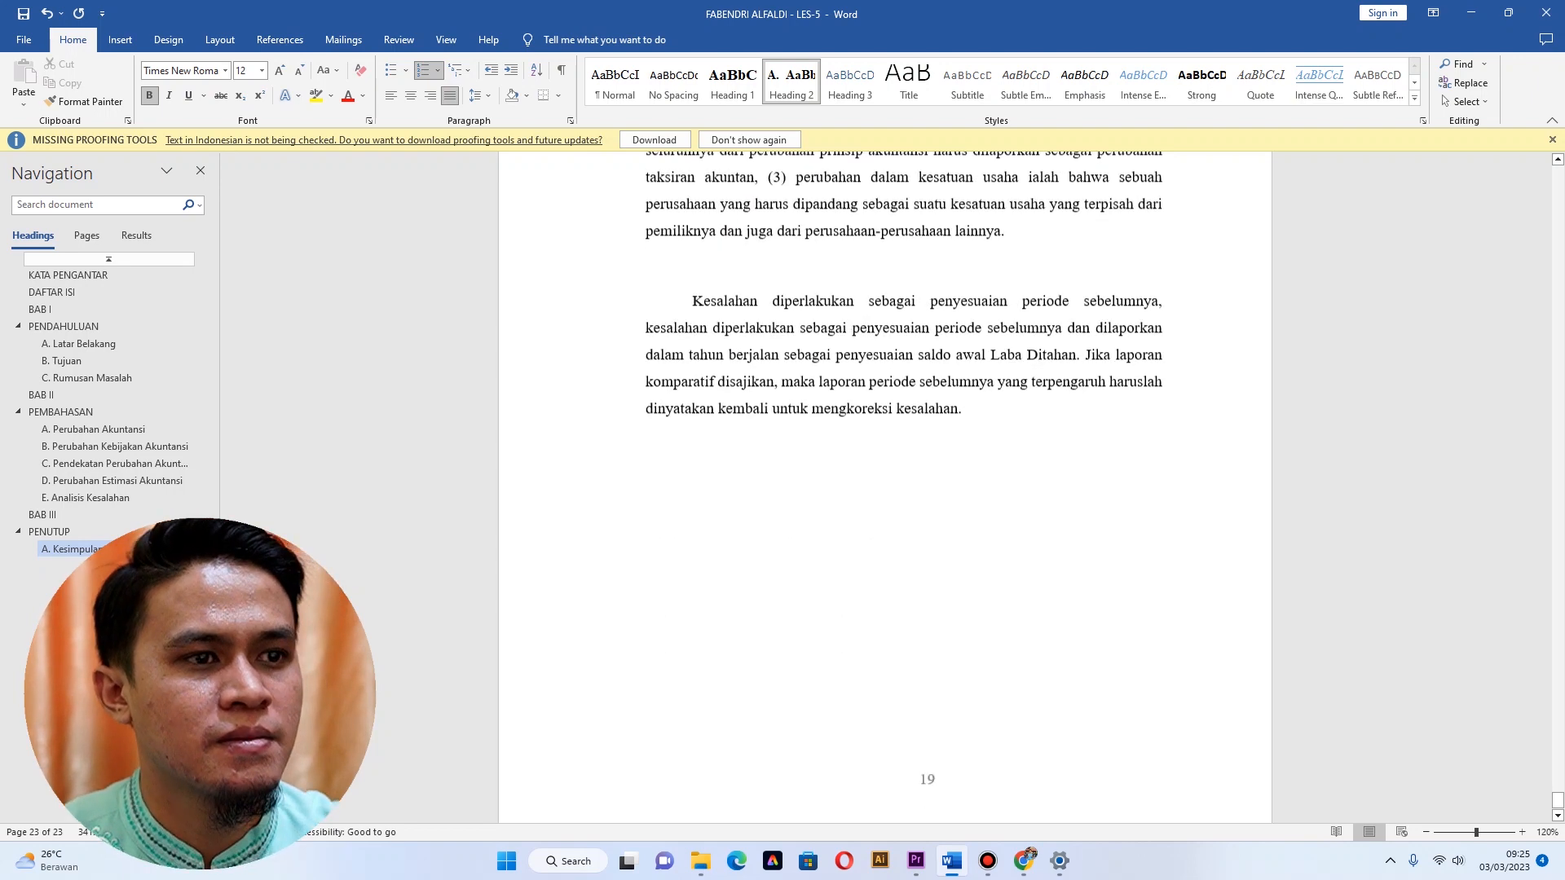
scroll(884, 489, up, 3)
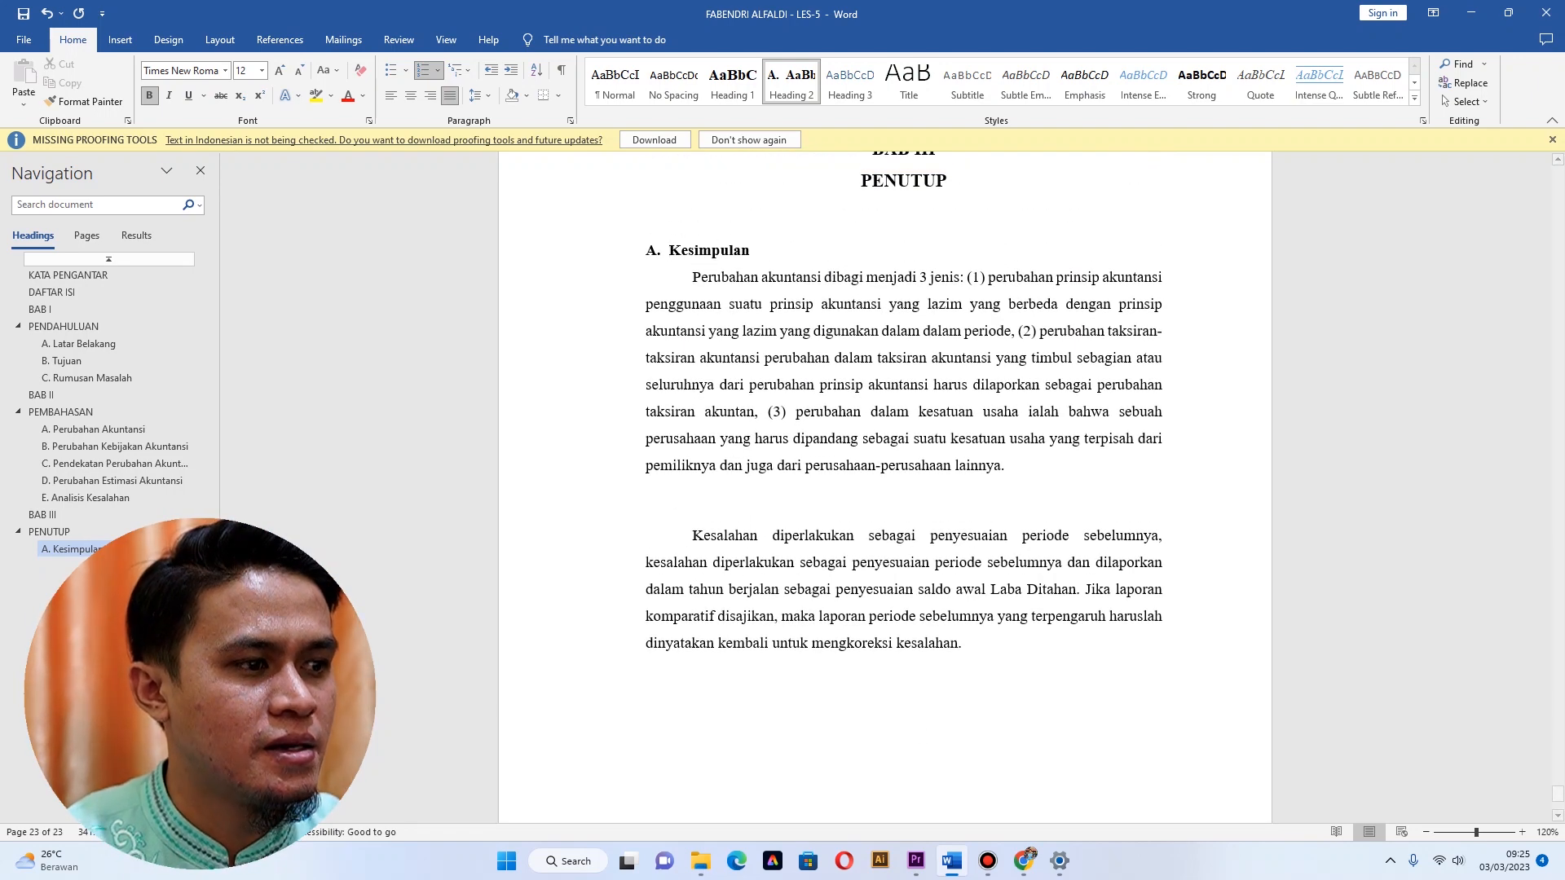
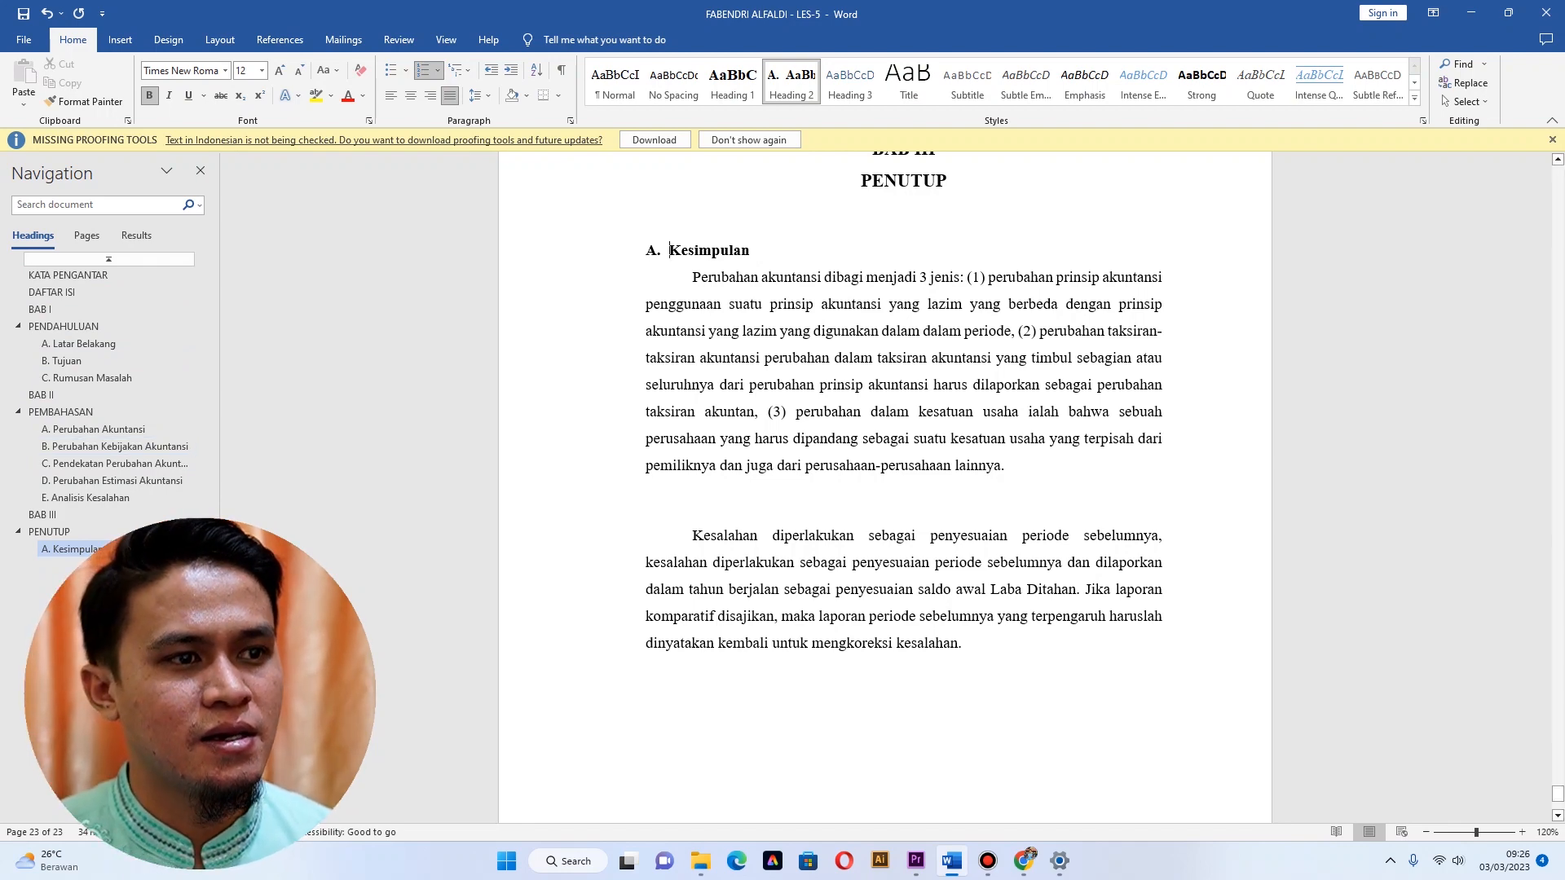
scroll(905, 444, up, 1)
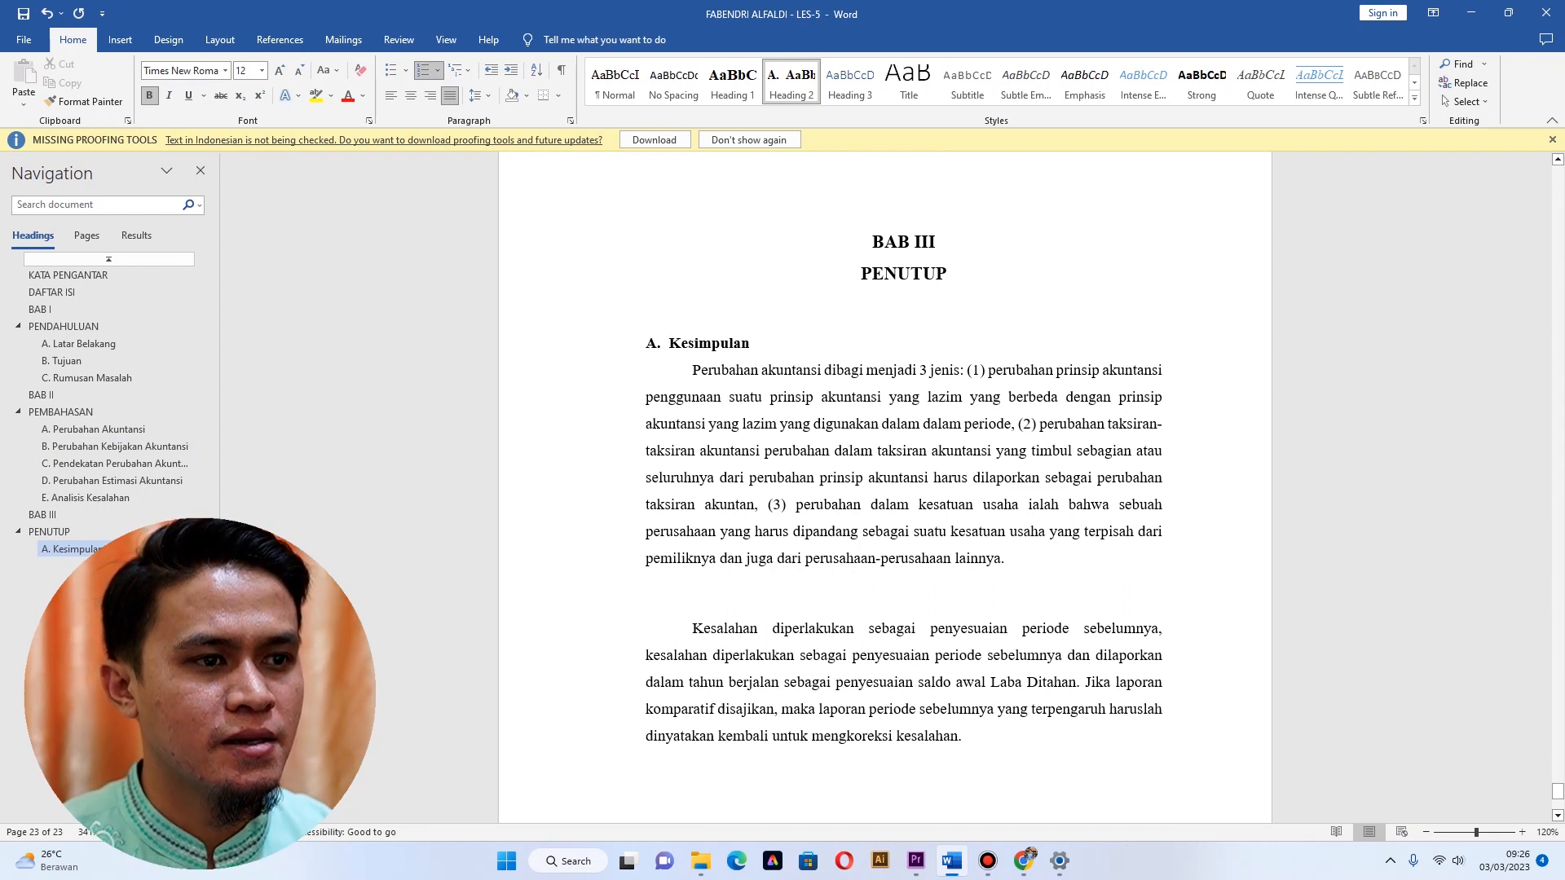
click(739, 424)
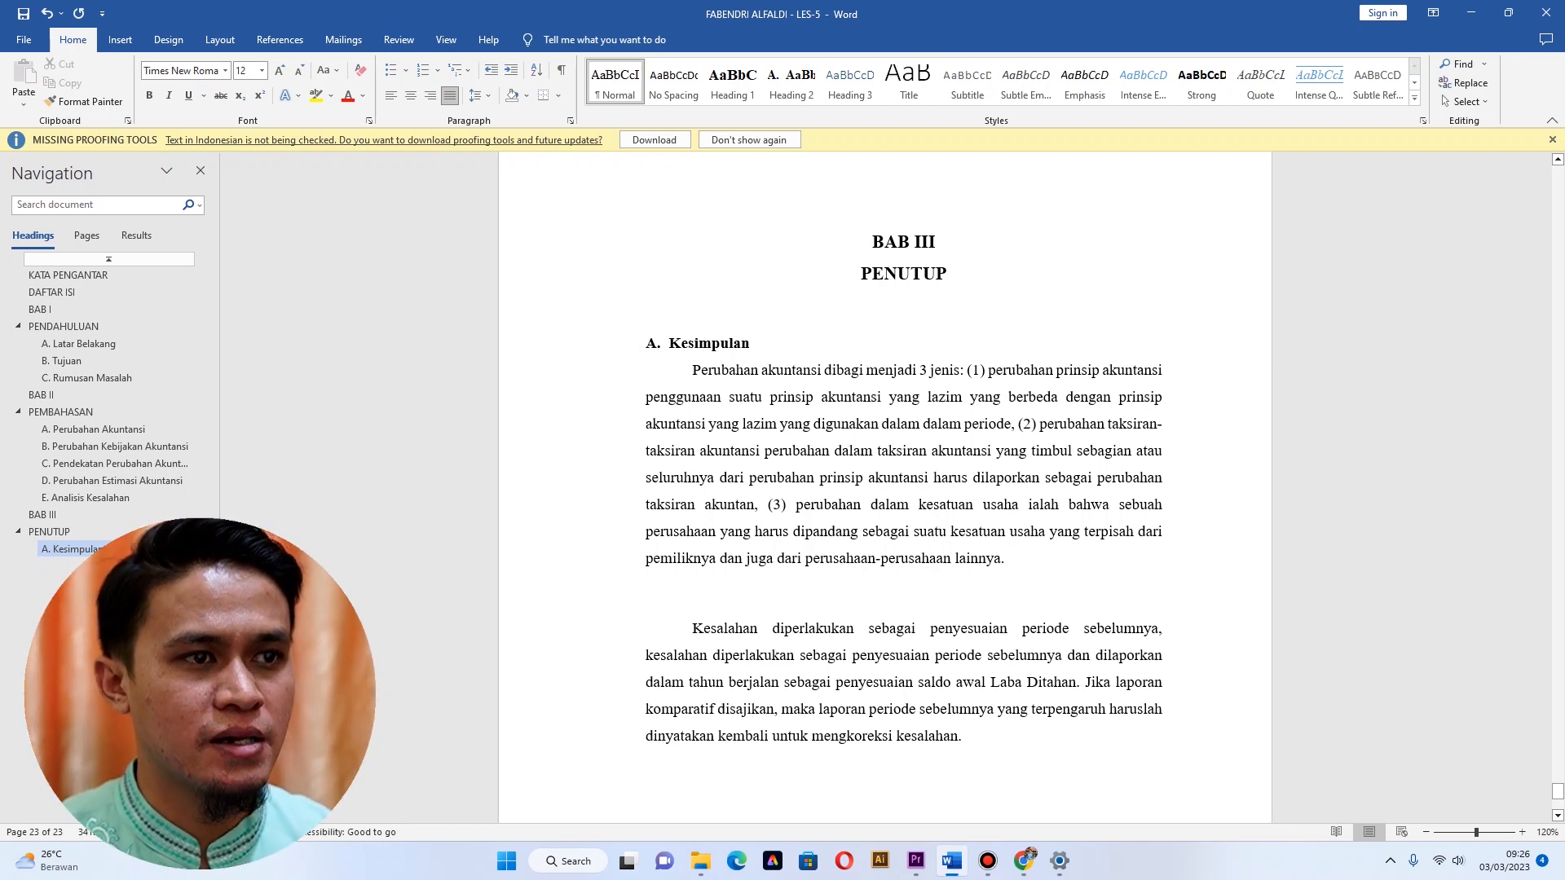
click(722, 370)
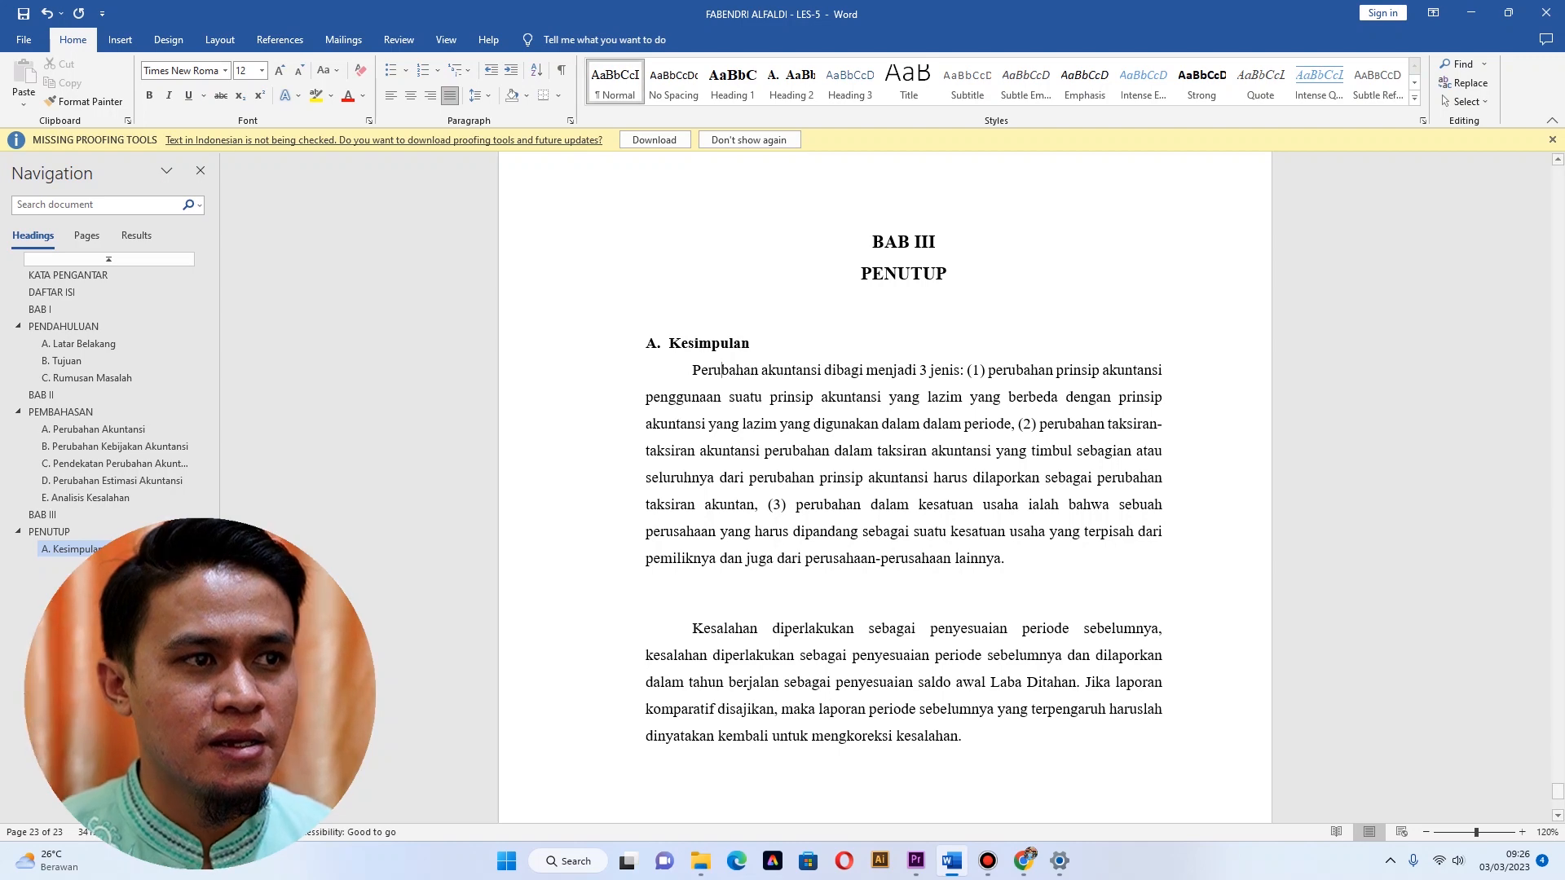
Try raising the Normal style's left indent to 1,27 cm and undo the change.
right_click(617, 84)
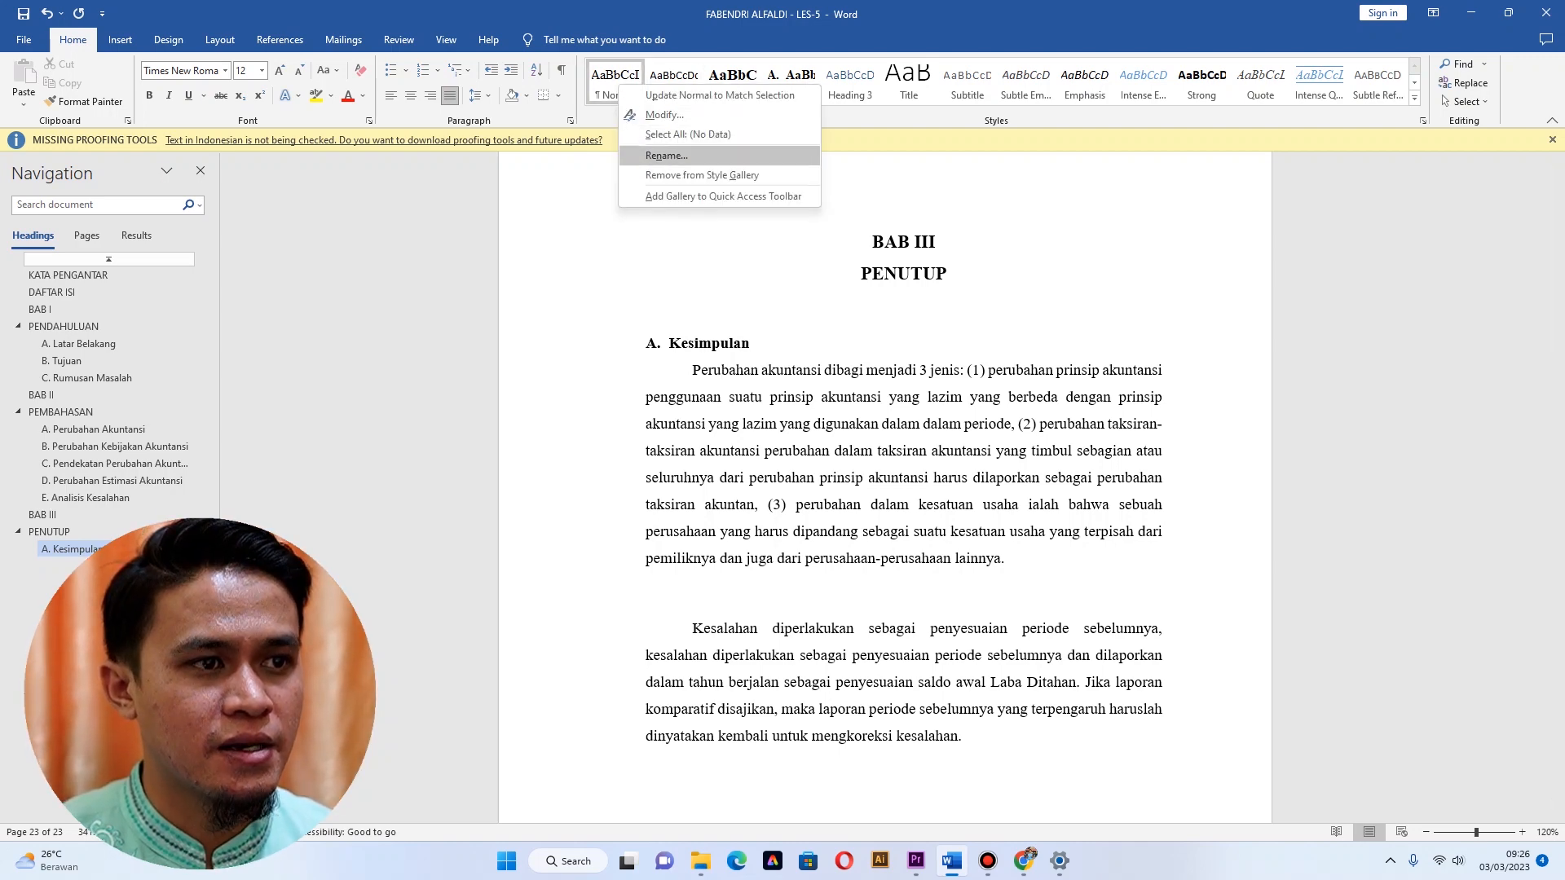
click(664, 115)
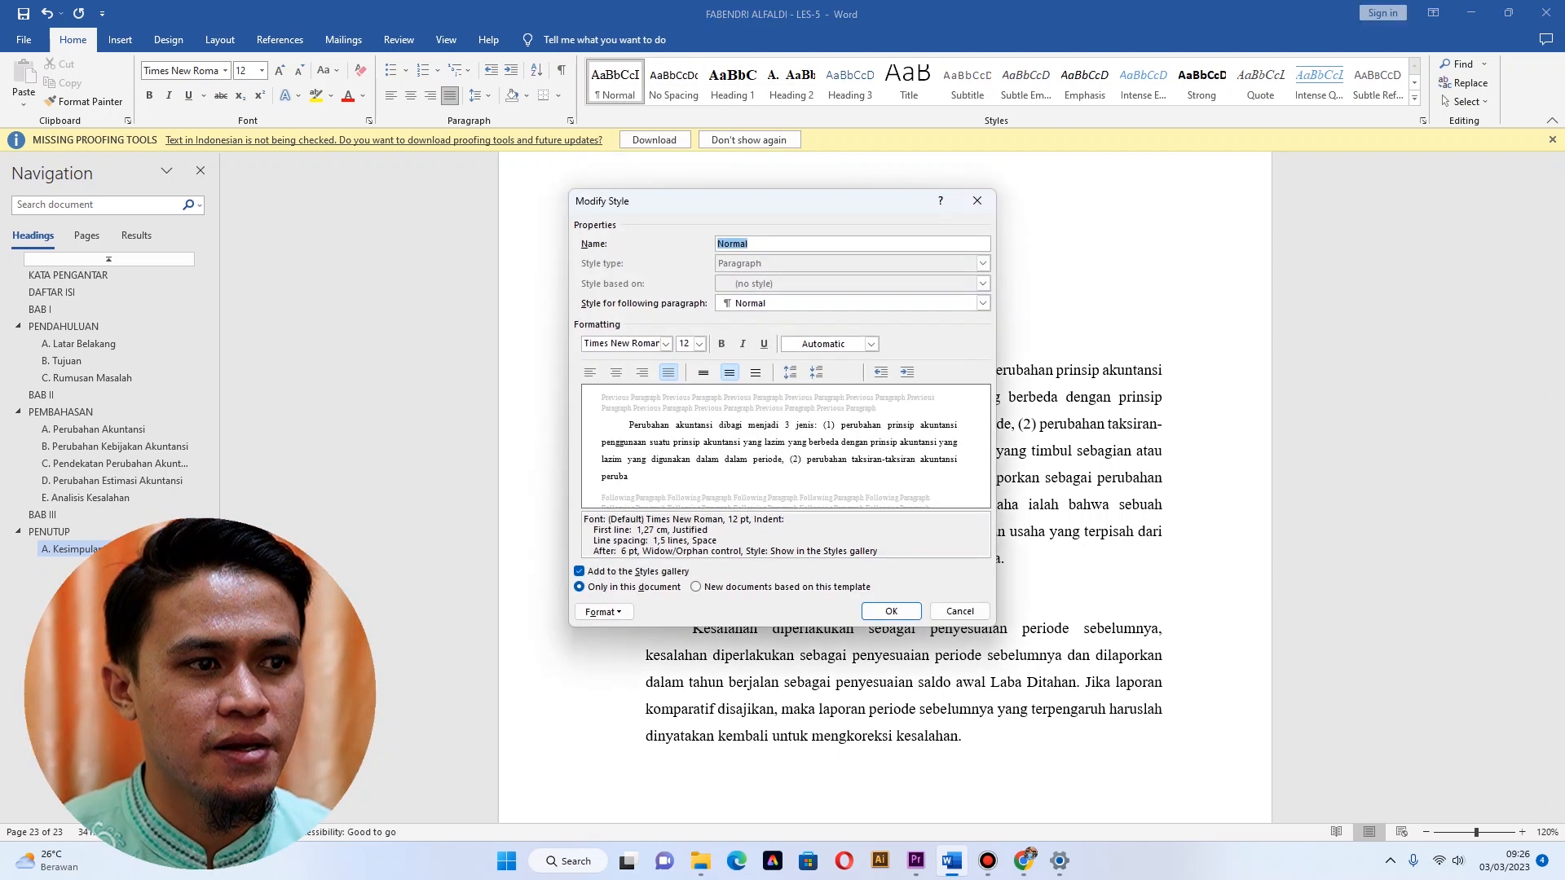
drag(809, 200, 1245, 157)
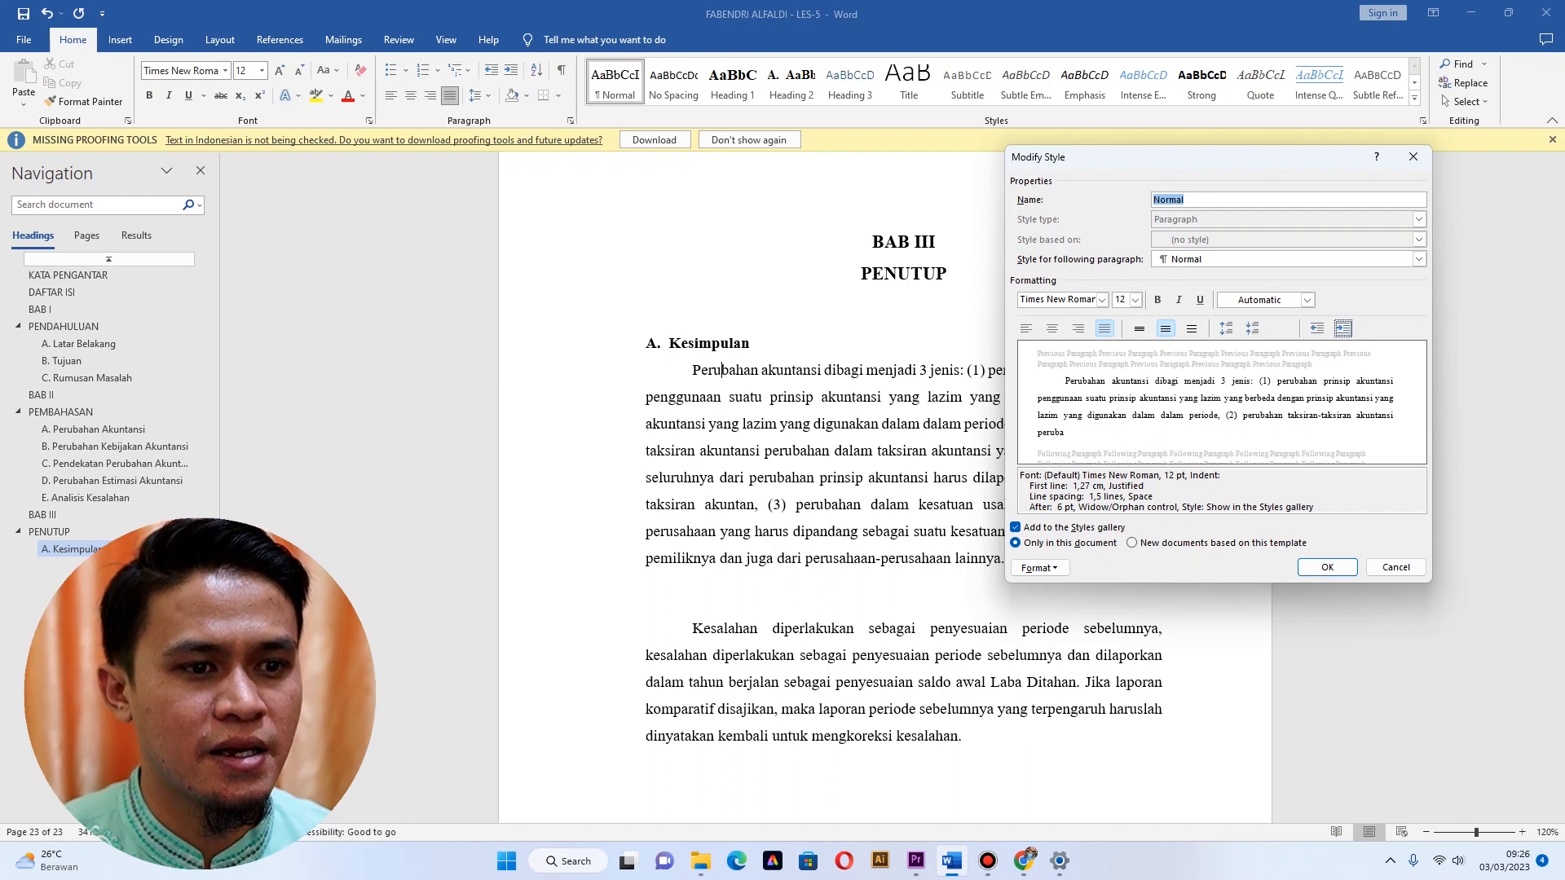
click(1342, 328)
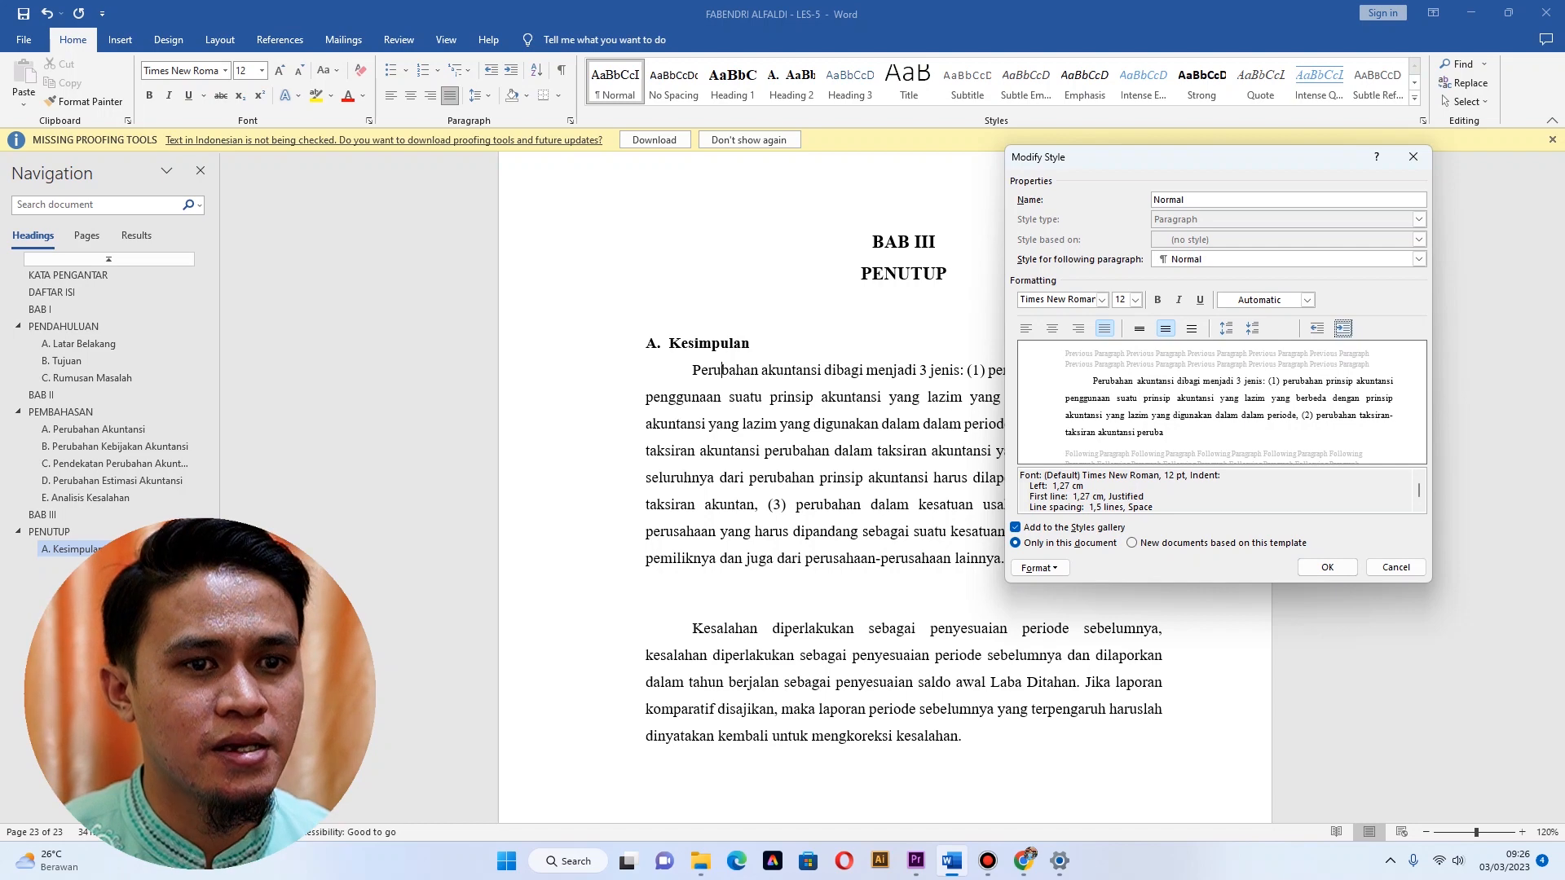
click(1327, 568)
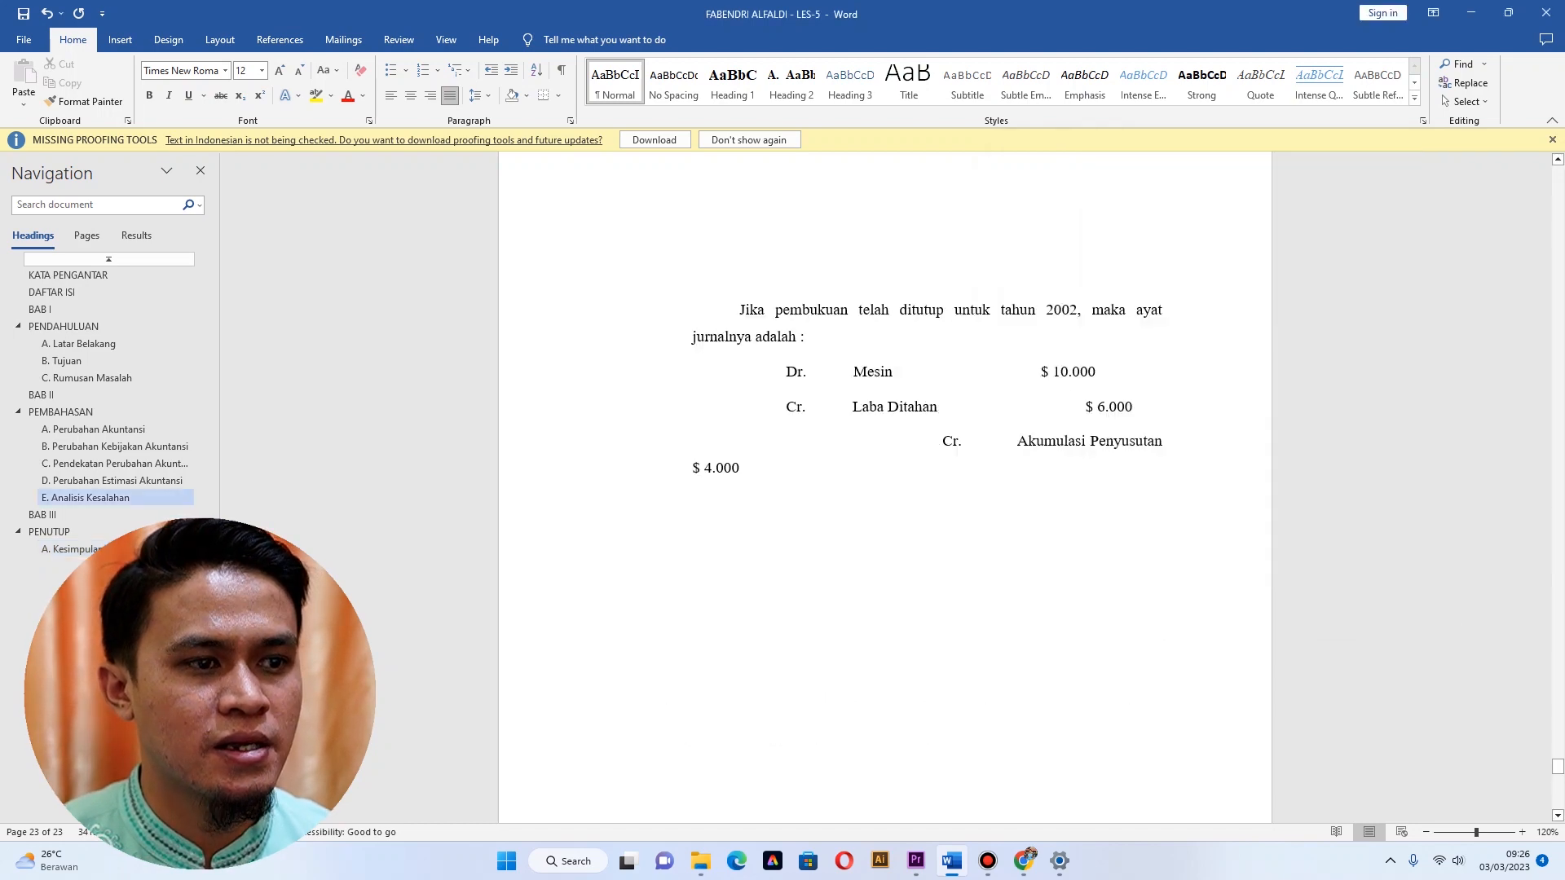
scroll(885, 489, down, 5)
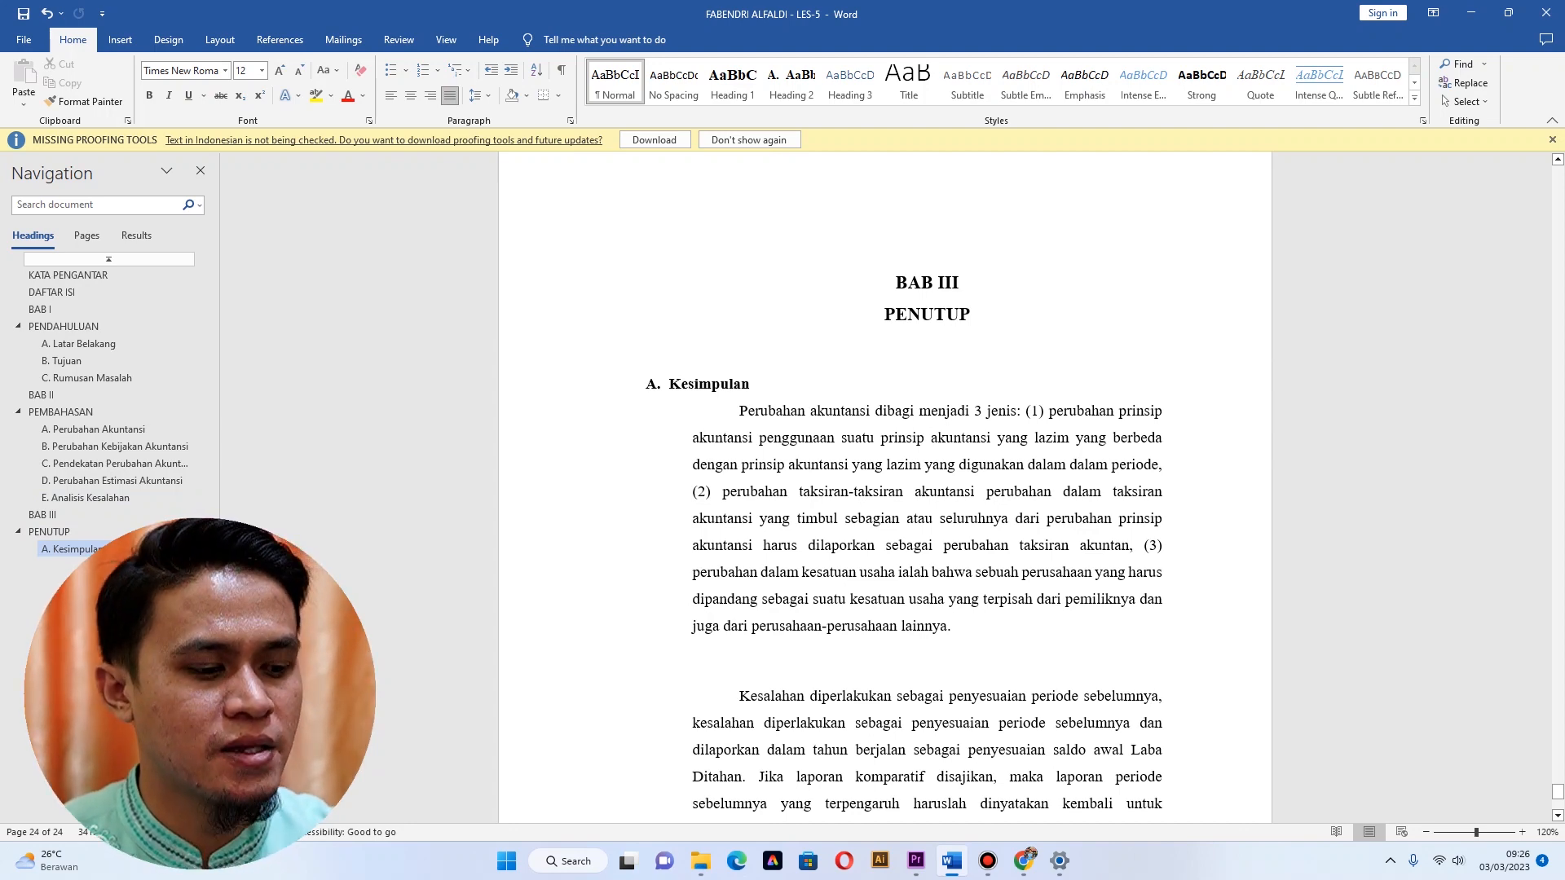
key(ctrl+z)
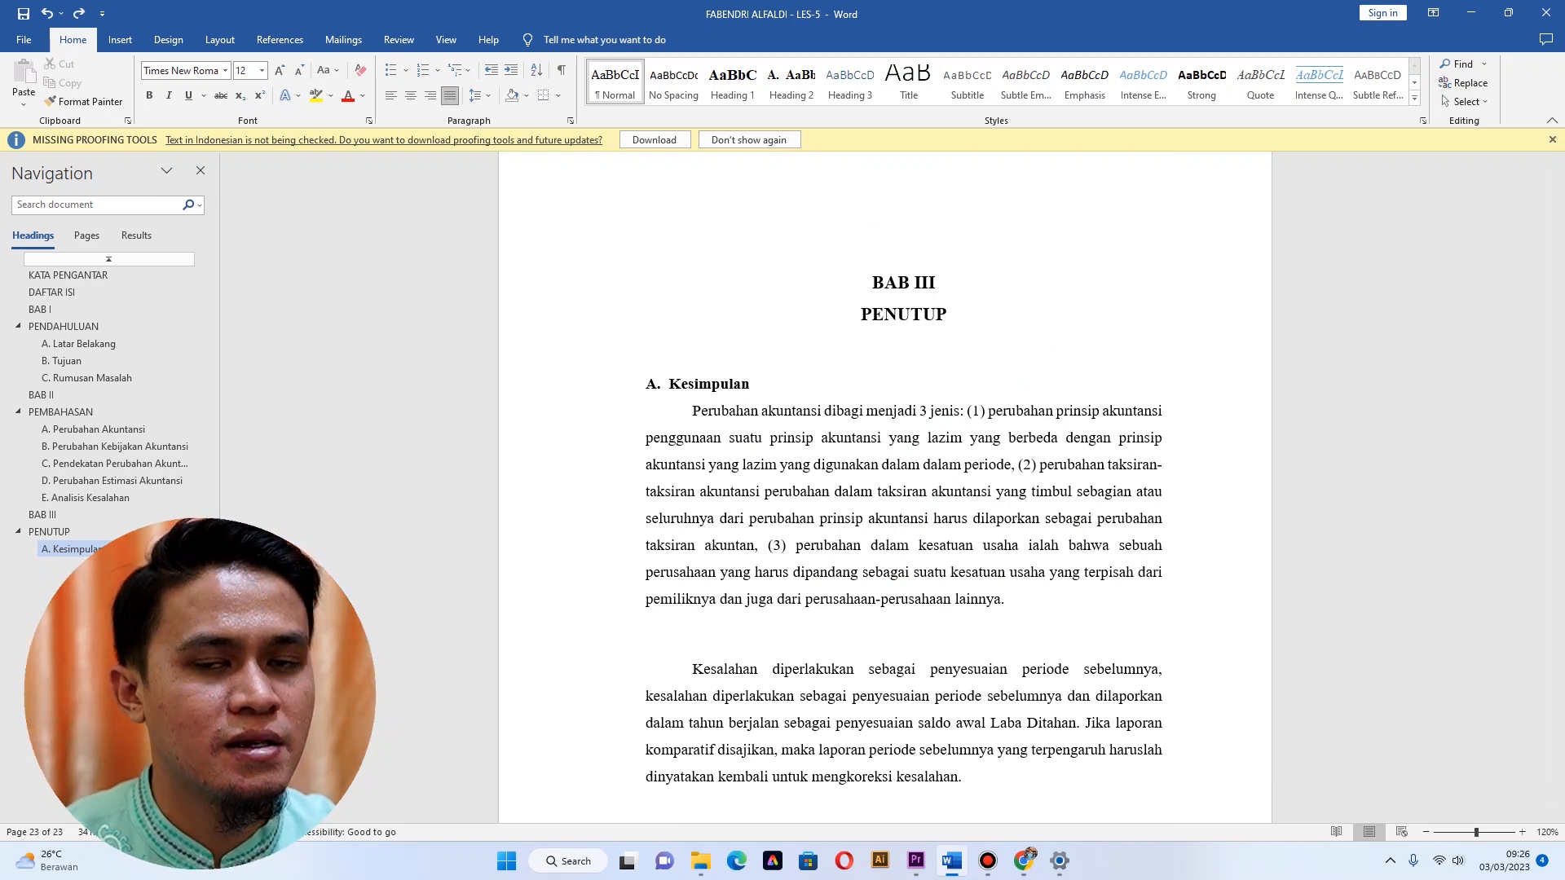
Set the Normal style's left paragraph indent to 1,5 cm.
right_click(609, 94)
click(643, 123)
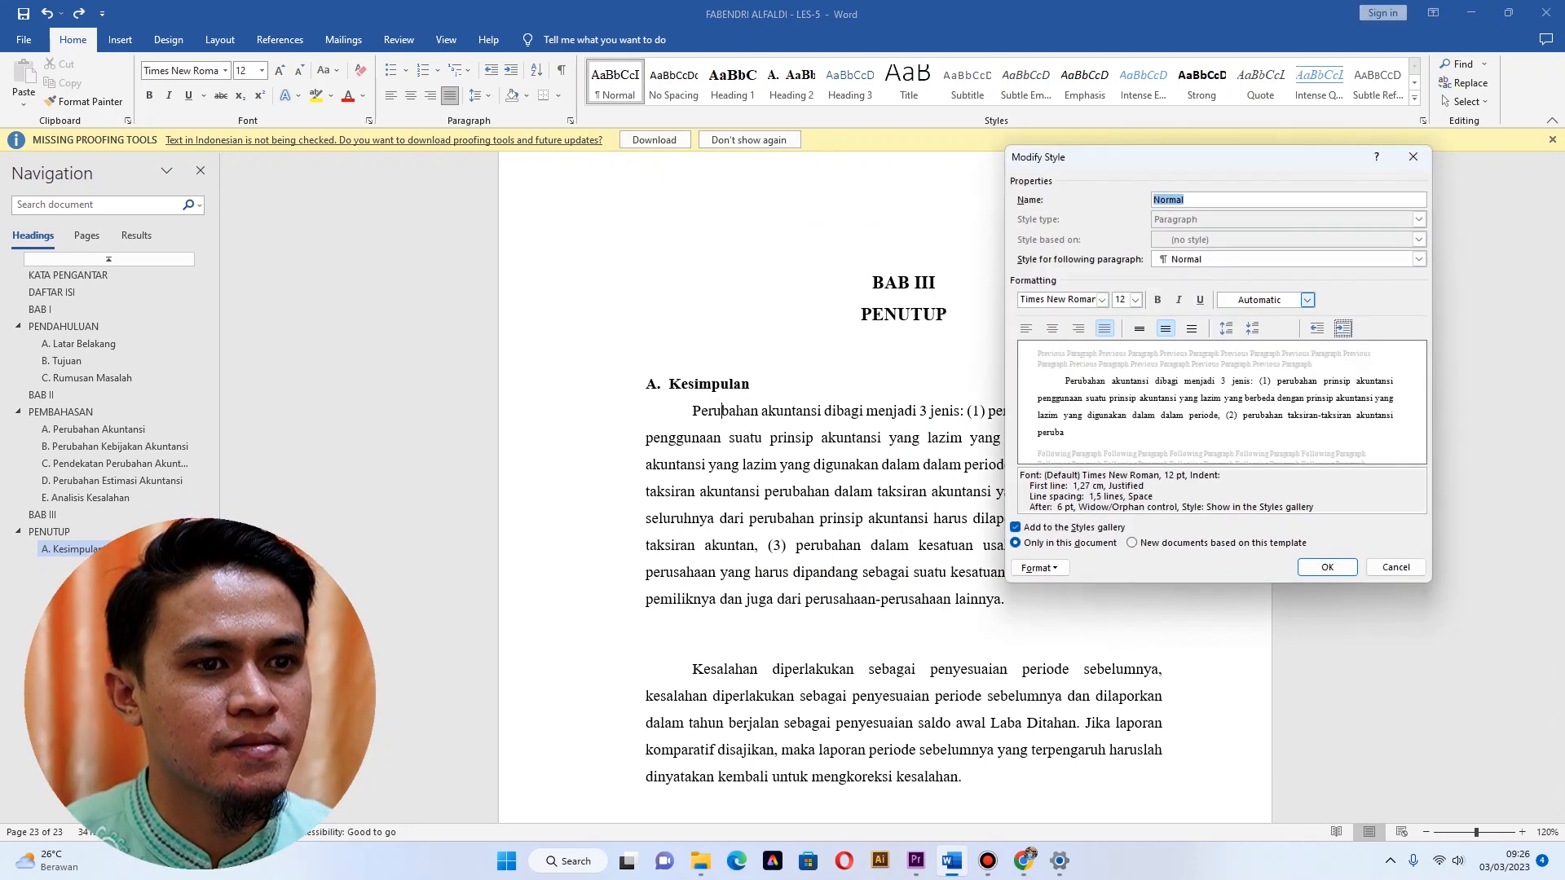
click(1040, 568)
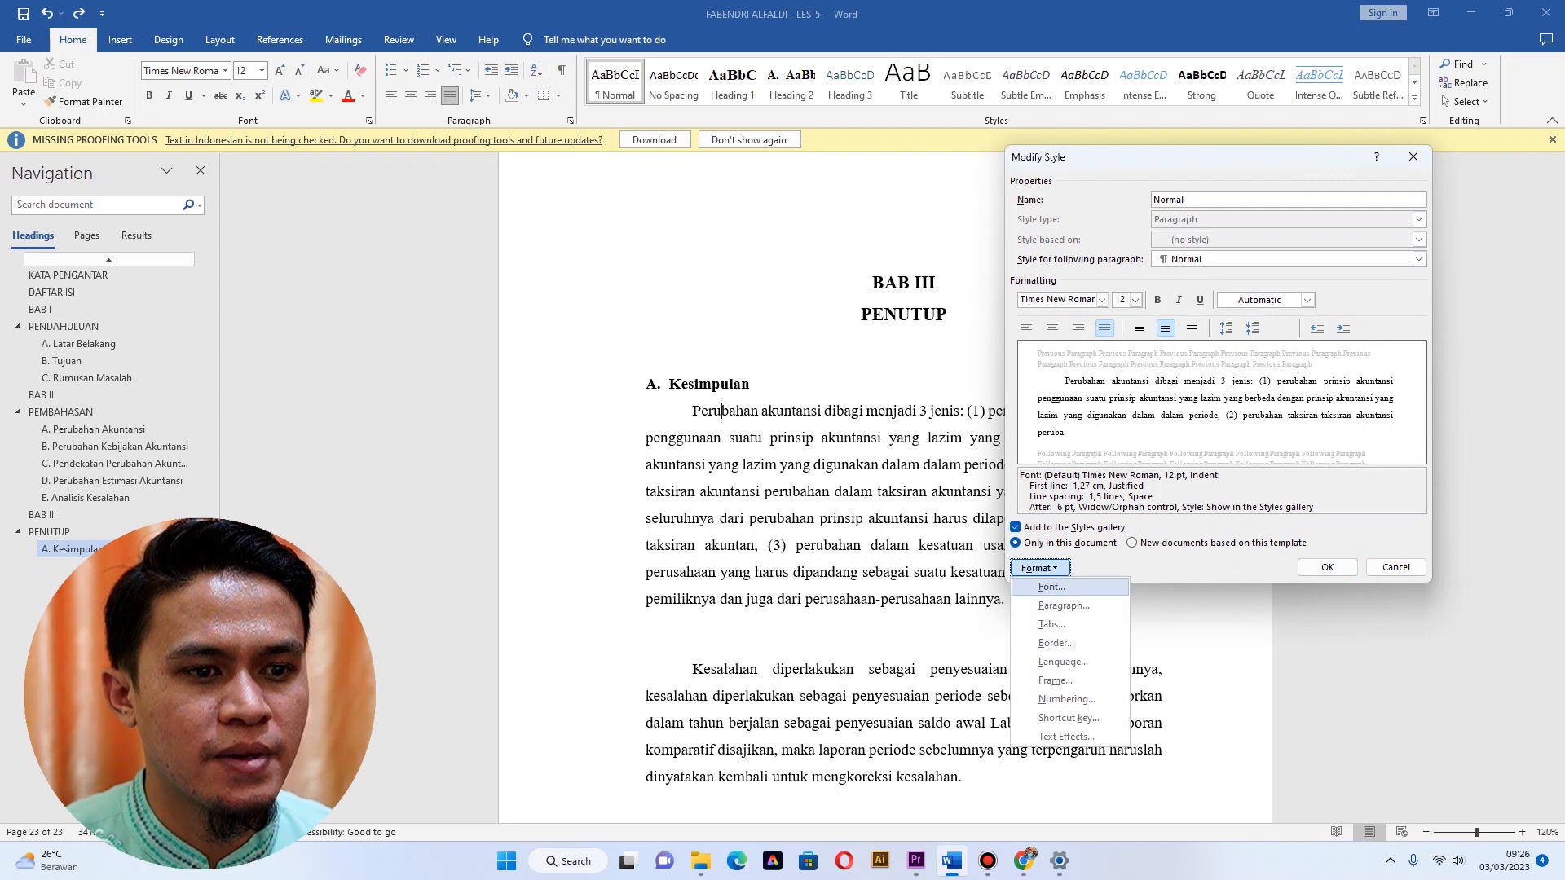
click(1064, 606)
drag(799, 198, 1154, 176)
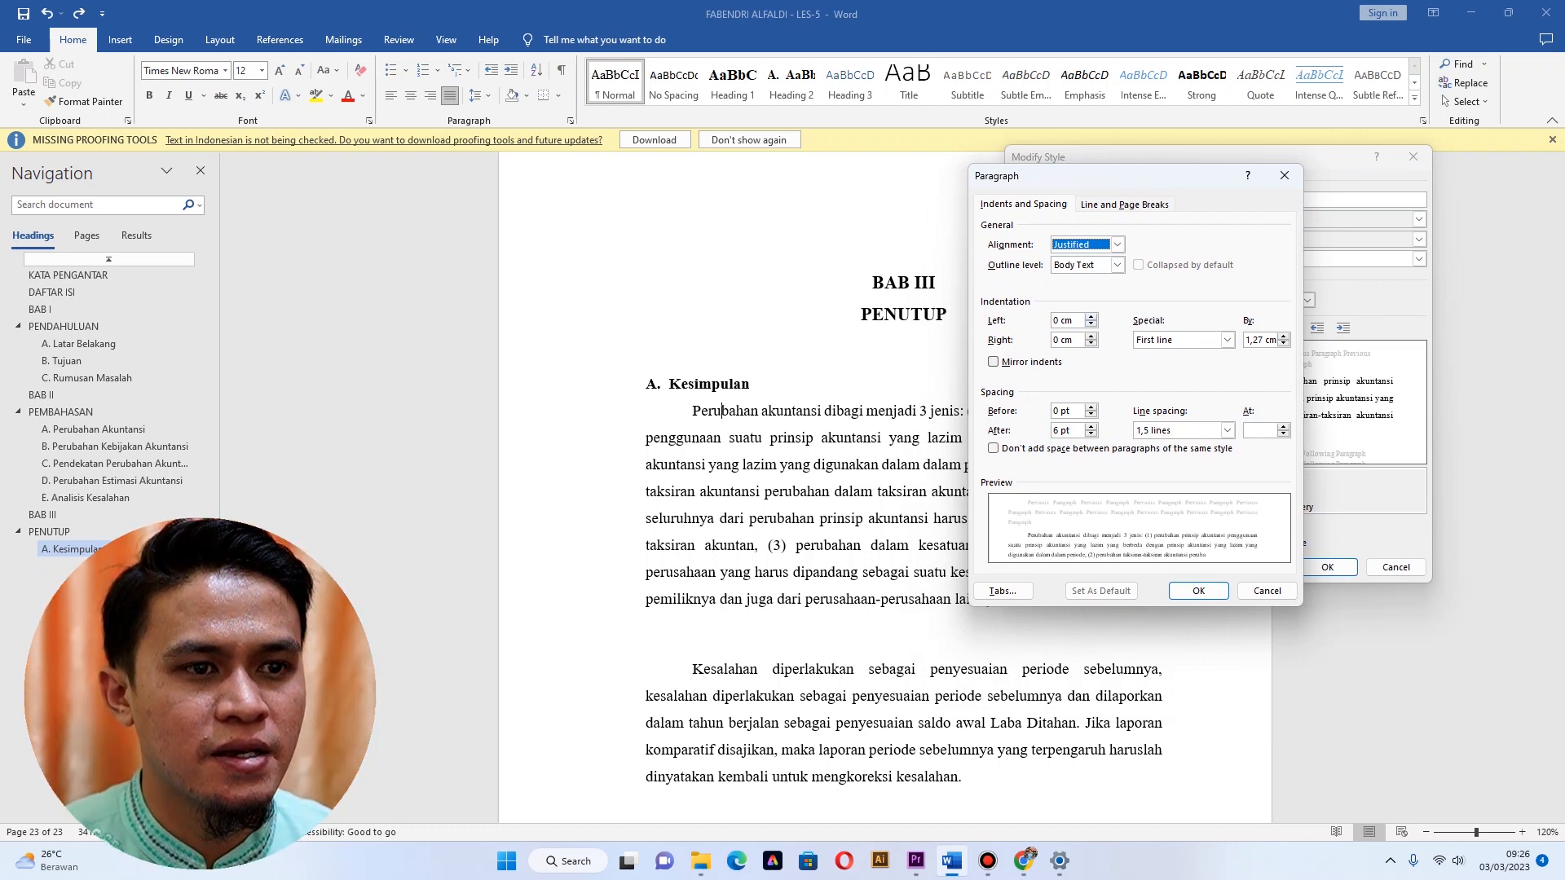
click(1091, 316)
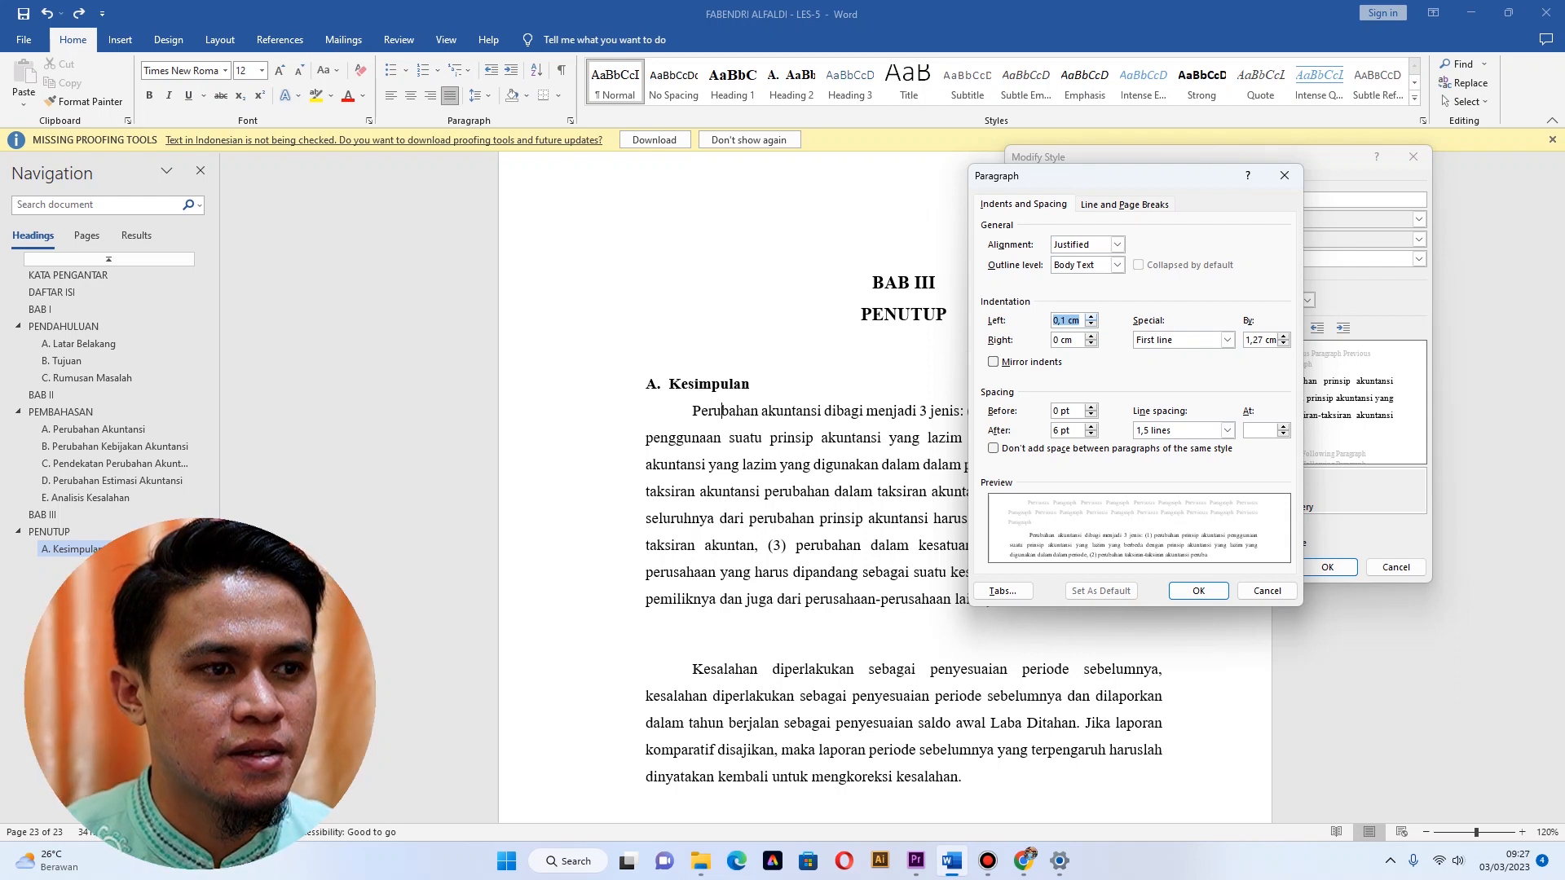
key(Up)
key(Up)
key(Up)
key(Up)
key(Up)
key(Up)
key(Up)
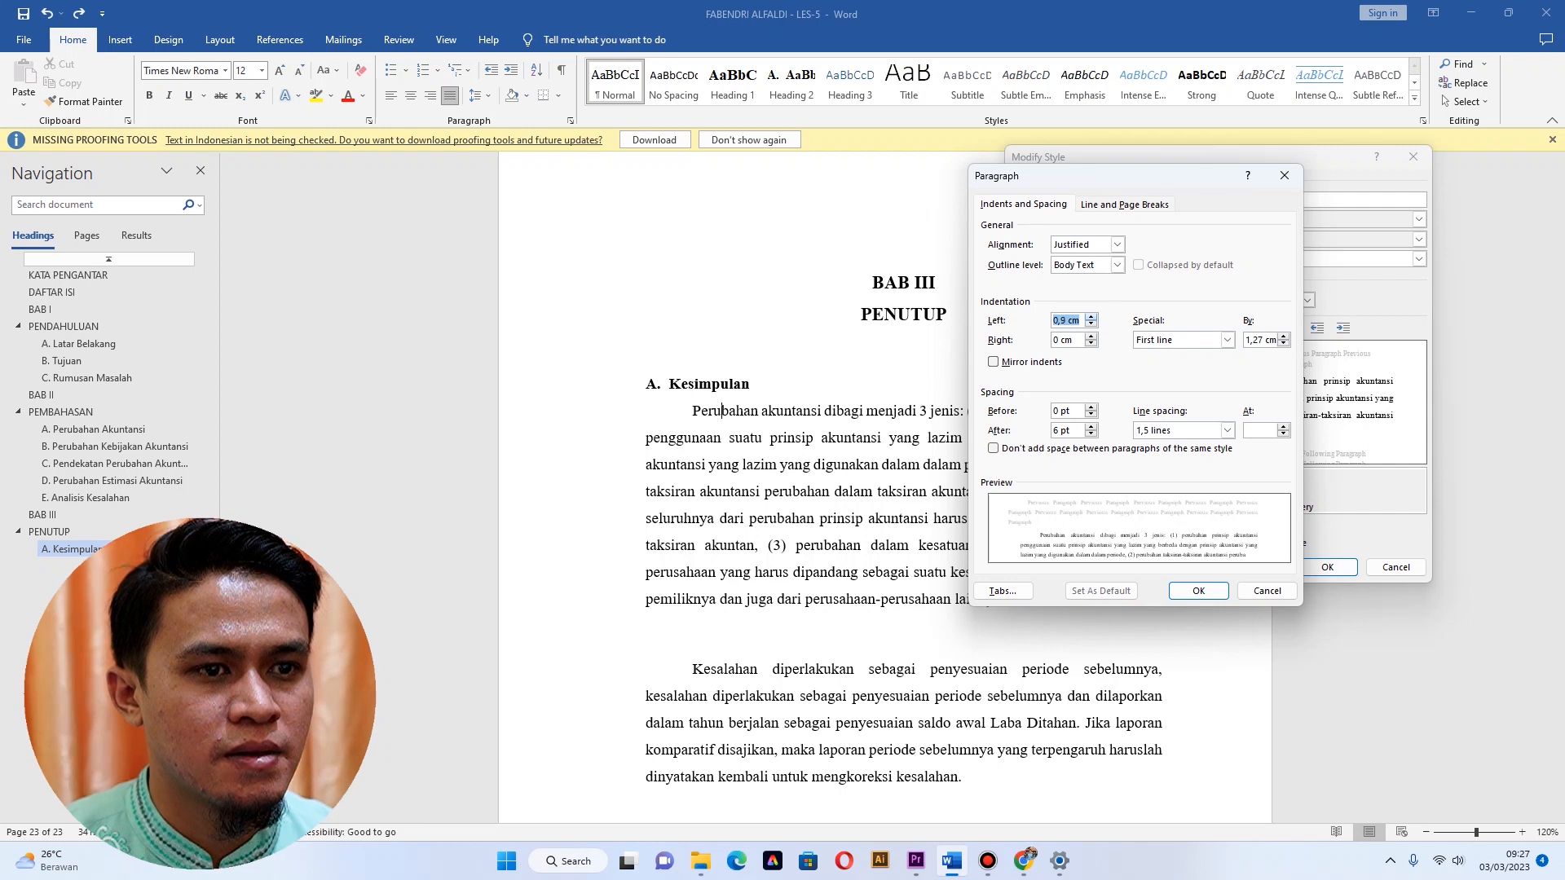
key(Up)
key(Up)
key(Up)
key(Up)
key(Up)
key(Up)
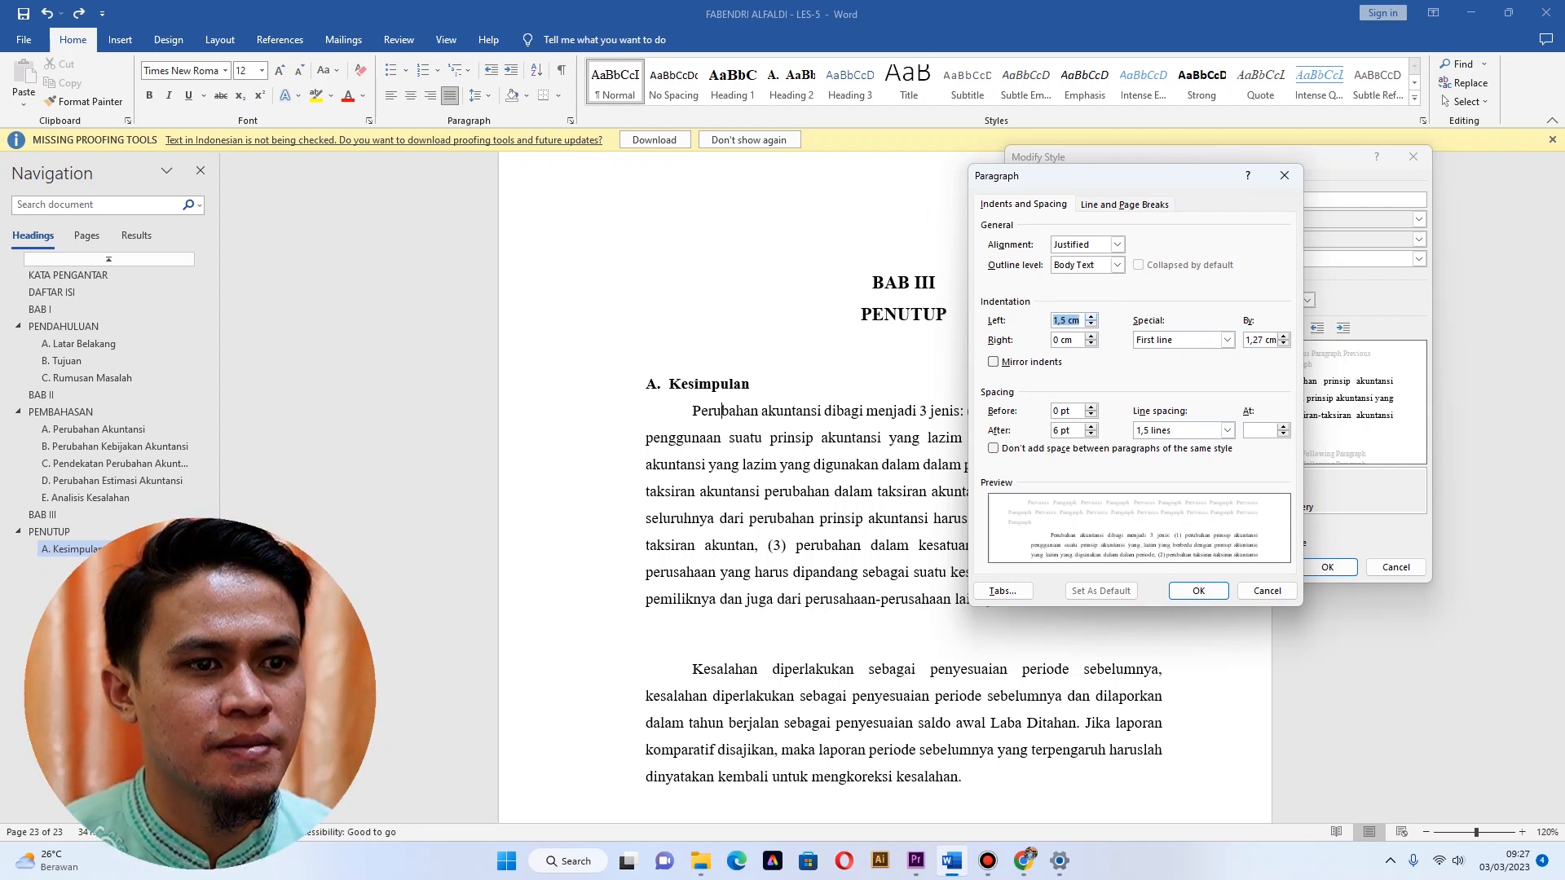
key(Return)
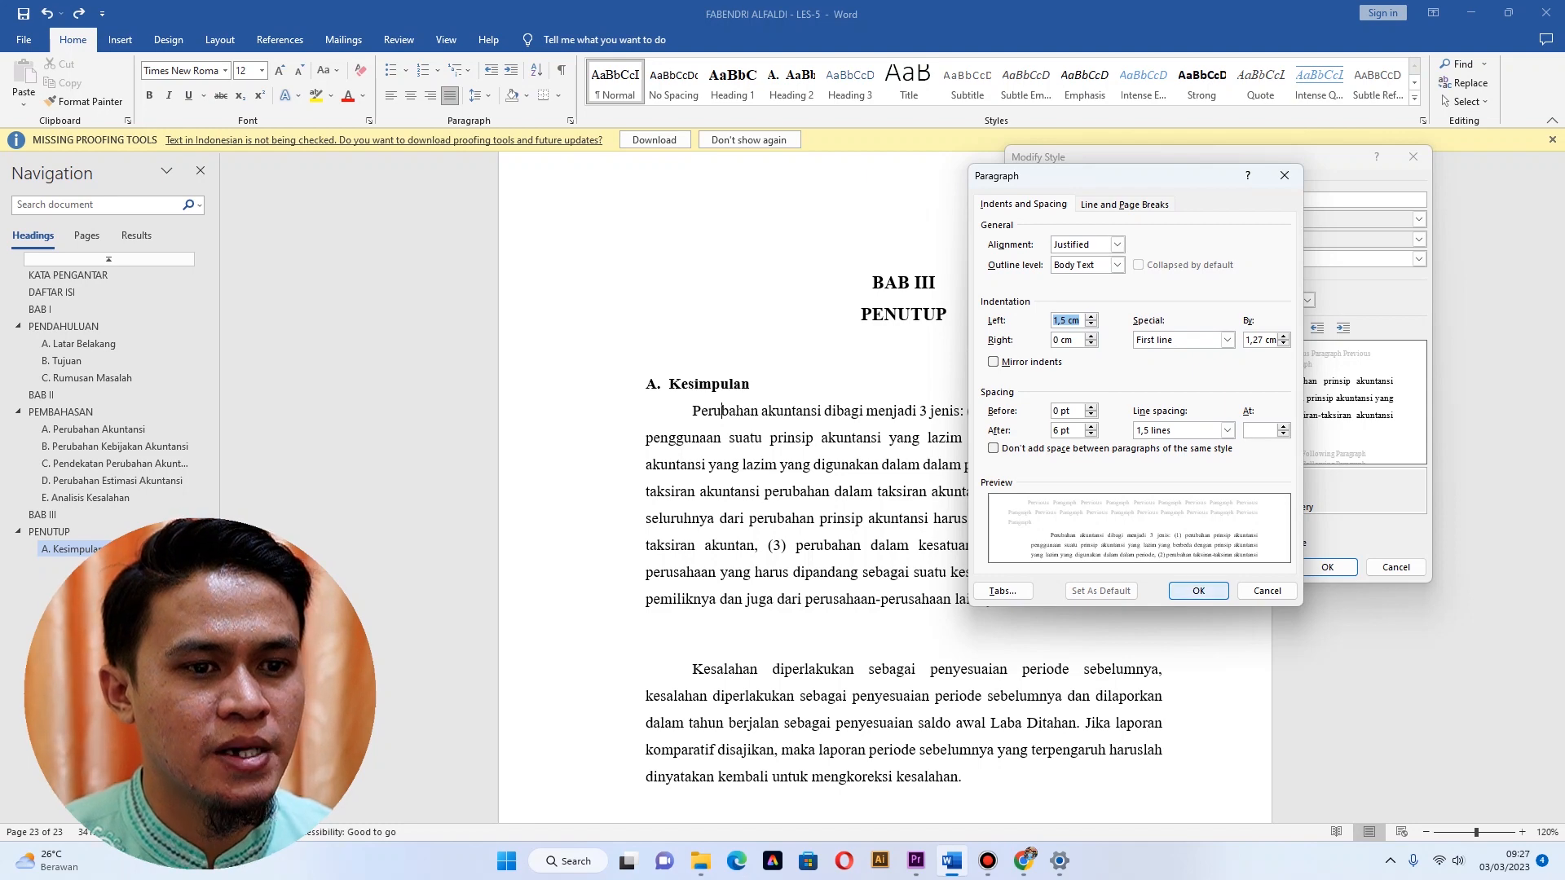
key(Return)
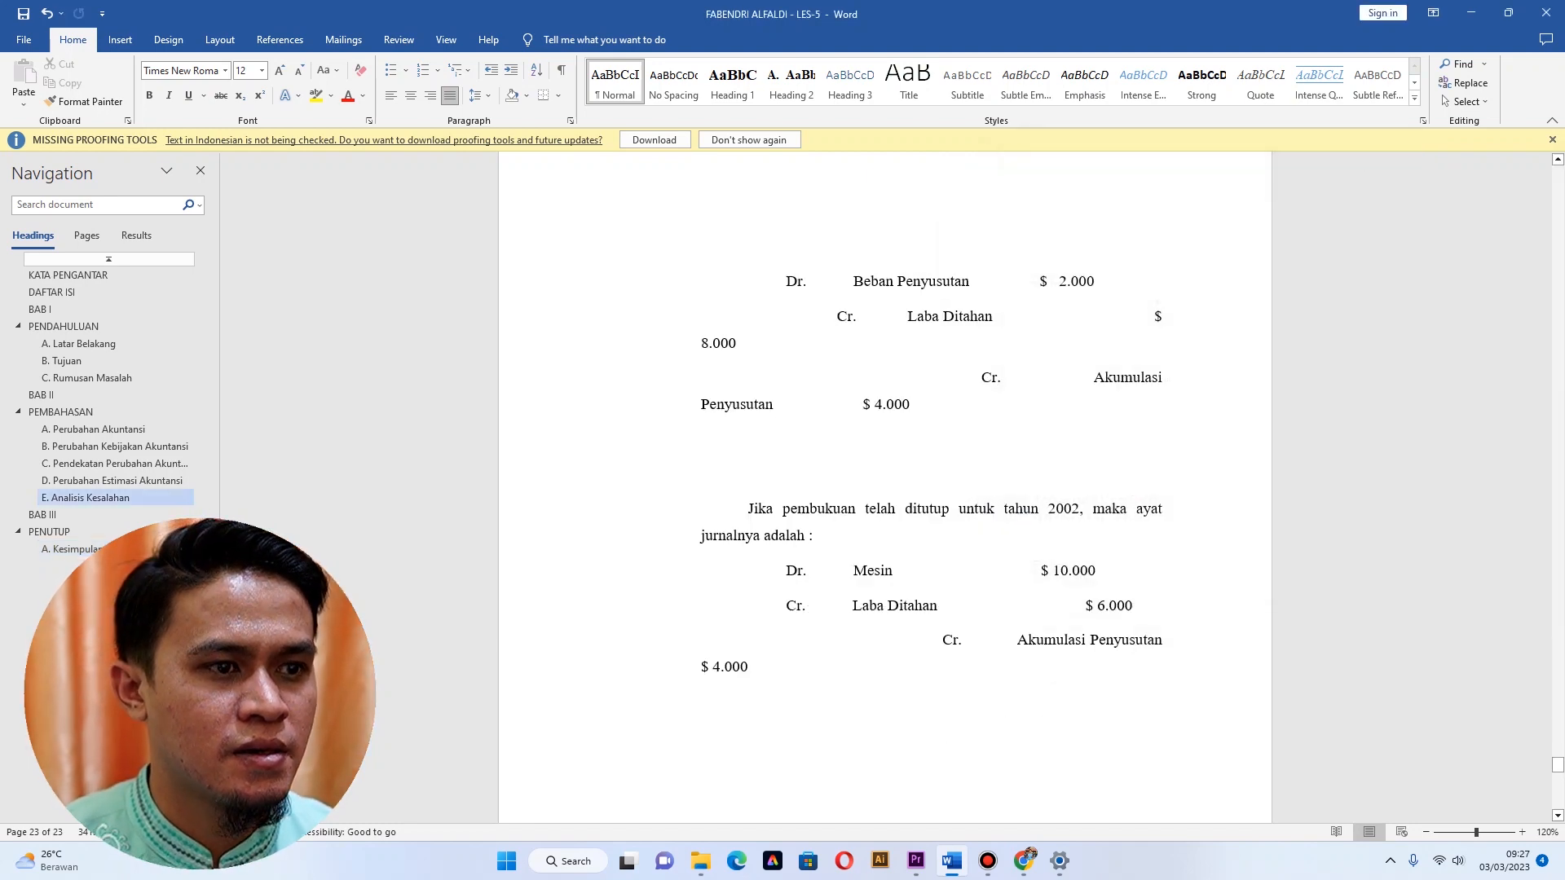
scroll(885, 563, down, 2)
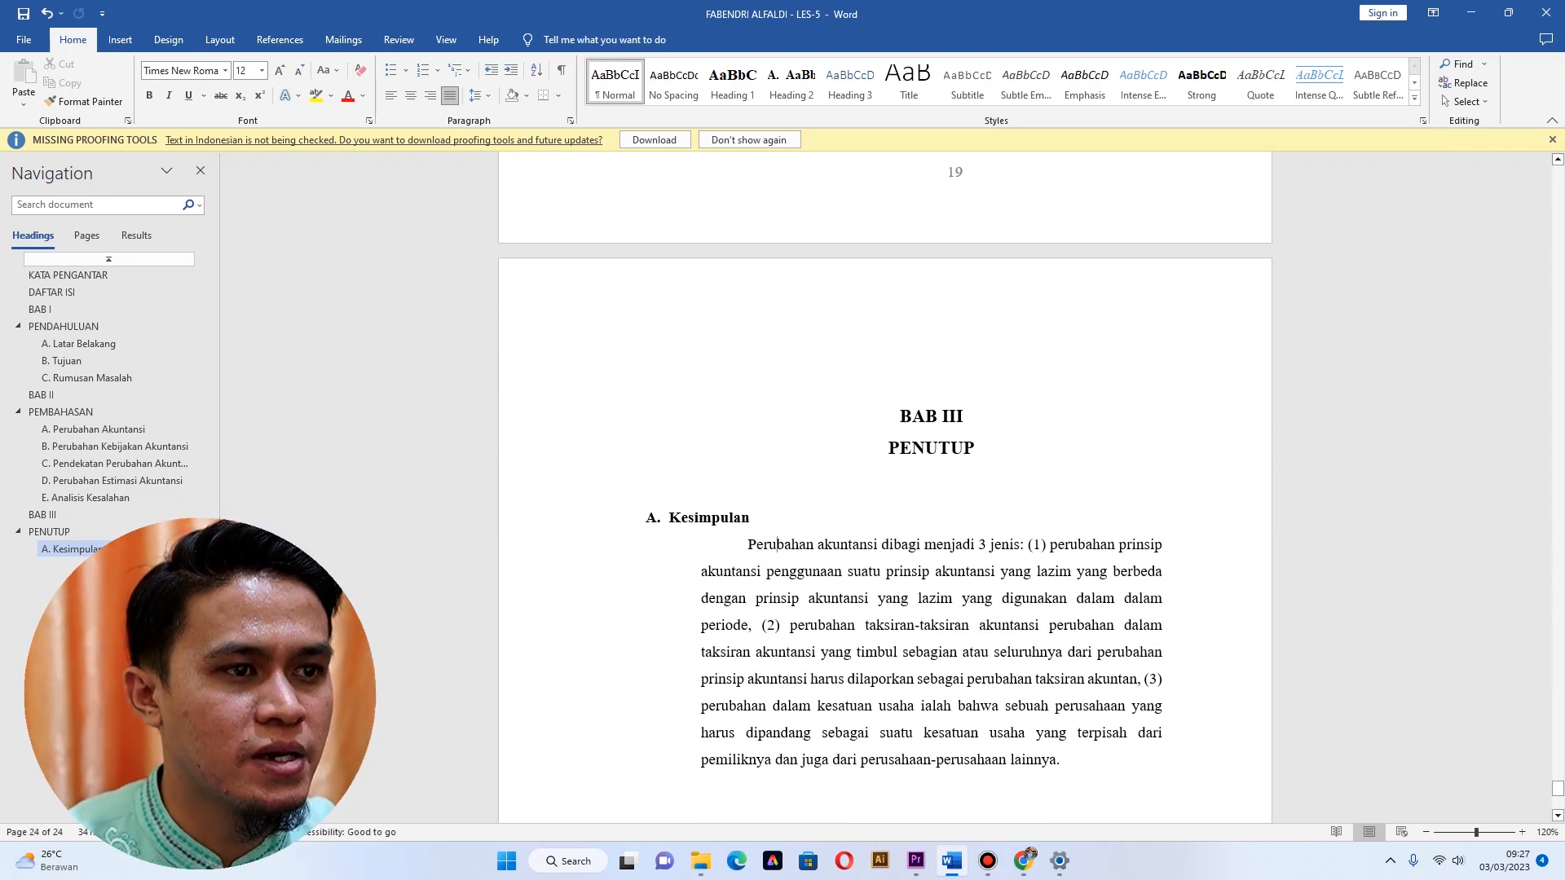
Show the ruler and check the body text indent against the Kesimpulan subheading under BAB III.
click(446, 39)
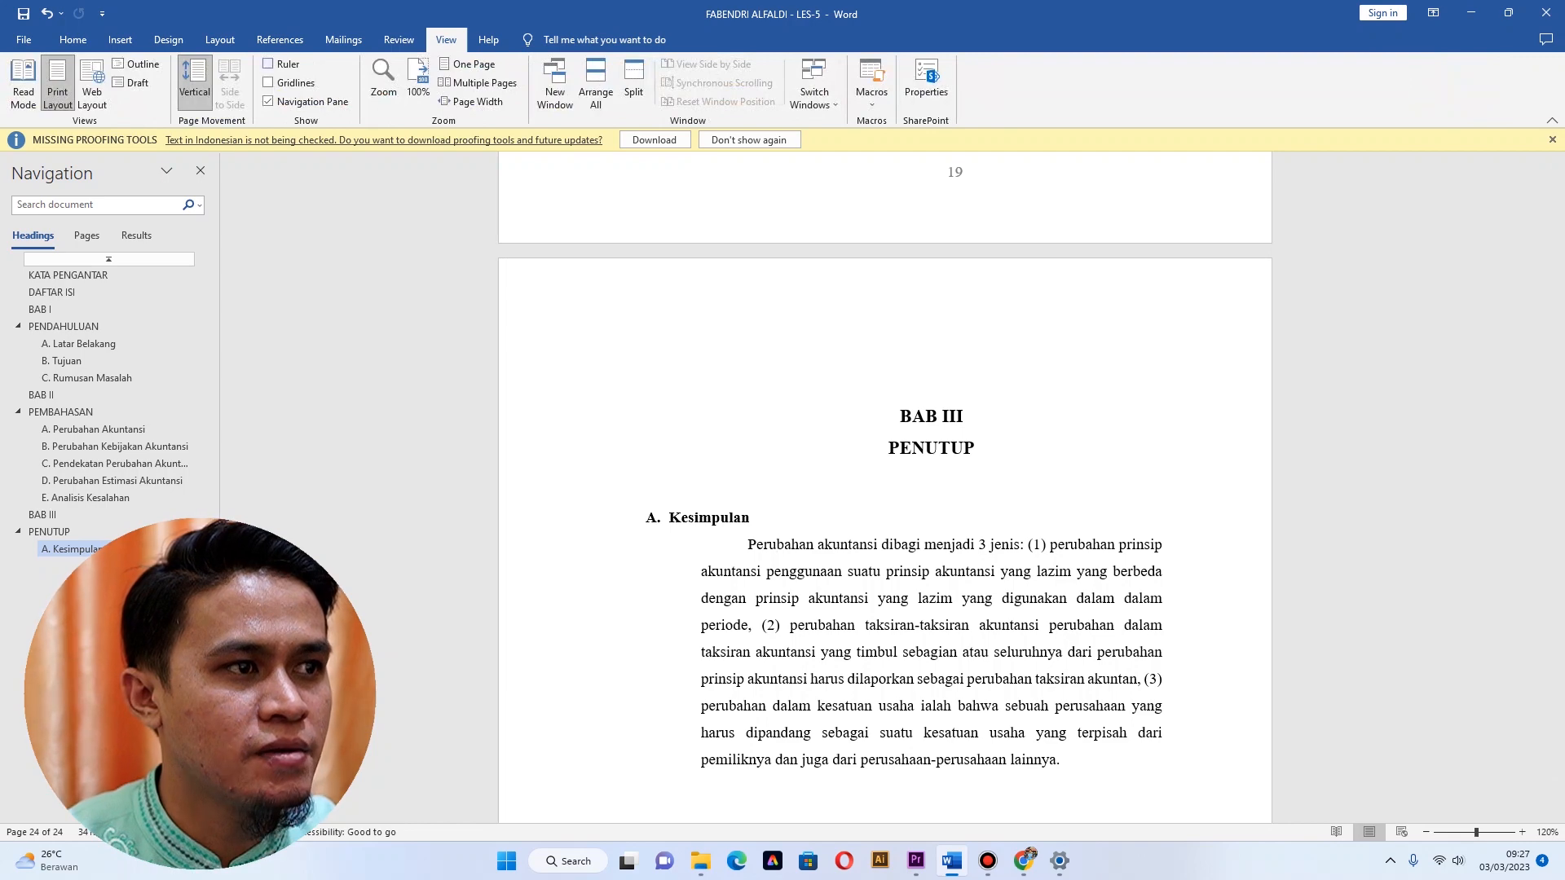
click(268, 63)
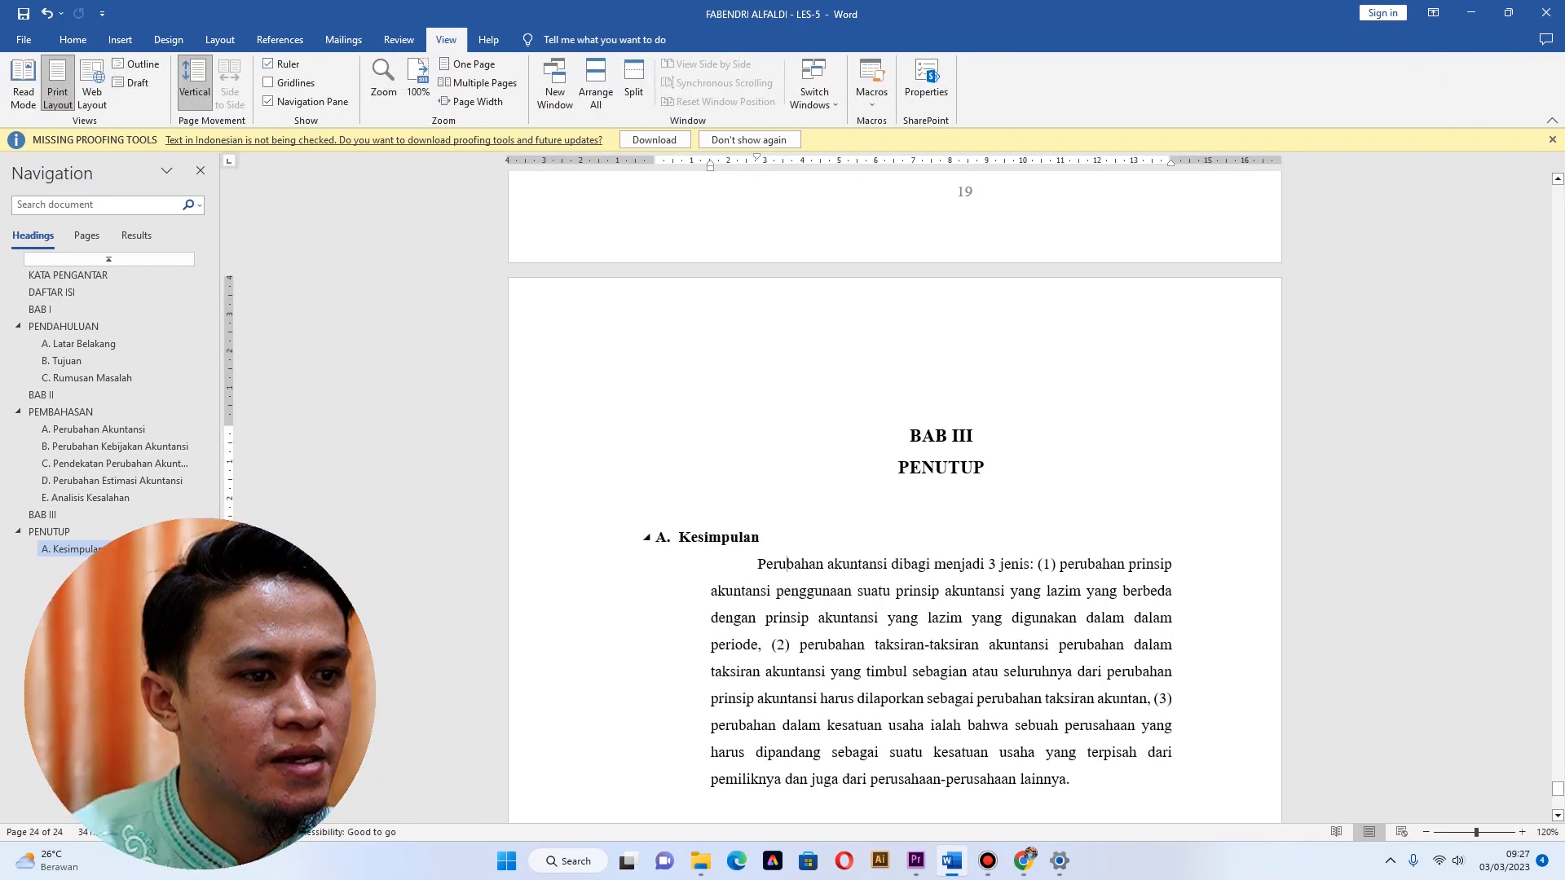
scroll(895, 489, down, 5)
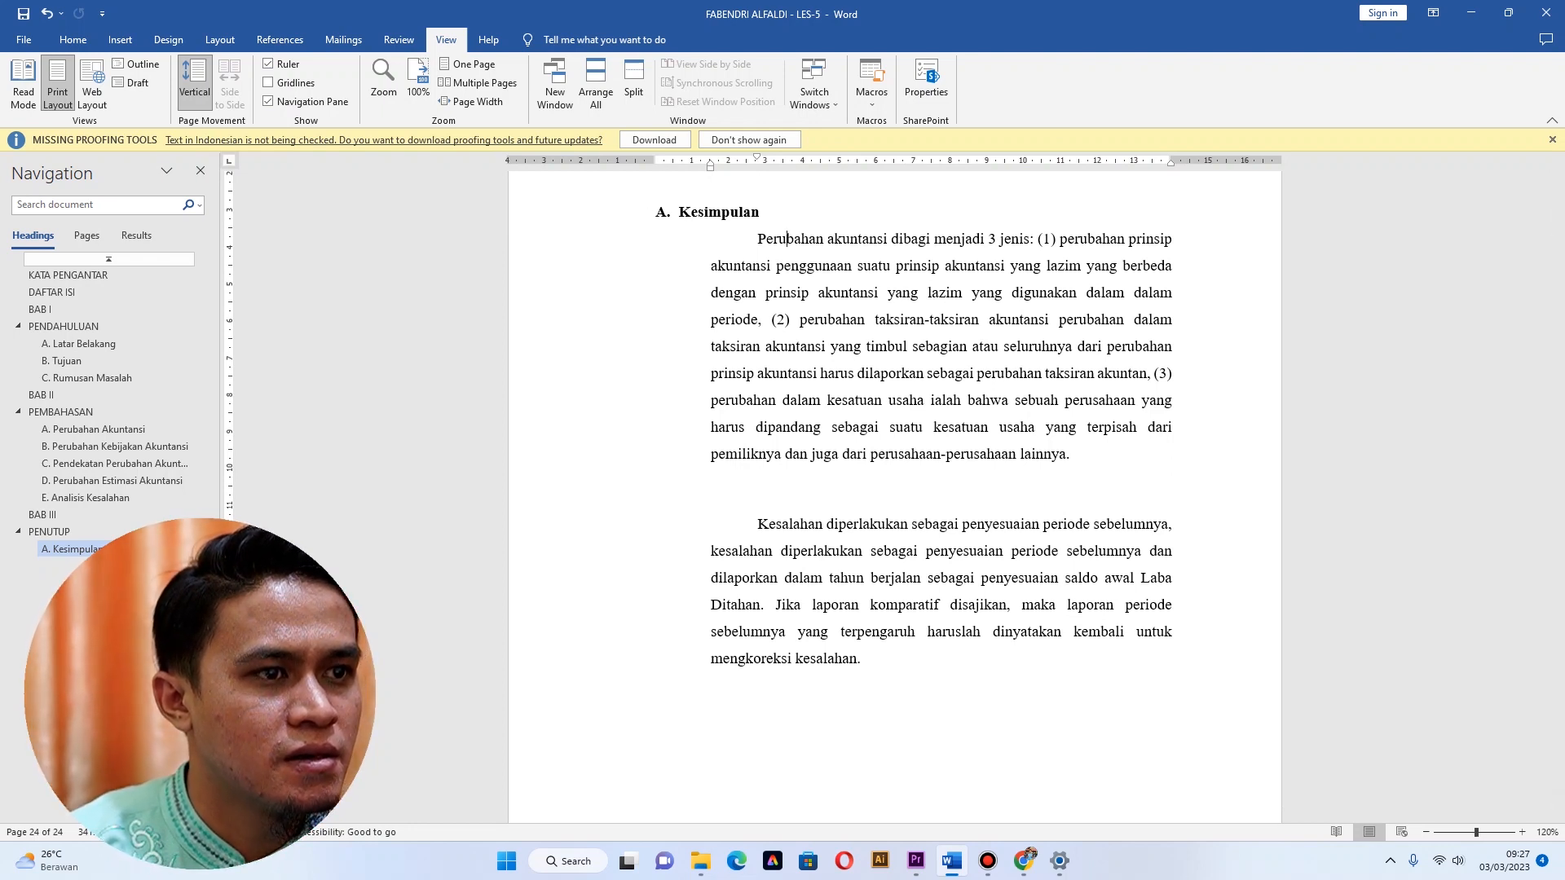
scroll(896, 489, up, 3)
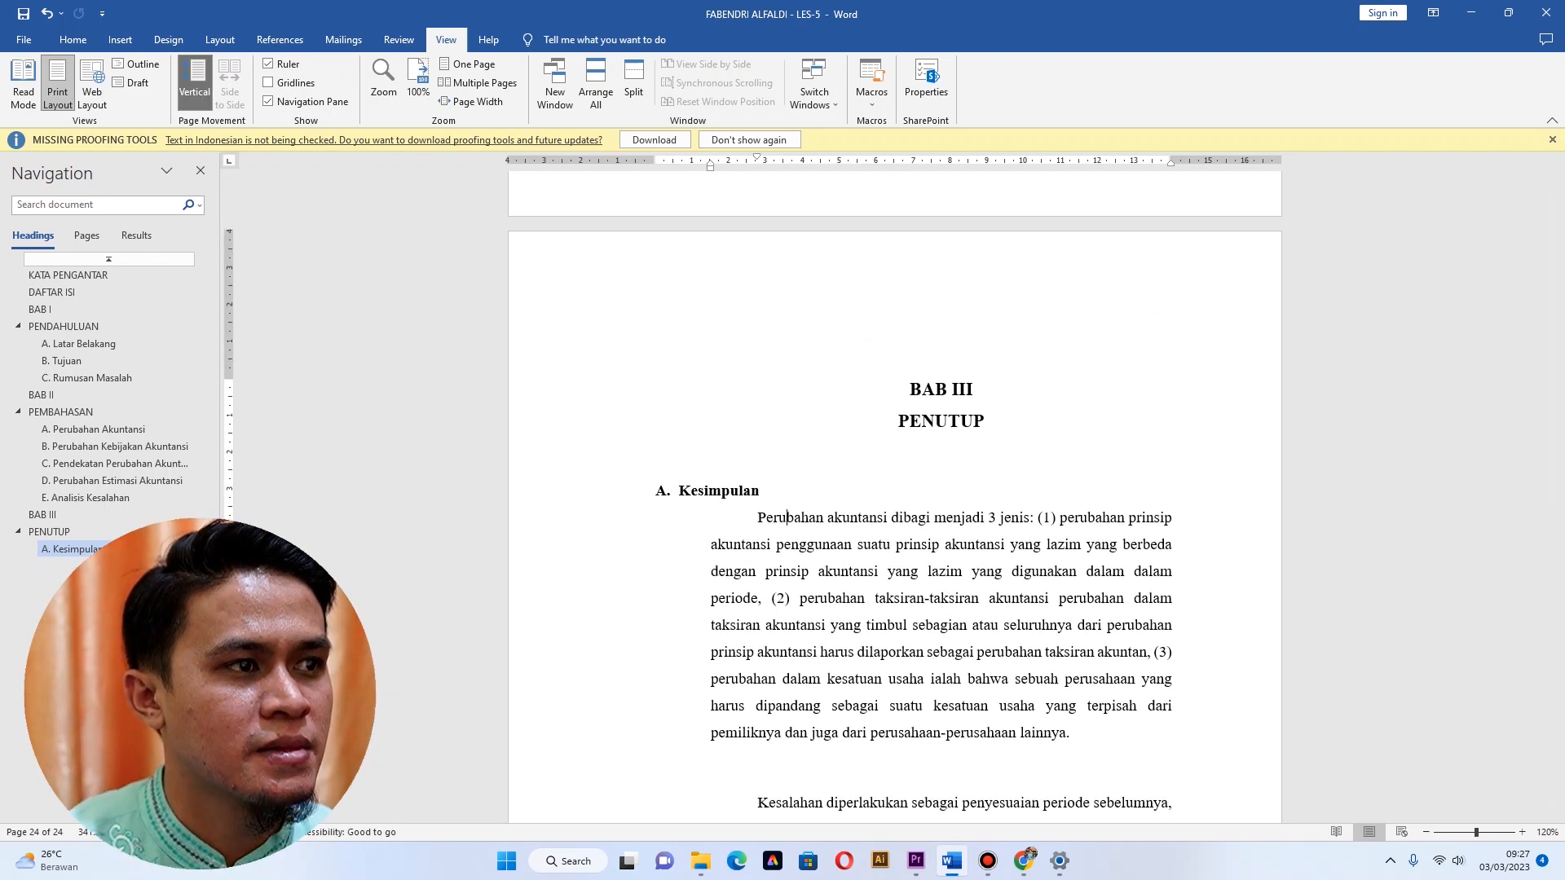
Set the Normal style's left paragraph indent to 0,7 cm so the body text lines up with the subheading text.
click(73, 40)
right_click(620, 93)
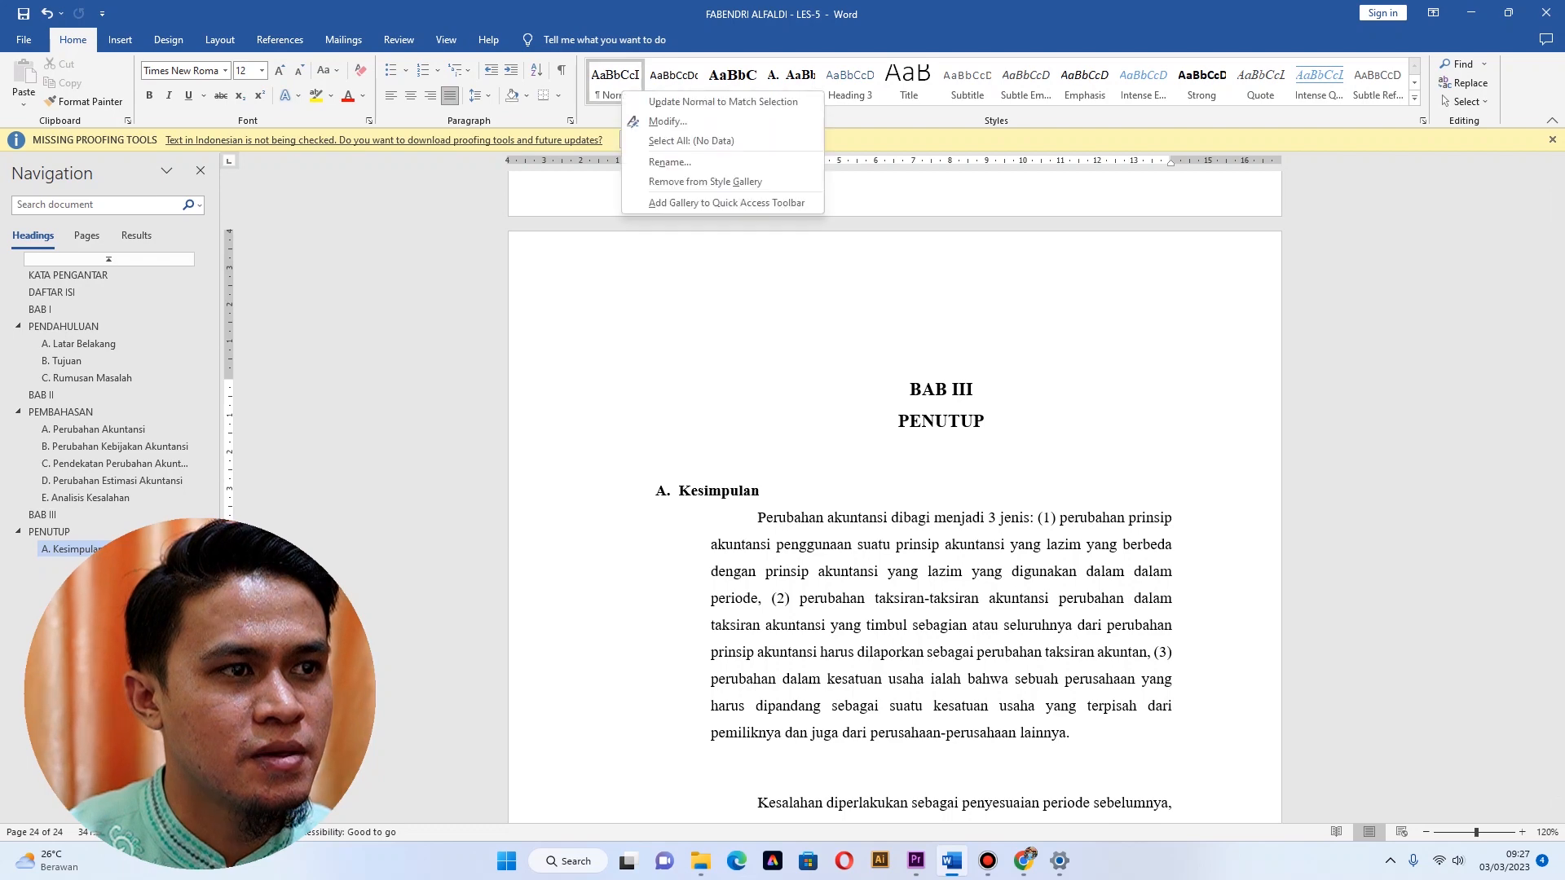
click(652, 121)
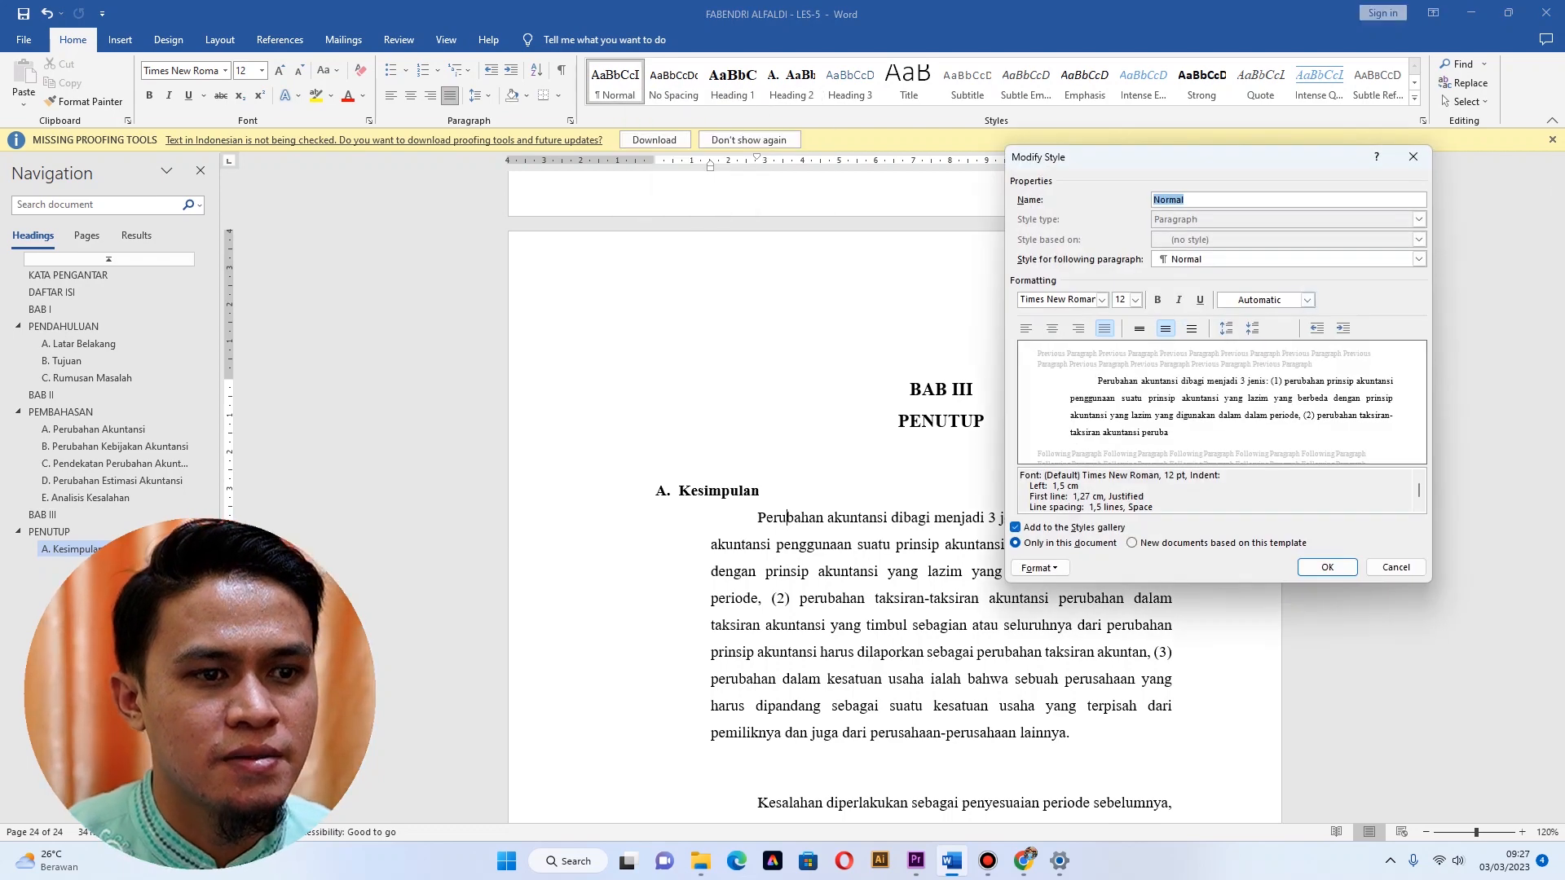
click(1039, 568)
click(1064, 606)
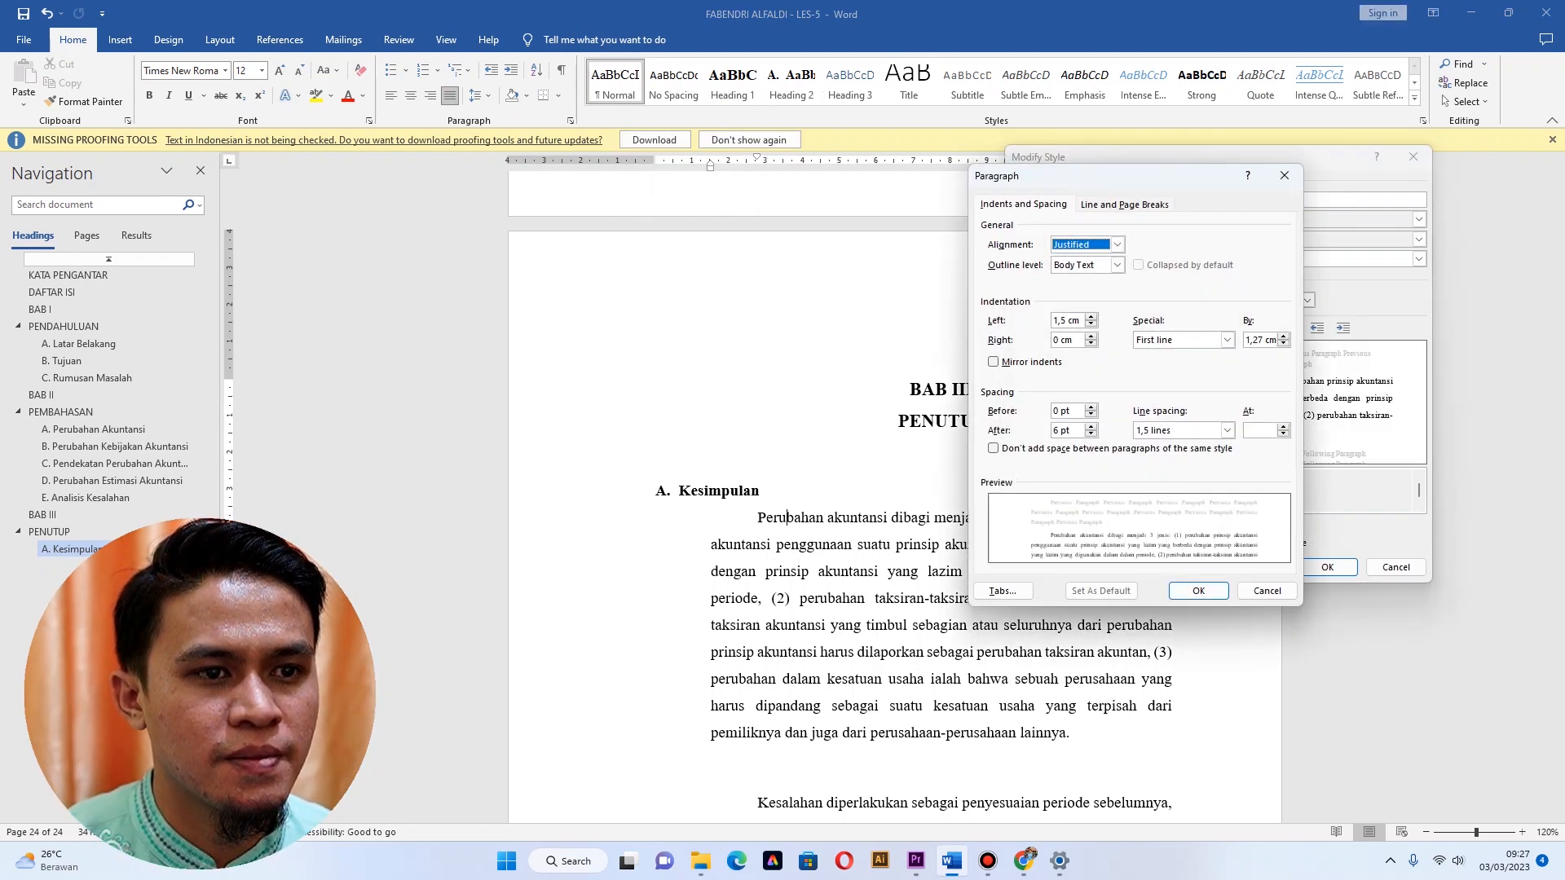
click(1091, 324)
click(1090, 325)
click(1091, 324)
click(1090, 325)
click(1091, 324)
click(1091, 324)
click(1090, 324)
click(1091, 325)
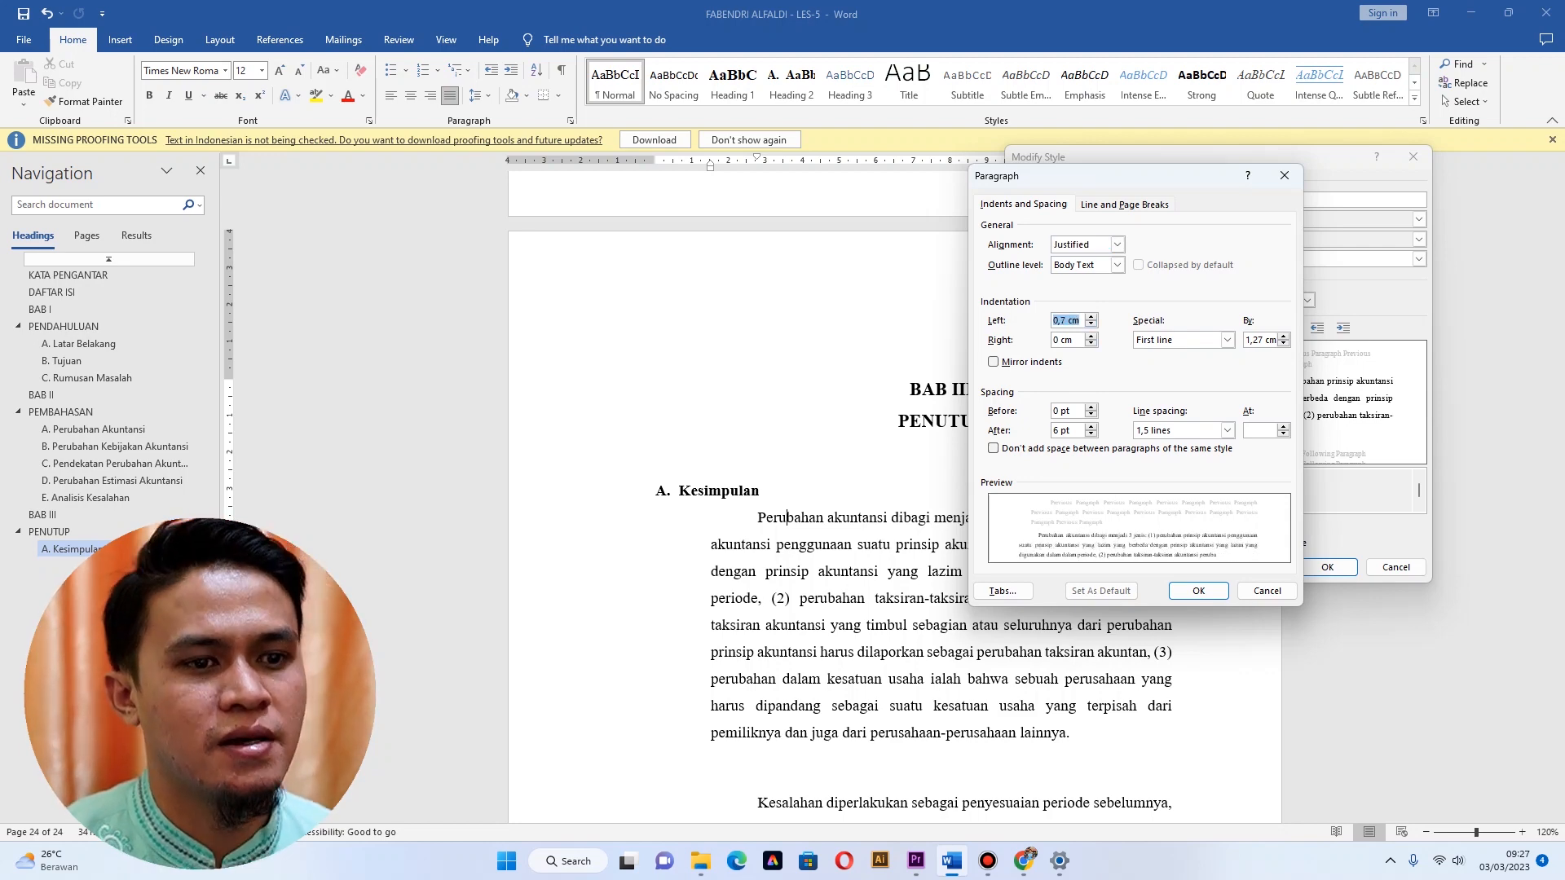
click(1198, 591)
click(1327, 567)
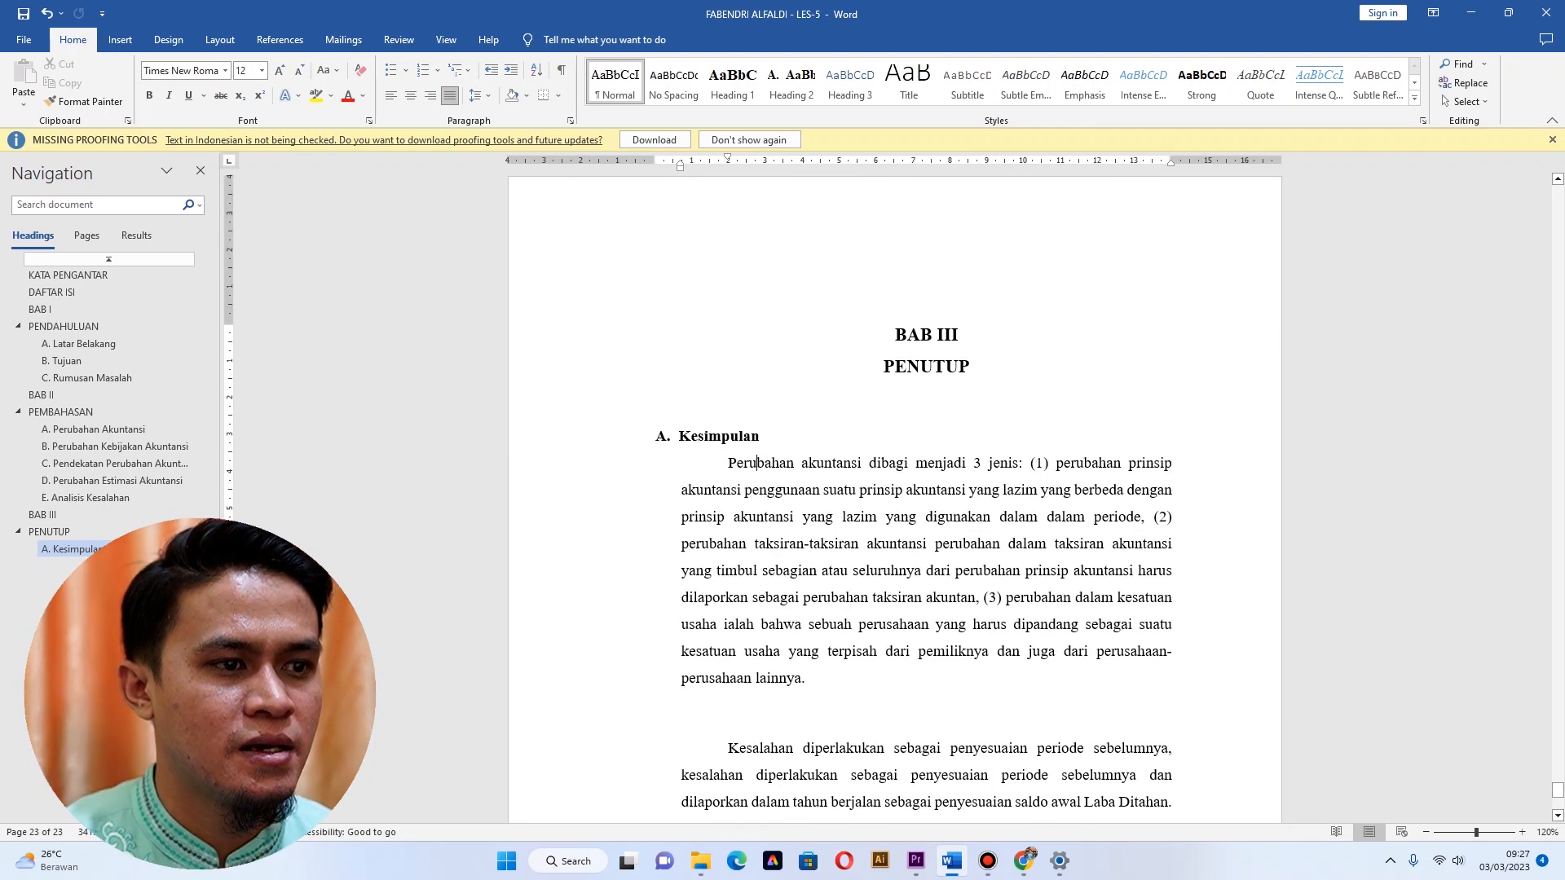
Delete the empty paragraphs between the body paragraphs of the KATA PENGANTAR page.
scroll(894, 489, up, 10)
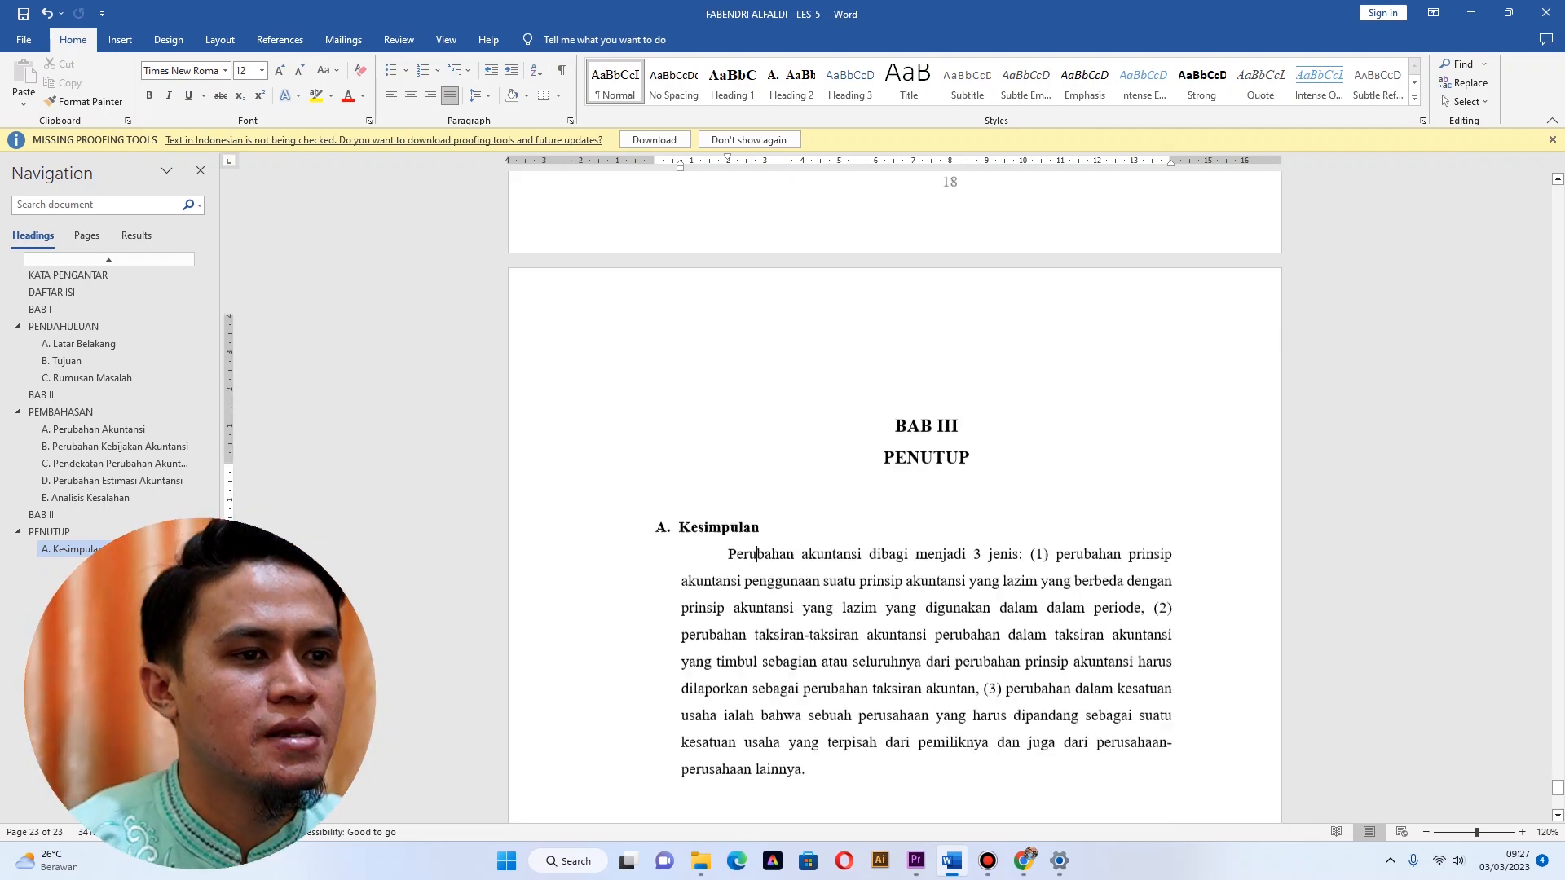
scroll(894, 489, up, 10)
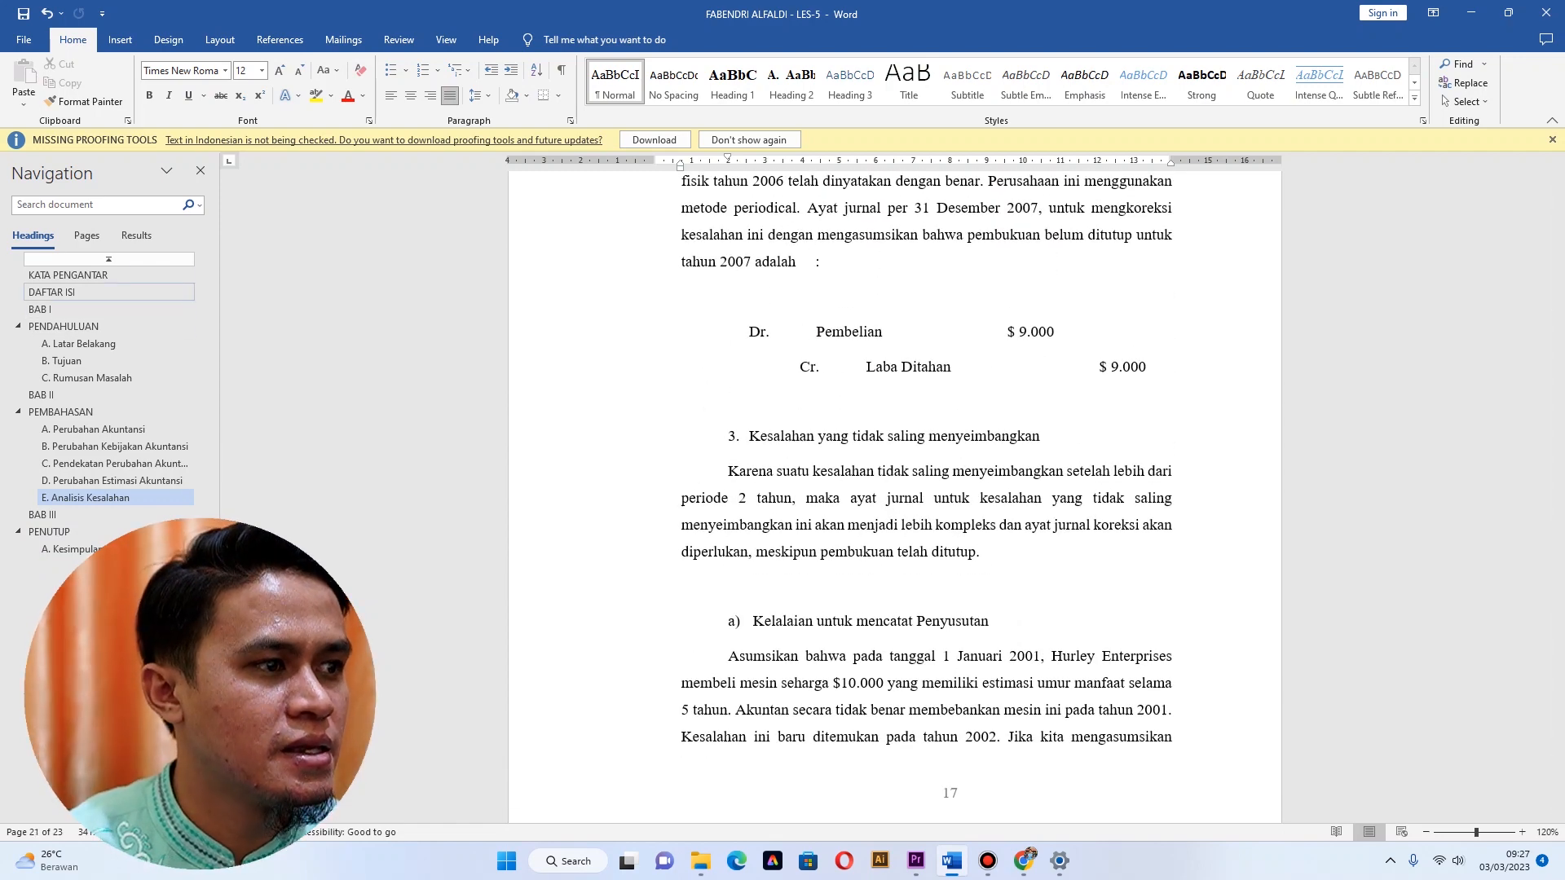
click(68, 276)
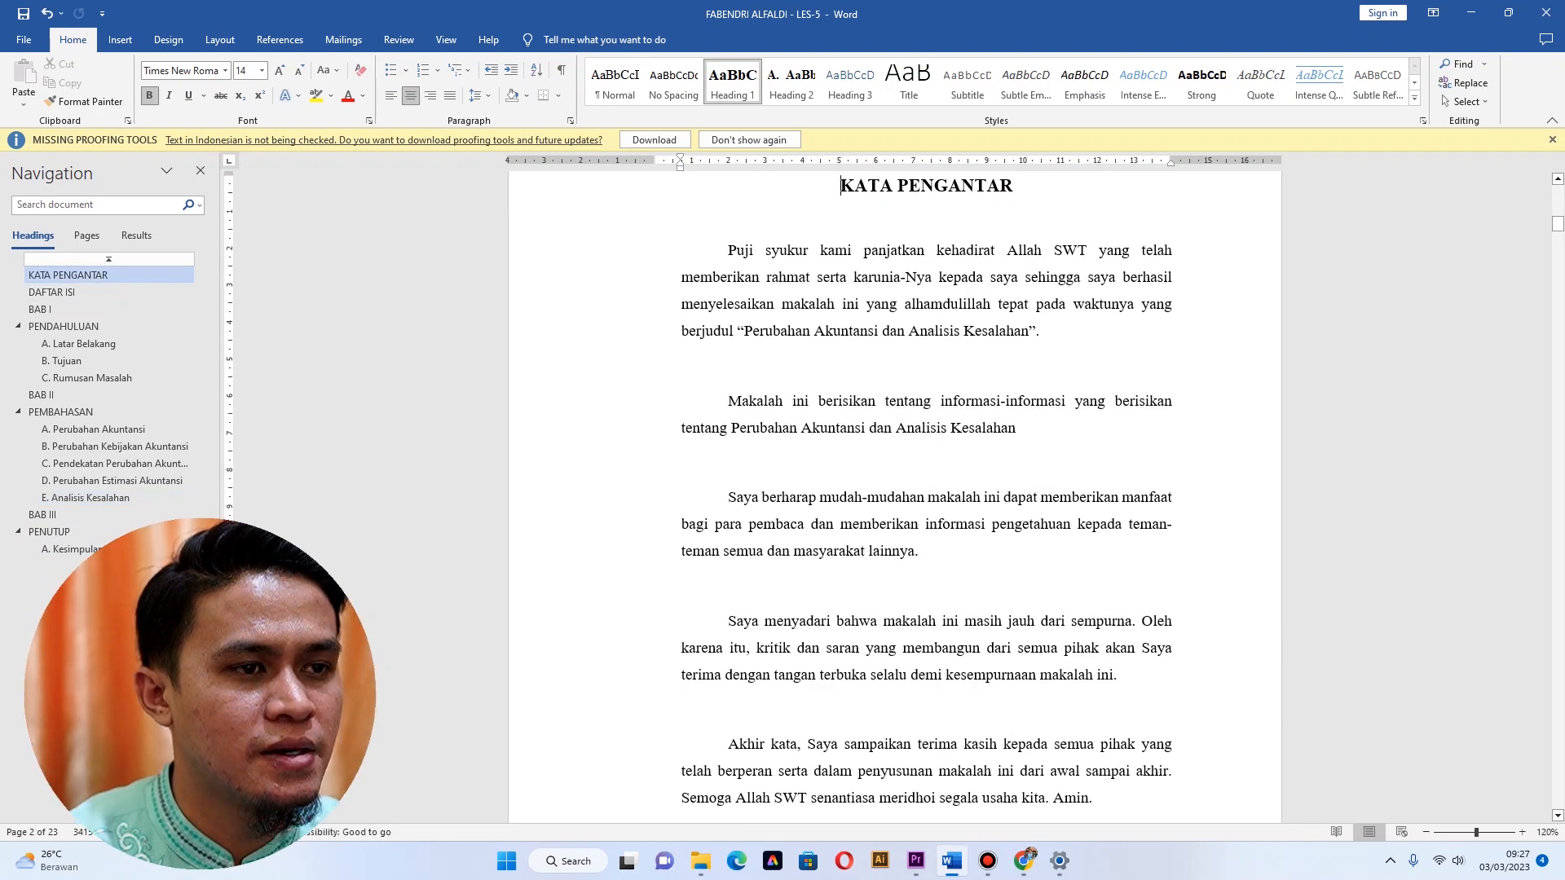
scroll(894, 489, down, 10)
scroll(894, 489, up, 5)
scroll(894, 489, up, 9)
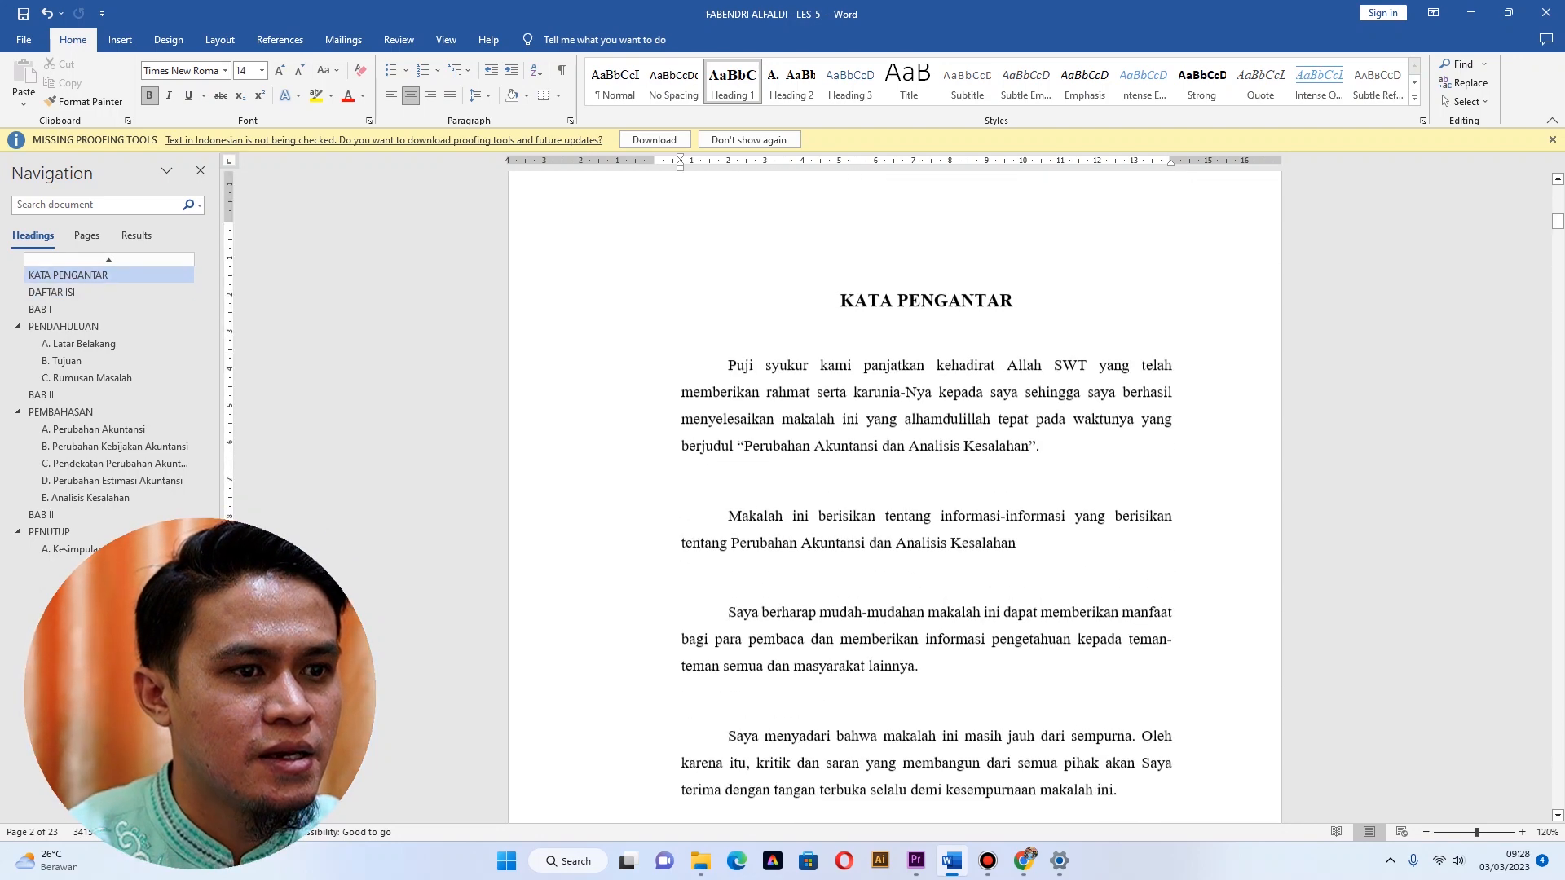
click(759, 377)
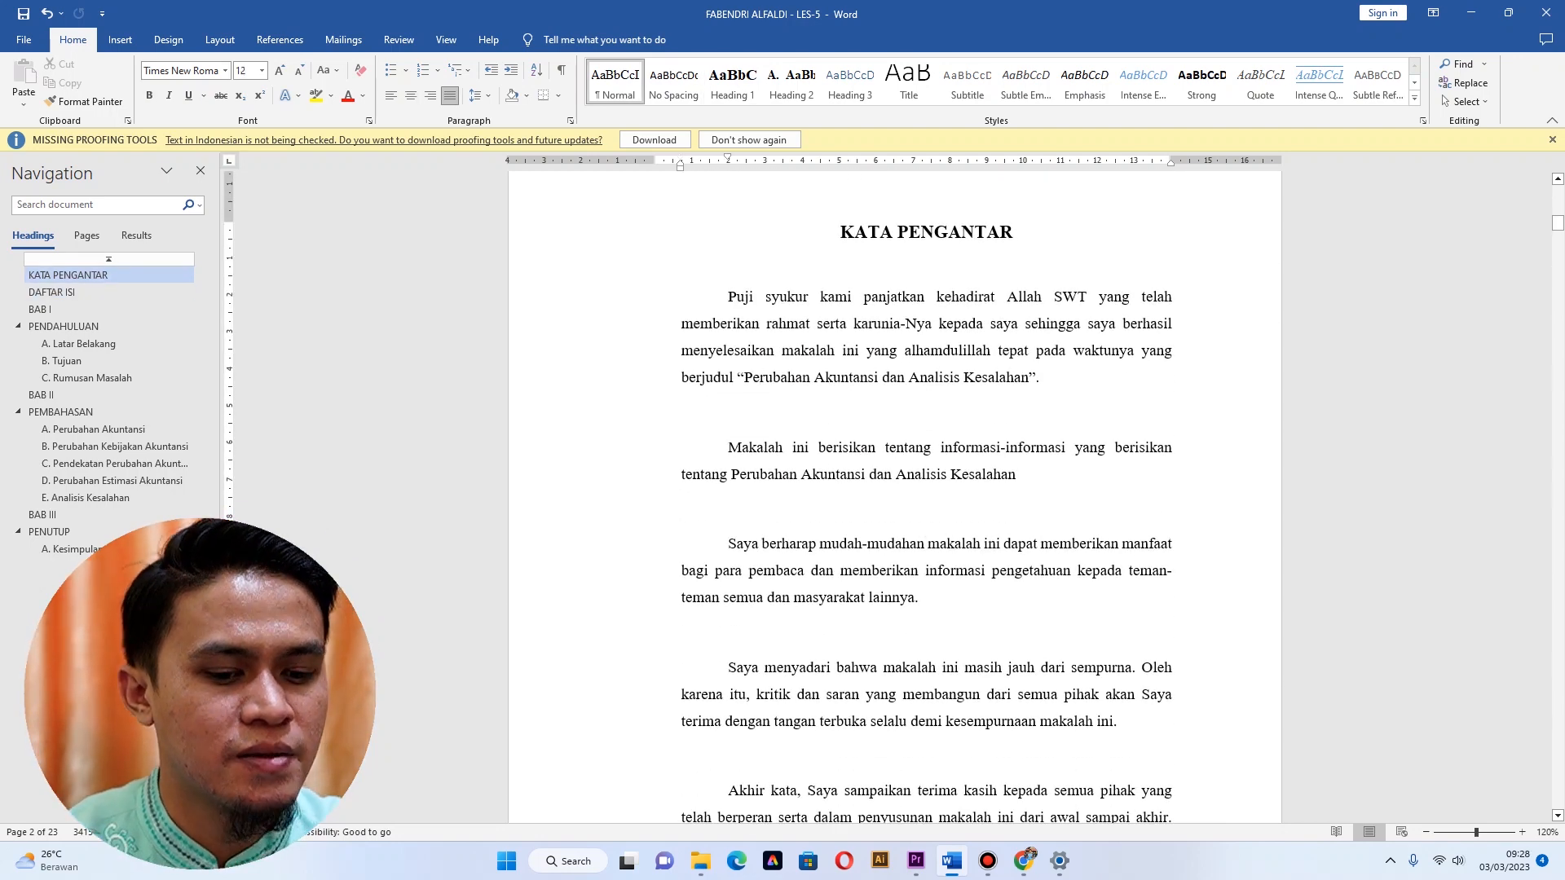
key(Delete)
key(Delete)
click(730, 564)
key(Delete)
scroll(729, 554, down, 3)
click(730, 500)
key(Delete)
scroll(729, 554, down, 1)
Reduce the gap above the "Depok, 15 Juni 2014" line in KATA PENGANTAR to a single empty paragraph.
click(729, 554)
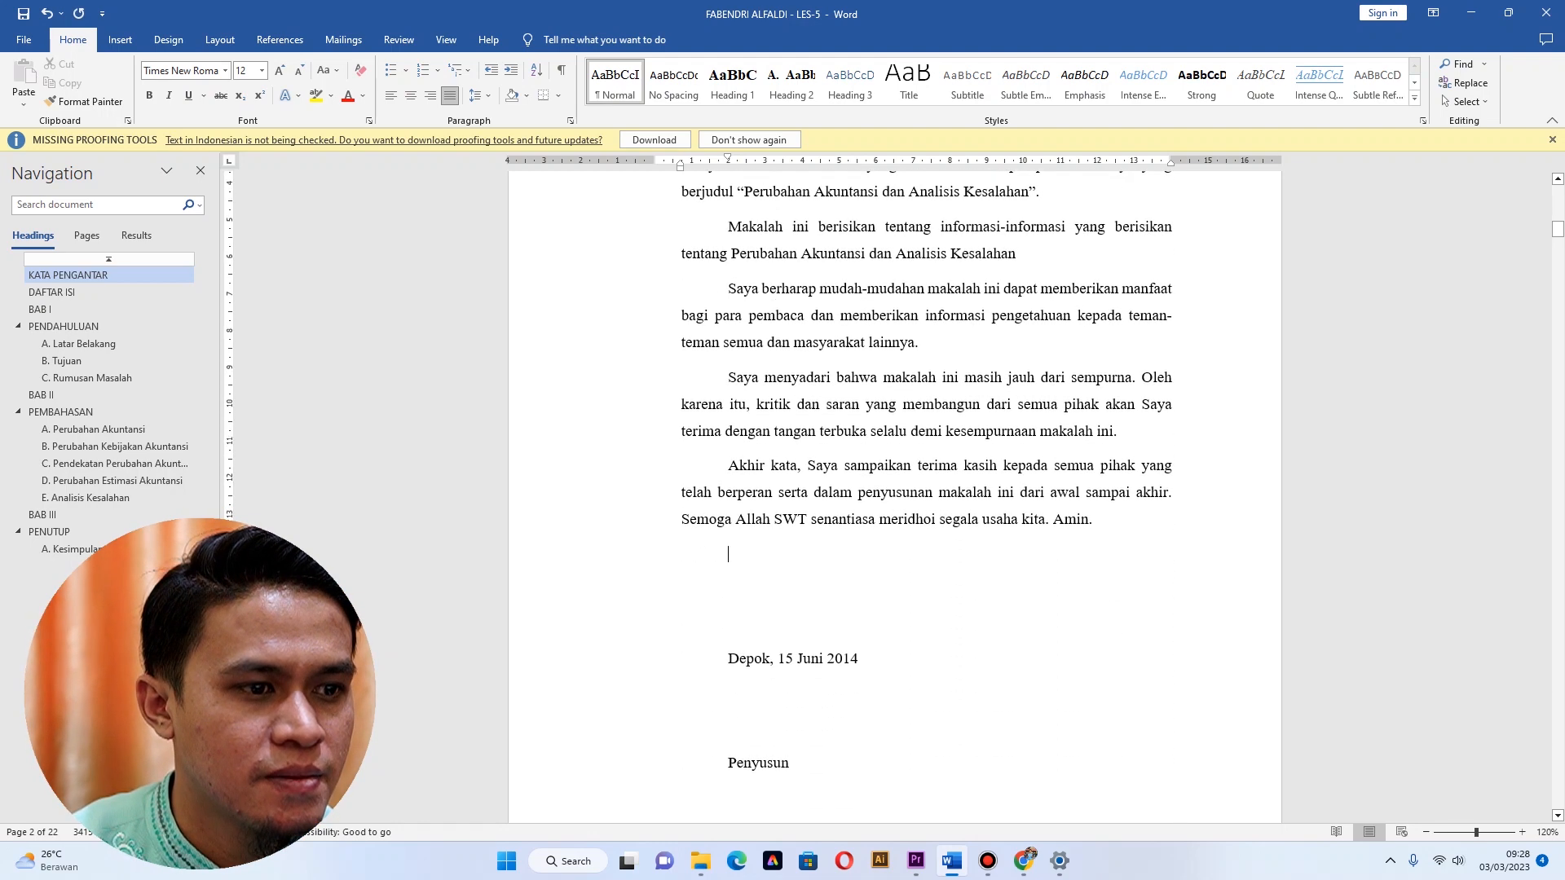
key(Delete)
key(Delete)
key(Delete)
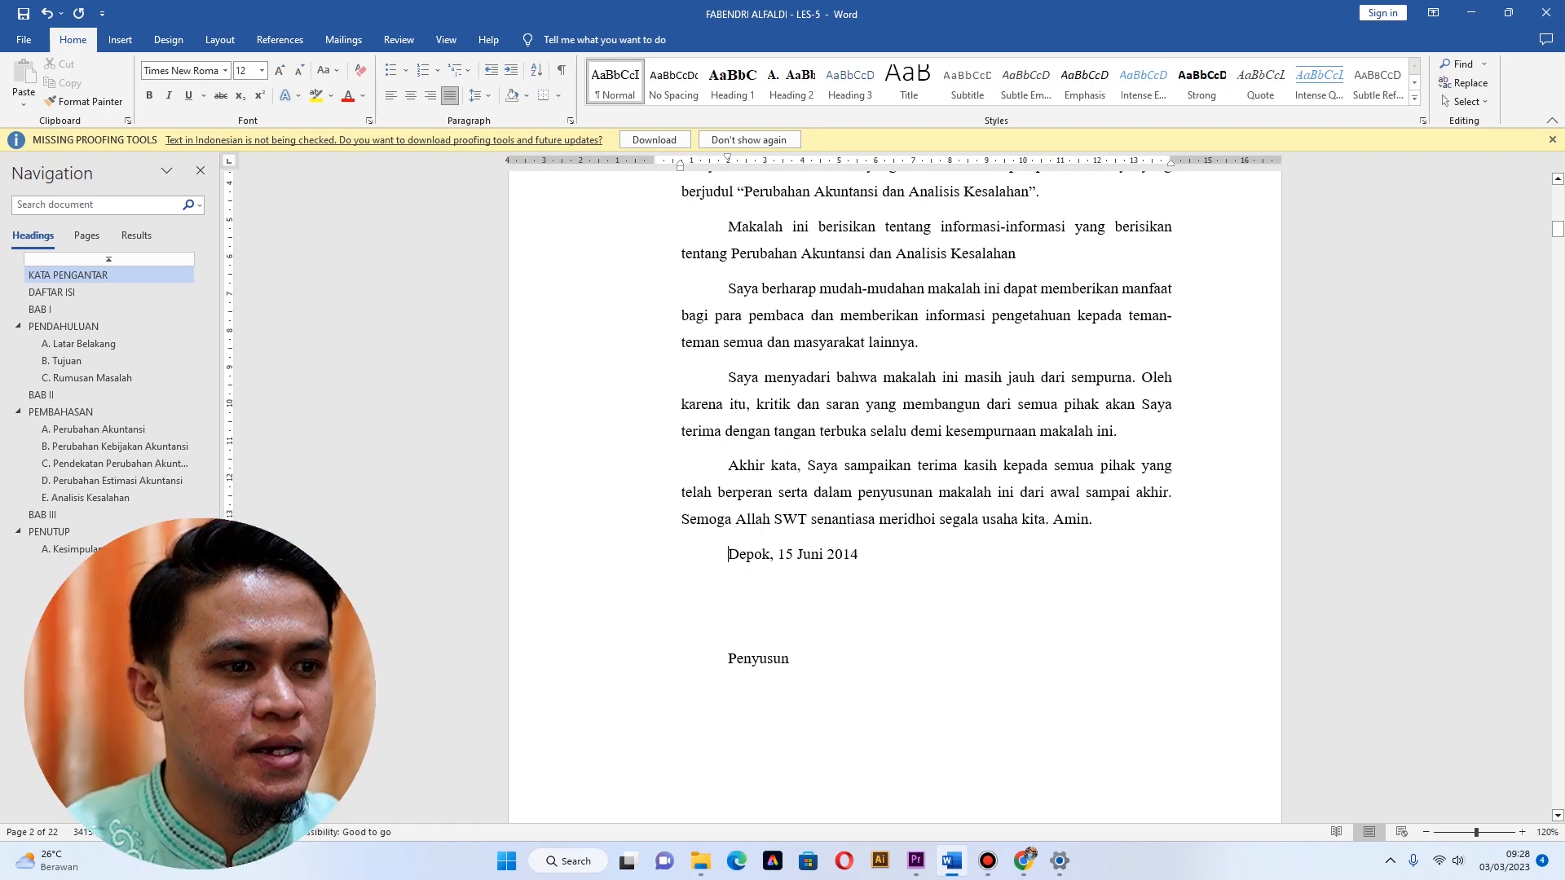
scroll(949, 818, down, 2)
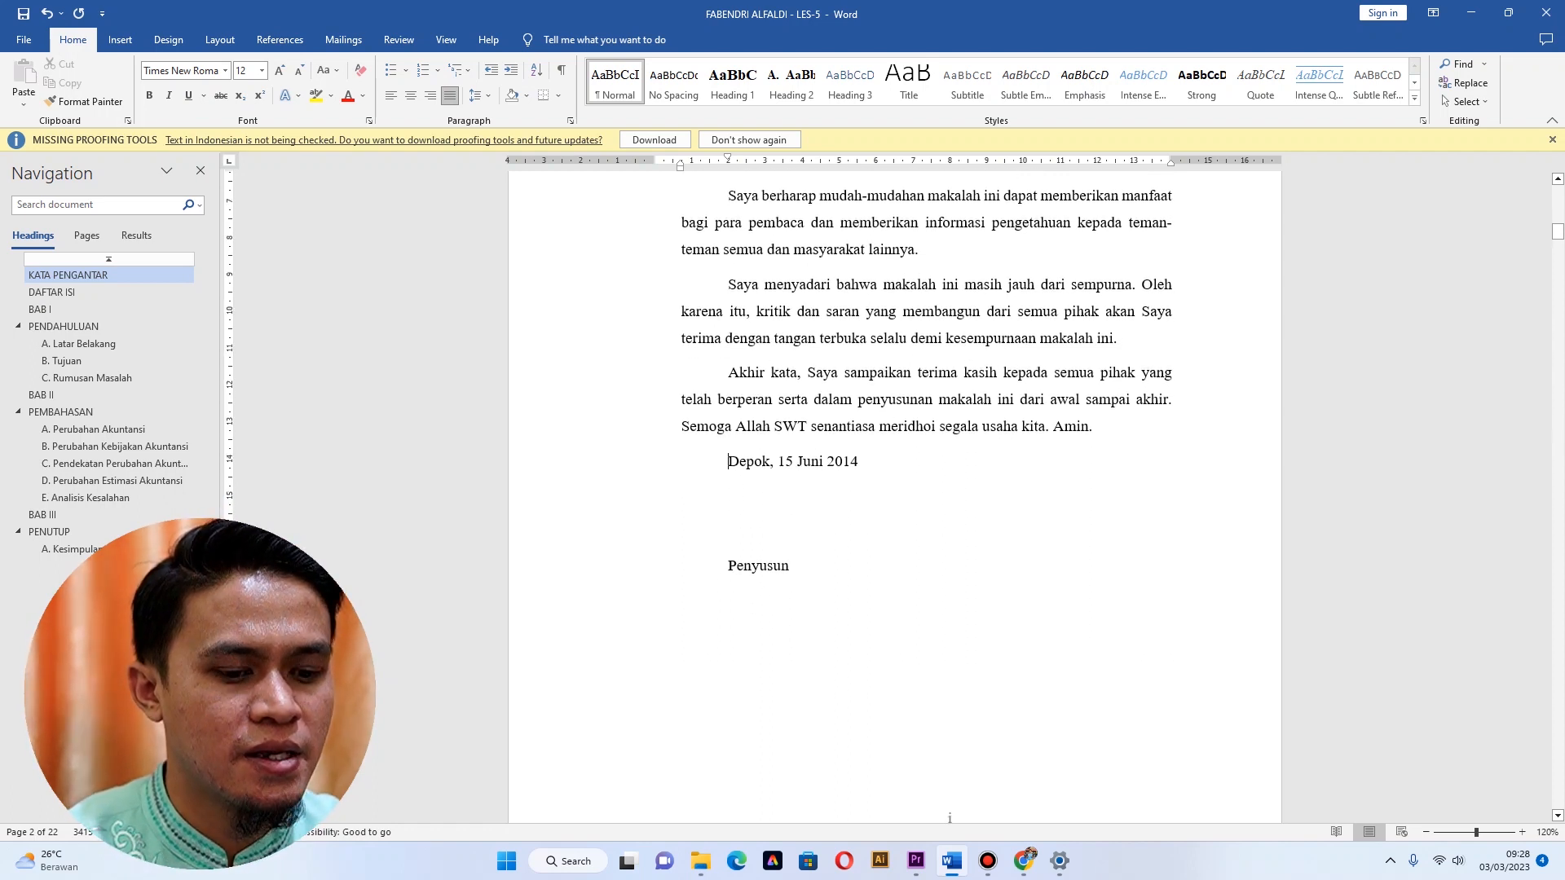
key(Return)
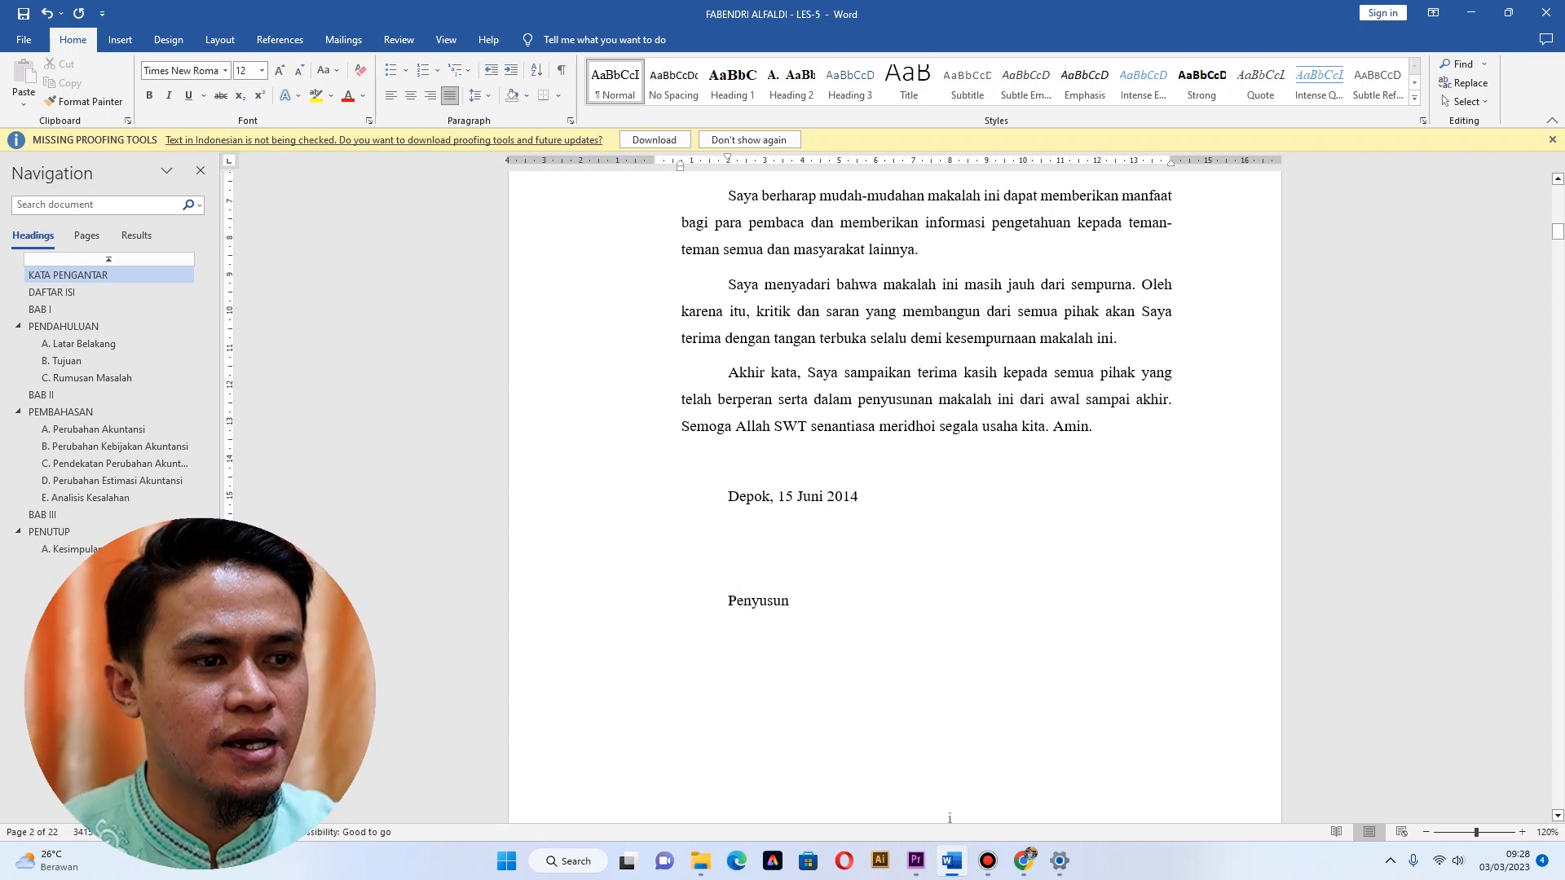
Shift the closing block from "Depok, 15 Juni 2014" to "Penyusun" so its text starts at about 10 cm on the ruler.
key(shift+Down)
key(shift+Down)
key(shift+Down)
key(shift+Down)
key(shift+Down)
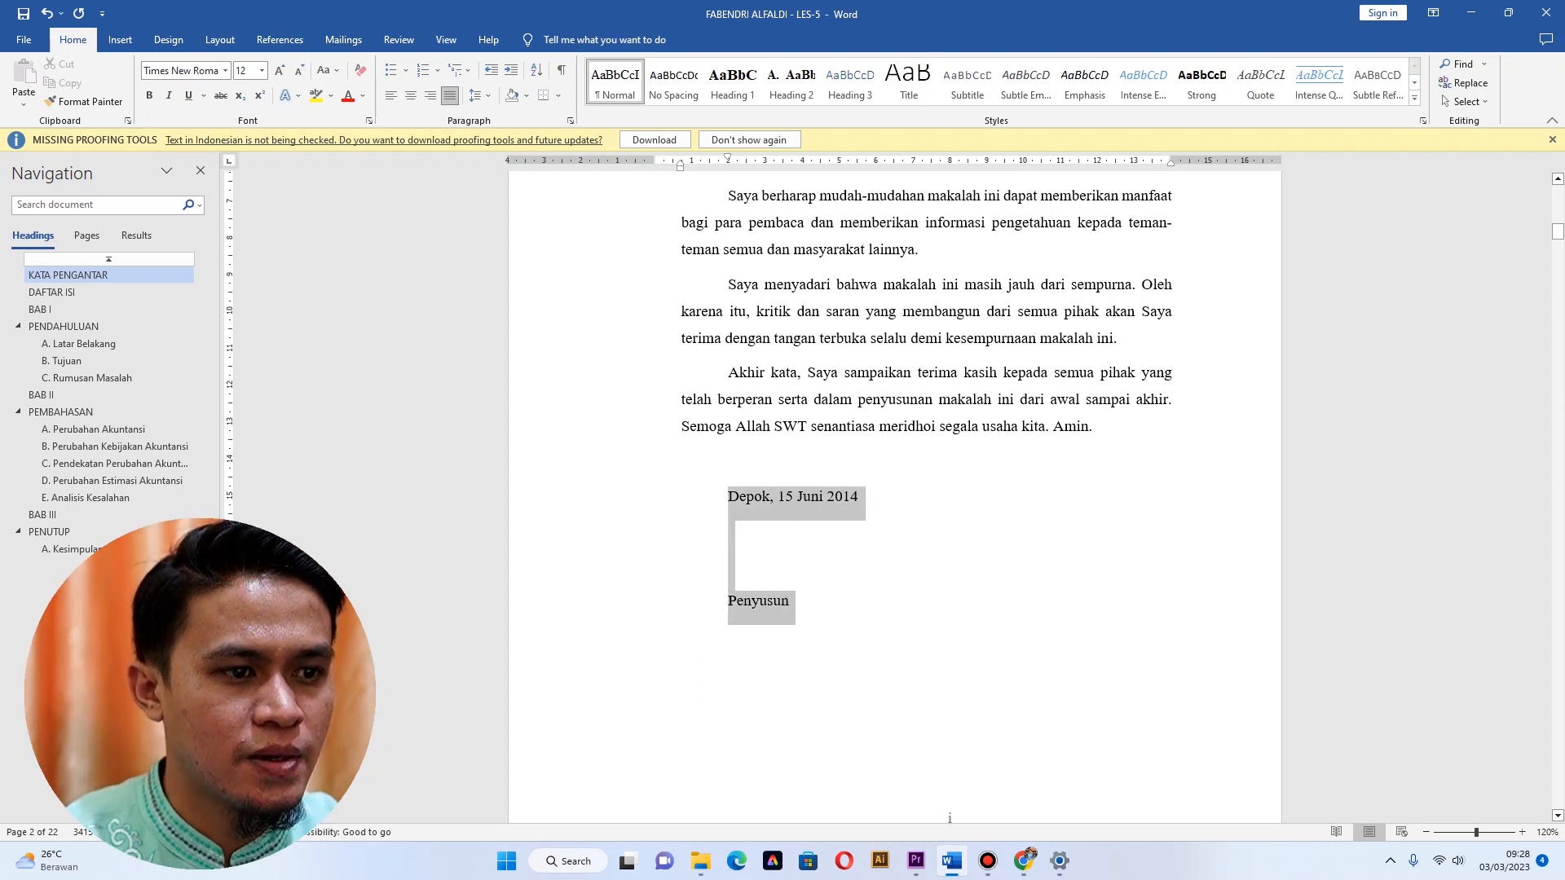
drag(681, 166, 977, 167)
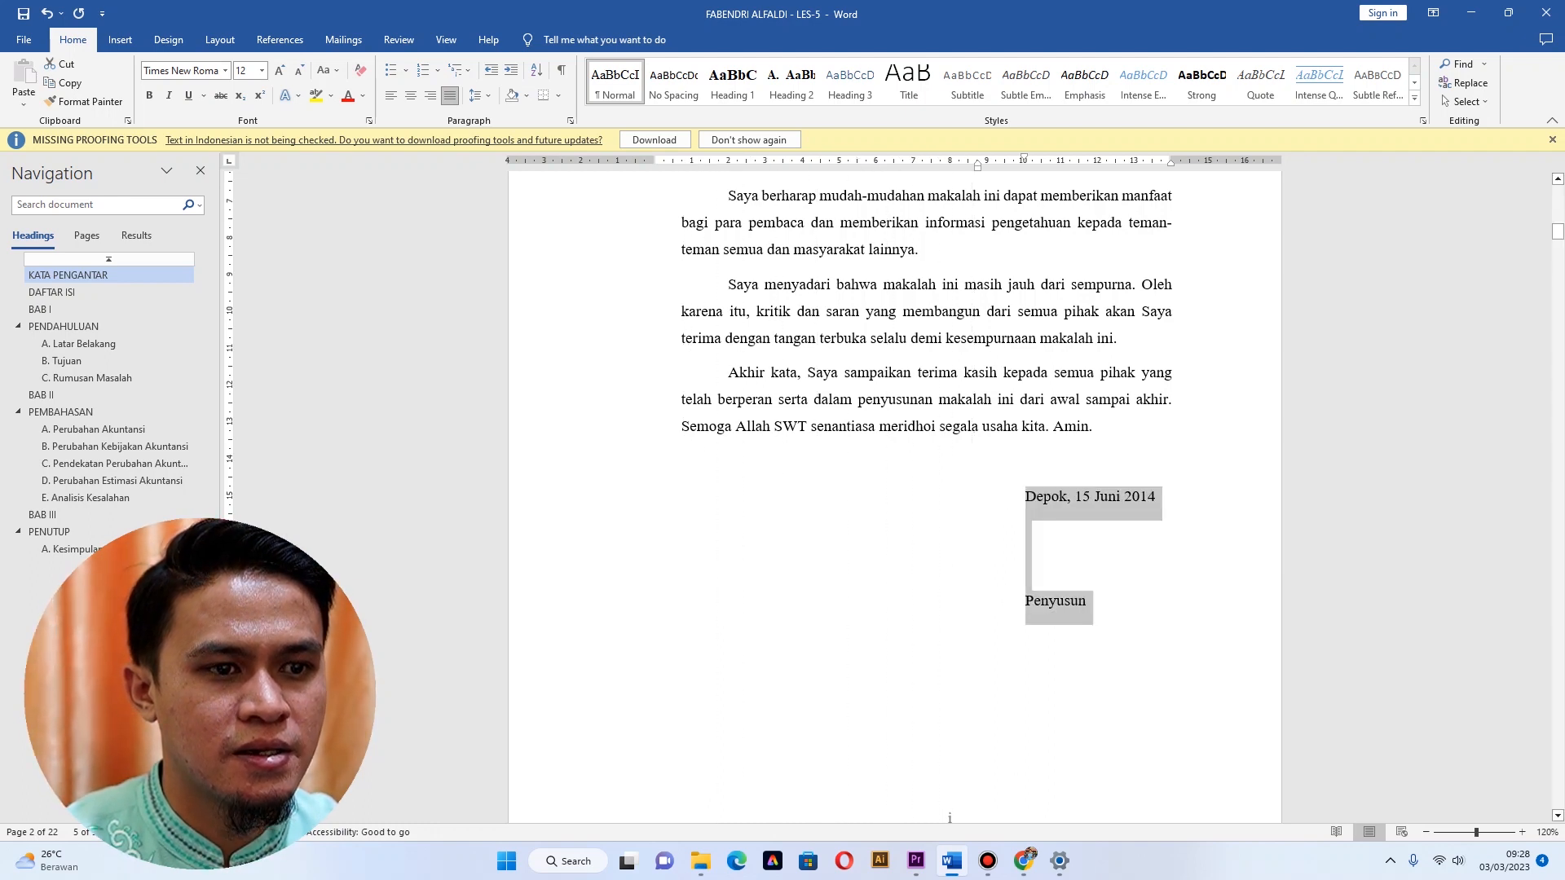
click(1024, 496)
Review the layout from DAFTAR ISI through the BAB I subsections and the document's end, and return to the DAFTAR ISI page.
scroll(1025, 496, down, 6)
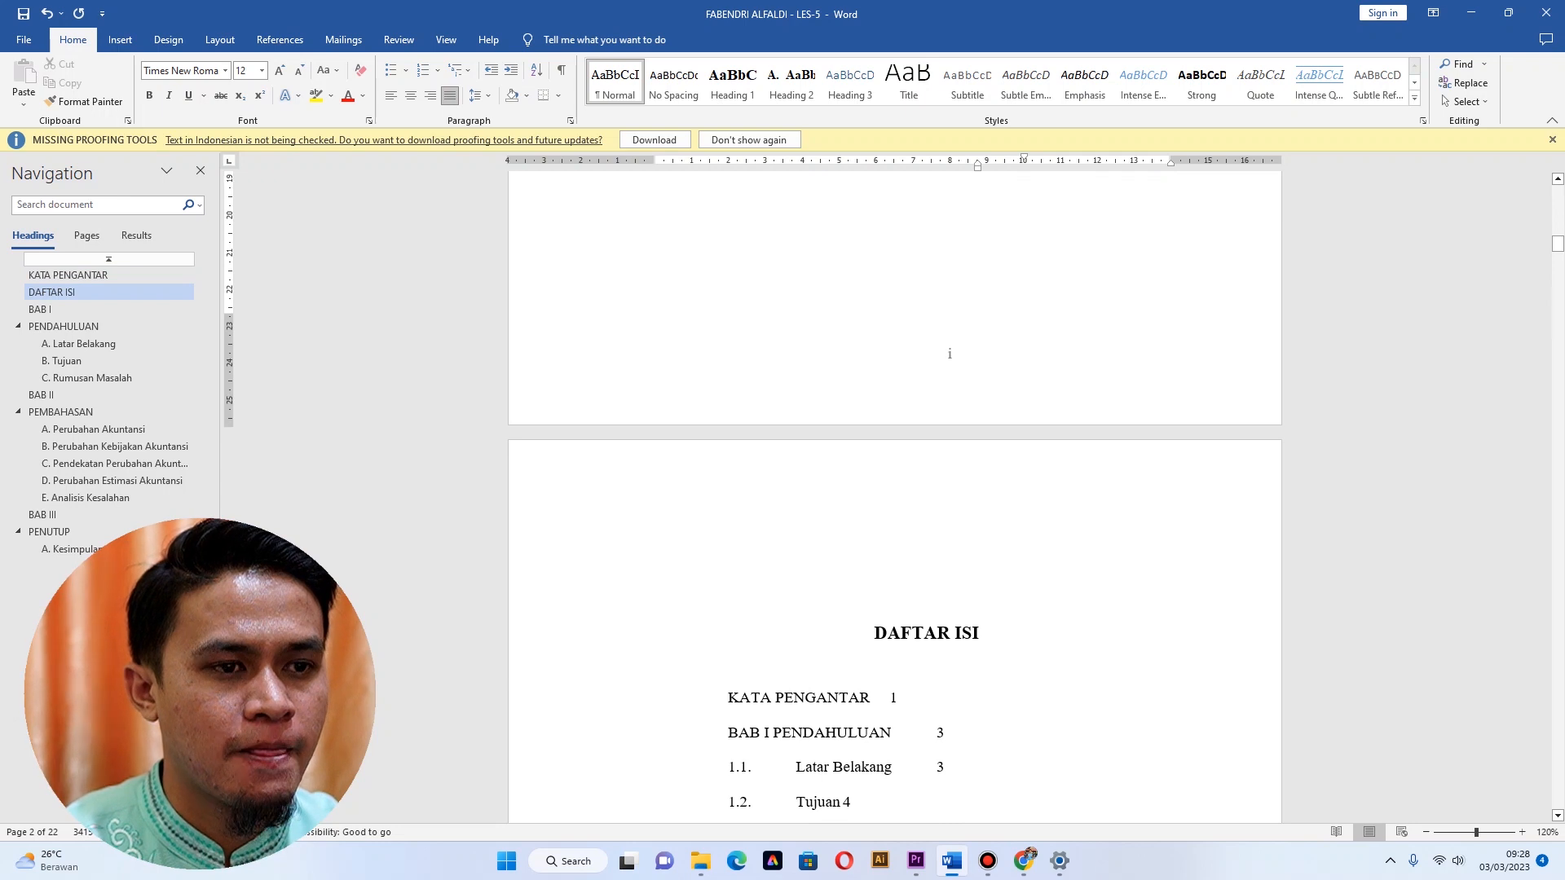
scroll(896, 489, down, 5)
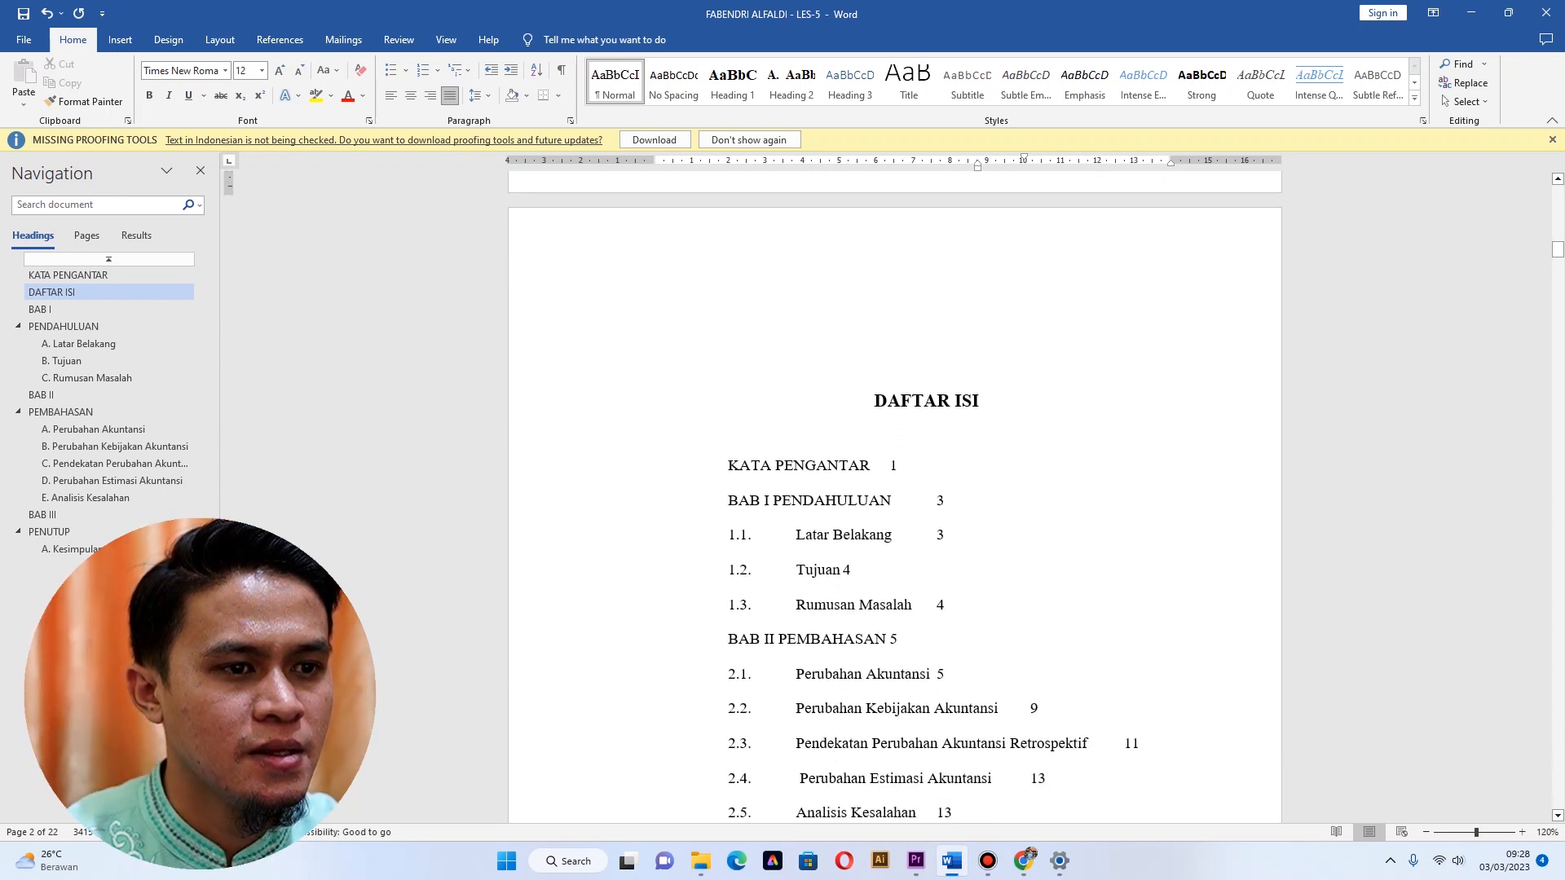
scroll(923, 354, down, 1)
click(923, 354)
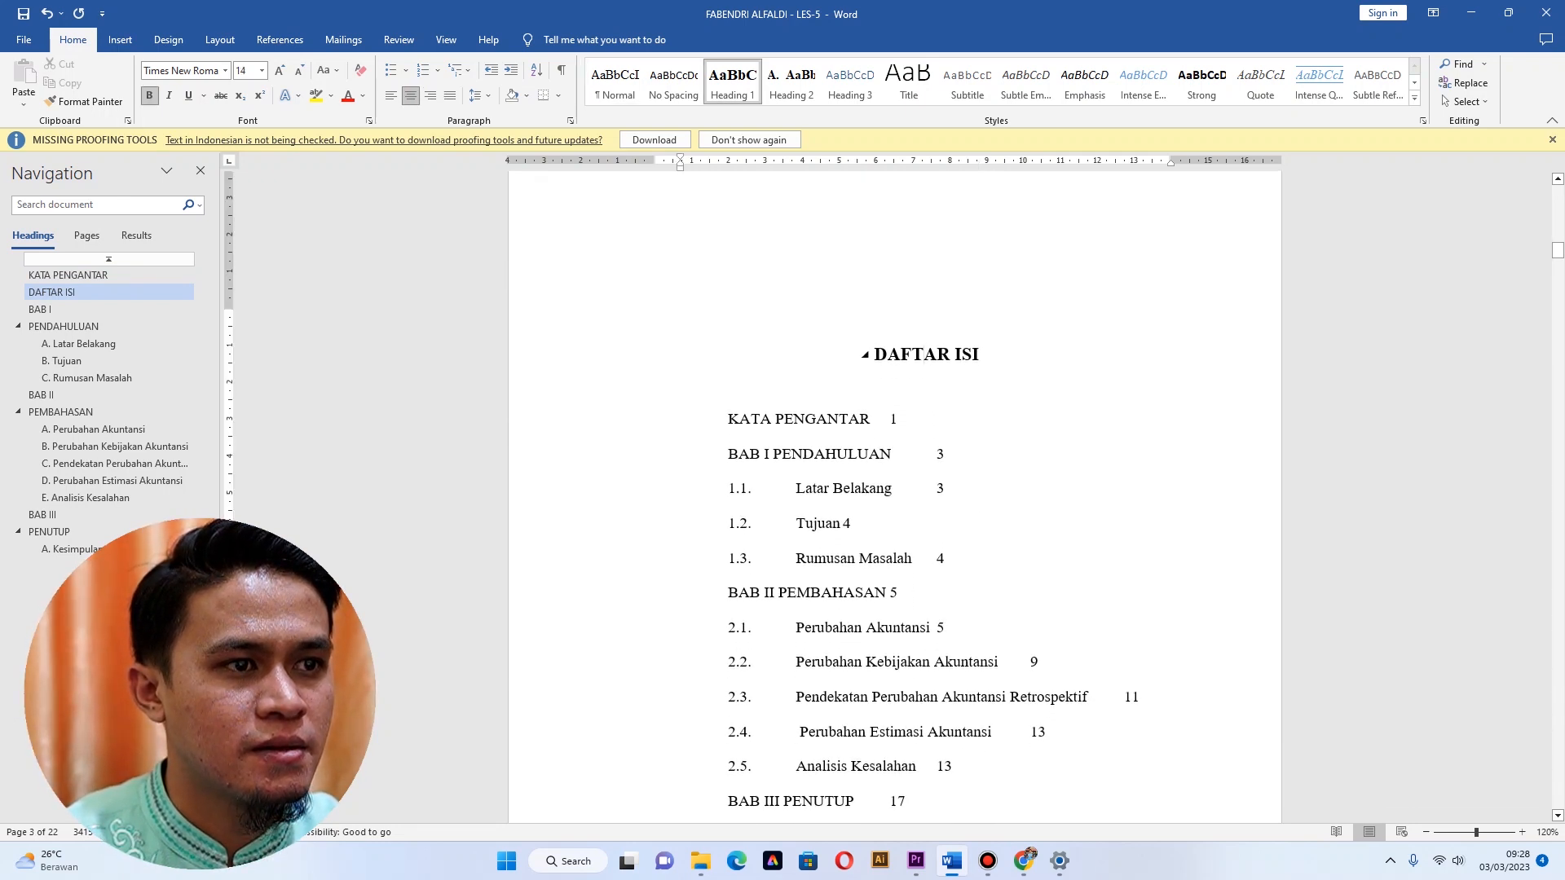
scroll(896, 489, down, 15)
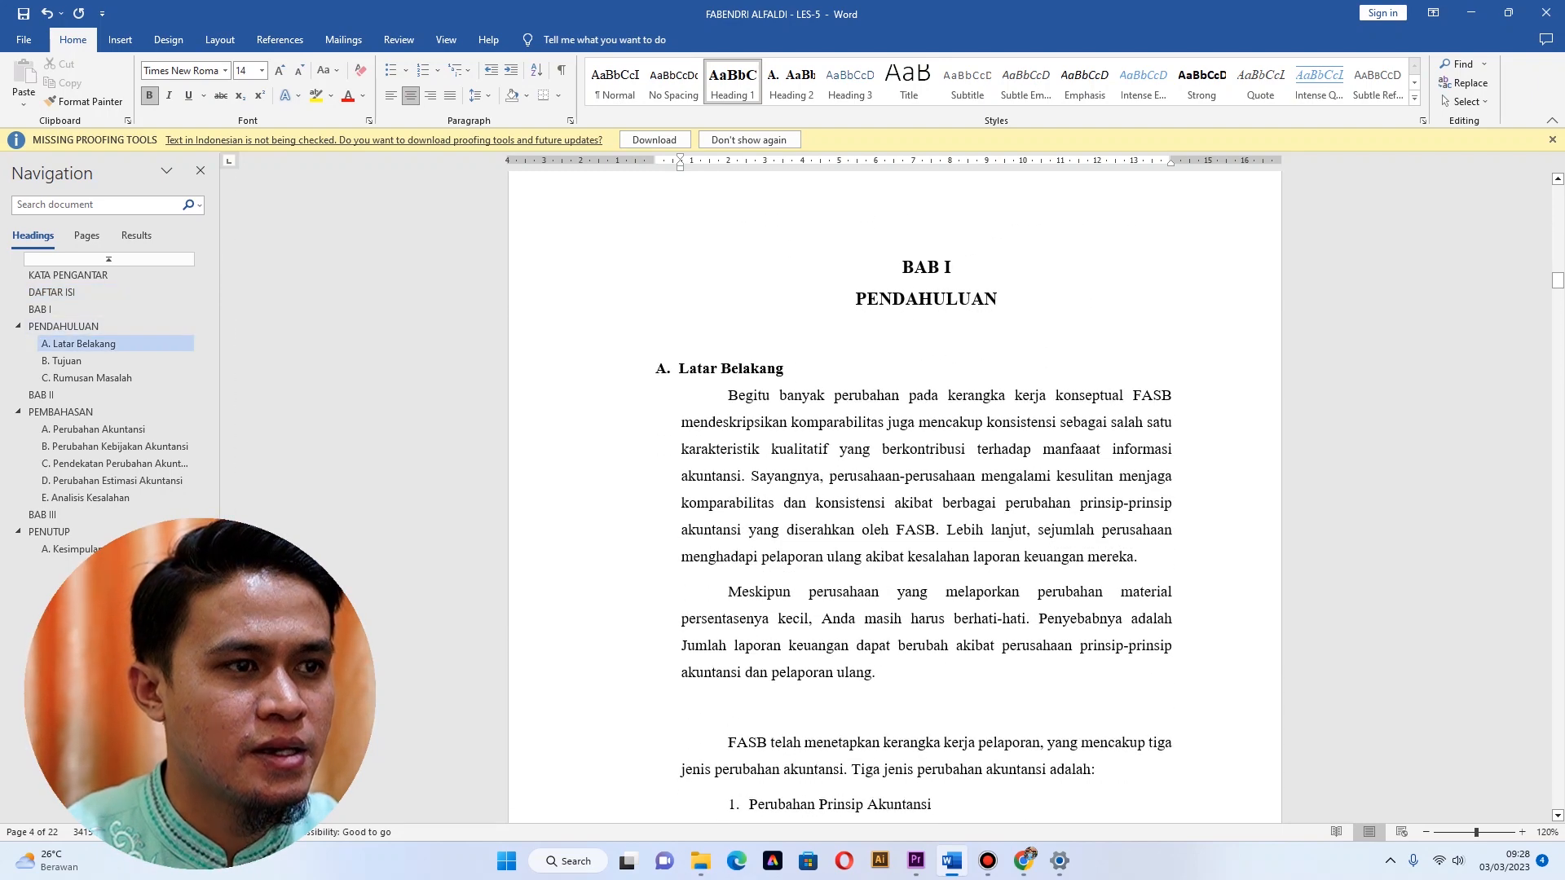
scroll(896, 489, down, 13)
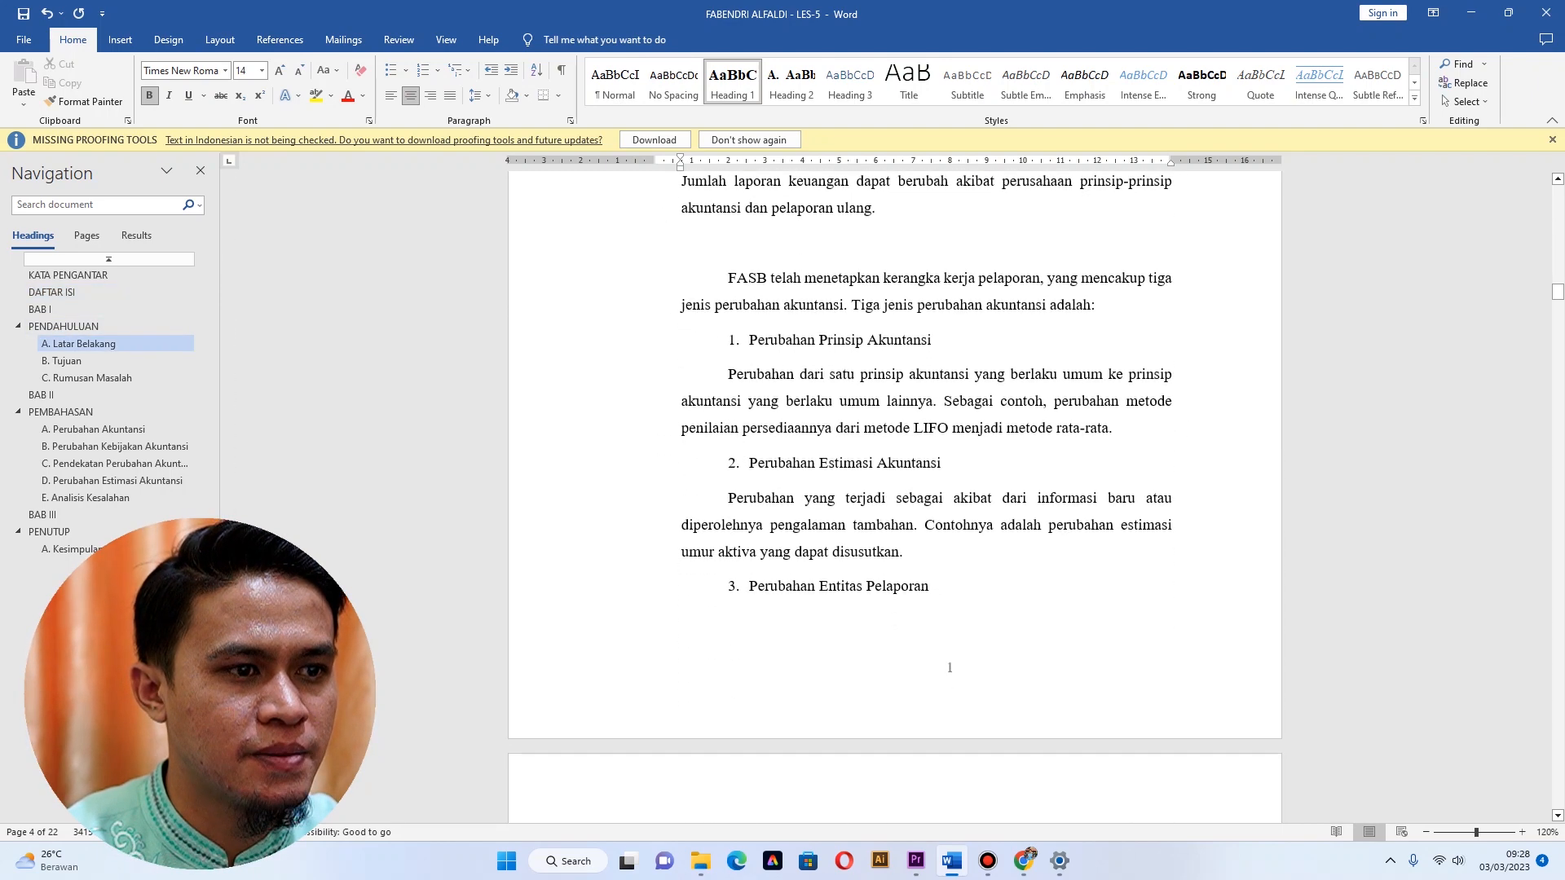
scroll(895, 497, down, 12)
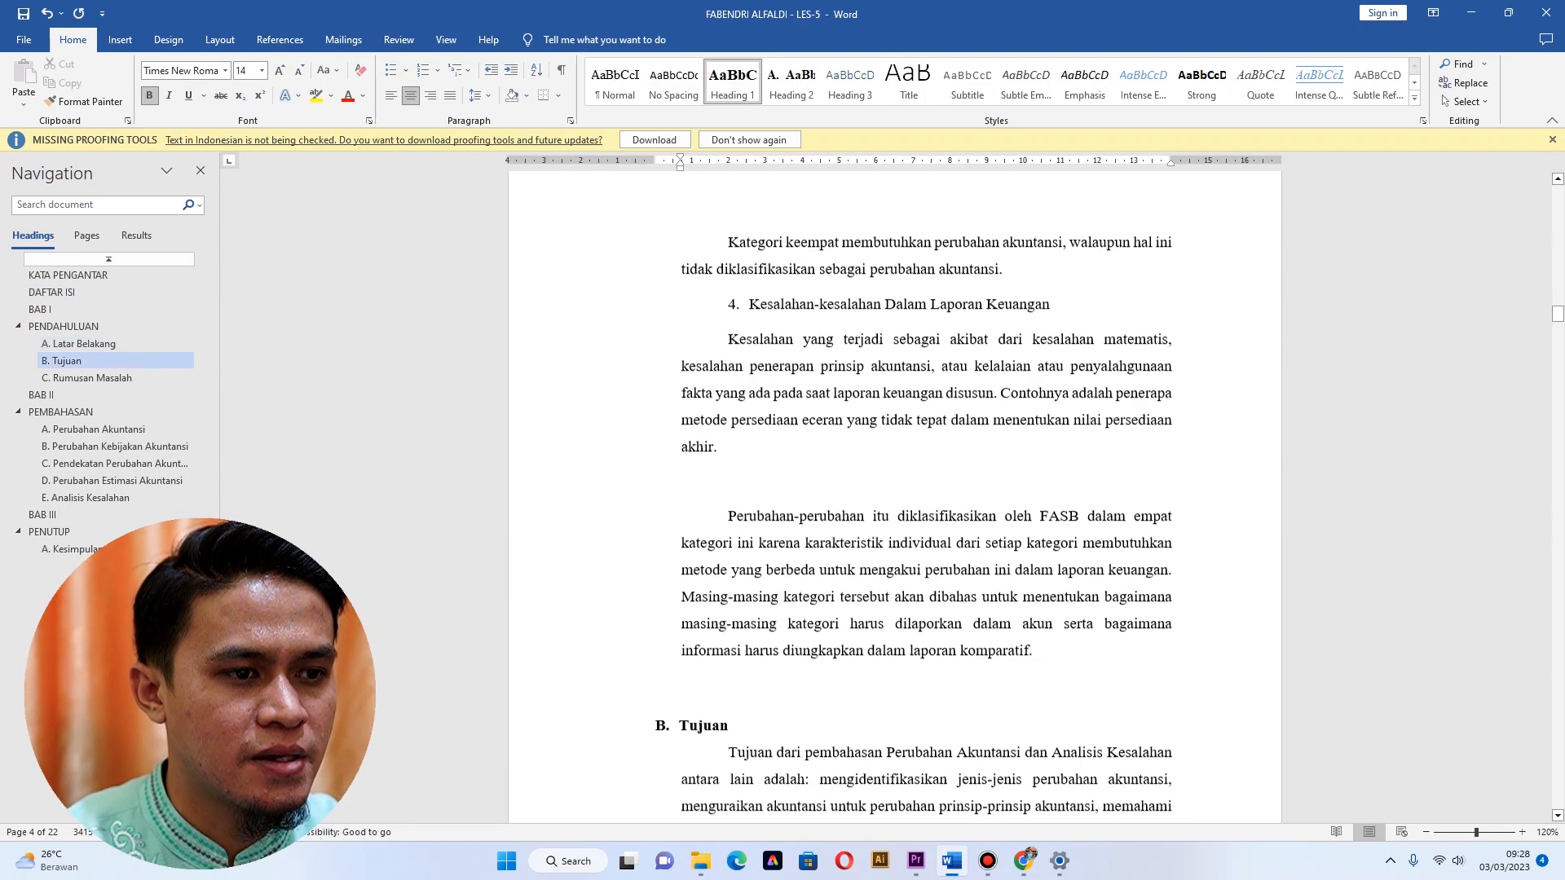
scroll(895, 497, down, 2)
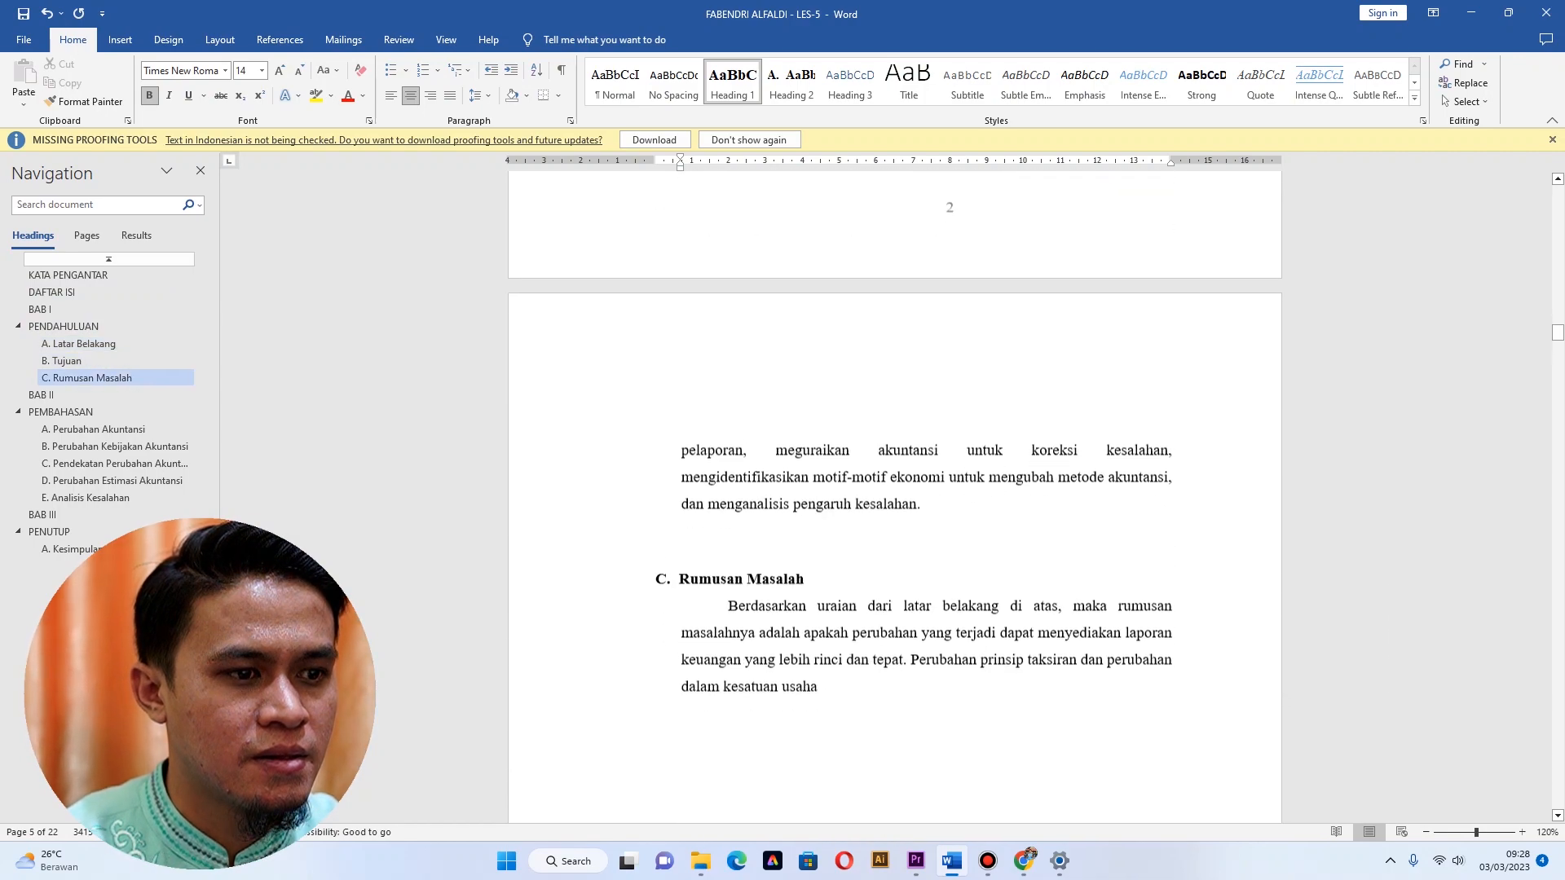
key(ctrl+End)
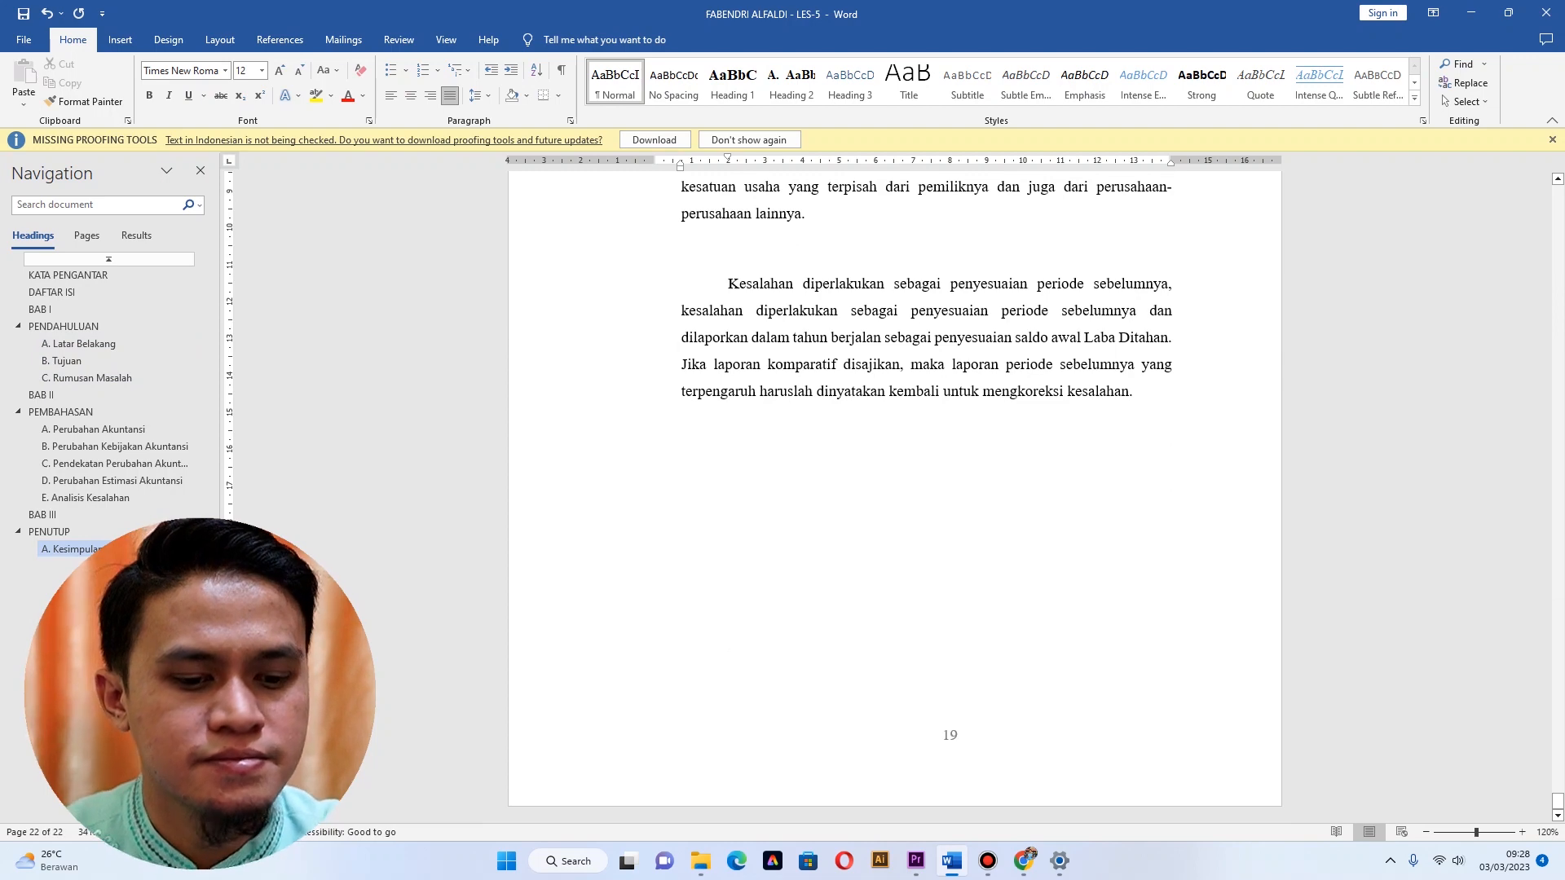
key(ctrl+Home)
scroll(894, 497, down, 10)
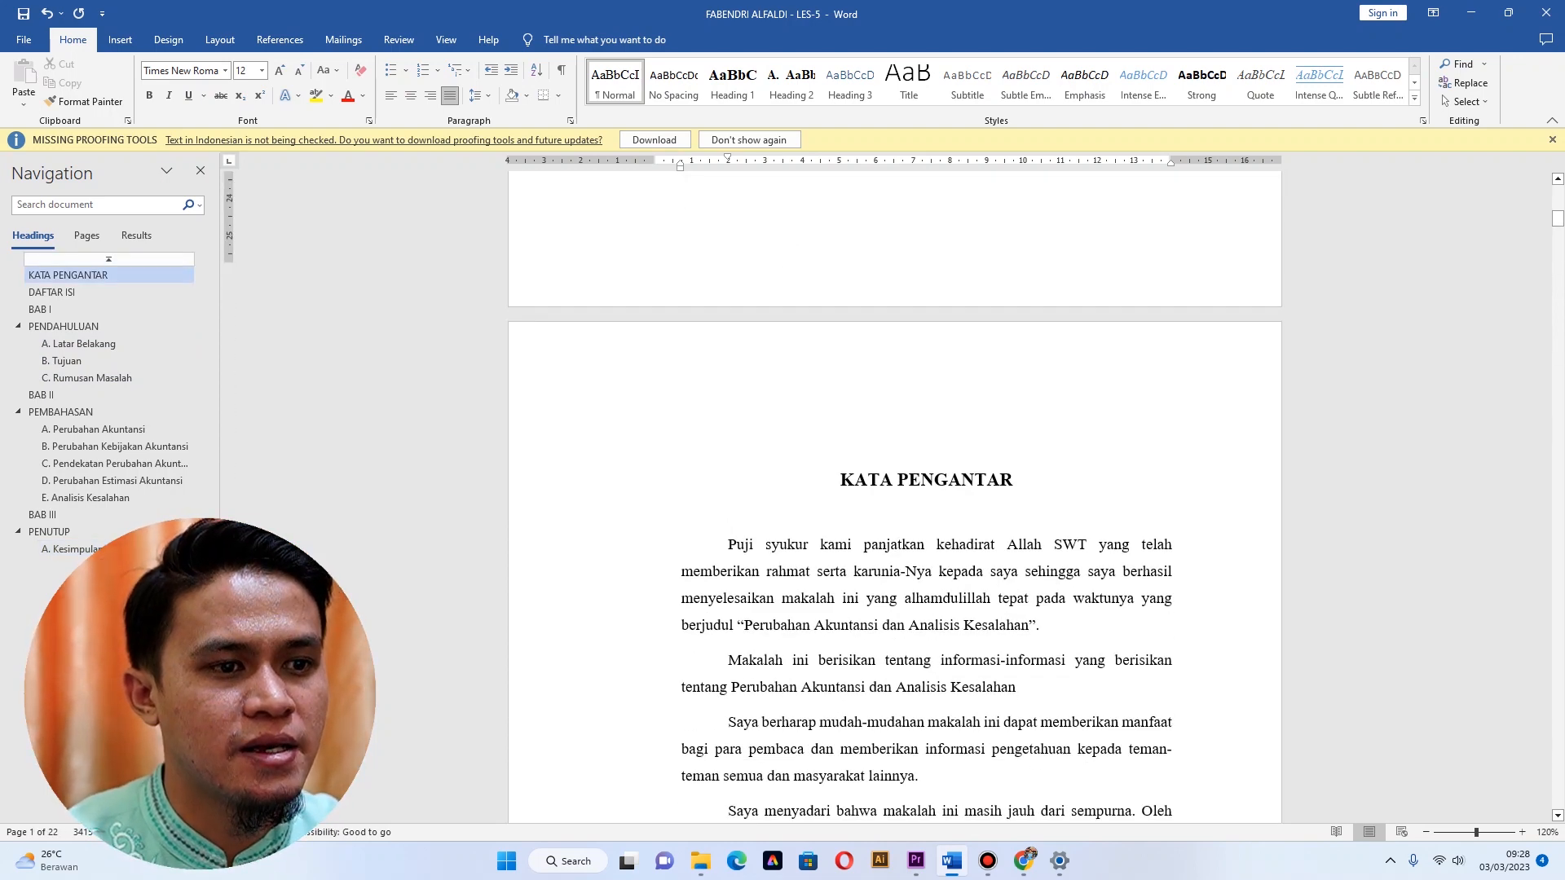
scroll(950, 236, down, 12)
scroll(949, 236, down, 4)
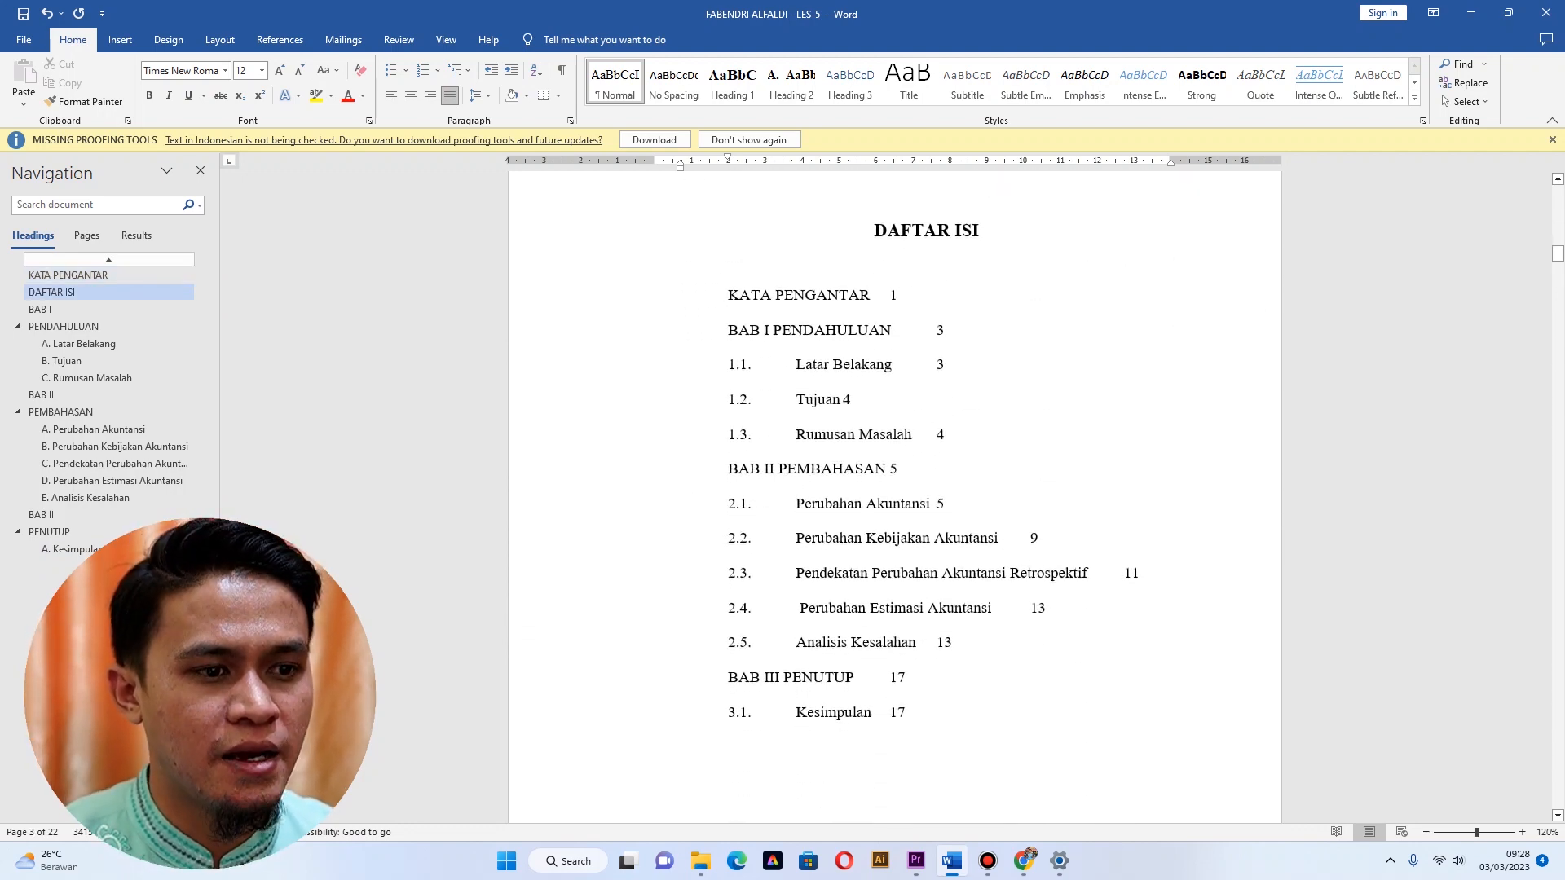
Add one empty paragraph without any indent between the DAFTAR ISI heading and the manually typed contents list.
scroll(932, 509, up, 1)
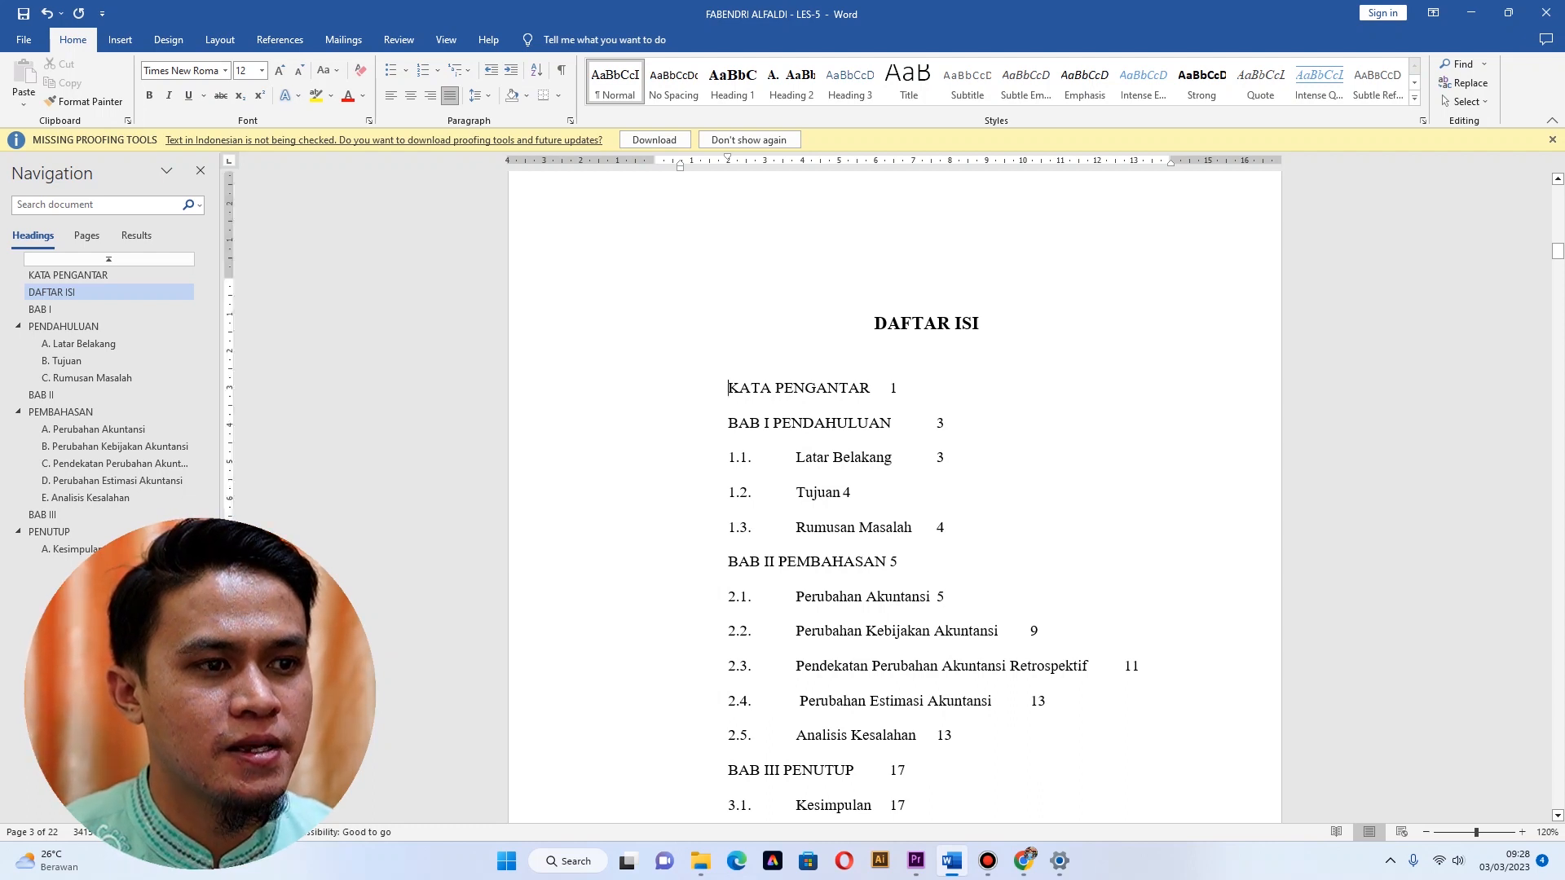
scroll(894, 489, down, 6)
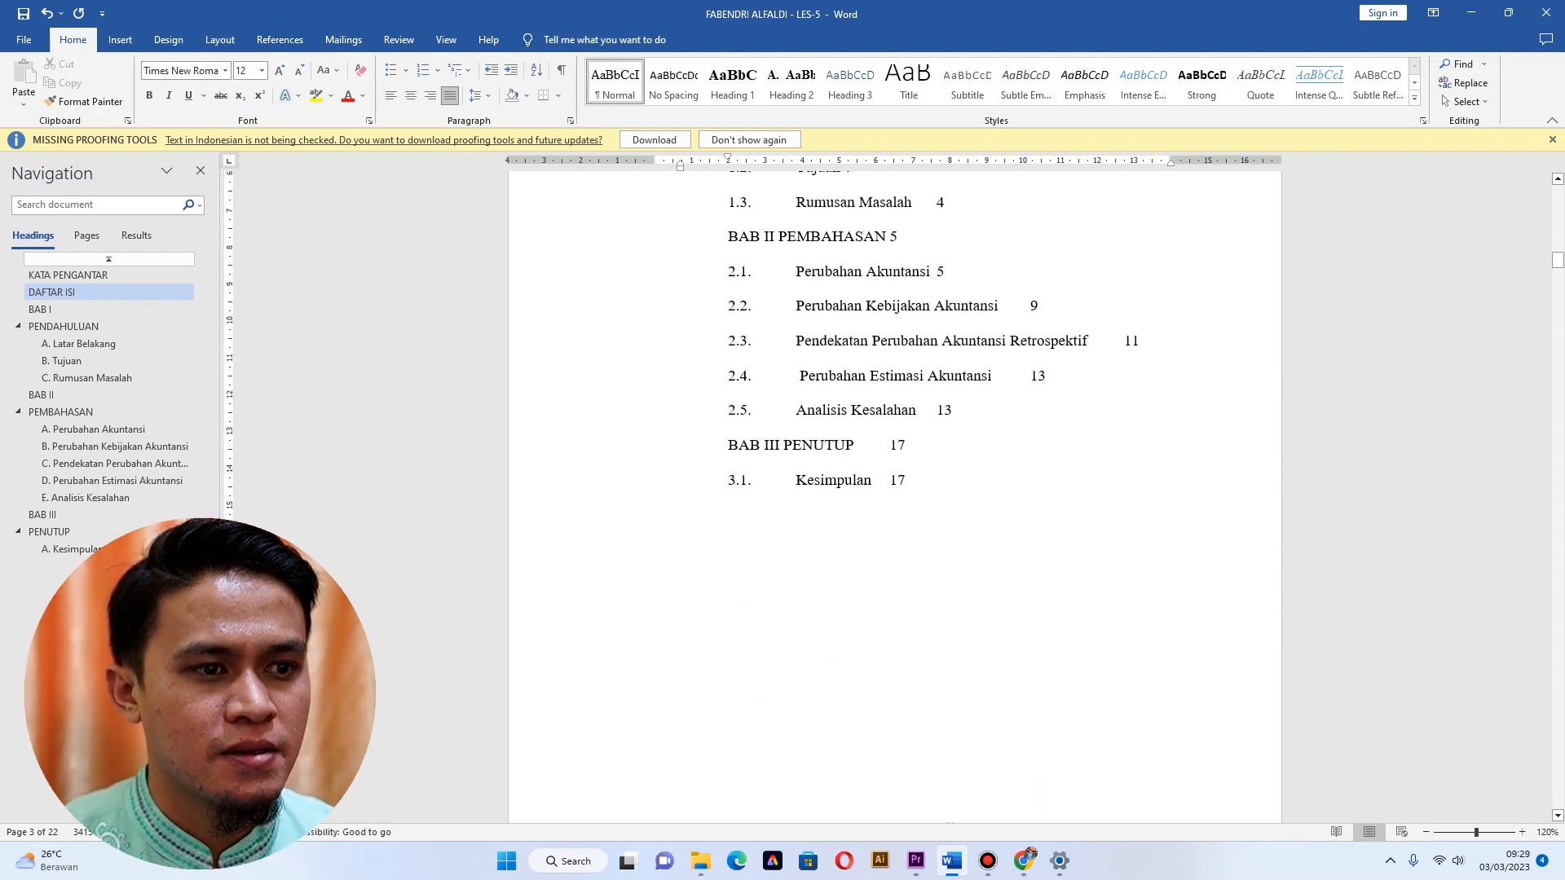
scroll(894, 489, up, 6)
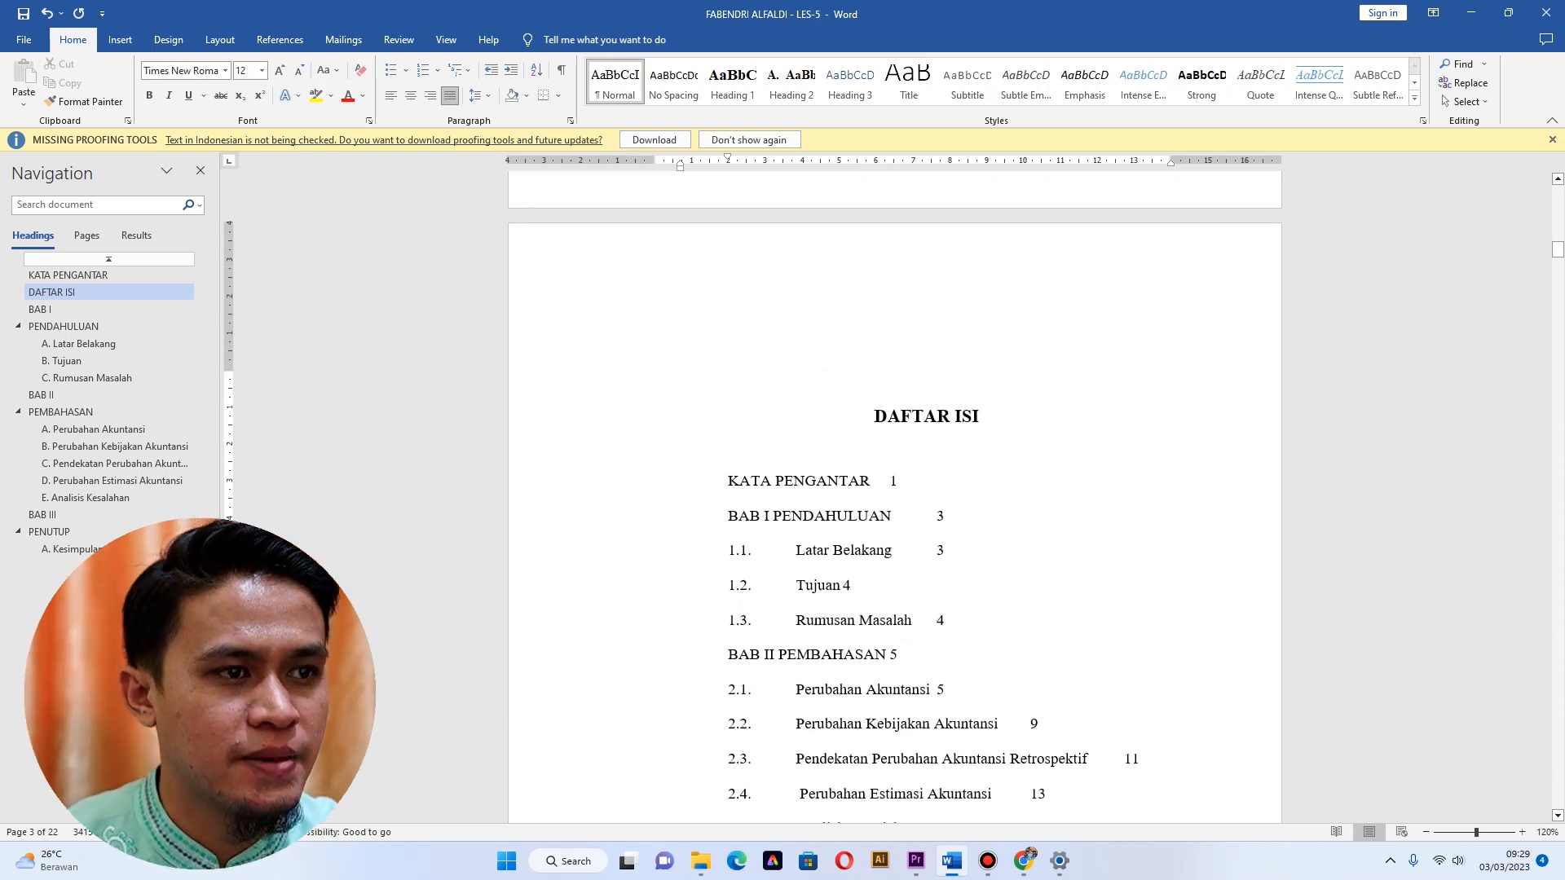
key(Return)
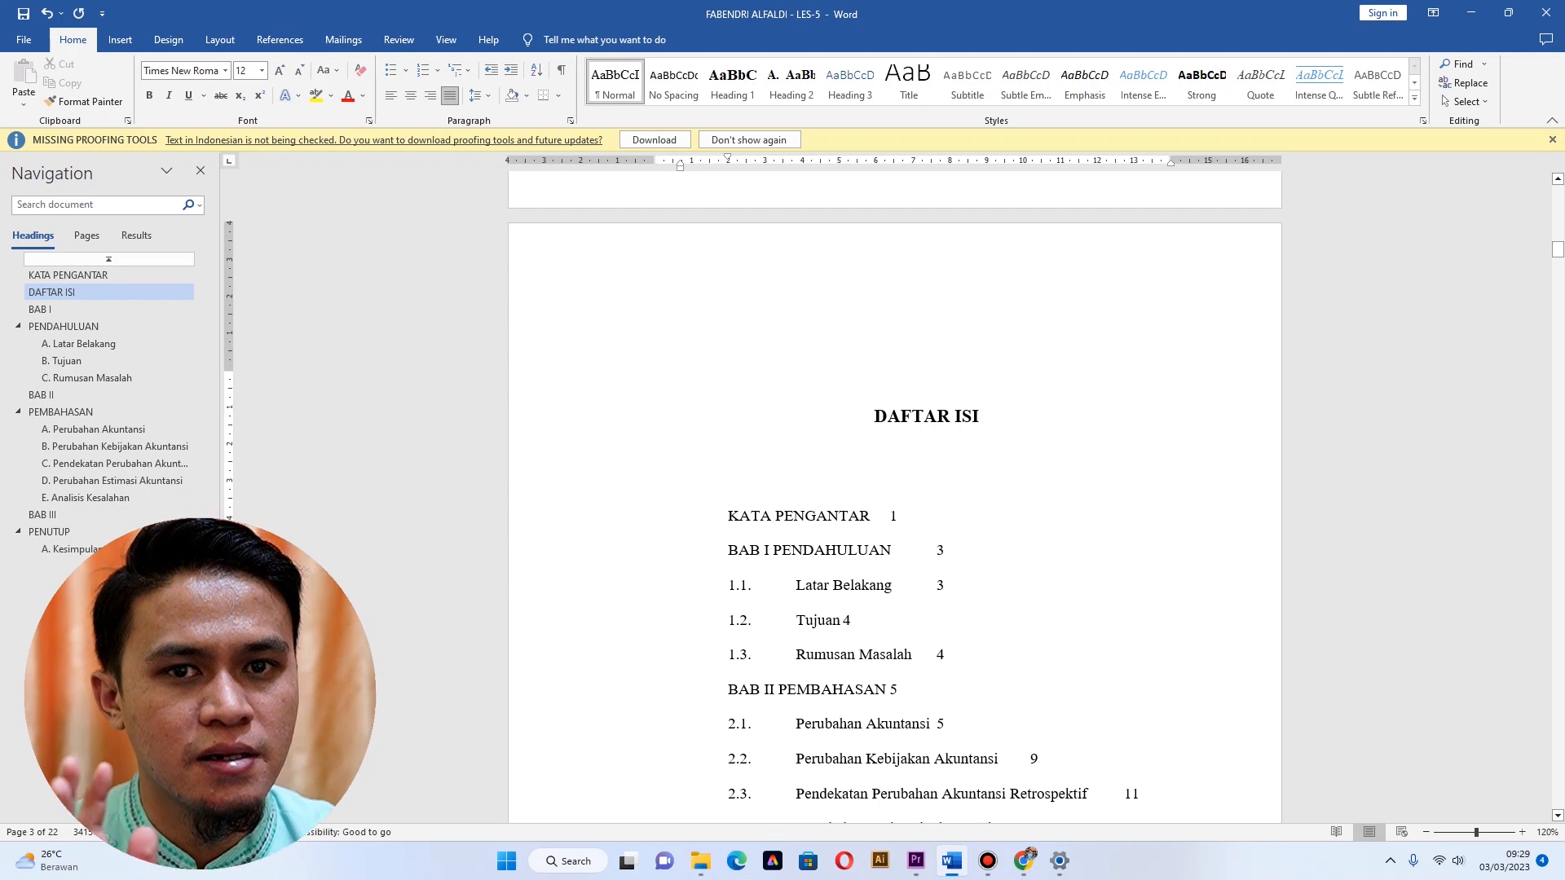
key(BackSpace)
key(BackSpace)
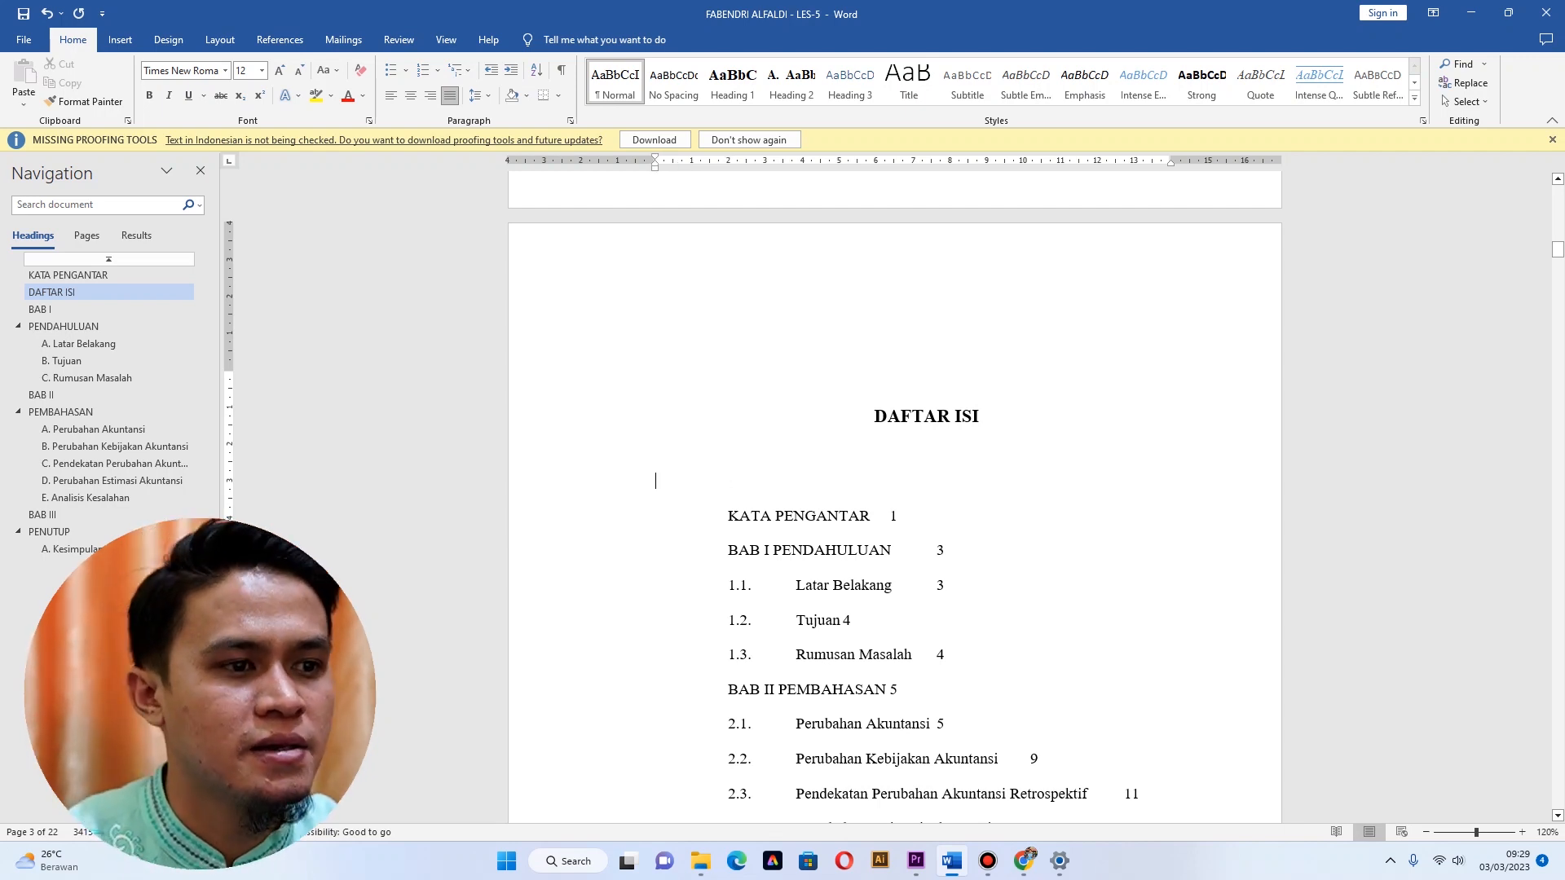
Insert the built-in Automatic Table 1 table of contents in the empty paragraph under DAFTAR ISI.
click(280, 40)
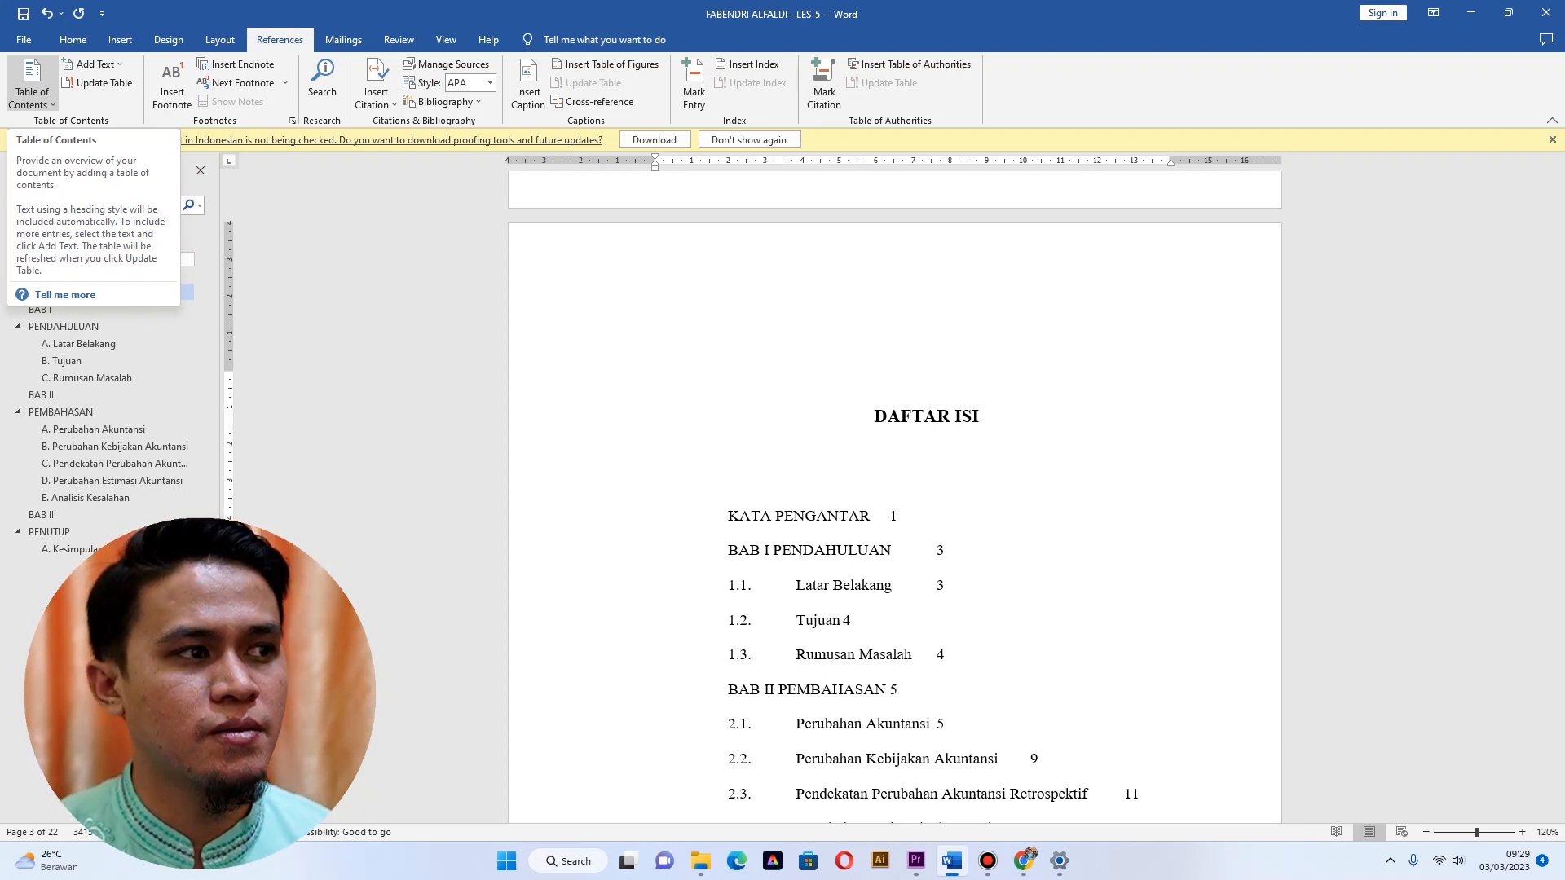
click(31, 89)
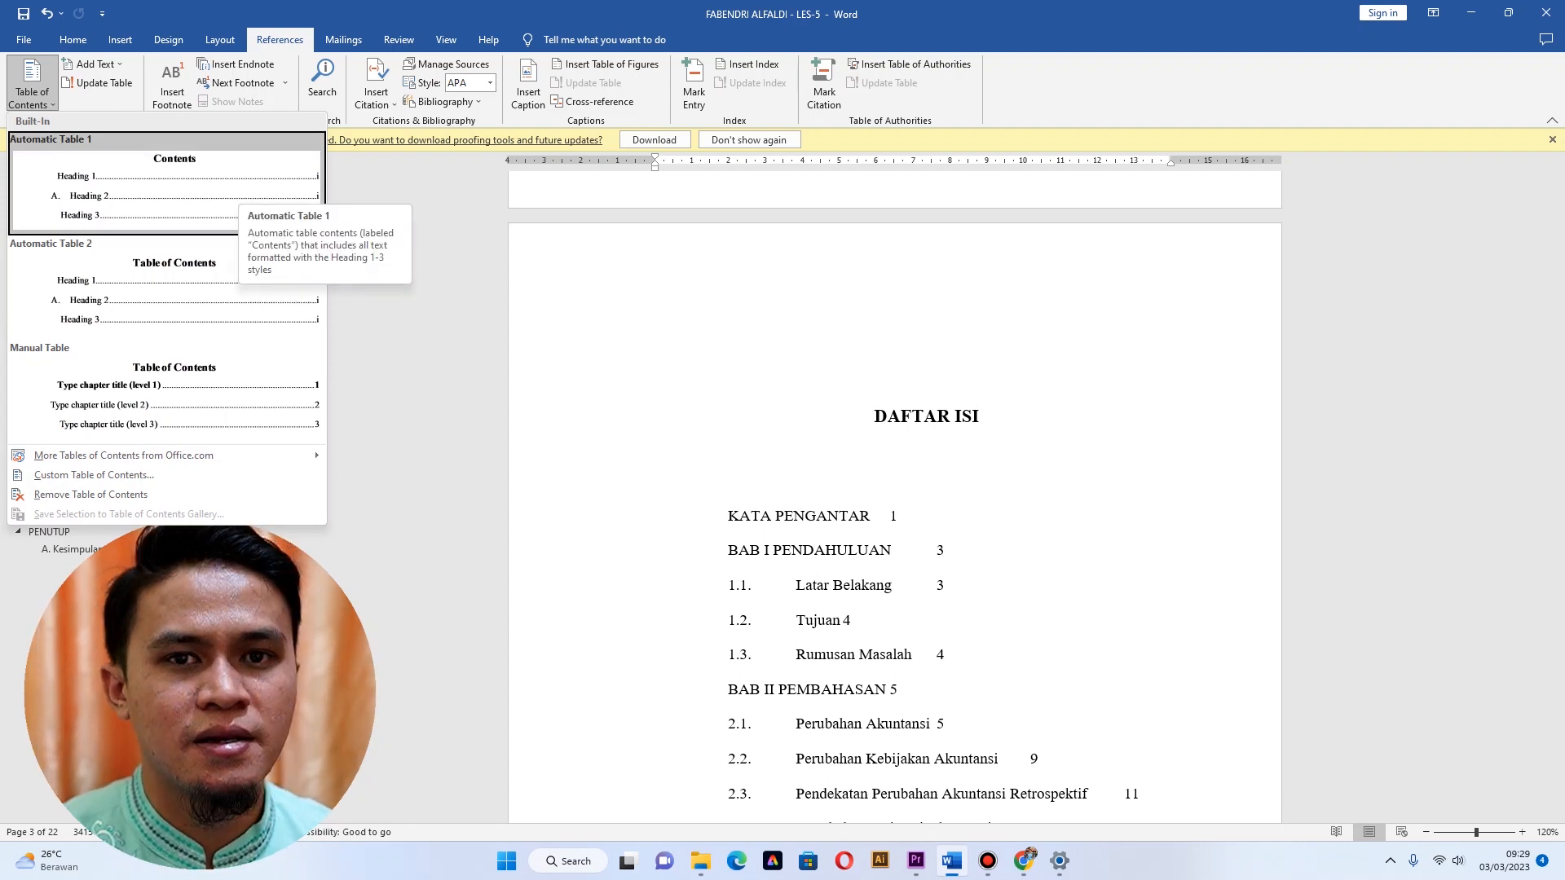
click(232, 195)
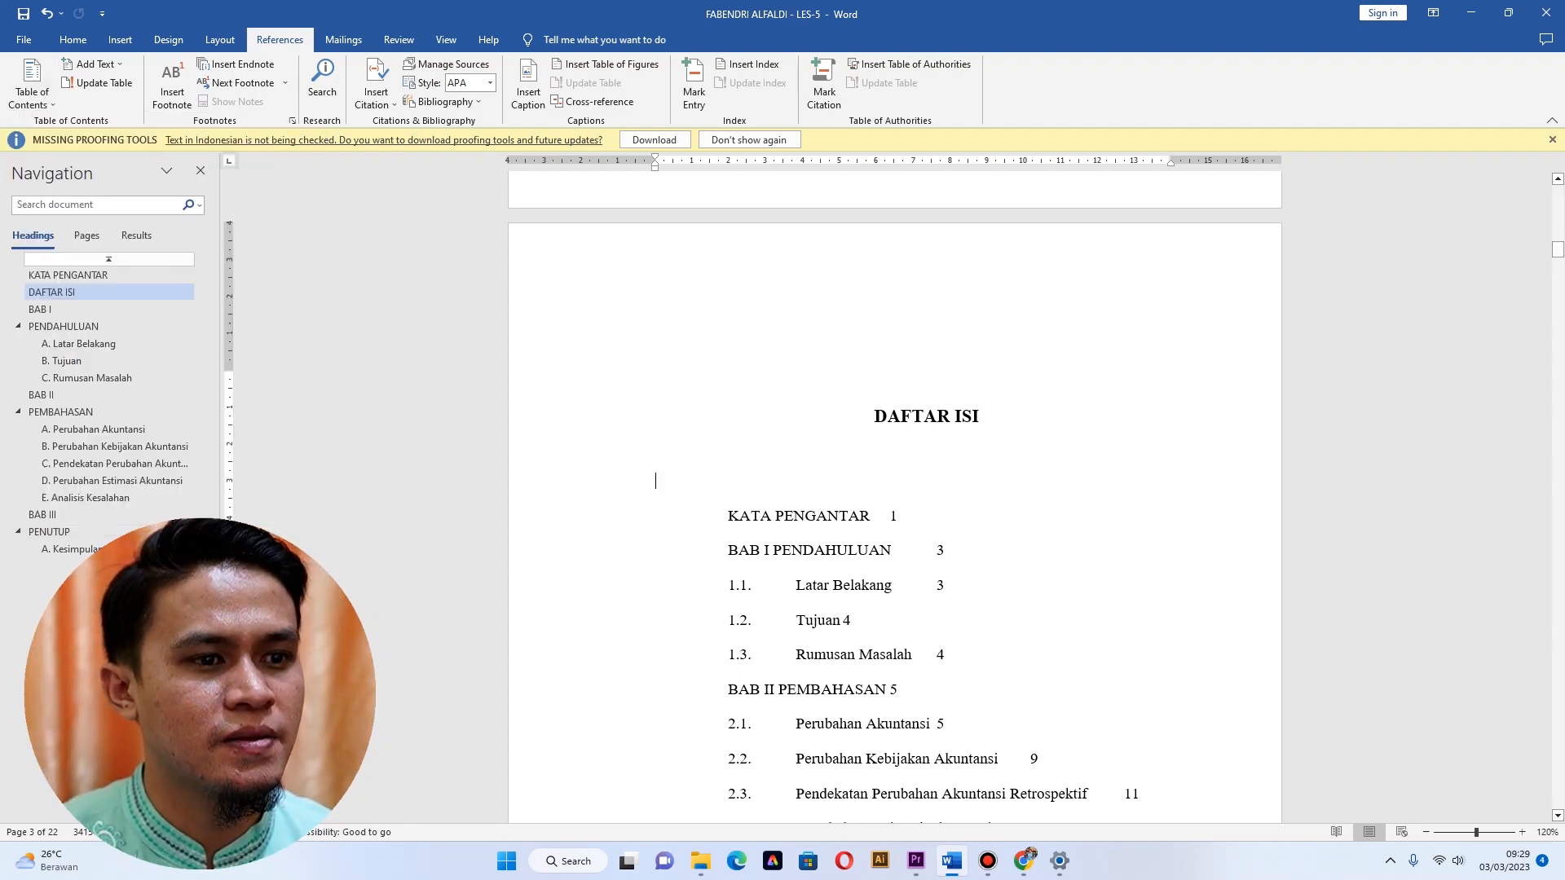
Check the generated contents entries and page numbers, follow the Kesimpulan link to its section, and return to DAFTAR ISI.
scroll(799, 399, up, 5)
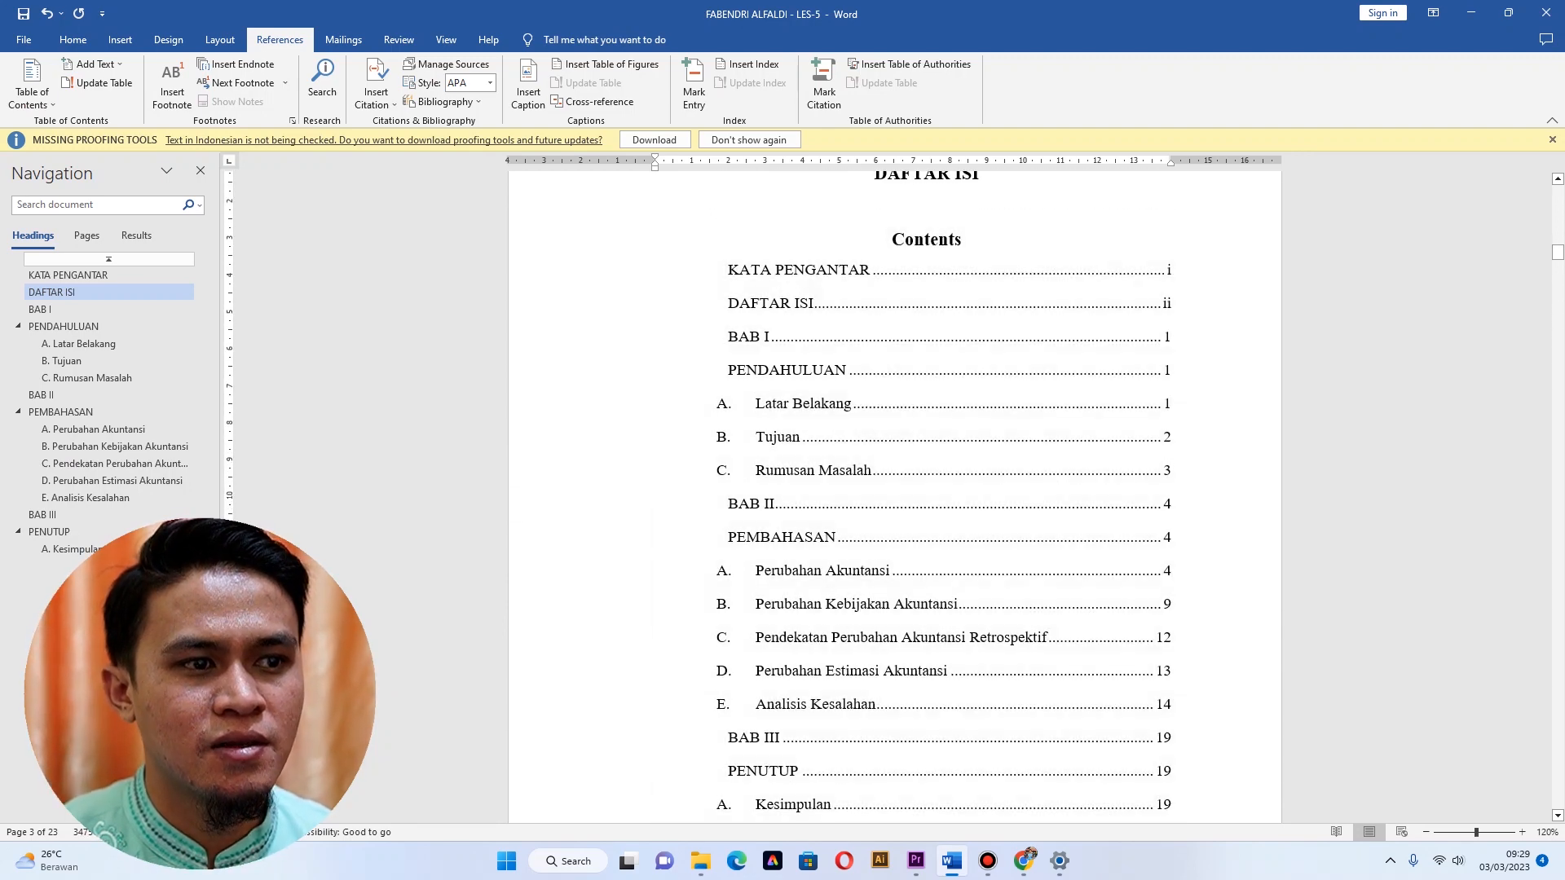
scroll(946, 723, down, 5)
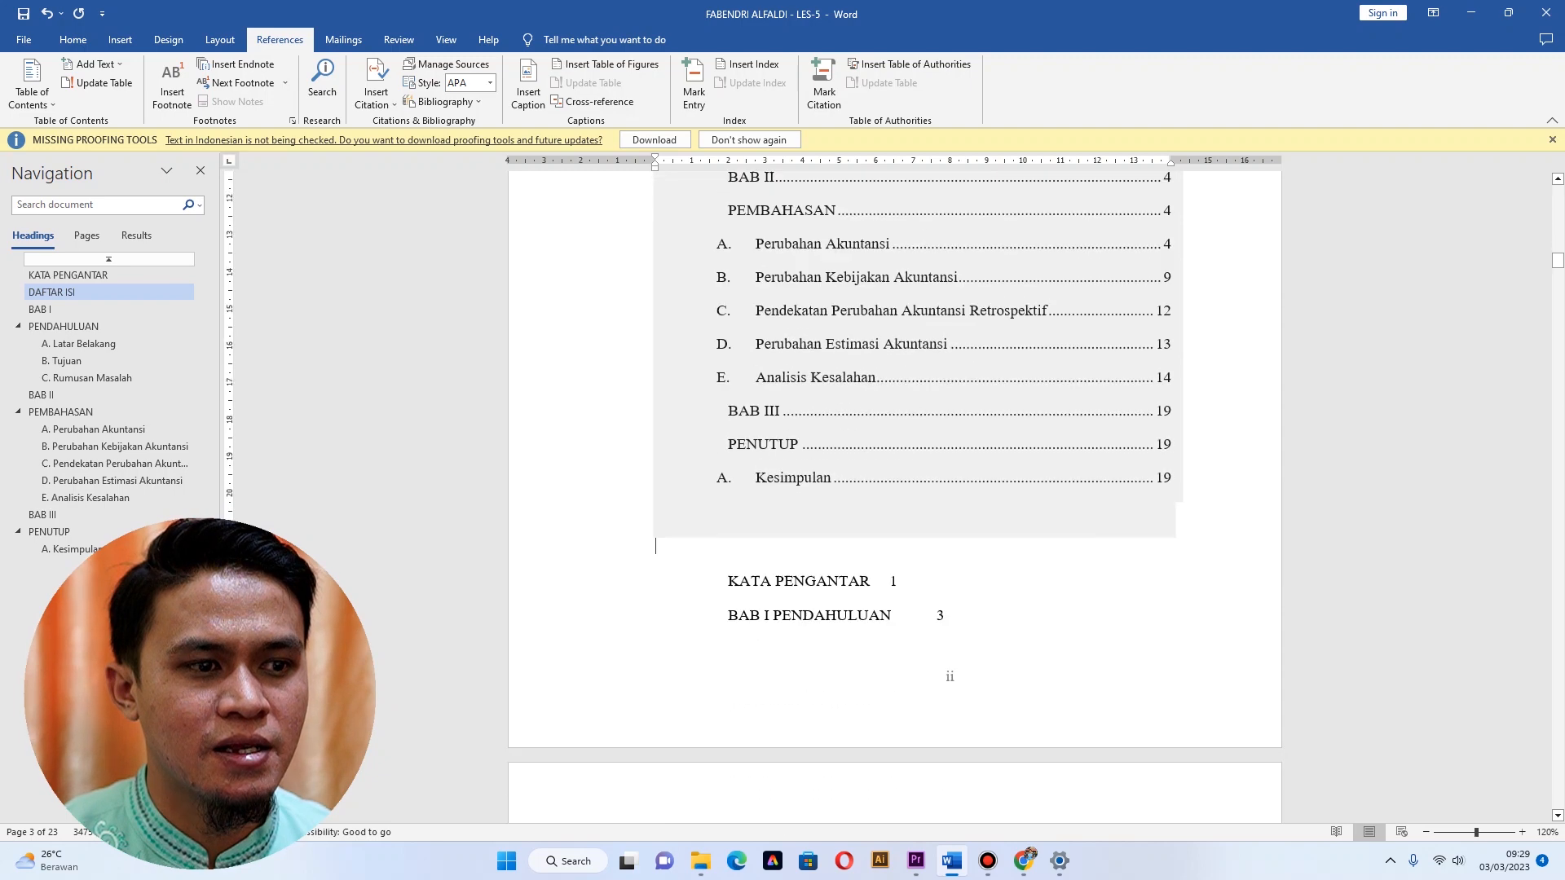
scroll(946, 723, up, 6)
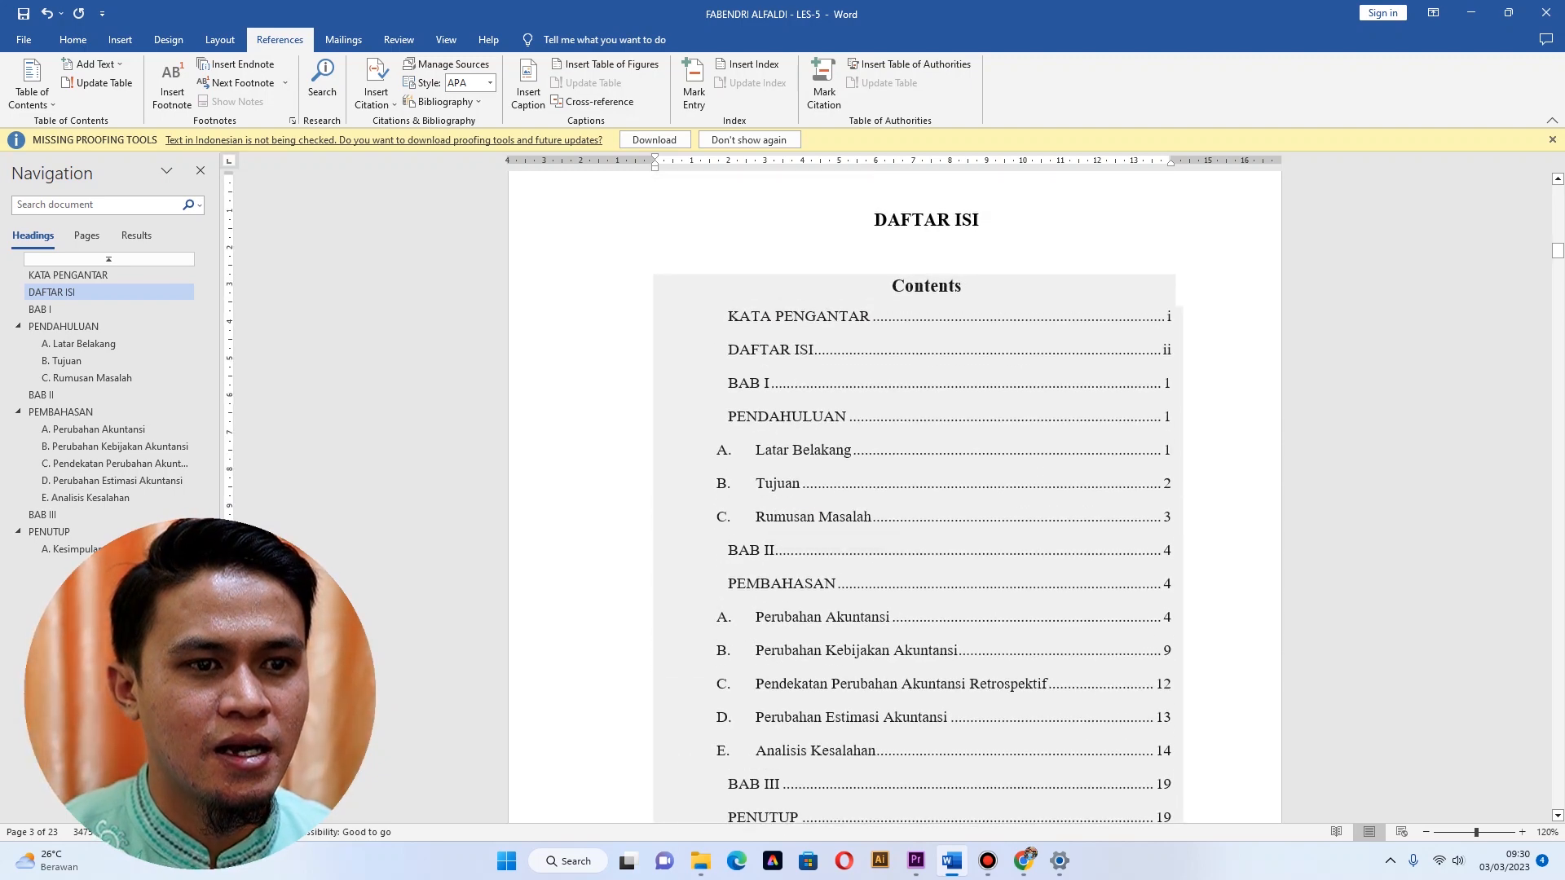
scroll(1153, 581, down, 3)
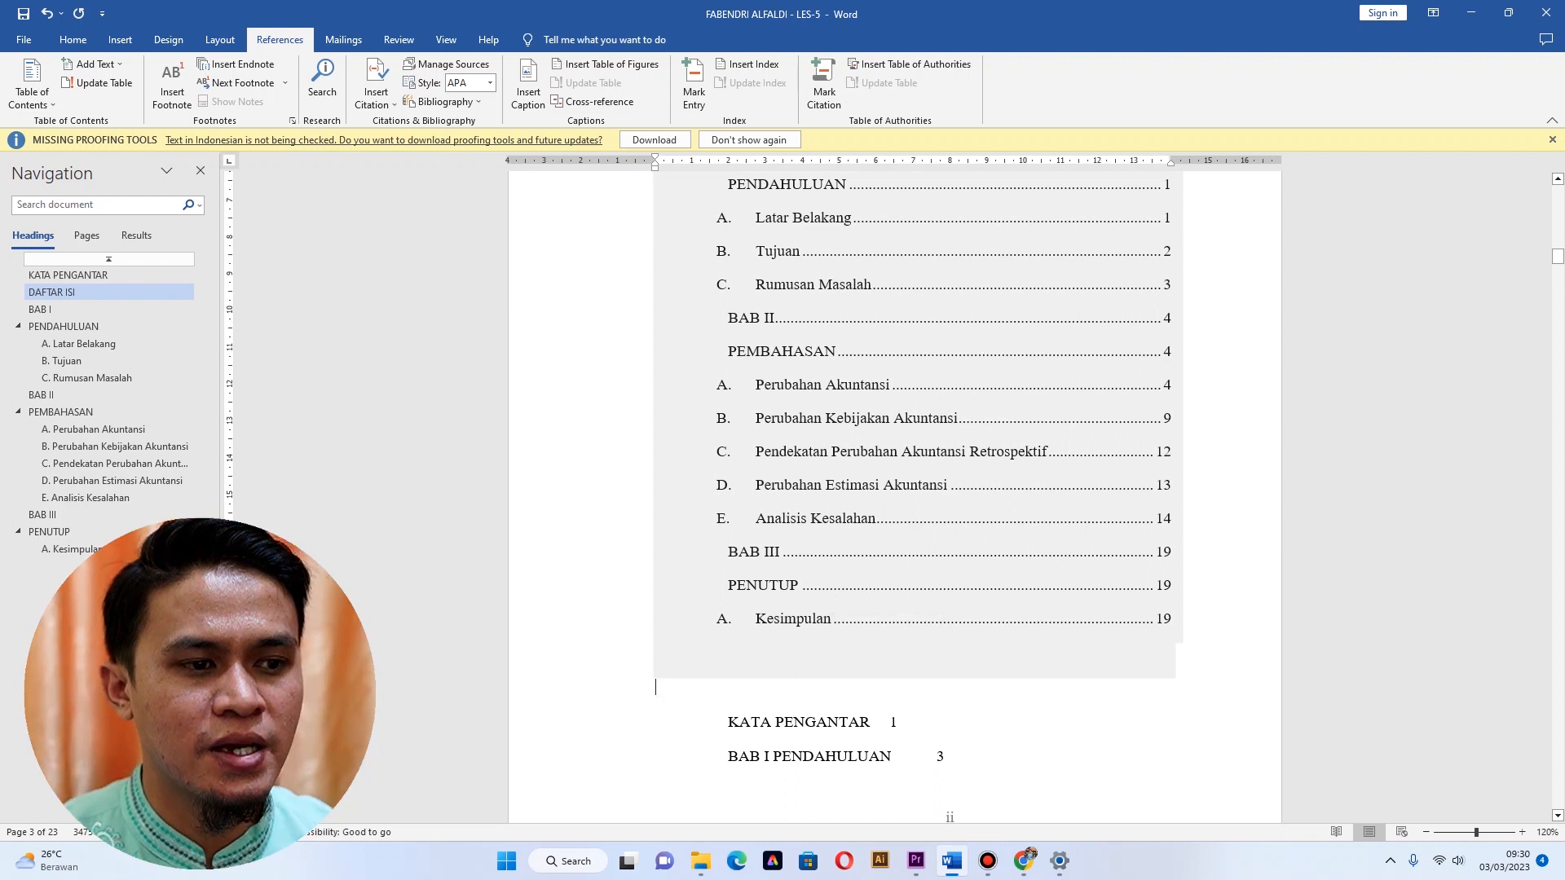
scroll(1153, 538, down, 1)
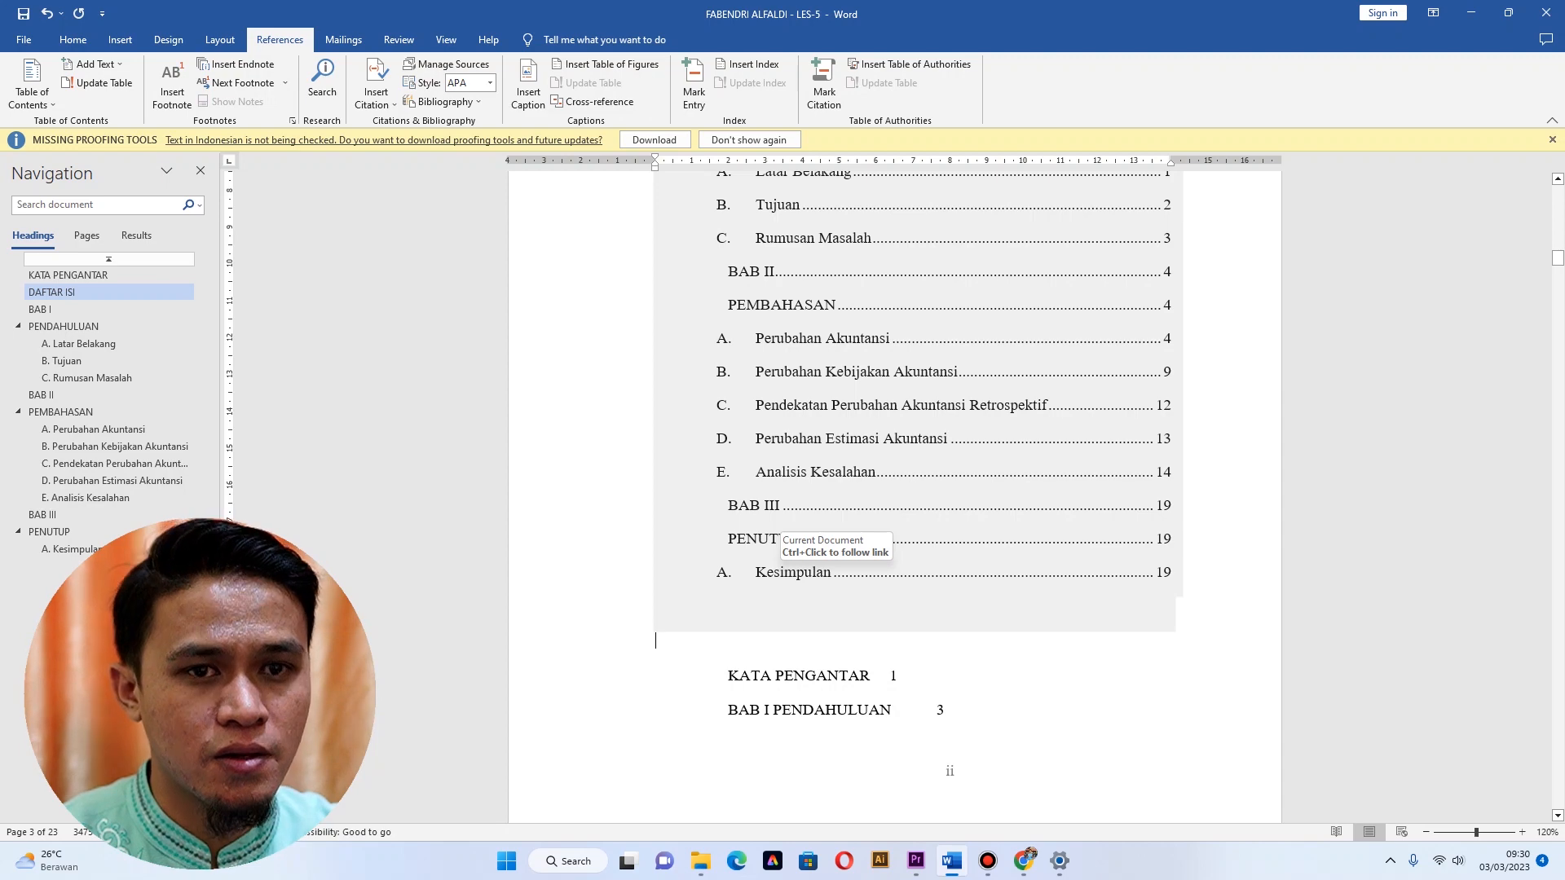
ctrl+click(784, 573)
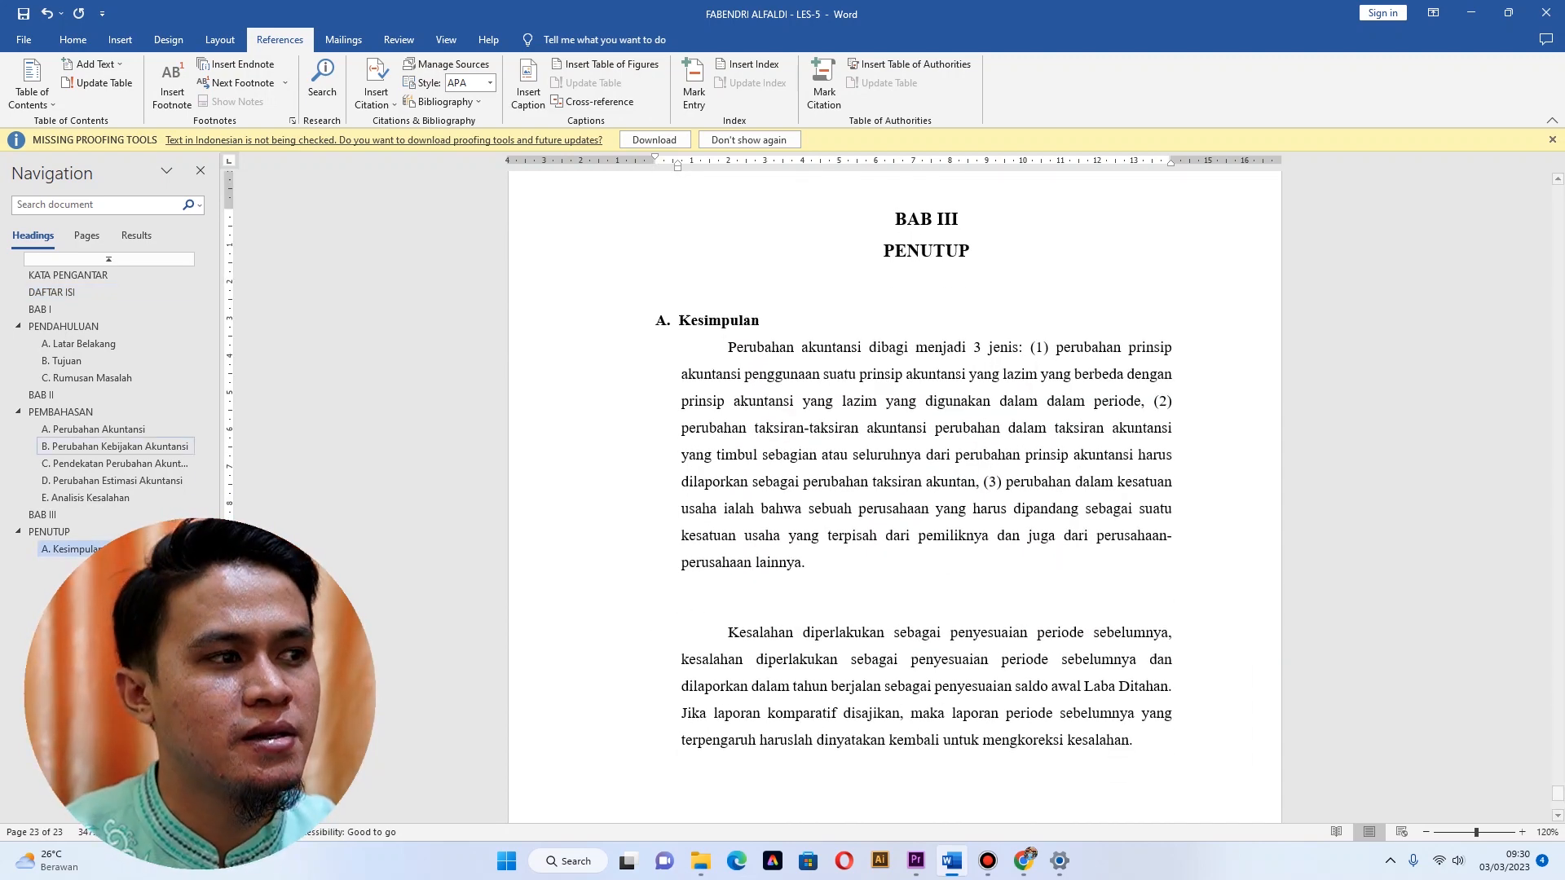
click(52, 291)
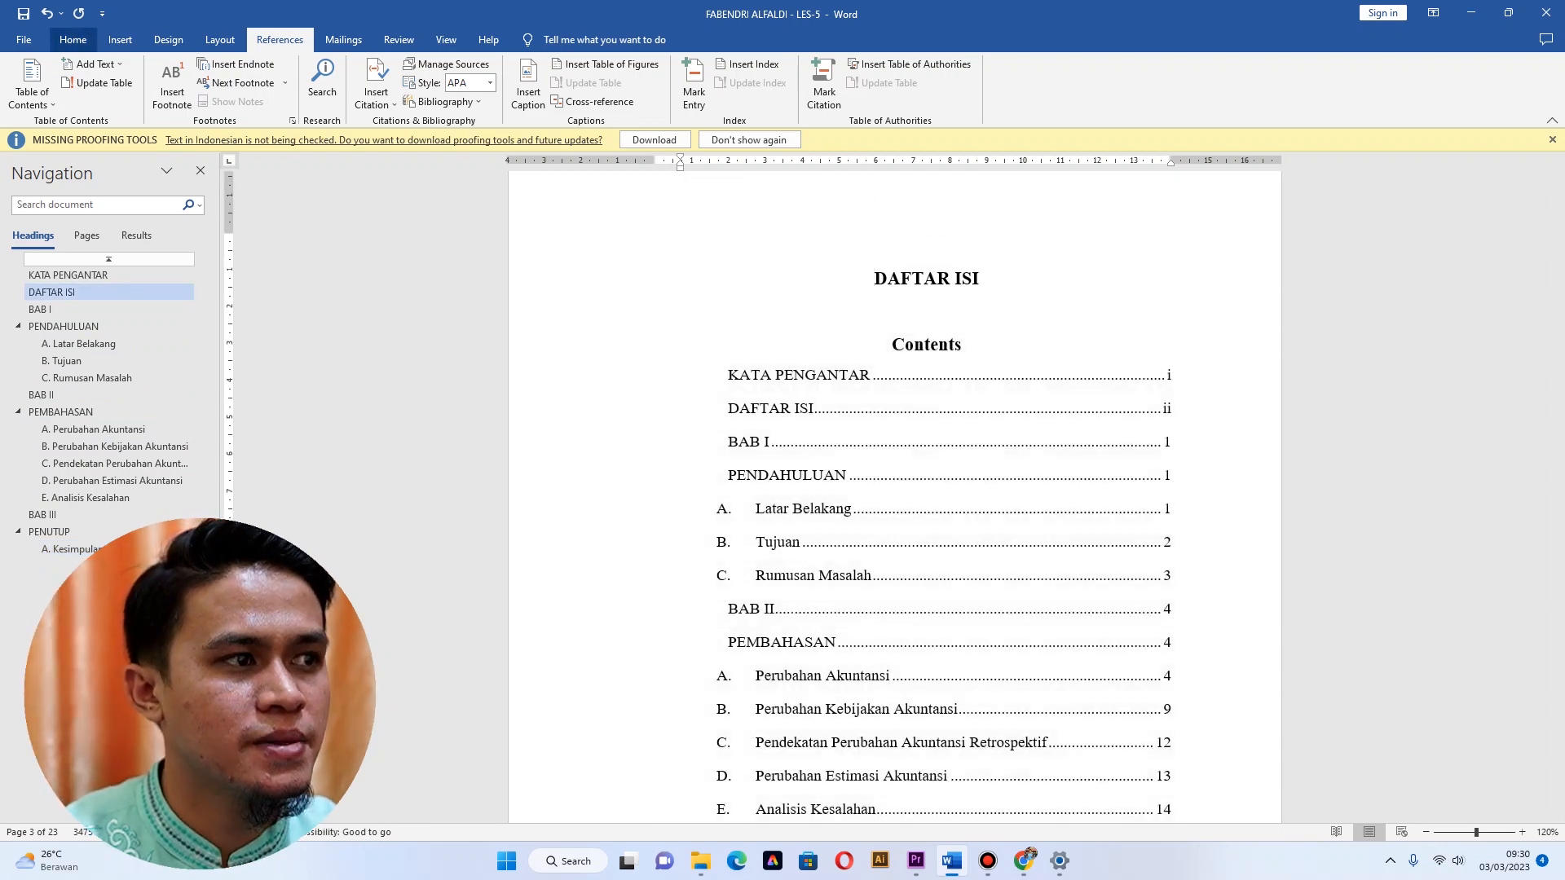
click(72, 39)
scroll(918, 497, down, 7)
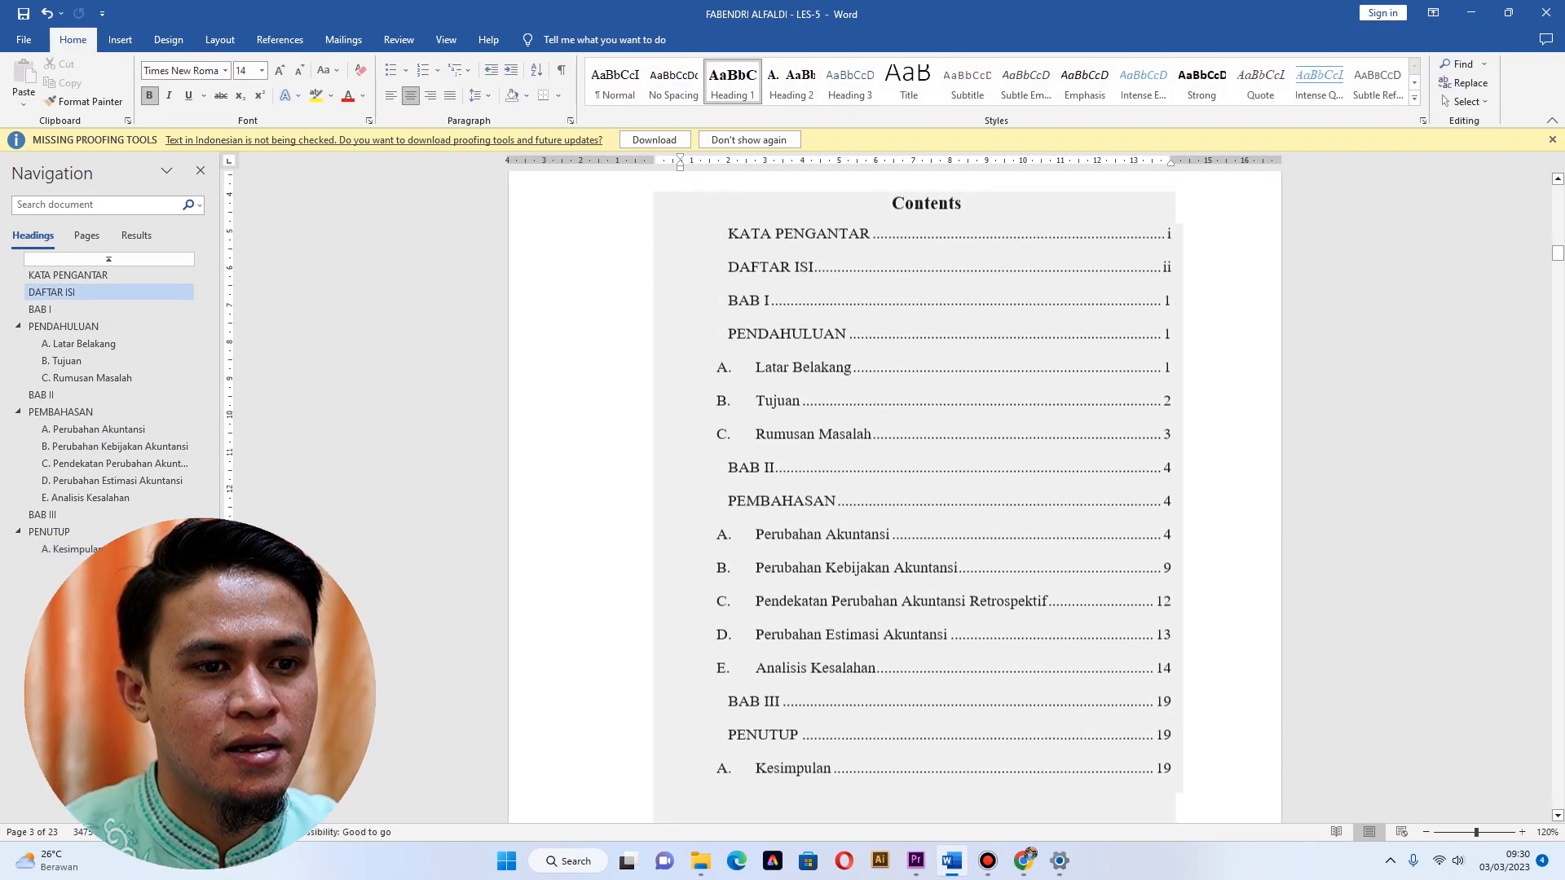
scroll(917, 497, up, 6)
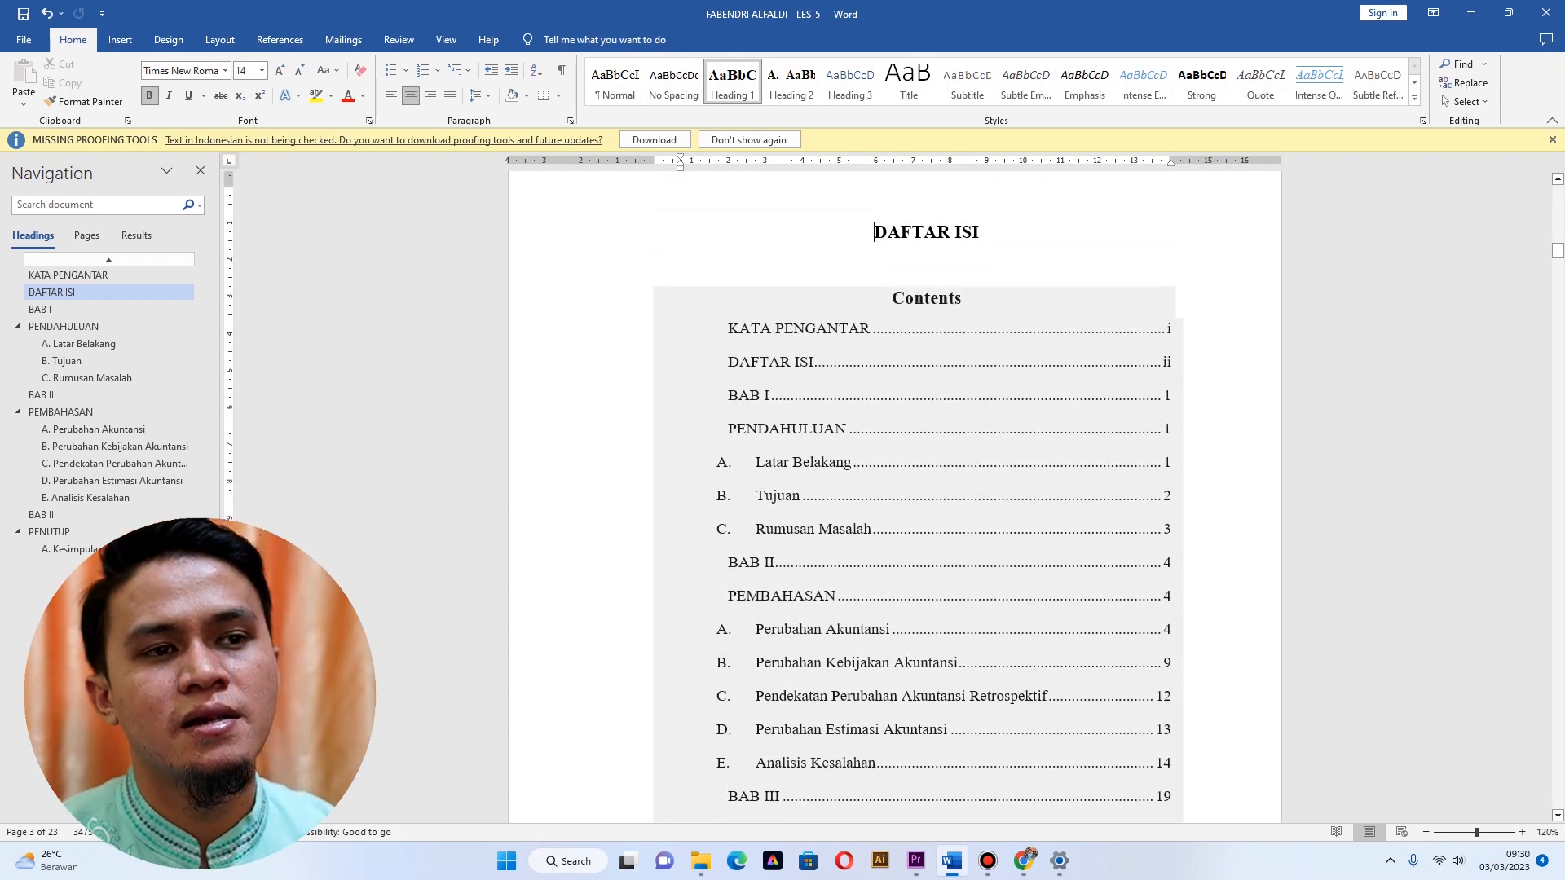
scroll(917, 497, down, 1)
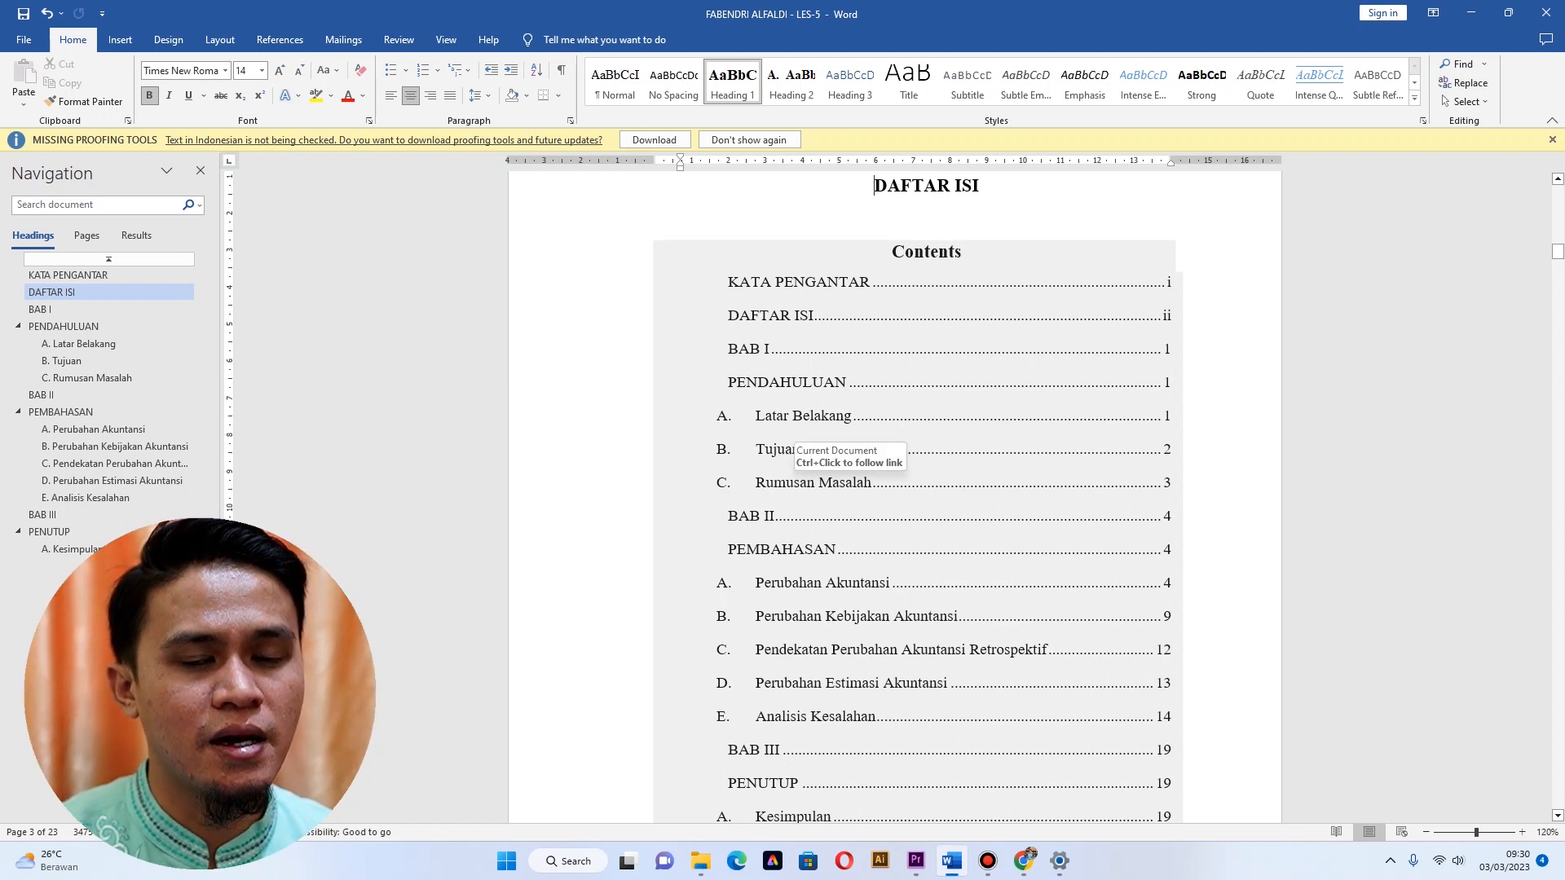
Delete the old manually typed contents list below the automatic table, from KATA PENGANTAR through 3.1. Kesimpulan.
scroll(918, 497, down, 3)
scroll(917, 497, down, 5)
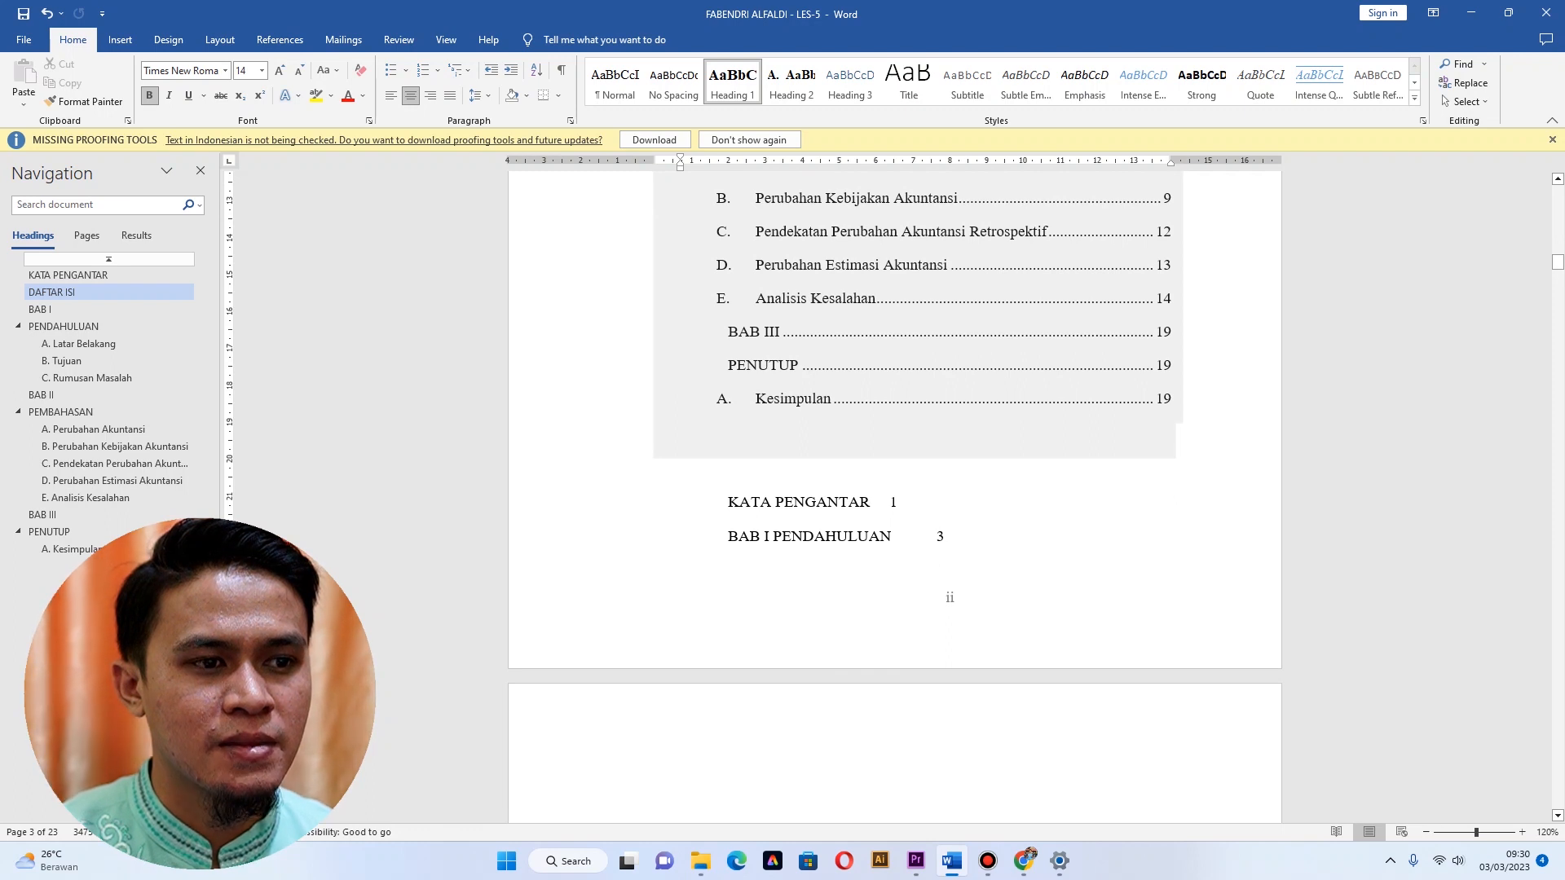
scroll(918, 498, up, 1)
scroll(918, 497, down, 3)
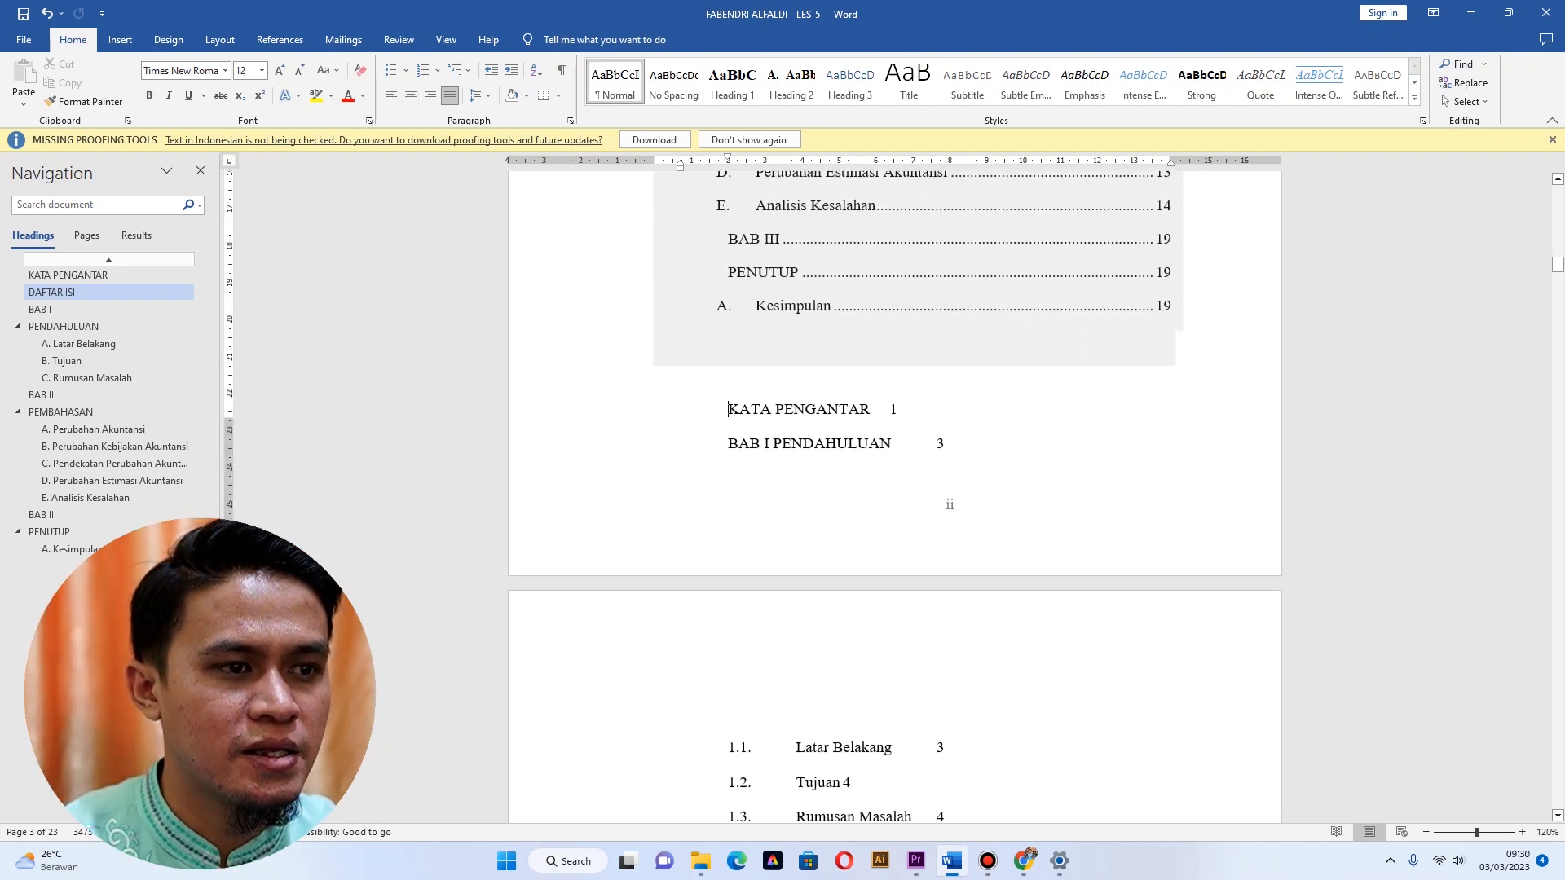
scroll(918, 498, down, 10)
shift+click(962, 545)
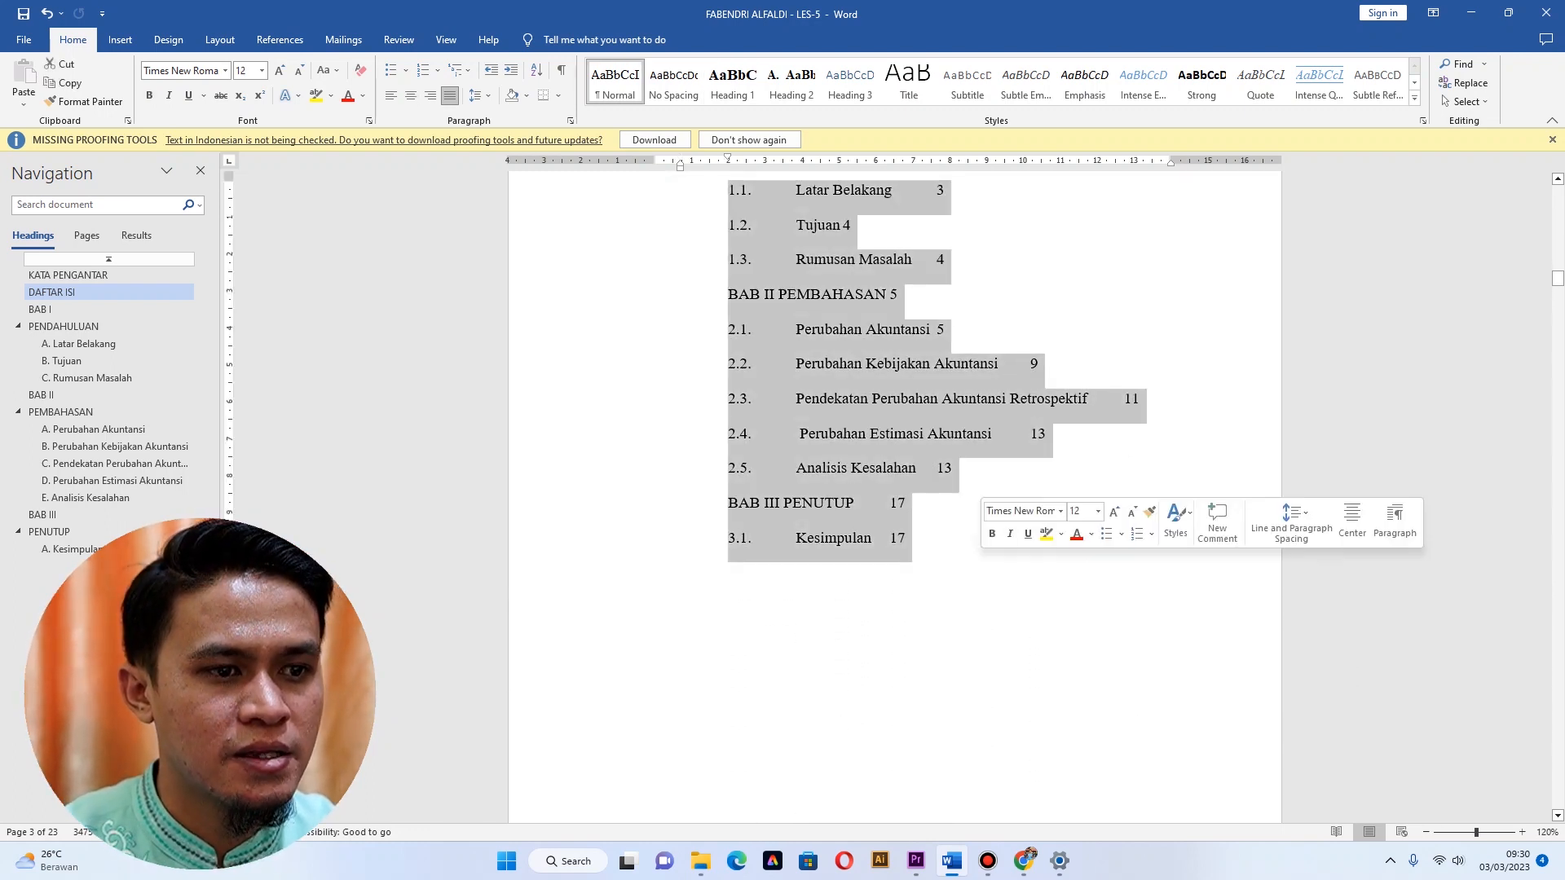
key(Delete)
Remove the leftover empty paragraphs and the blank page between the automatic table of contents and BAB I.
scroll(895, 497, down, 6)
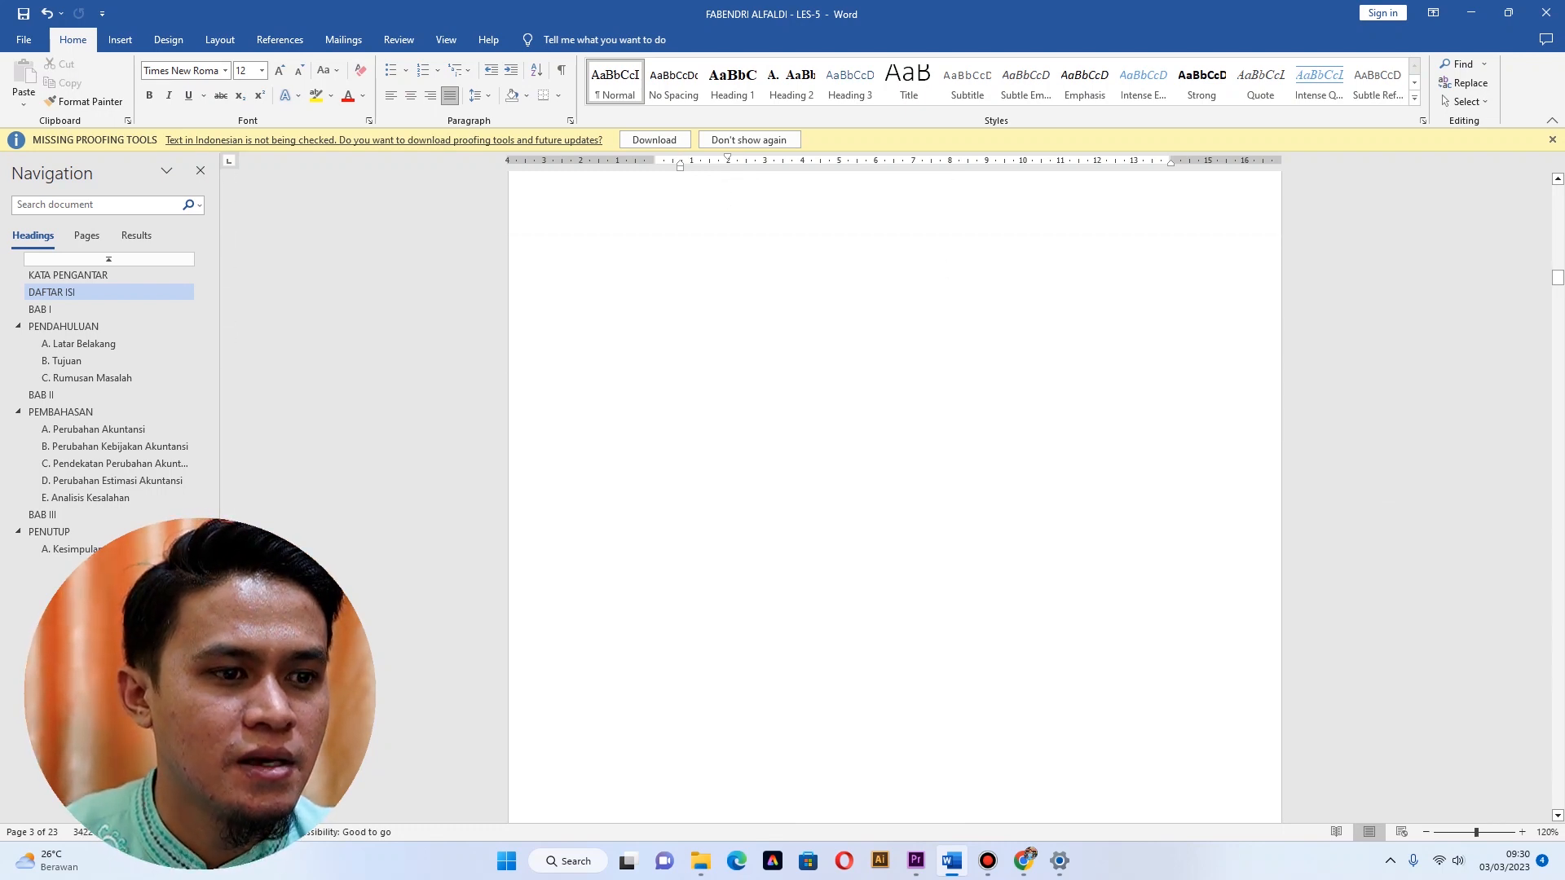
scroll(895, 497, up, 5)
scroll(895, 497, down, 4)
click(736, 363)
scroll(895, 497, down, 3)
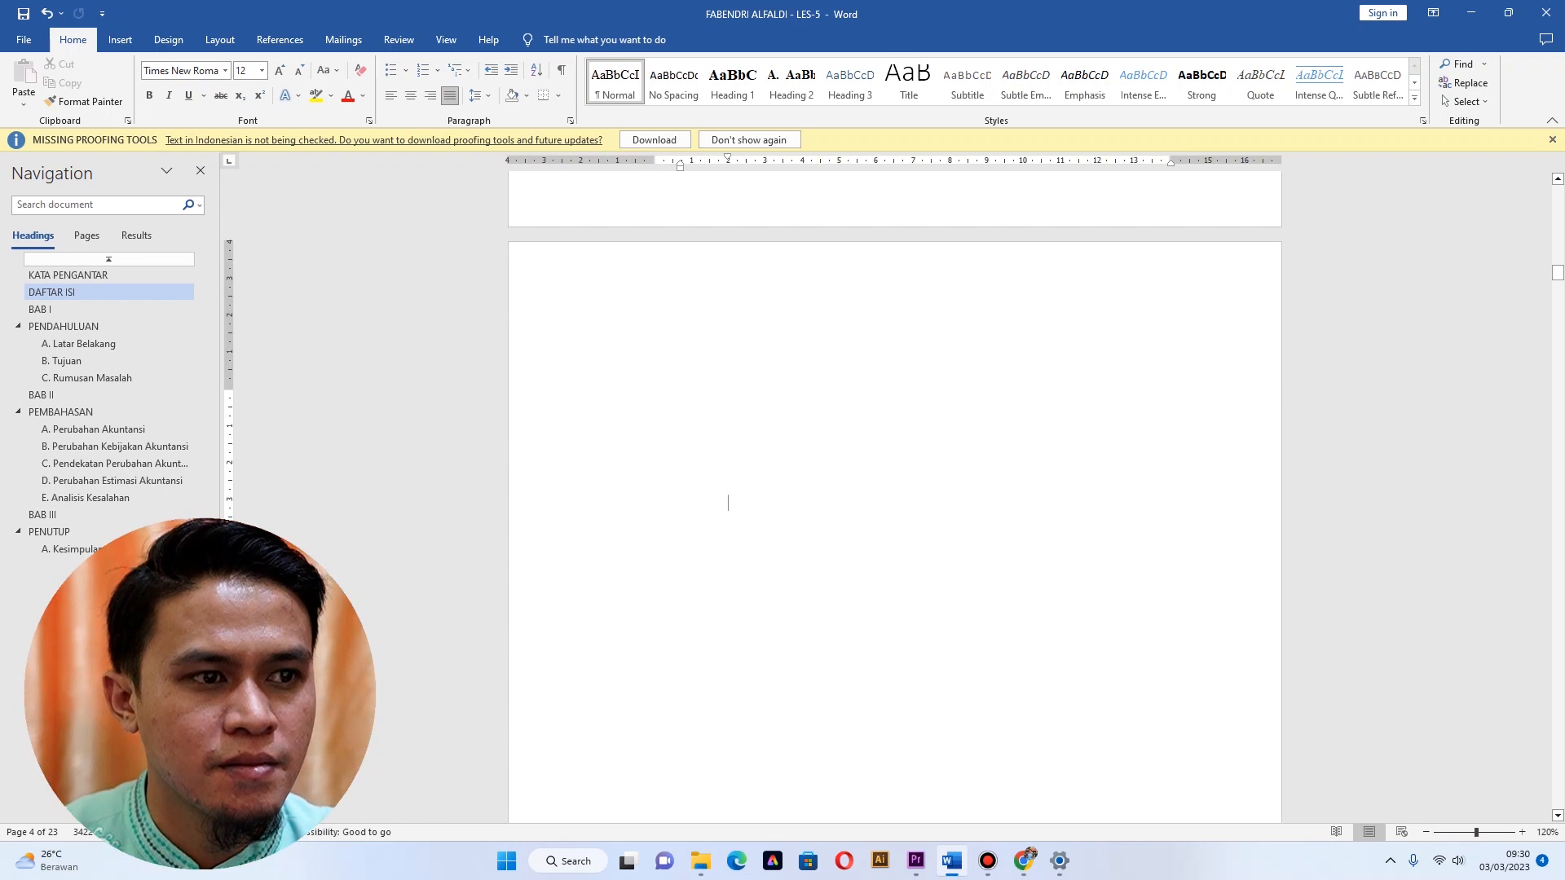
scroll(895, 497, down, 1)
drag(730, 352, 730, 422)
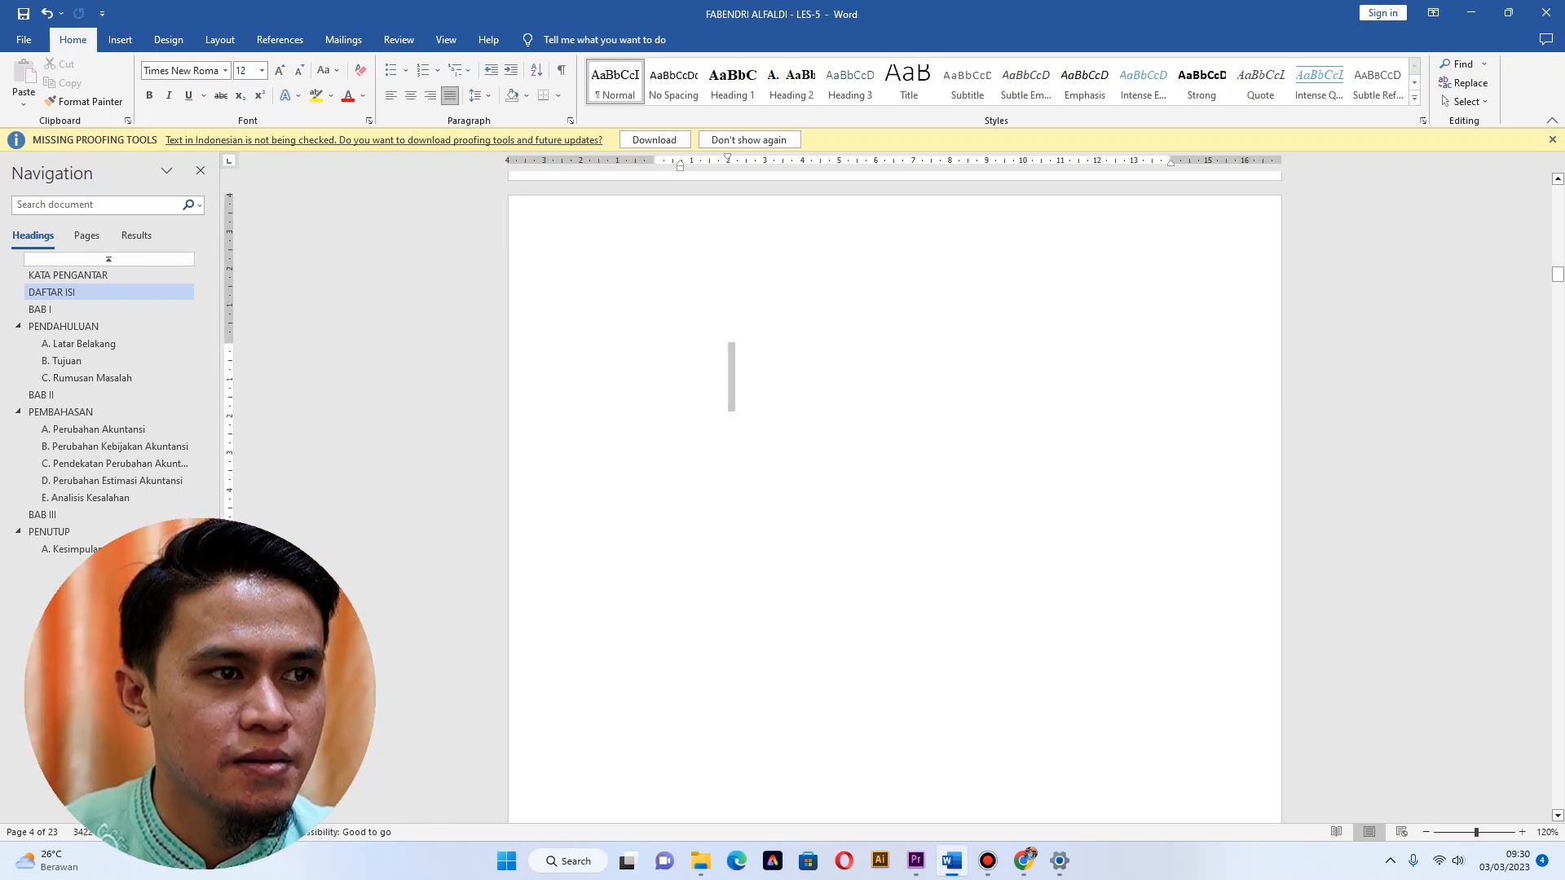
key(BackSpace)
key(BackSpace)
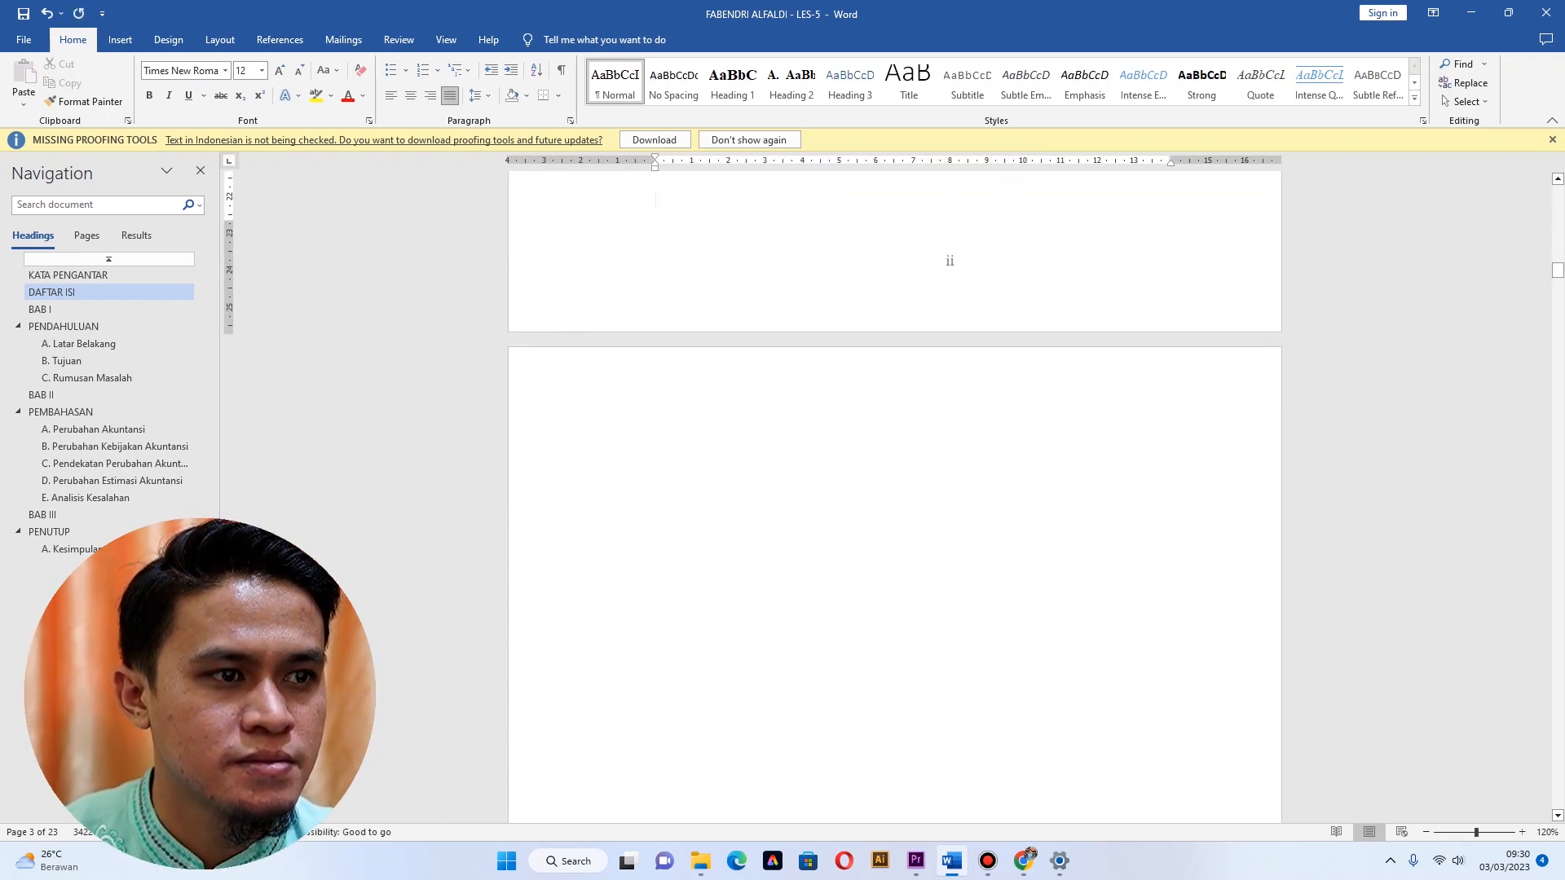
key(Down)
key(BackSpace)
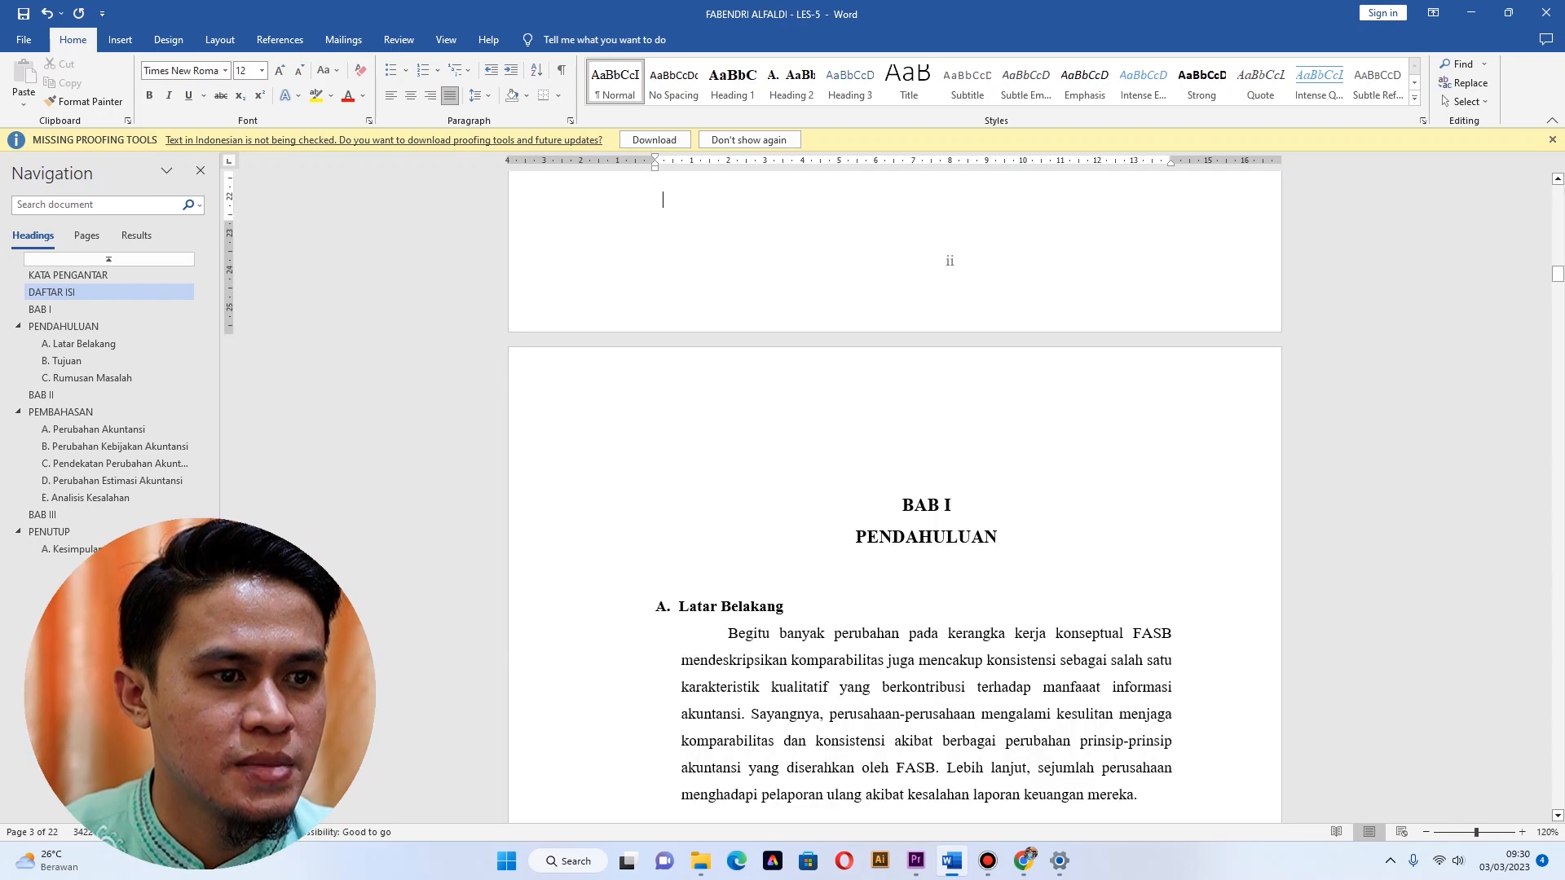
Decrease the left indent of the KATA PENGANTAR, DAFTAR ISI, BAB I and PENDAHULUAN entries in the automatic table of contents.
scroll(895, 492, up, 5)
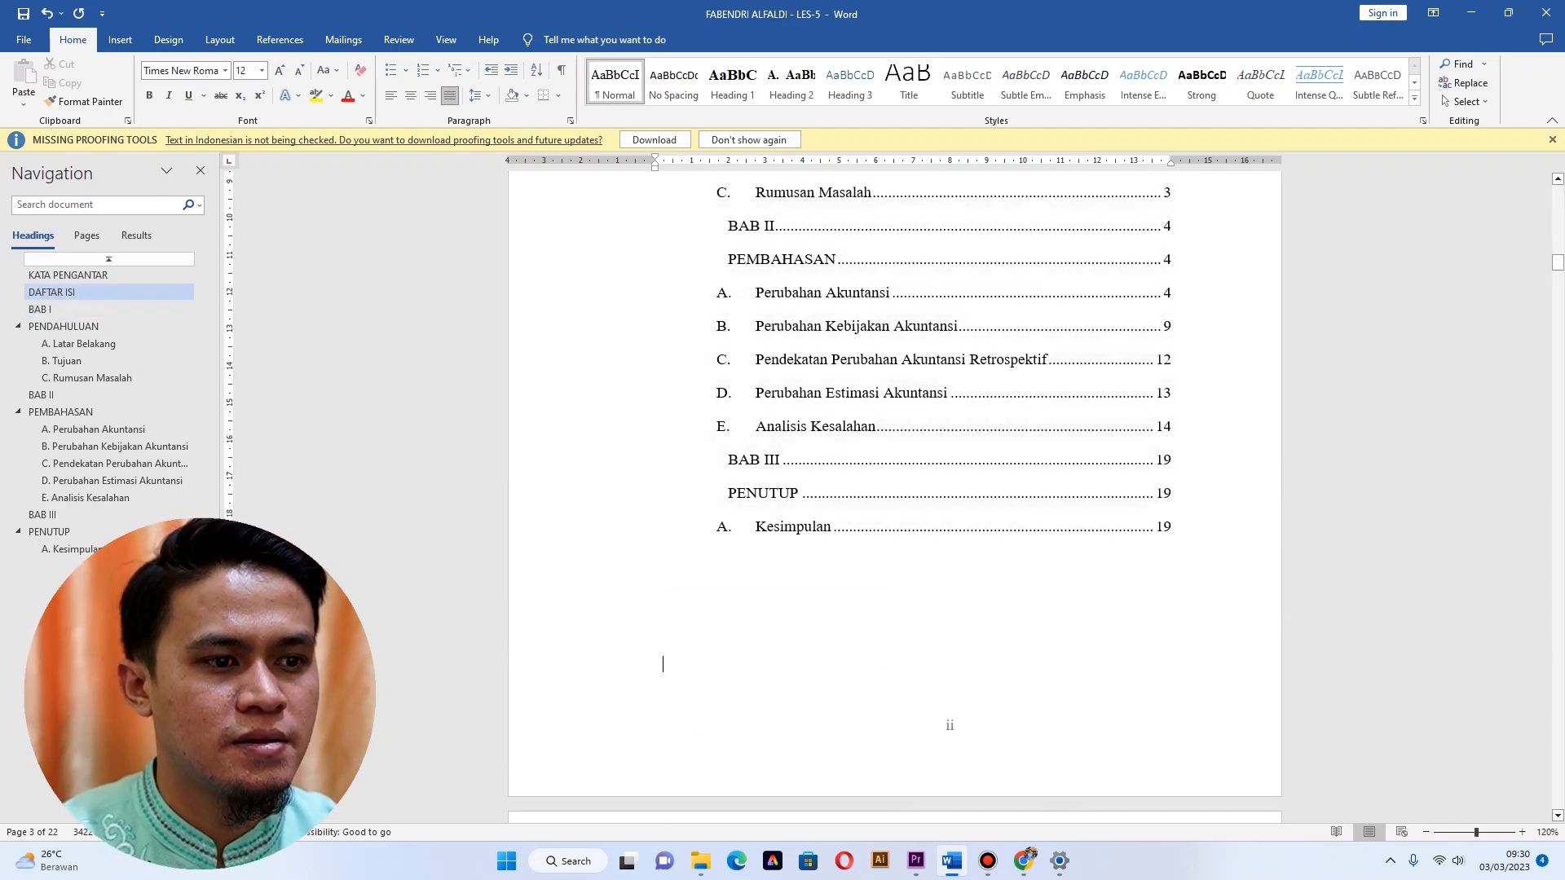
scroll(1155, 608, up, 3)
scroll(1155, 607, up, 2)
click(751, 350)
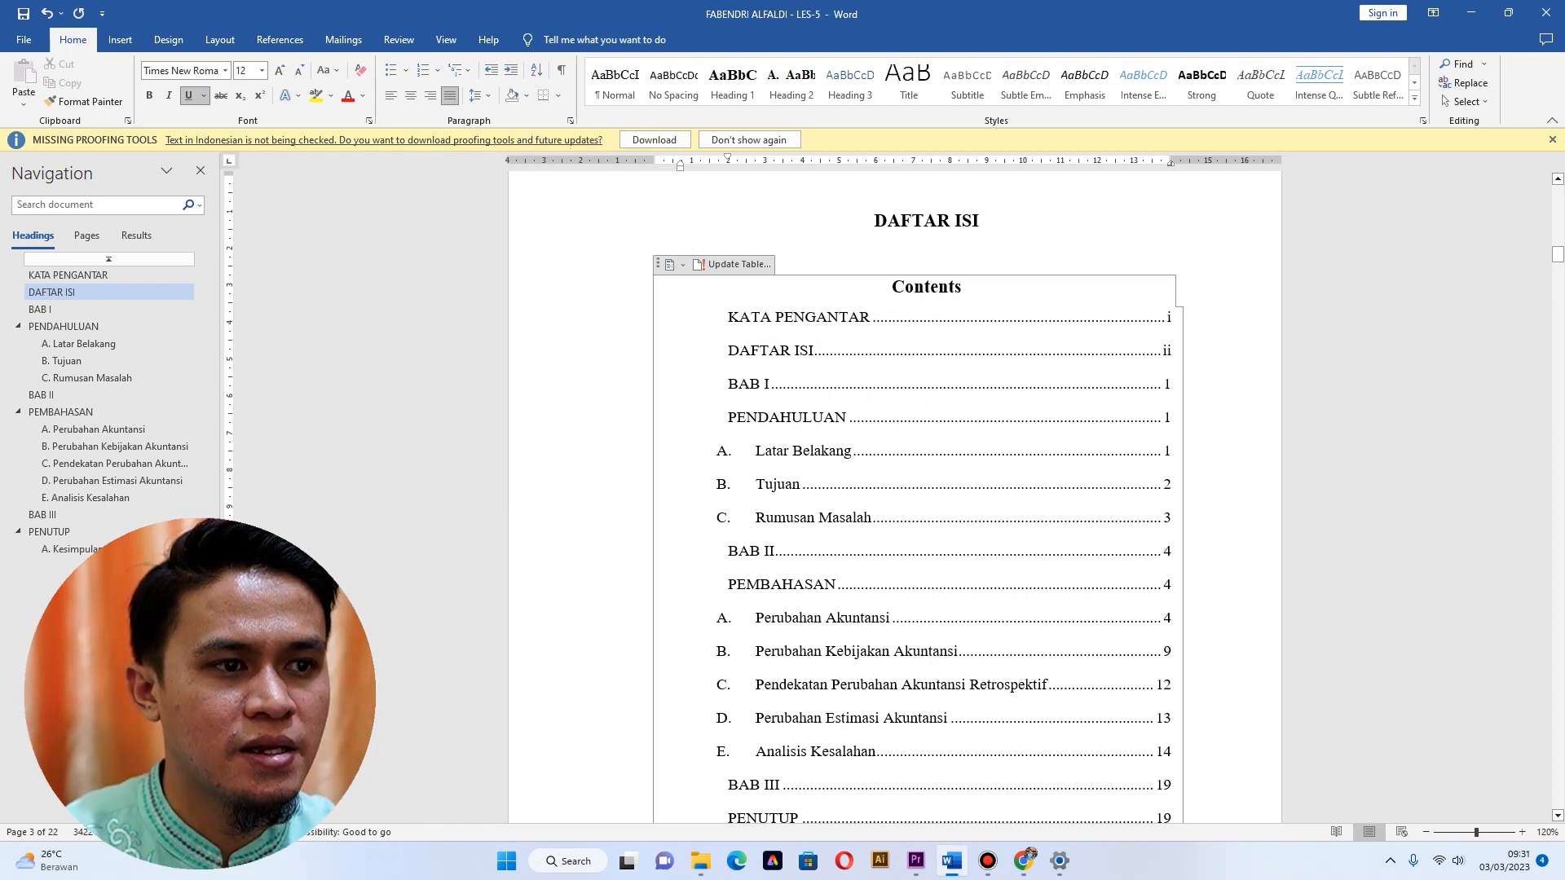
drag(728, 317, 815, 417)
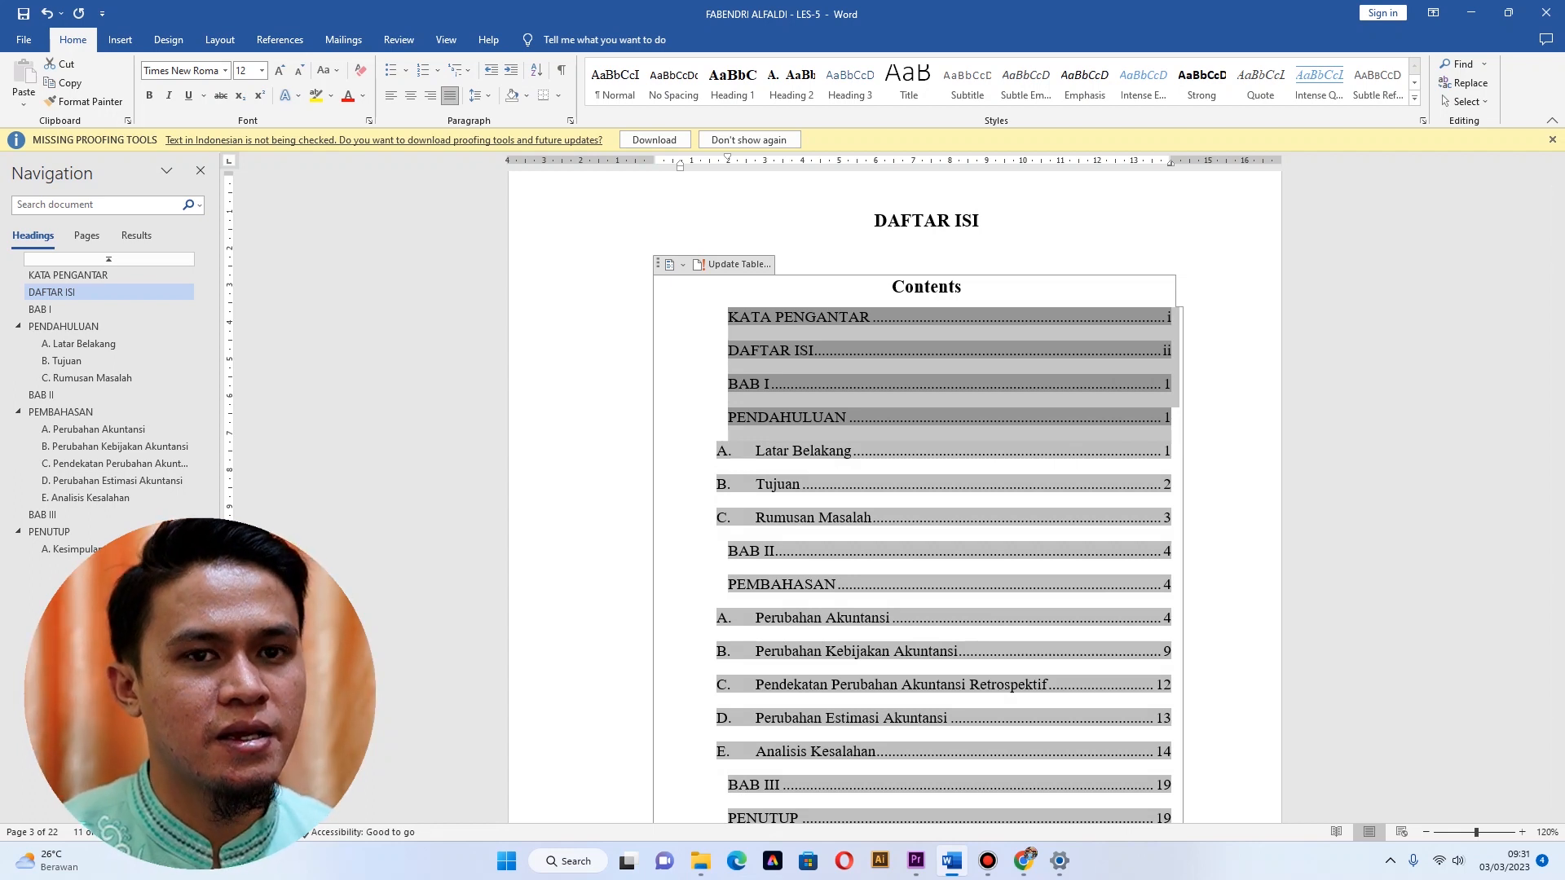
click(728, 318)
drag(729, 317, 1171, 418)
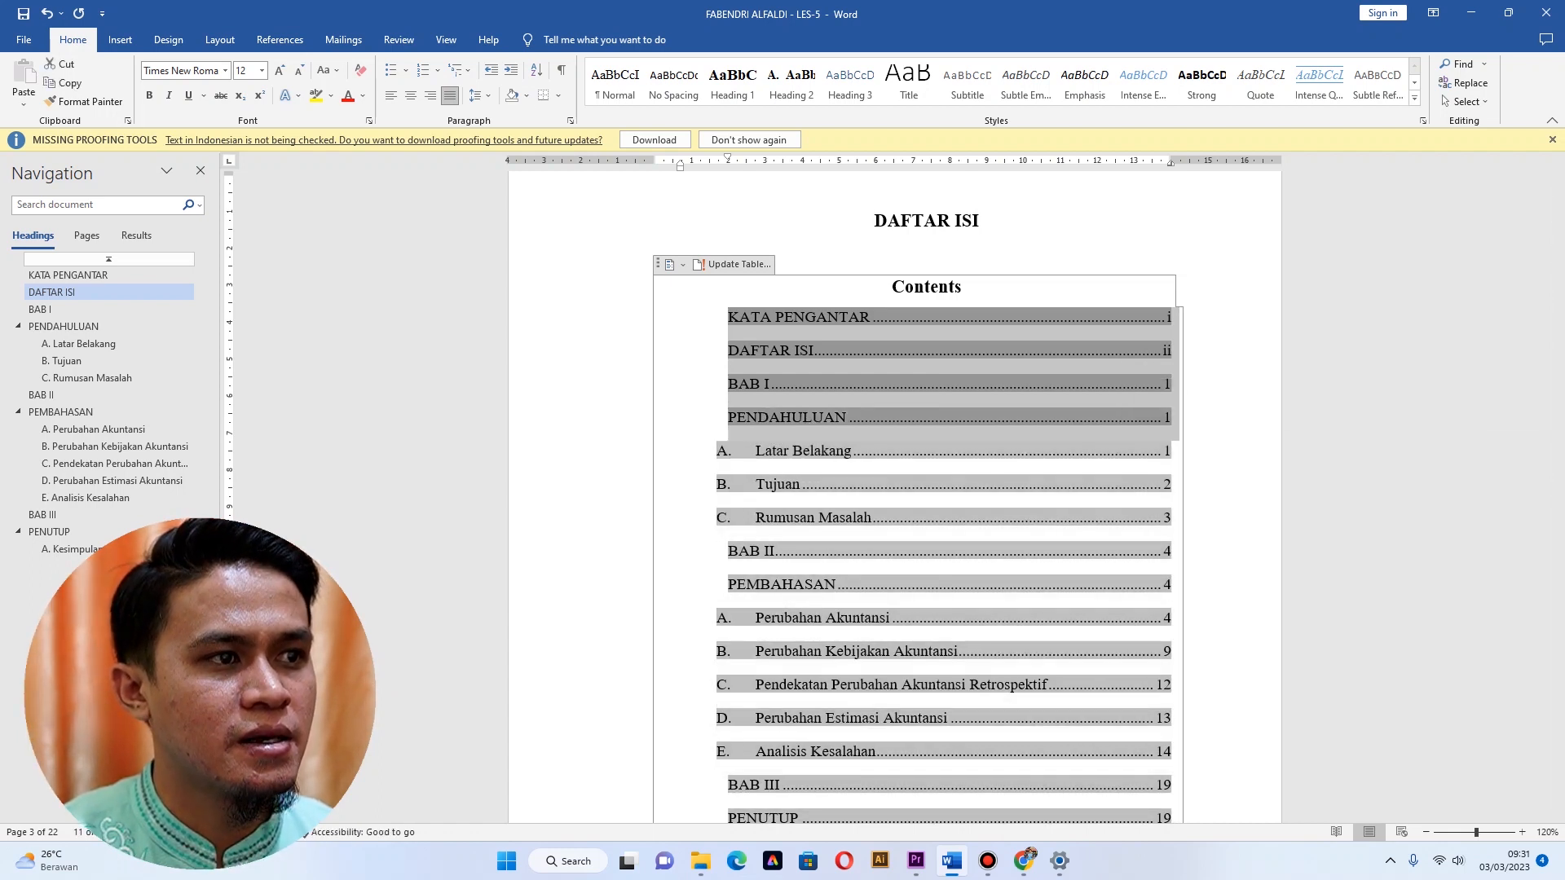
click(490, 70)
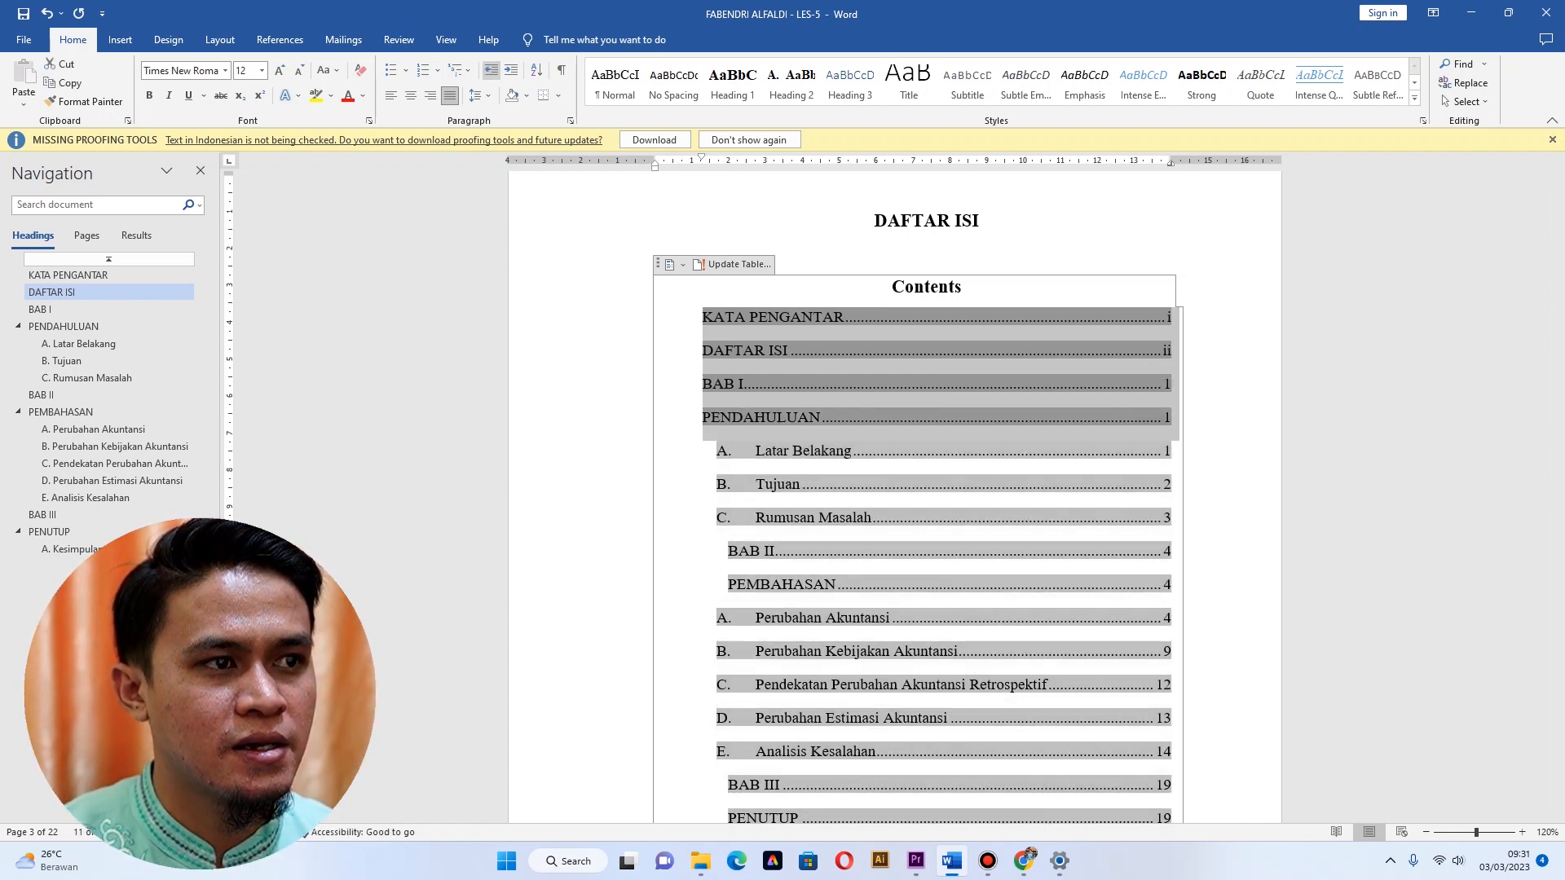
Decrease the indent of the BAB II and PEMBAHASAN contents entries to align them with the BAB I entry.
scroll(770, 449, down, 1)
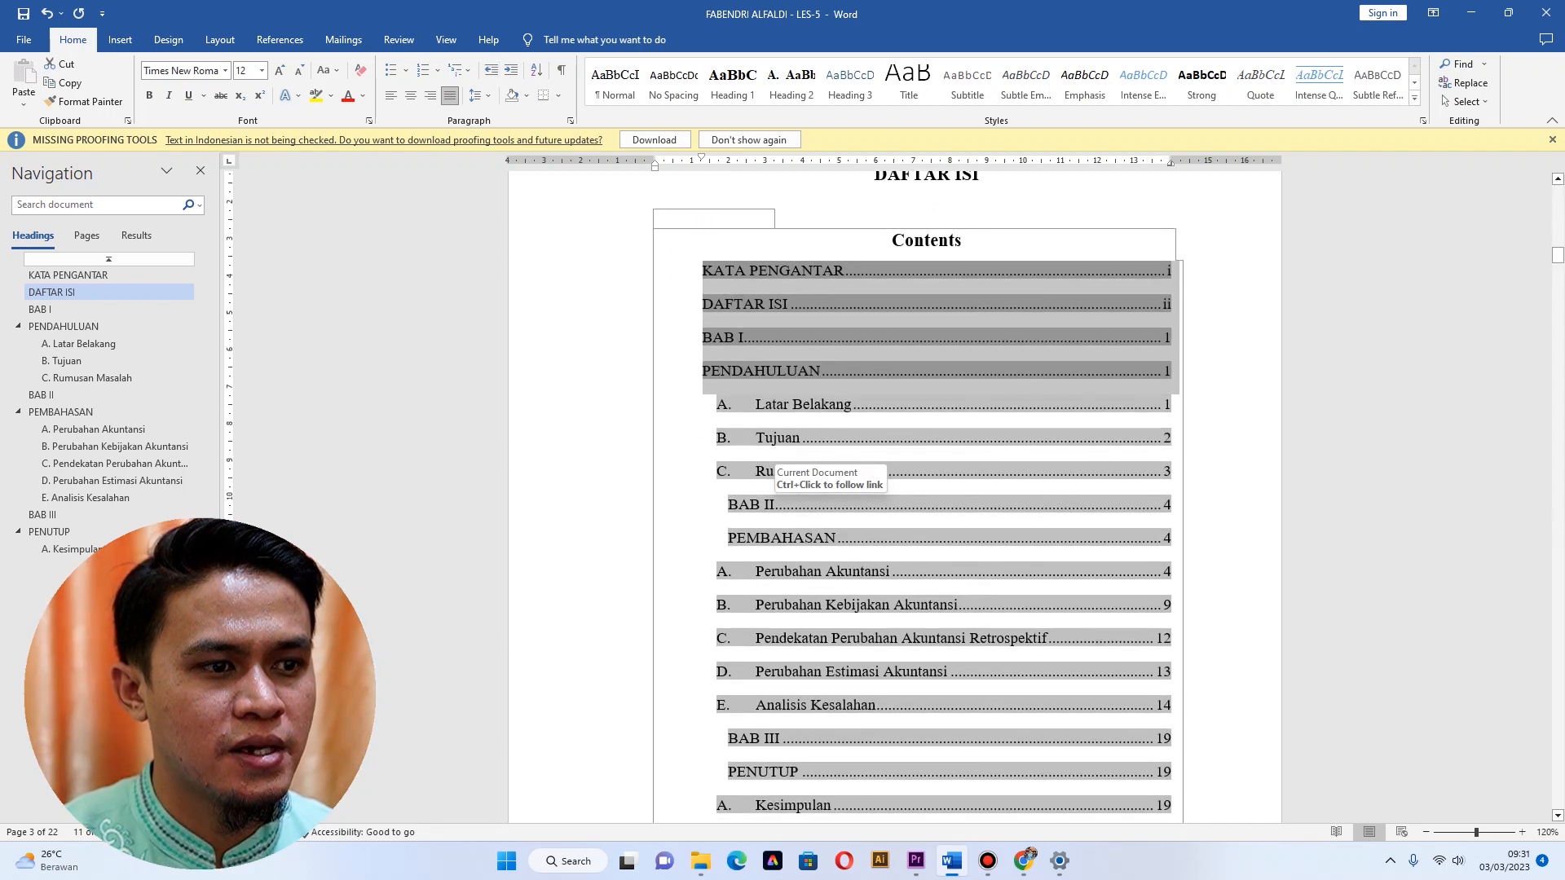
drag(728, 505, 1172, 538)
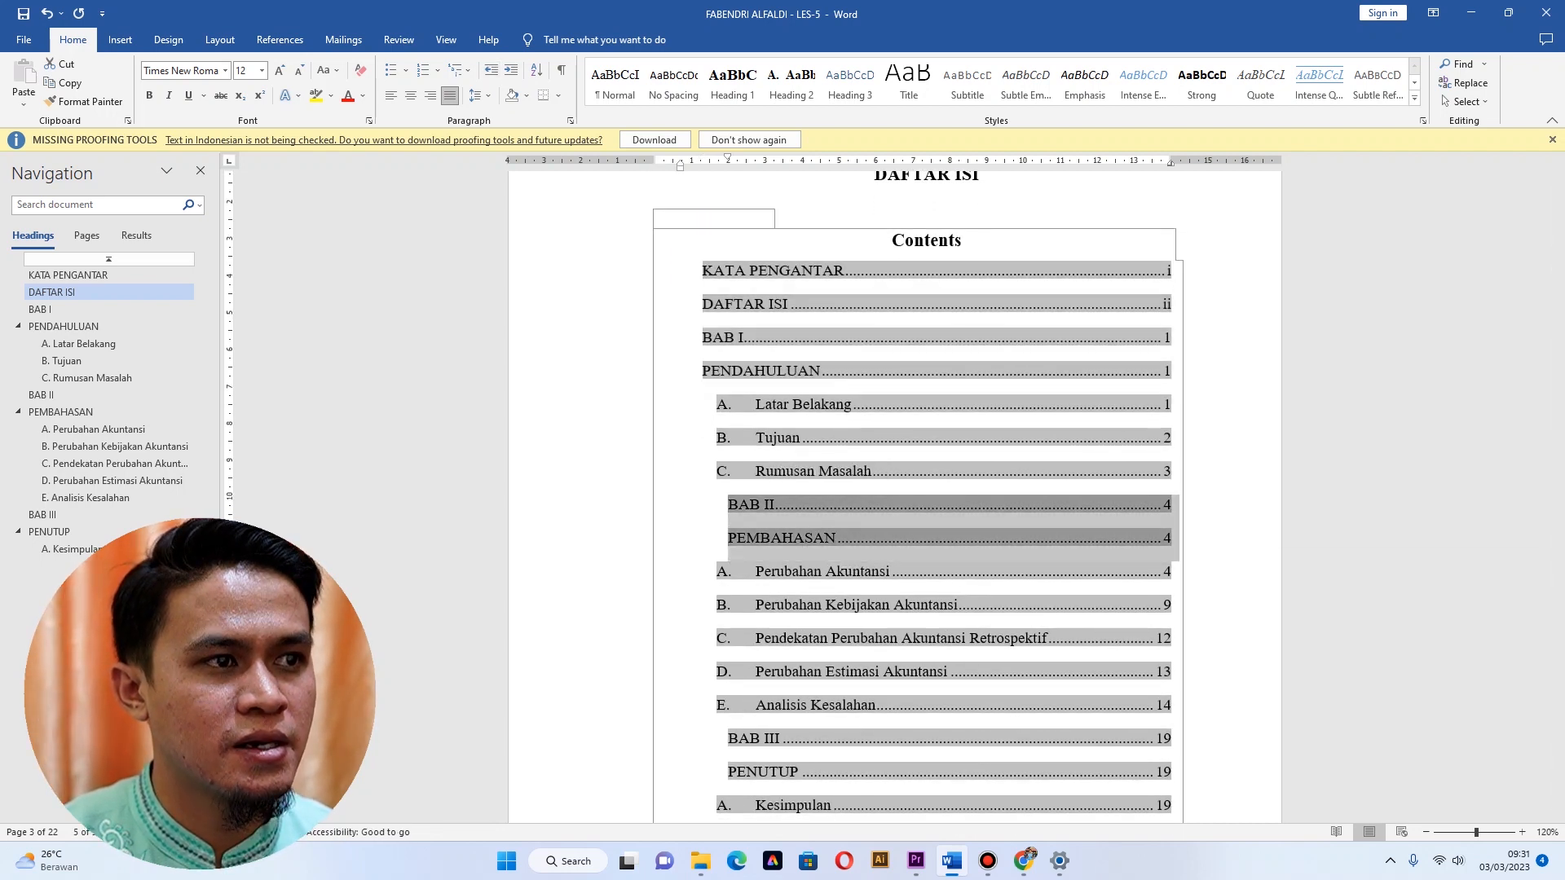
click(491, 71)
click(490, 70)
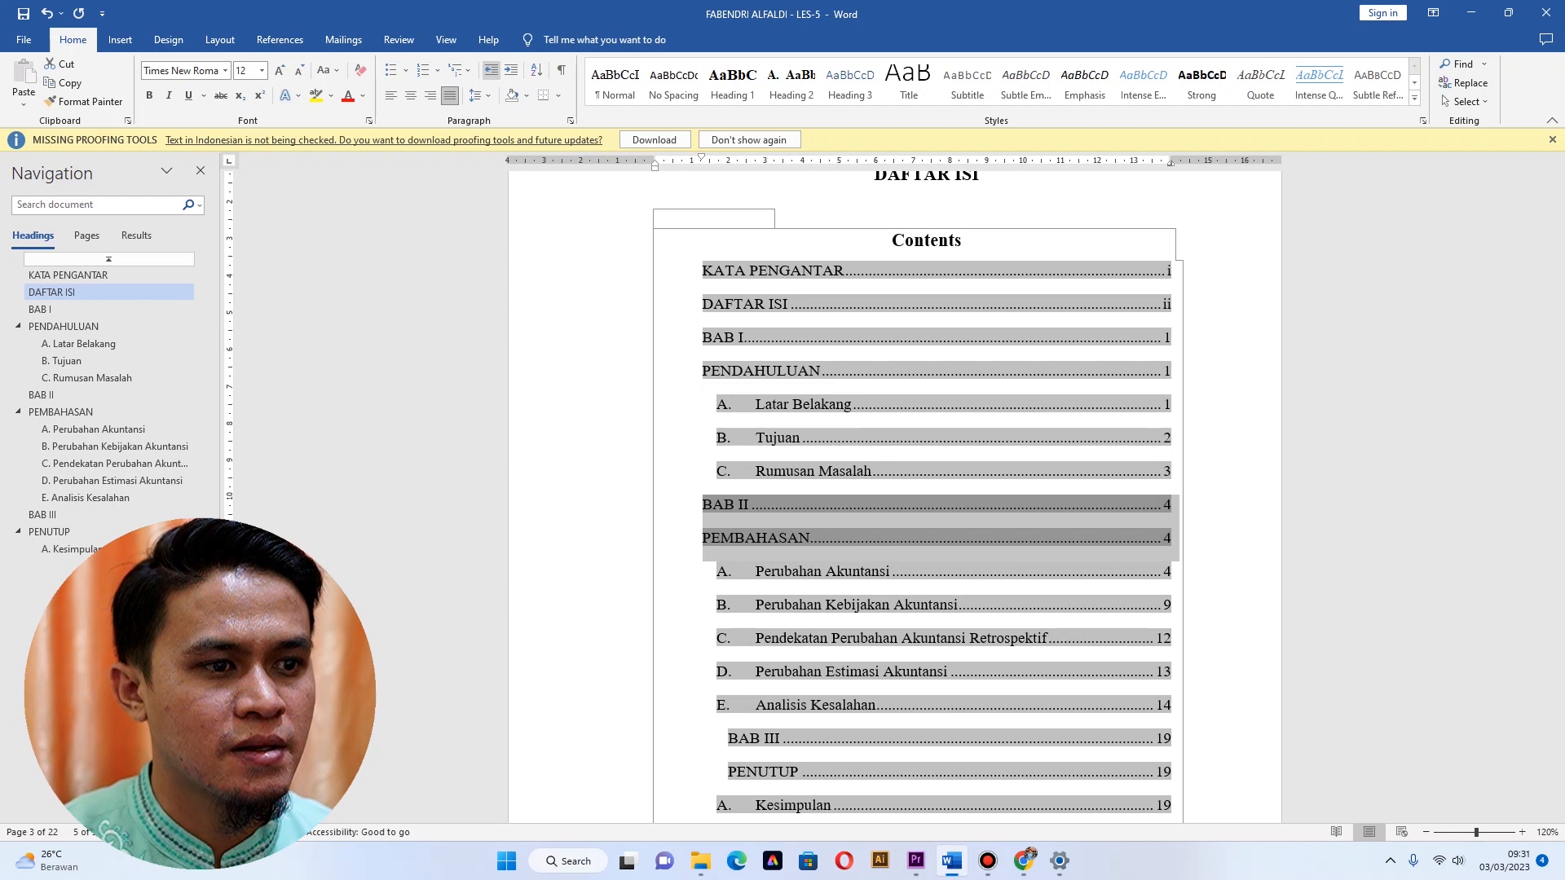
Decrease the indent of the BAB III and PENUTUP contents entries to align them with the other chapter entries.
scroll(927, 489, down, 2)
scroll(918, 497, down, 2)
drag(729, 553, 1176, 587)
click(491, 71)
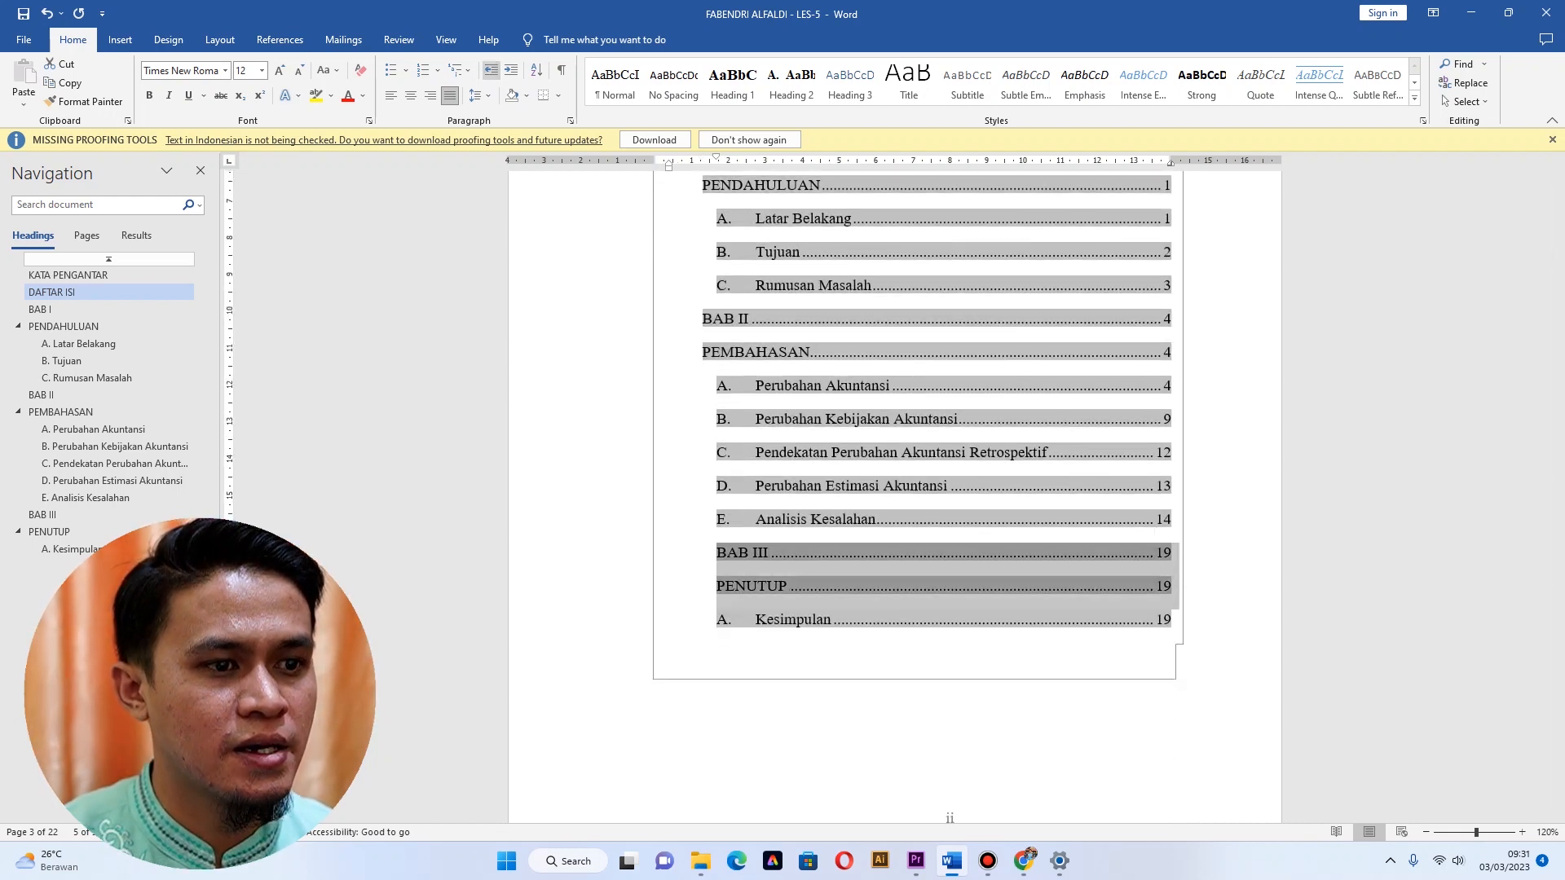
click(490, 71)
click(1171, 452)
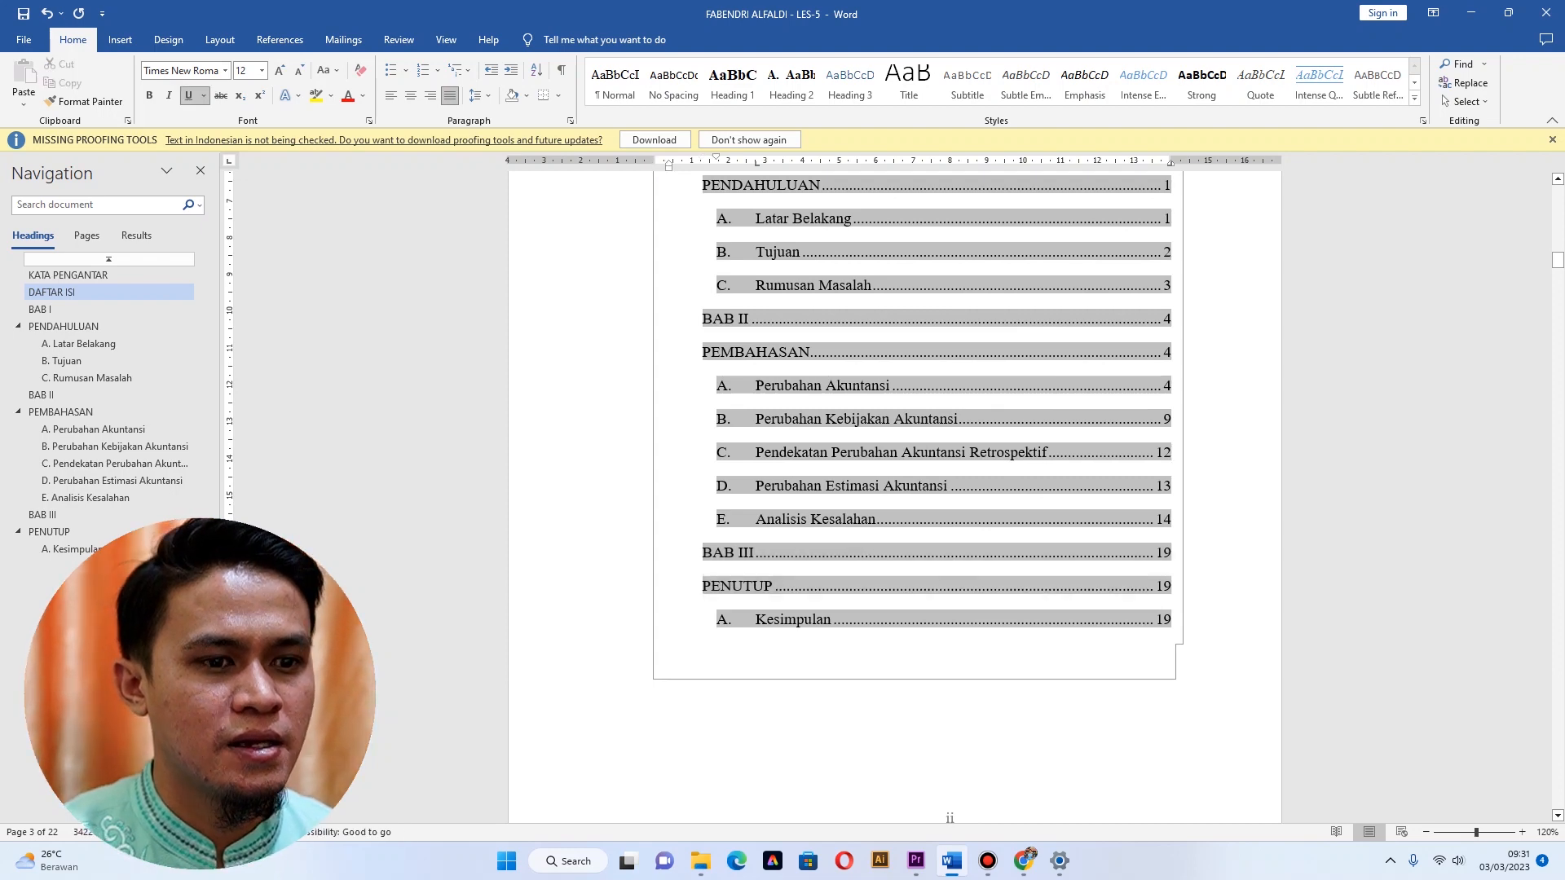
click(663, 756)
scroll(895, 496, up, 1)
click(1169, 467)
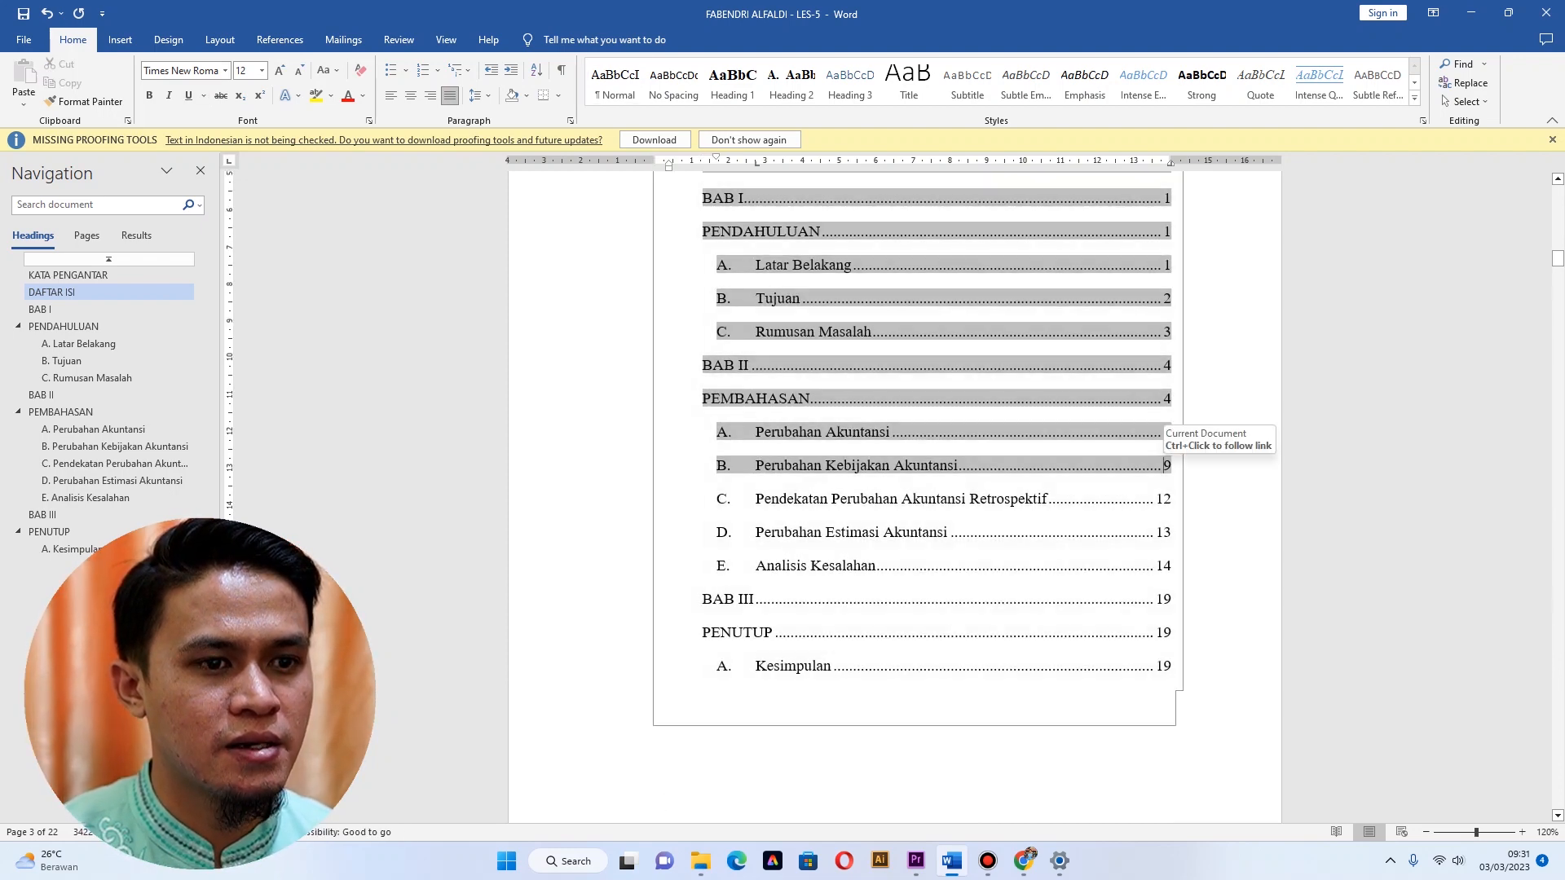
Delete the Contents title of the automatic table below the DAFTAR ISI heading.
scroll(1168, 467, up, 4)
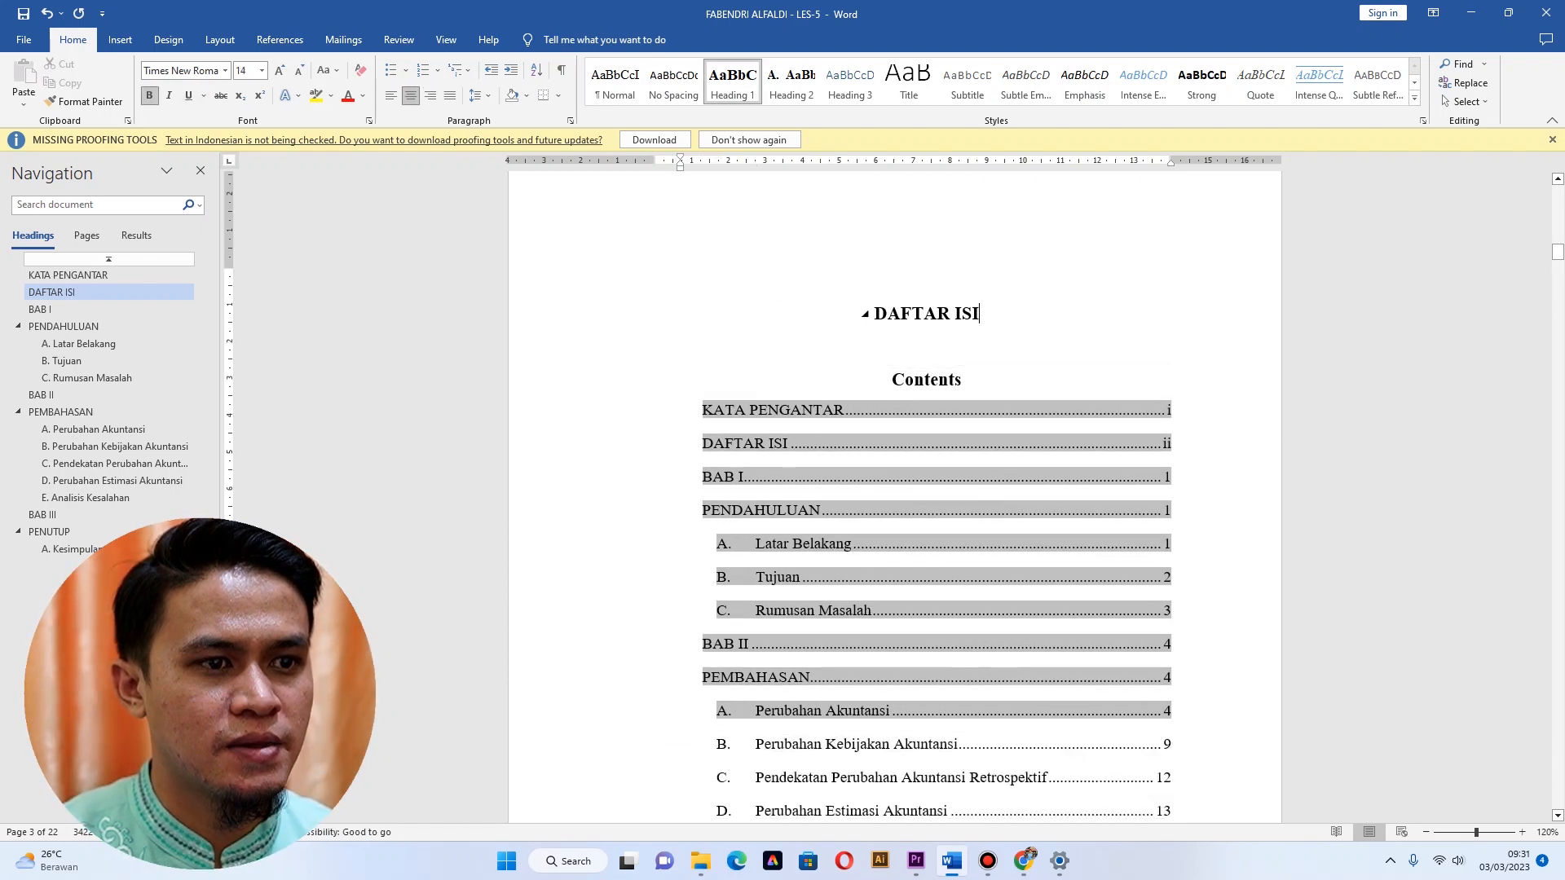
click(911, 313)
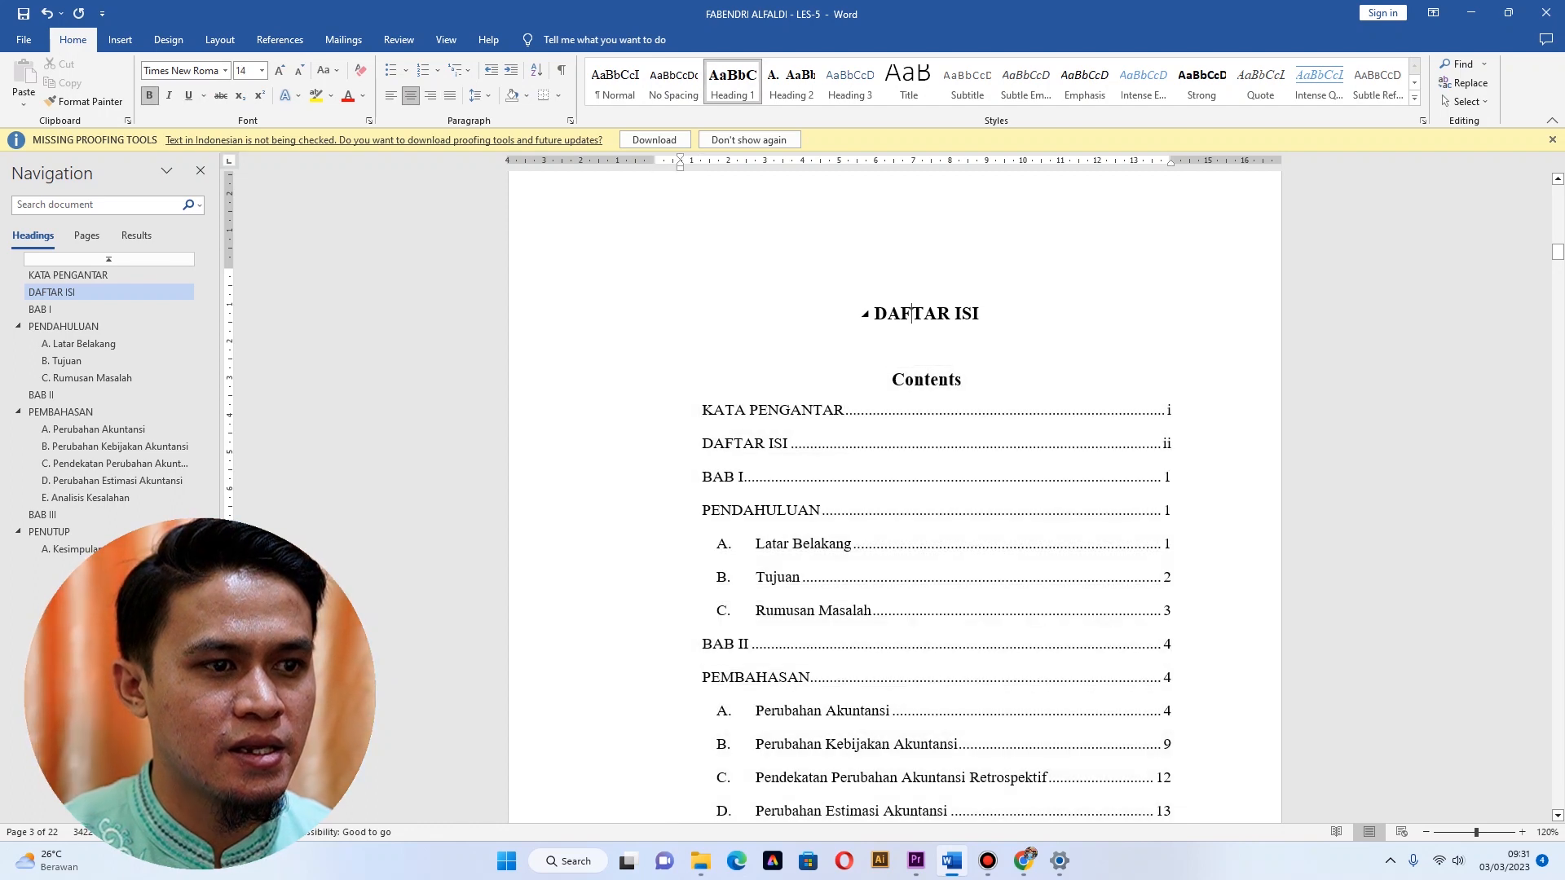
scroll(895, 496, down, 1)
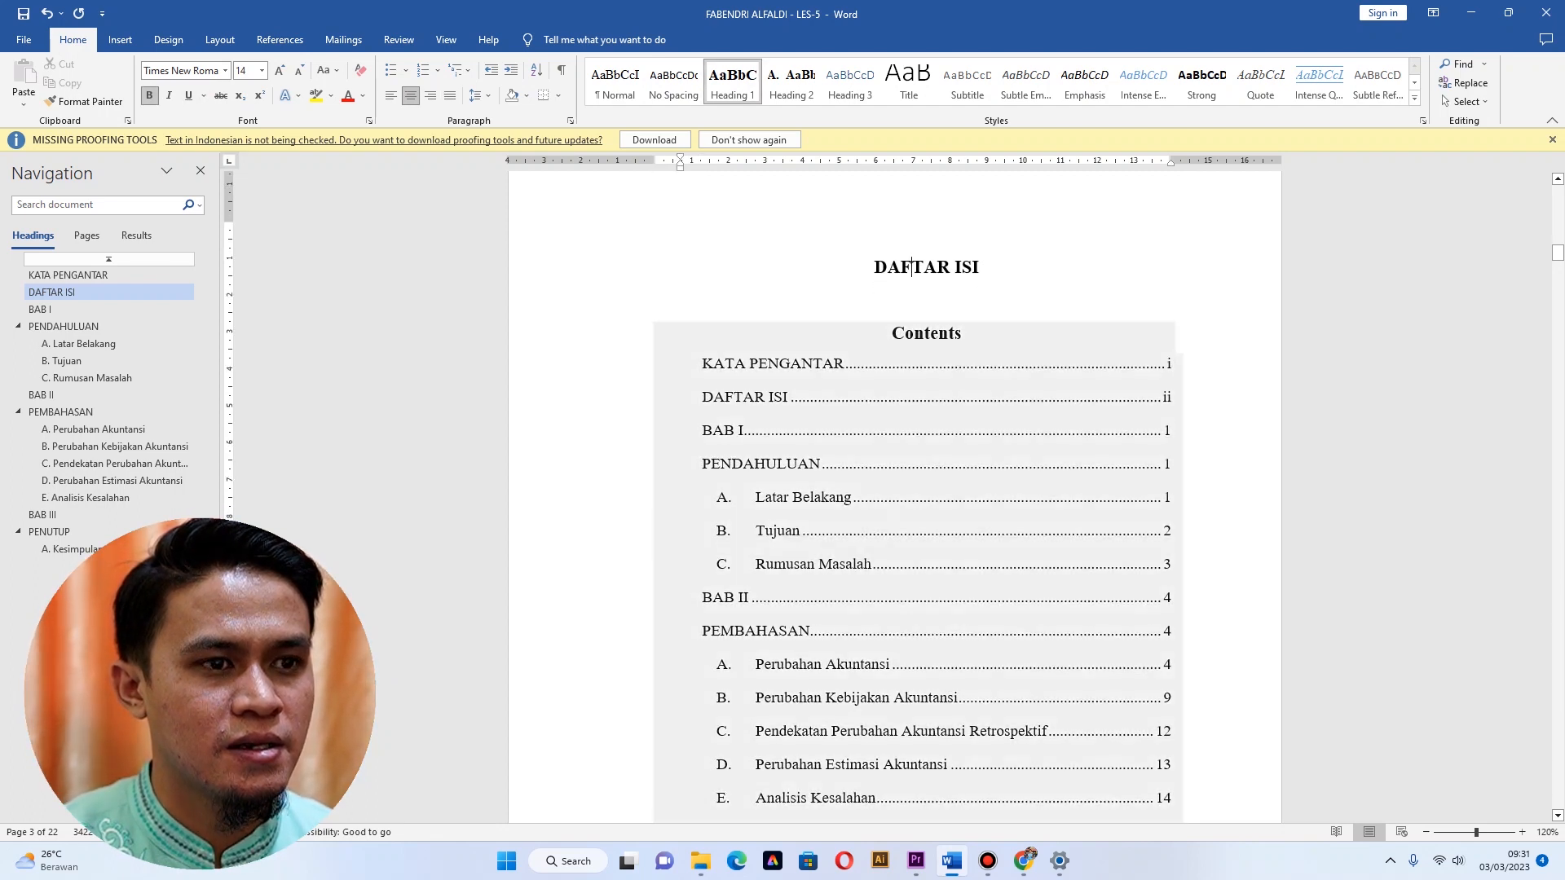
click(956, 333)
drag(892, 333, 961, 334)
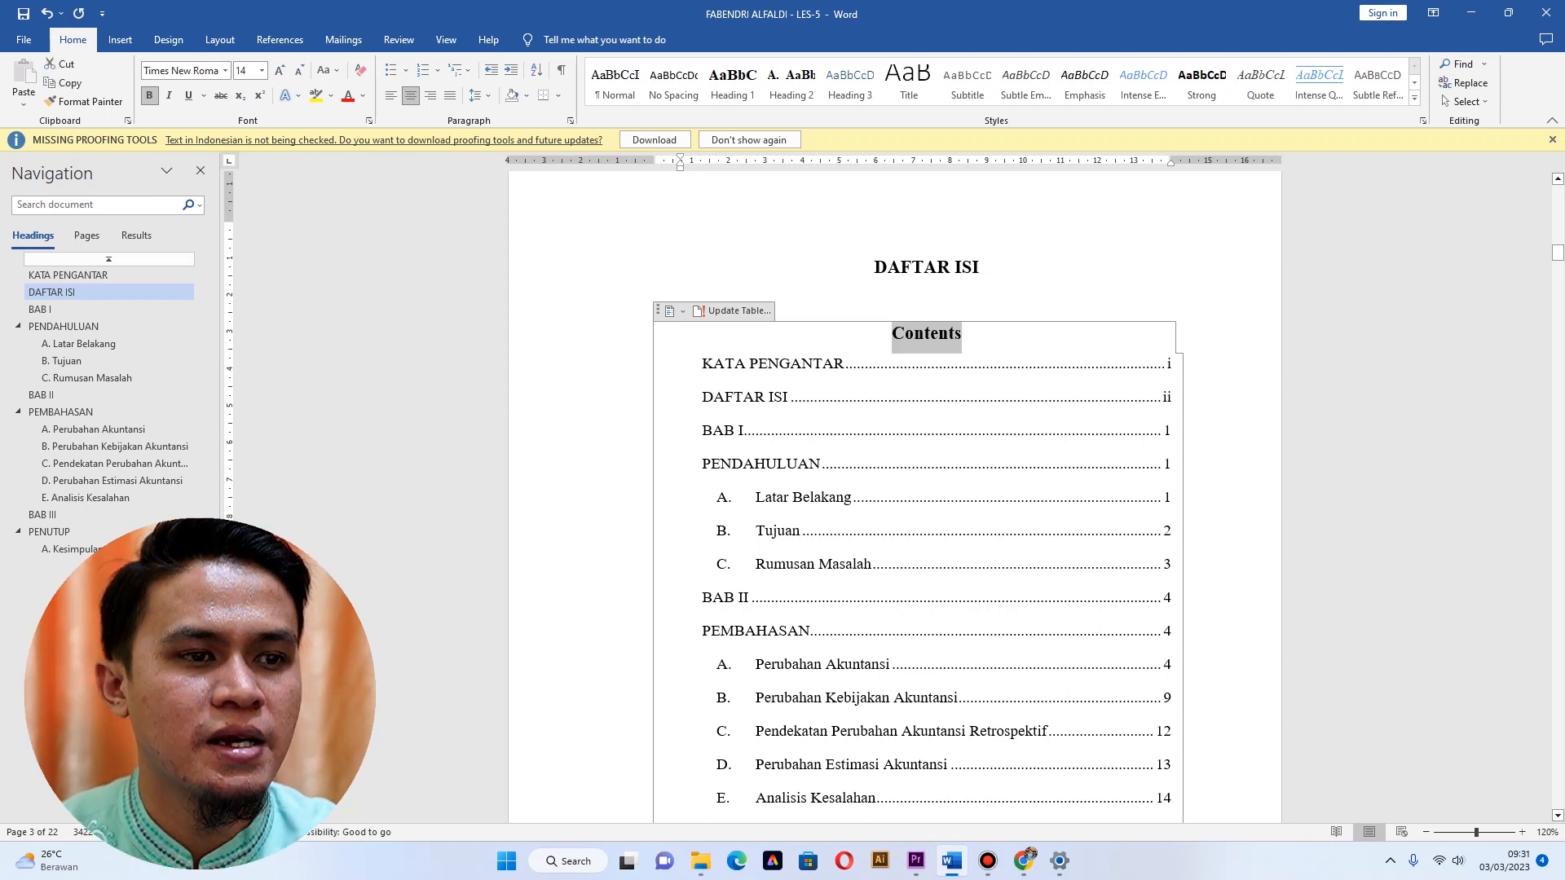
key(BackSpace)
click(980, 267)
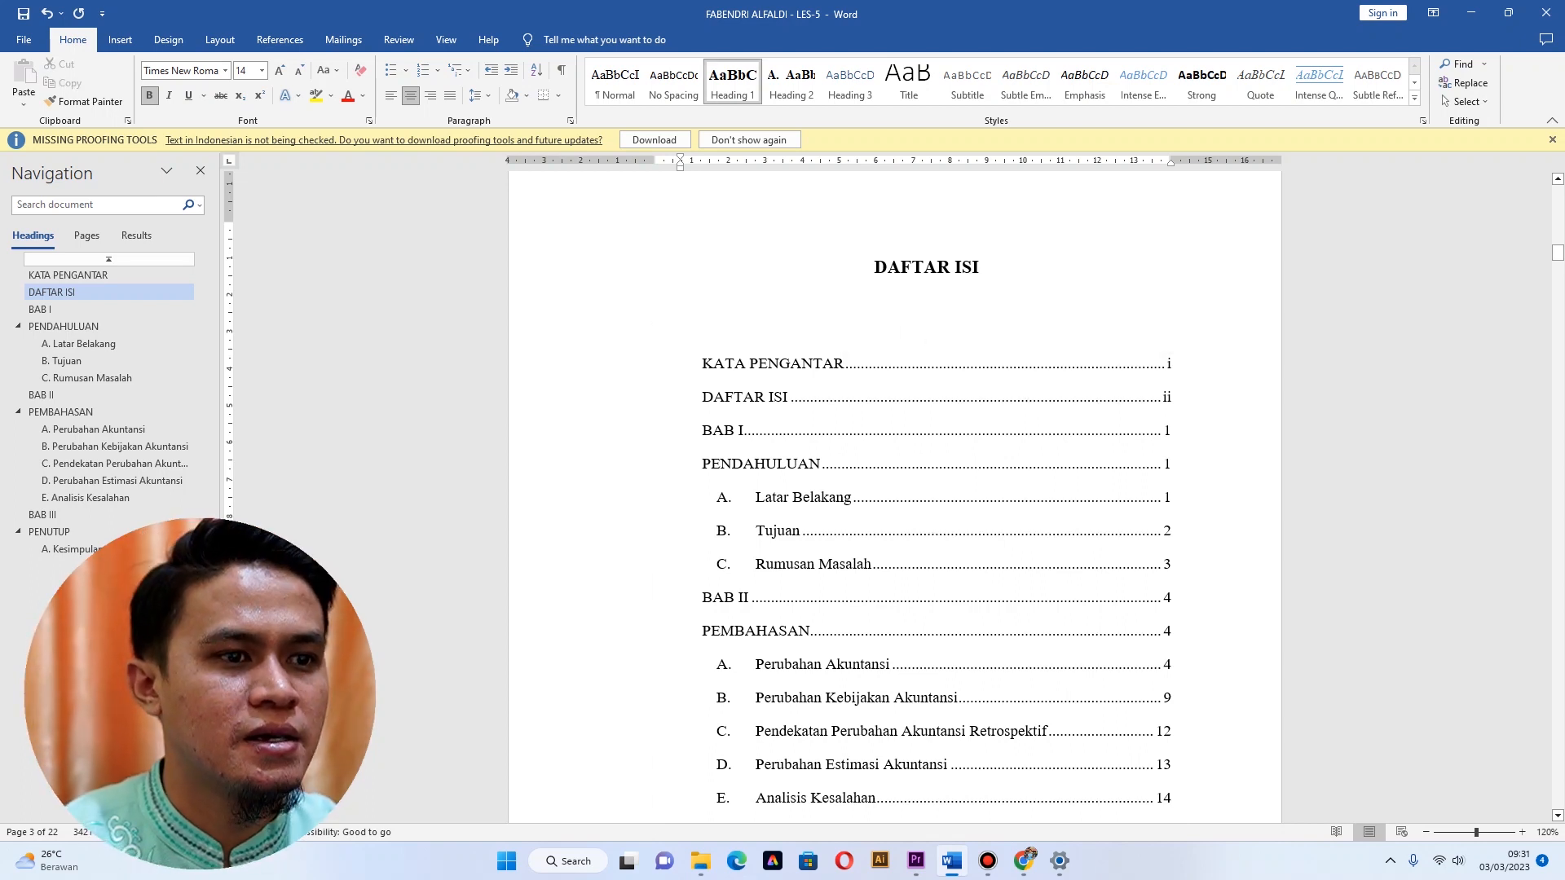
Review the layout of the finished table of contents and the BAB I pages that follow it.
scroll(894, 522, down, 3)
scroll(894, 522, up, 3)
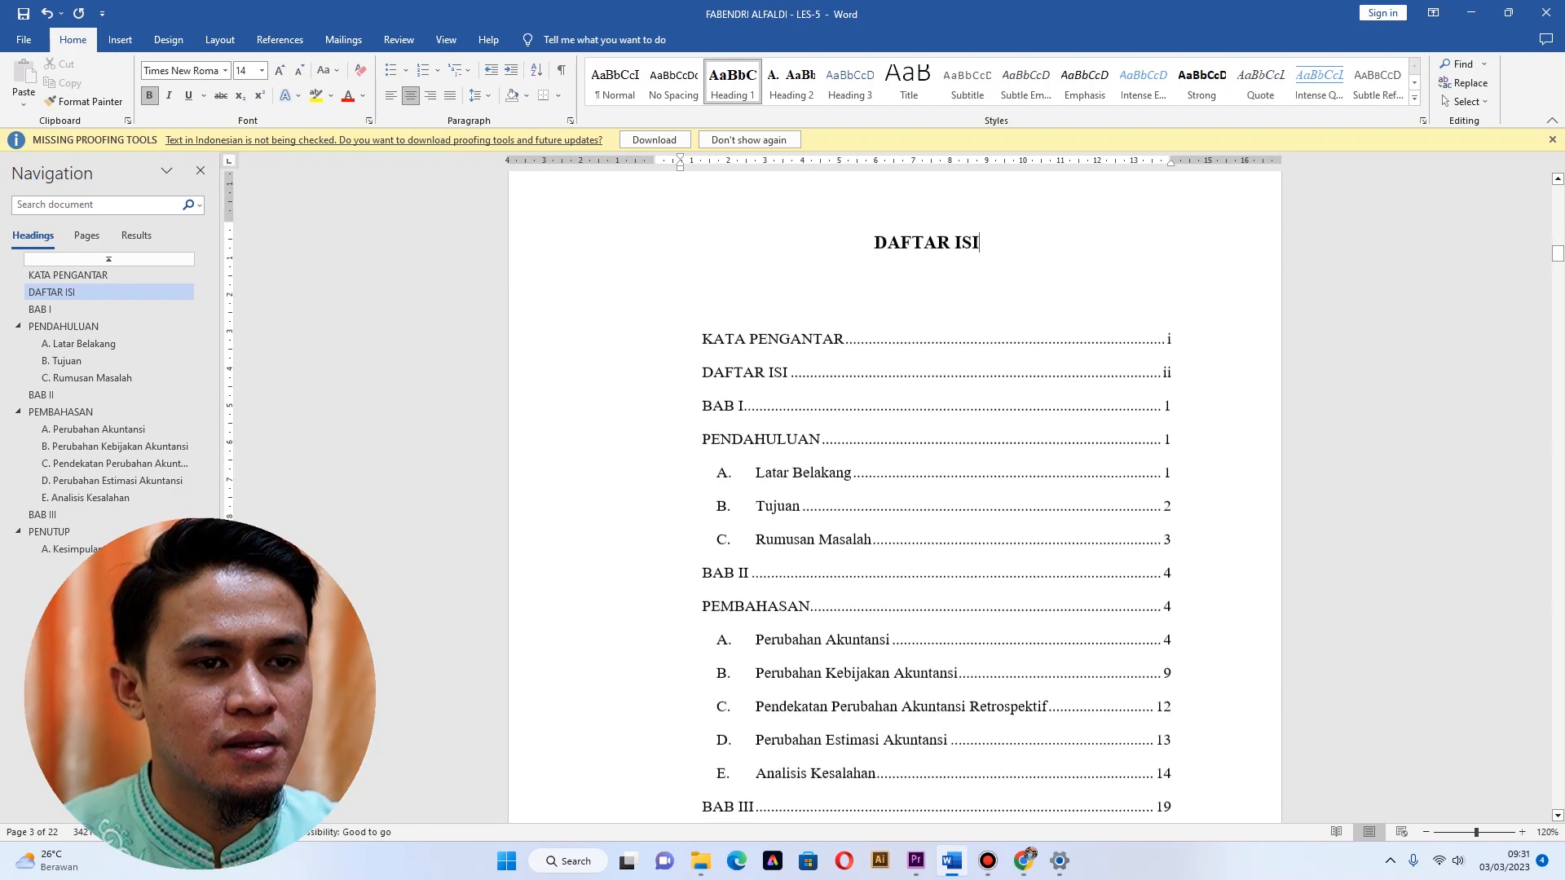
scroll(895, 521, up, 3)
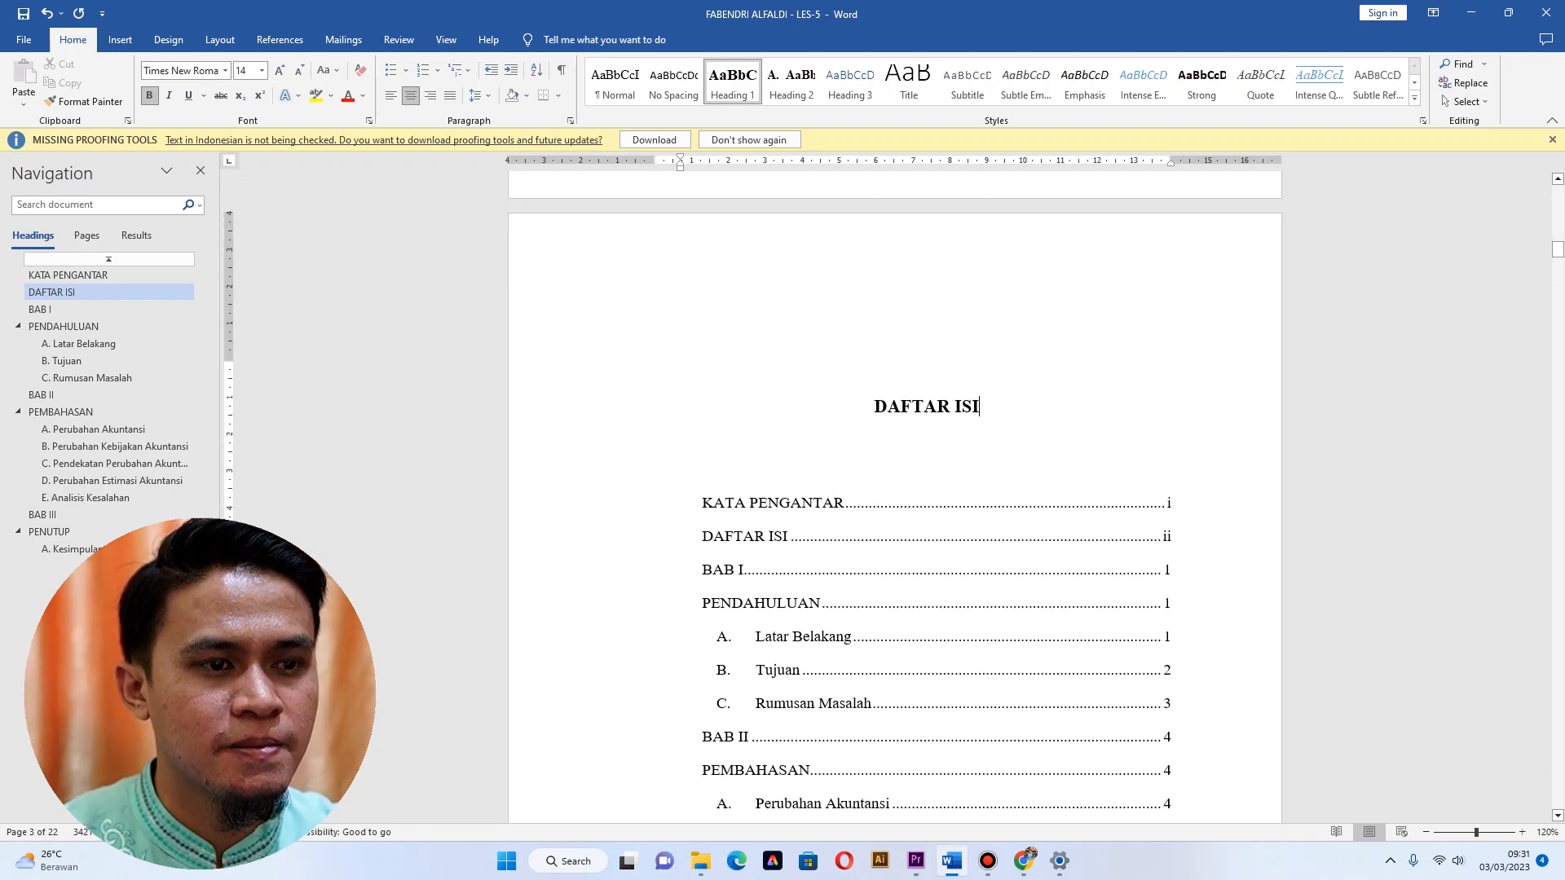
scroll(894, 521, down, 3)
scroll(894, 522, down, 5)
scroll(895, 522, up, 3)
scroll(894, 521, up, 1)
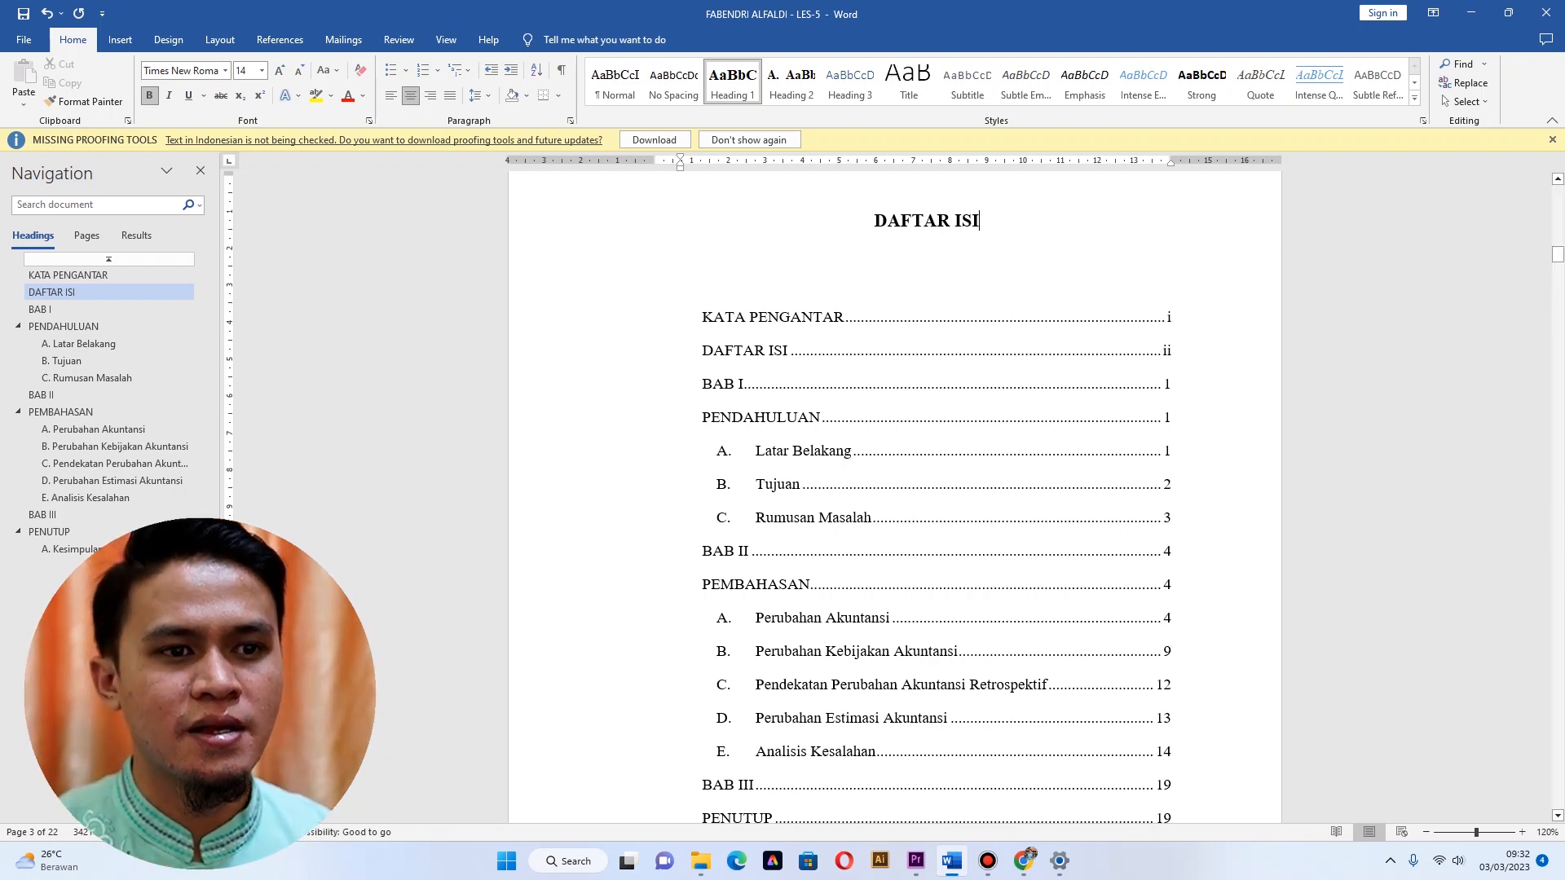
scroll(895, 489, down, 10)
scroll(894, 489, down, 10)
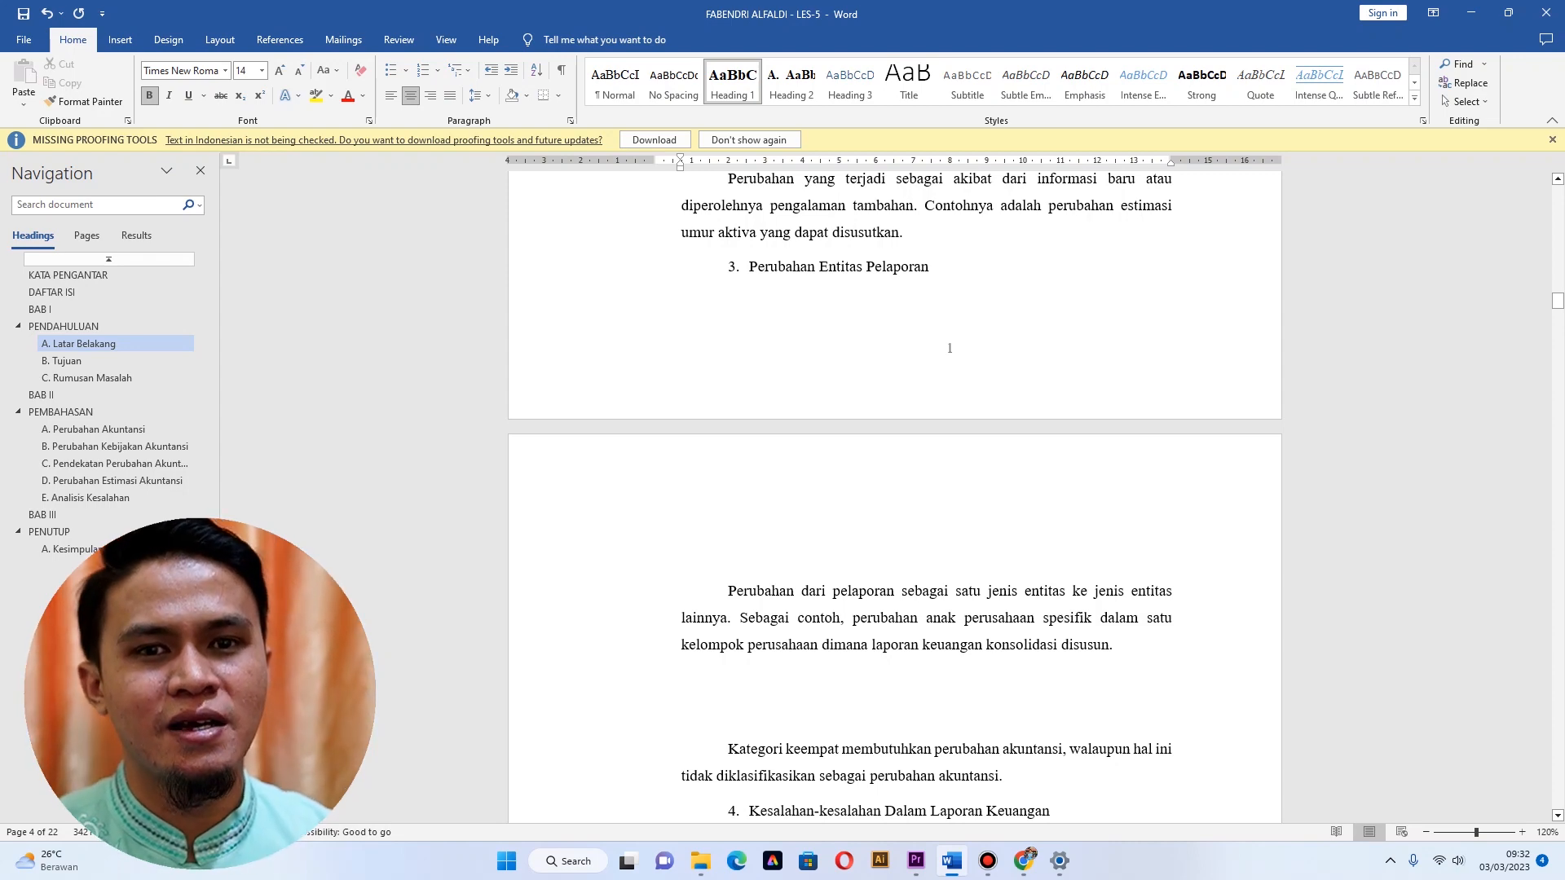
scroll(894, 489, up, 5)
scroll(894, 489, up, 15)
scroll(894, 489, up, 6)
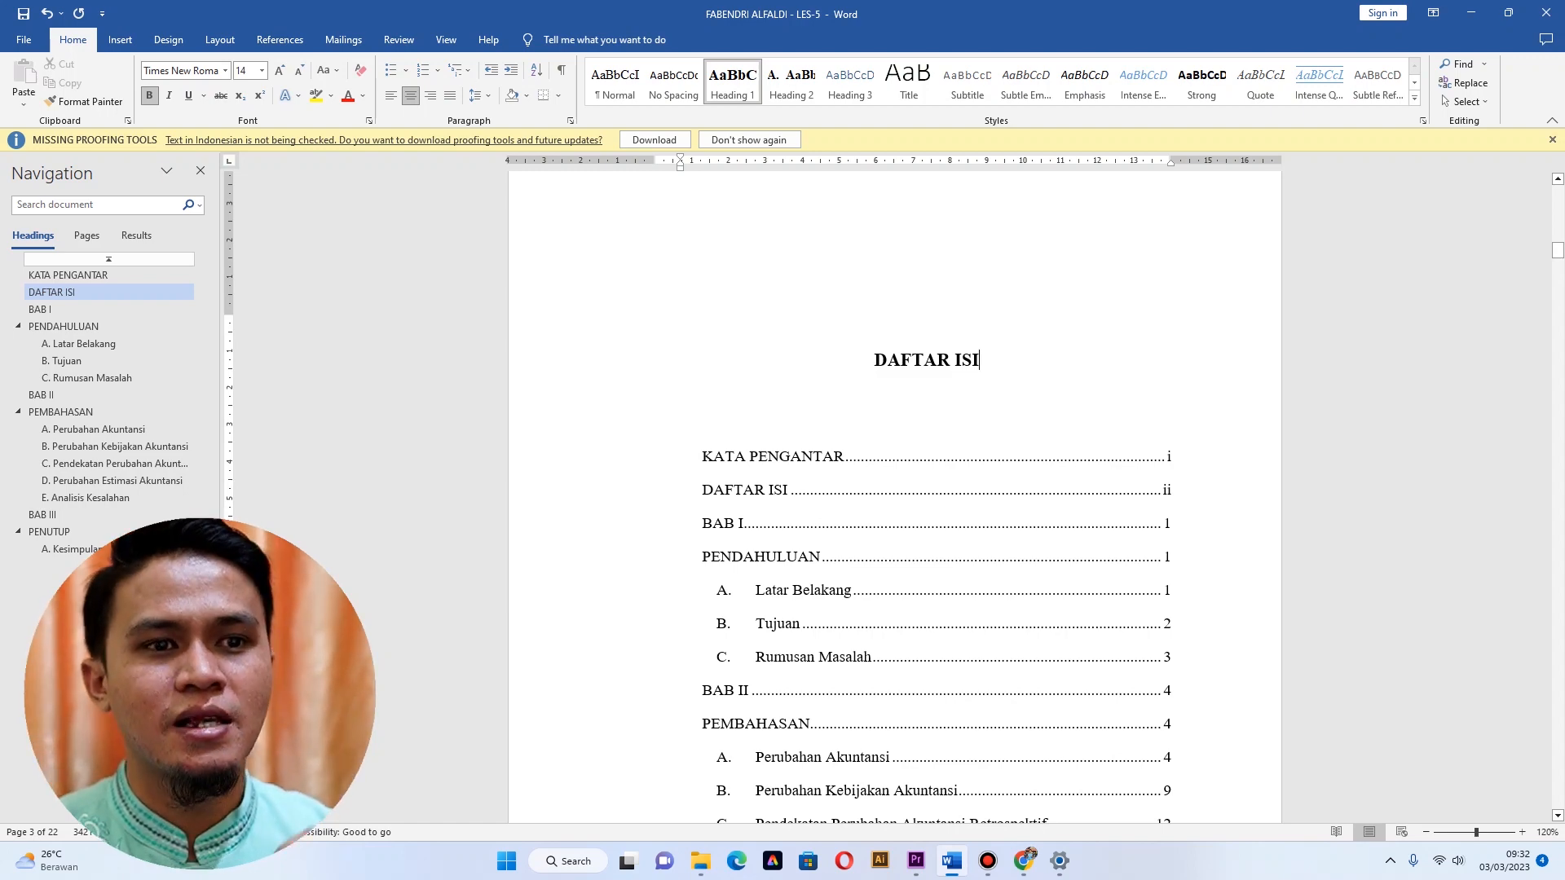
Look over the cover page and the KATA PENGANTAR page, including its page number.
scroll(894, 489, up, 3)
scroll(894, 489, up, 15)
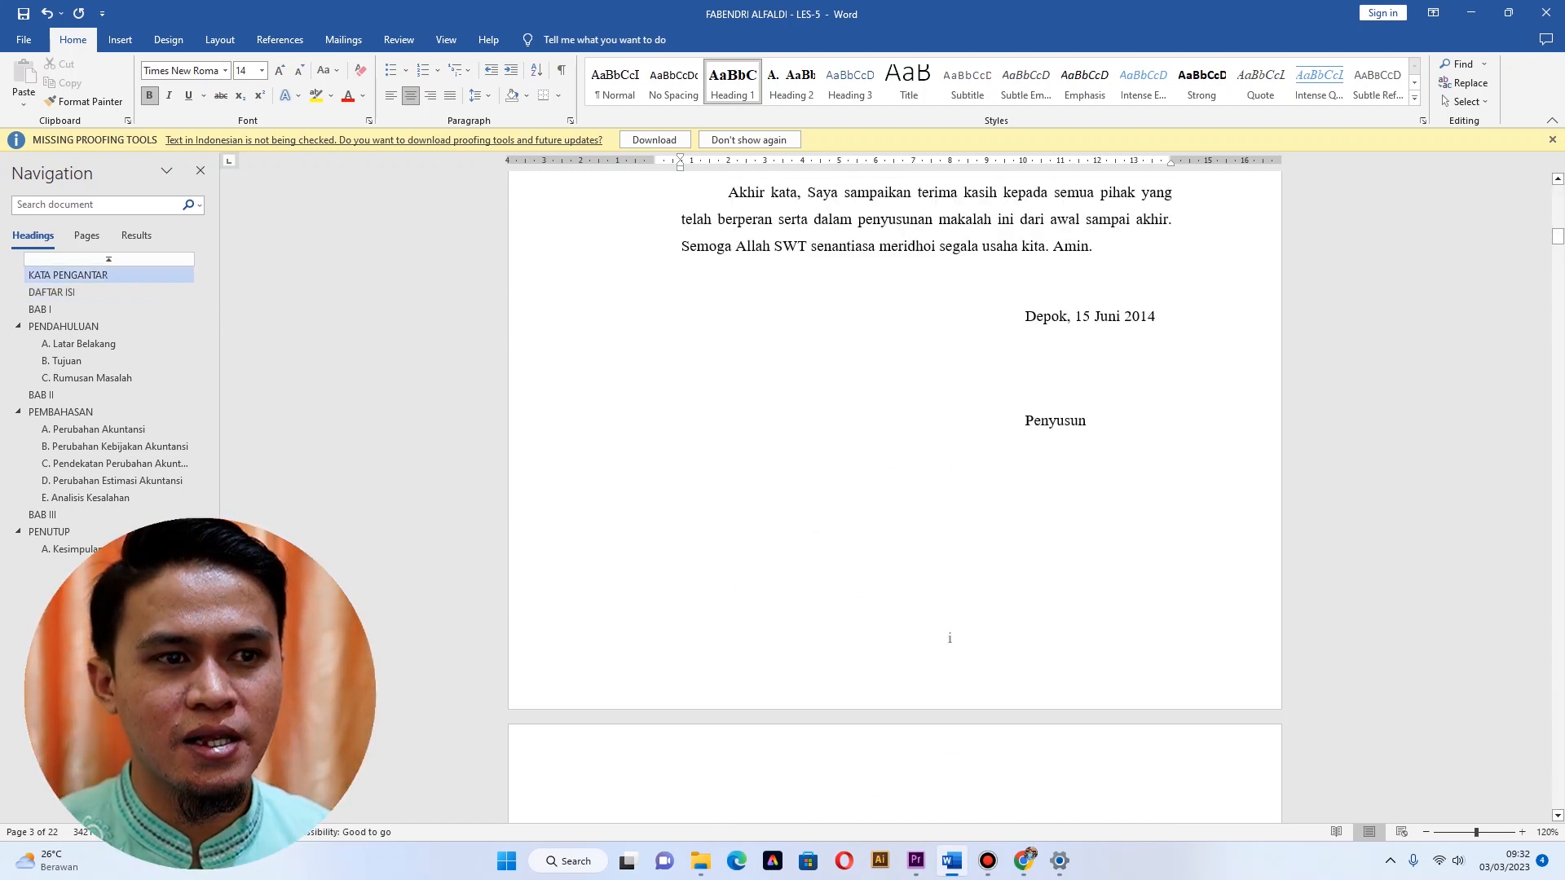
scroll(894, 489, up, 5)
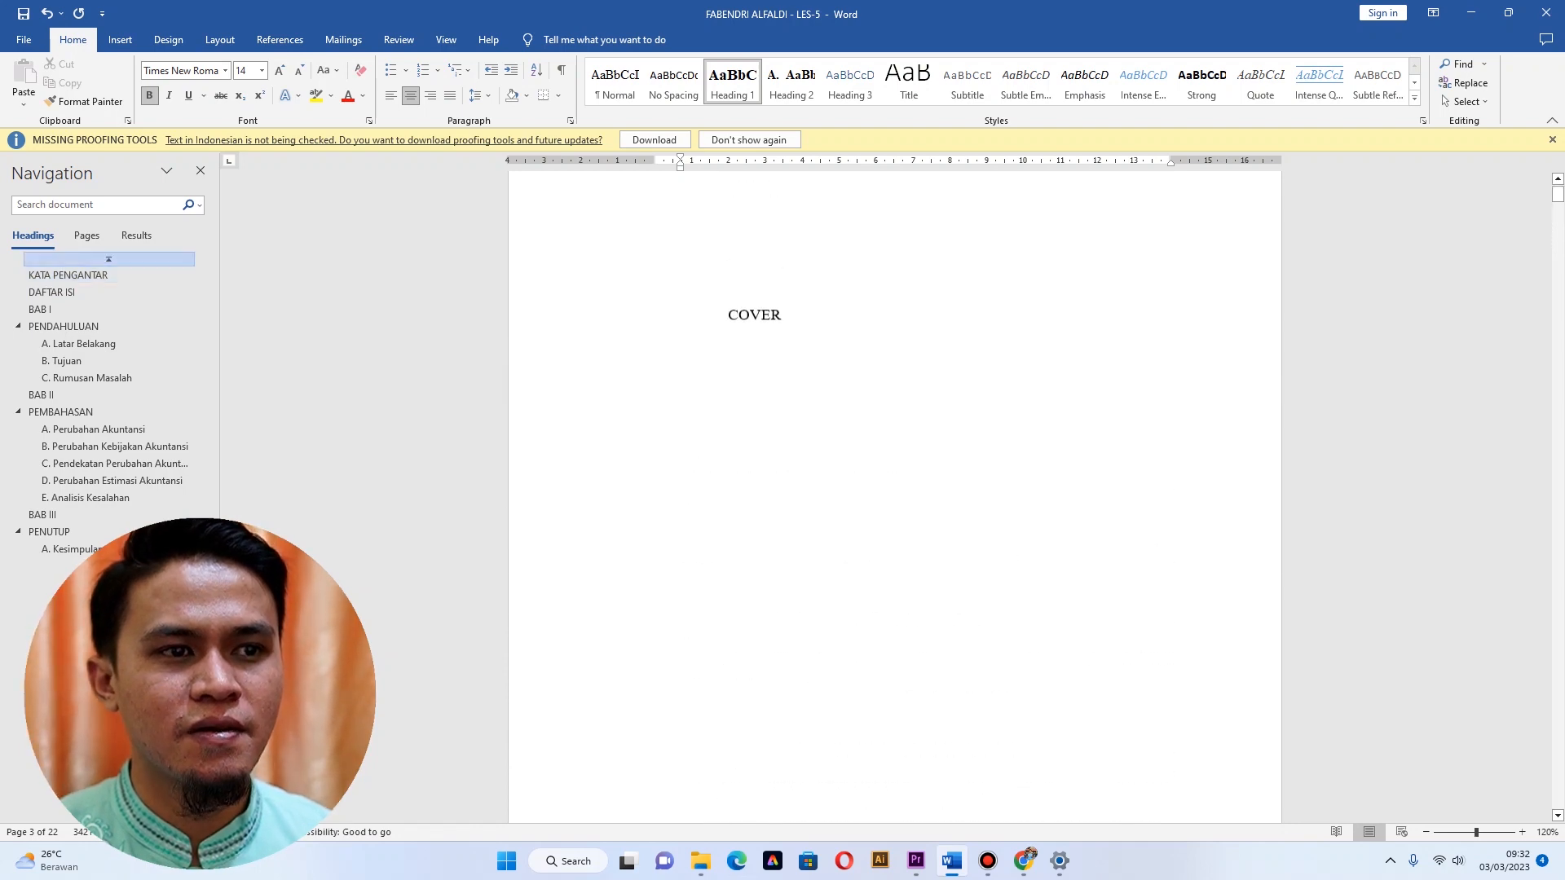
click(968, 345)
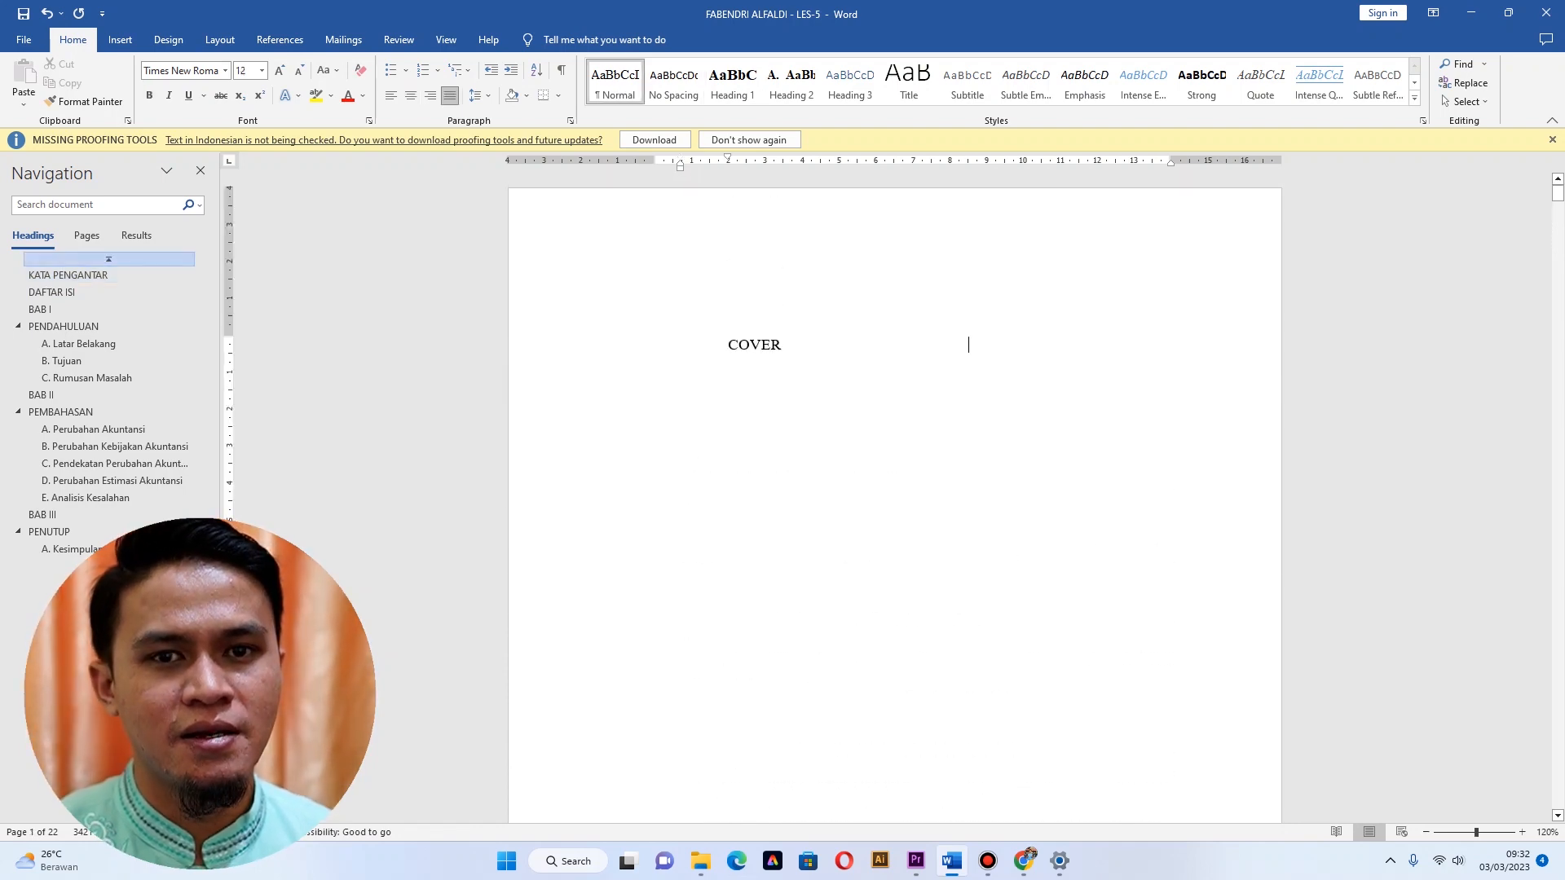
scroll(894, 489, down, 12)
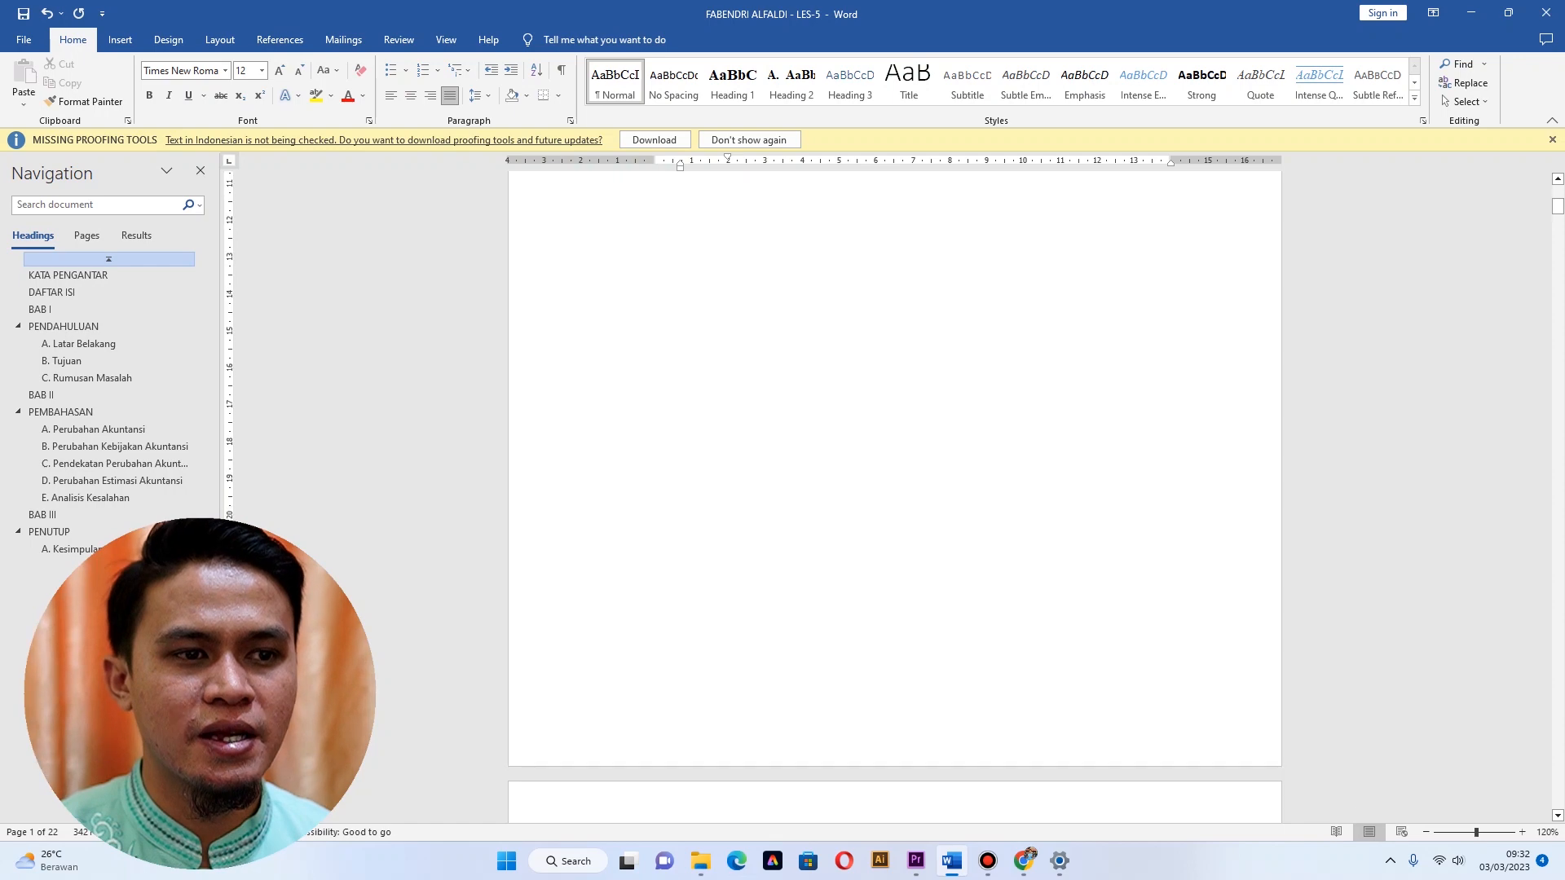
scroll(894, 489, up, 2)
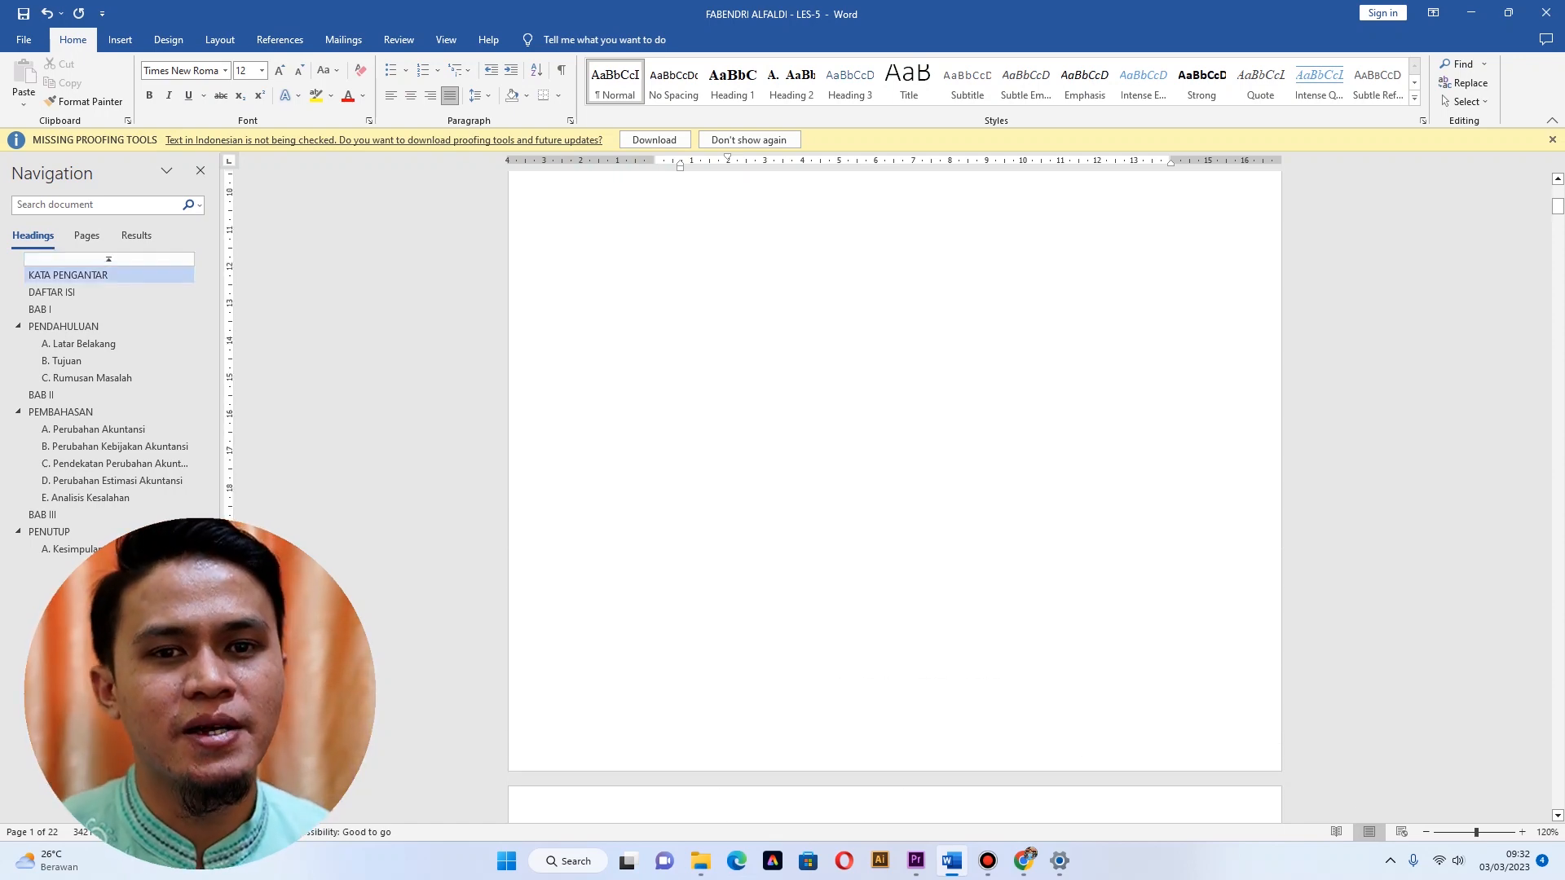
scroll(894, 489, down, 8)
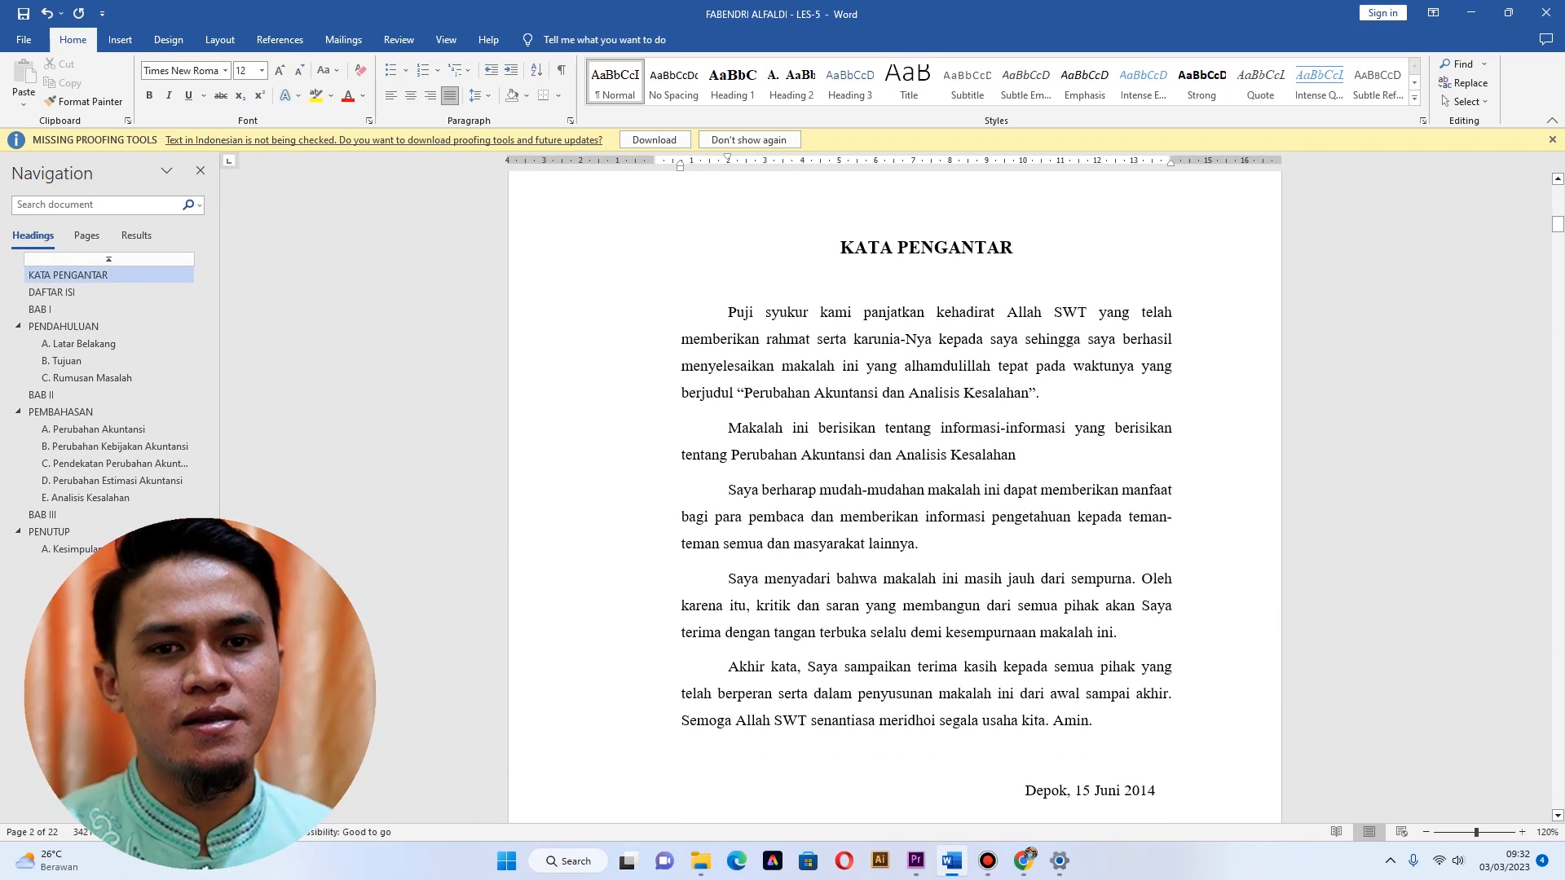
scroll(894, 489, down, 9)
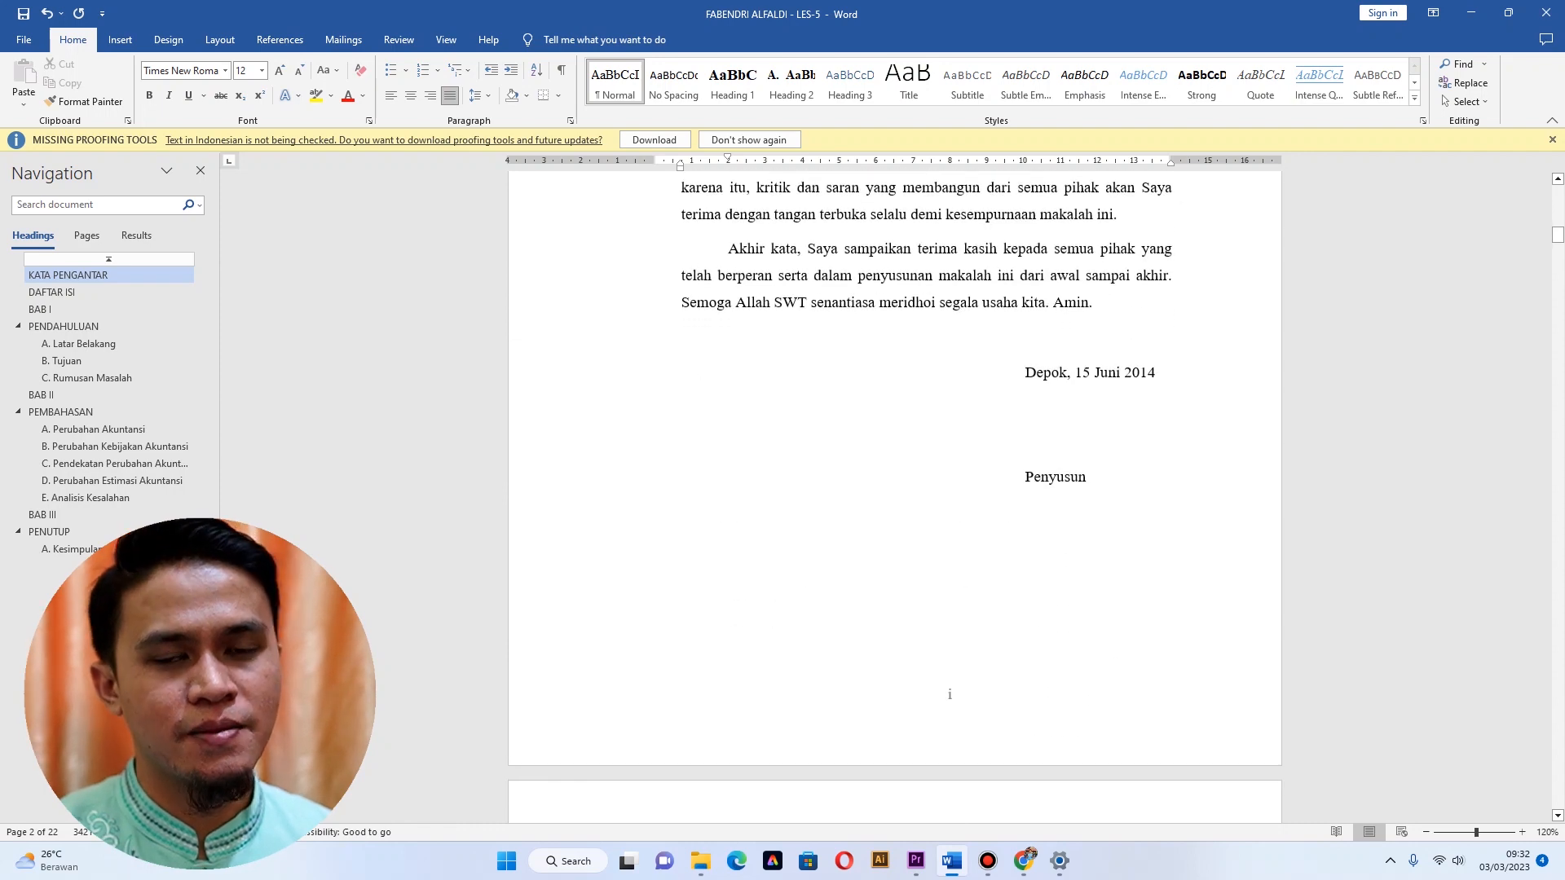